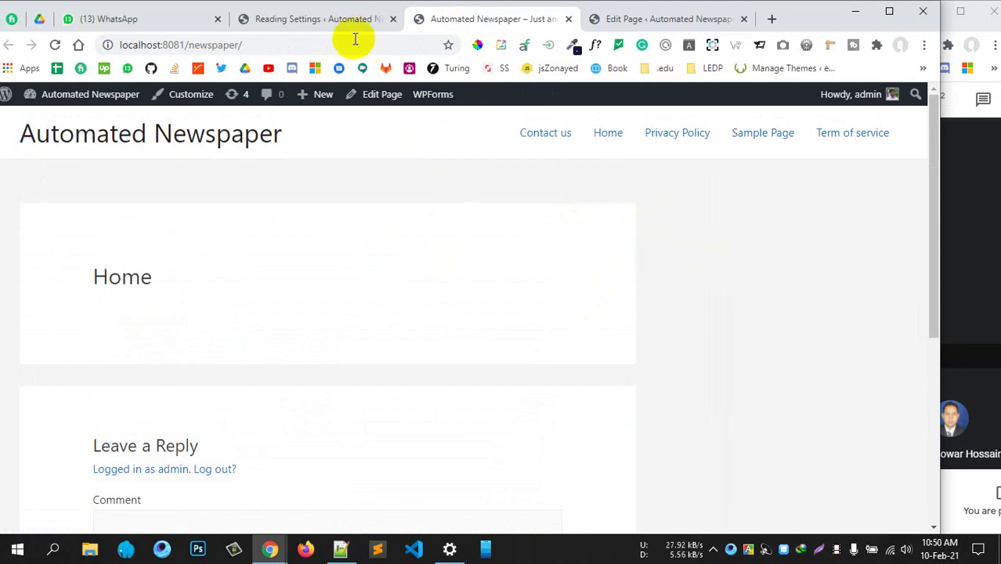
# Close the Edit Page tab so the Automated Newspaper Home page is showing
pyautogui.click(336, 24)
pyautogui.click(643, 24)
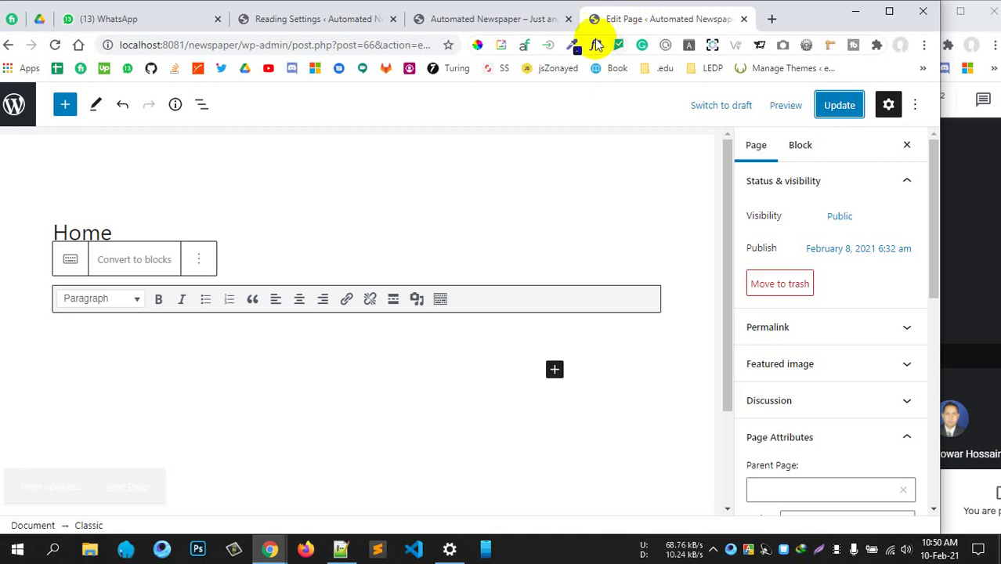
pyautogui.click(743, 19)
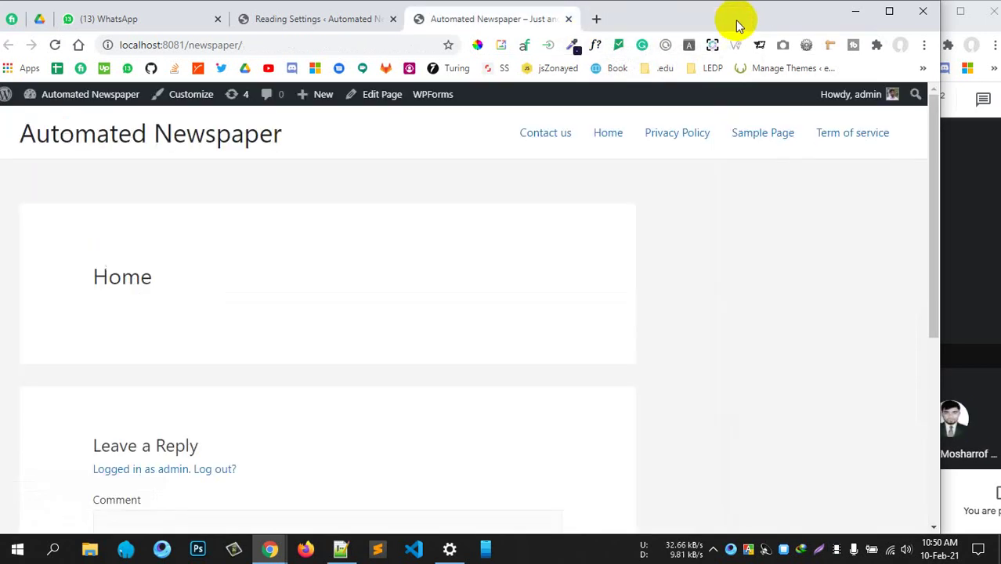
# Search Google for 'wp user registration plugin' in a new tab
pyautogui.click(596, 21)
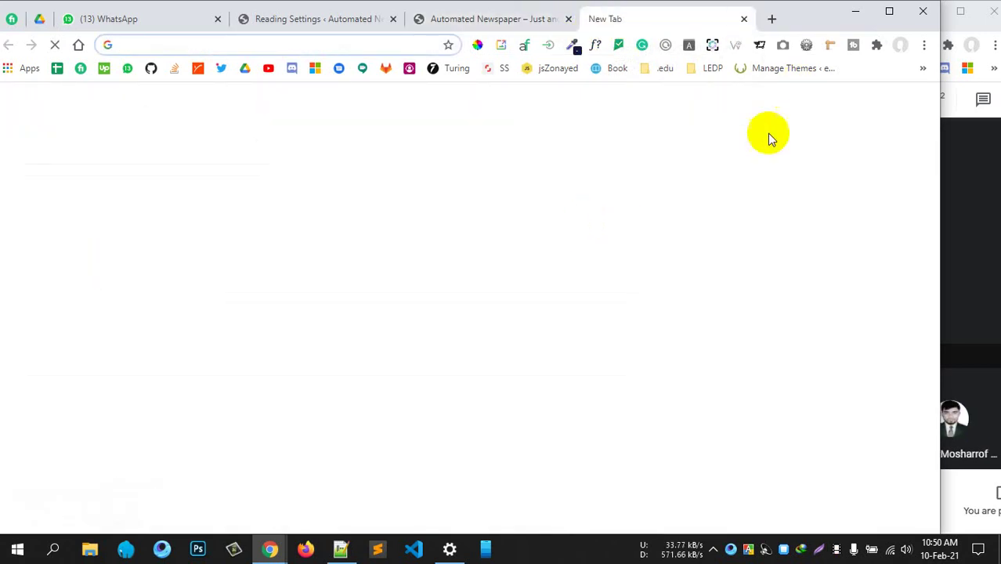
pyautogui.click(161, 45)
pyautogui.write('user')
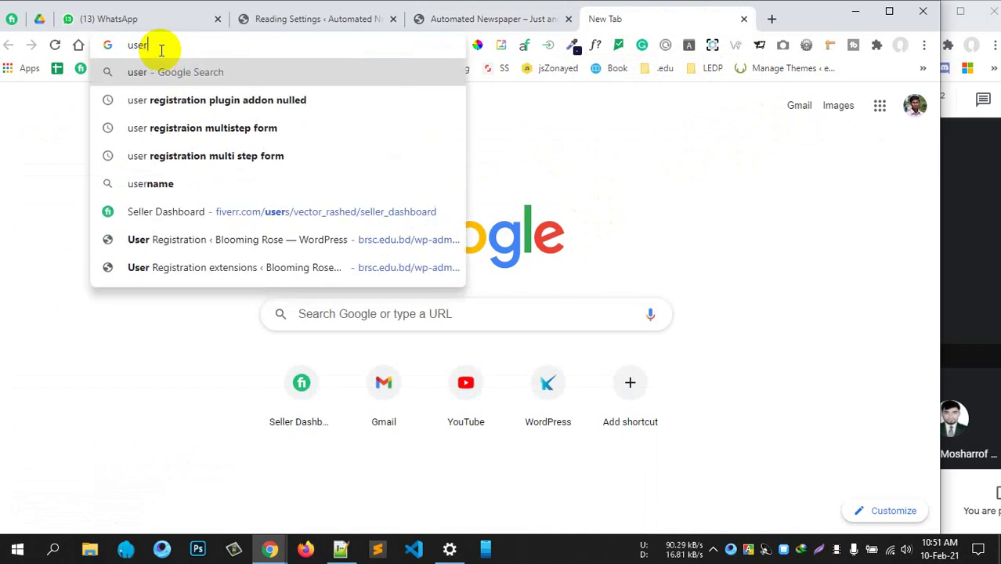
pyautogui.press('BackSpace')
pyautogui.press('BackSpace')
pyautogui.press('BackSpace')
pyautogui.press('BackSpace')
pyautogui.press('BackSpace')
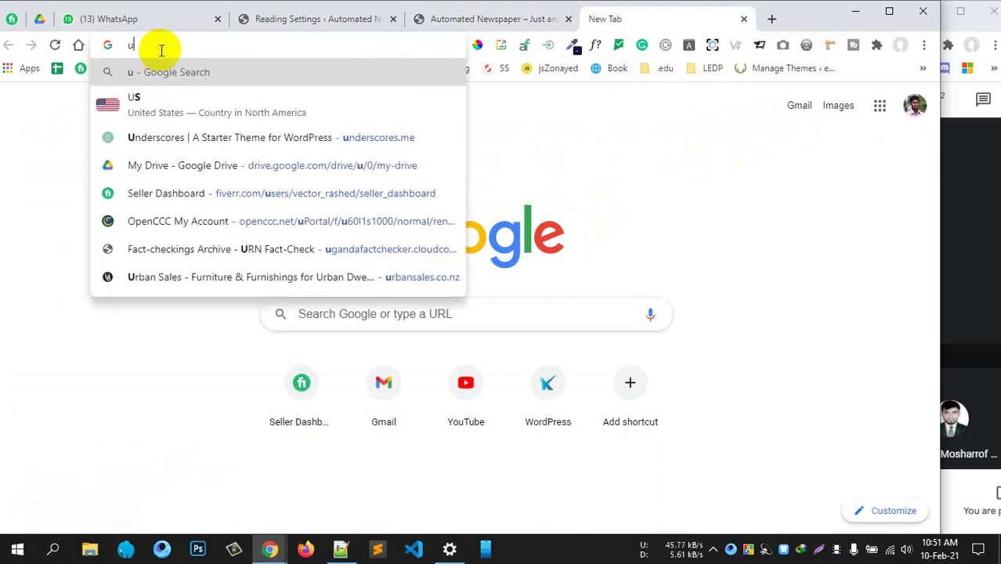
pyautogui.write('wp user ')
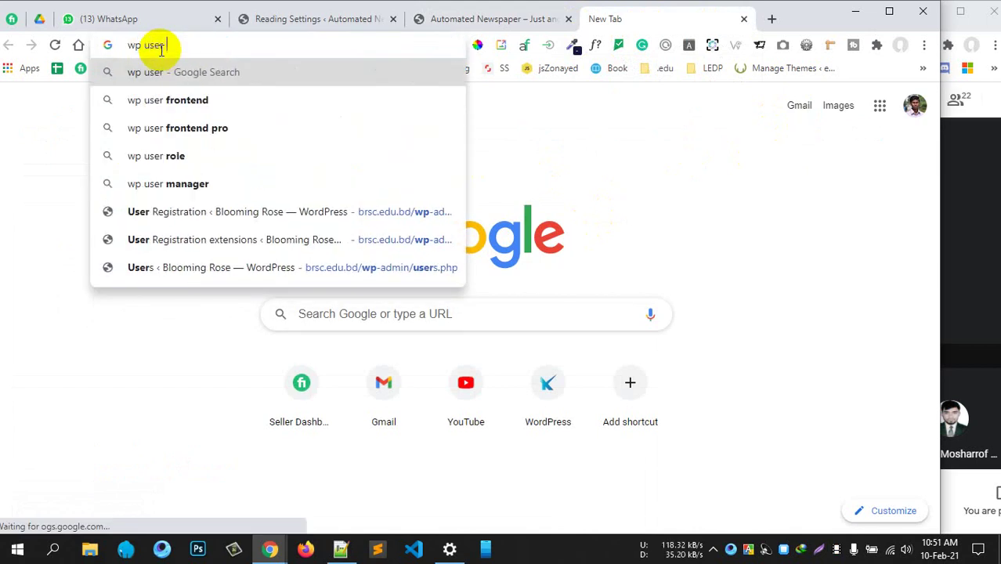
pyautogui.write('regis')
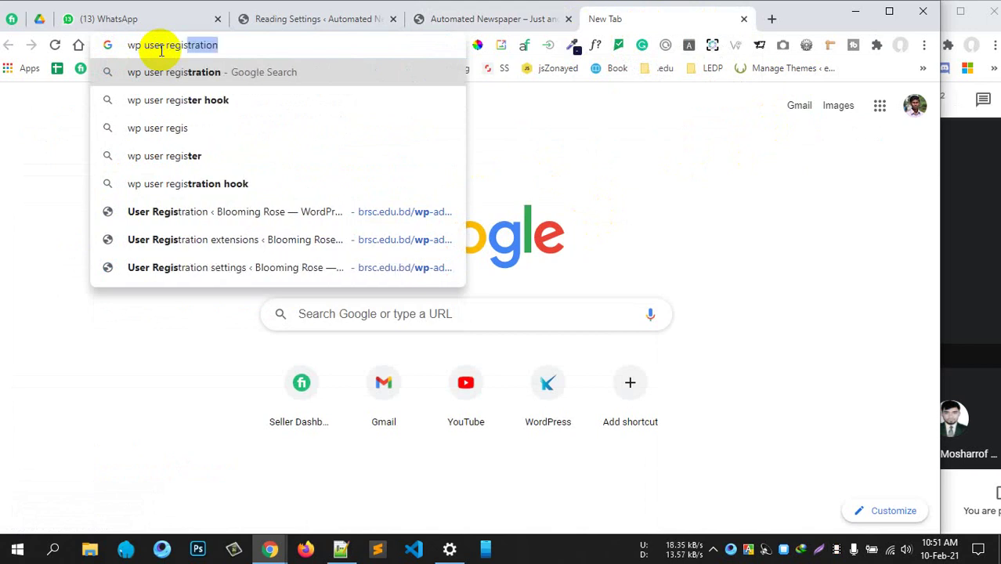
pyautogui.press('Right')
pyautogui.write('plugi')
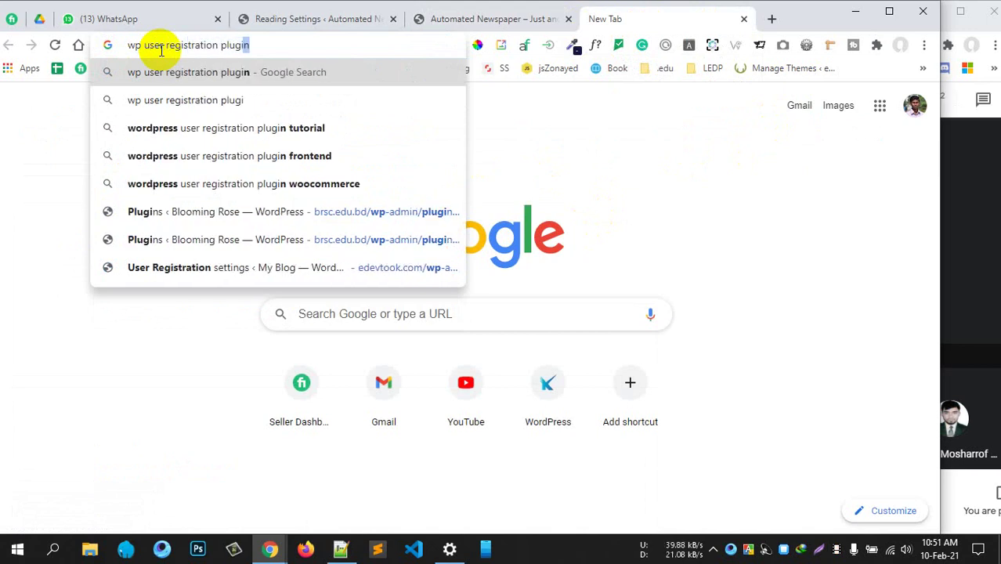
pyautogui.press('Return')
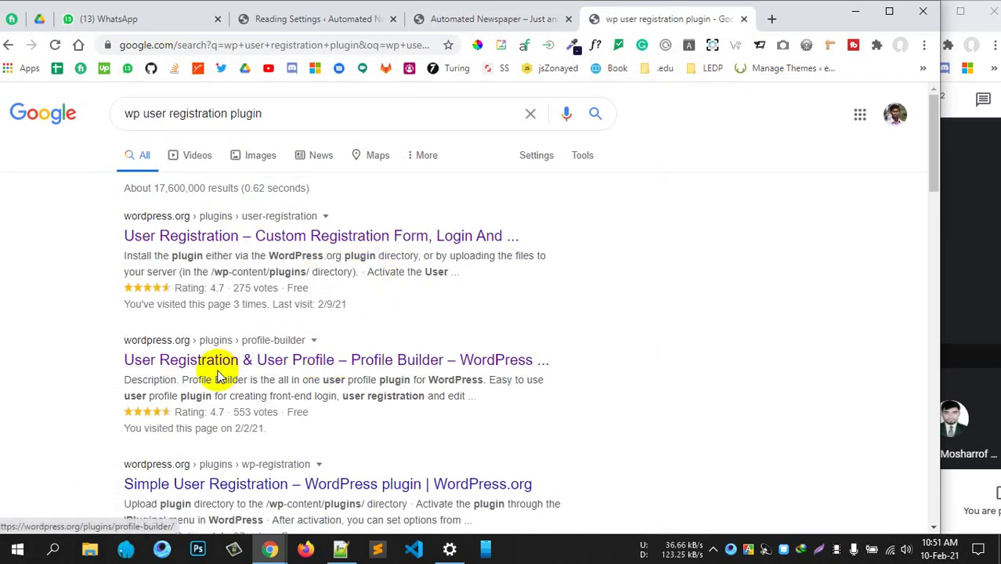
# Open the Profile Builder and User Registration results in background tabs
pyautogui.middleClick(284, 362)
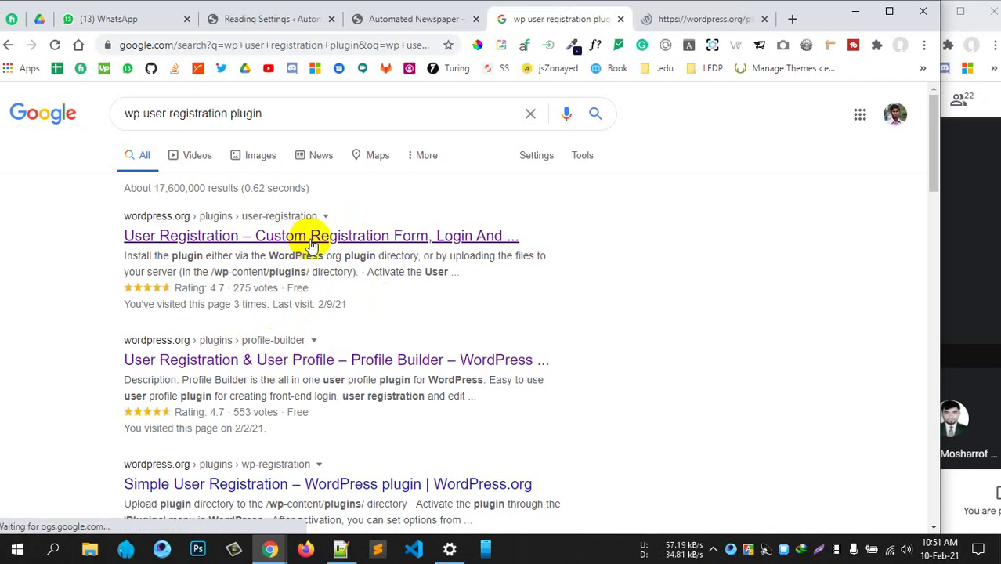
pyautogui.middleClick(311, 244)
pyautogui.scroll(-3, 361, 298)
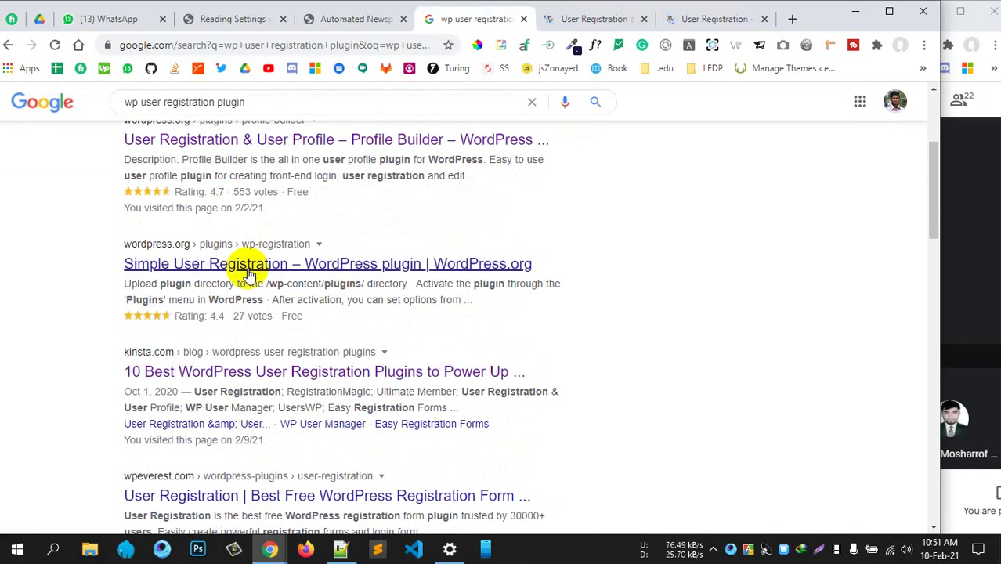
# Read the Profile Builder plugin's title and active installations count
pyautogui.click(583, 22)
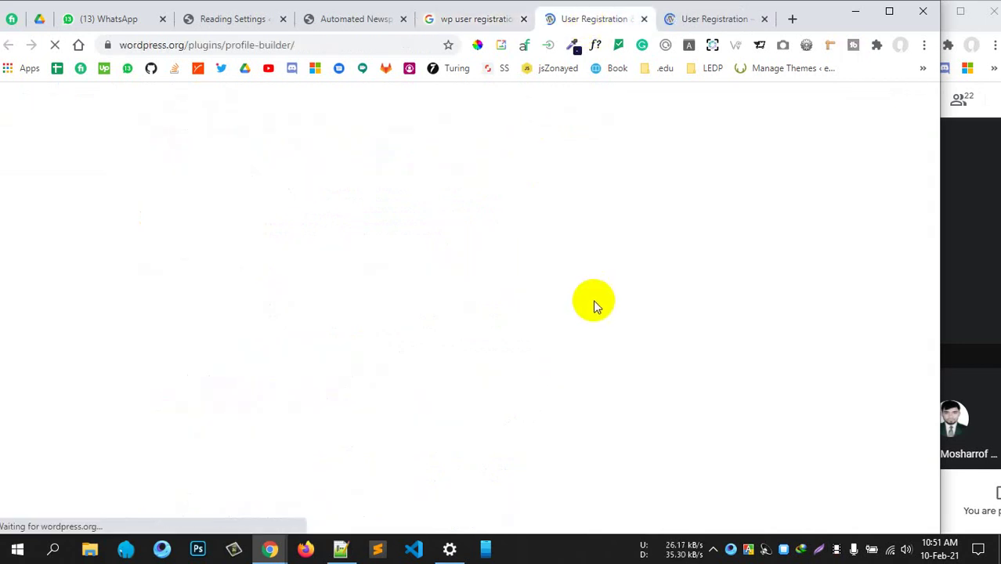
pyautogui.scroll(-3, 519, 306)
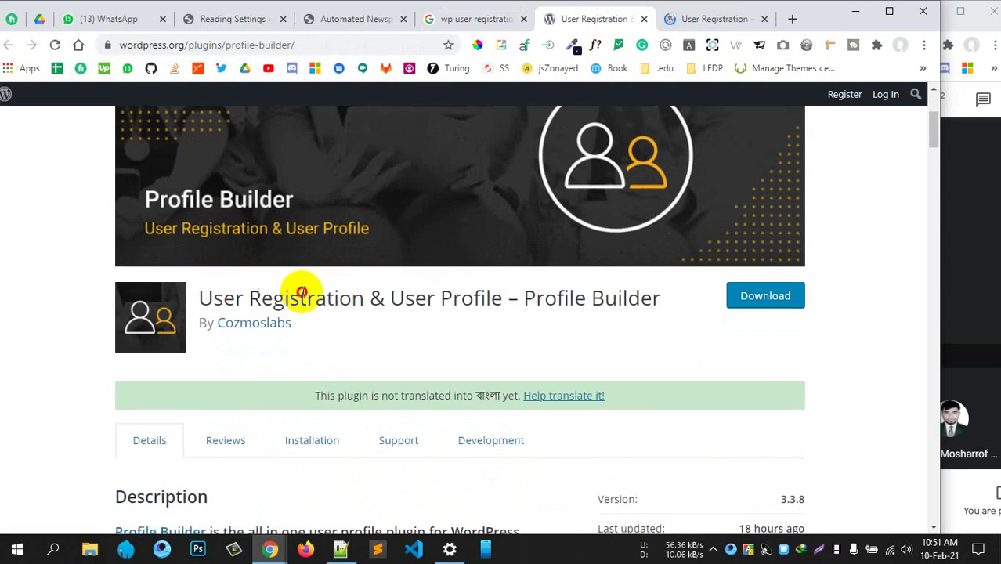
pyautogui.moveTo(287, 298); pyautogui.dragTo(621, 311)
pyautogui.scroll(2, 619, 306)
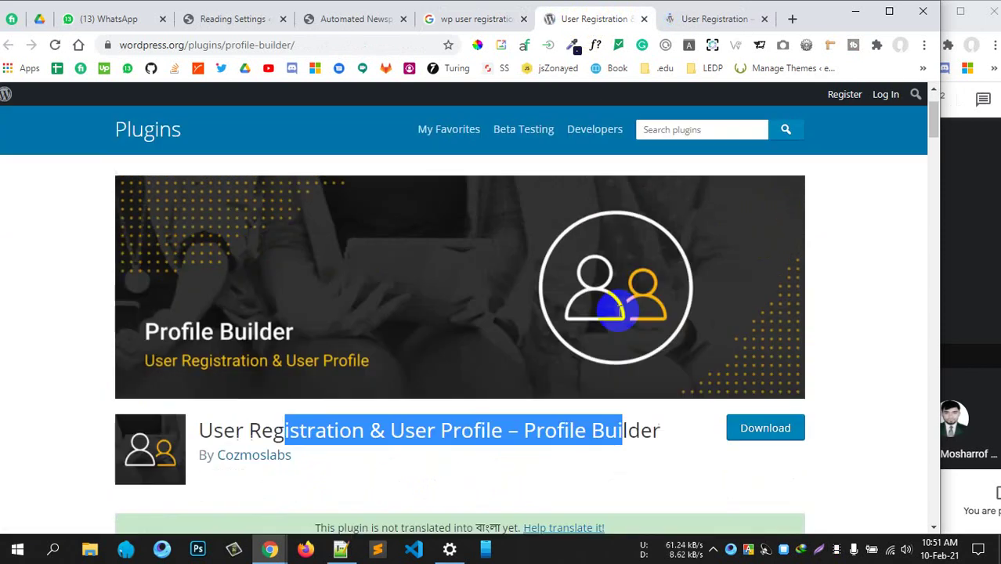
pyautogui.scroll(-5, 615, 312)
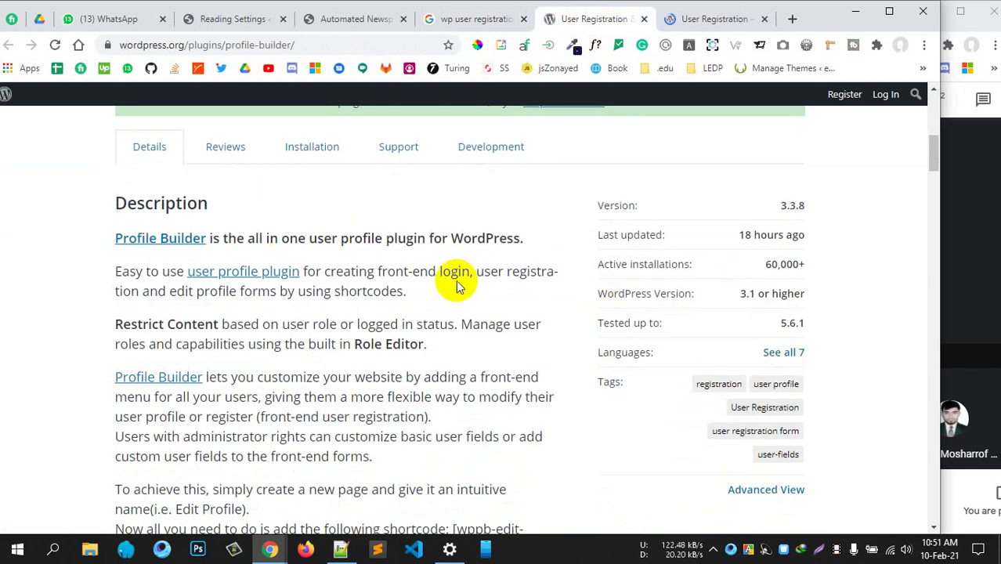
pyautogui.moveTo(763, 265); pyautogui.dragTo(809, 271)
pyautogui.click(31, 355)
pyautogui.scroll(-5, 548, 235)
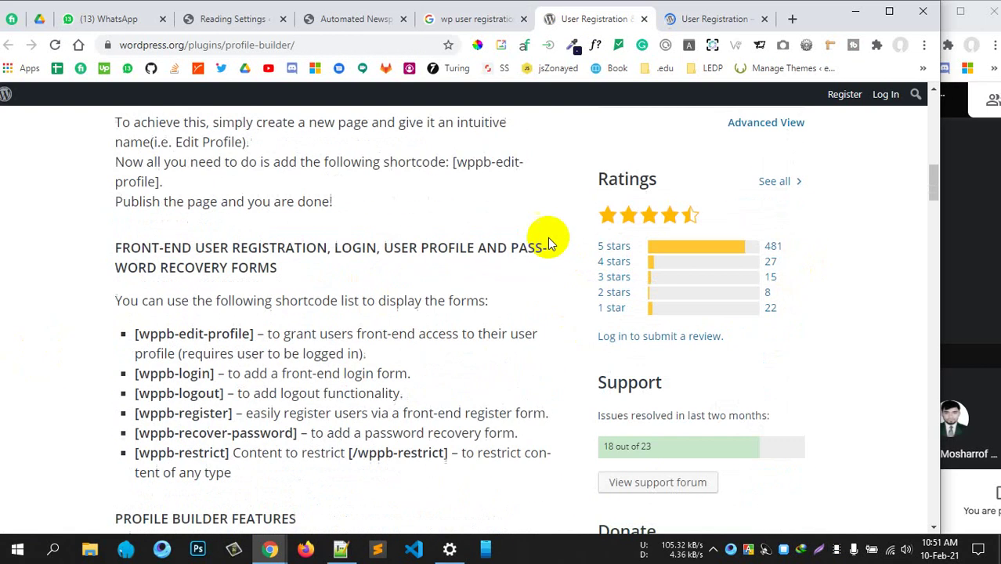
pyautogui.scroll(-3, 336, 268)
pyautogui.scroll(2, 314, 266)
pyautogui.scroll(-4, 311, 267)
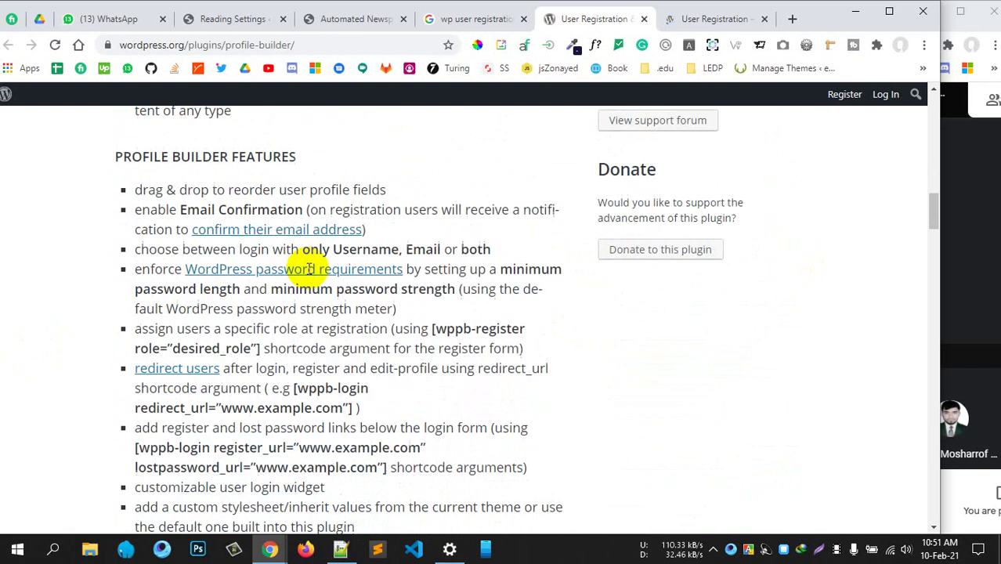
pyautogui.scroll(3, 133, 246)
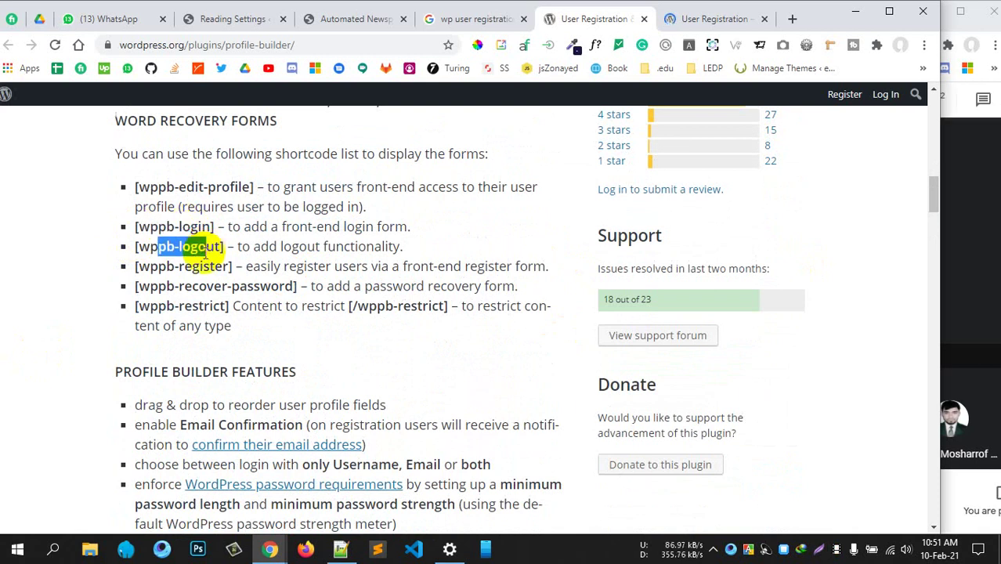
# Read through Profile Builder's shortcode list, Features, Pro and Add-ons sections
pyautogui.moveTo(207, 306); pyautogui.dragTo(262, 295)
pyautogui.click(268, 323)
pyautogui.scroll(-4, 369, 283)
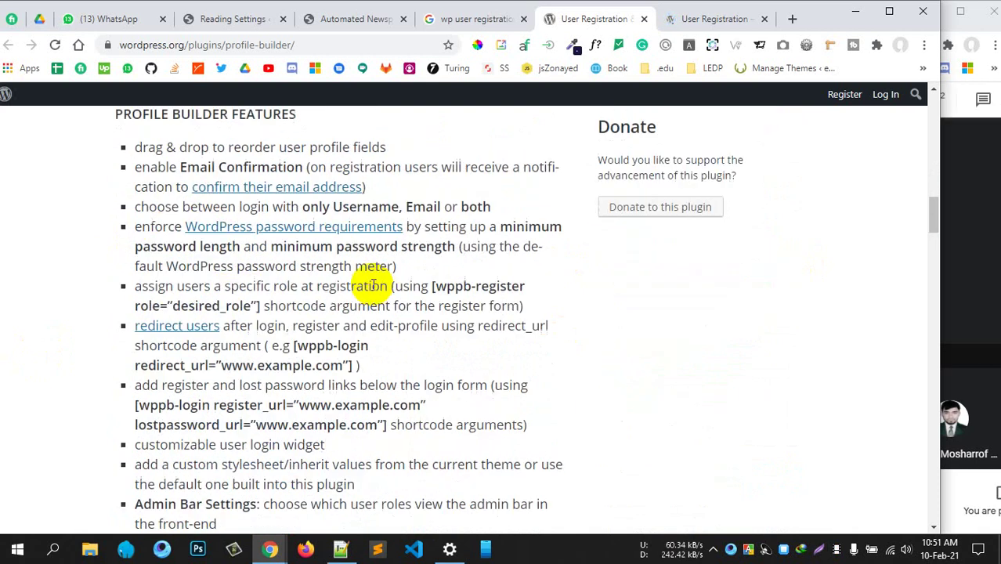
pyautogui.scroll(3, 302, 348)
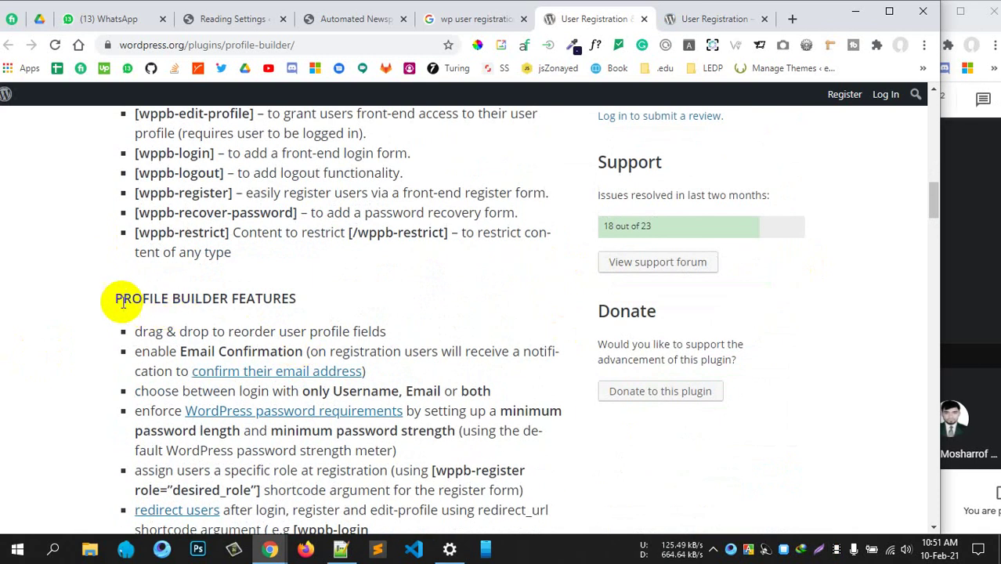
pyautogui.moveTo(126, 301); pyautogui.dragTo(309, 306)
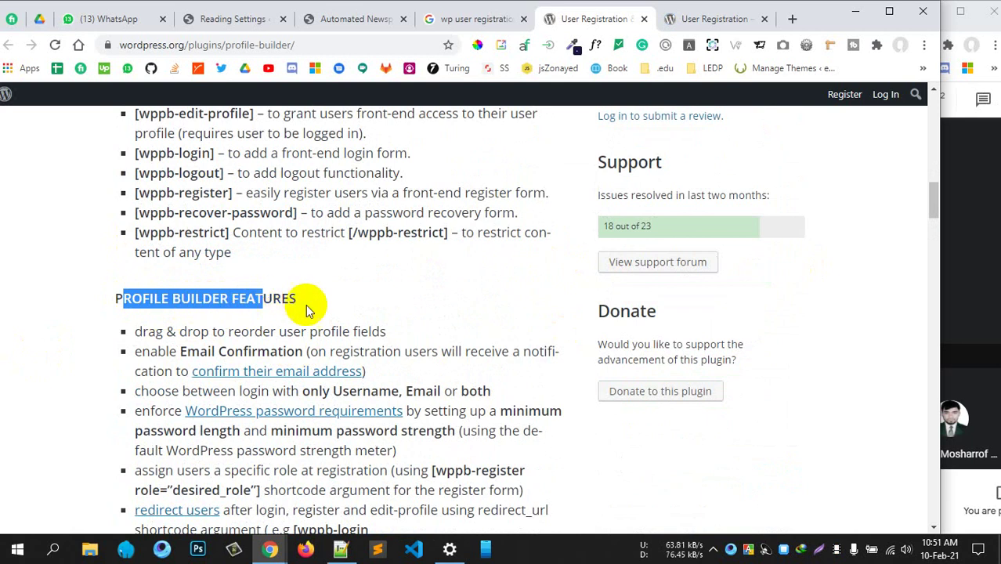
pyautogui.scroll(-2, 281, 270)
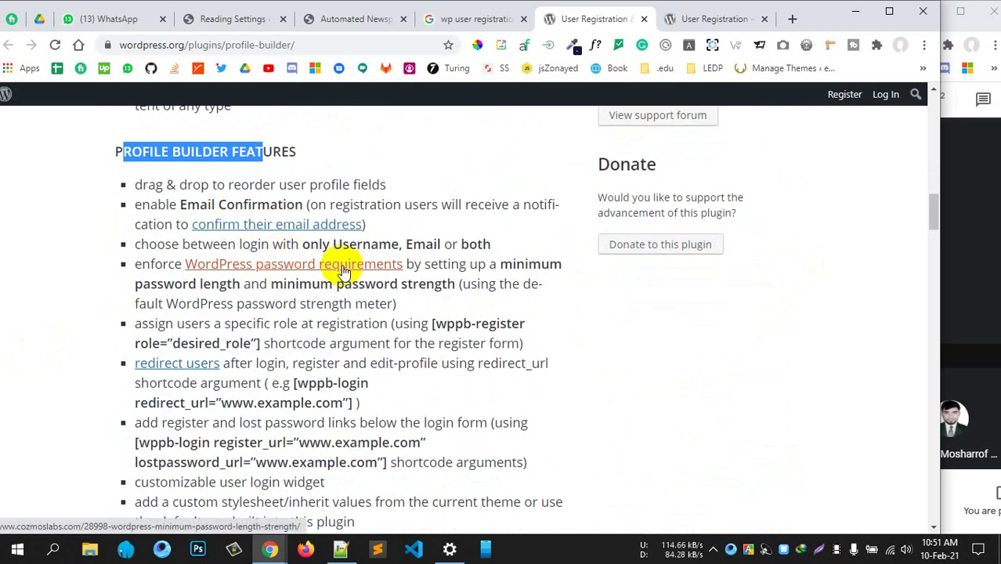
pyautogui.scroll(-5, 344, 344)
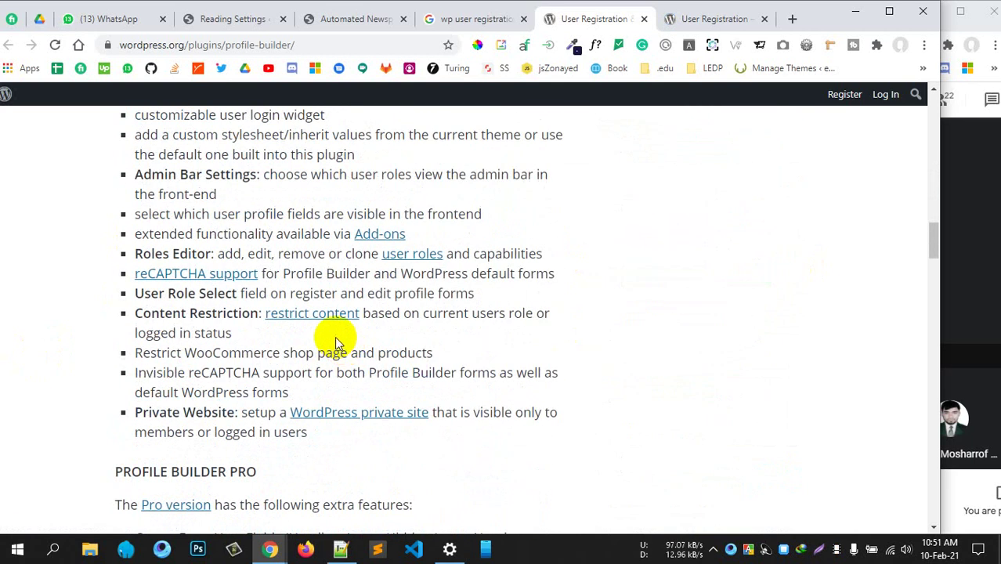
pyautogui.scroll(-3, 336, 345)
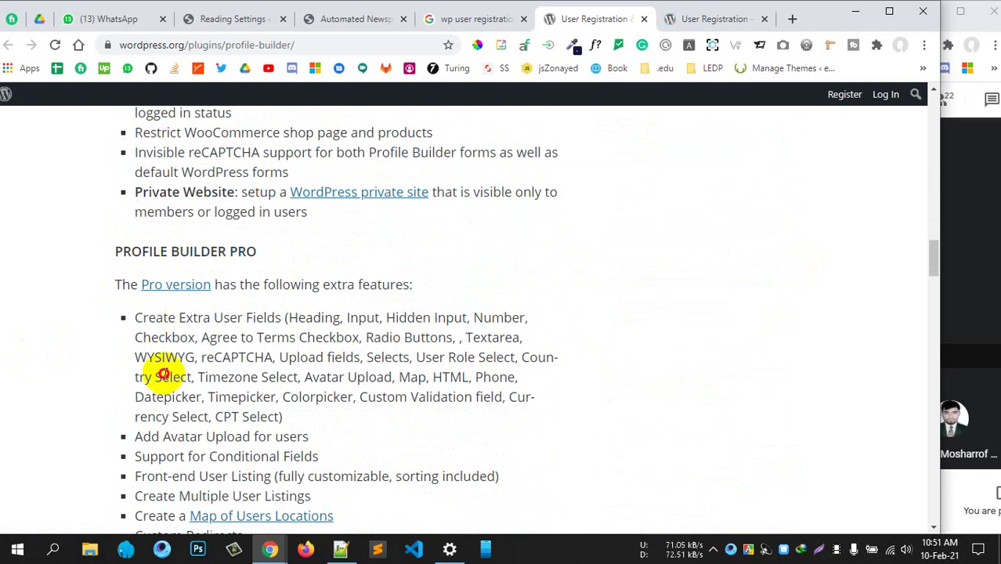
pyautogui.moveTo(162, 373); pyautogui.dragTo(372, 380)
pyautogui.scroll(-8, 371, 382)
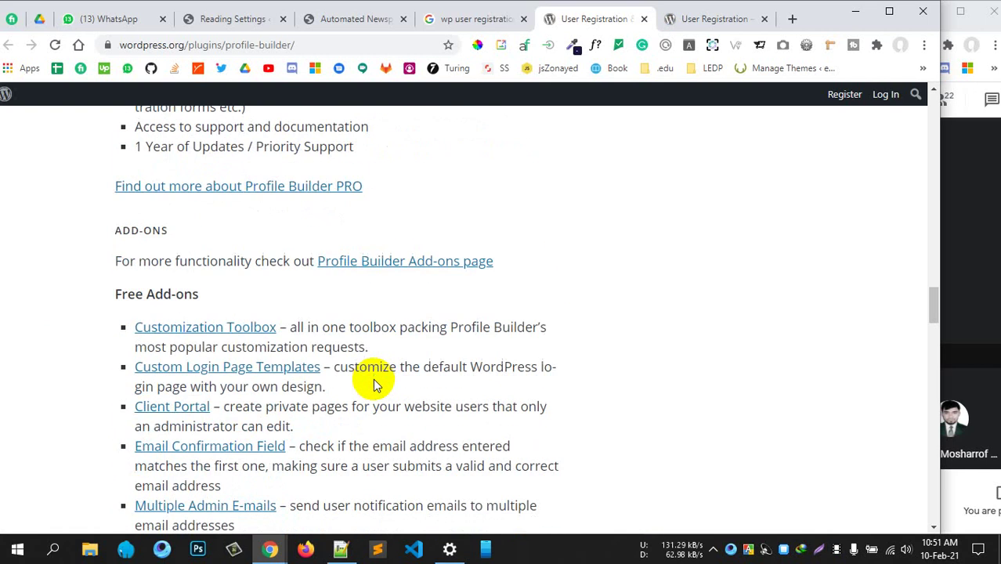
pyautogui.scroll(-15, 374, 383)
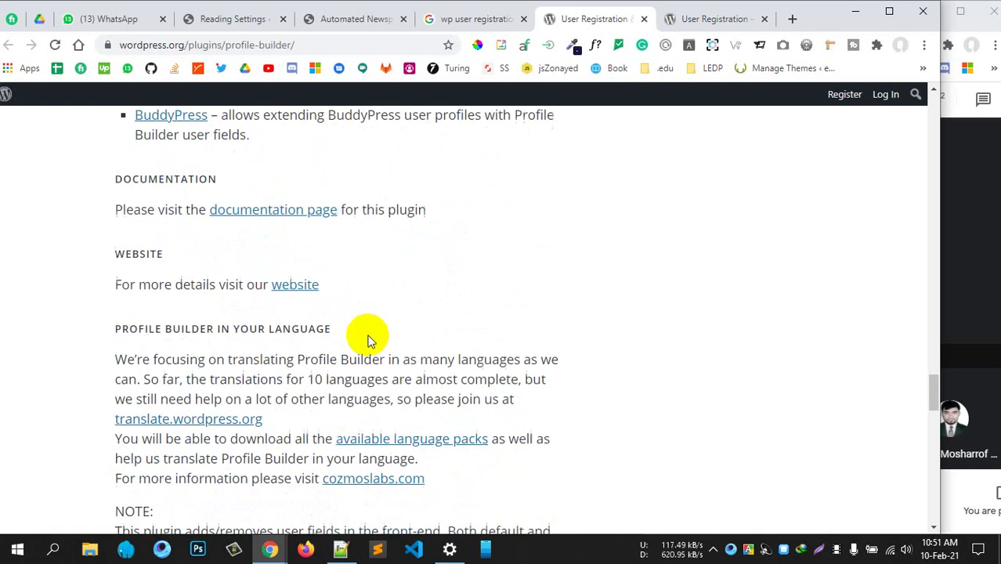
pyautogui.scroll(10, 368, 338)
pyautogui.click(719, 18)
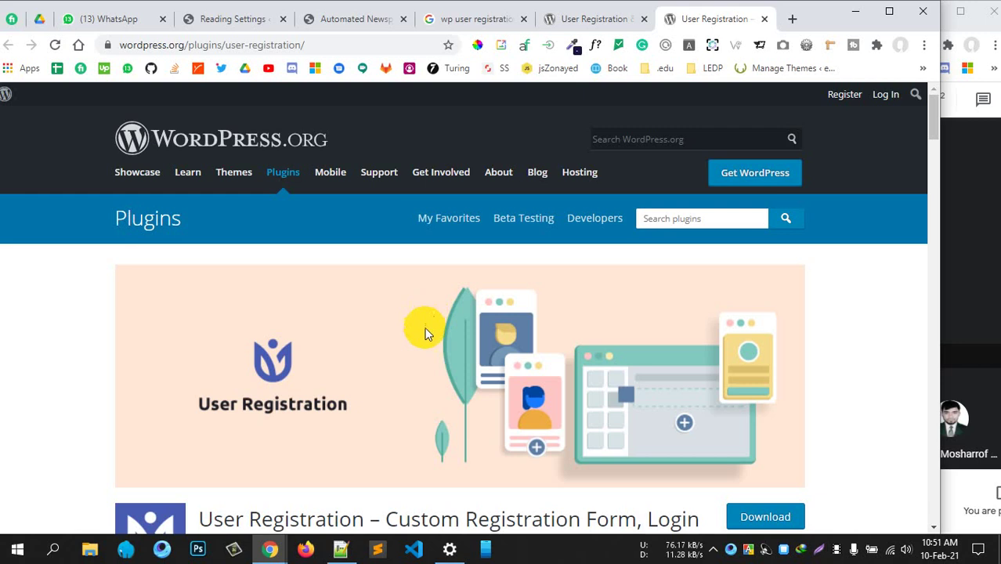
pyautogui.scroll(-7, 392, 361)
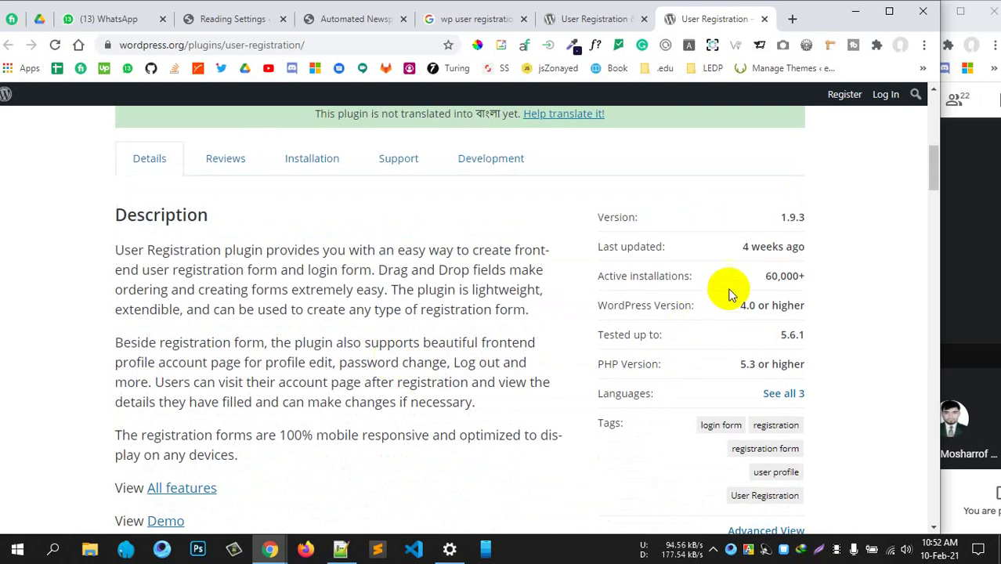
pyautogui.moveTo(759, 277); pyautogui.dragTo(683, 278)
pyautogui.click(393, 334)
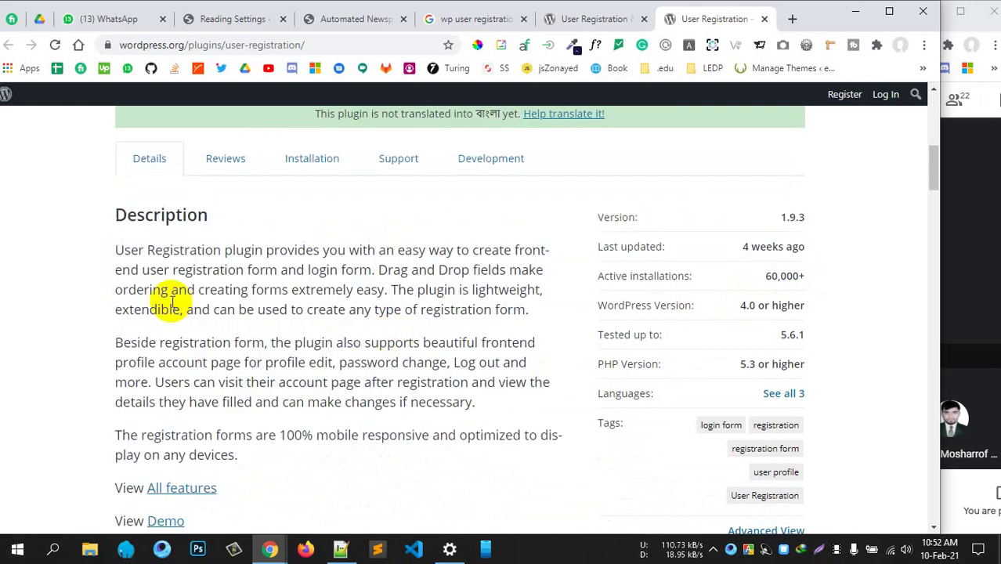
pyautogui.scroll(-10, 173, 304)
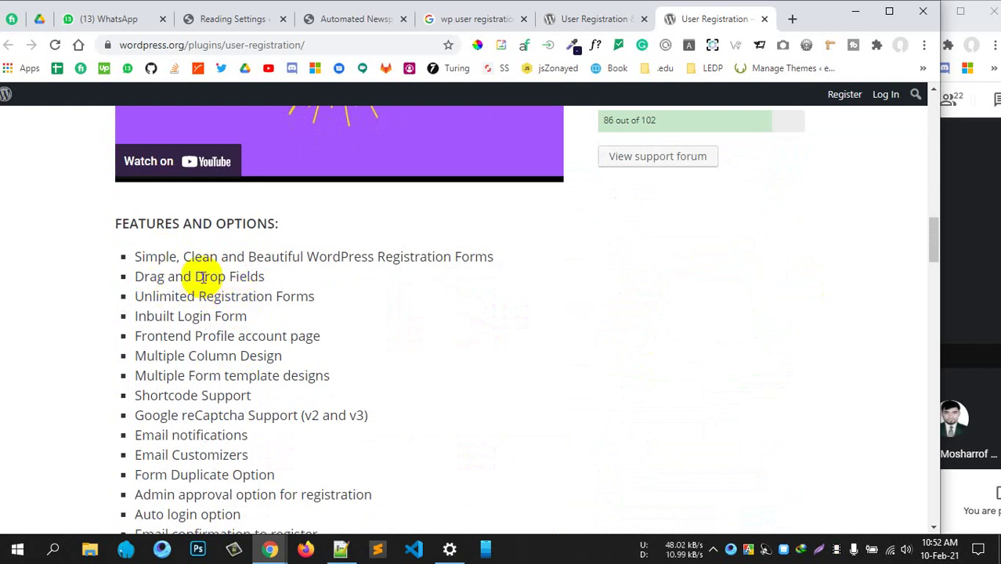
pyautogui.moveTo(179, 298); pyautogui.dragTo(285, 304)
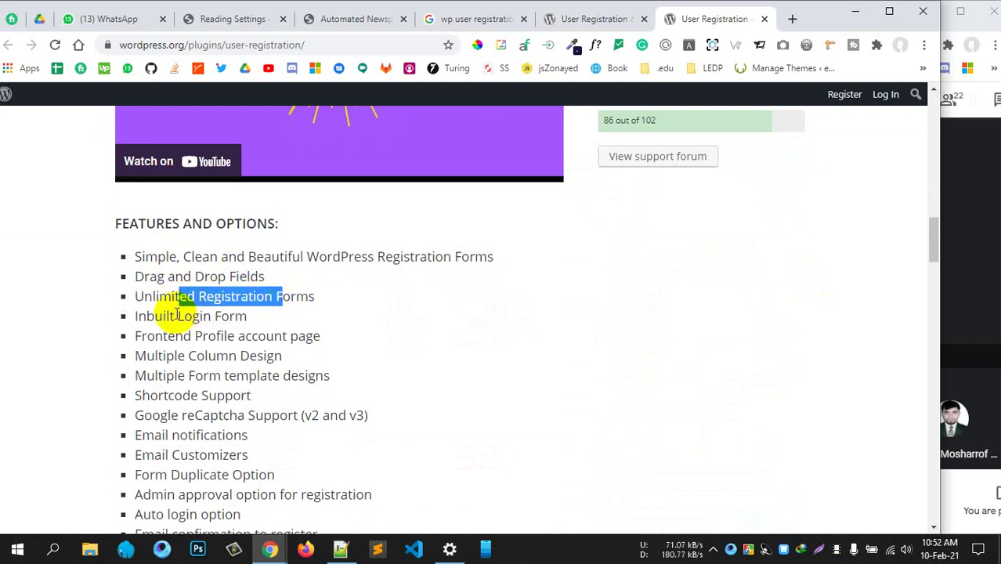
pyautogui.moveTo(167, 321); pyautogui.dragTo(319, 339)
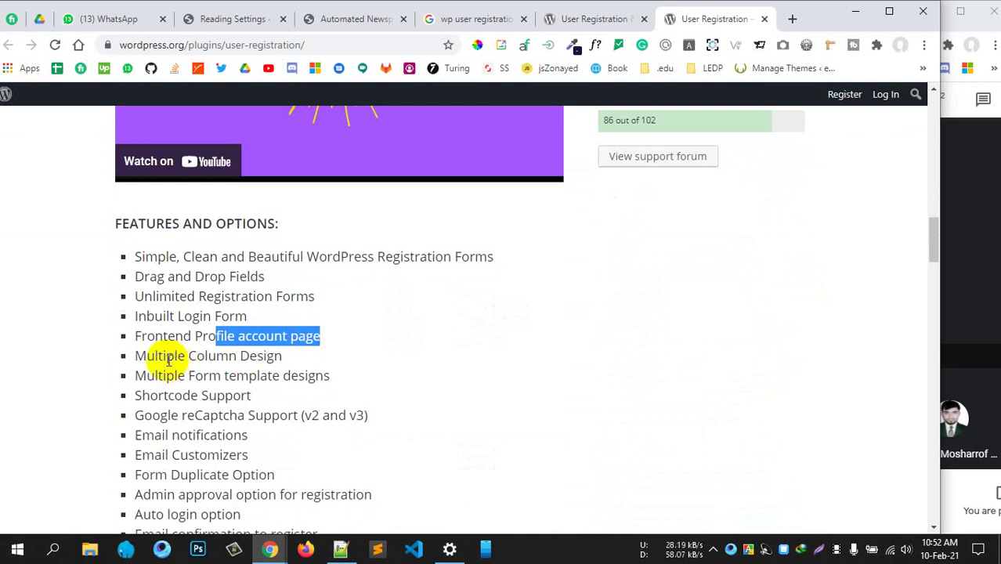
pyautogui.moveTo(166, 357); pyautogui.dragTo(298, 362)
pyautogui.scroll(-1, 298, 362)
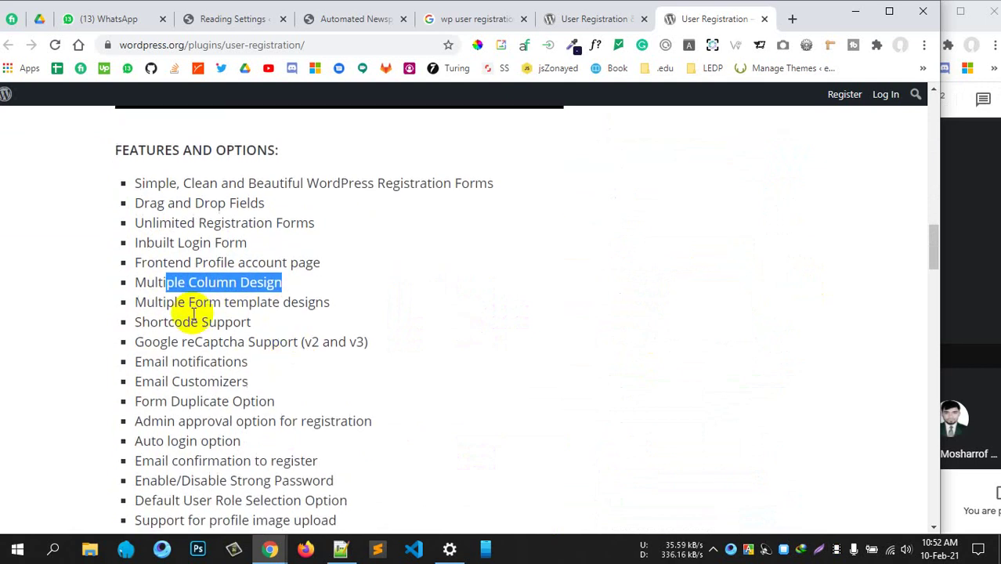
pyautogui.moveTo(188, 302); pyautogui.dragTo(315, 304)
pyautogui.moveTo(181, 342); pyautogui.dragTo(210, 344)
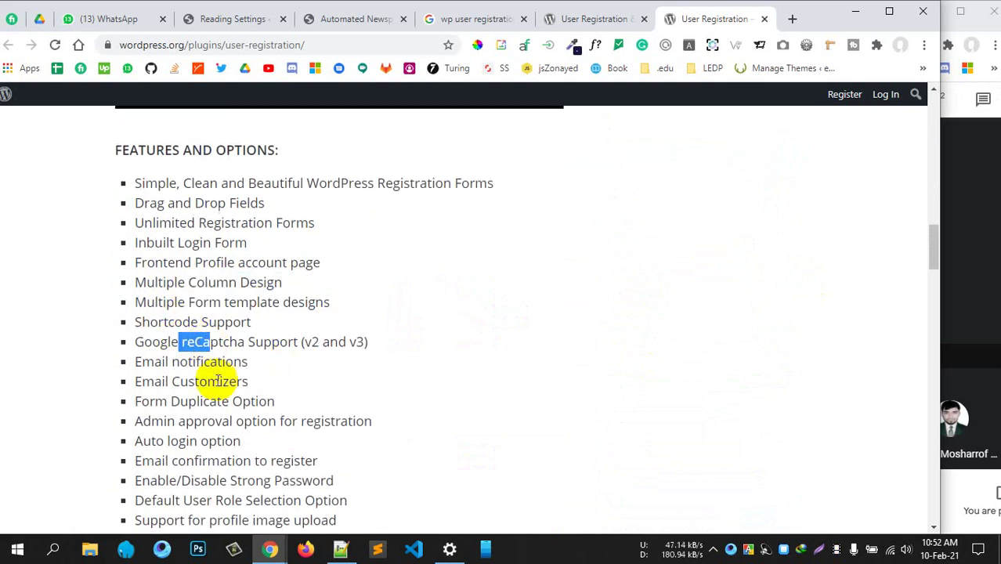
pyautogui.moveTo(180, 381); pyautogui.dragTo(198, 402)
pyautogui.moveTo(181, 362); pyautogui.dragTo(264, 384)
pyautogui.scroll(-2, 263, 378)
pyautogui.moveTo(178, 274); pyautogui.dragTo(329, 274)
pyautogui.moveTo(169, 294); pyautogui.dragTo(244, 298)
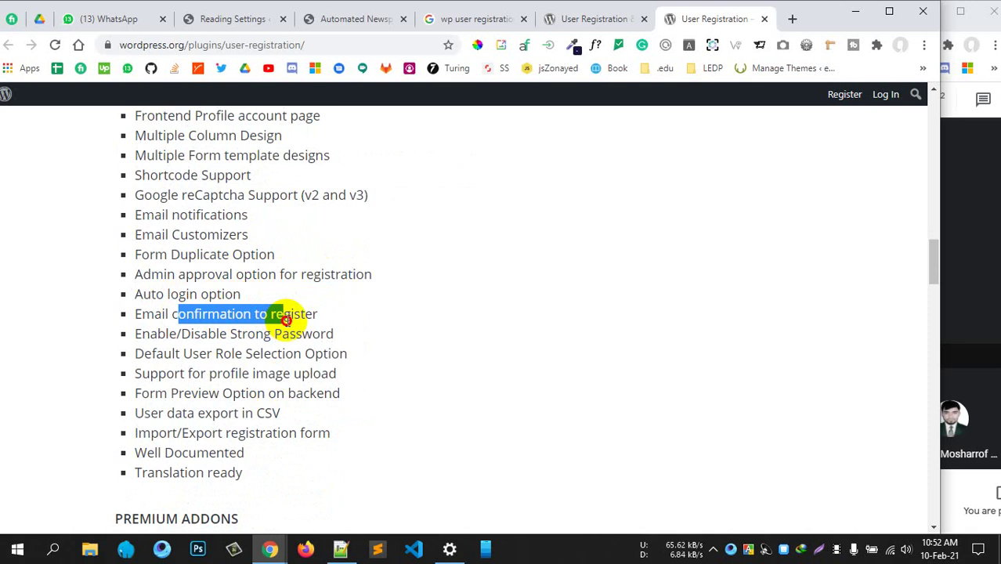
pyautogui.click(279, 377)
pyautogui.scroll(6, 250, 416)
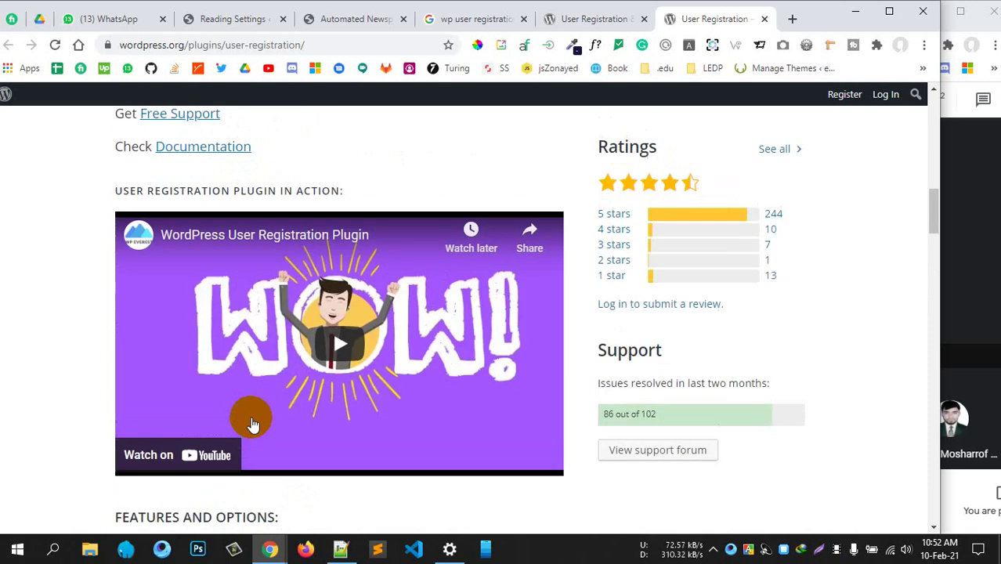
pyautogui.scroll(8, 252, 423)
pyautogui.scroll(-4, 253, 413)
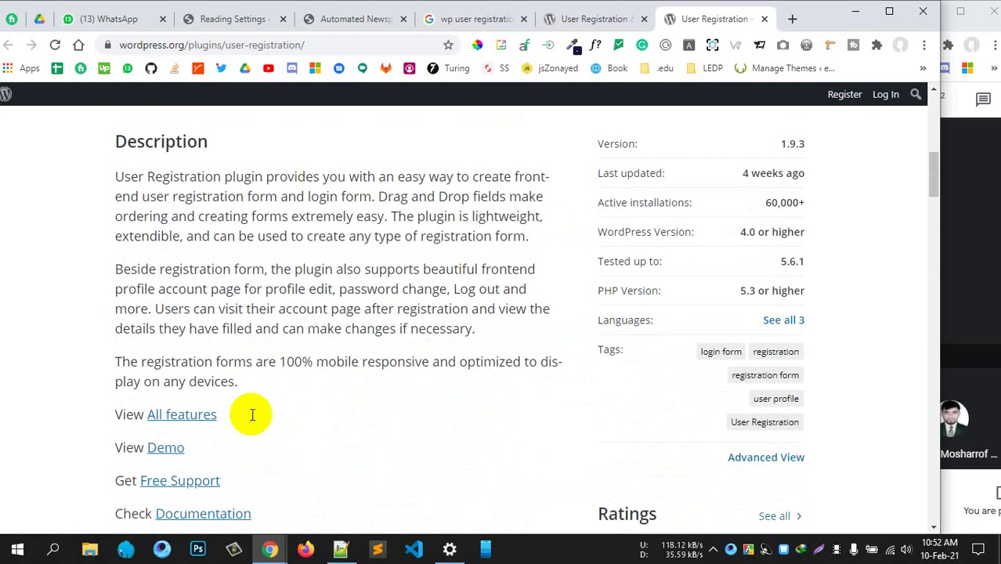
pyautogui.scroll(3, 251, 413)
pyautogui.scroll(-6, 253, 414)
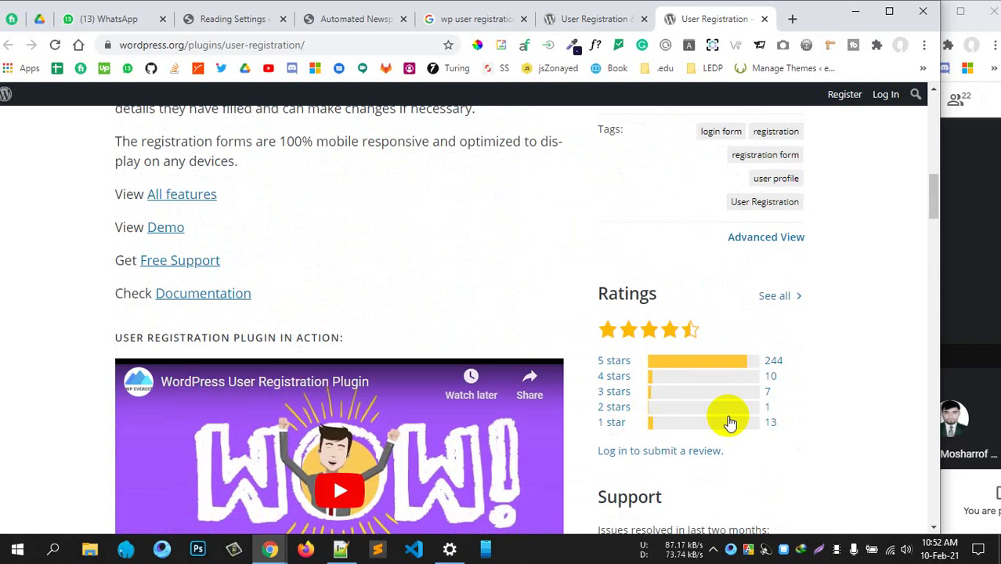
# Look back over the Profile Builder plugin page
pyautogui.click(632, 19)
pyautogui.scroll(5, 622, 208)
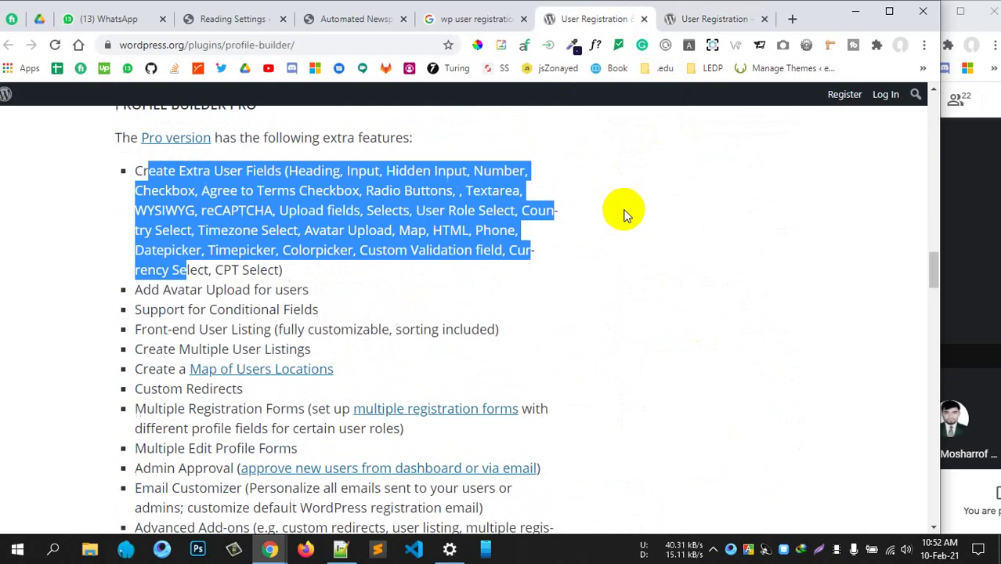
pyautogui.scroll(20, 624, 213)
pyautogui.scroll(-1, 624, 213)
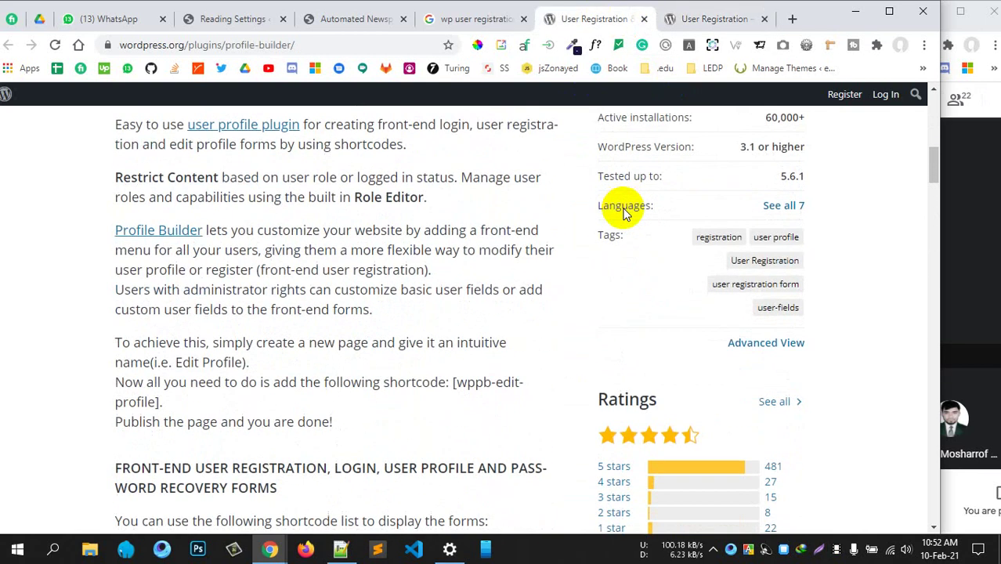
pyautogui.scroll(-2, 624, 208)
pyautogui.scroll(6, 559, 208)
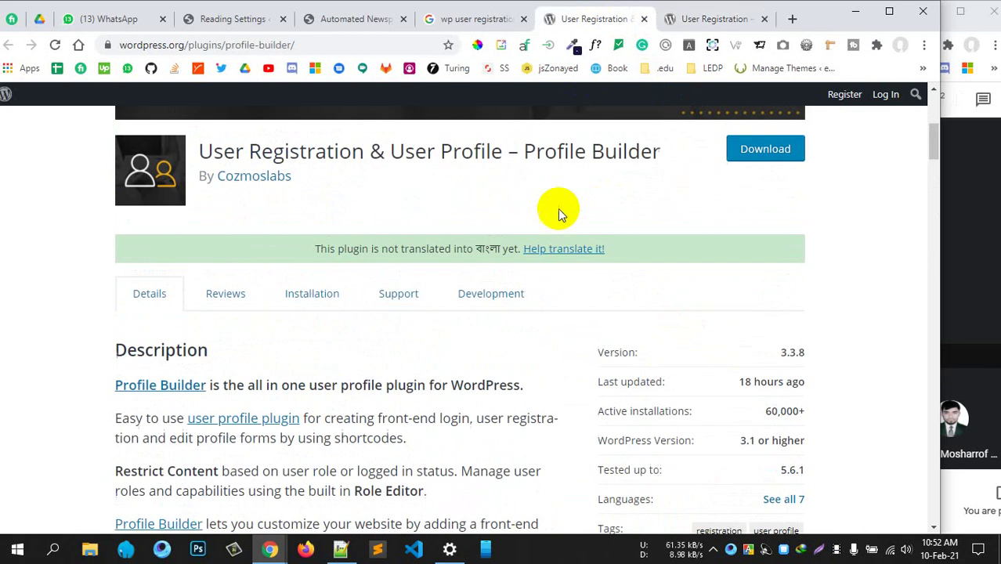
pyautogui.scroll(2, 558, 208)
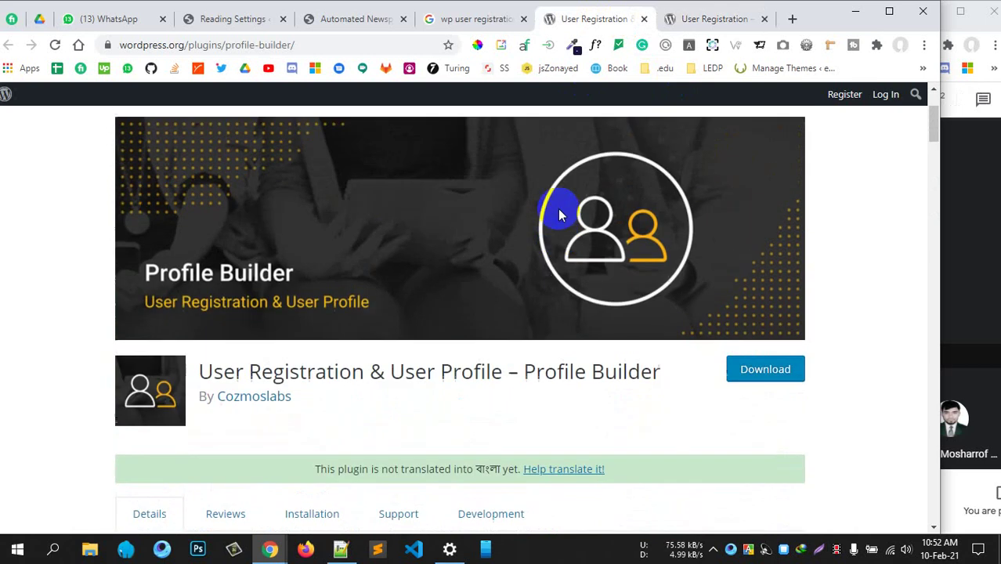
# Review the User Registration plugin page, then return to the Automated Newspaper site
pyautogui.click(701, 22)
pyautogui.scroll(10, 479, 330)
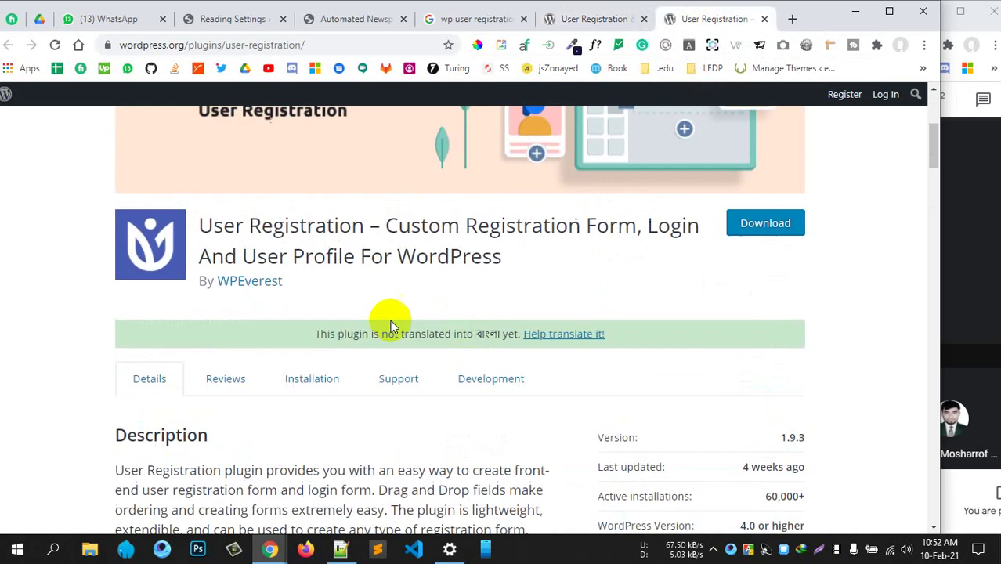
pyautogui.scroll(-2, 264, 469)
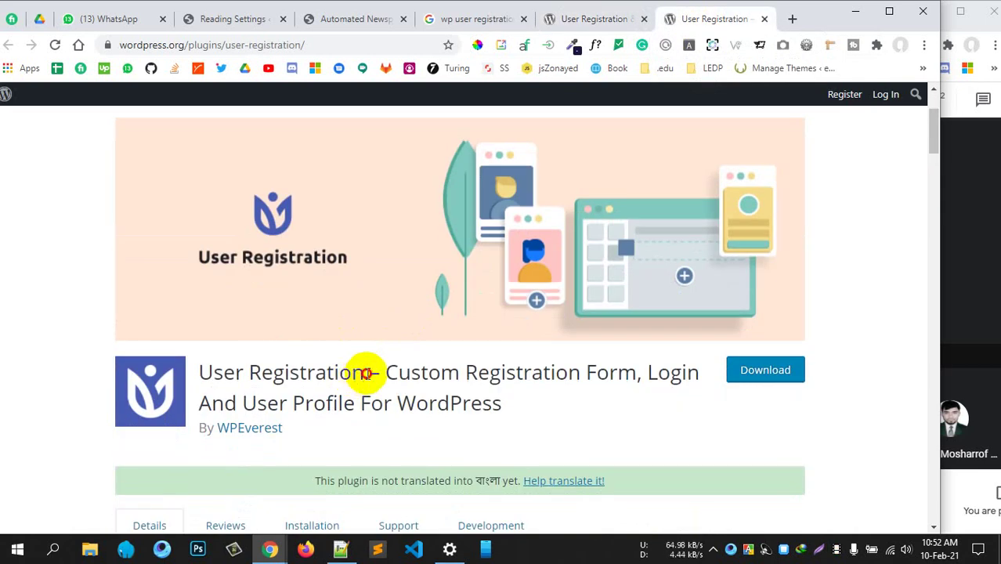
pyautogui.moveTo(365, 373); pyautogui.dragTo(200, 370)
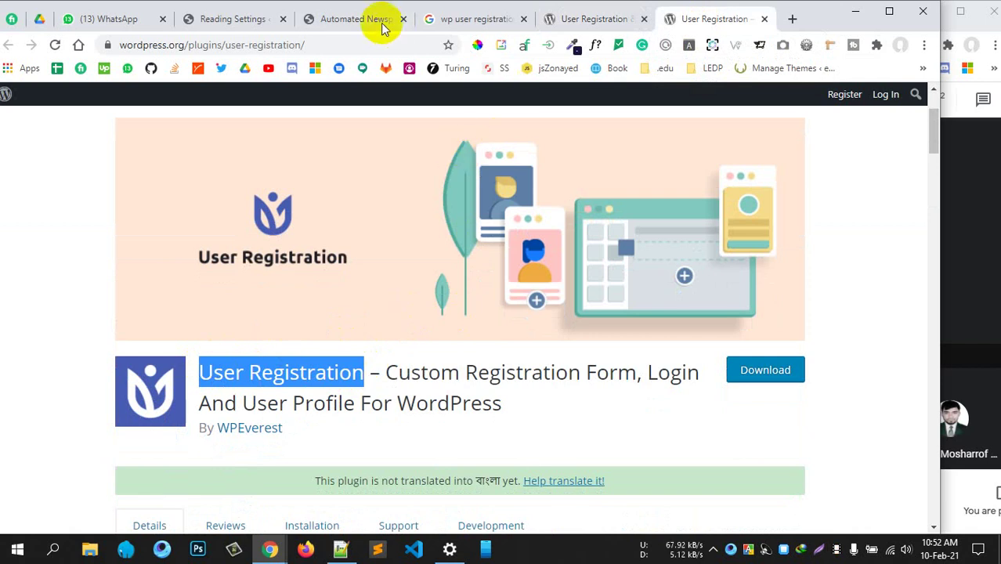
pyautogui.click(321, 22)
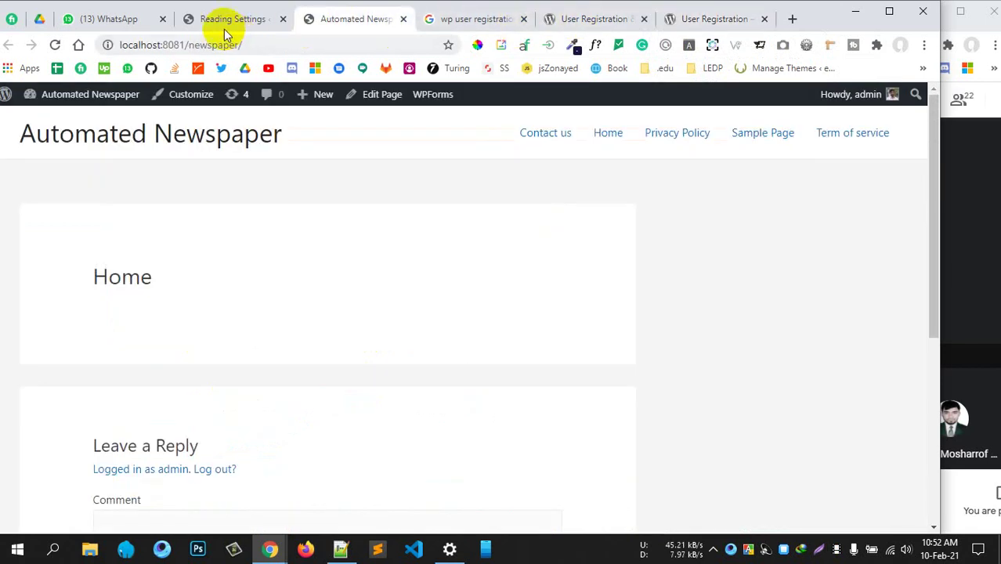
# Search Plugins > Add New for 'User Registration' and install WPEverest's plugin
pyautogui.click(227, 22)
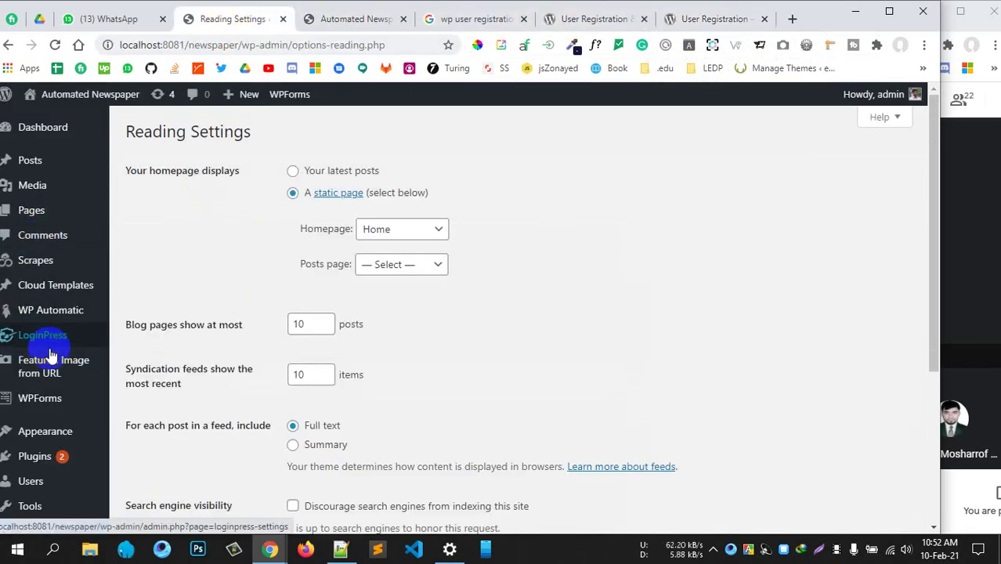
pyautogui.scroll(-2, 50, 354)
pyautogui.click(141, 332)
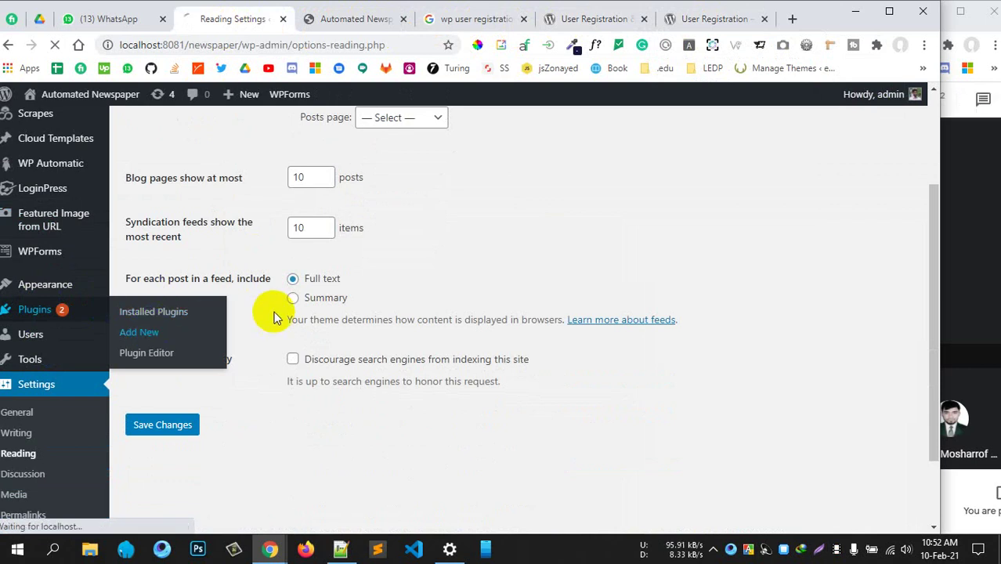
pyautogui.scroll(1, 274, 315)
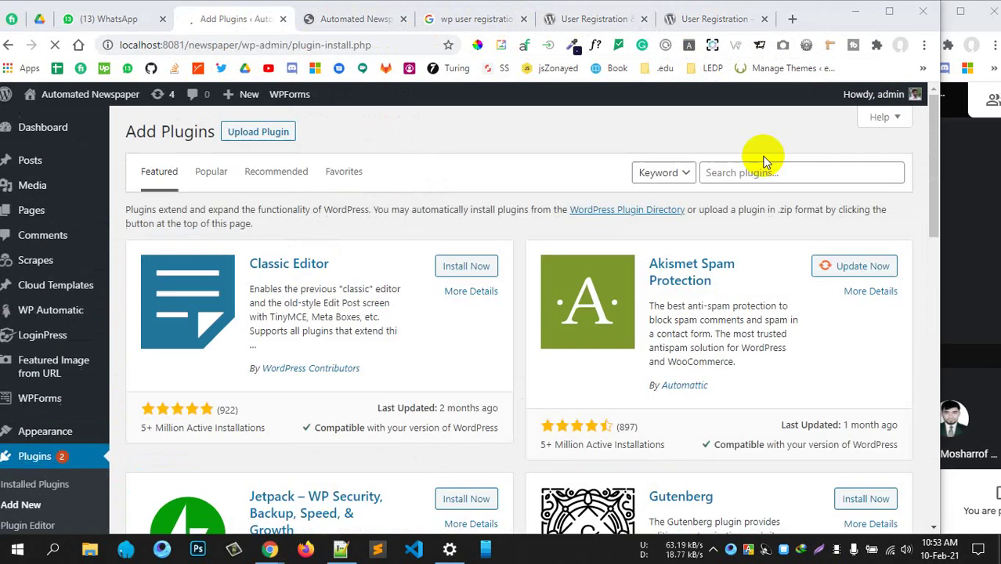
pyautogui.click(731, 174)
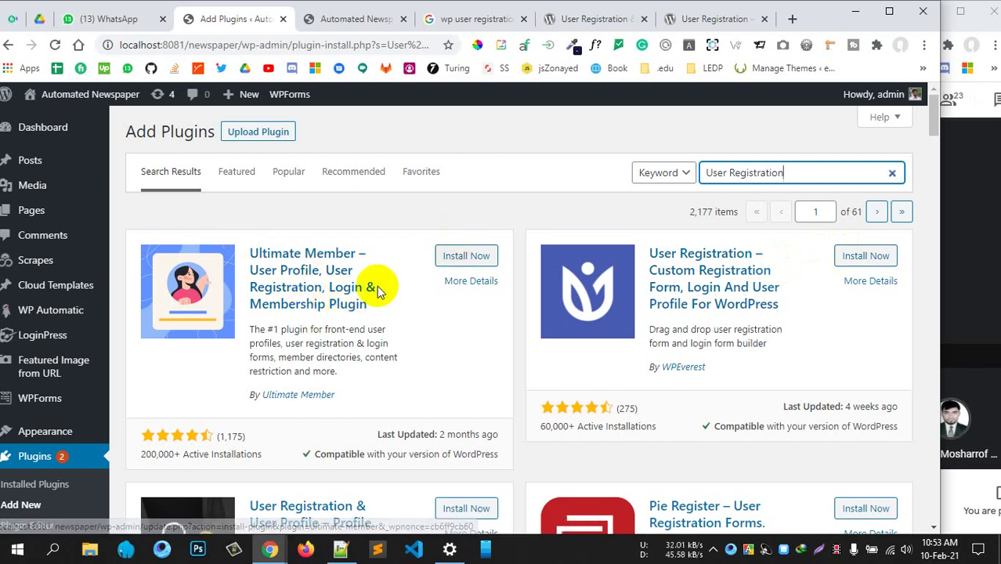
pyautogui.scroll(-2, 366, 296)
pyautogui.scroll(-2, 362, 298)
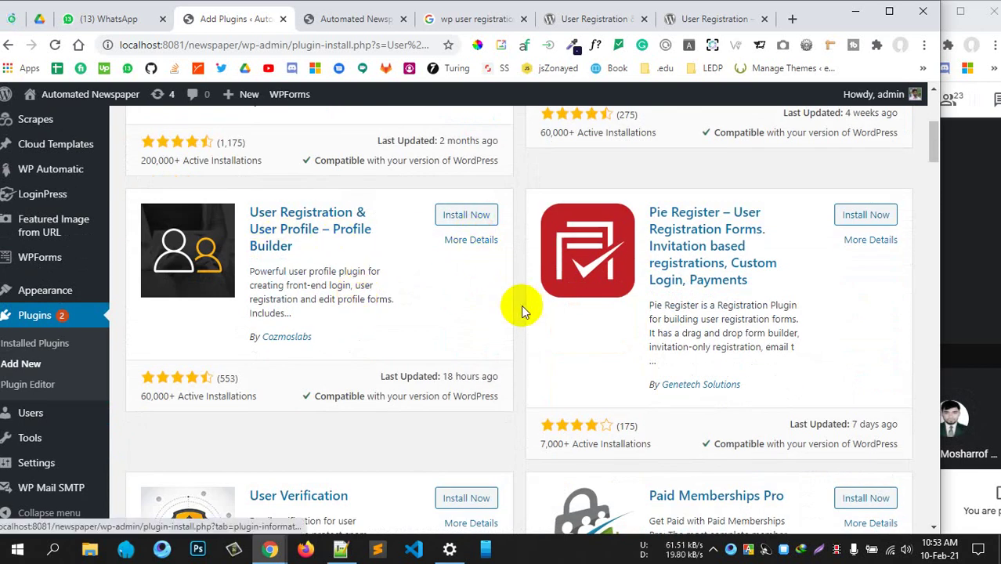
pyautogui.scroll(4, 466, 280)
pyautogui.click(866, 259)
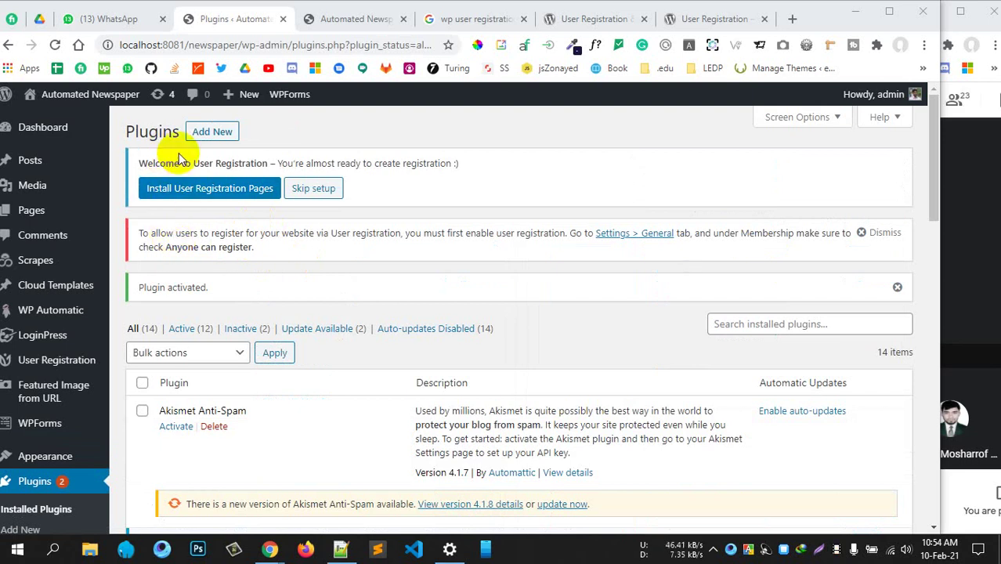
# Create the User Registration plugin's default pages from its welcome notice
pyautogui.moveTo(166, 164); pyautogui.dragTo(449, 169)
pyautogui.click(367, 166)
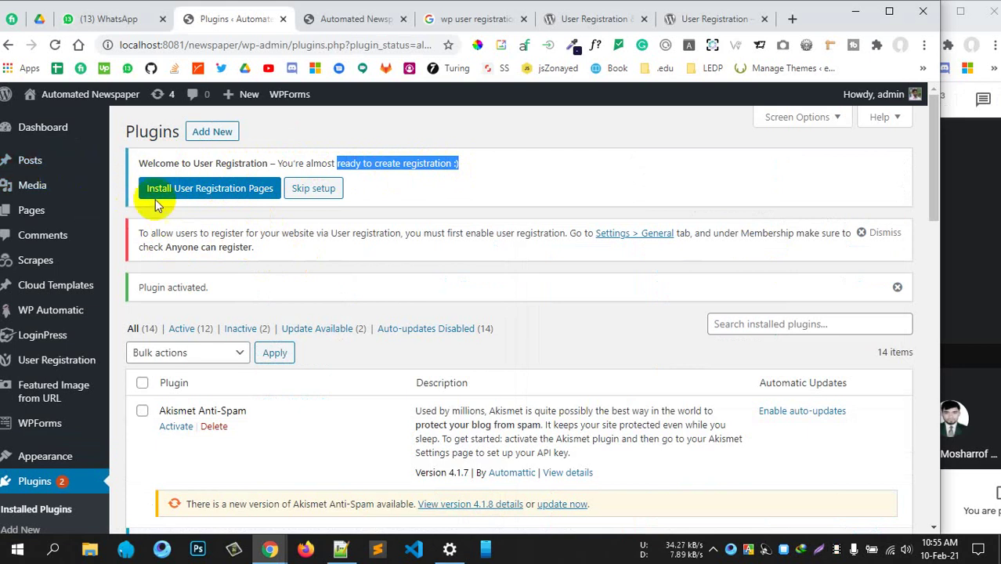
pyautogui.click(180, 195)
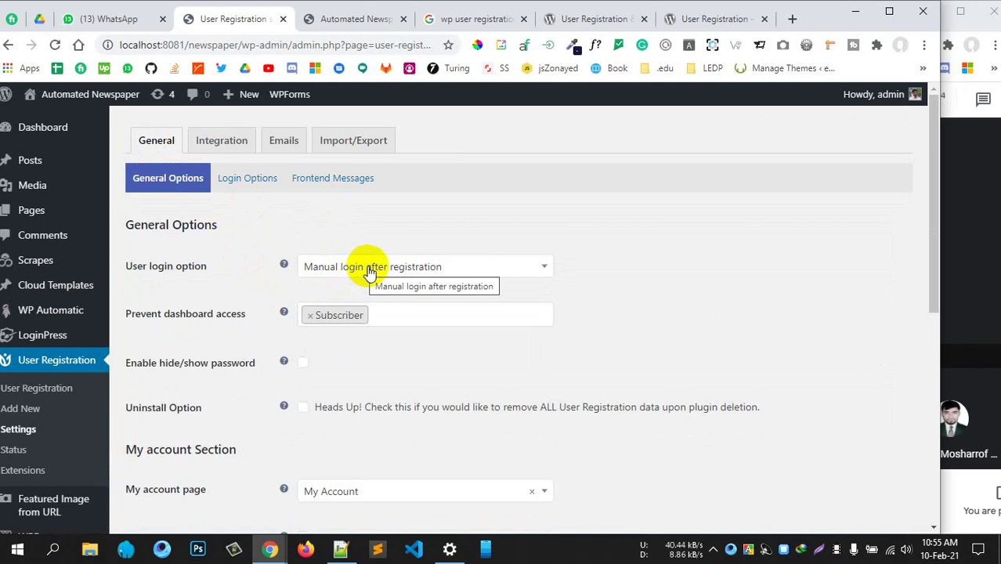
# Set User login option to 'Auto login after registration', leaving blocked dashboard roles unchanged
pyautogui.click(369, 269)
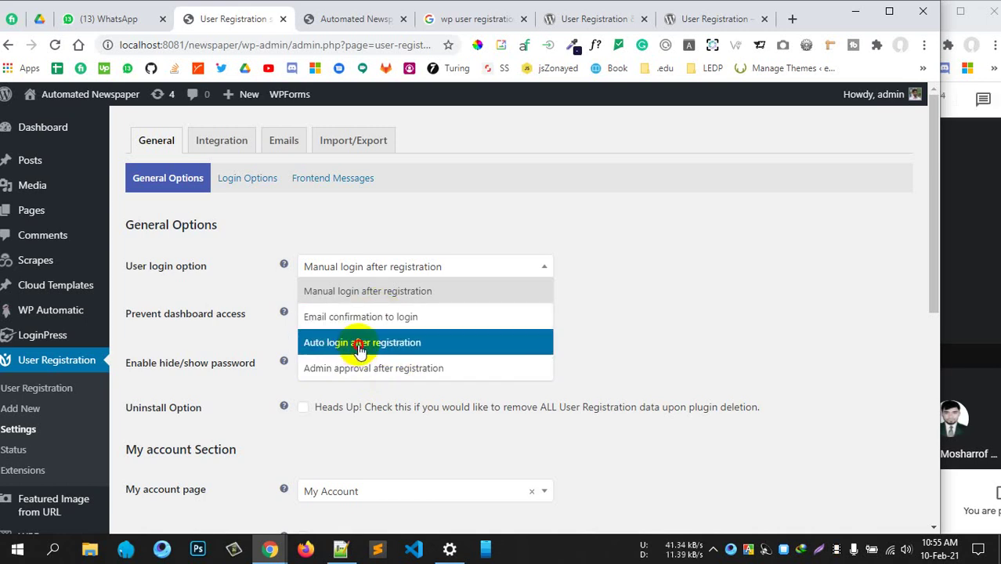
pyautogui.click(359, 349)
pyautogui.scroll(-2, 447, 317)
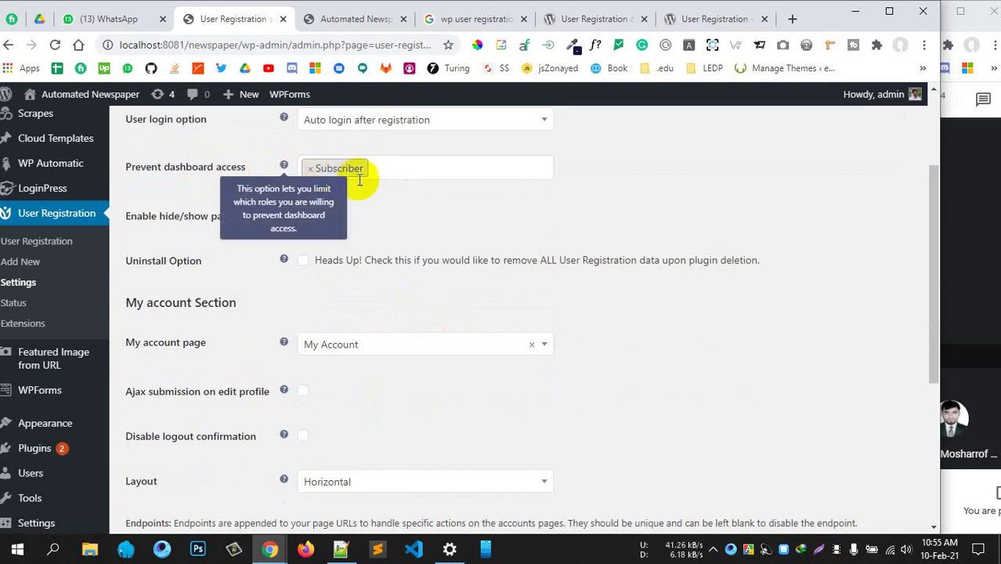
pyautogui.click(409, 166)
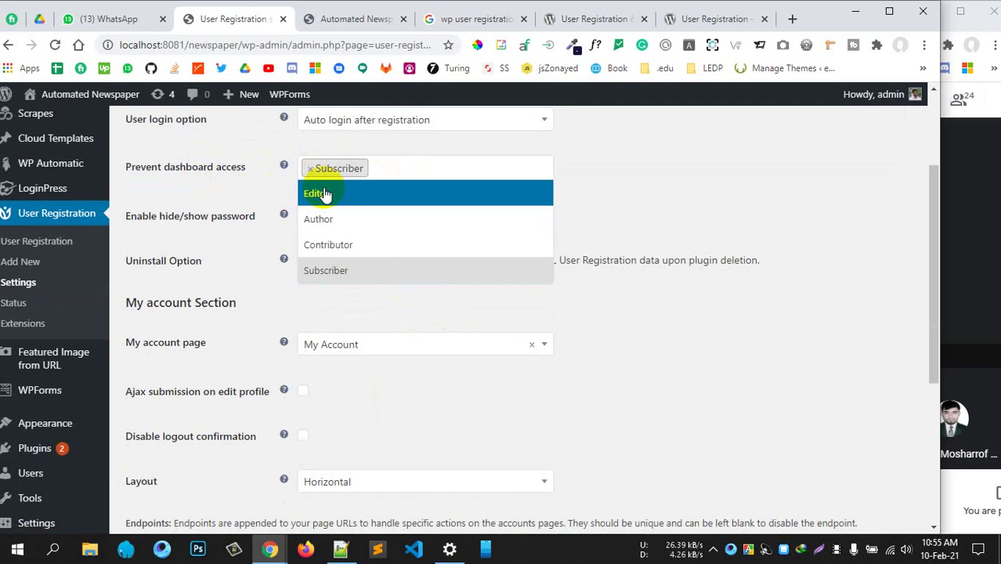
pyautogui.click(602, 182)
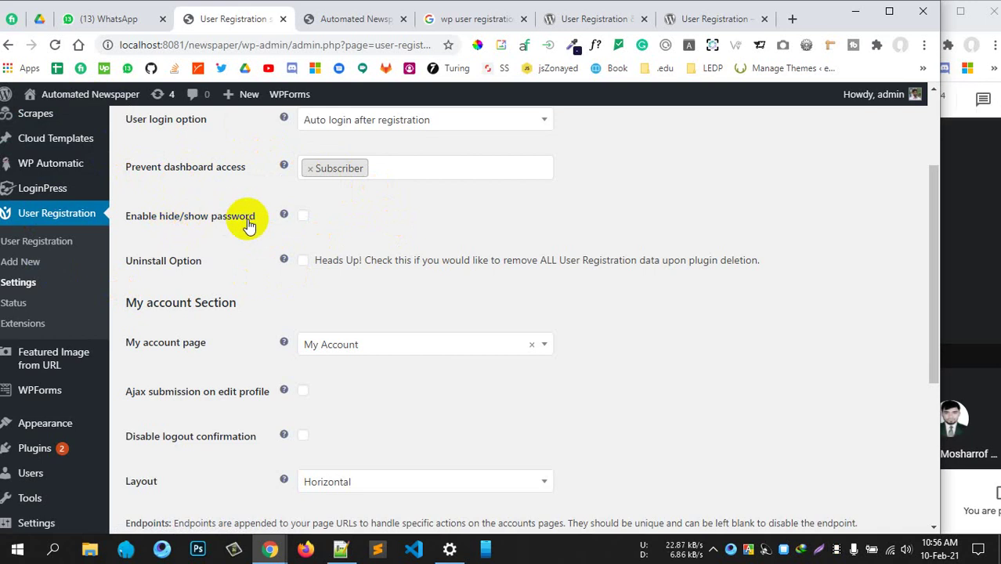
pyautogui.moveTo(301, 220)
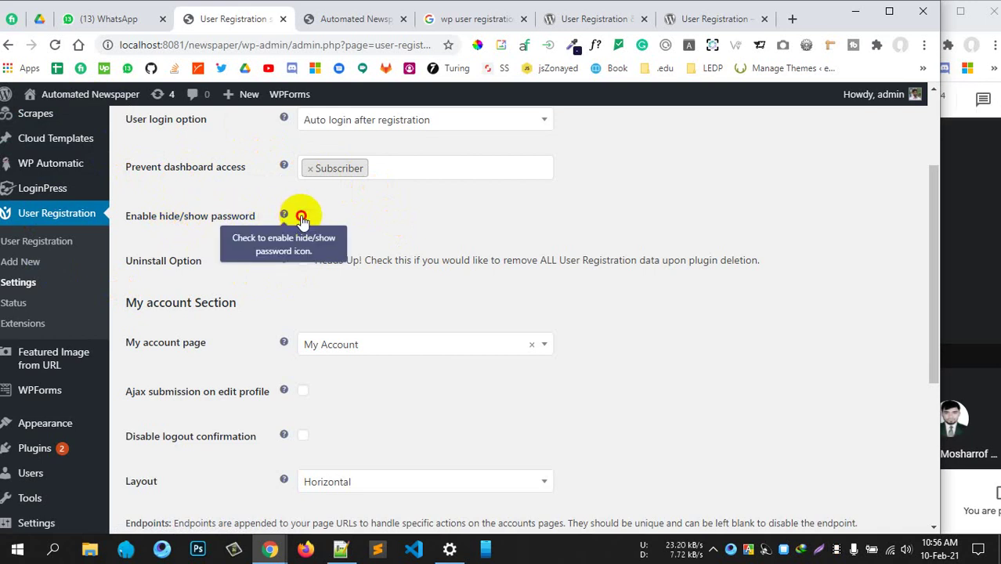
# Enable hide/show password, keep My Account page and Horizontal layout, and save
pyautogui.click(303, 216)
pyautogui.scroll(-1, 413, 259)
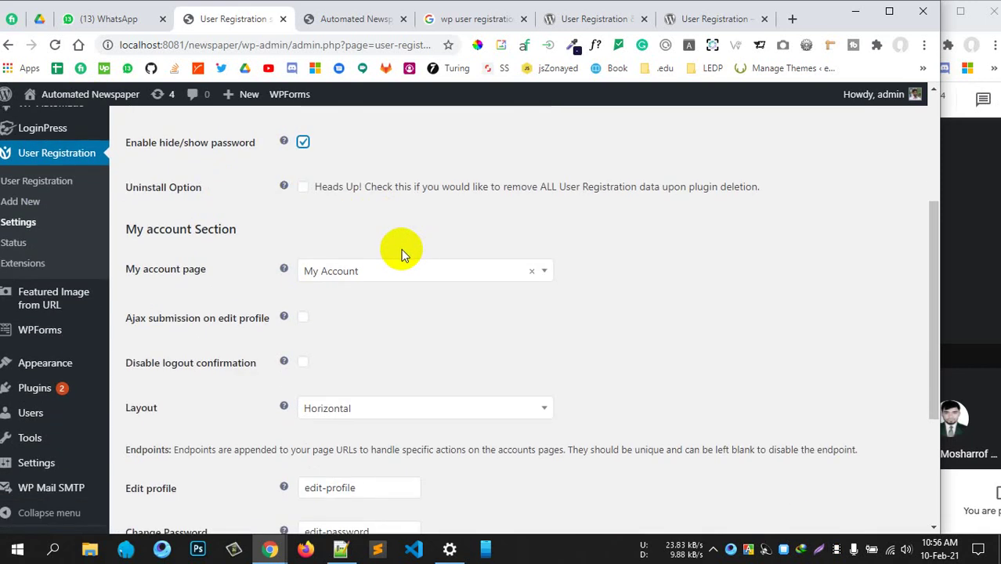
pyautogui.click(339, 271)
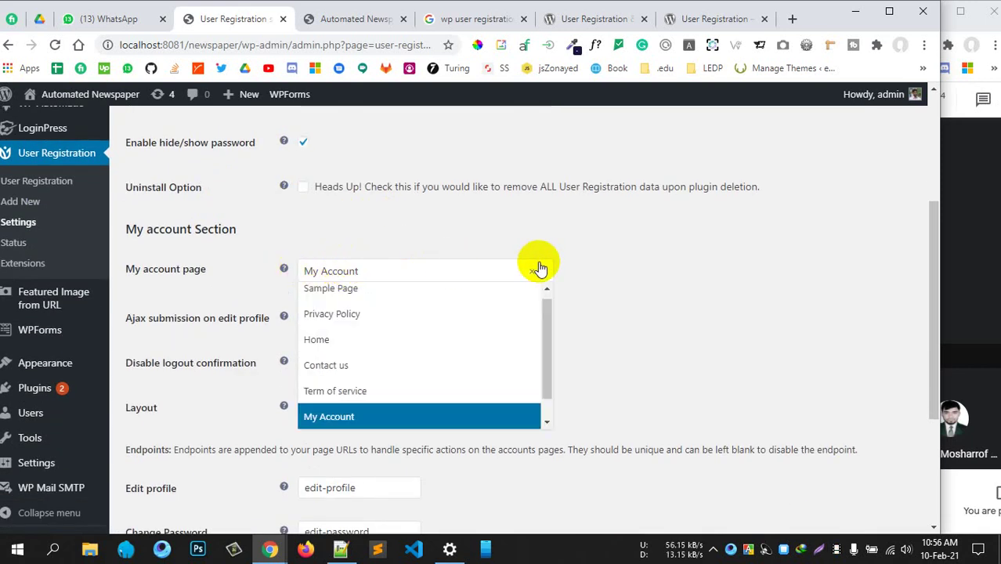
pyautogui.click(567, 263)
pyautogui.scroll(-1, 583, 318)
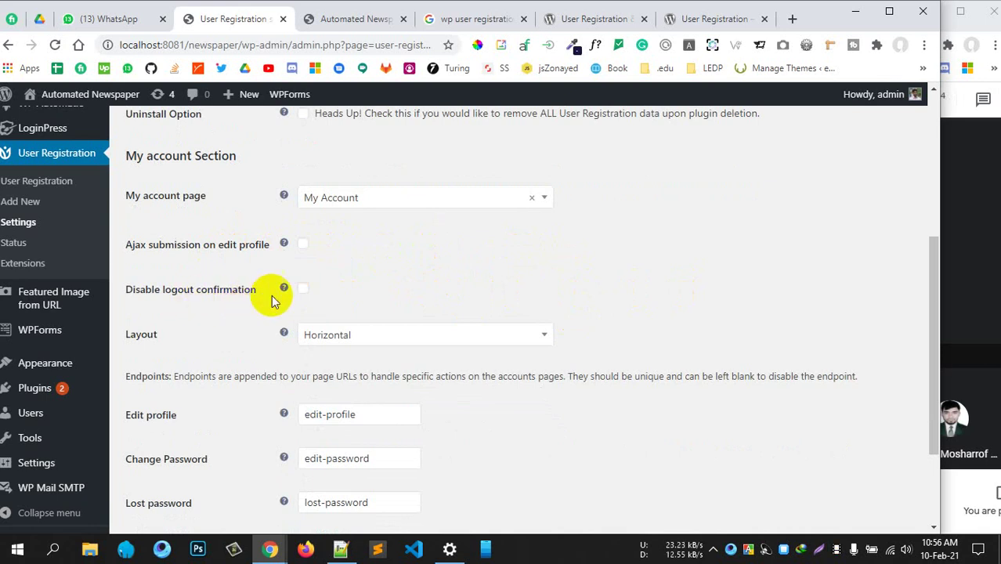
pyautogui.scroll(-1, 520, 282)
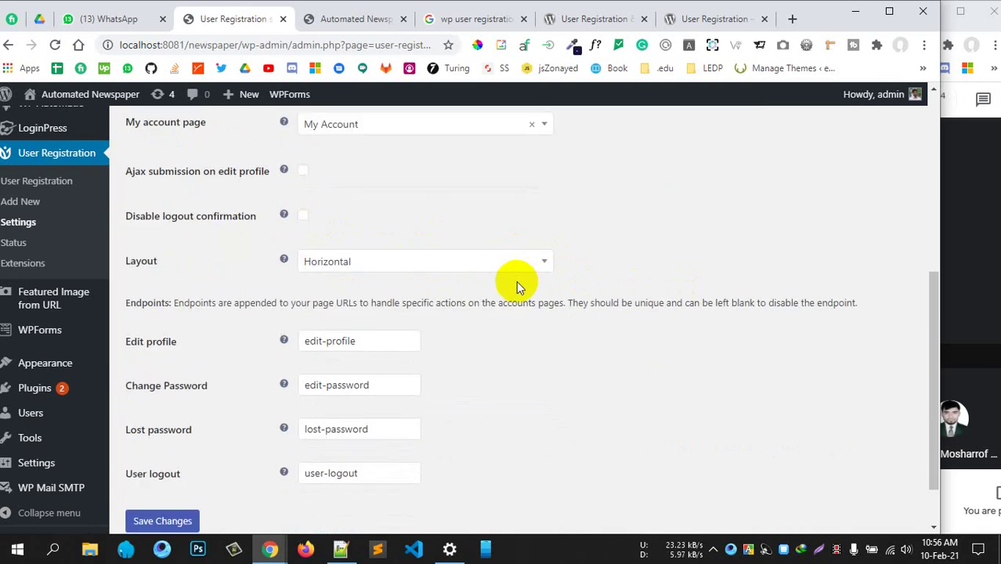
pyautogui.click(358, 268)
pyautogui.click(652, 304)
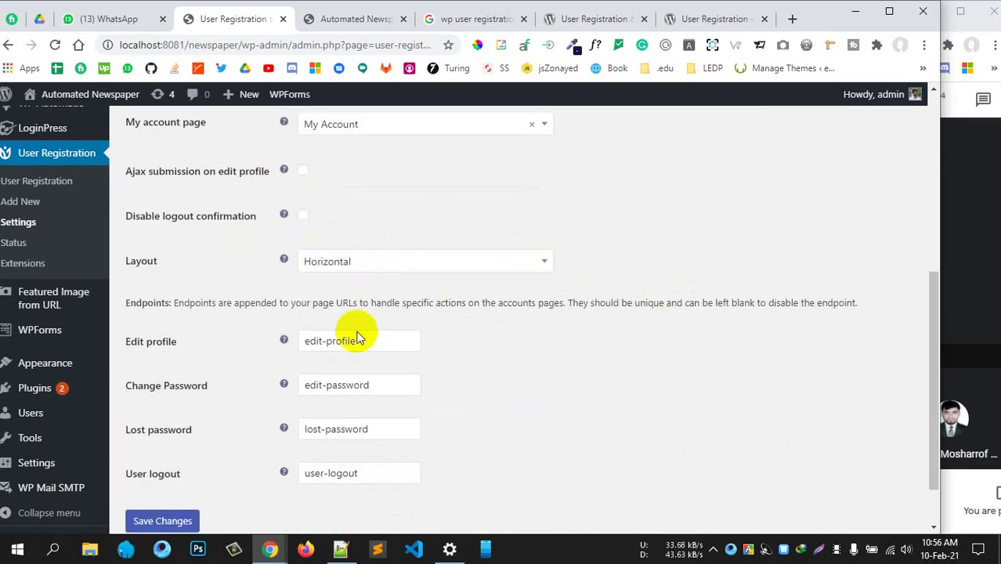
pyautogui.scroll(-1, 433, 341)
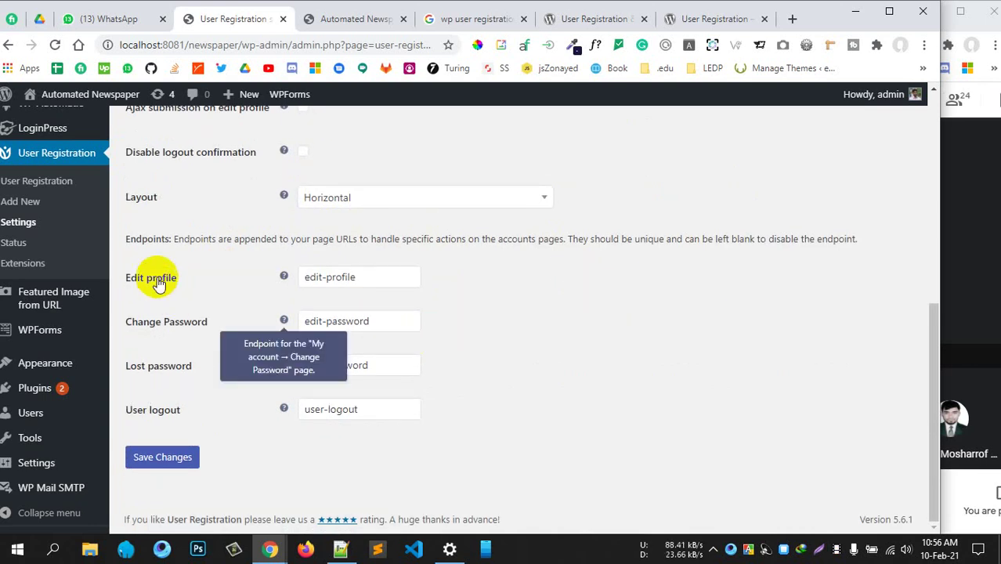
pyautogui.click(163, 458)
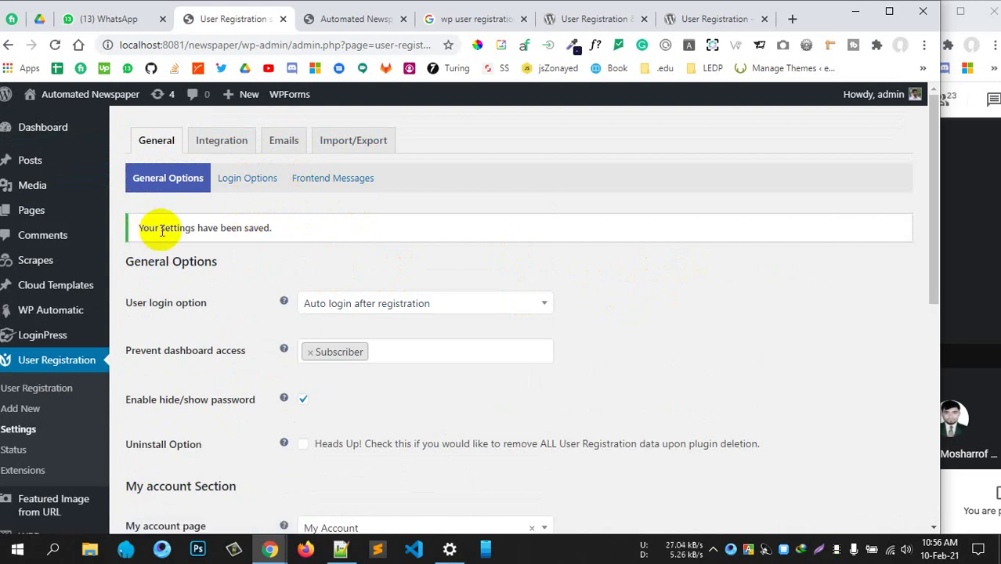
# Go to Settings > General from the admin sidebar
pyautogui.scroll(-4, 160, 231)
pyautogui.scroll(-2, 130, 313)
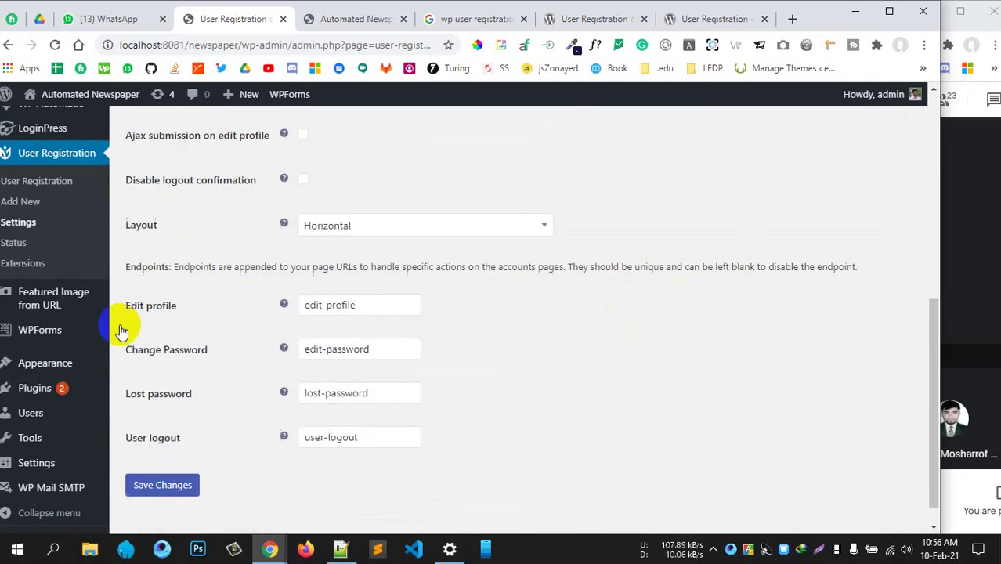
pyautogui.moveTo(61, 389)
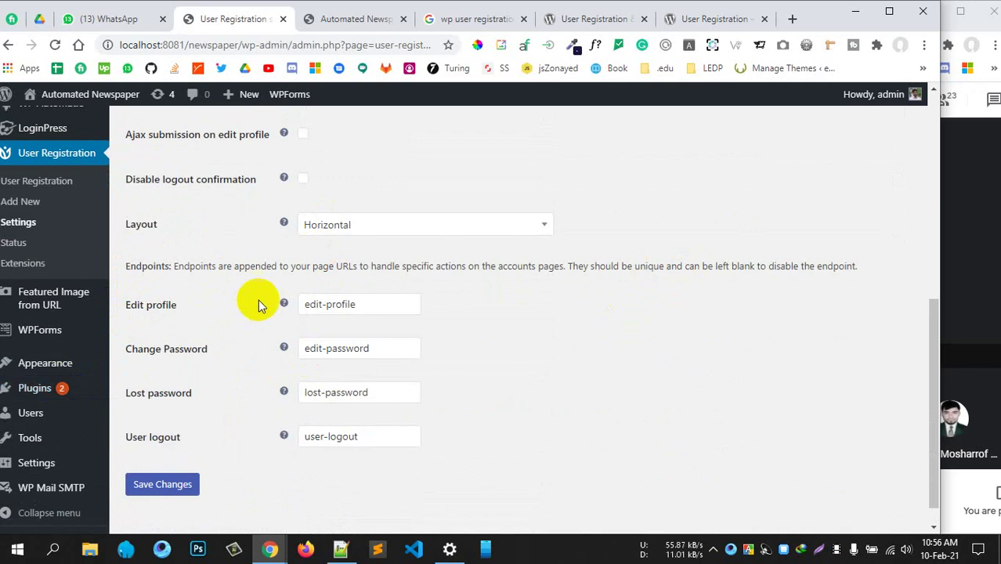
pyautogui.scroll(3, 274, 224)
pyautogui.scroll(-3, 100, 418)
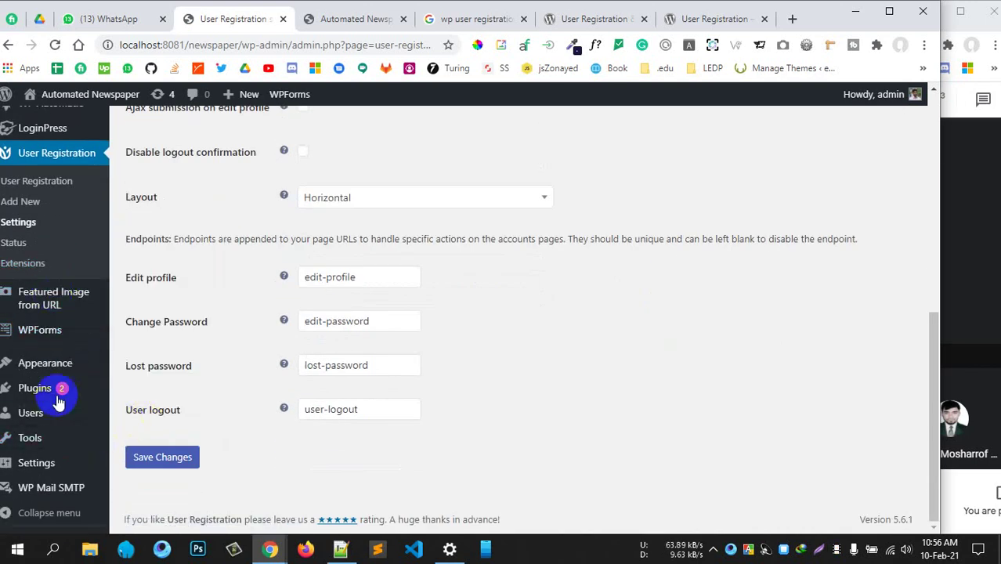
pyautogui.moveTo(39, 435)
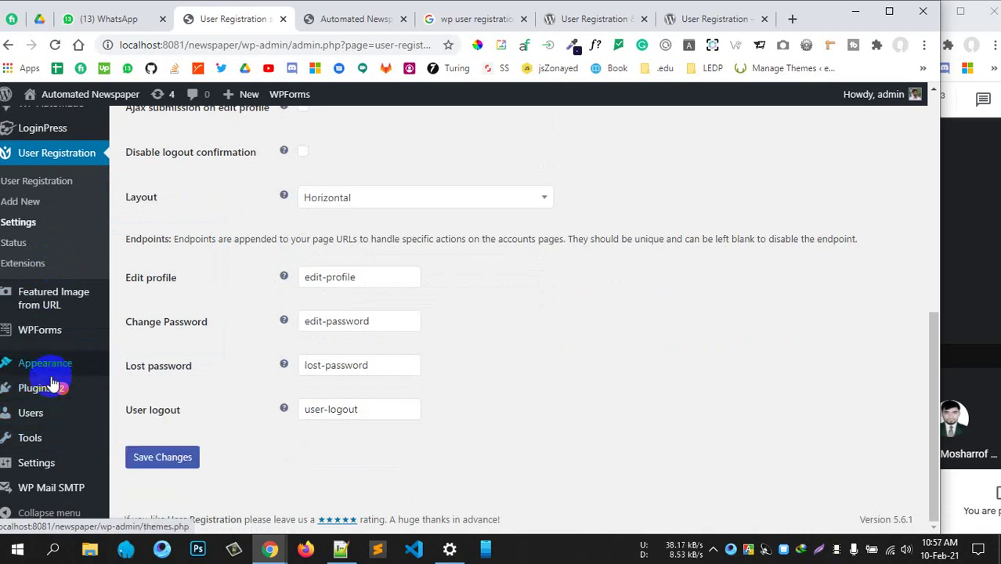
pyautogui.moveTo(39, 462)
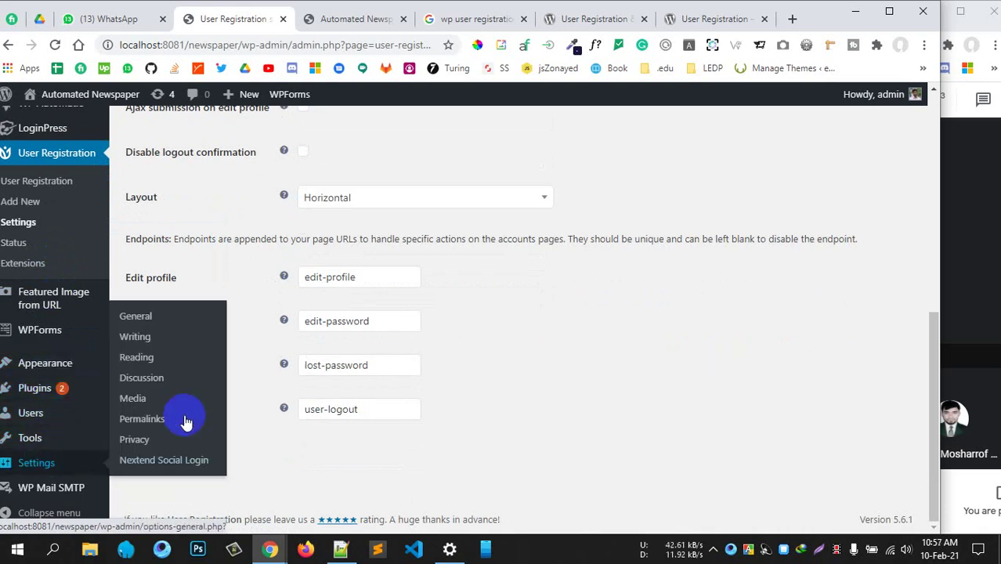
pyautogui.click(147, 335)
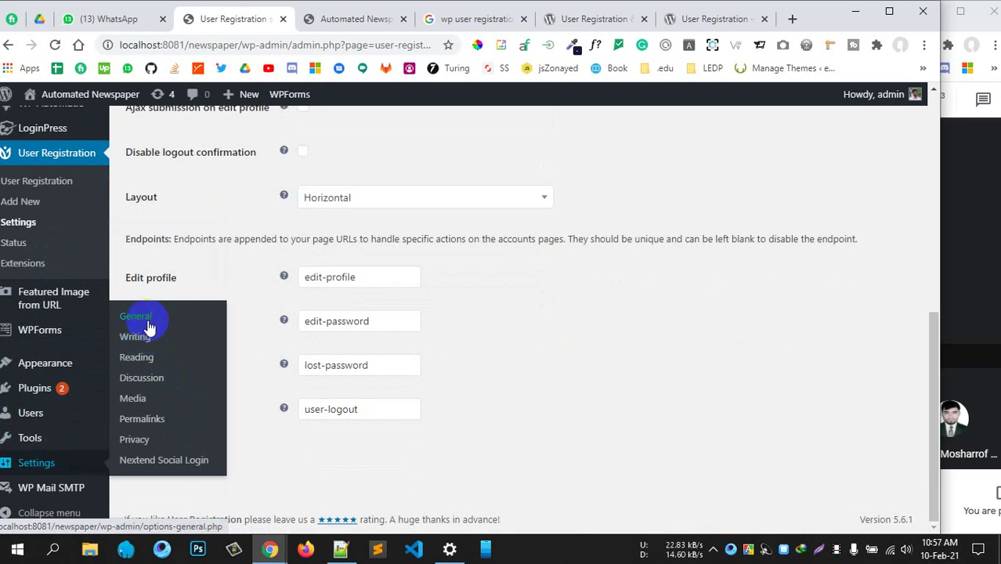
# Tick 'Anyone can register' under Membership
pyautogui.scroll(1, 361, 351)
pyautogui.press('F11')
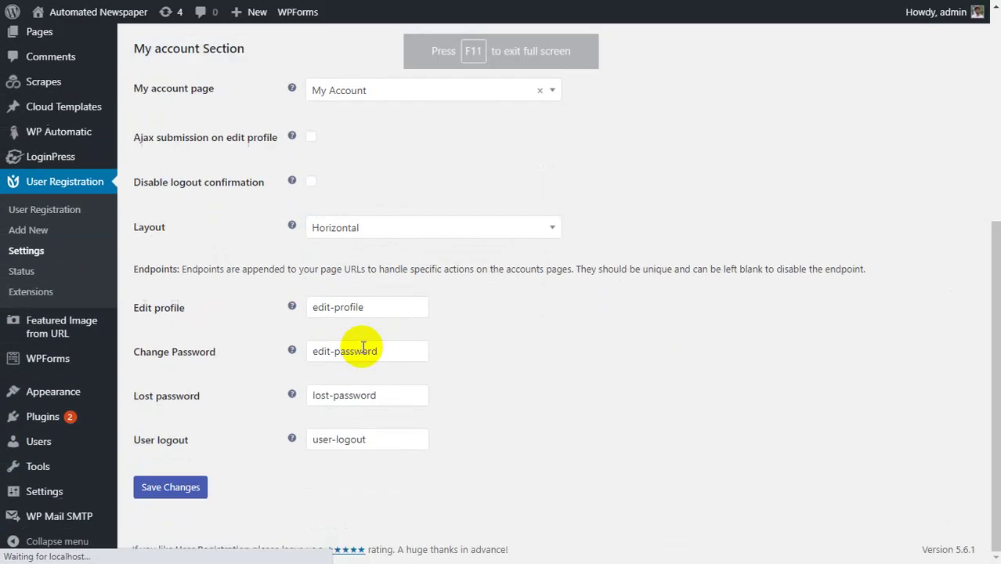
pyautogui.press('F11')
pyautogui.scroll(-3, 234, 275)
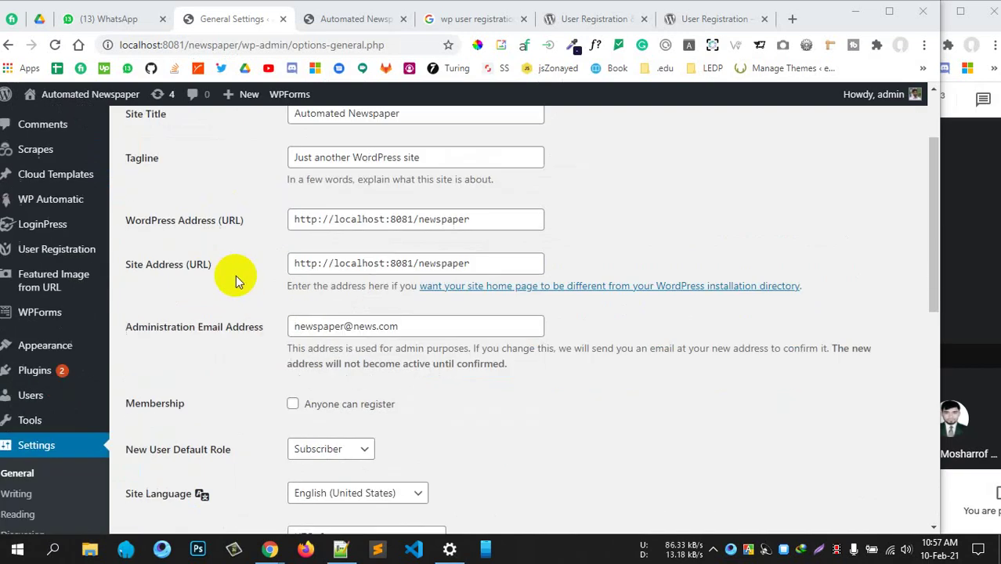
pyautogui.moveTo(183, 293); pyautogui.dragTo(141, 295)
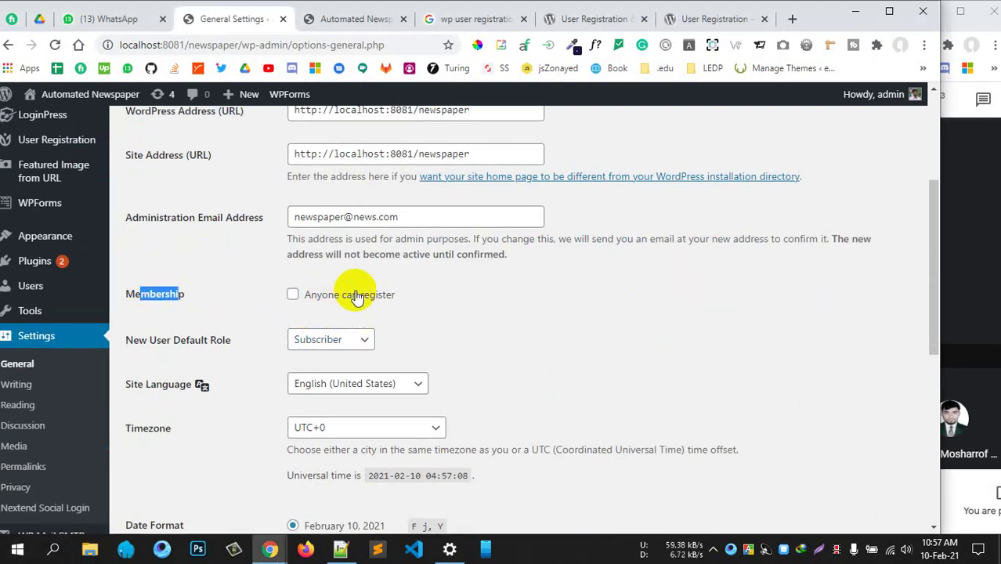
pyautogui.click(292, 296)
# Leave New User Default Role as Subscriber and save the general settings
pyautogui.scroll(-1, 231, 275)
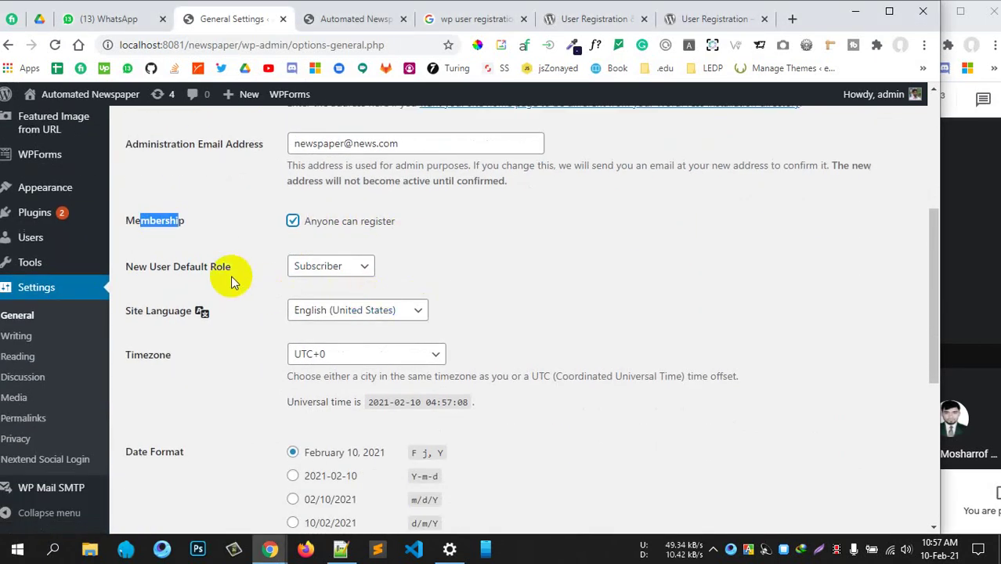
pyautogui.moveTo(229, 268); pyautogui.dragTo(161, 267)
pyautogui.click(321, 266)
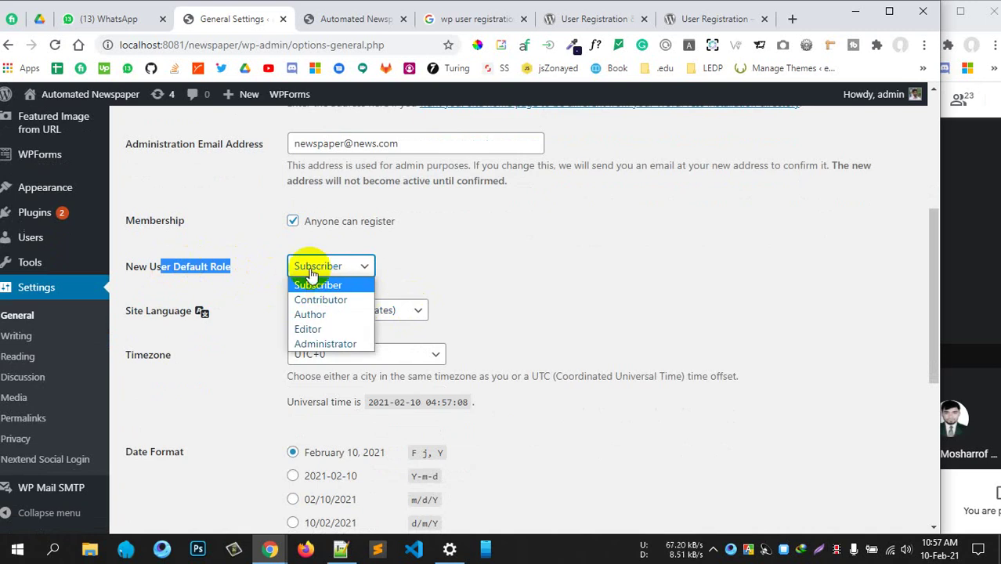
pyautogui.click(223, 266)
pyautogui.click(341, 268)
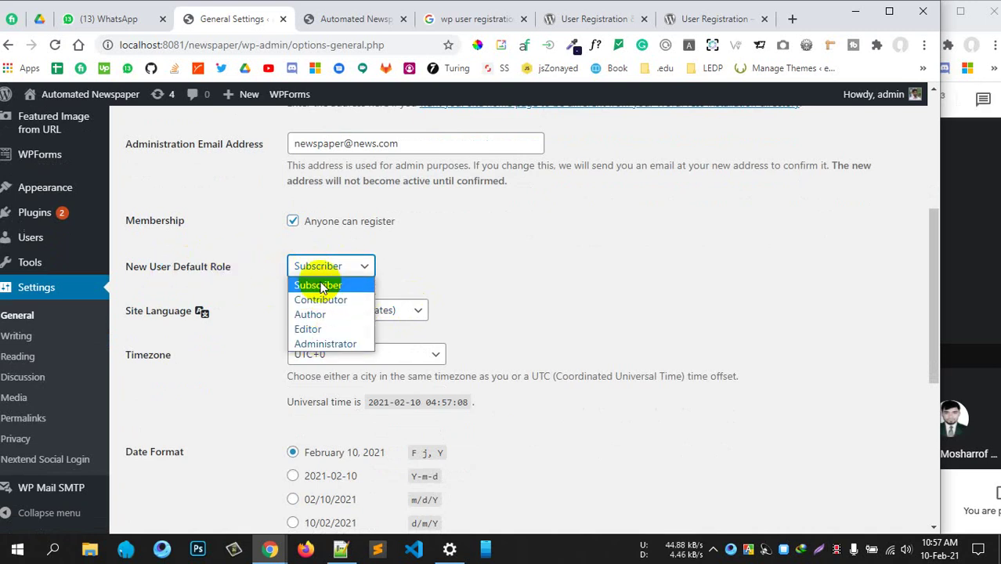
pyautogui.click(462, 279)
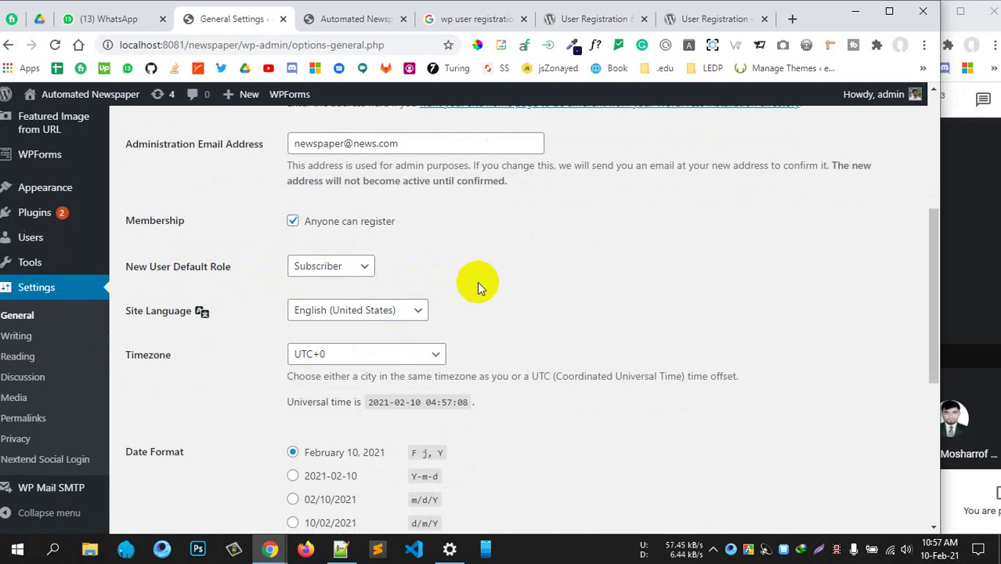
pyautogui.click(340, 270)
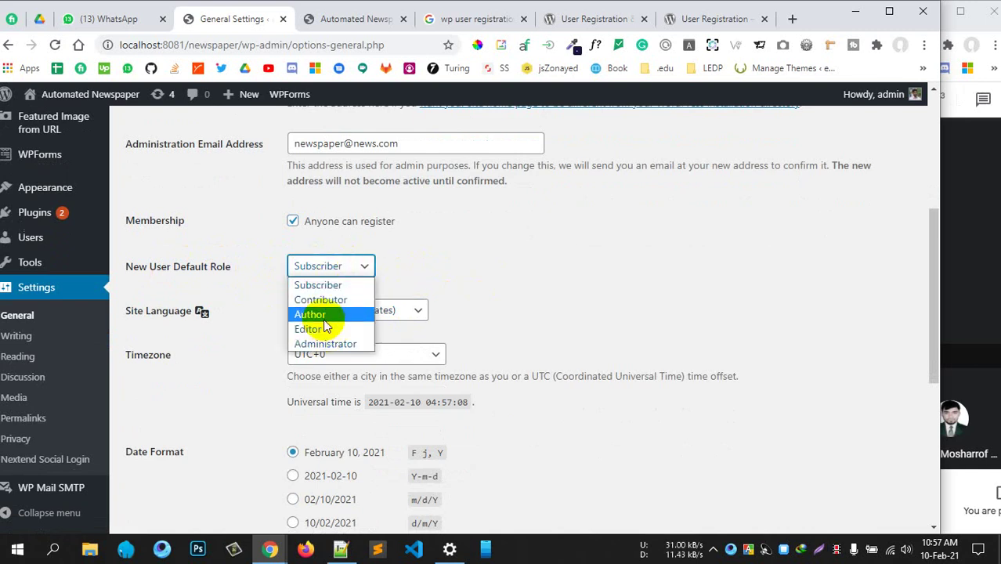
pyautogui.click(512, 268)
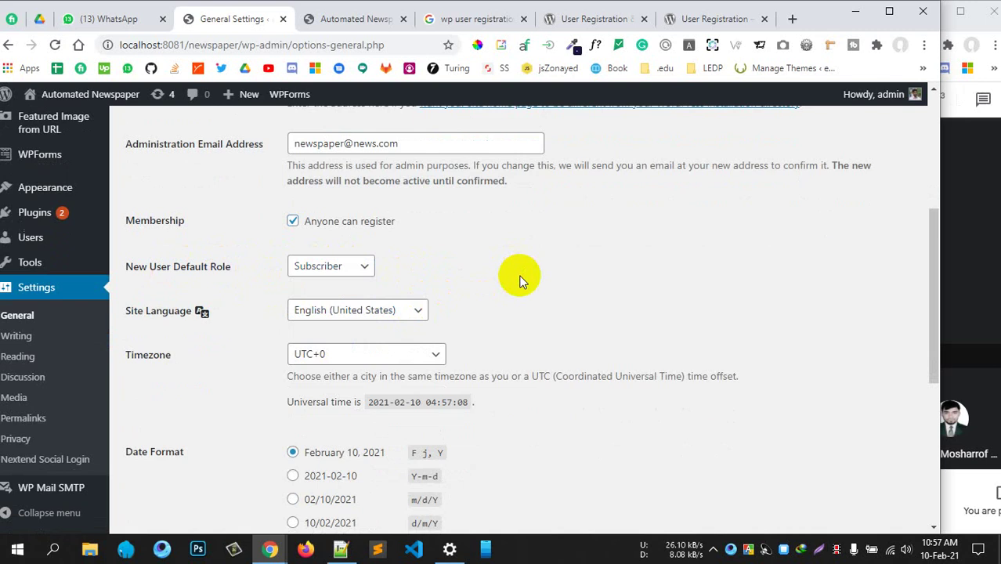
pyautogui.scroll(-5, 448, 380)
pyautogui.scroll(4, 447, 369)
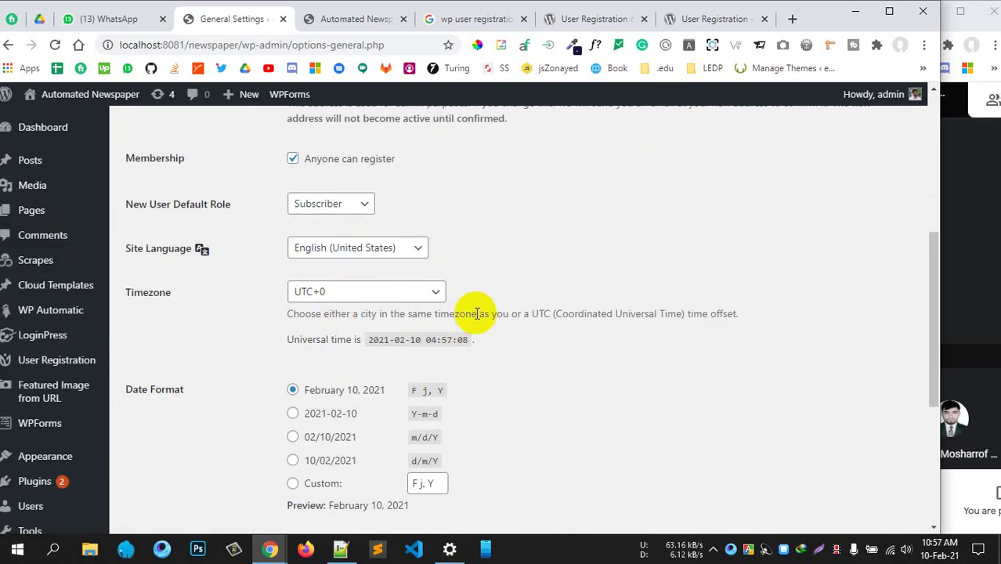
pyautogui.scroll(-2, 474, 315)
pyautogui.scroll(-2, 474, 313)
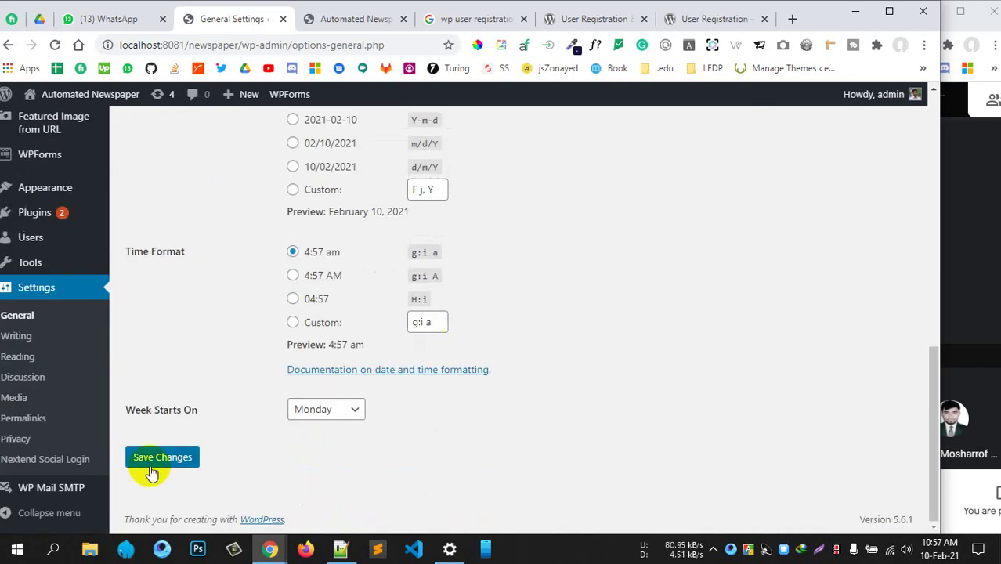
pyautogui.click(157, 461)
pyautogui.scroll(6, 689, 423)
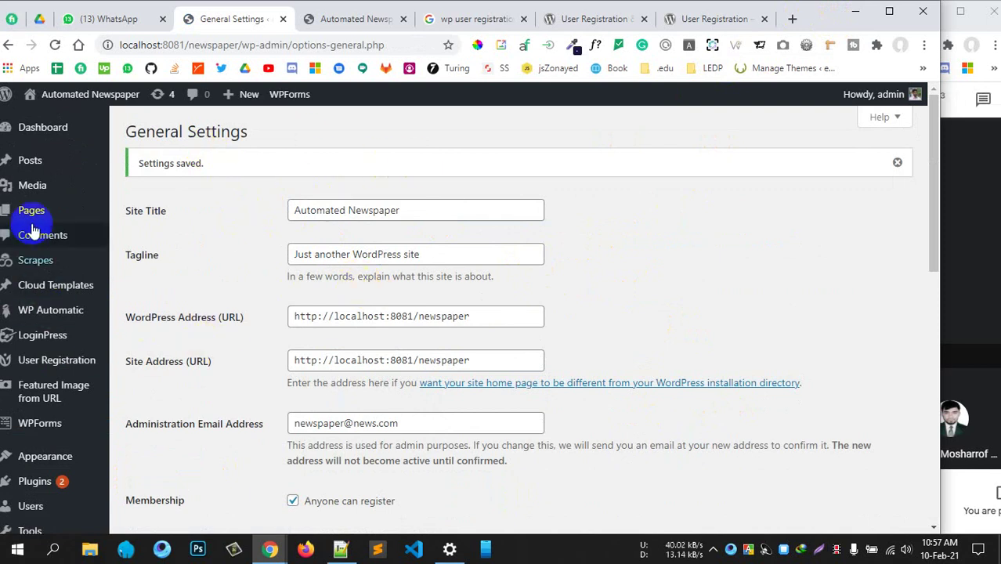
# View the Registration page from All Pages in a new tab
pyautogui.moveTo(106, 213)
pyautogui.click(139, 217)
pyautogui.scroll(-5, 521, 239)
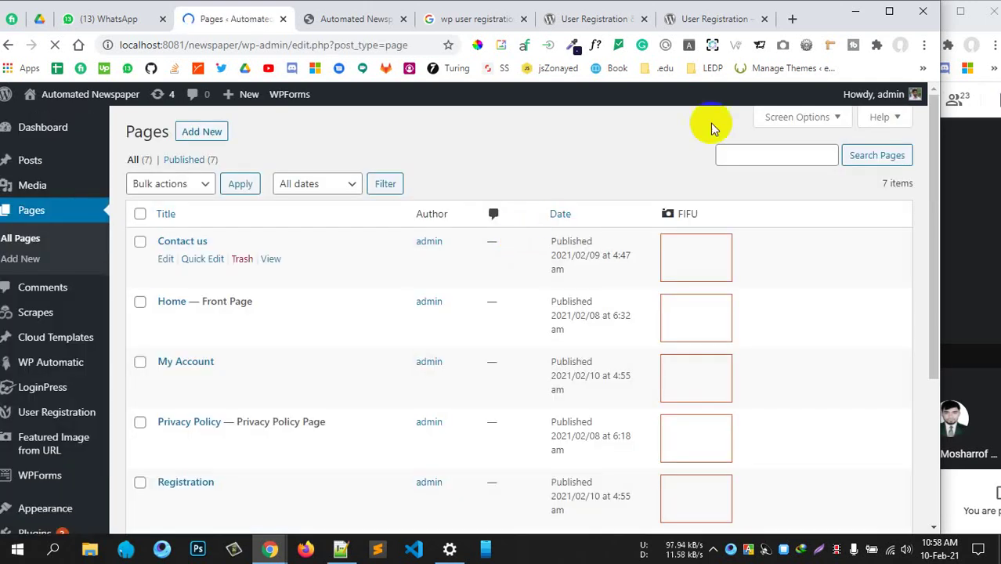
pyautogui.moveTo(816, 16); pyautogui.dragTo(824, 13)
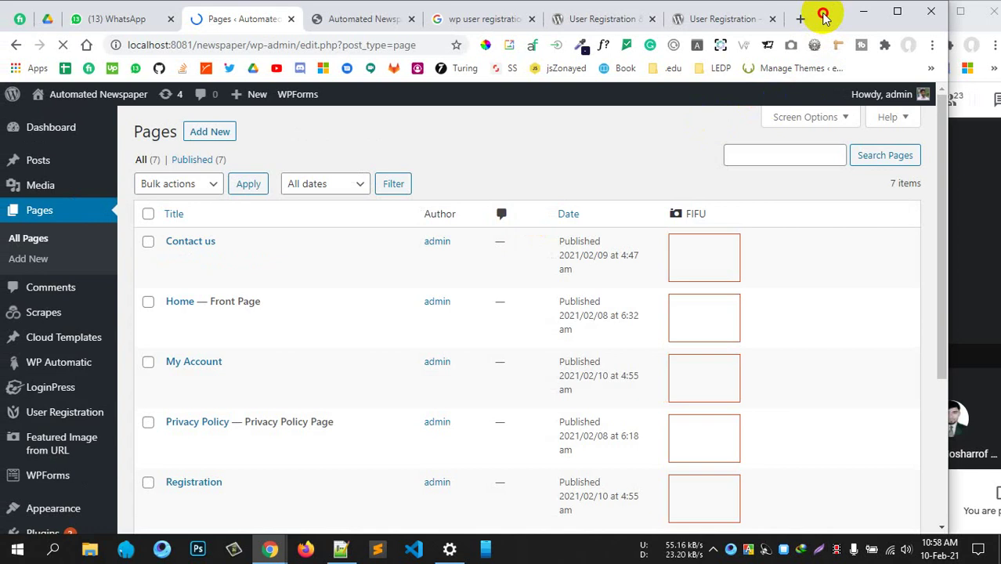
pyautogui.scroll(-3, 382, 287)
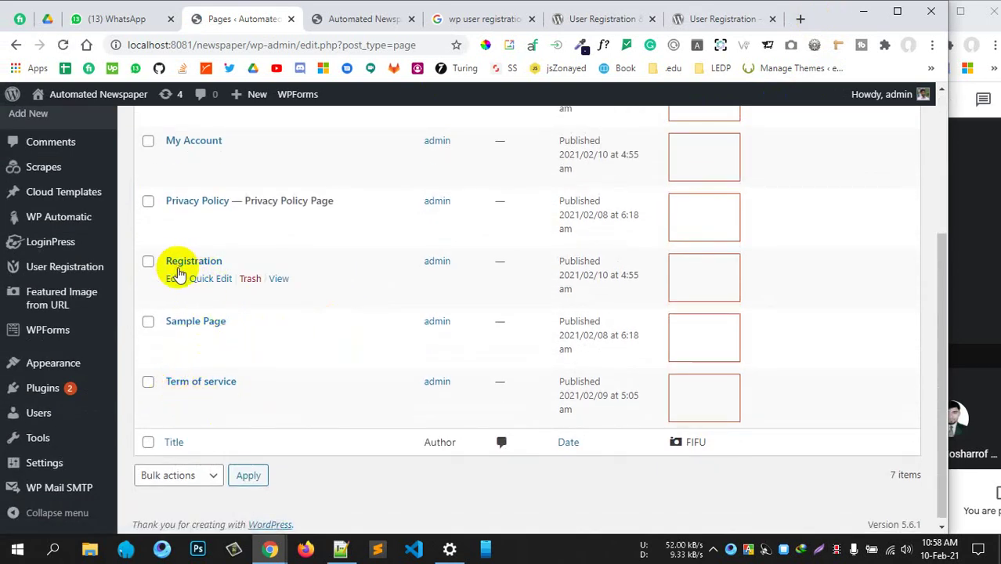
pyautogui.middleClick(279, 280)
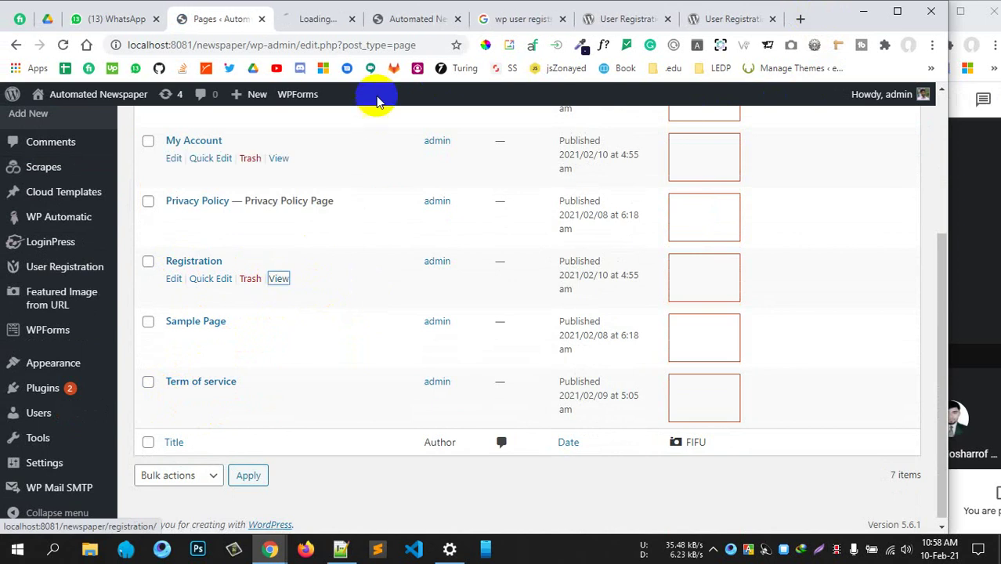
pyautogui.click(314, 19)
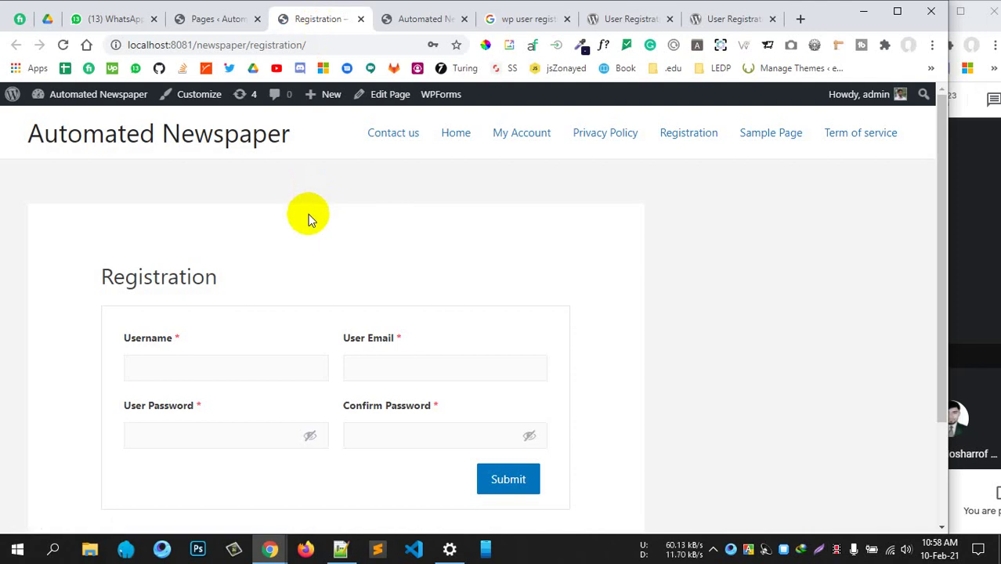
pyautogui.scroll(-2, 276, 427)
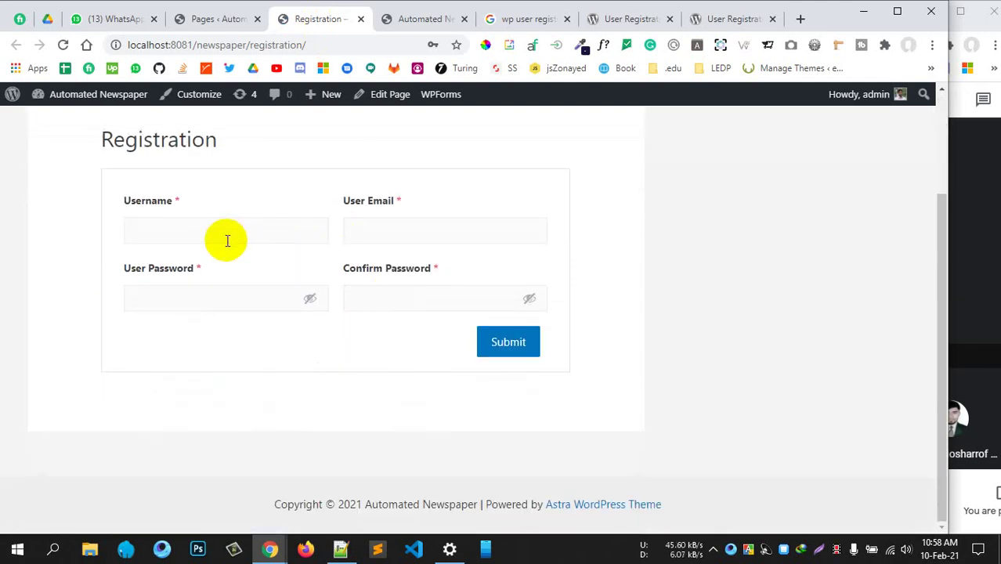
pyautogui.scroll(2, 251, 266)
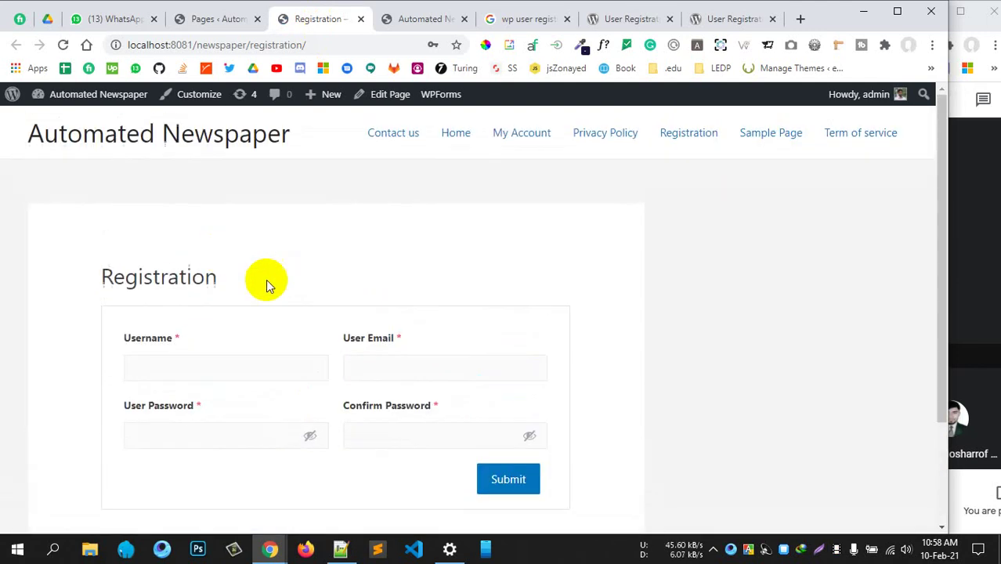
# Select the Registration page address and open a new incognito window
pyautogui.click(325, 47)
pyautogui.hotkey('ctrl', 'c')
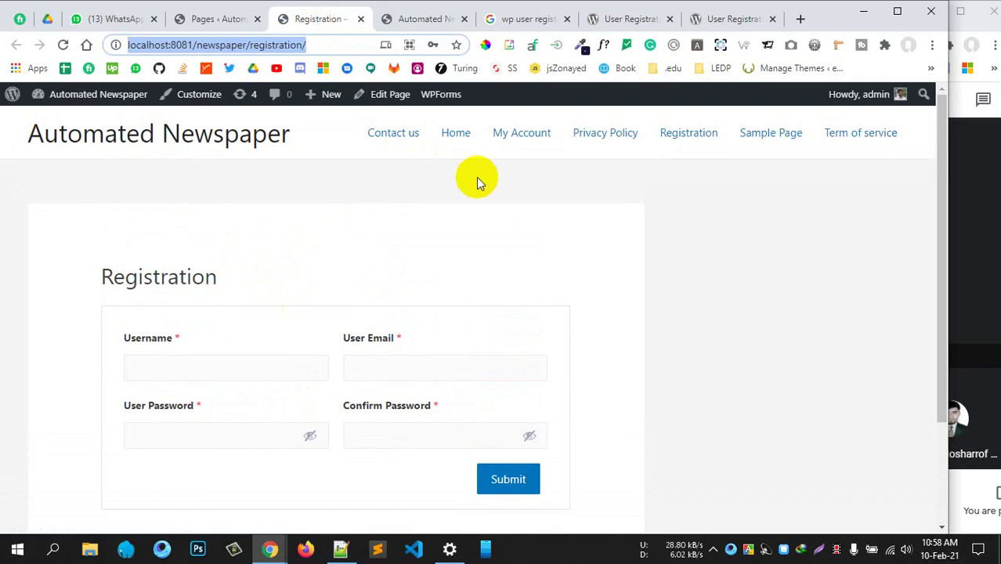
pyautogui.click(552, 191)
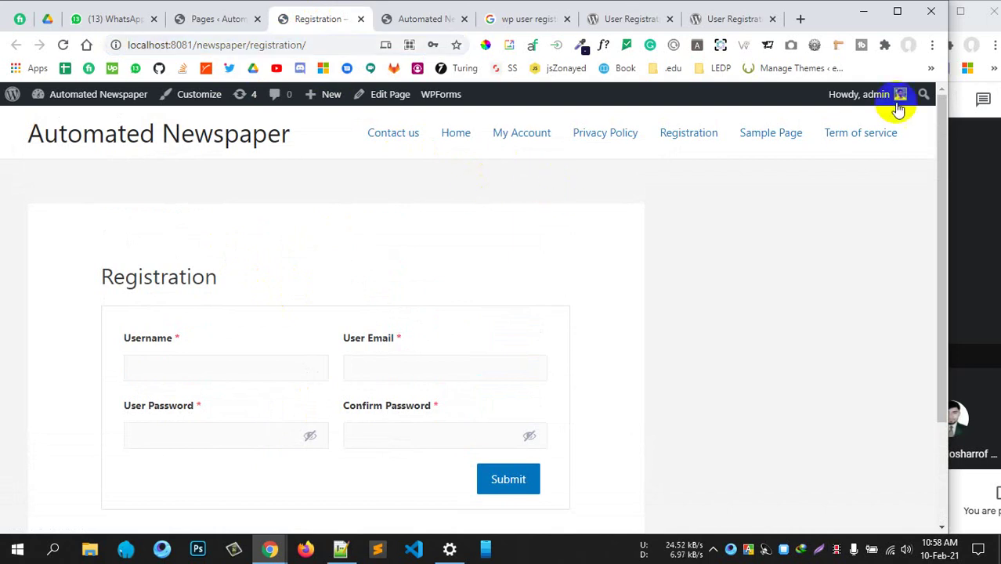
pyautogui.click(932, 45)
pyautogui.click(840, 102)
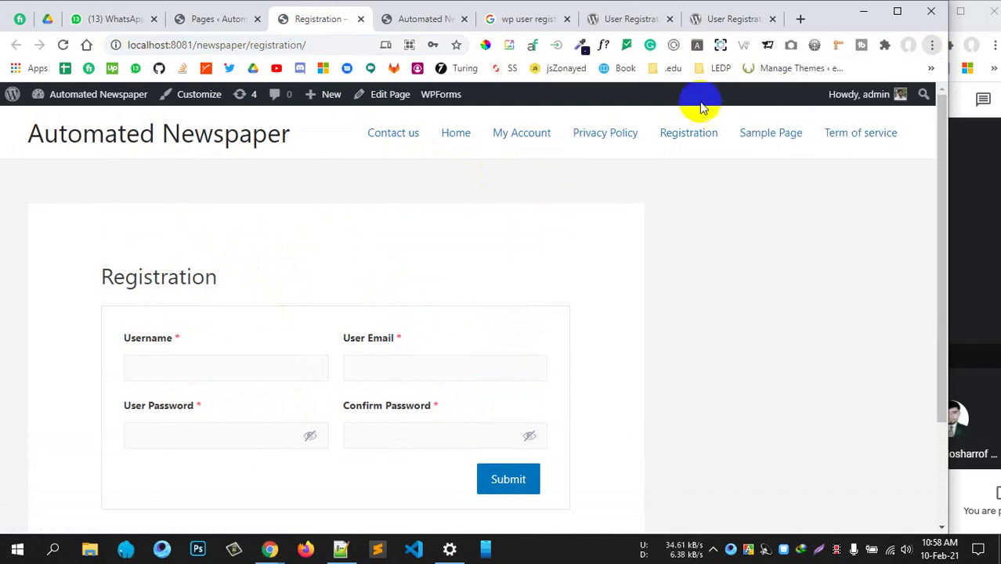
# Load the site's Registration page in the private browsing window
pyautogui.hotkey('ctrl', 'v')
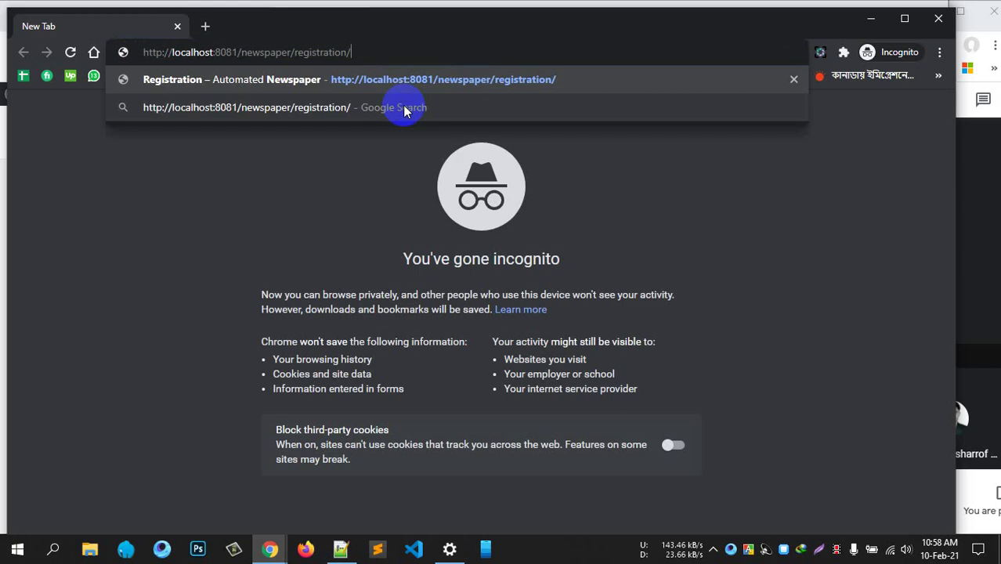
pyautogui.press('Return')
pyautogui.moveTo(652, 23); pyautogui.dragTo(636, 8)
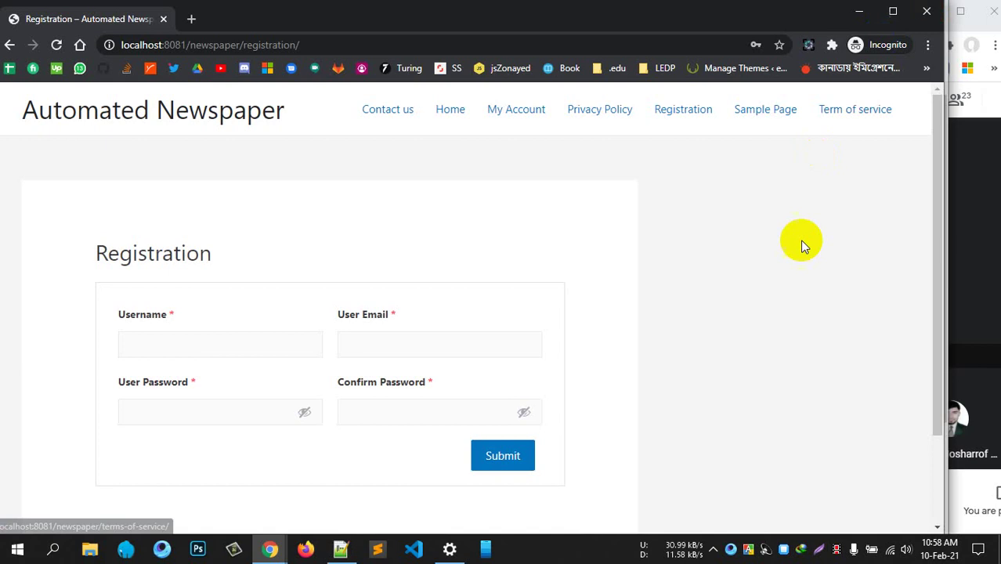
pyautogui.scroll(-3, 741, 311)
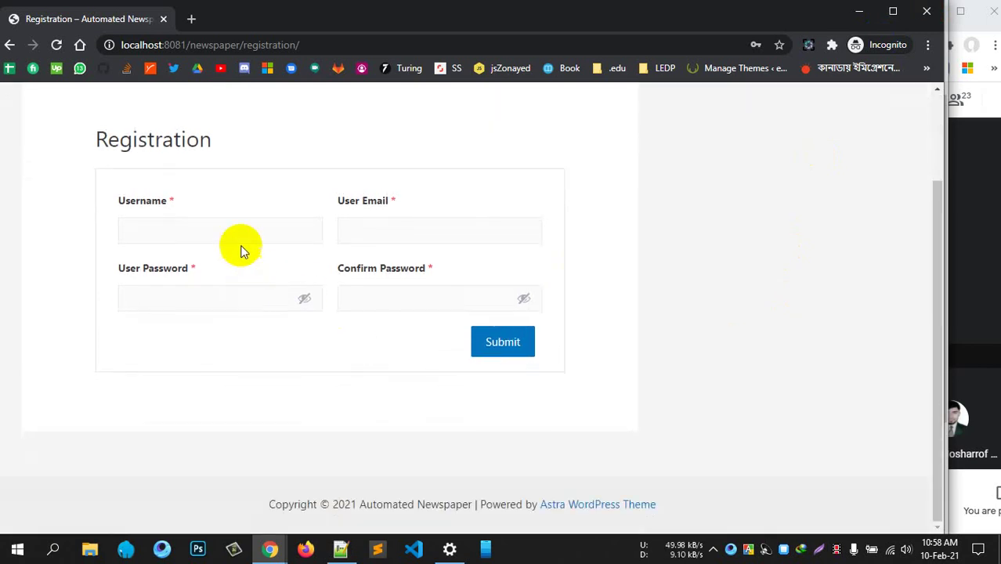
# Enter a username, e-mail and matching passwords, then submit to get 'Email already exists.'
pyautogui.click(222, 228)
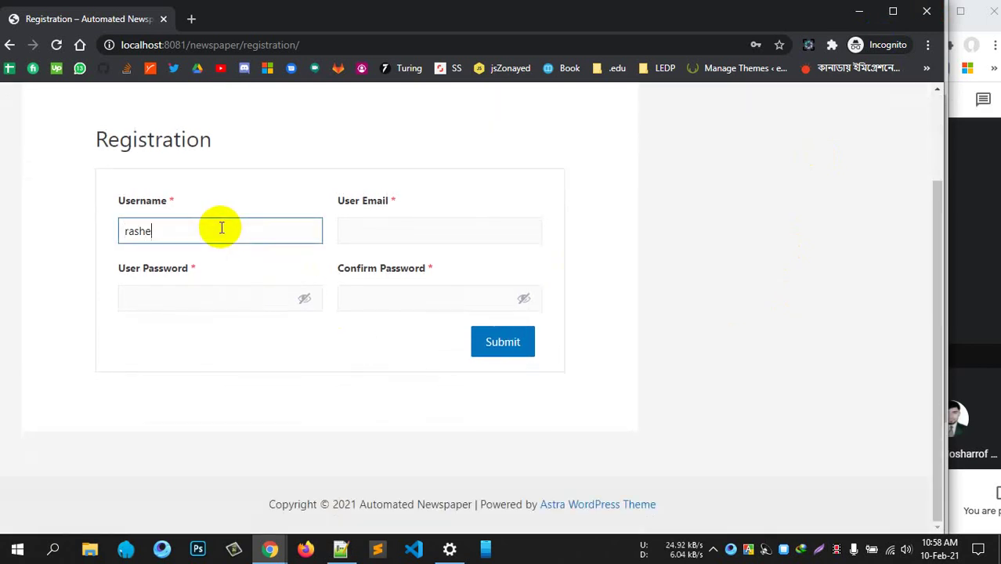
pyautogui.click(377, 236)
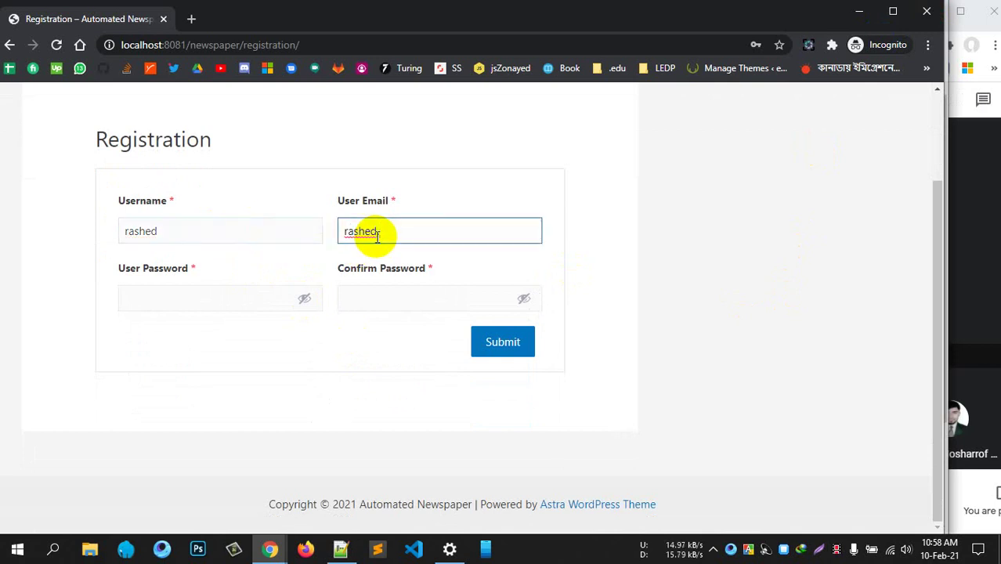
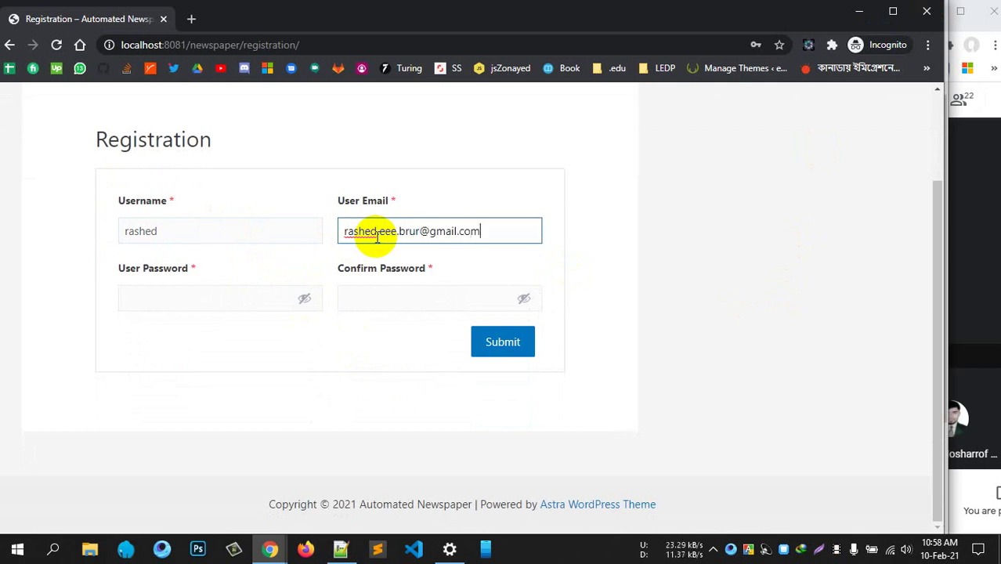
pyautogui.click(175, 294)
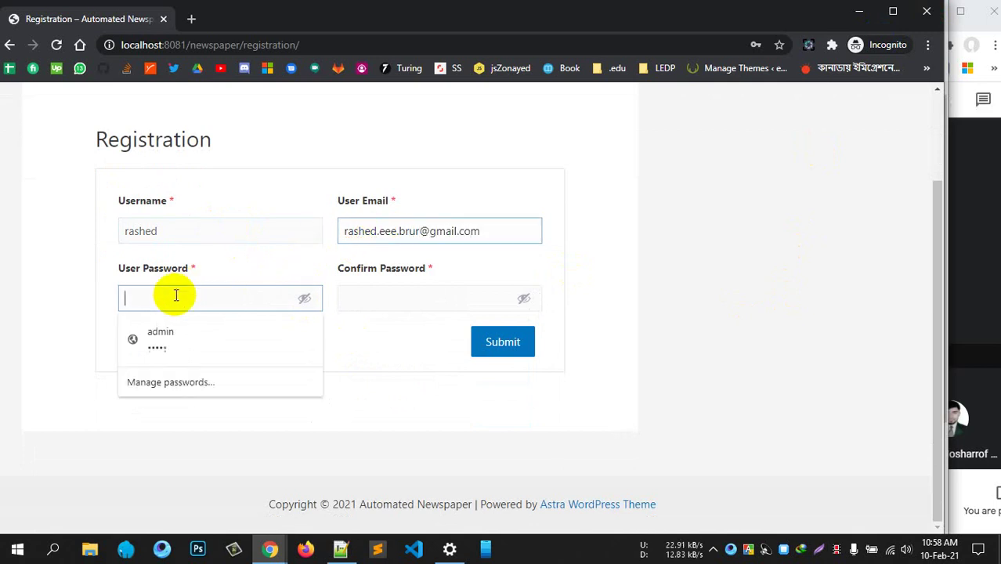
pyautogui.write('12')
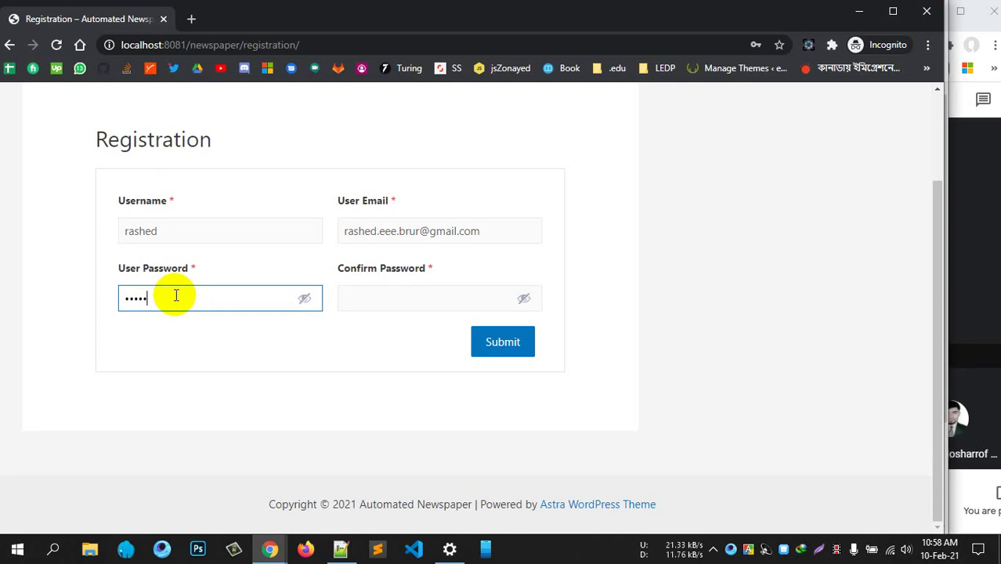
pyautogui.click(177, 225)
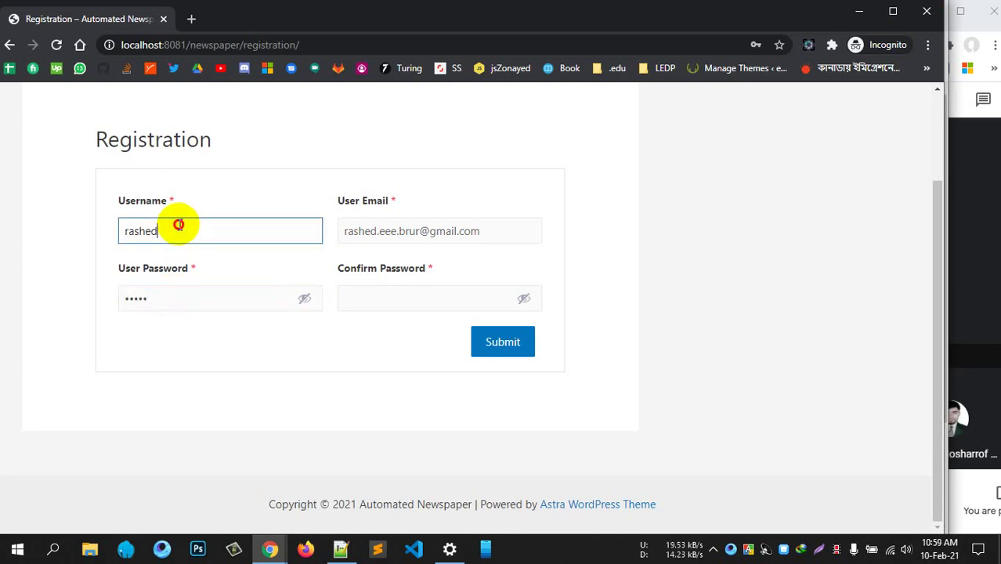
pyautogui.click(374, 302)
pyautogui.write('1')
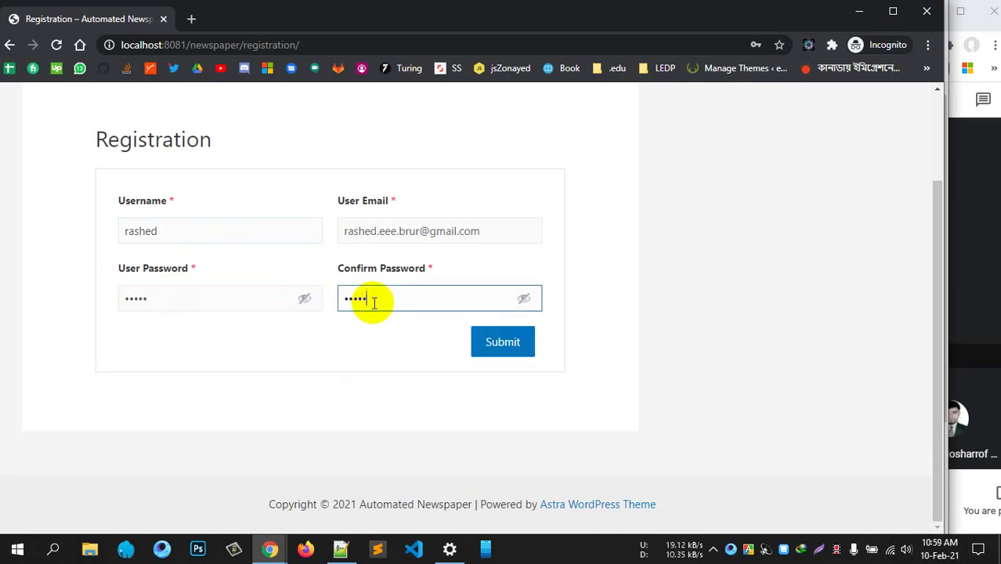
pyautogui.click(506, 340)
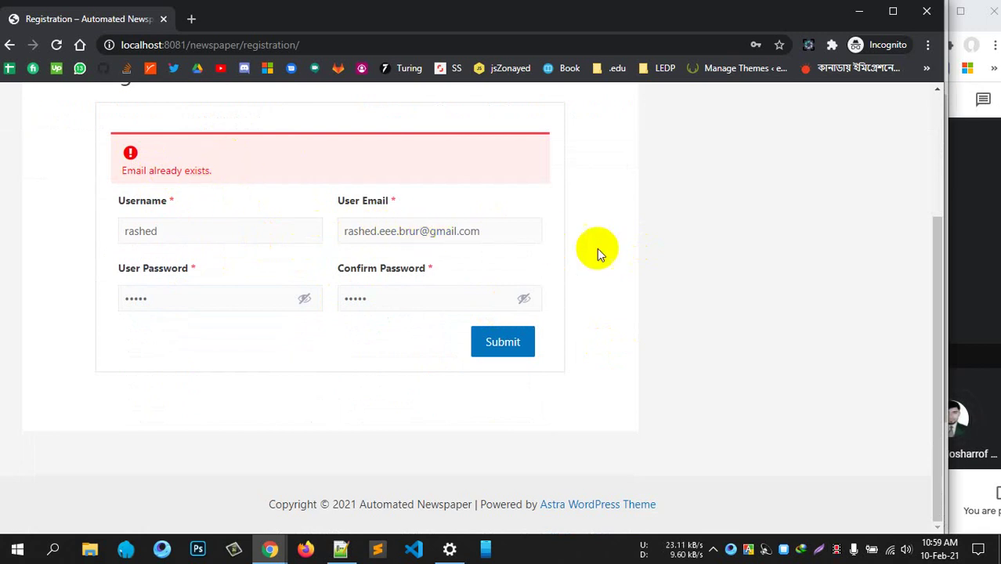
pyautogui.scroll(2, 598, 253)
pyautogui.scroll(1, 585, 249)
pyautogui.scroll(-3, 430, 253)
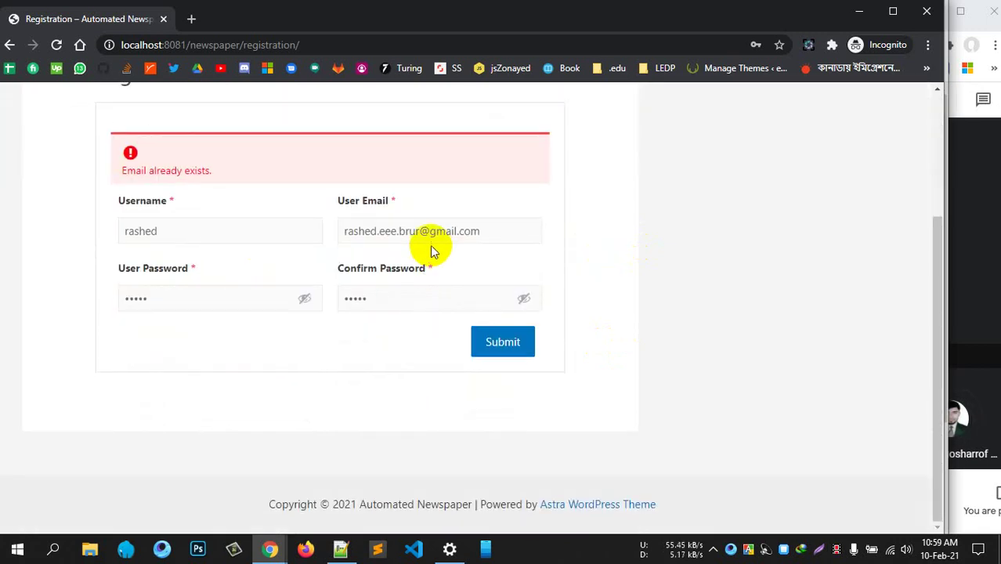
pyautogui.click(421, 232)
pyautogui.moveTo(420, 232); pyautogui.dragTo(342, 230)
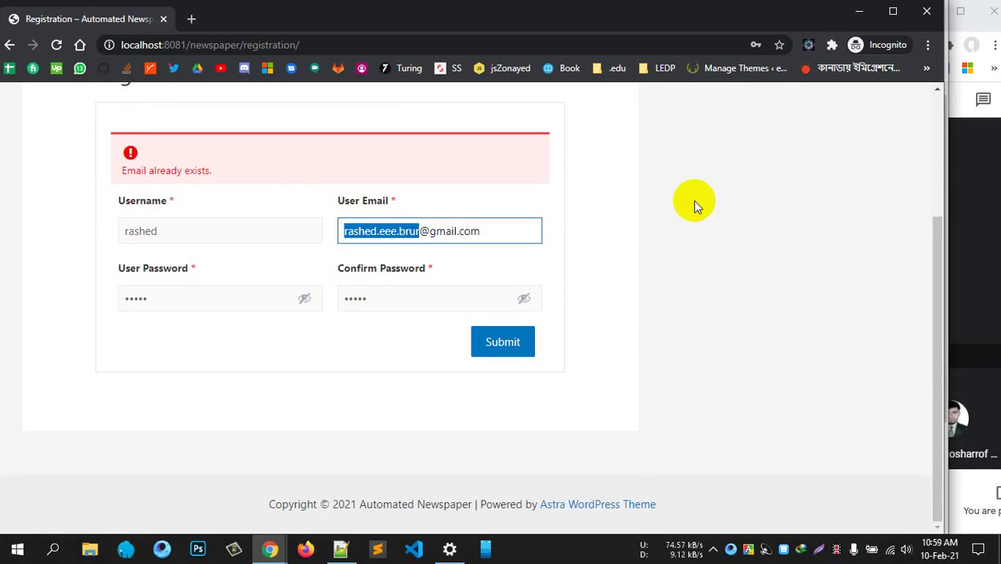
pyautogui.press('BackSpace')
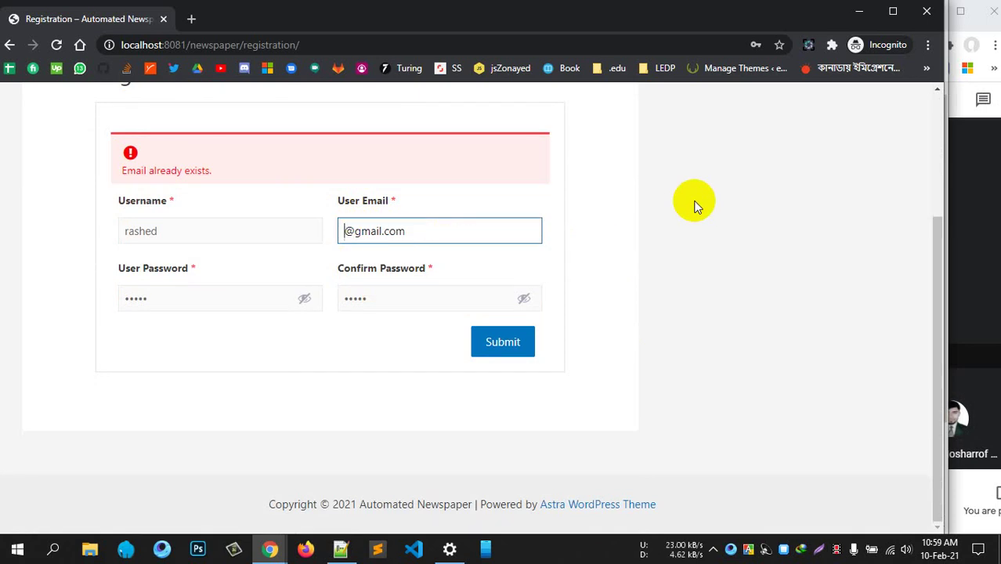
pyautogui.write('ra')
pyautogui.press('BackSpace')
pyautogui.press('BackSpace')
pyautogui.write('f')
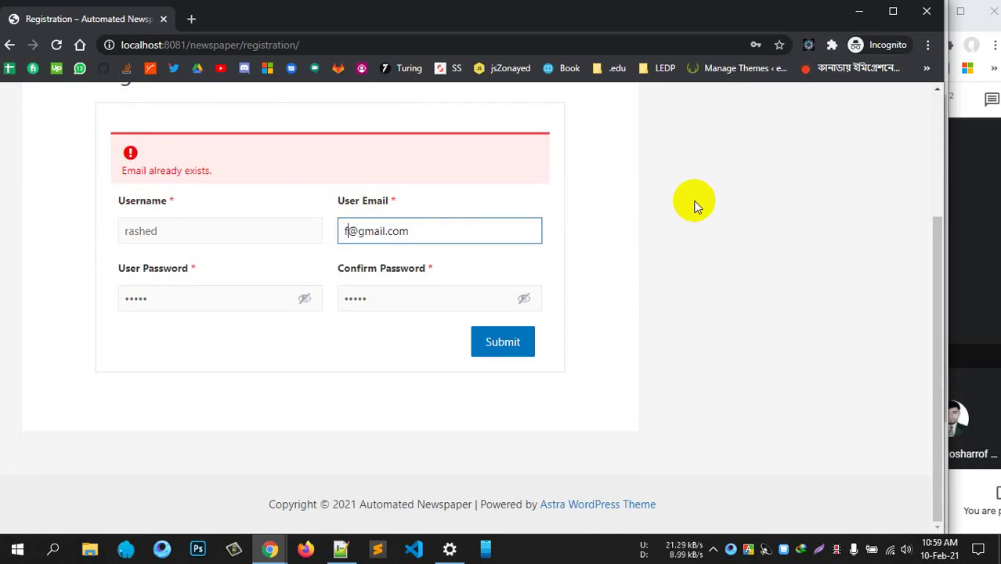
pyautogui.write('iverrrashe')
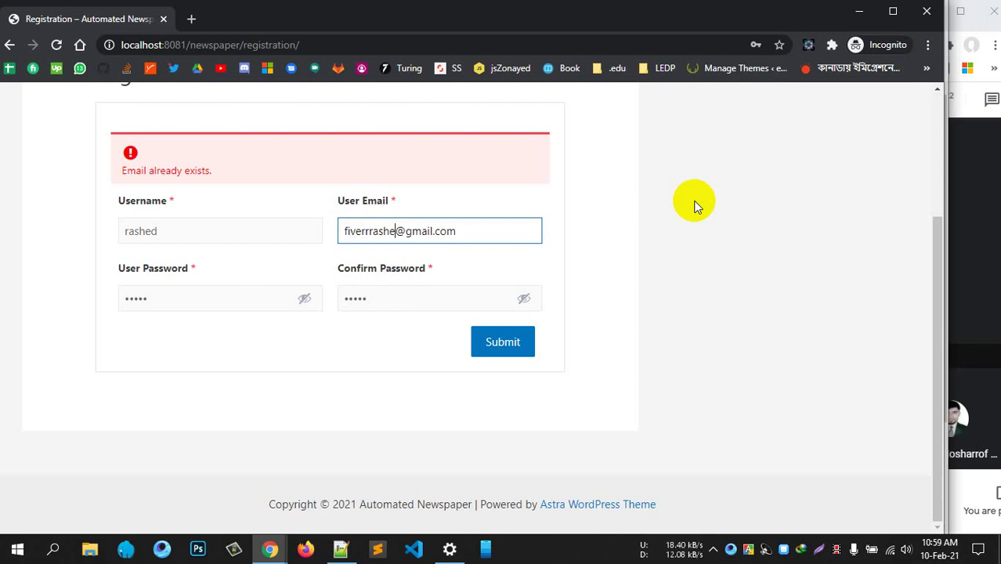
pyautogui.write('d')
pyautogui.click(518, 340)
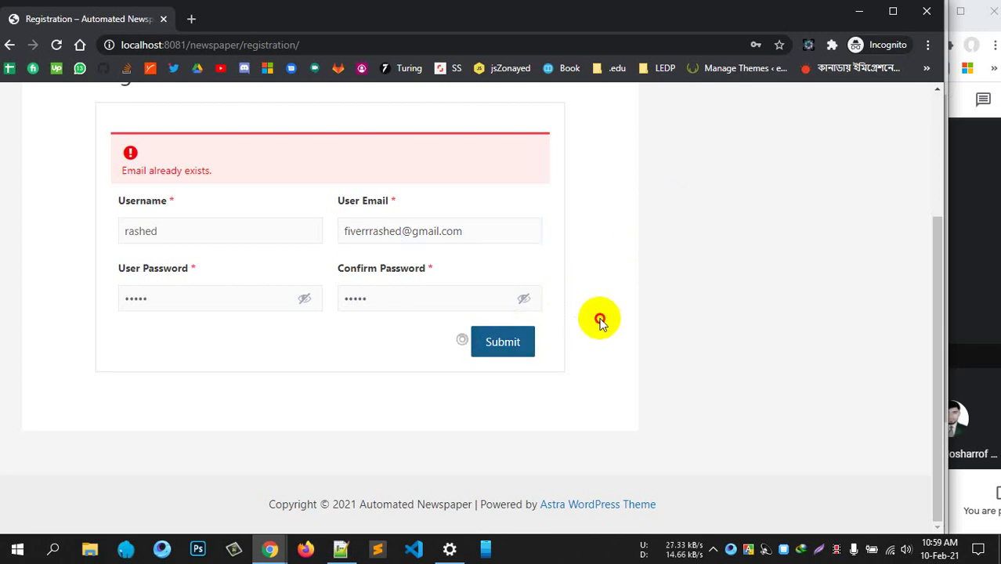
pyautogui.click(600, 321)
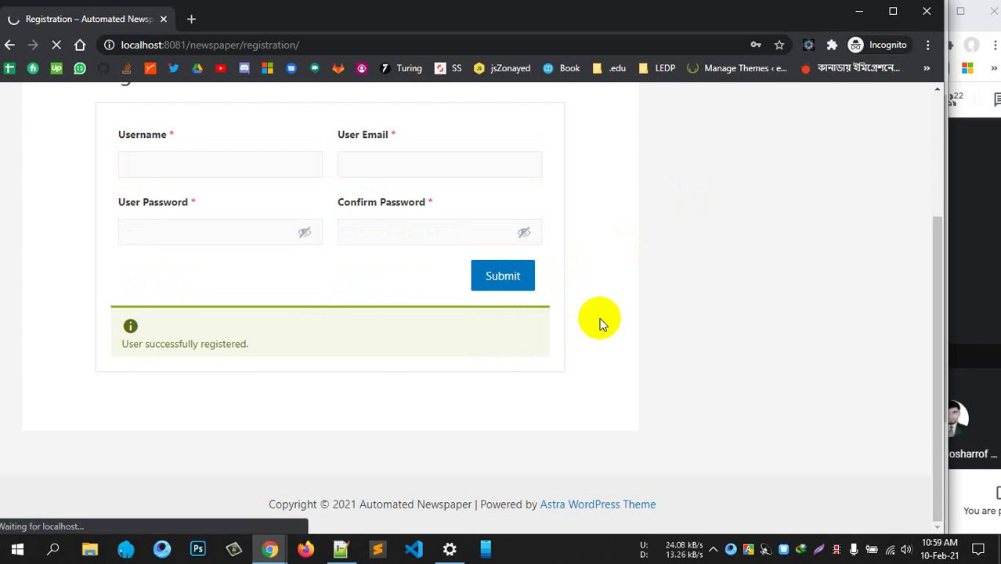
# Open the newly registered user's My Account page
pyautogui.scroll(3, 357, 341)
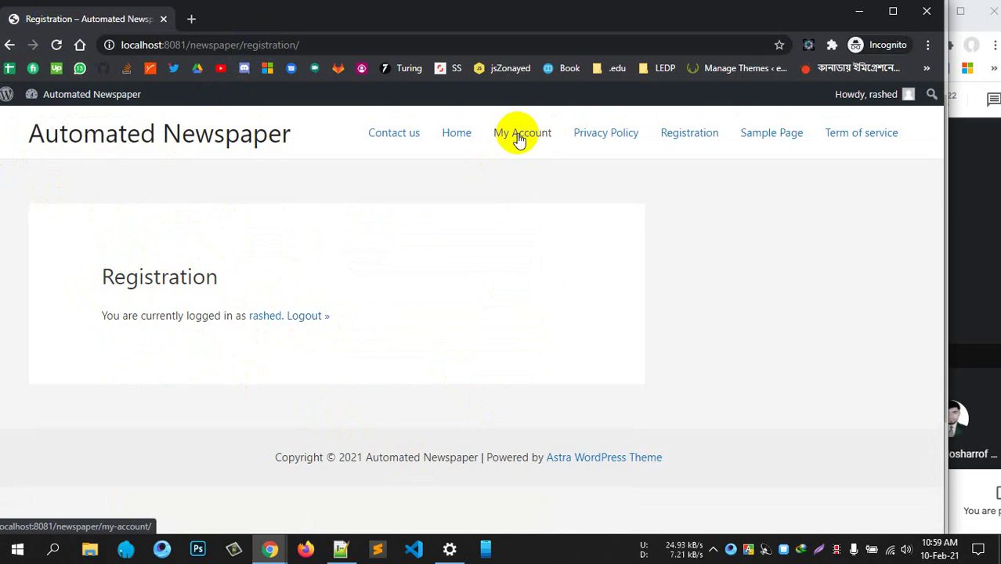
pyautogui.click(518, 137)
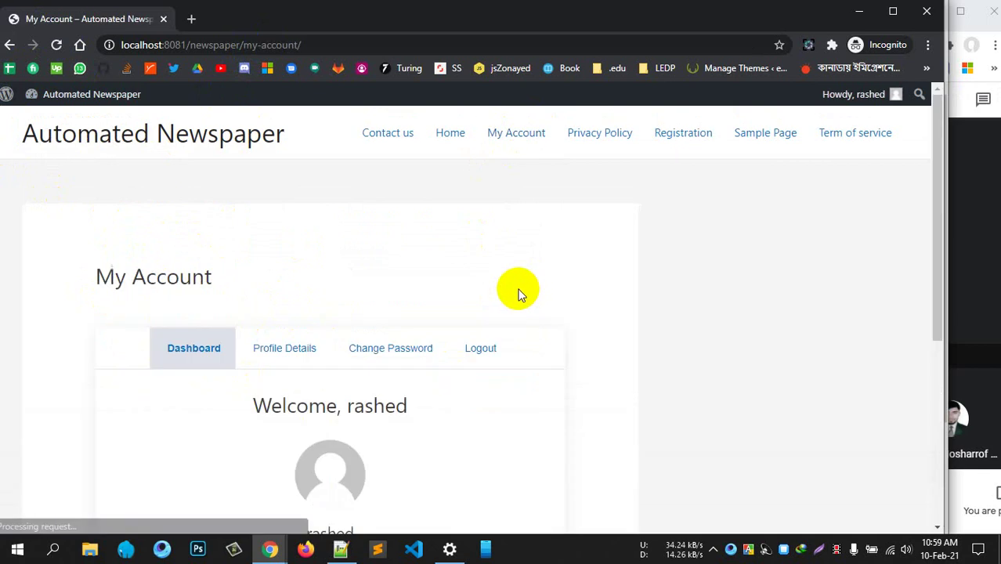
pyautogui.scroll(-4, 521, 297)
pyautogui.scroll(3, 521, 326)
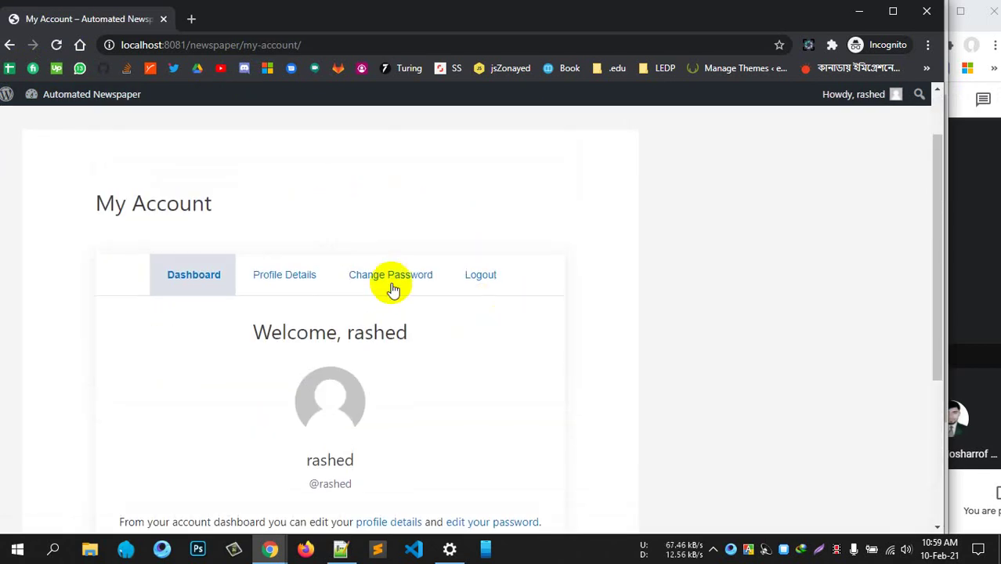
# Review the Profile Details tab, checking the registered e-mail address
pyautogui.click(276, 282)
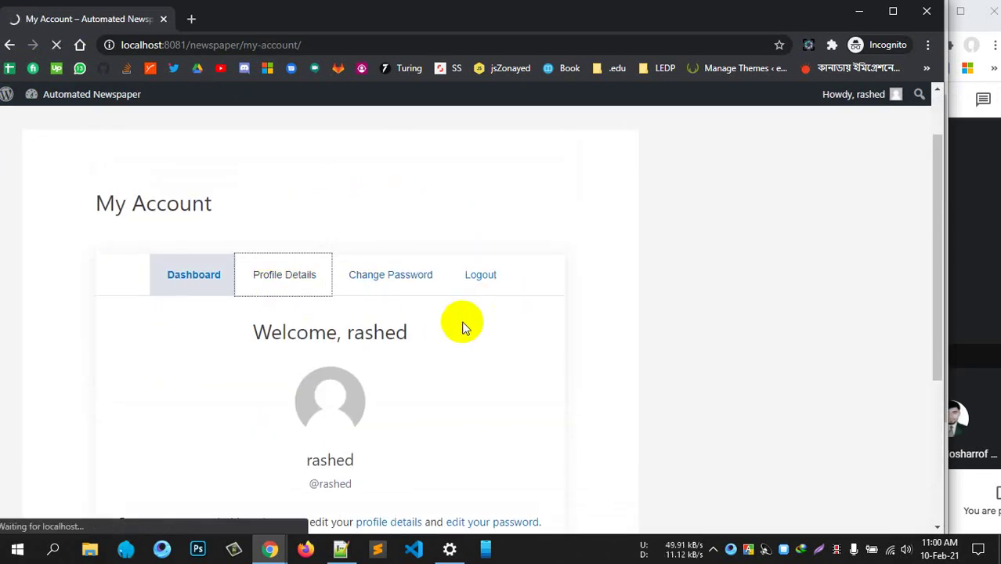
pyautogui.scroll(-3, 462, 325)
pyautogui.scroll(2, 462, 324)
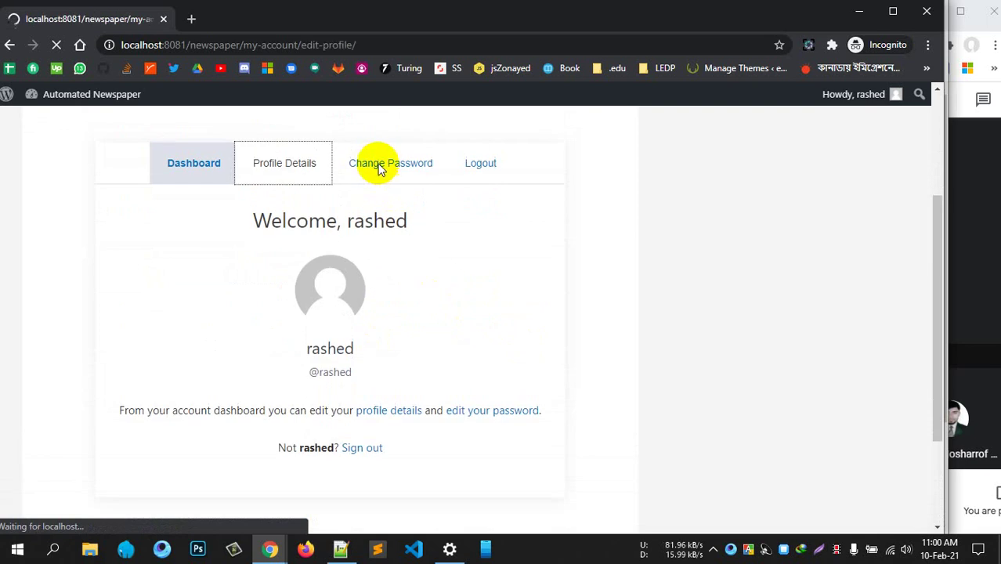
pyautogui.scroll(-2, 388, 322)
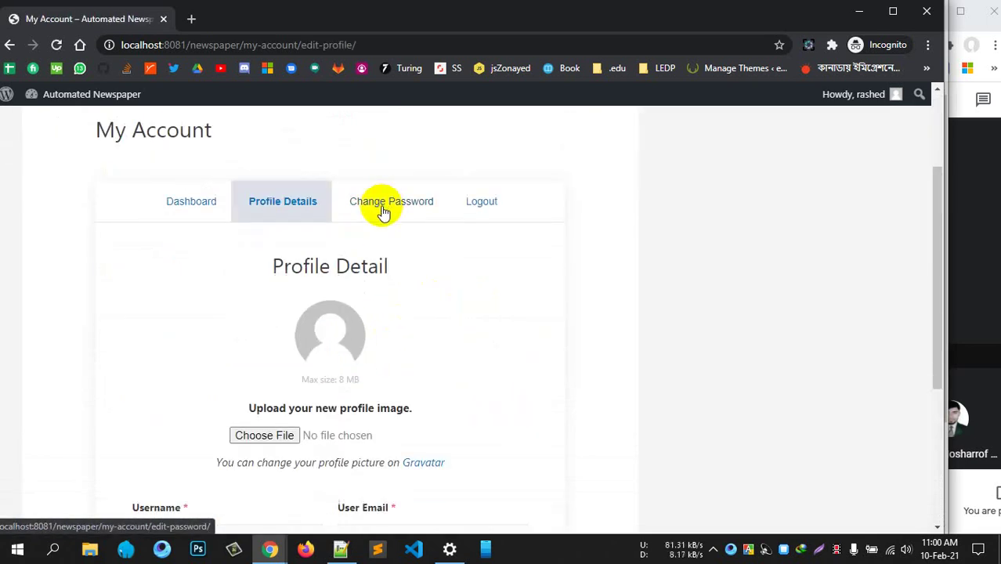
pyautogui.scroll(-2, 466, 322)
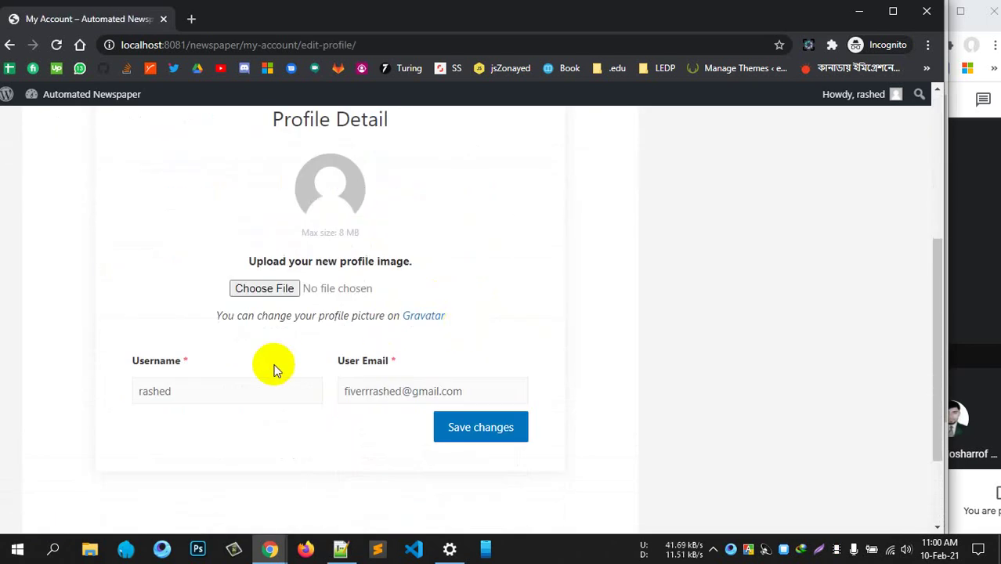
pyautogui.click(385, 391)
pyautogui.scroll(3, 415, 345)
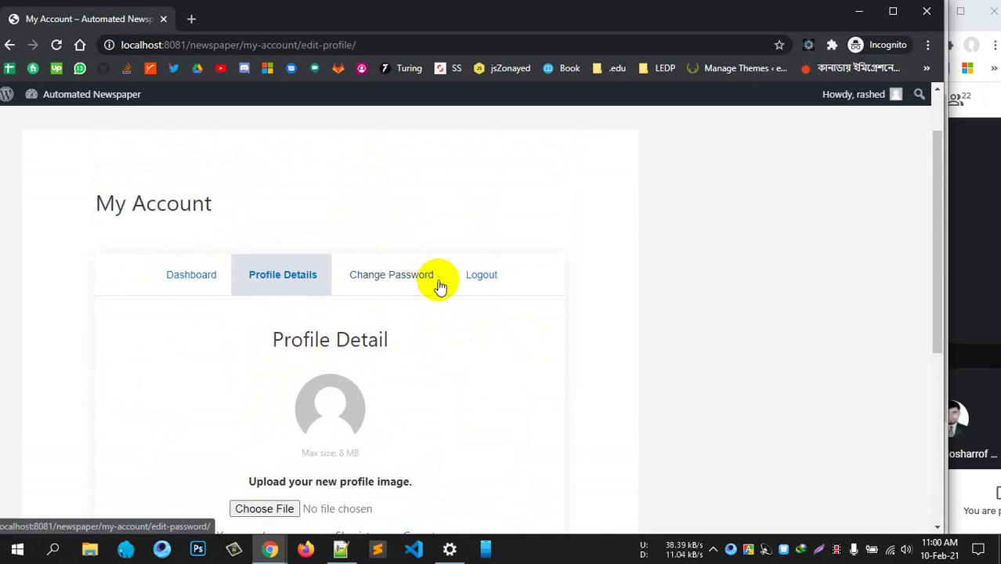
# View the Change Password section, then bring up the log-out confirmation prompt
pyautogui.click(378, 278)
pyautogui.scroll(-4, 500, 364)
pyautogui.scroll(5, 499, 357)
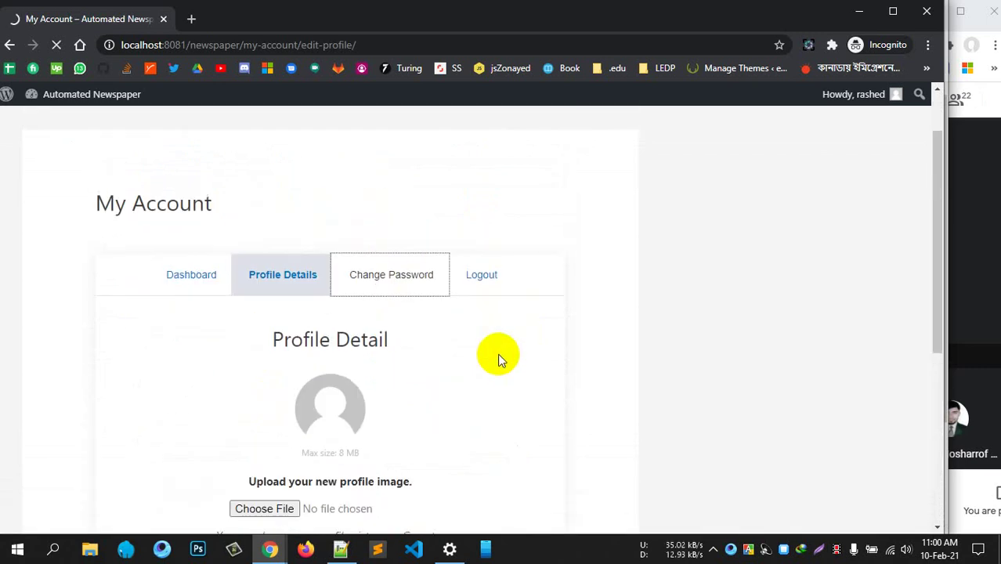
pyautogui.scroll(-5, 451, 408)
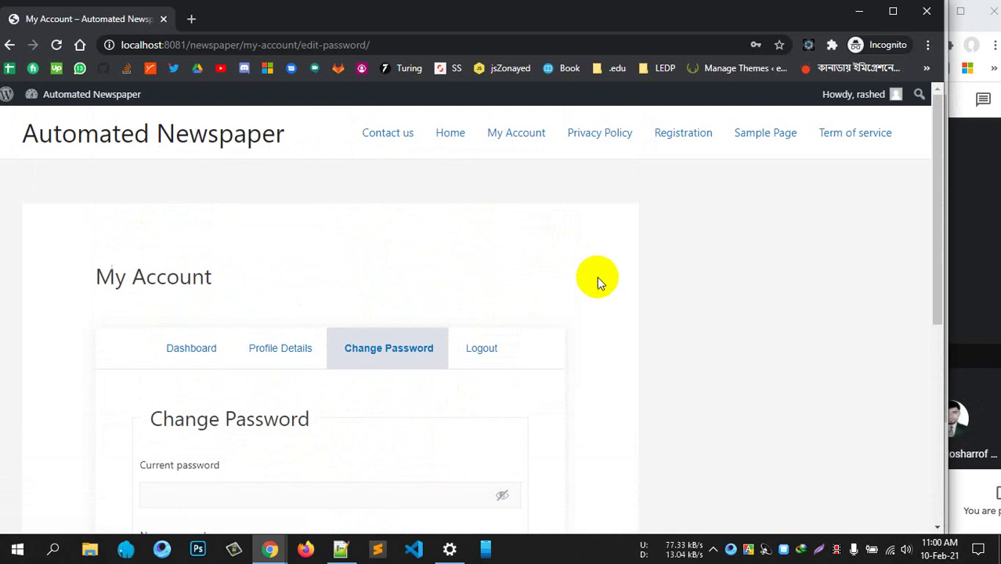
pyautogui.scroll(-5, 468, 385)
pyautogui.scroll(5, 439, 368)
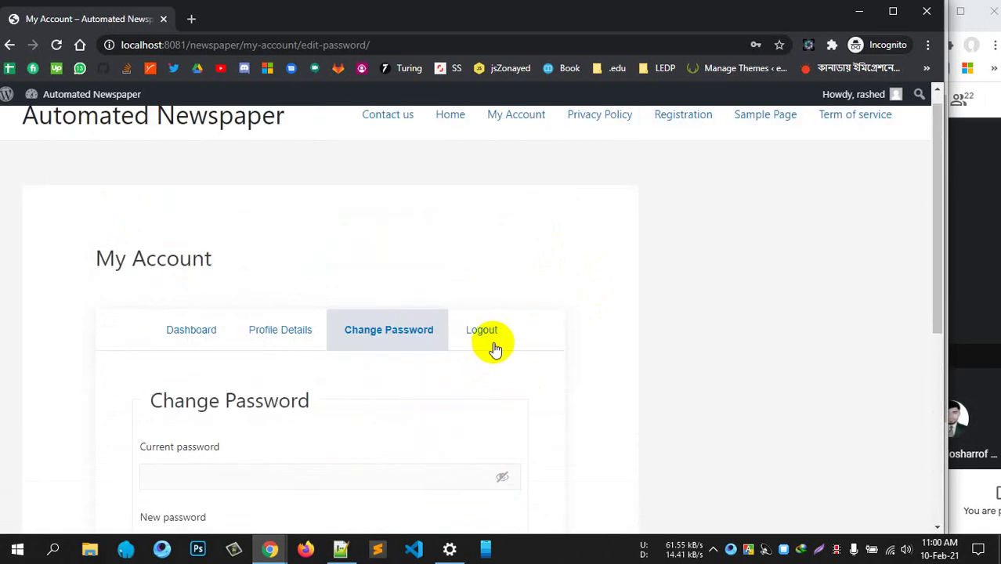
pyautogui.click(499, 337)
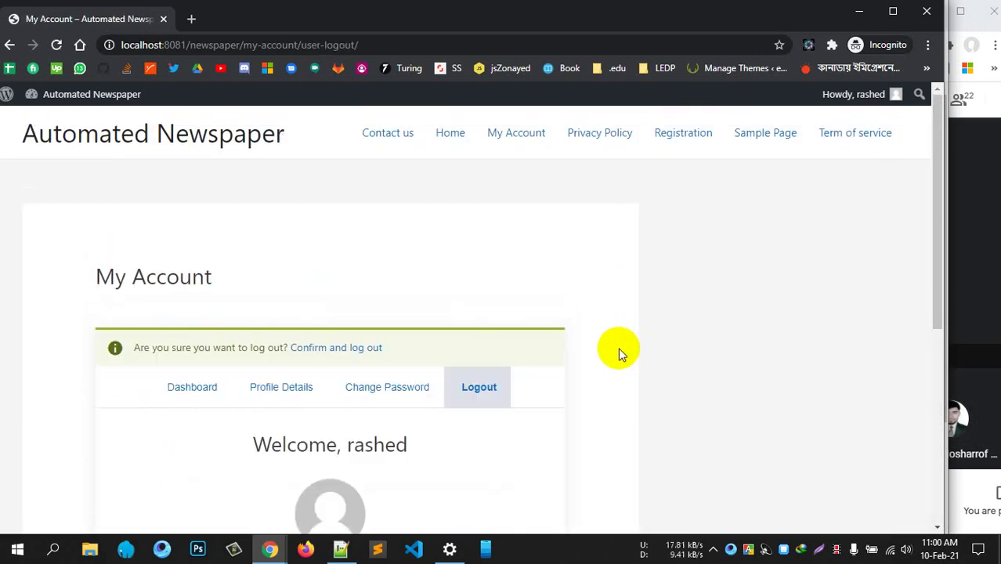
pyautogui.scroll(-3, 618, 347)
pyautogui.scroll(2, 509, 336)
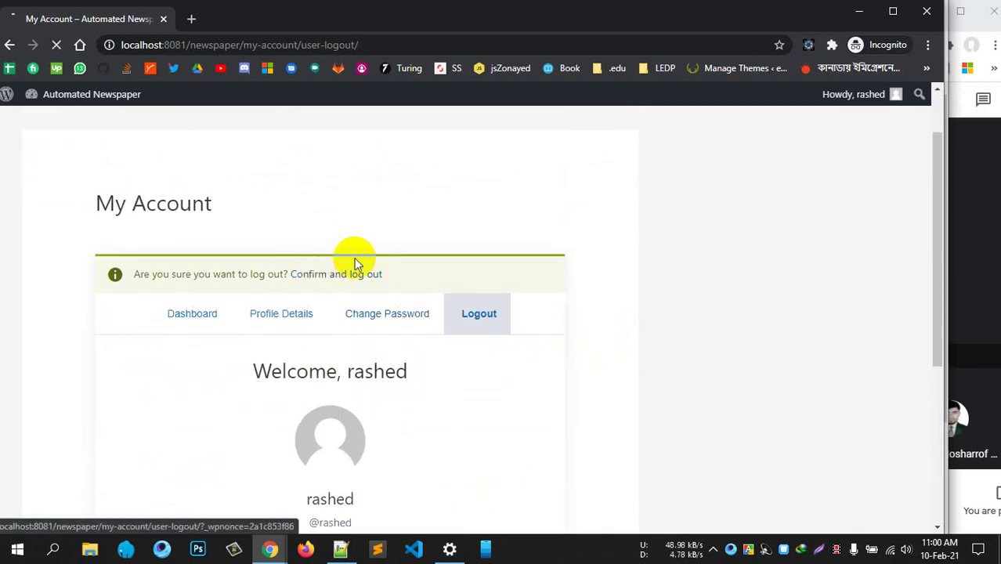
# Confirm logging out and focus the login form's Username or email address field
pyautogui.click(354, 273)
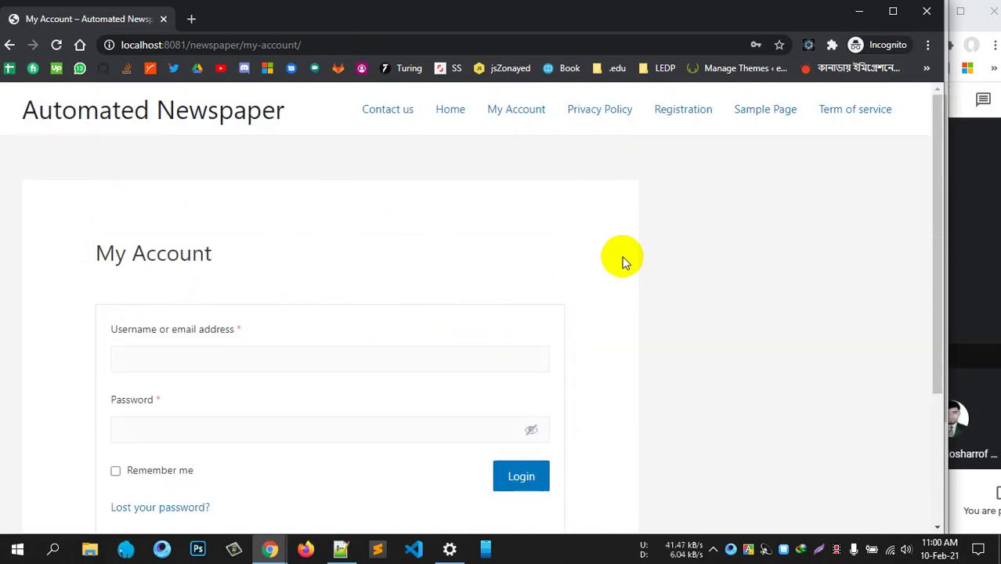
pyautogui.scroll(-2, 438, 257)
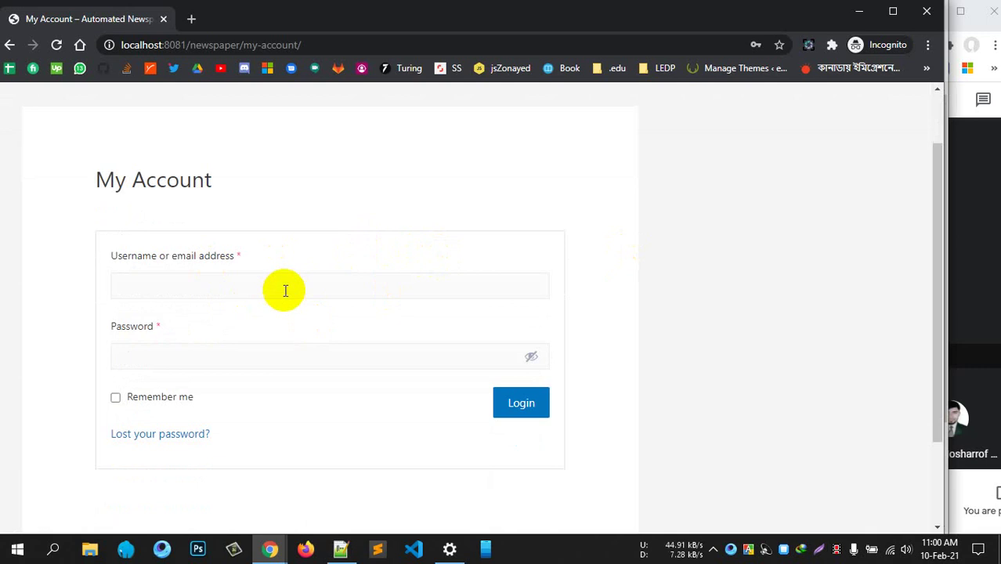
pyautogui.click(285, 289)
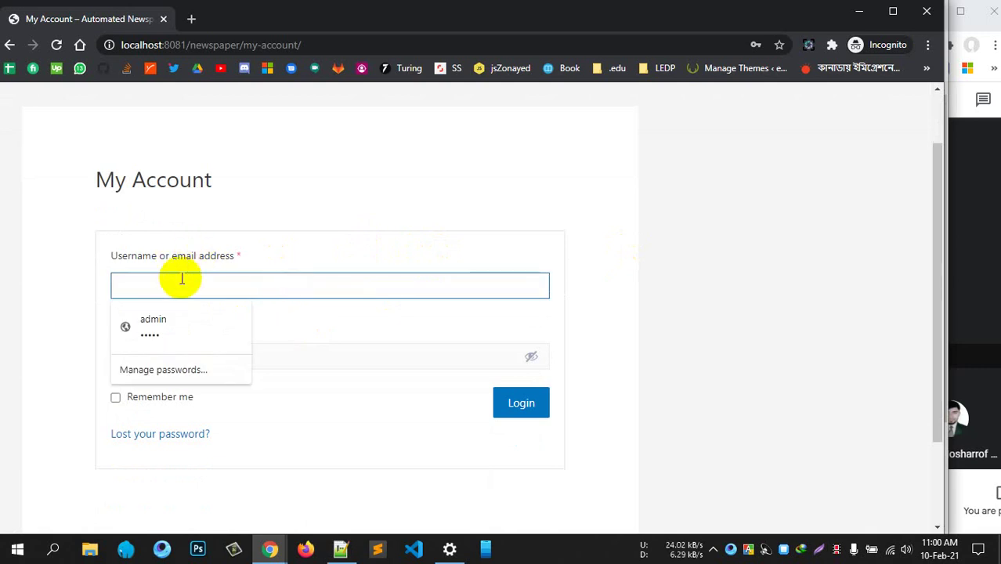
# Log in with the new user's username and password, check the dashboard, then minimize the private window
pyautogui.write('rashed')
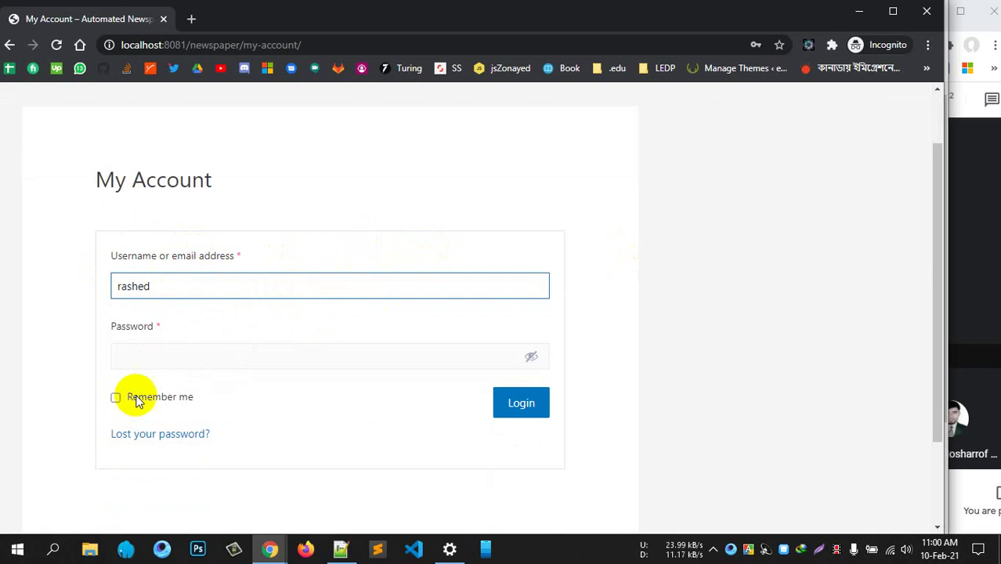
pyautogui.click(163, 354)
pyautogui.write('12')
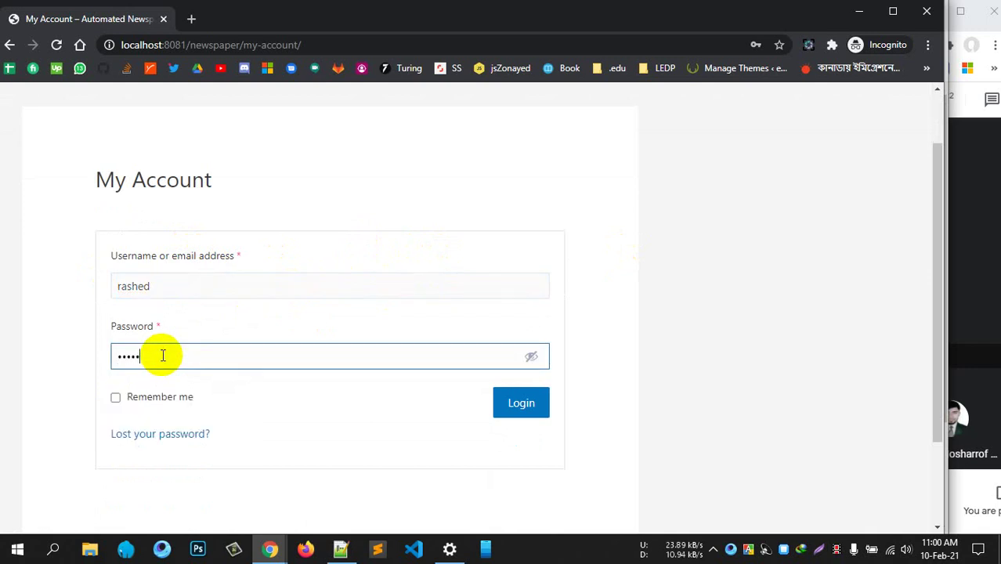
pyautogui.press('Return')
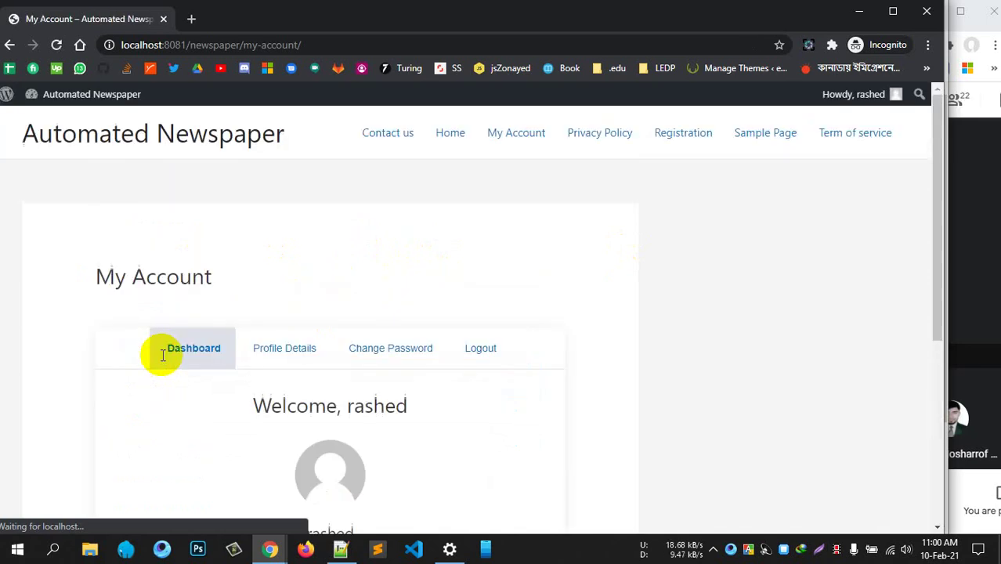
pyautogui.scroll(-4, 430, 255)
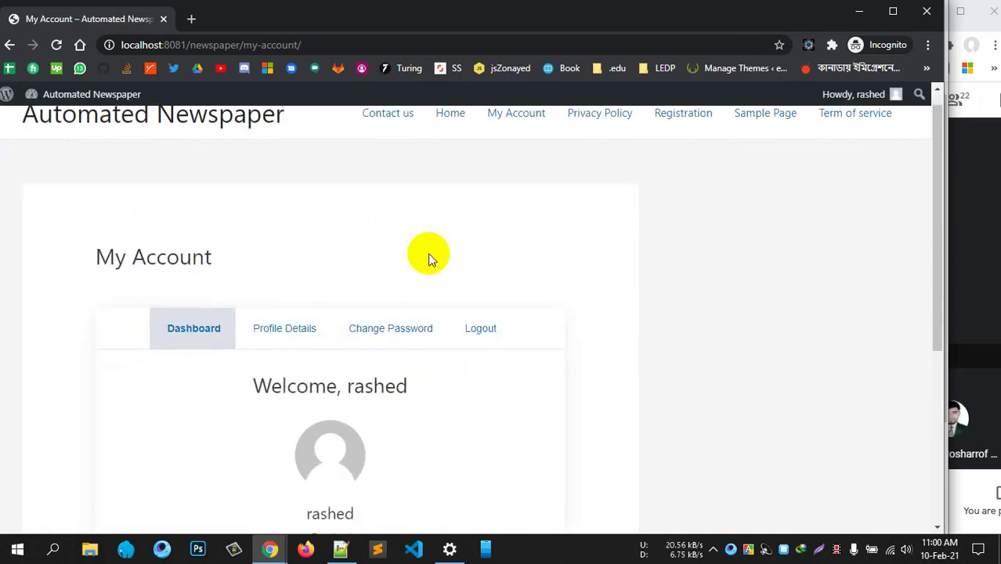
pyautogui.scroll(4, 393, 342)
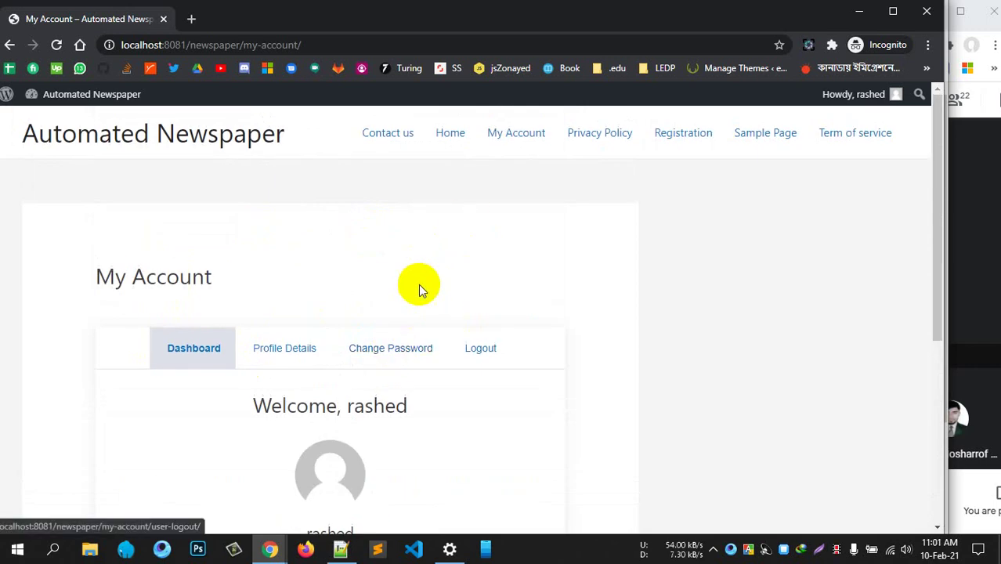
pyautogui.click(858, 12)
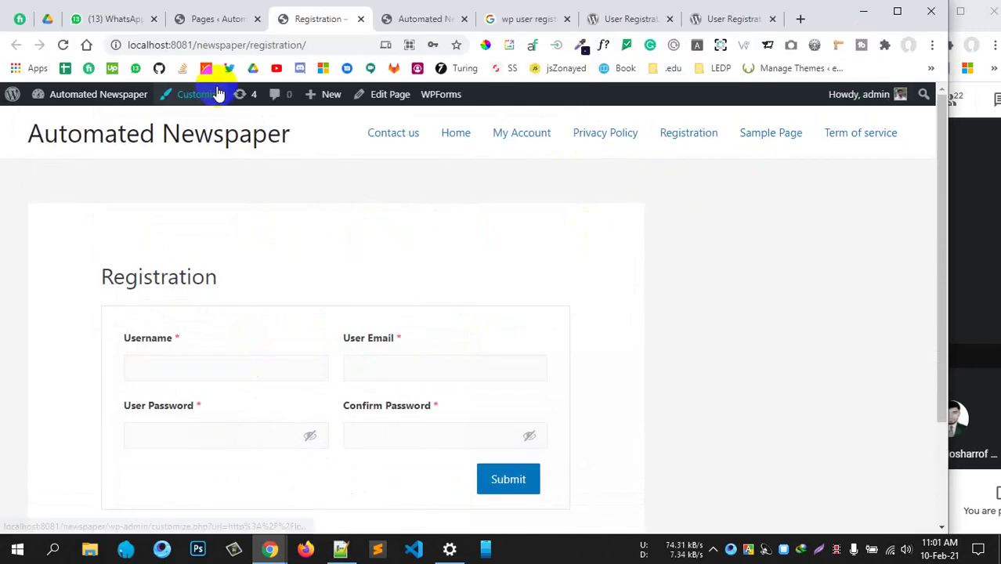
# Go from the admin Pages list to User Registration's forms list showing the Default form's [user_registration_form id="209"] shortcode
pyautogui.click(213, 23)
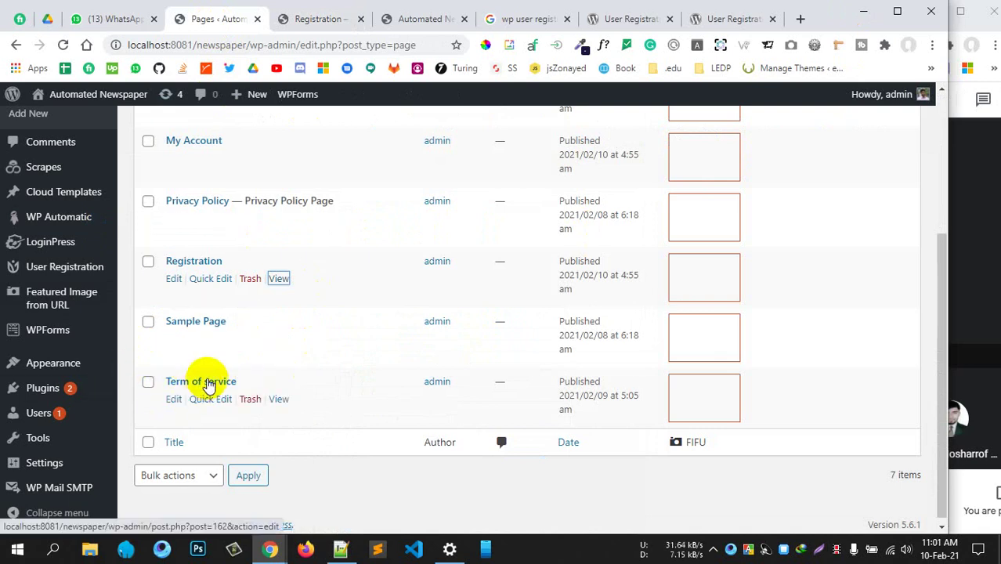
pyautogui.scroll(1, 205, 380)
pyautogui.scroll(-1, 302, 372)
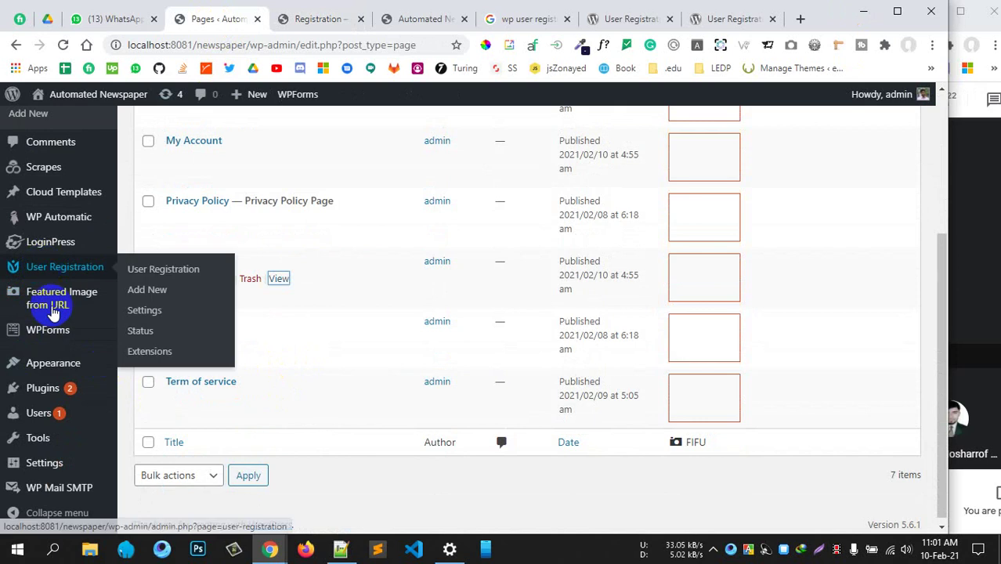
pyautogui.scroll(3, 53, 353)
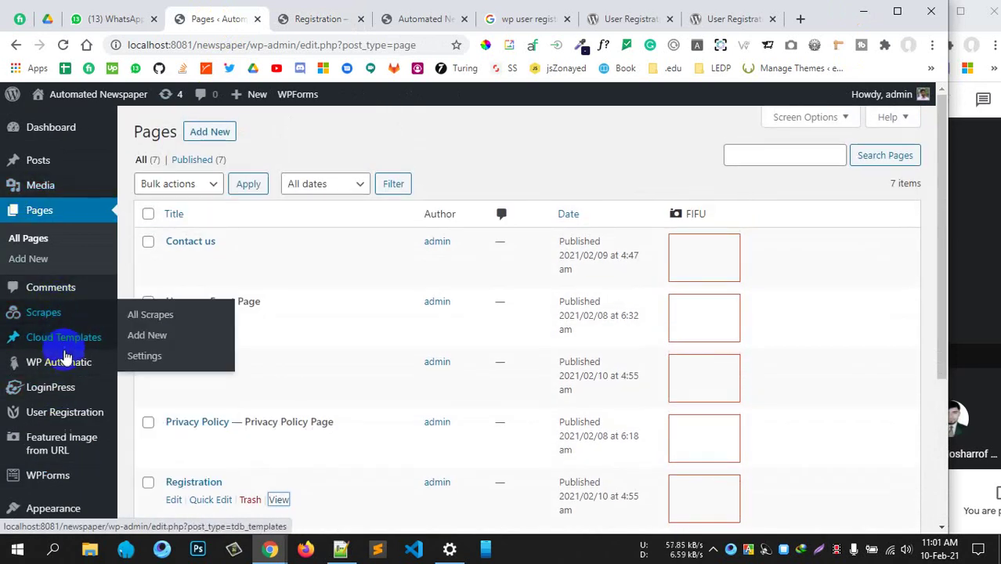
pyautogui.moveTo(62, 392)
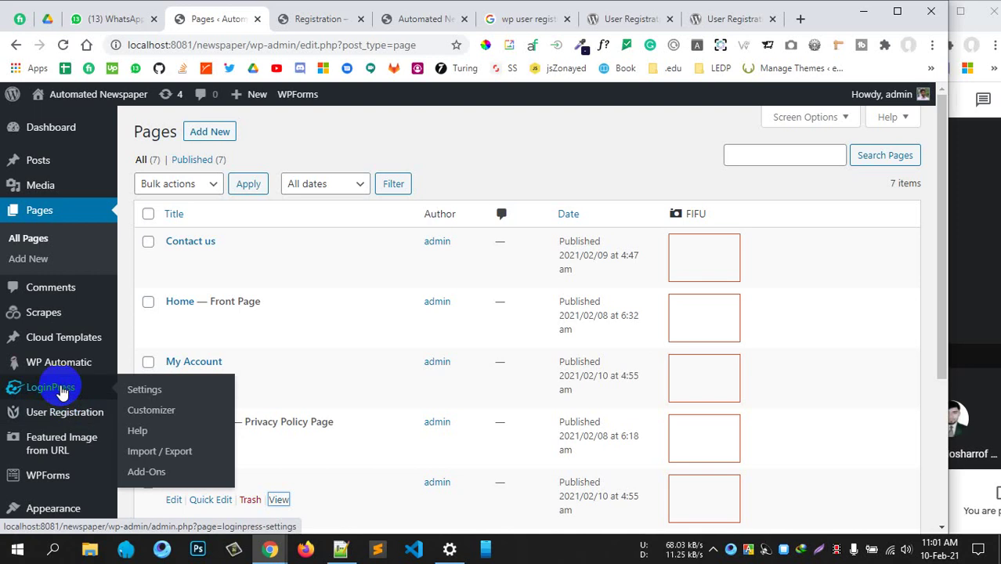
pyautogui.click(77, 413)
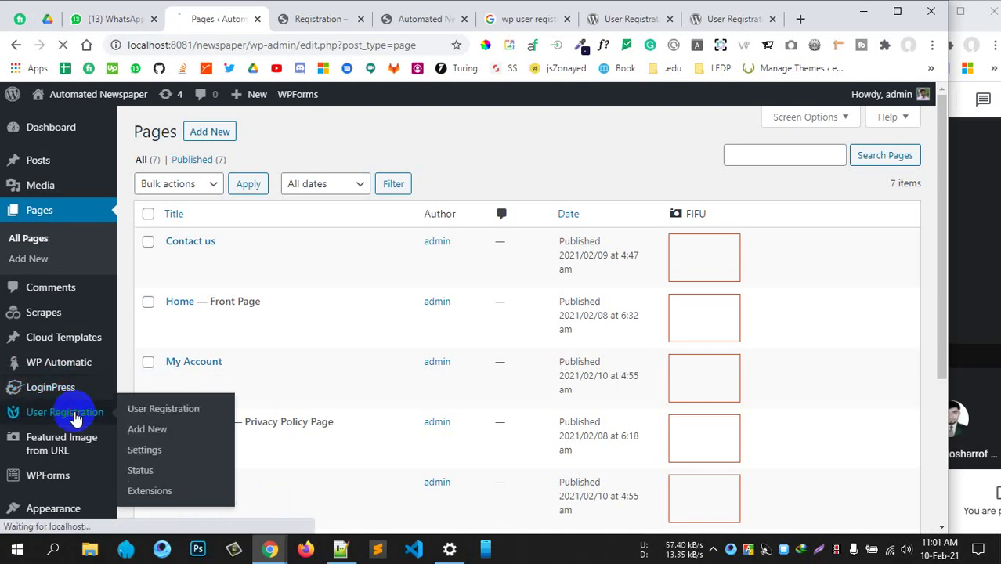
pyautogui.scroll(-3, 363, 406)
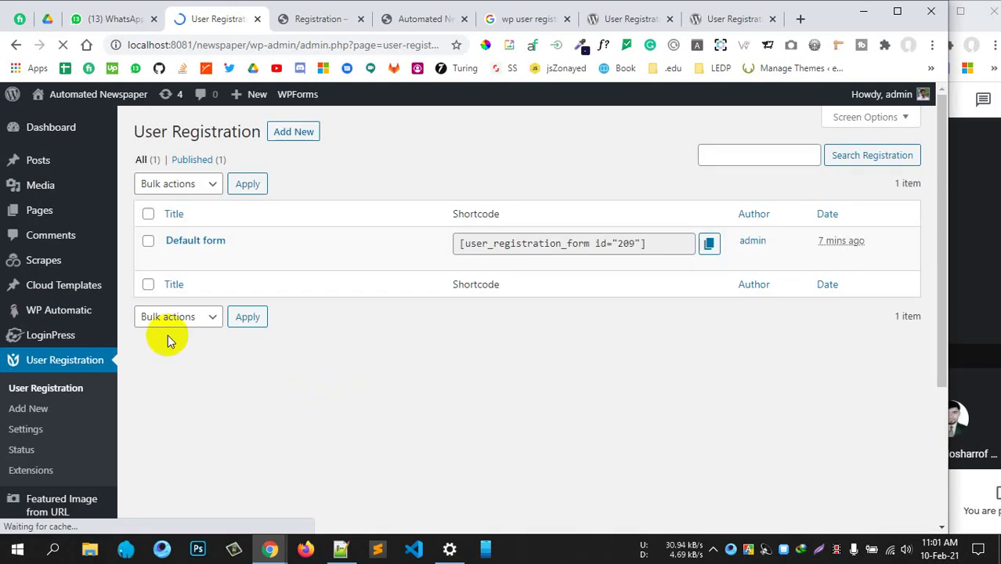
pyautogui.click(327, 18)
pyautogui.click(216, 21)
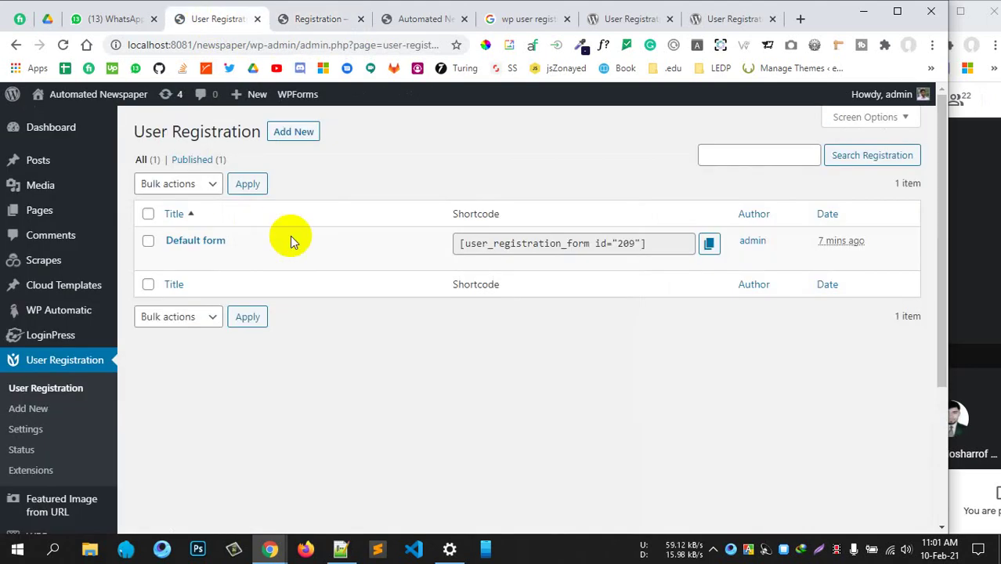
# Open User Registration Settings and switch to the Login Options sub-tab under General
pyautogui.click(35, 430)
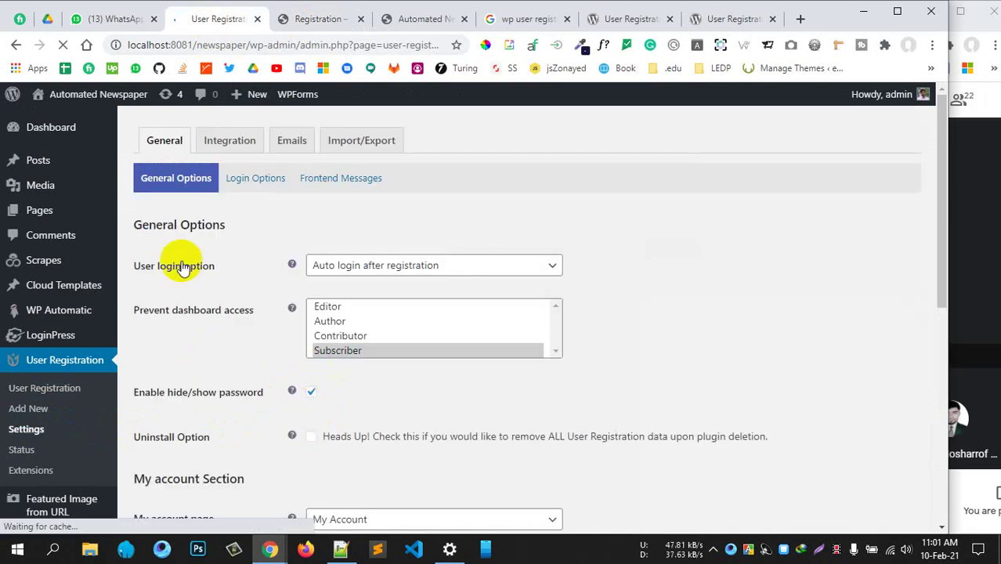
pyautogui.click(252, 183)
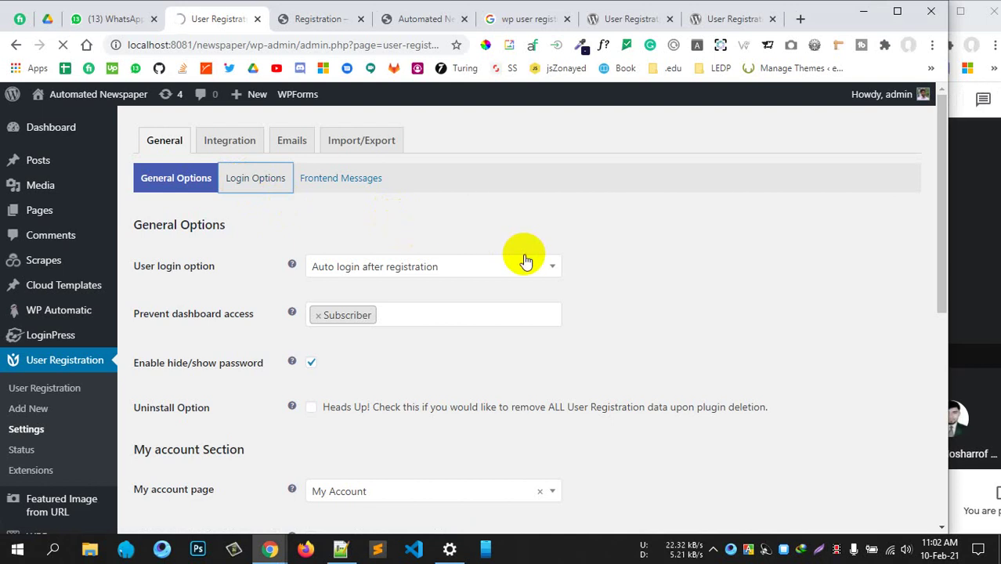
pyautogui.scroll(-5, 524, 259)
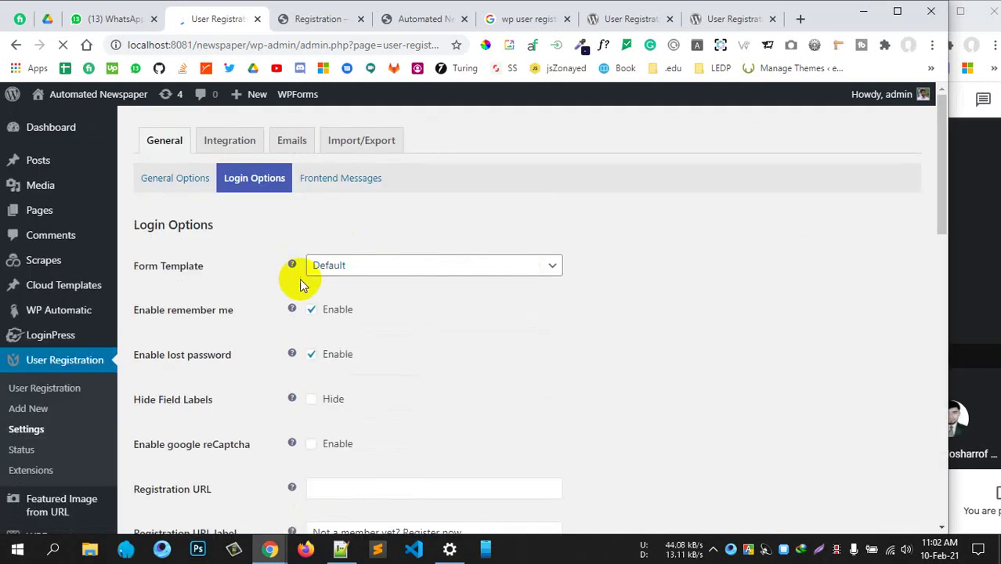
# Keep the login form template as Default and inspect the registration link label
pyautogui.click(449, 265)
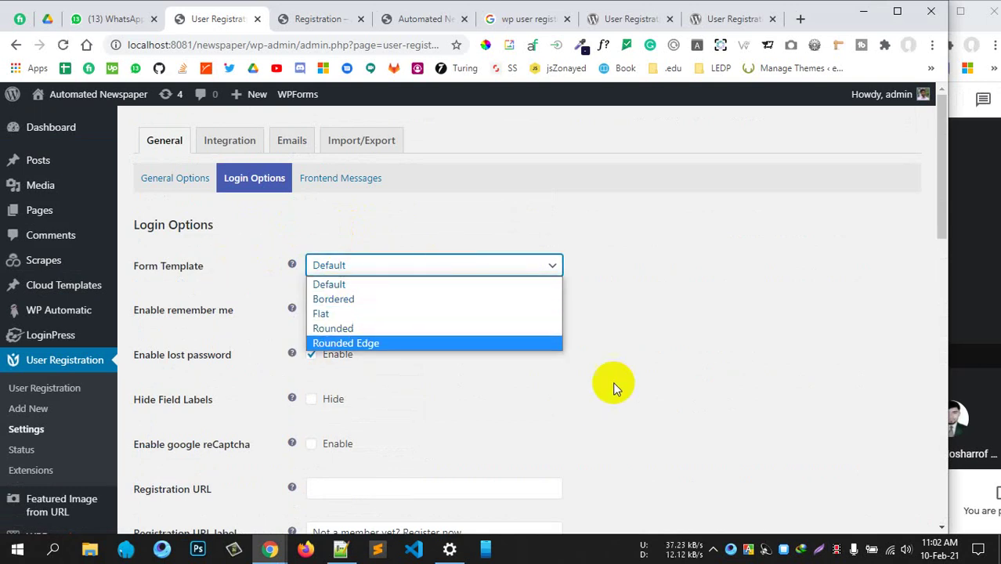
pyautogui.click(587, 270)
pyautogui.scroll(-2, 566, 315)
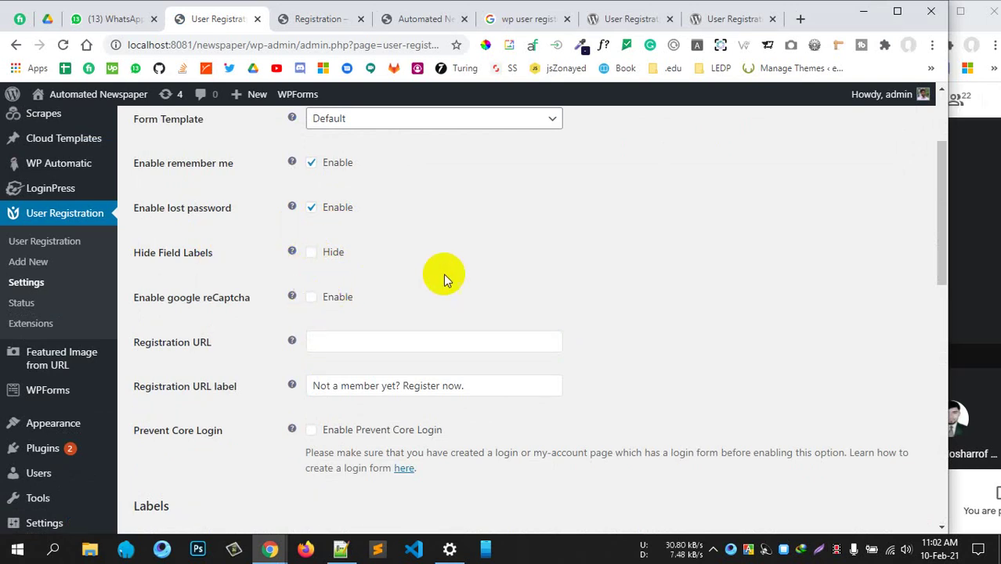
pyautogui.scroll(-1, 446, 270)
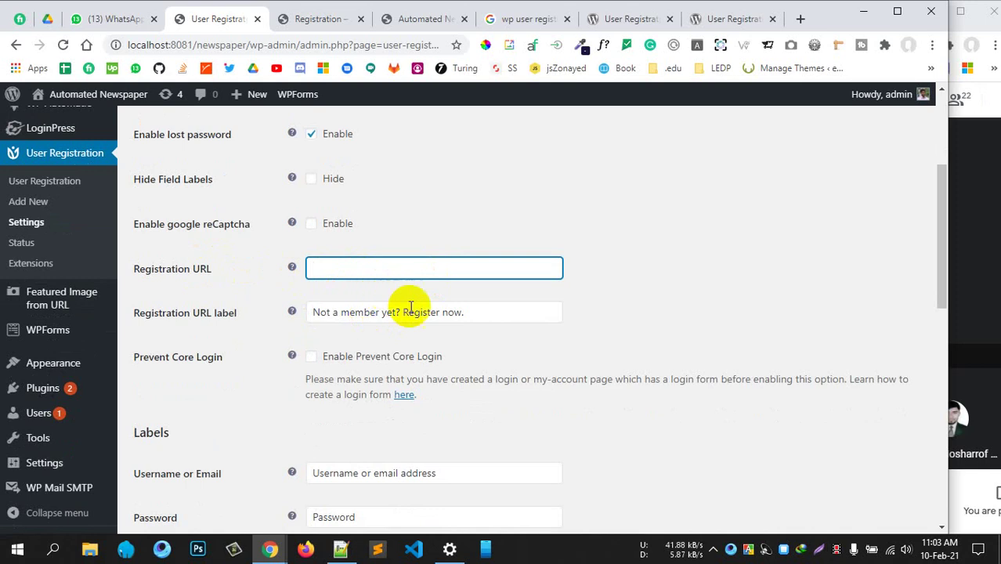
pyautogui.moveTo(463, 314); pyautogui.dragTo(320, 312)
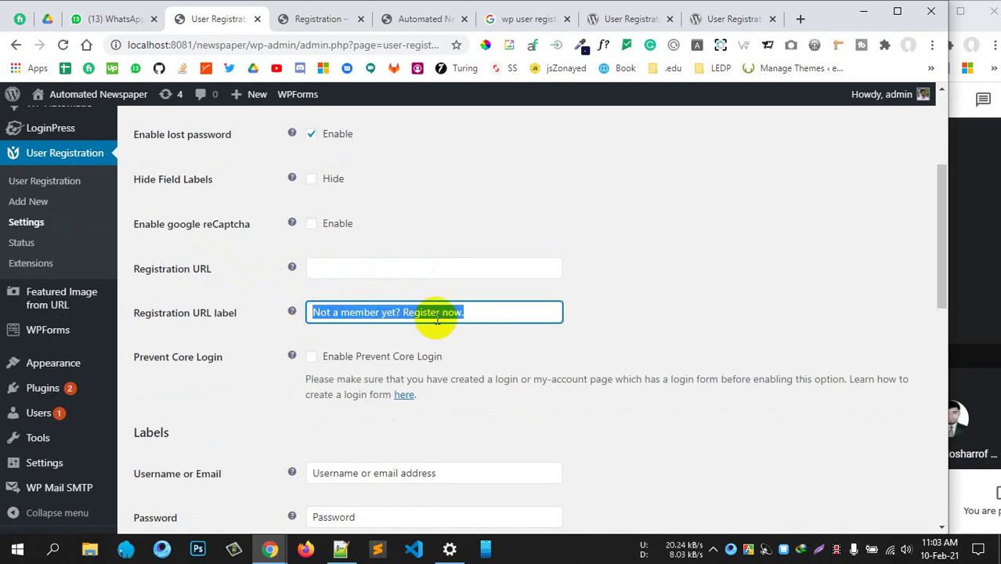
pyautogui.moveTo(474, 315); pyautogui.dragTo(304, 311)
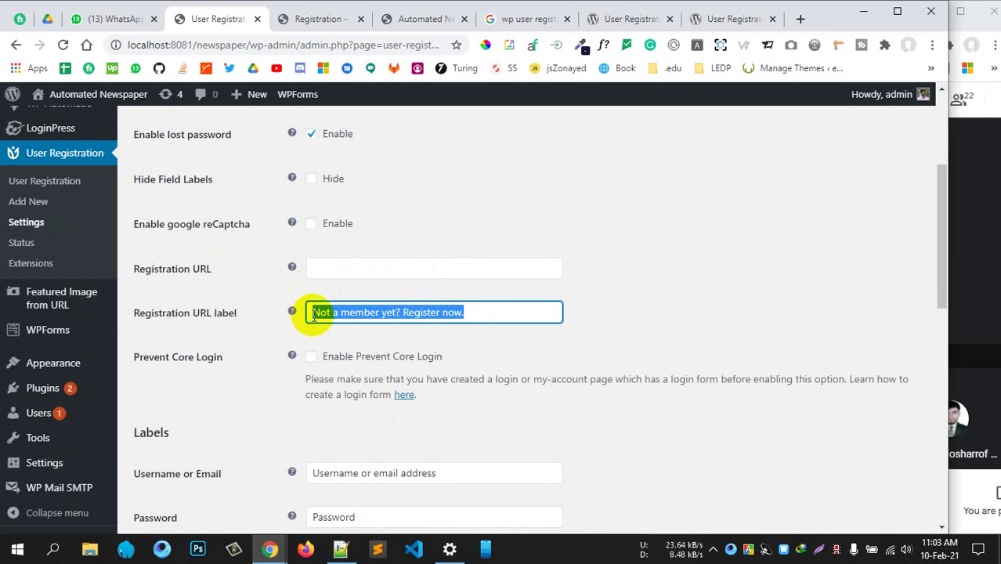
pyautogui.scroll(-1, 525, 331)
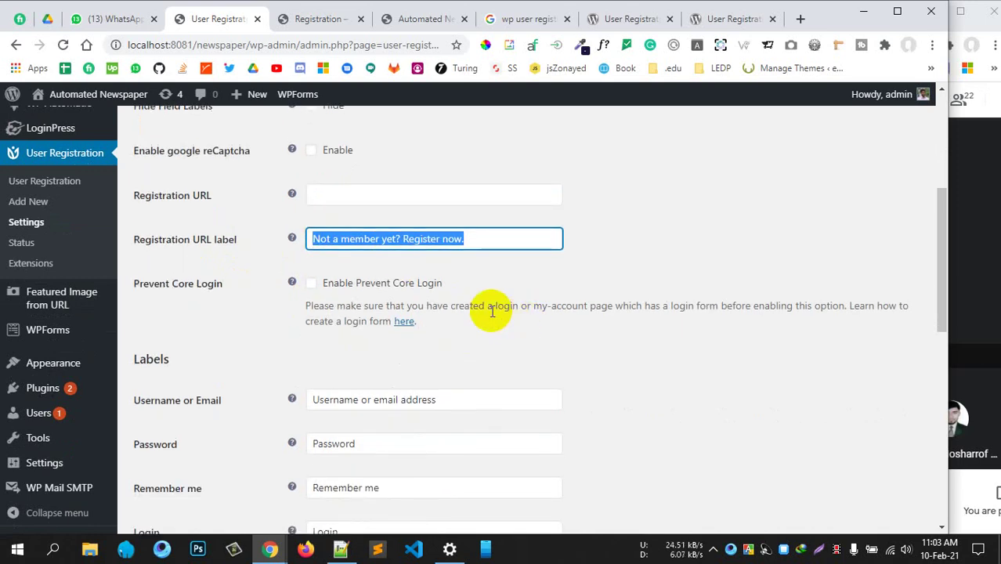
pyautogui.scroll(-2, 493, 311)
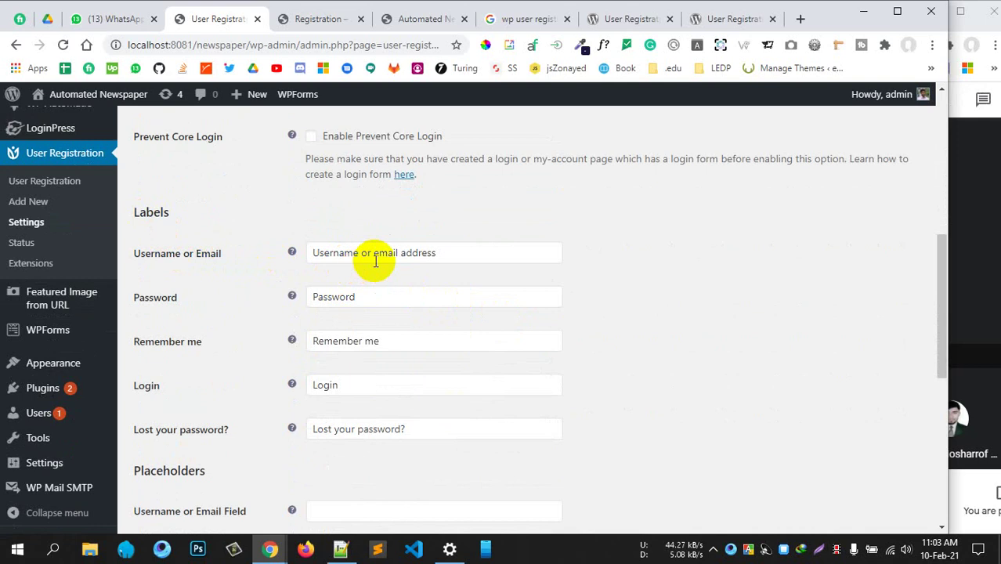
# Inspect the Username or Email and Password labels and the Username Required message
pyautogui.click(403, 252)
pyautogui.click(445, 255)
pyautogui.moveTo(445, 254); pyautogui.dragTo(319, 249)
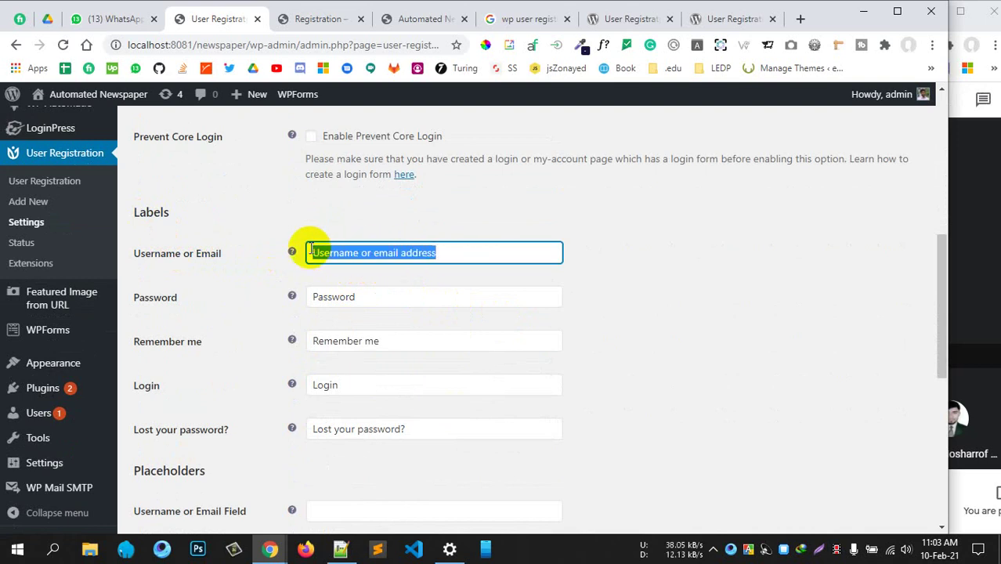
pyautogui.moveTo(357, 298); pyautogui.dragTo(312, 295)
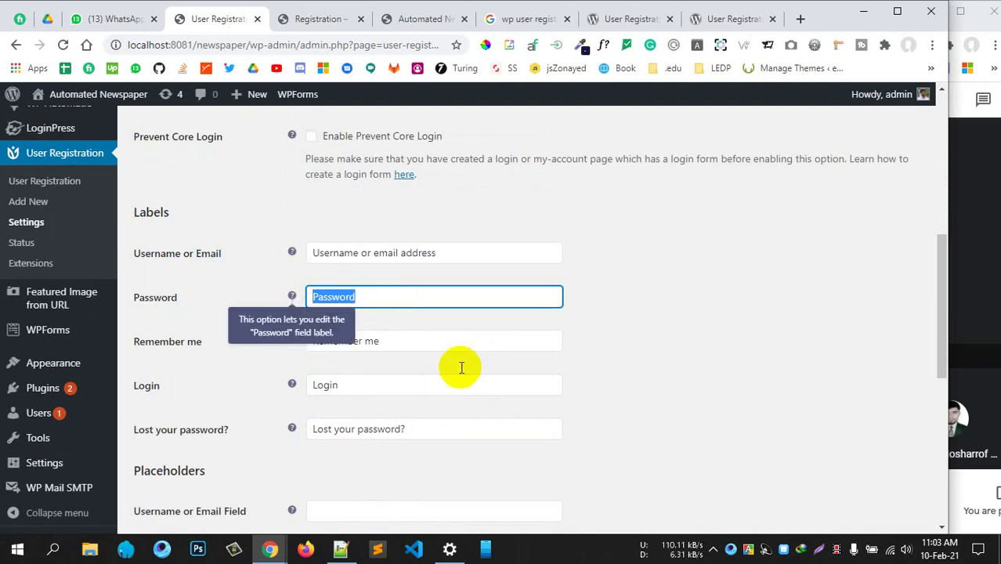
pyautogui.scroll(-2, 461, 367)
pyautogui.scroll(-2, 458, 342)
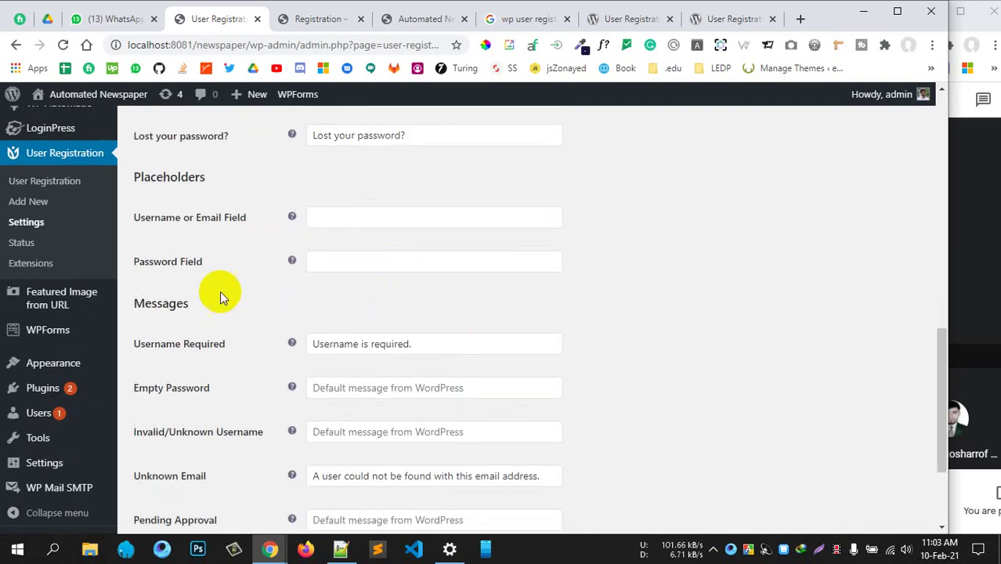
pyautogui.click(397, 349)
pyautogui.moveTo(442, 345); pyautogui.dragTo(310, 339)
pyautogui.click(683, 327)
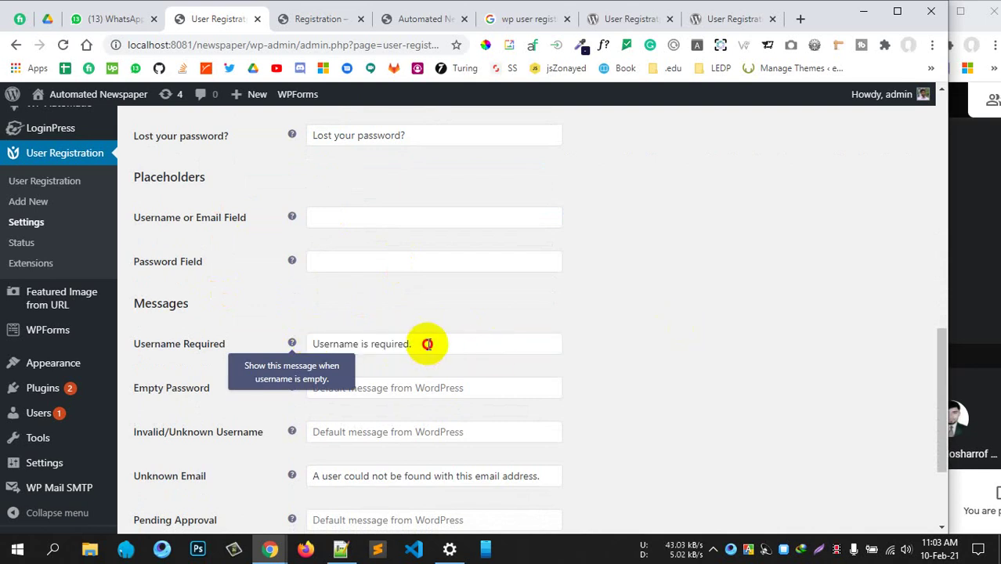
pyautogui.moveTo(428, 343); pyautogui.dragTo(310, 343)
pyautogui.click(641, 356)
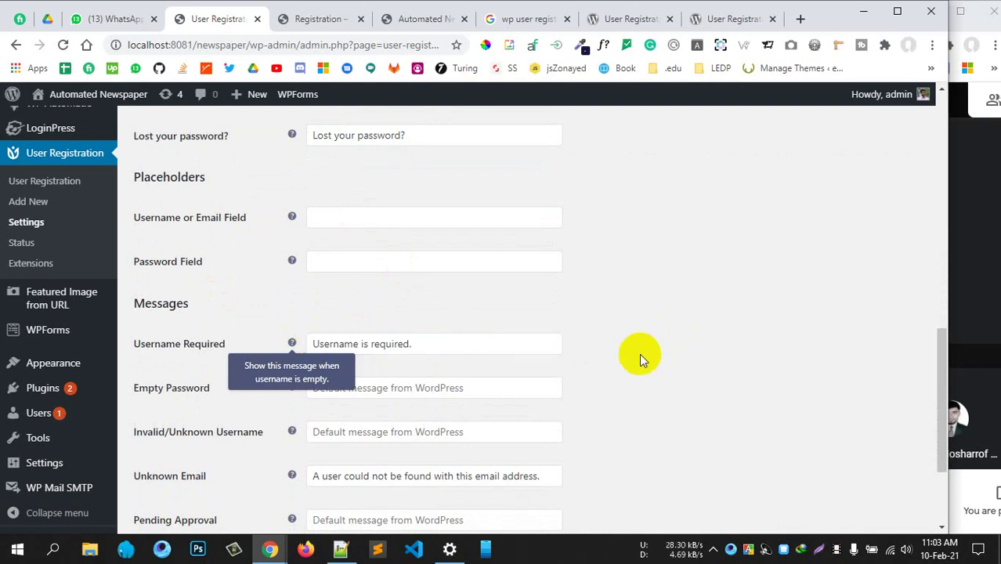
# Review the Empty Password and Pending Approval messages, then go to Frontend Messages
pyautogui.click(431, 386)
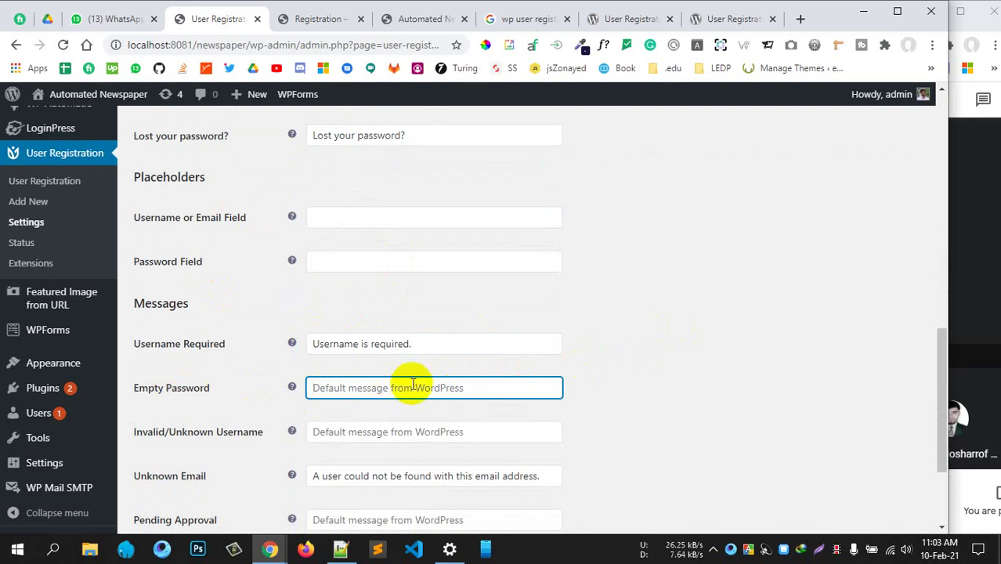
pyautogui.scroll(-3, 409, 380)
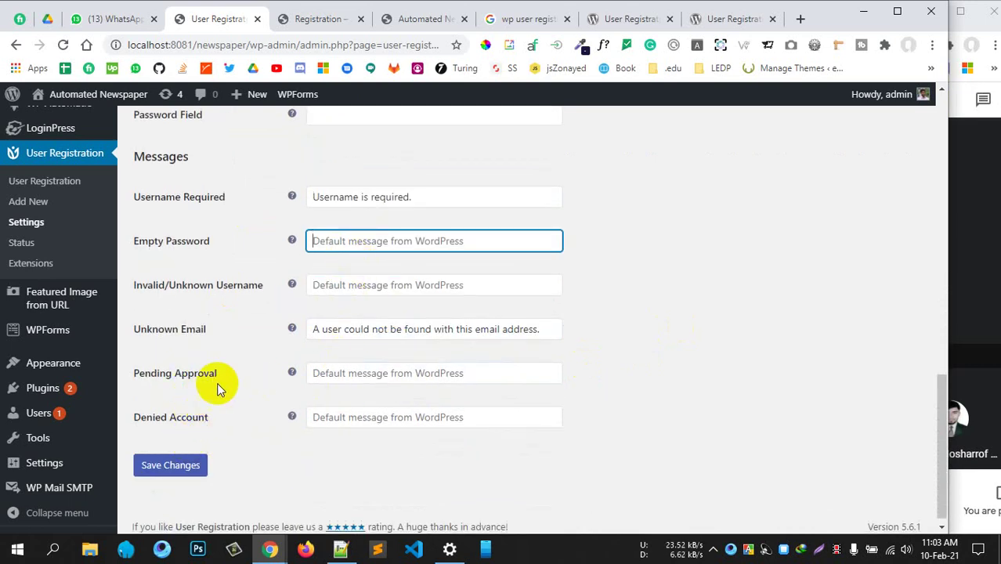
pyautogui.click(389, 377)
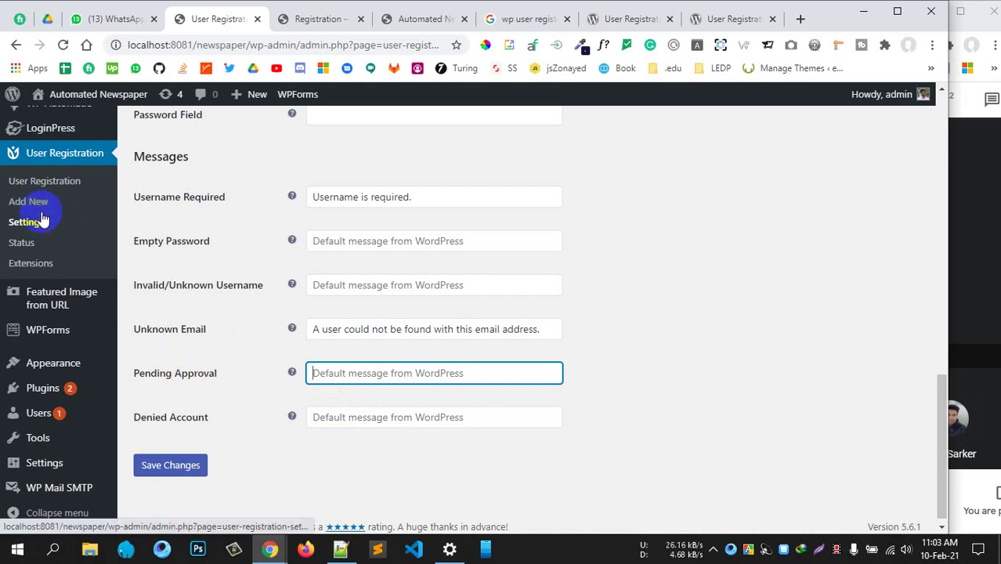
pyautogui.scroll(5, 391, 242)
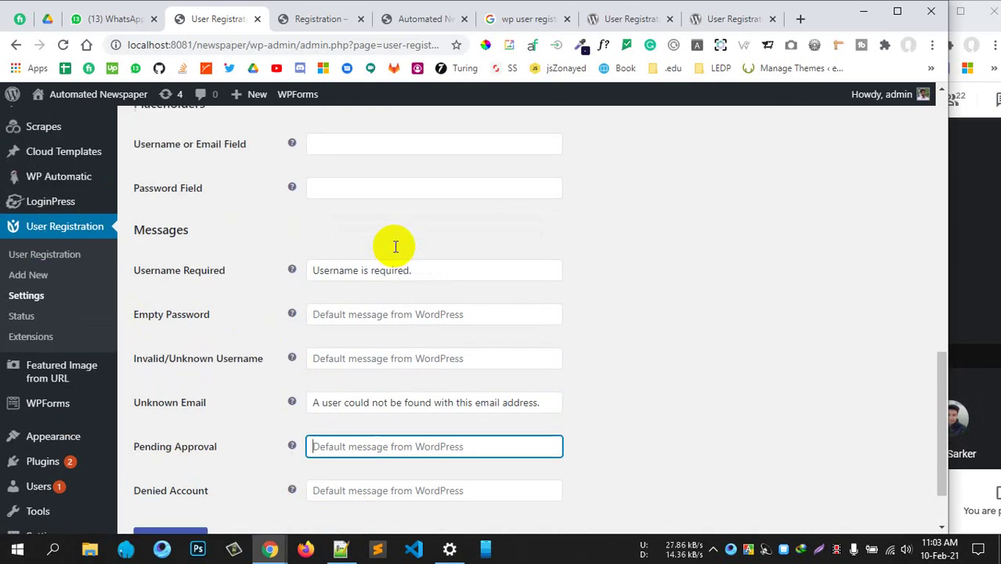
pyautogui.scroll(-5, 523, 296)
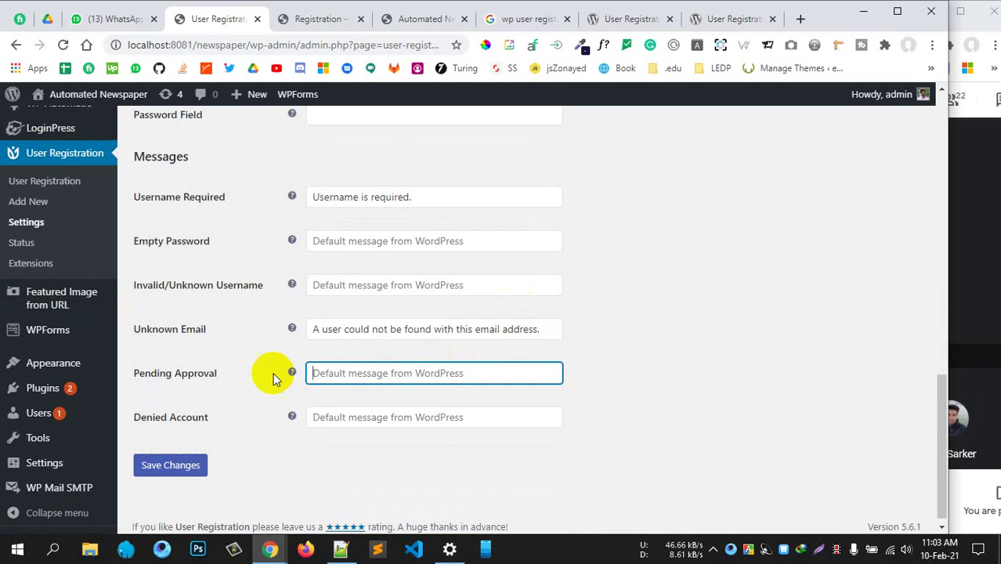
pyautogui.moveTo(230, 380)
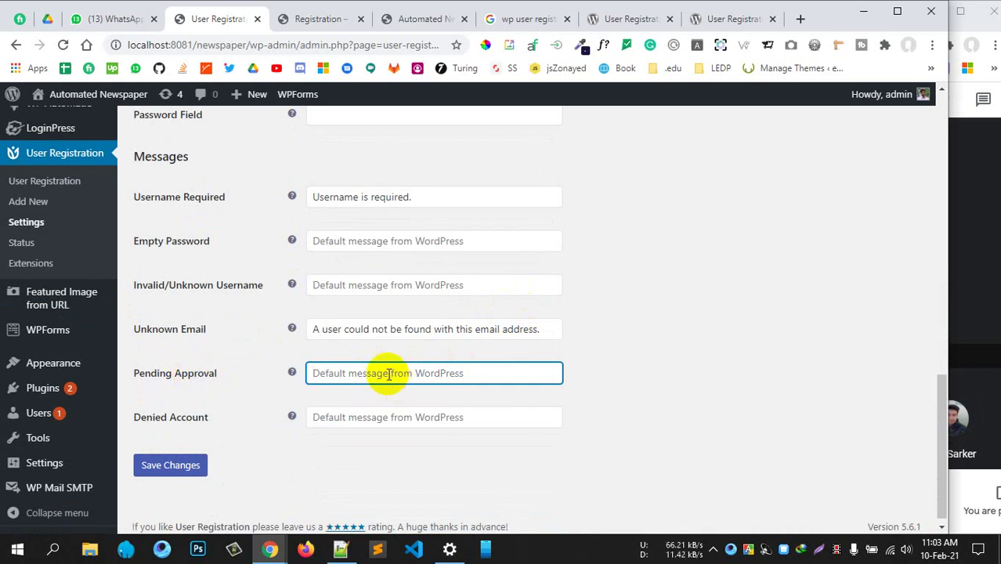
pyautogui.scroll(10, 510, 348)
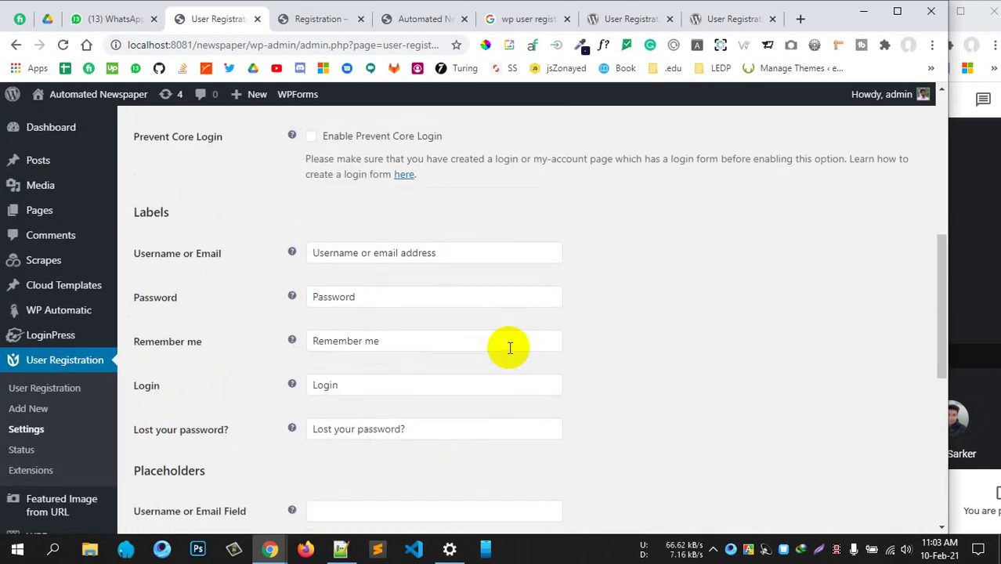
pyautogui.click(321, 179)
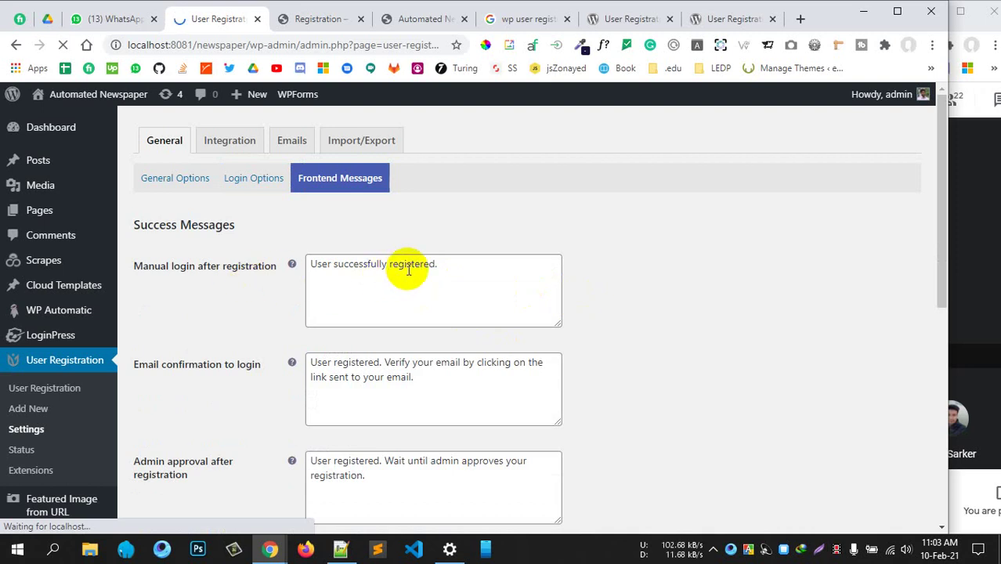
# Review the manual login success and email confirmation messages, then go to the Integration reCaptcha settings
pyautogui.moveTo(421, 264); pyautogui.dragTo(338, 264)
pyautogui.tripleClick(536, 365)
pyautogui.scroll(-4, 553, 358)
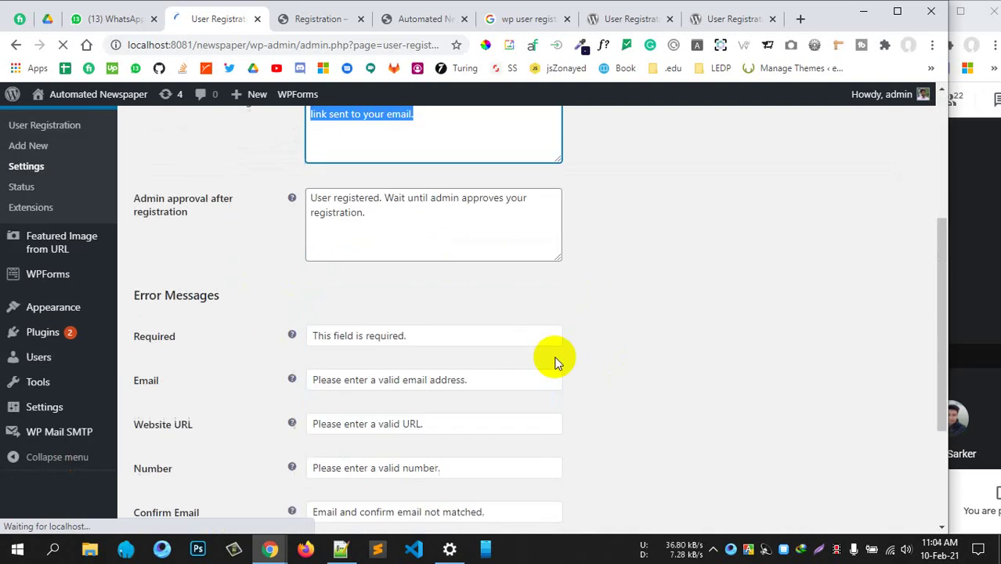
pyautogui.scroll(-2, 409, 311)
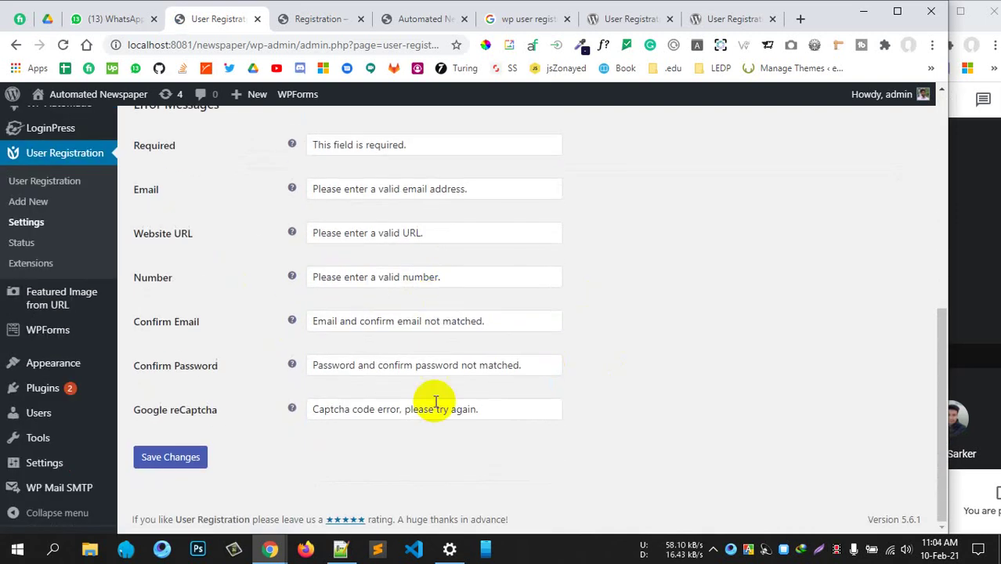
pyautogui.scroll(6, 403, 409)
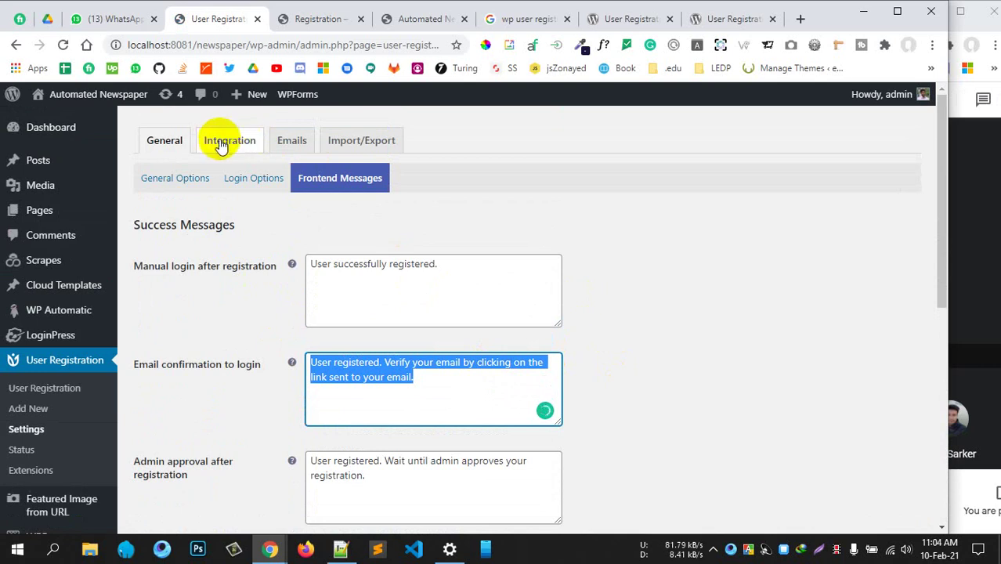
pyautogui.click(226, 140)
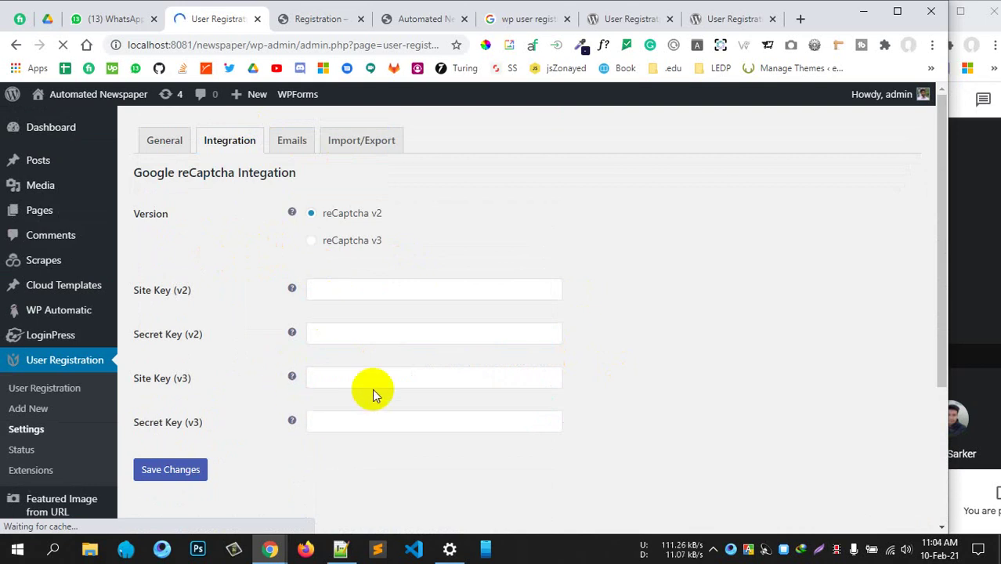
# Check the empty reCaptcha v2 site and secret key fields, then switch to the Emails settings
pyautogui.scroll(-3, 372, 389)
pyautogui.scroll(3, 243, 310)
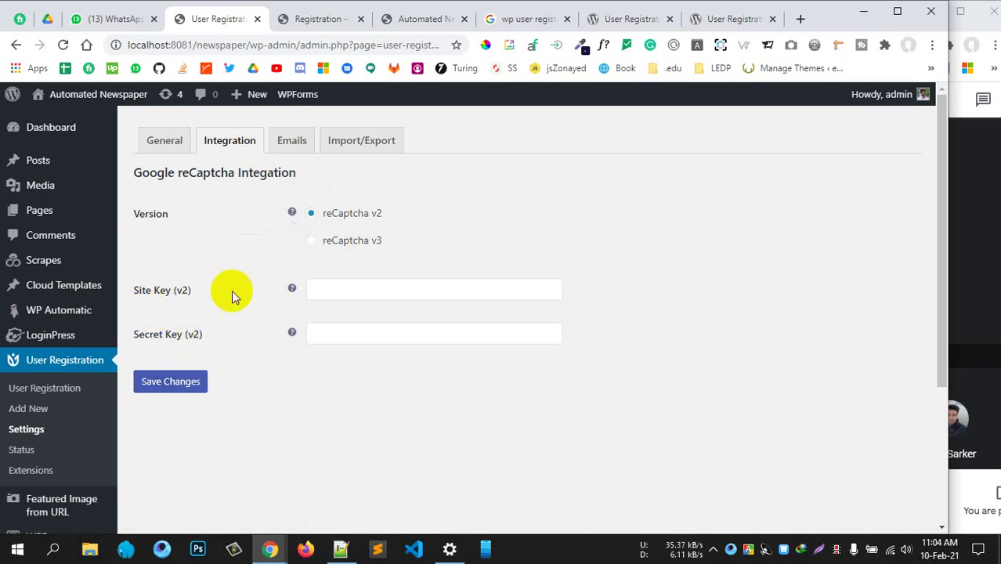
pyautogui.click(291, 140)
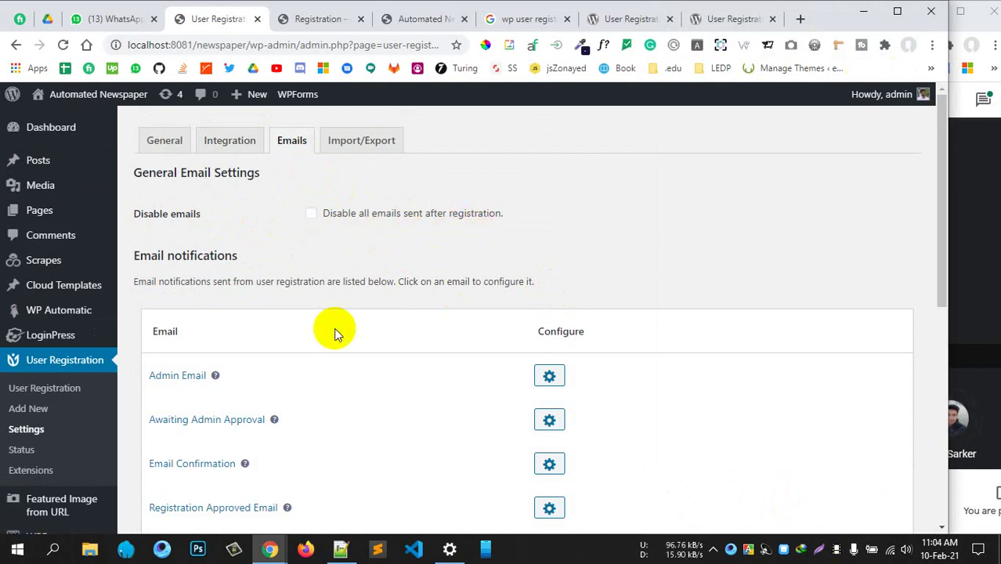
# Review the registration email notifications and inspect the sender From address field
pyautogui.scroll(-1, 334, 328)
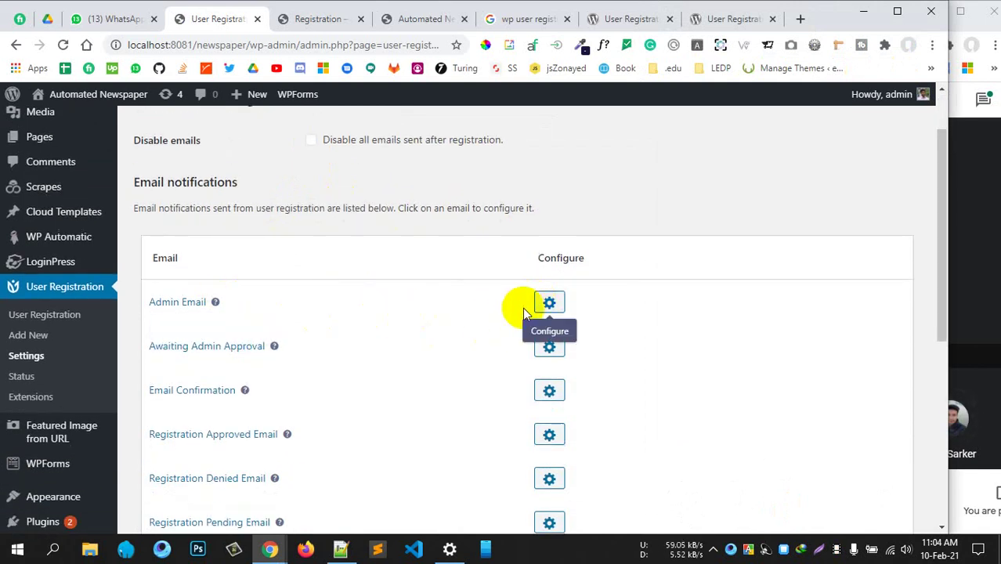
pyautogui.scroll(-1, 401, 325)
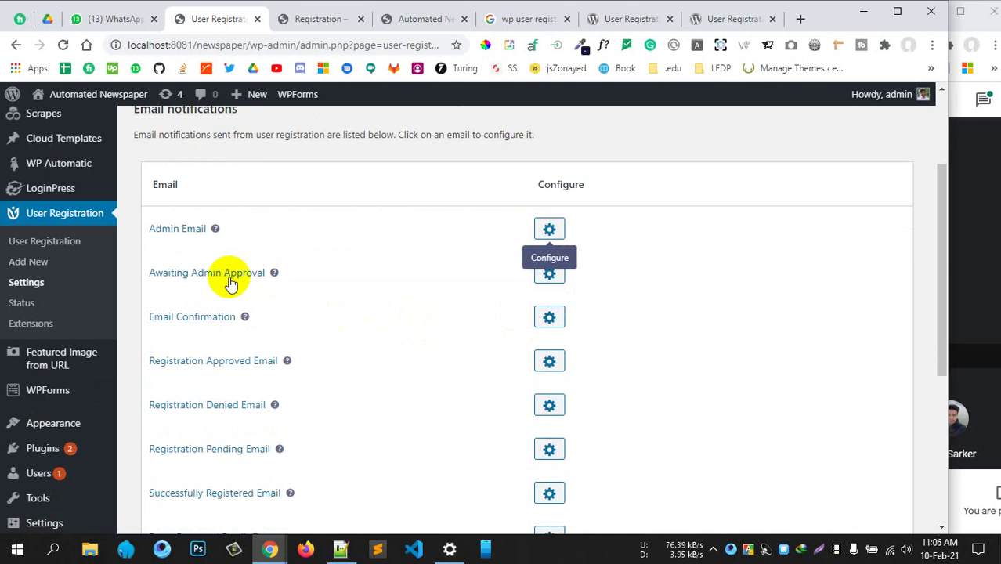
pyautogui.scroll(-1, 212, 326)
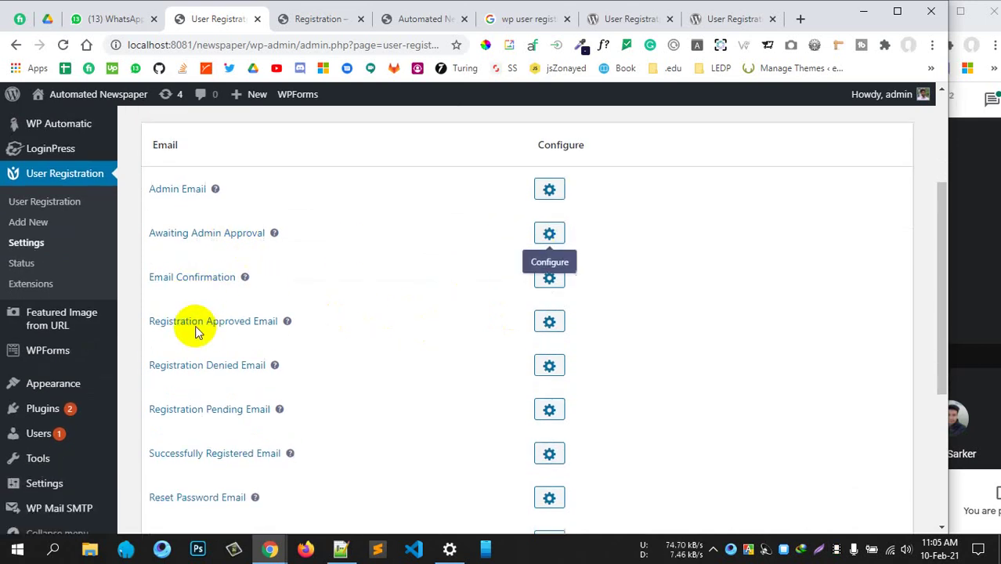
pyautogui.scroll(-2, 195, 325)
pyautogui.scroll(-2, 278, 384)
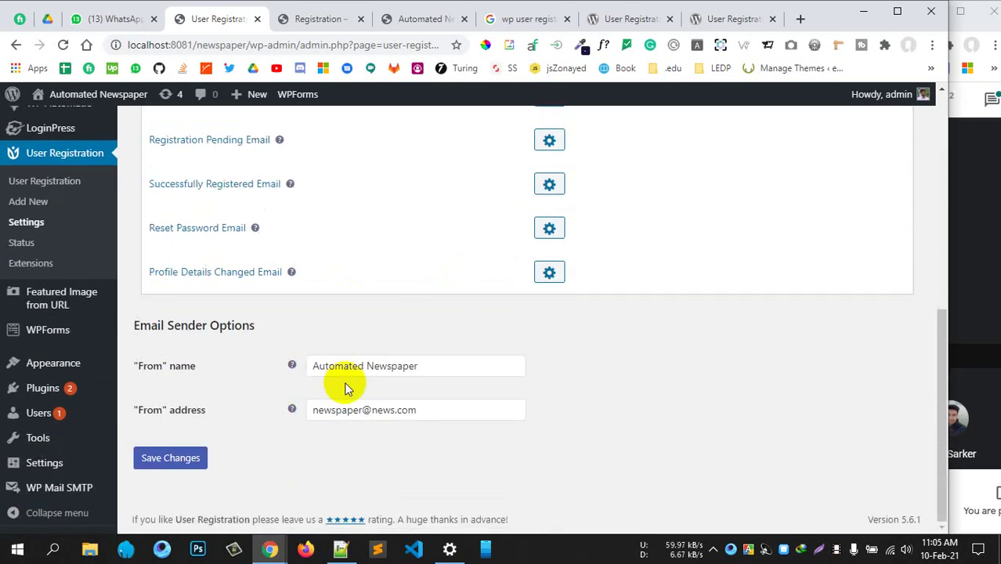
pyautogui.click(312, 417)
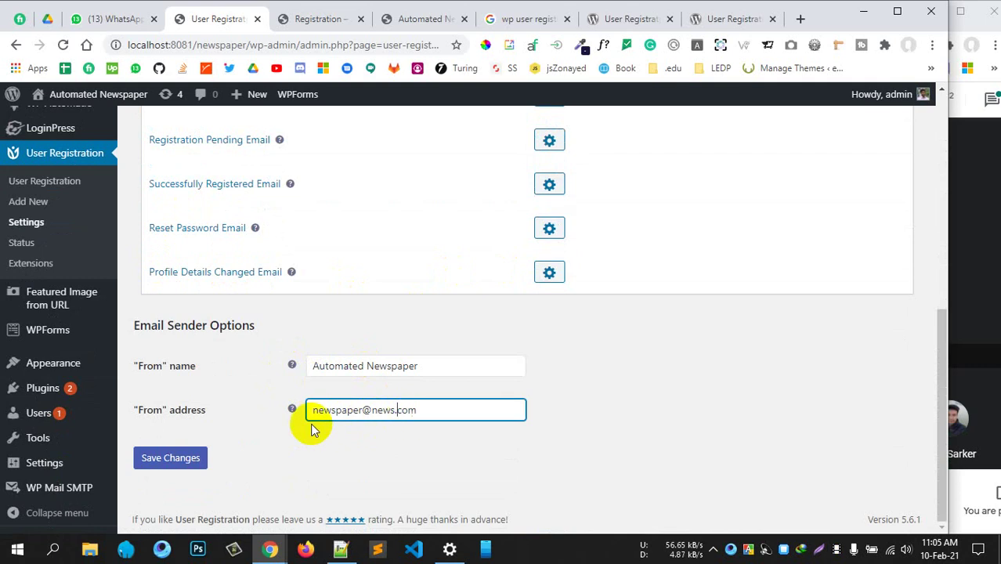
pyautogui.scroll(2, 174, 365)
pyautogui.scroll(-2, 222, 357)
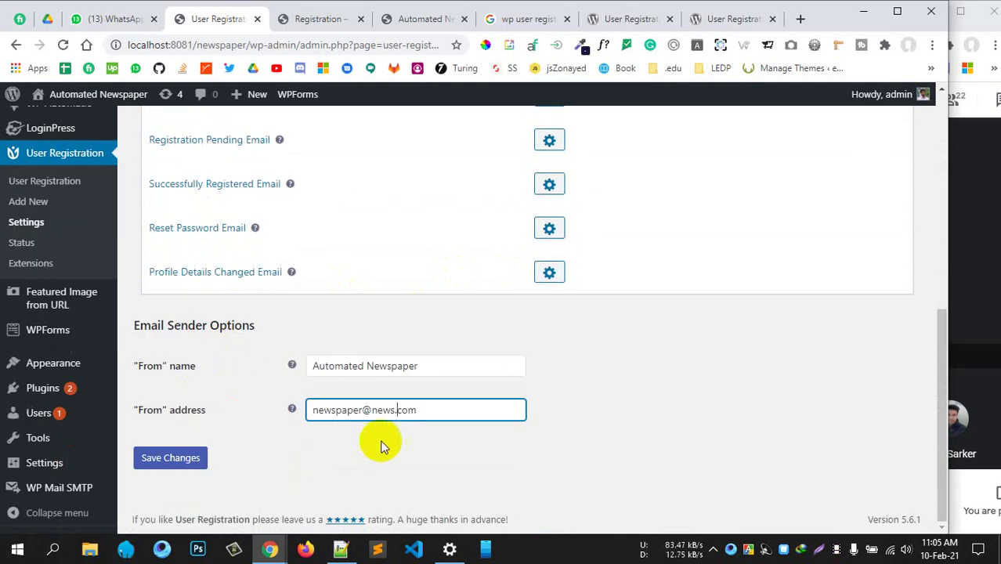
pyautogui.moveTo(431, 408); pyautogui.dragTo(323, 406)
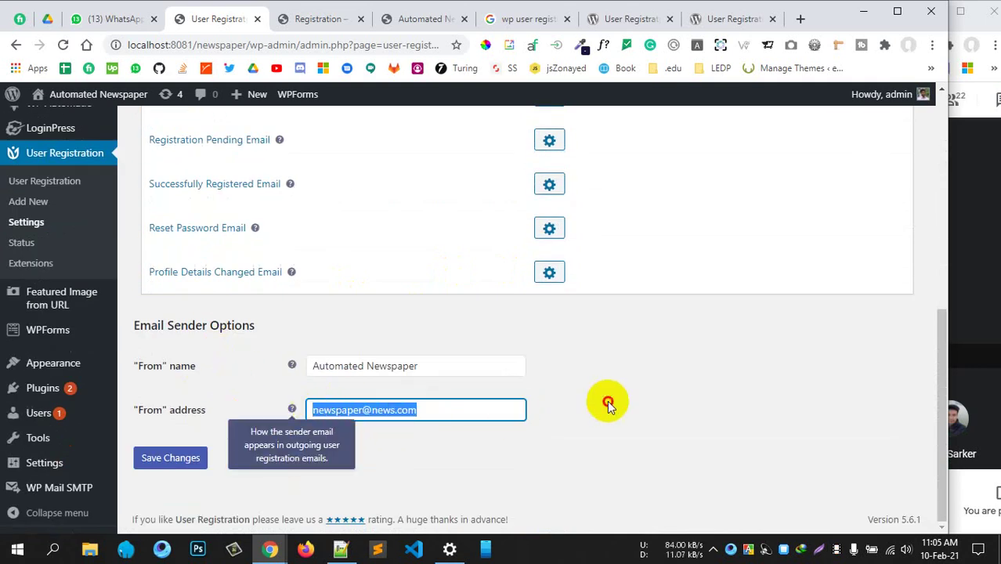
pyautogui.click(510, 408)
# Look over the remaining email options, then go to the site's Users list
pyautogui.scroll(5, 470, 411)
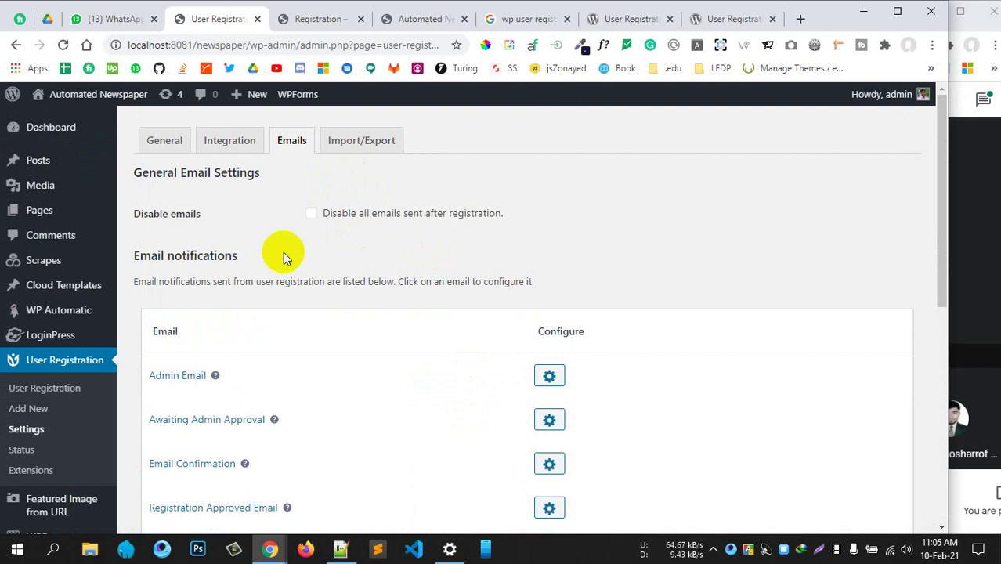
pyautogui.scroll(-4, 235, 391)
pyautogui.scroll(2, 368, 466)
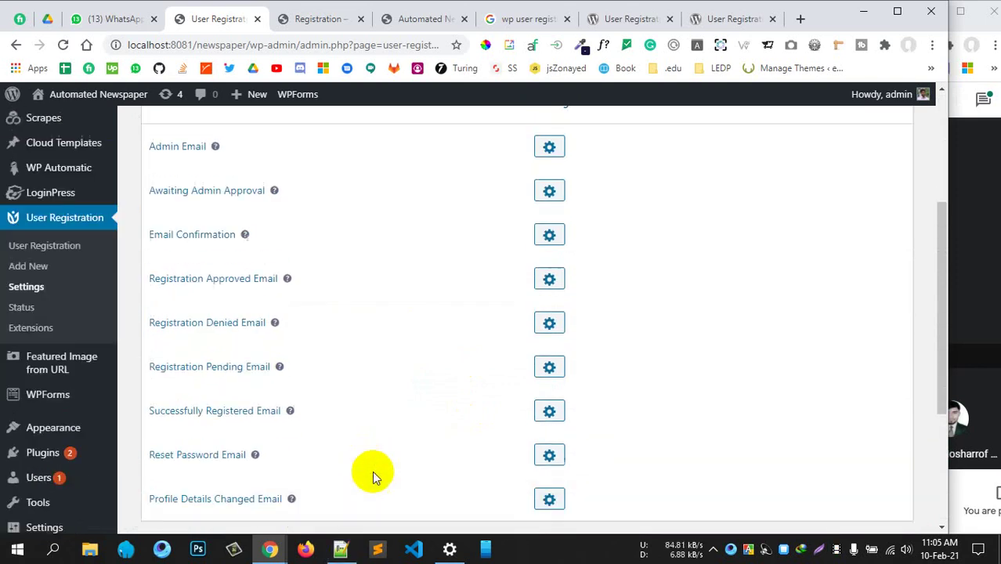
pyautogui.scroll(2, 329, 372)
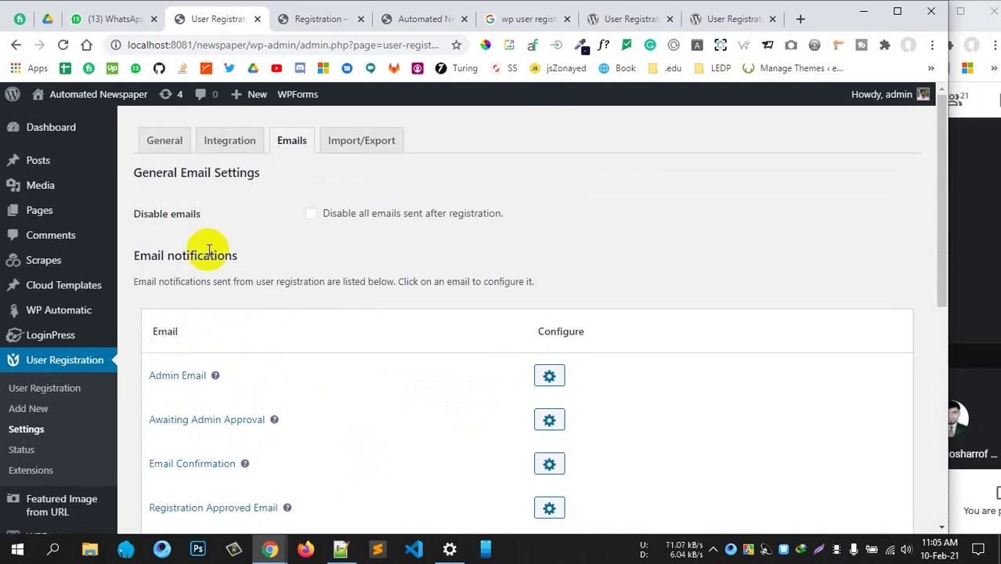
pyautogui.scroll(-3, 264, 369)
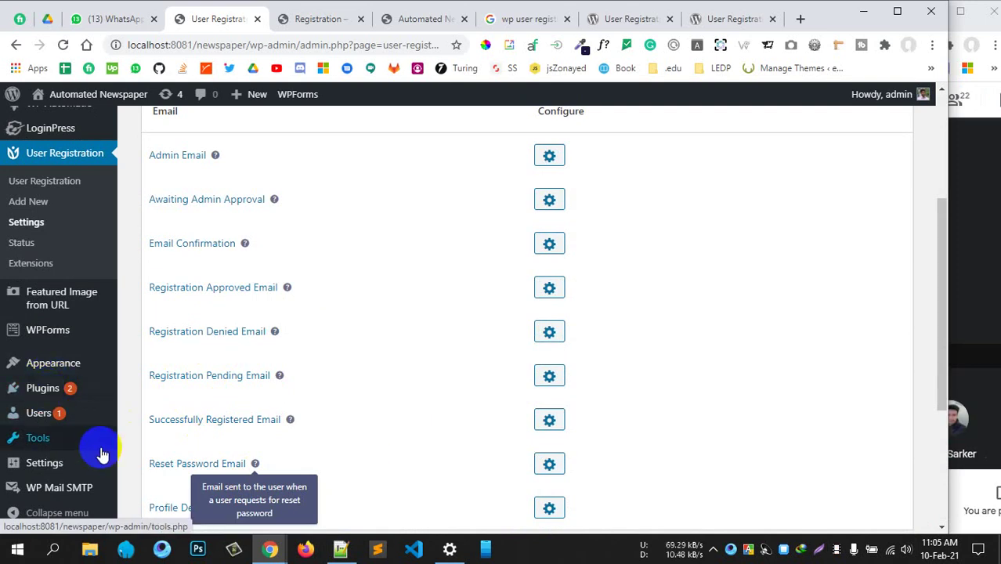
pyautogui.scroll(-2, 744, 403)
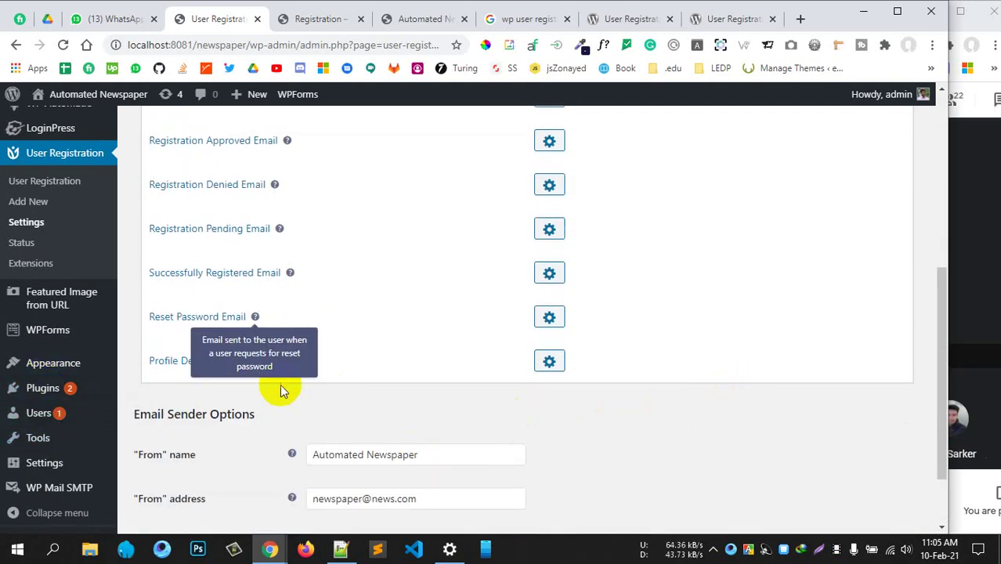
pyautogui.moveTo(60, 415)
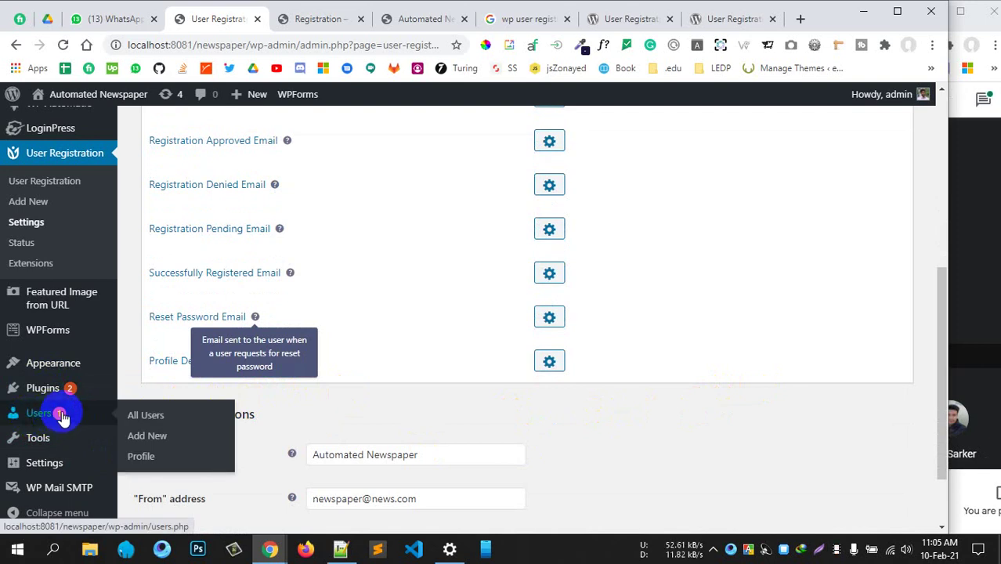
pyautogui.click(61, 417)
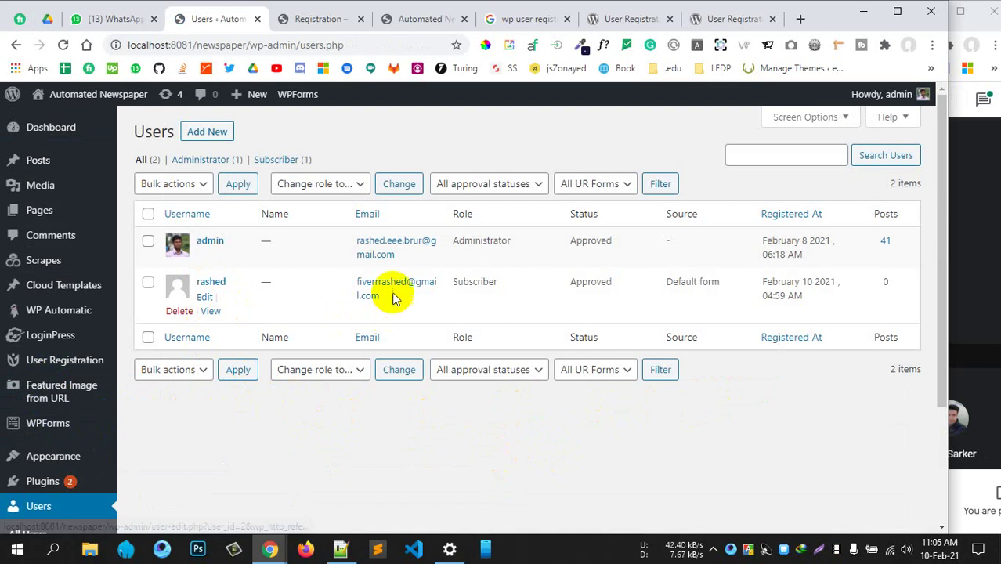
pyautogui.moveTo(508, 287); pyautogui.dragTo(445, 285)
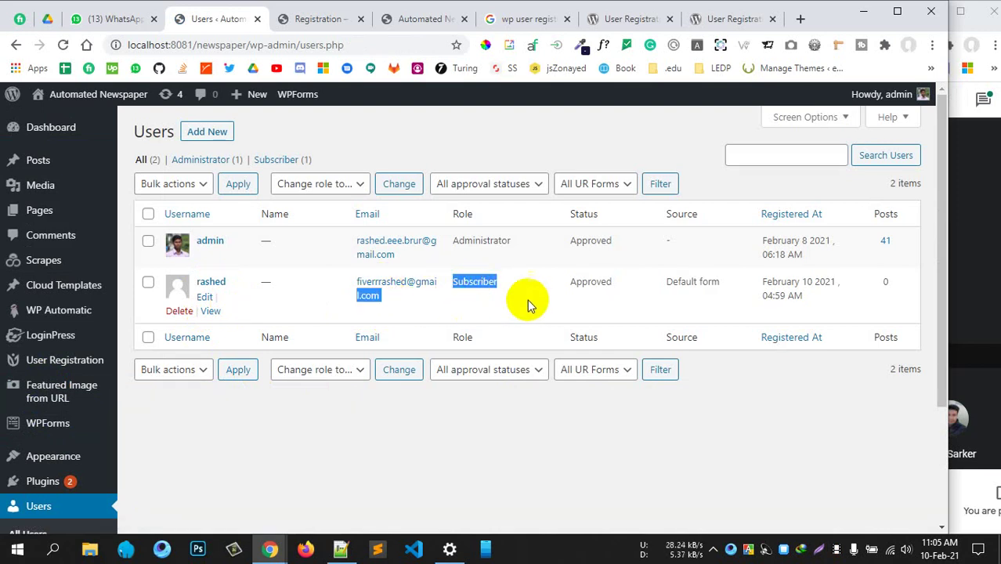
pyautogui.moveTo(623, 283); pyautogui.dragTo(569, 281)
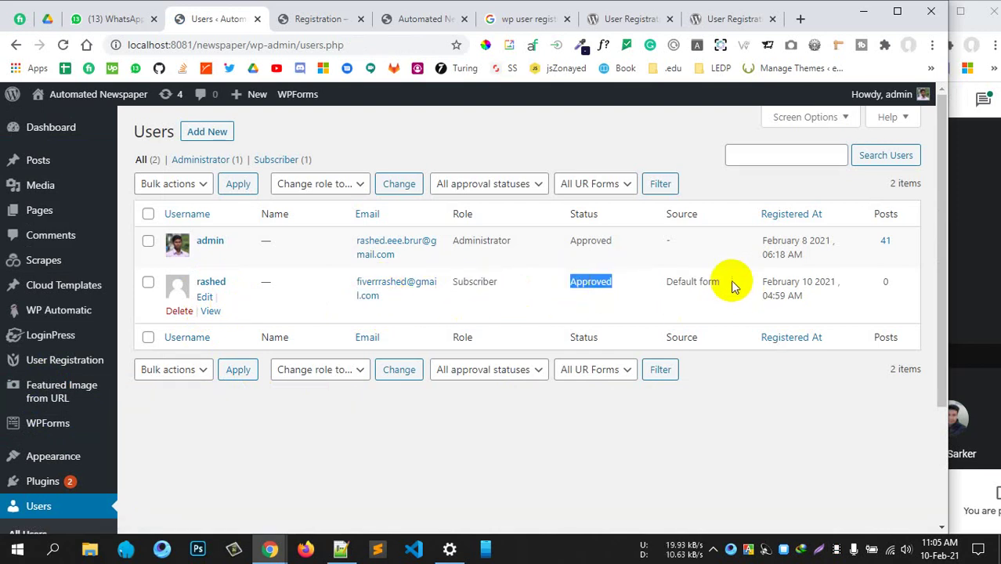
pyautogui.moveTo(725, 282); pyautogui.dragTo(669, 282)
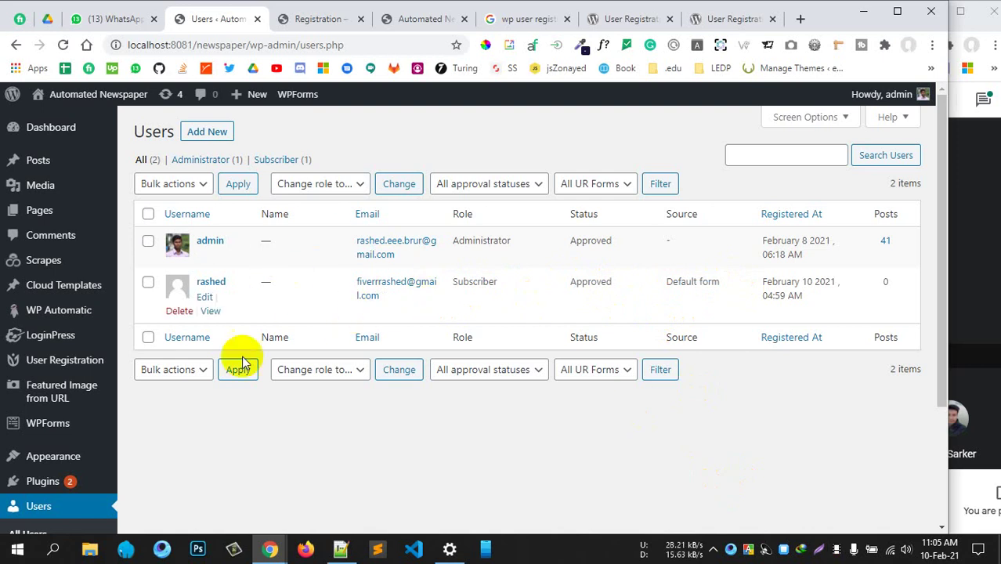
pyautogui.scroll(-3, 141, 438)
pyautogui.scroll(3, 161, 386)
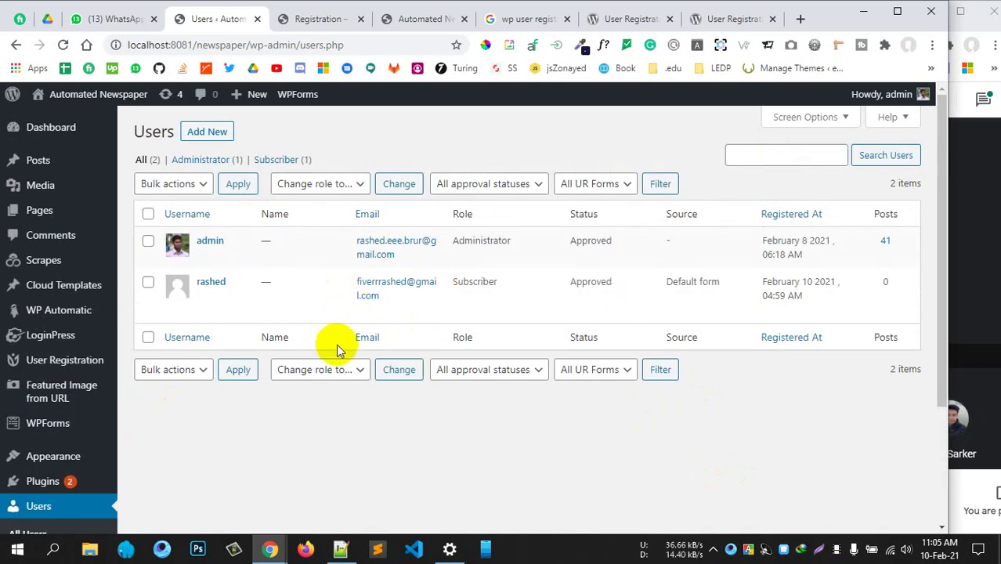
pyautogui.click(347, 186)
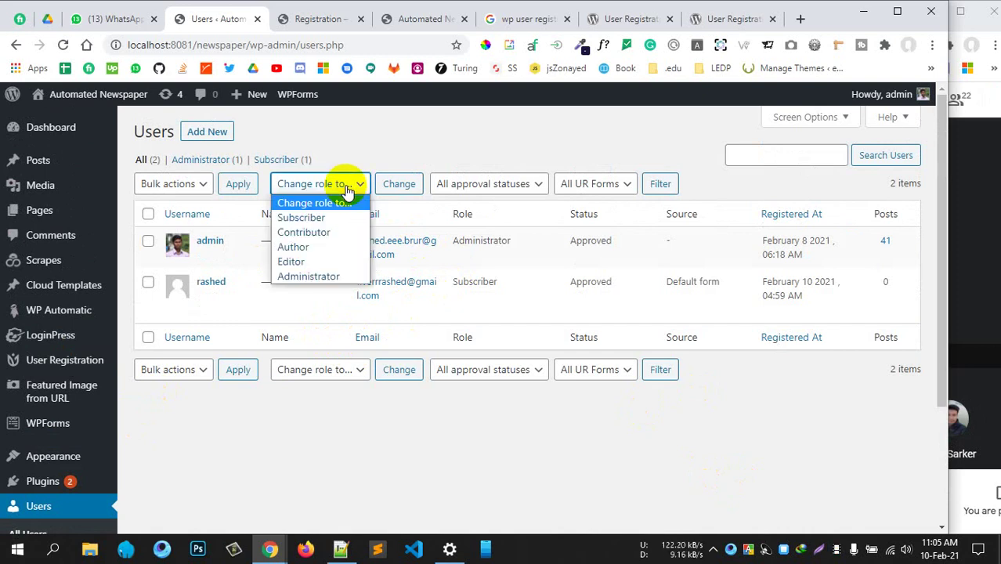
pyautogui.click(347, 186)
pyautogui.click(347, 186)
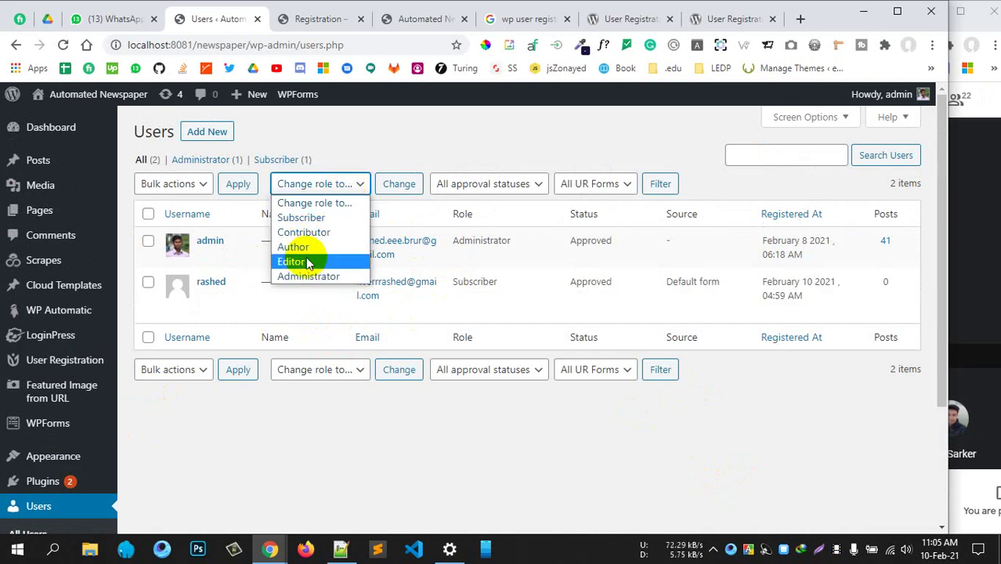
pyautogui.click(309, 217)
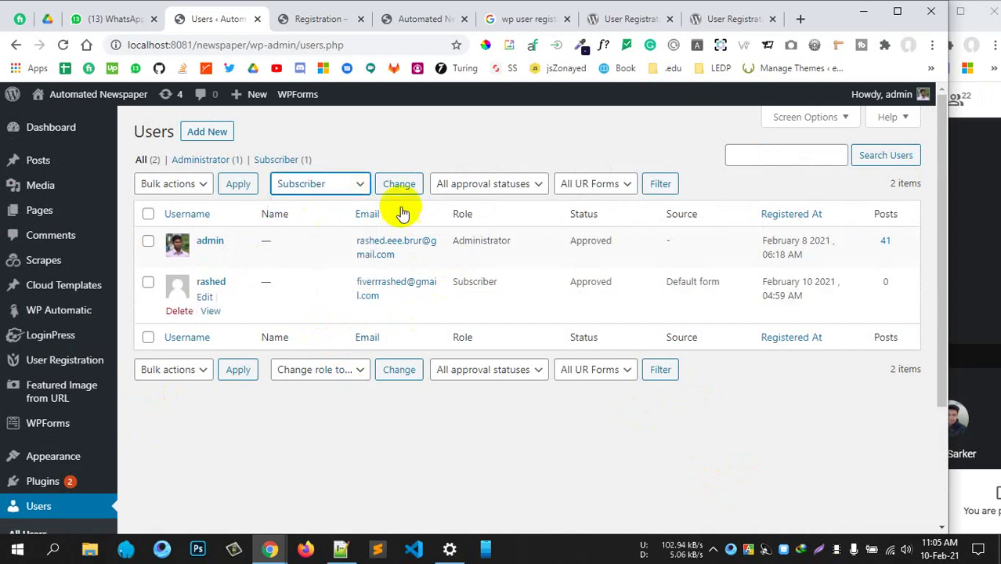
pyautogui.click(658, 185)
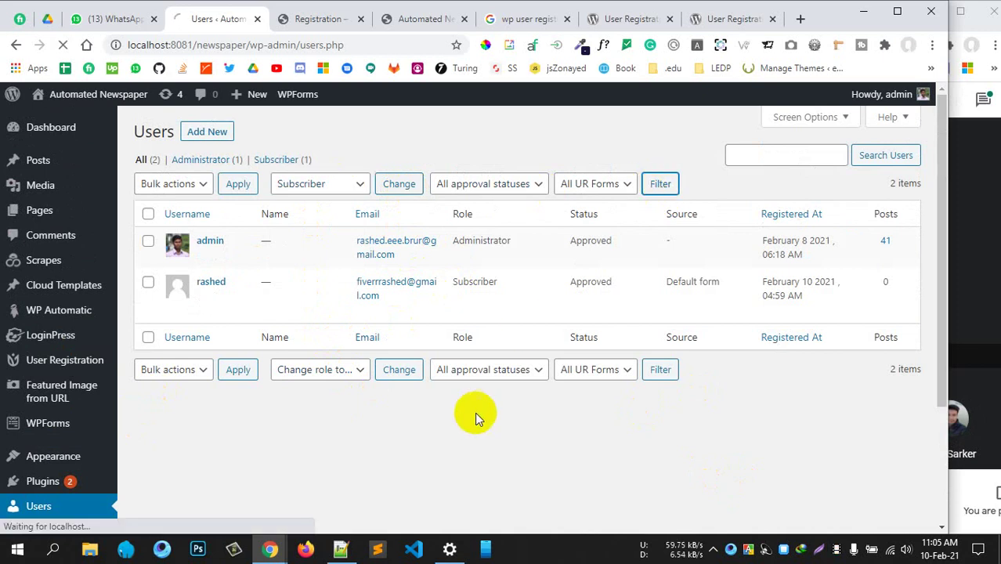
pyautogui.scroll(-2, 475, 414)
pyautogui.scroll(2, 475, 418)
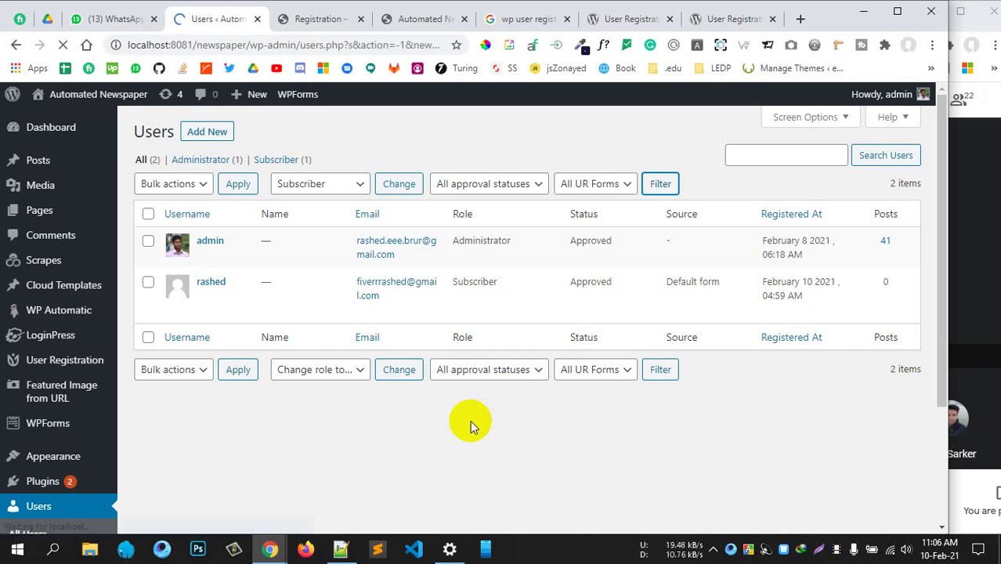
pyautogui.click(400, 369)
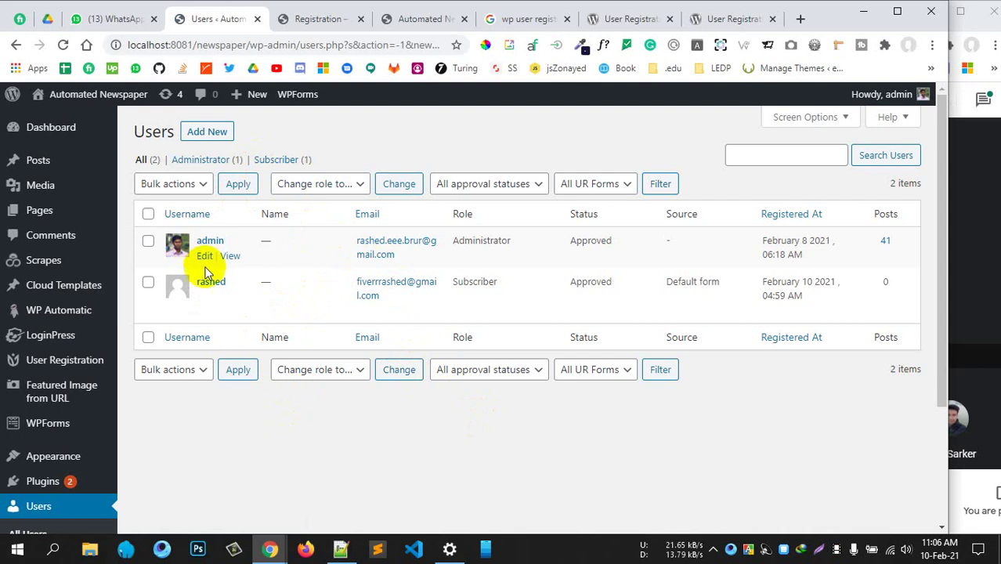
pyautogui.click(323, 183)
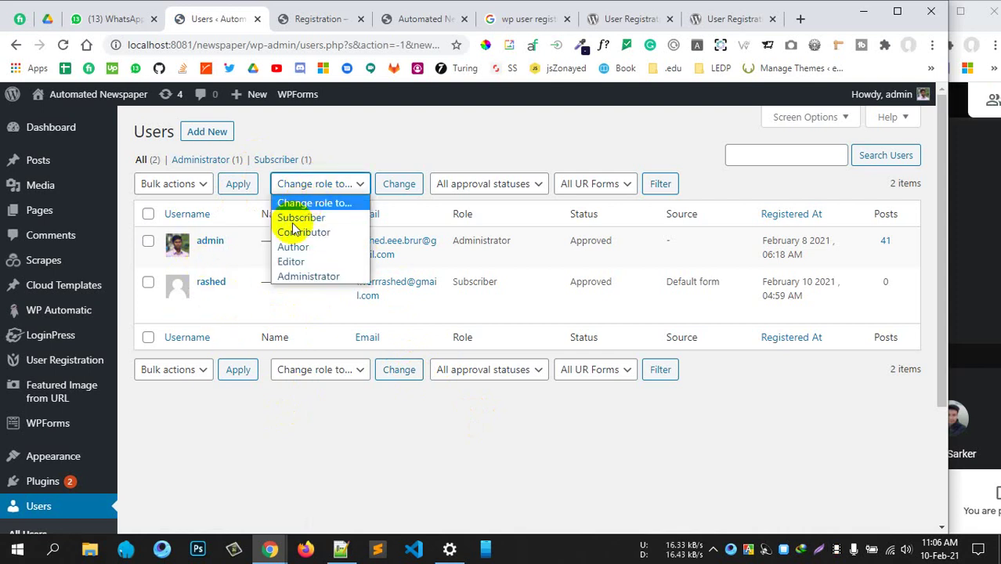
pyautogui.click(409, 133)
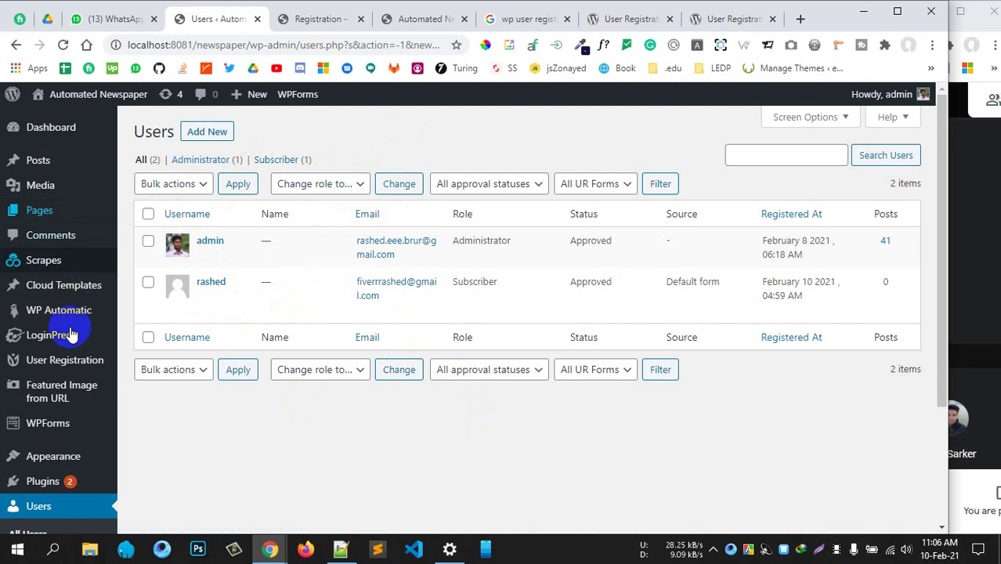
pyautogui.moveTo(48, 208)
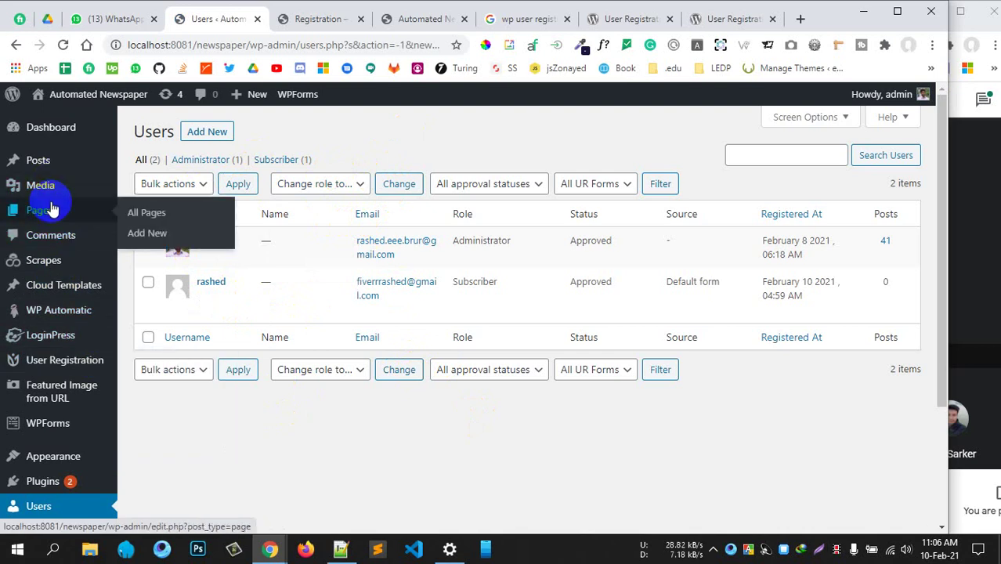
# Go to All Pages and close the Registration page and Automated Newspaper site tabs
pyautogui.click(134, 222)
pyautogui.click(319, 20)
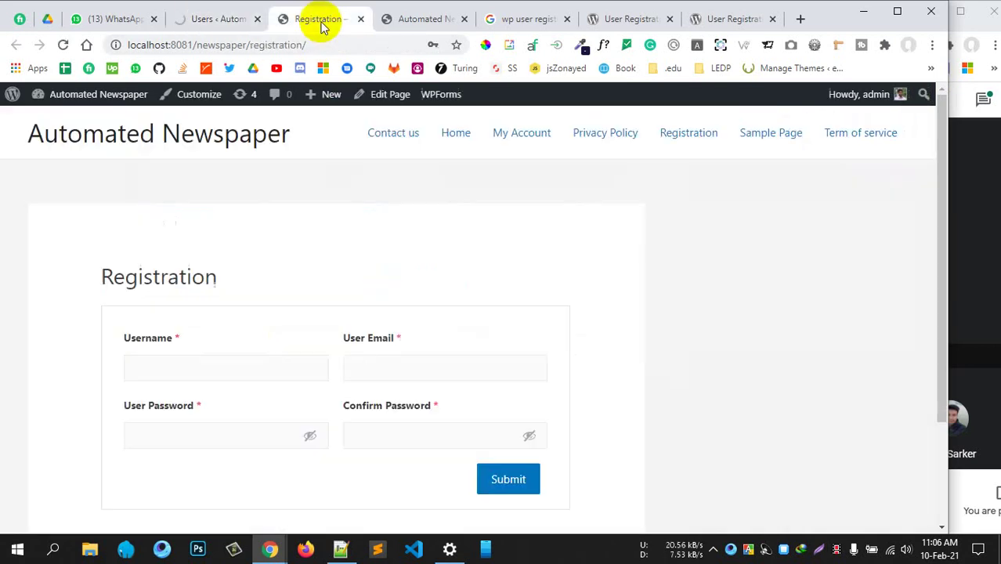
pyautogui.click(360, 20)
pyautogui.click(361, 21)
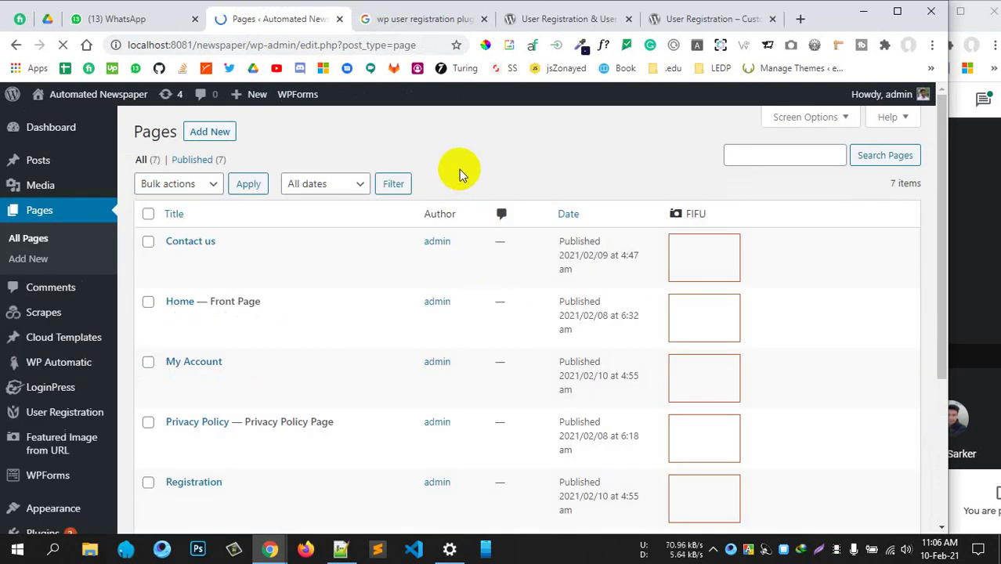
# Open the My Account and Registration page editors in new background tabs
pyautogui.scroll(-1, 182, 297)
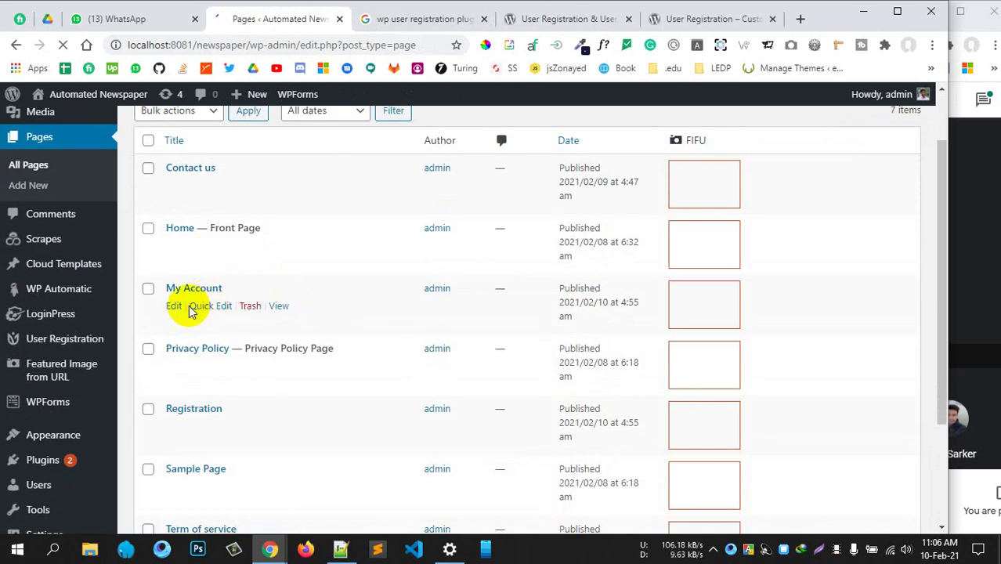
pyautogui.keyDown('ctrl'); pyautogui.click(175, 305); pyautogui.keyUp('ctrl')
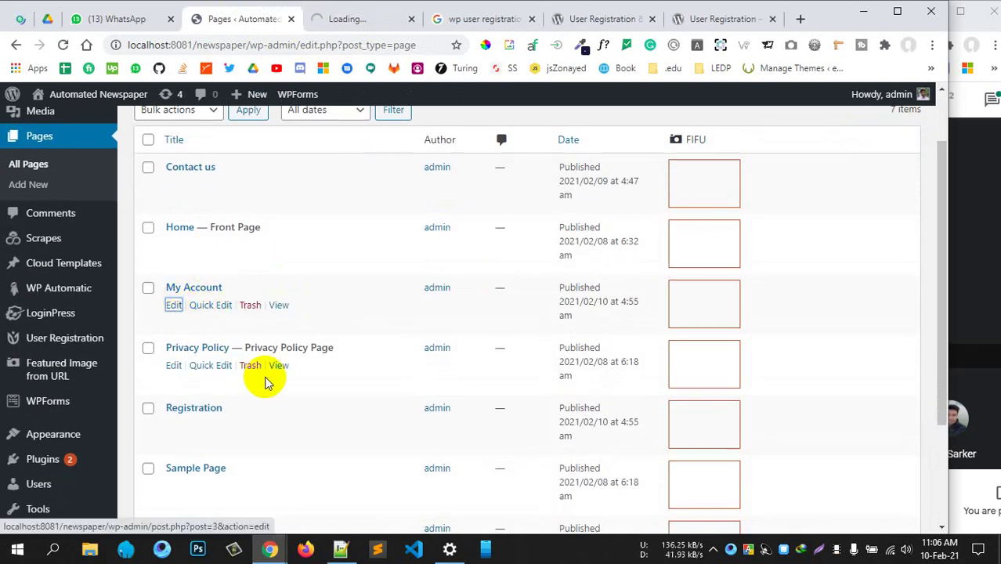
pyautogui.scroll(-2, 264, 380)
pyautogui.keyDown('ctrl'); pyautogui.click(175, 282); pyautogui.keyUp('ctrl')
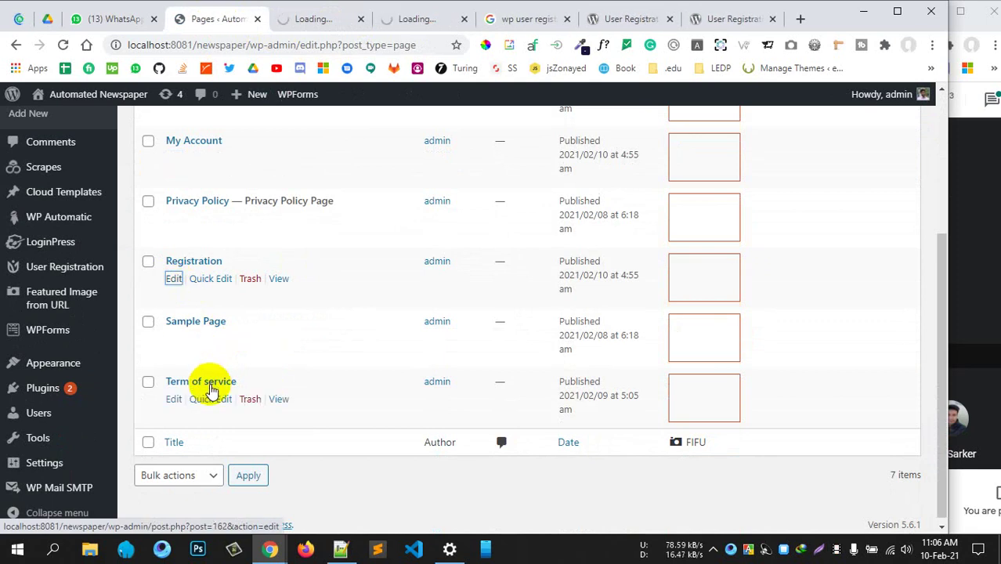
pyautogui.scroll(2, 188, 274)
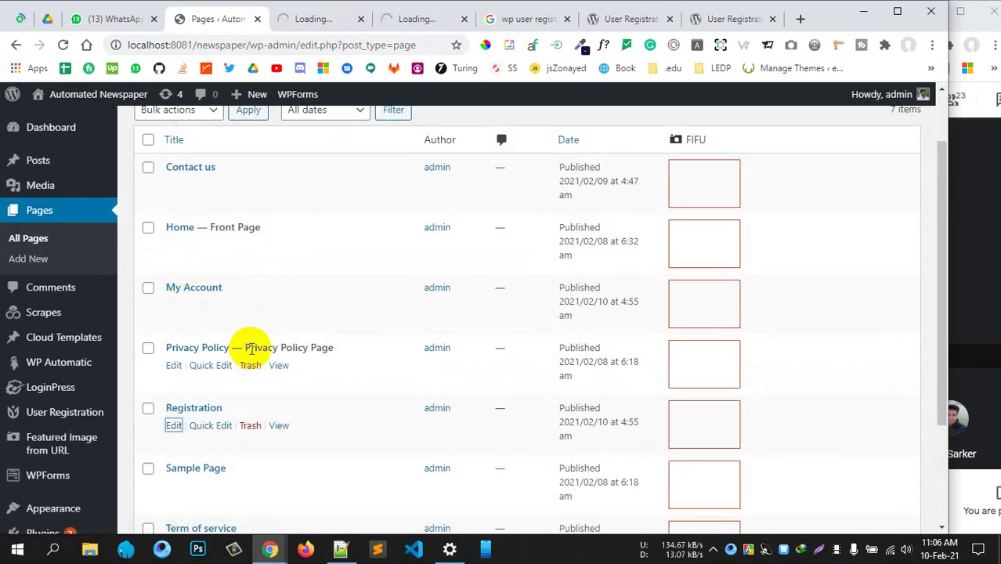
pyautogui.scroll(-2, 250, 349)
pyautogui.scroll(3, 244, 356)
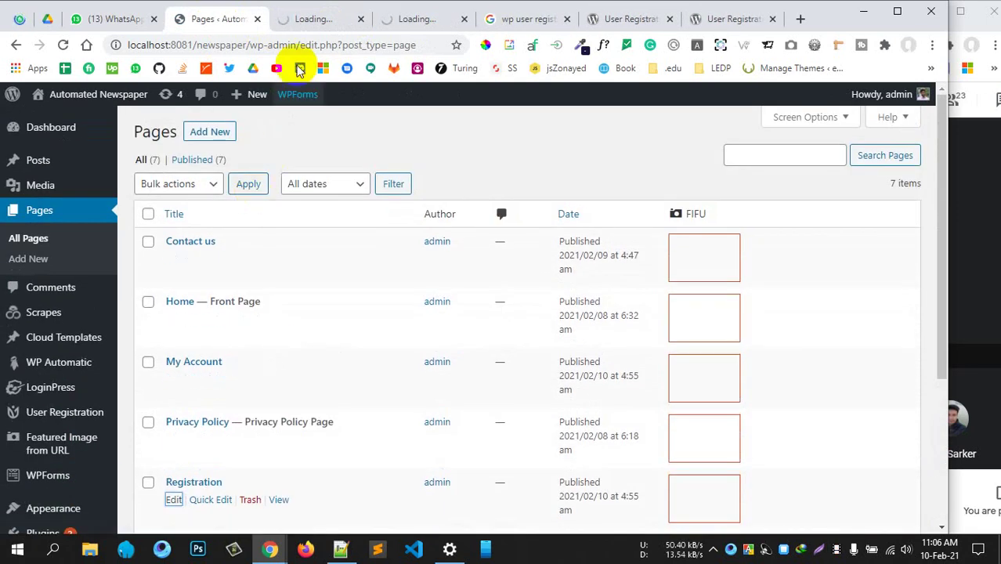
pyautogui.click(313, 17)
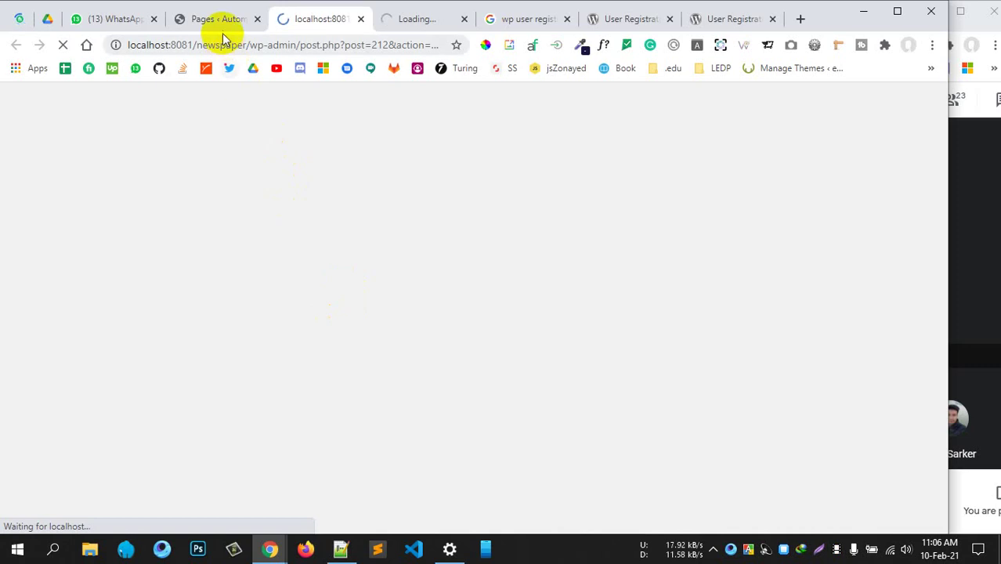
pyautogui.click(220, 20)
pyautogui.scroll(-1, 47, 485)
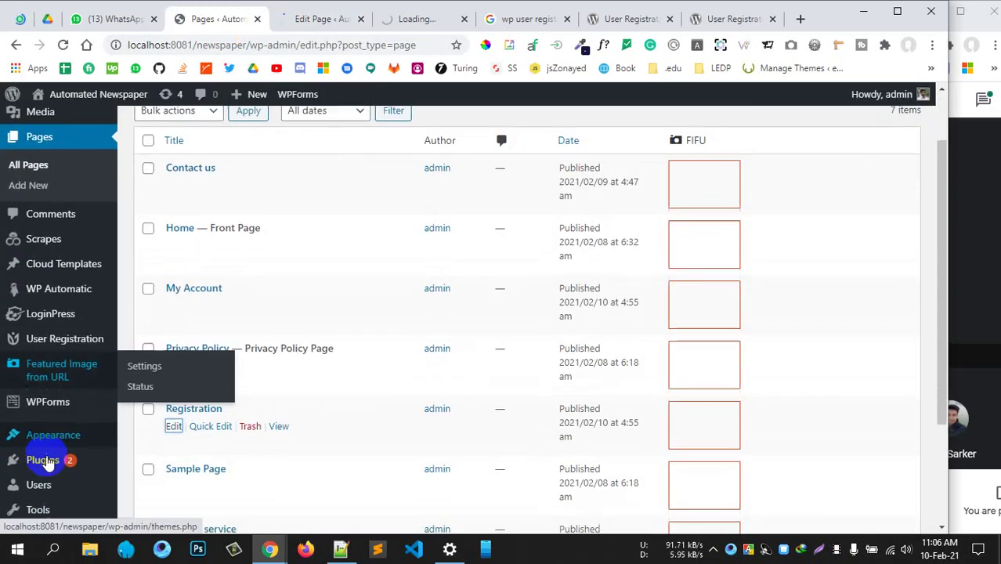
pyautogui.moveTo(64, 344)
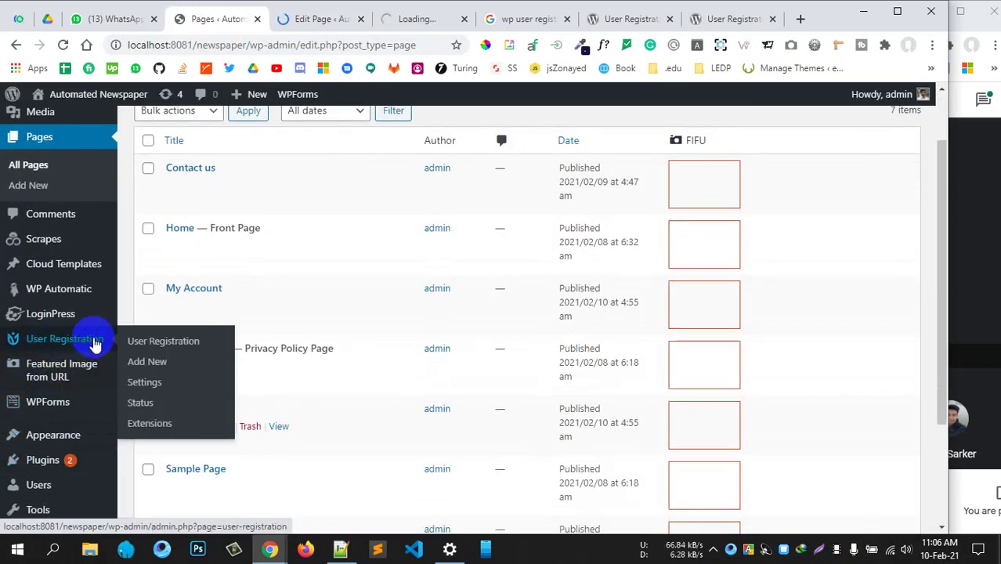
pyautogui.scroll(2, 309, 371)
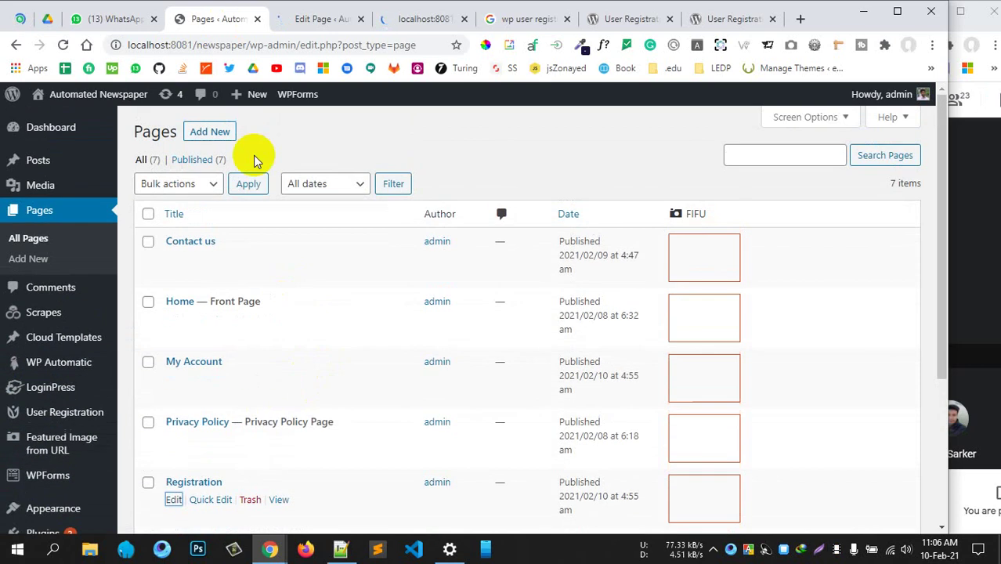
# View the My Account editor's [user_registration_my_account] shortcode, then bring up the private window's My Account page
pyautogui.click(316, 24)
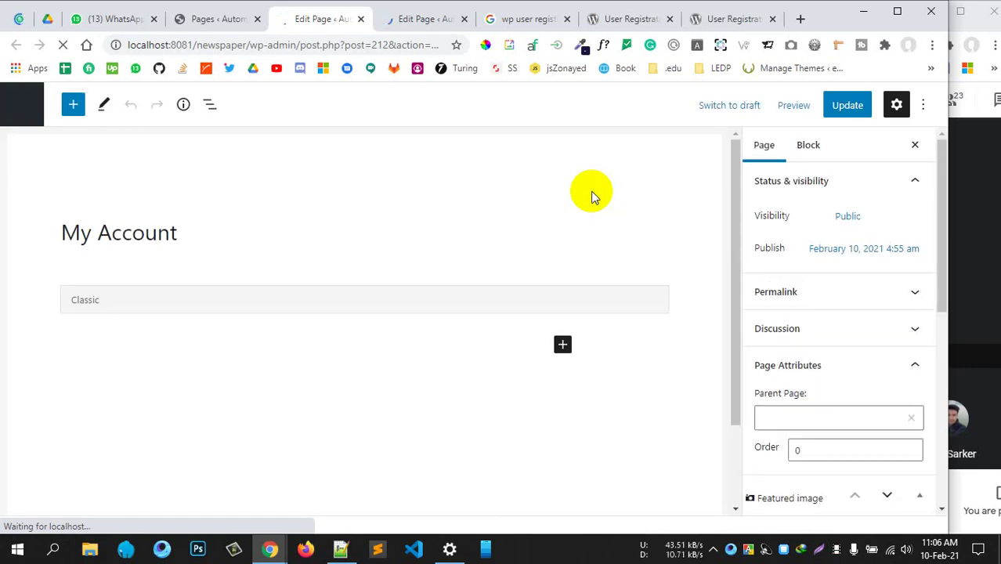
pyautogui.scroll(-2, 568, 191)
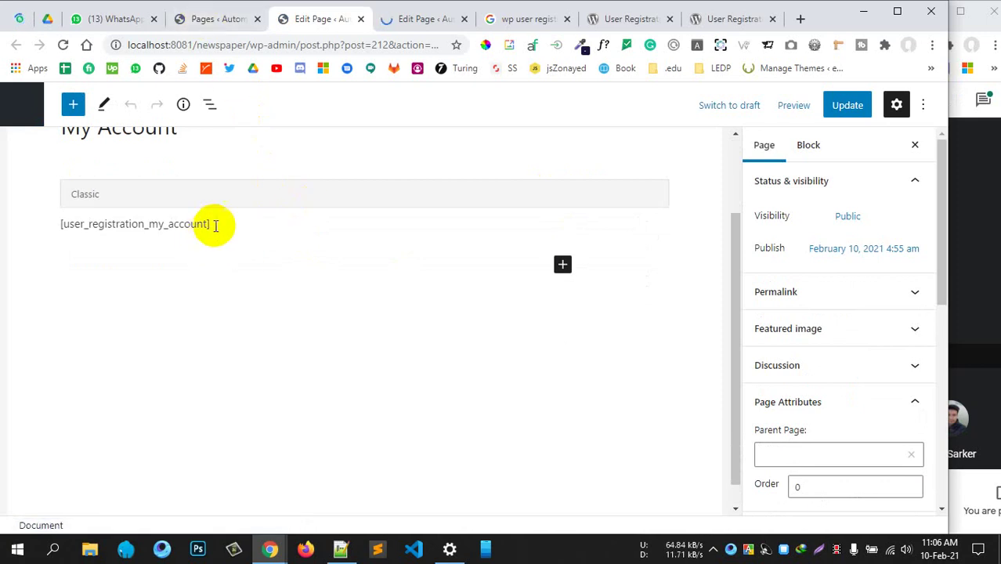
pyautogui.click(205, 19)
pyautogui.click(296, 28)
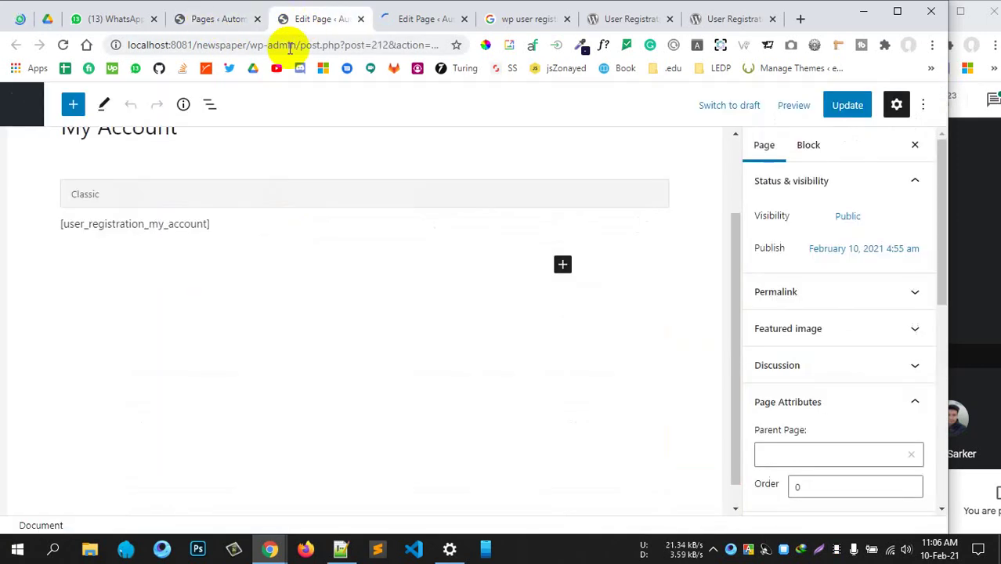
pyautogui.moveTo(270, 548)
pyautogui.click(468, 482)
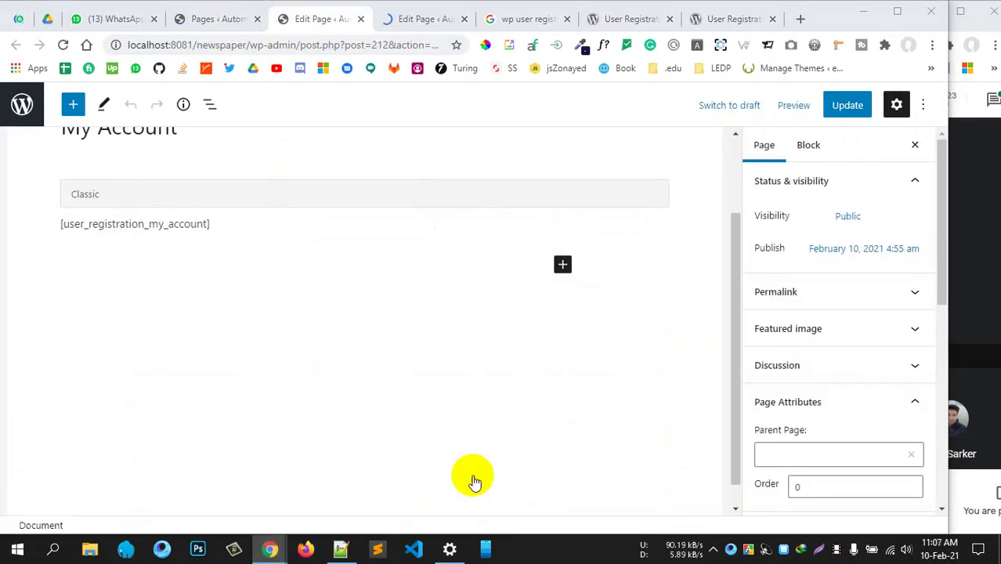
pyautogui.scroll(-1, 568, 277)
# Log the subscriber out from the My Account page and confirm the logout
pyautogui.scroll(-1, 574, 262)
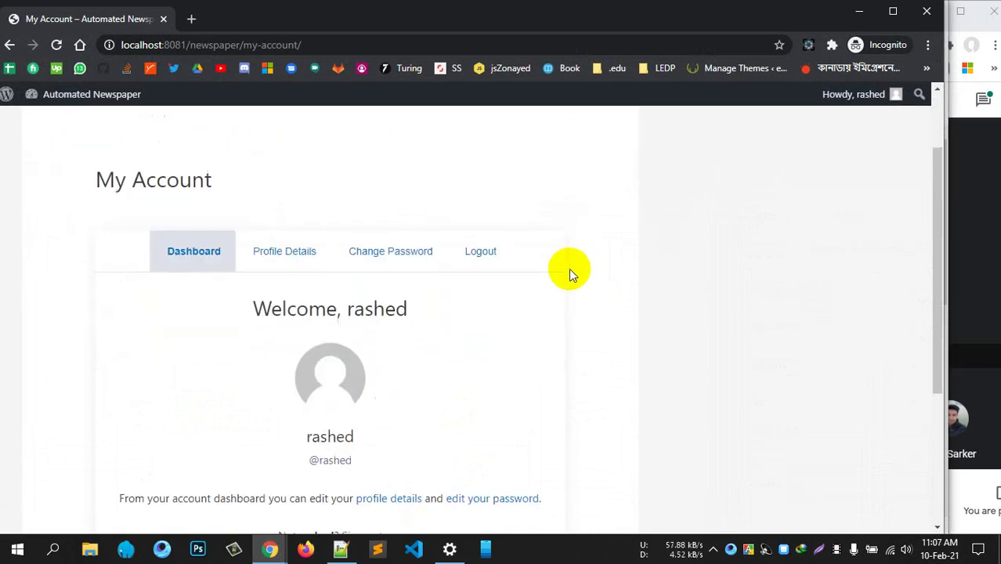
pyautogui.click(486, 198)
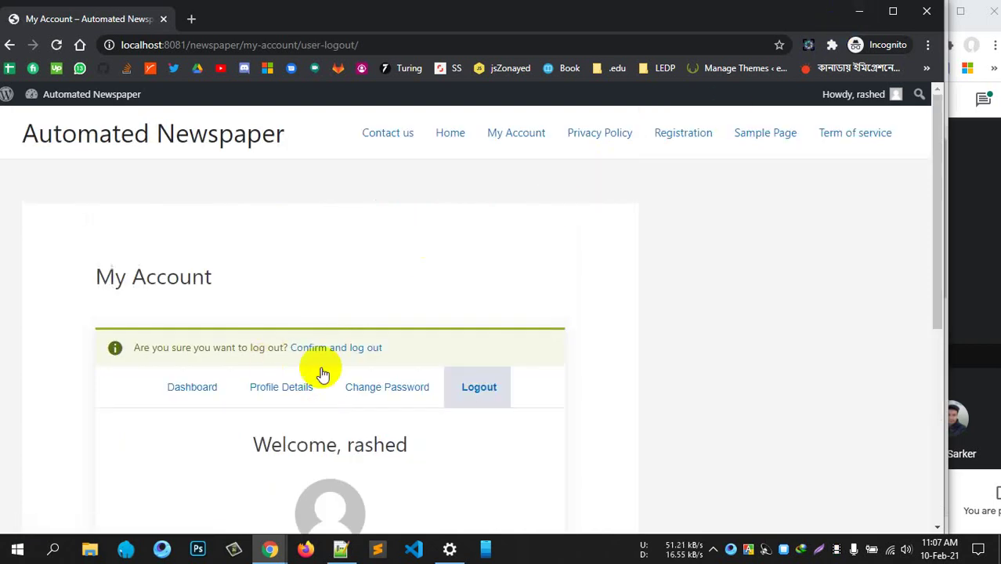
pyautogui.click(361, 348)
# Hide the private window and review the User Registration general settings, then visit Extensions and the forms list
pyautogui.click(859, 11)
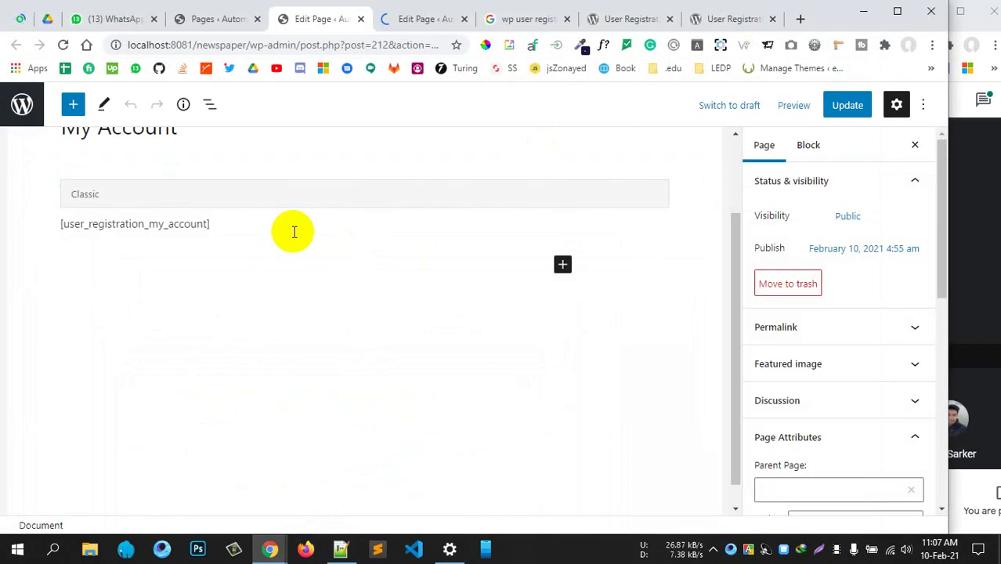
pyautogui.click(222, 20)
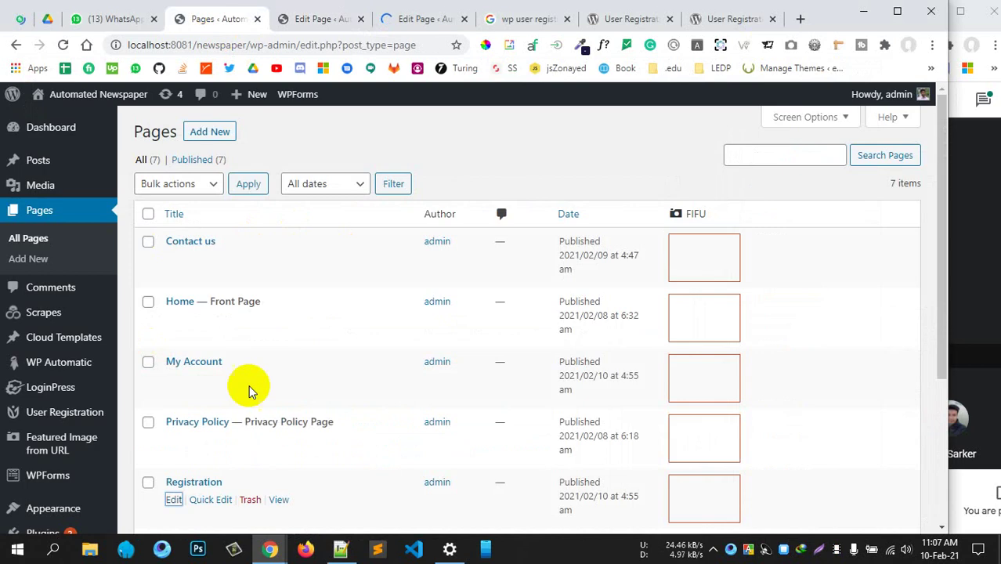
pyautogui.scroll(-1, 251, 386)
pyautogui.scroll(-3, 258, 387)
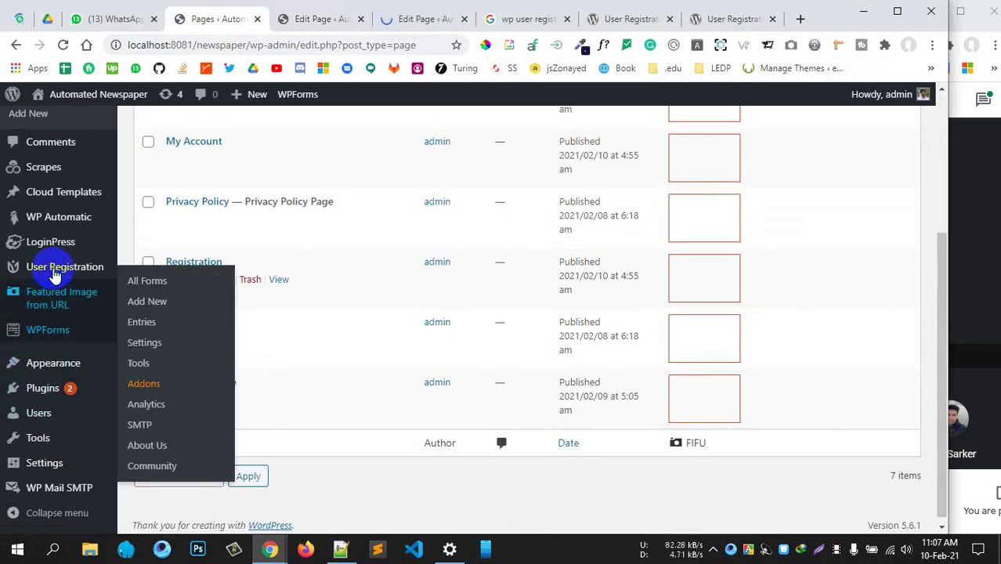
pyautogui.moveTo(52, 269)
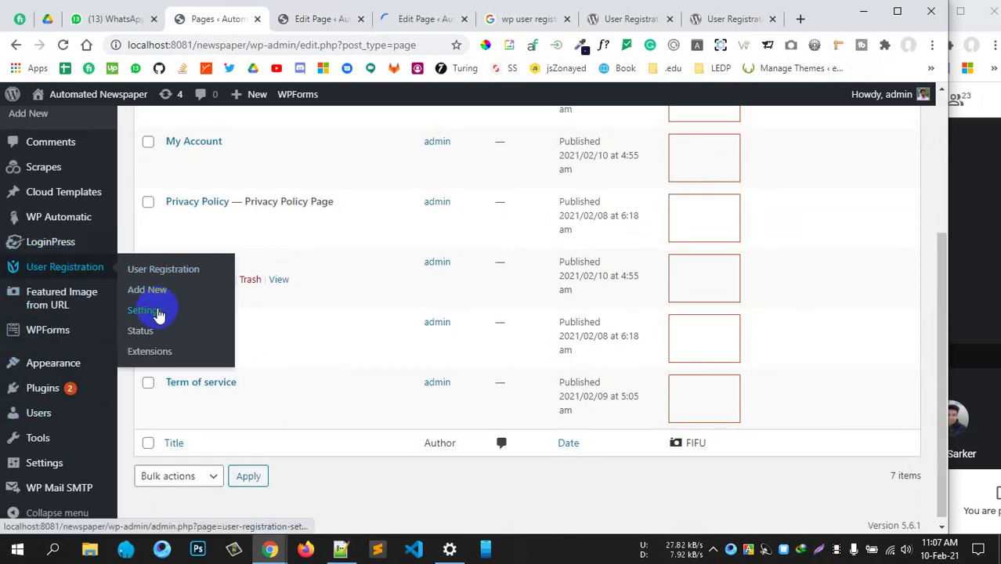
pyautogui.click(156, 310)
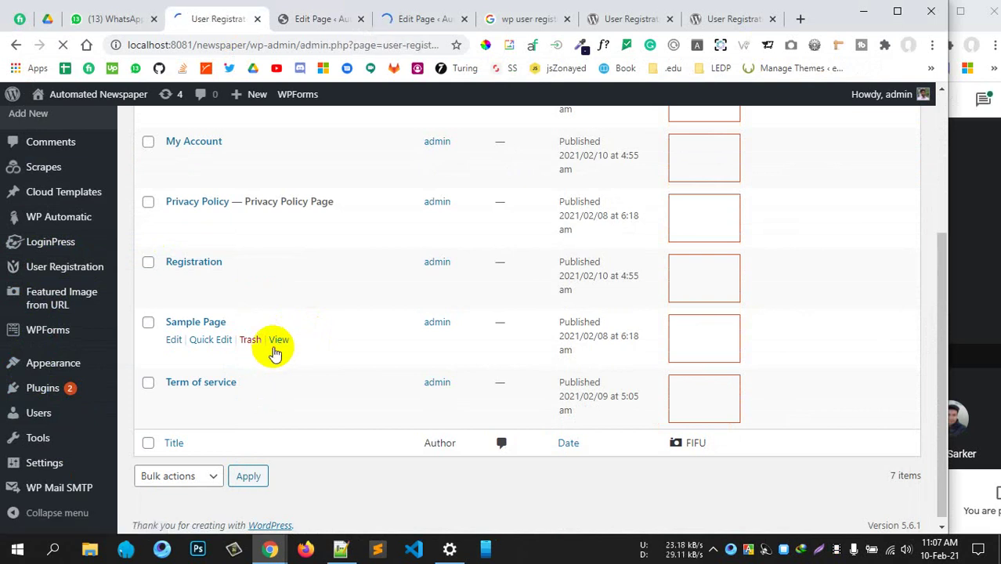
pyautogui.scroll(-6, 269, 352)
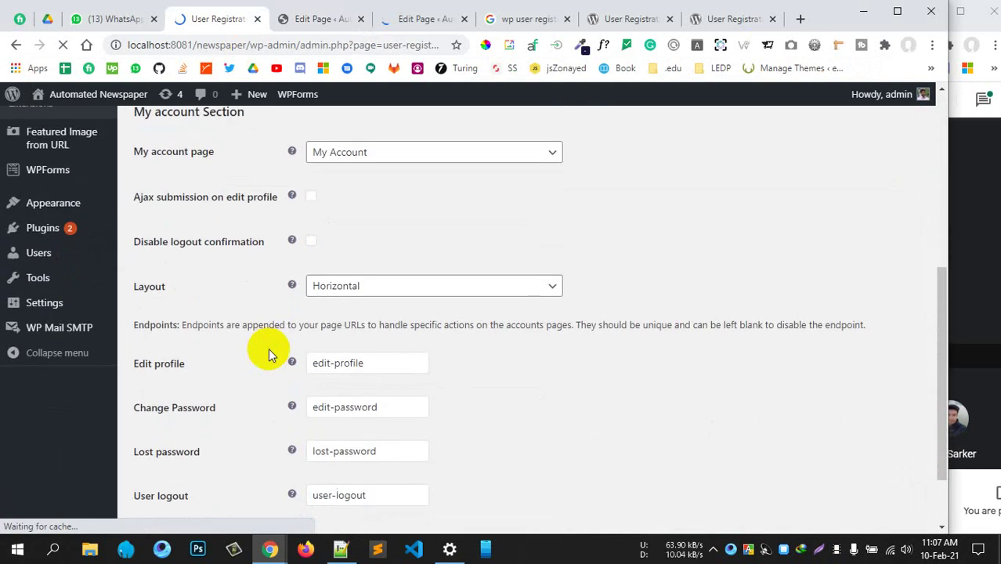
pyautogui.scroll(3, 264, 353)
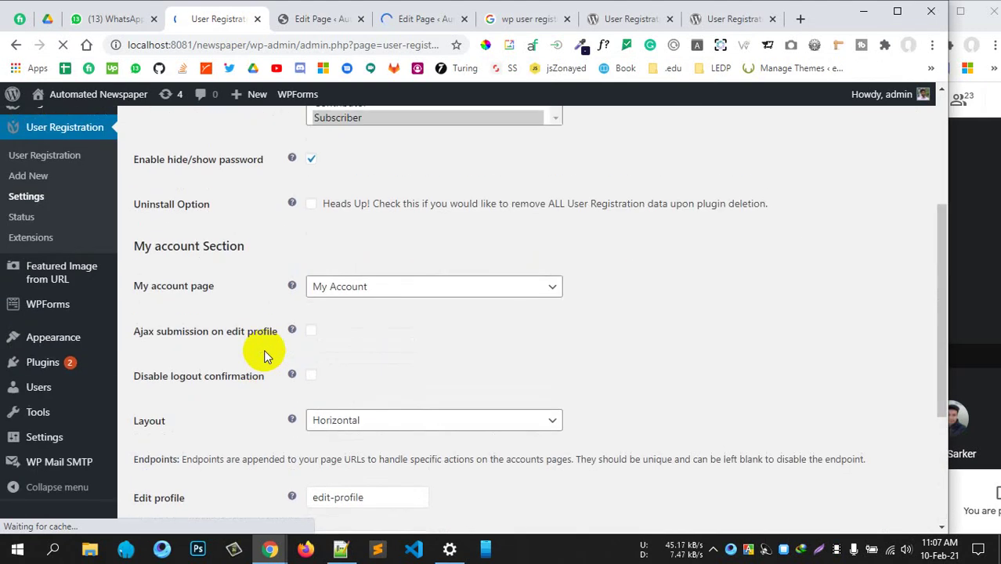
pyautogui.scroll(-3, 264, 353)
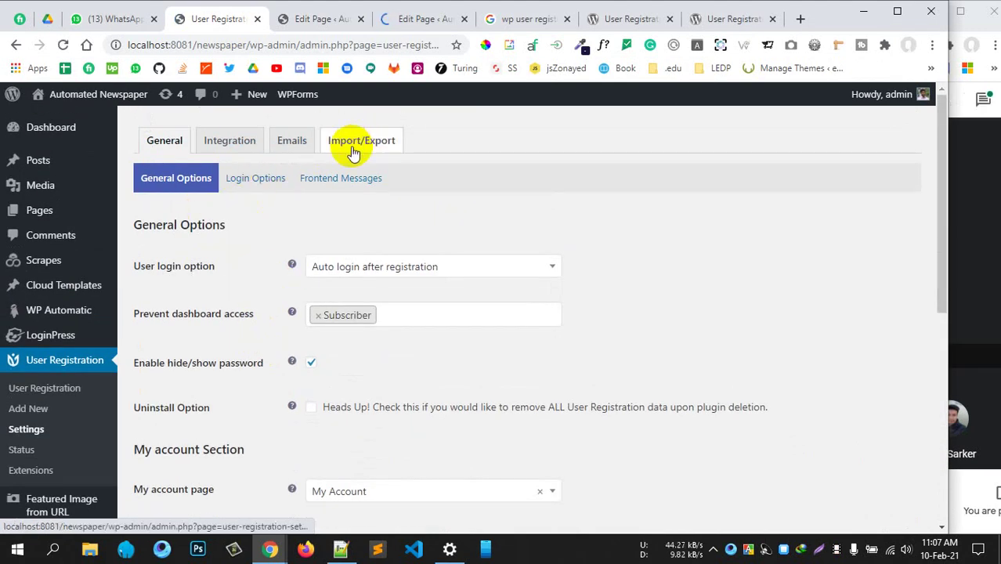
pyautogui.click(28, 468)
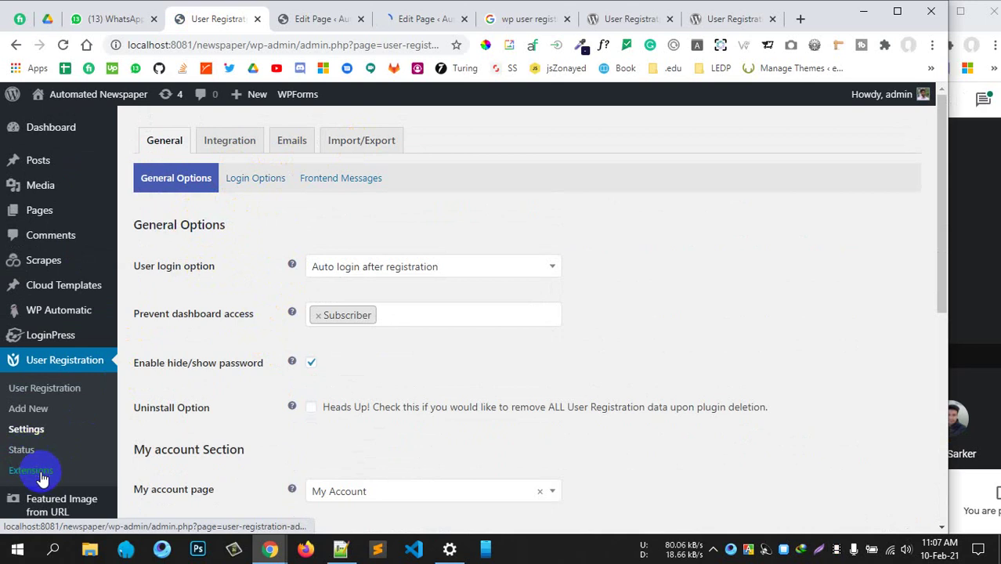
pyautogui.click(89, 391)
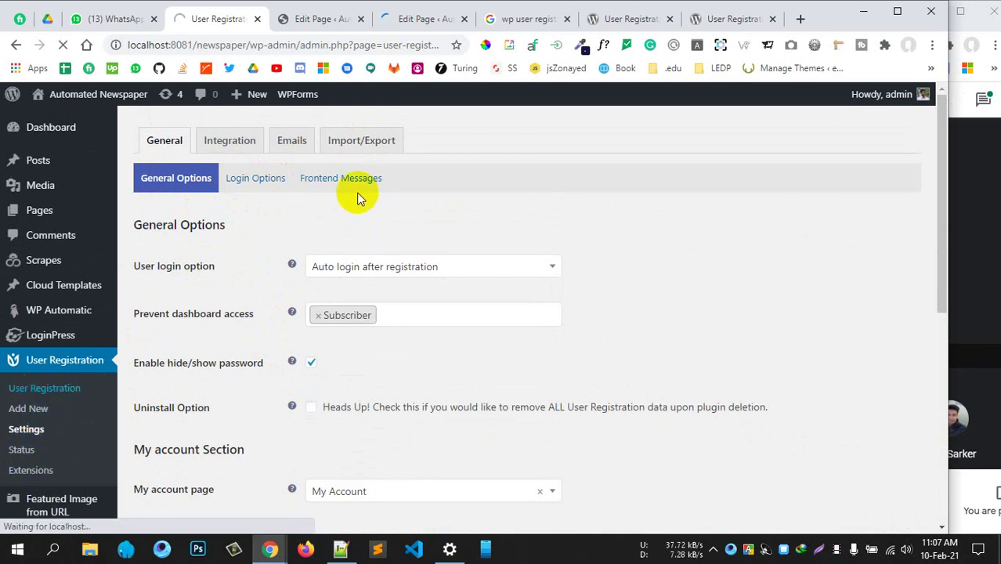
# Select the [user_registration_my_account] shortcode in the My Account editor, then return to the forms list
pyautogui.click(316, 19)
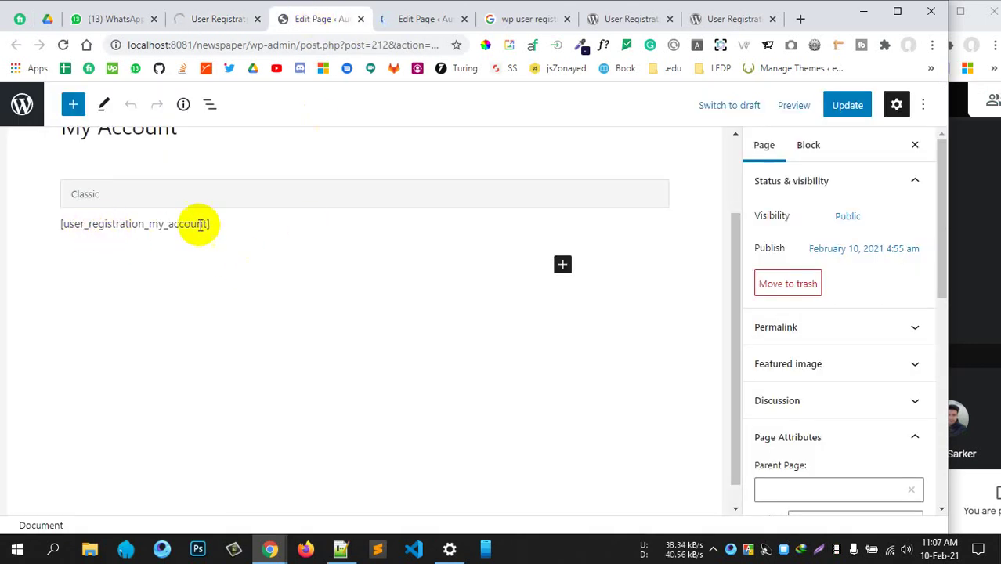
pyautogui.moveTo(214, 226); pyautogui.dragTo(55, 223)
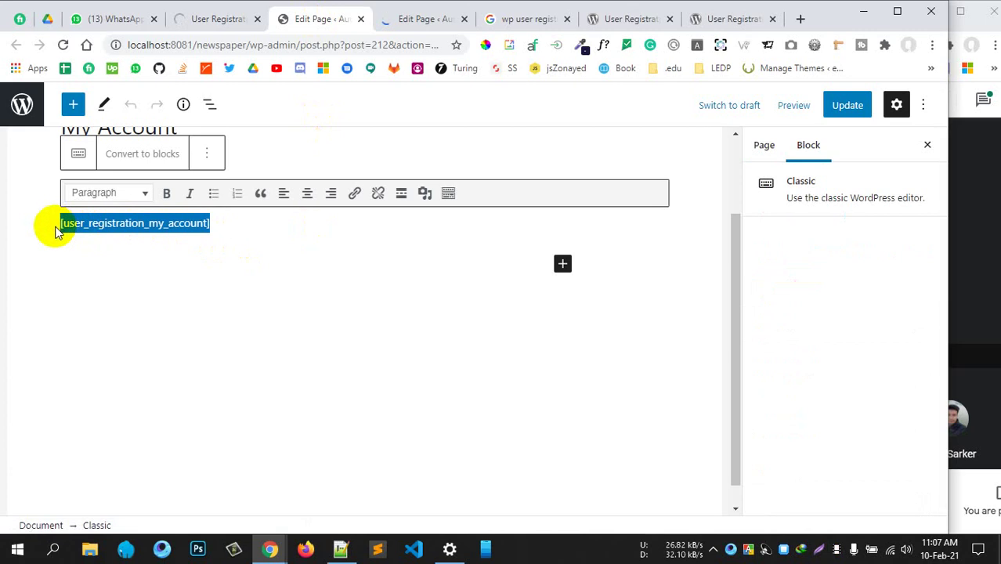
pyautogui.click(127, 156)
pyautogui.moveTo(189, 222); pyautogui.dragTo(58, 222)
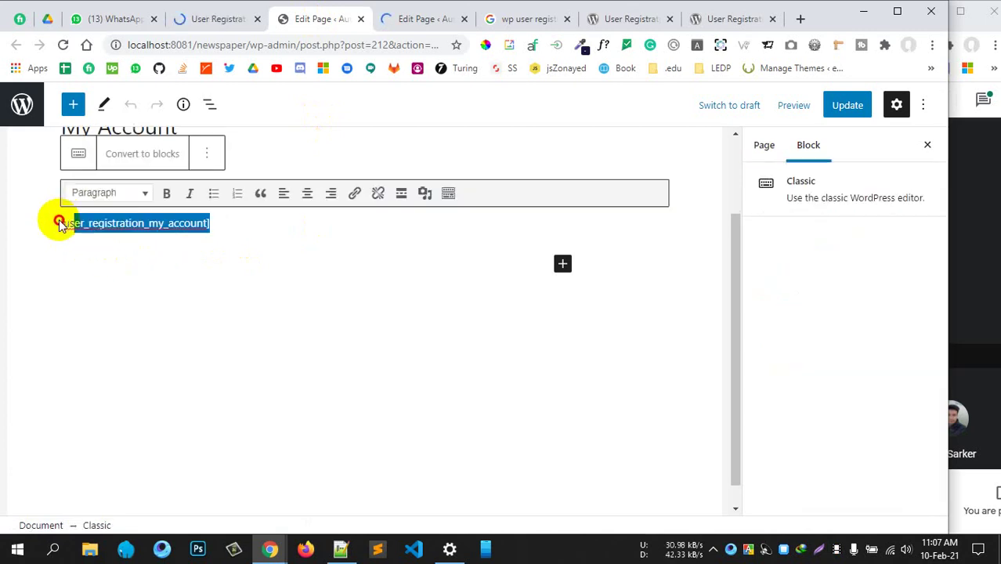
pyautogui.click(254, 250)
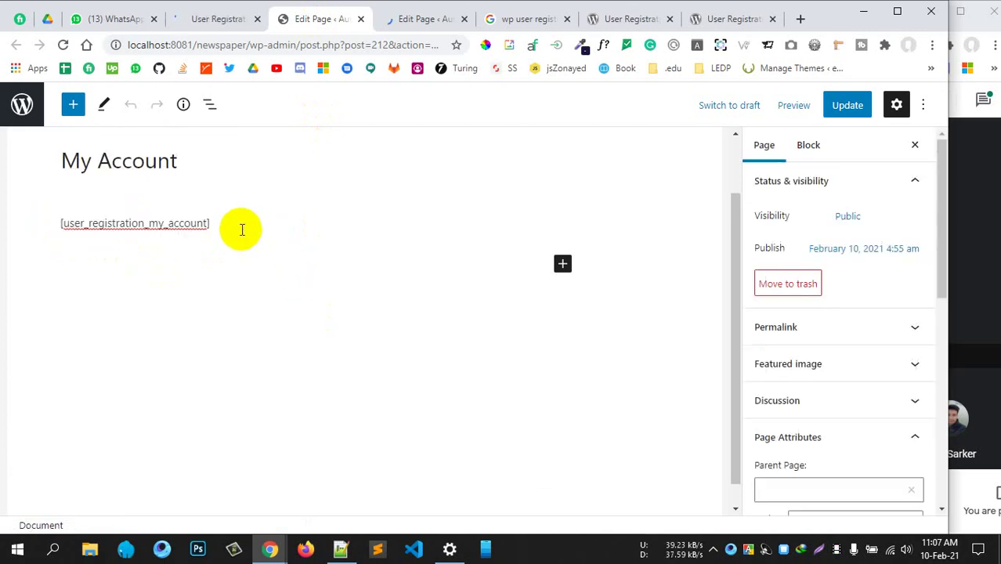
pyautogui.click(205, 19)
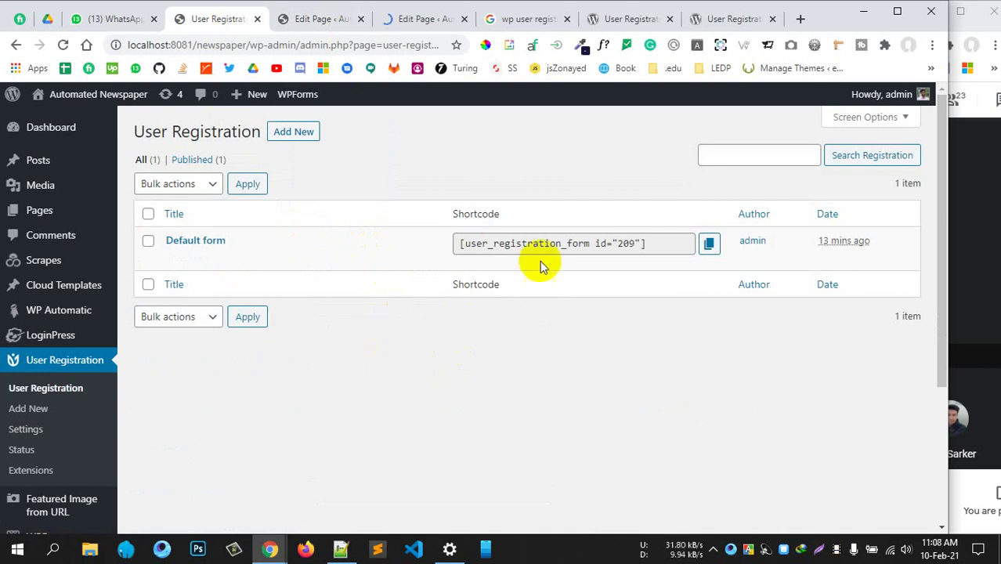
# Check the Default form's shortcode (id 209) and open the Default form in the builder
pyautogui.click(666, 244)
pyautogui.click(502, 376)
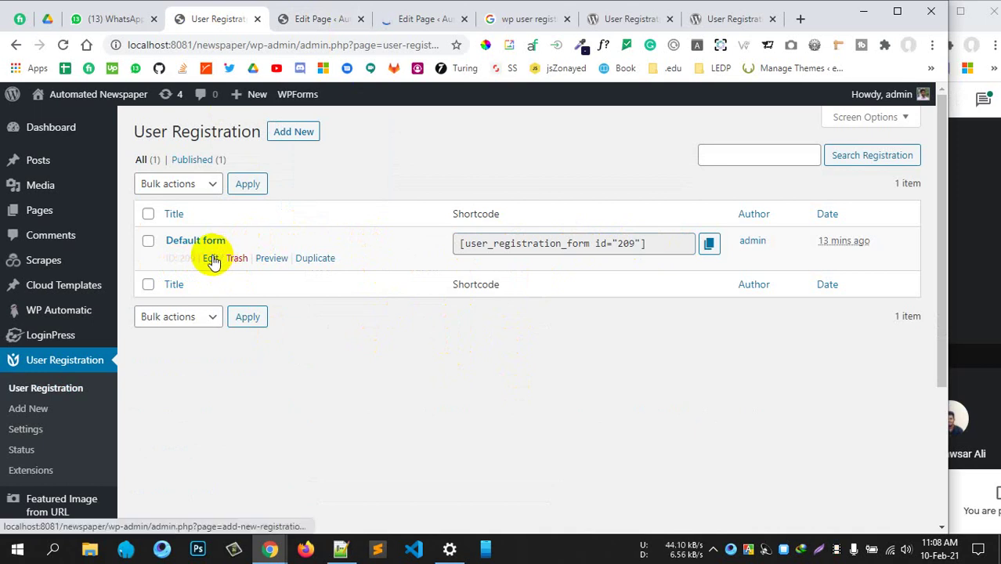
pyautogui.click(210, 258)
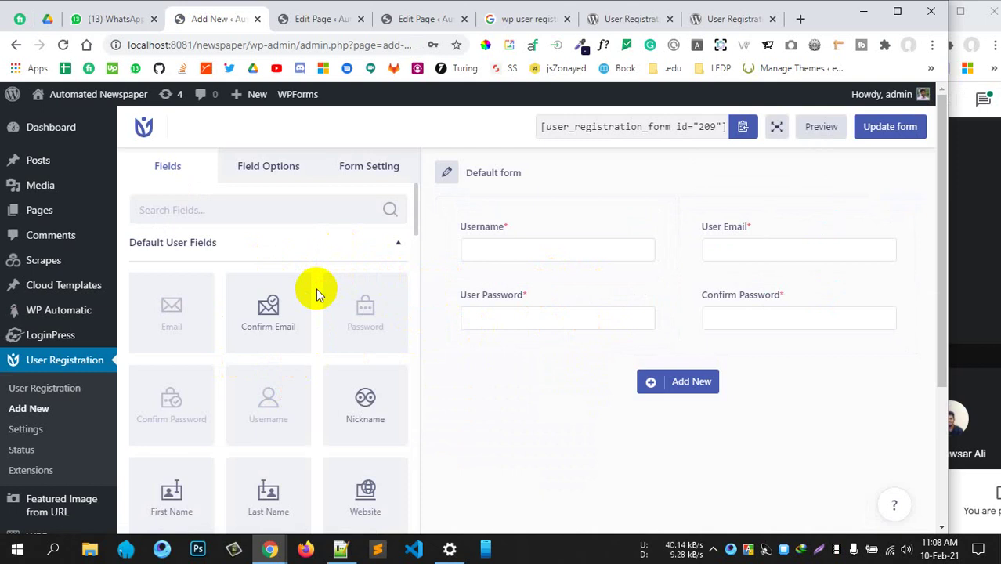
# Add a new row below the password fields and drop a Textarea field into it
pyautogui.scroll(-1, 225, 384)
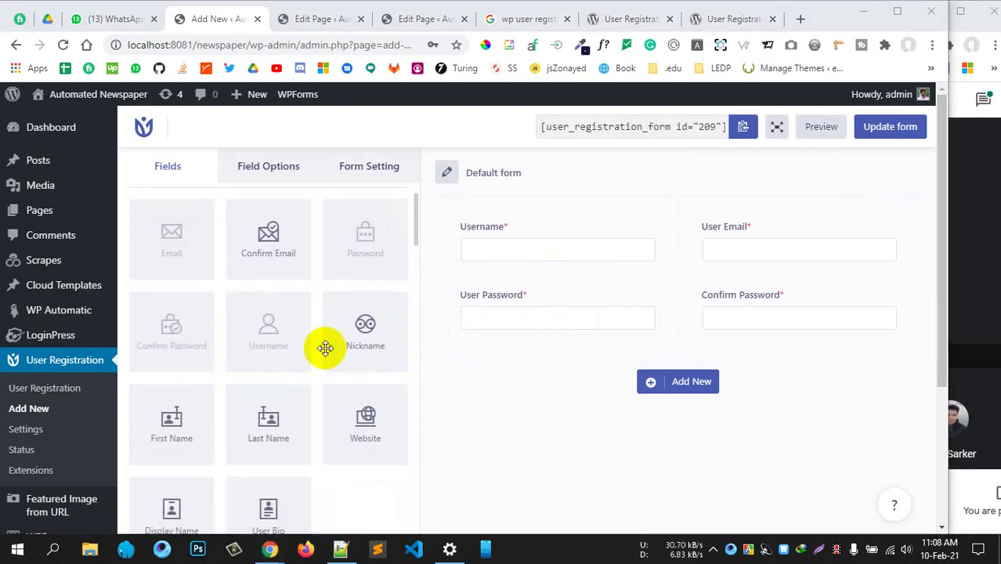
pyautogui.scroll(-6, 324, 369)
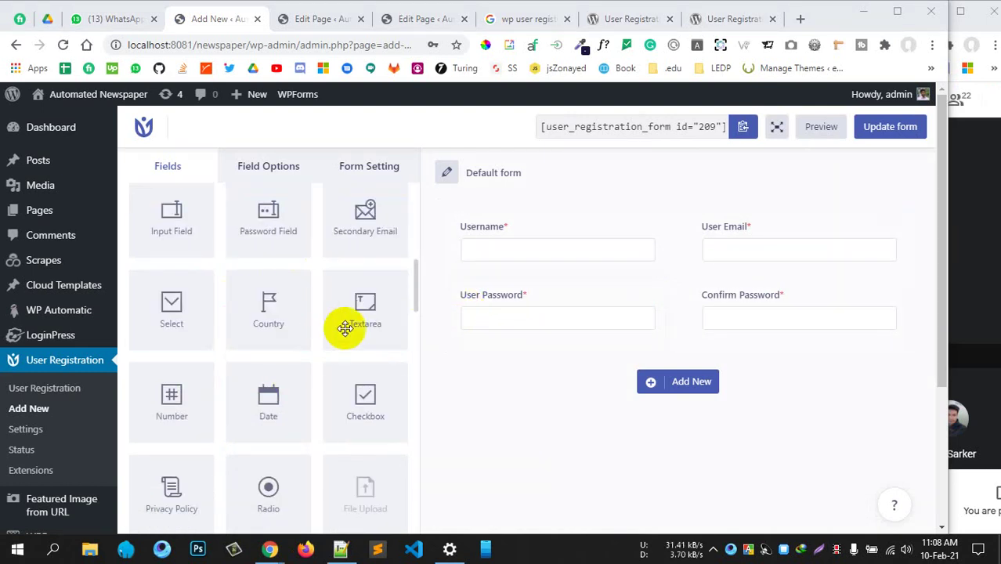
pyautogui.moveTo(346, 328); pyautogui.dragTo(321, 353)
pyautogui.click(704, 383)
pyautogui.moveTo(365, 313); pyautogui.dragTo(652, 416)
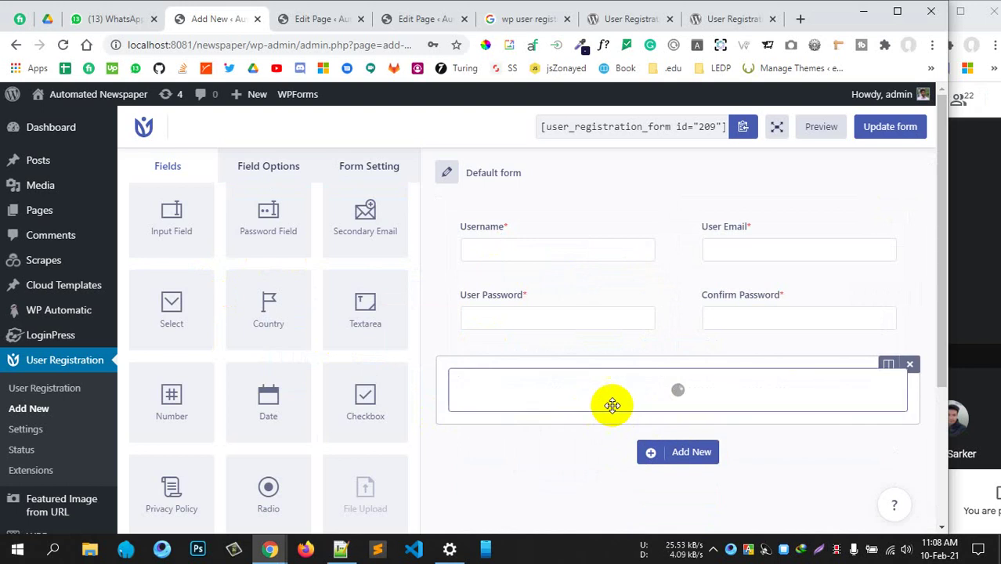
pyautogui.scroll(-5, 312, 332)
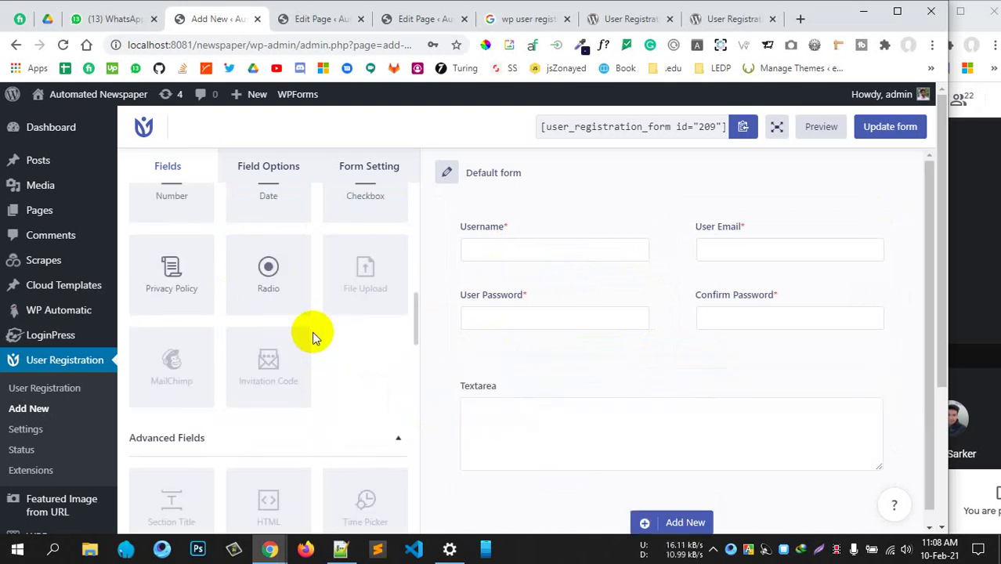
pyautogui.scroll(1, 227, 250)
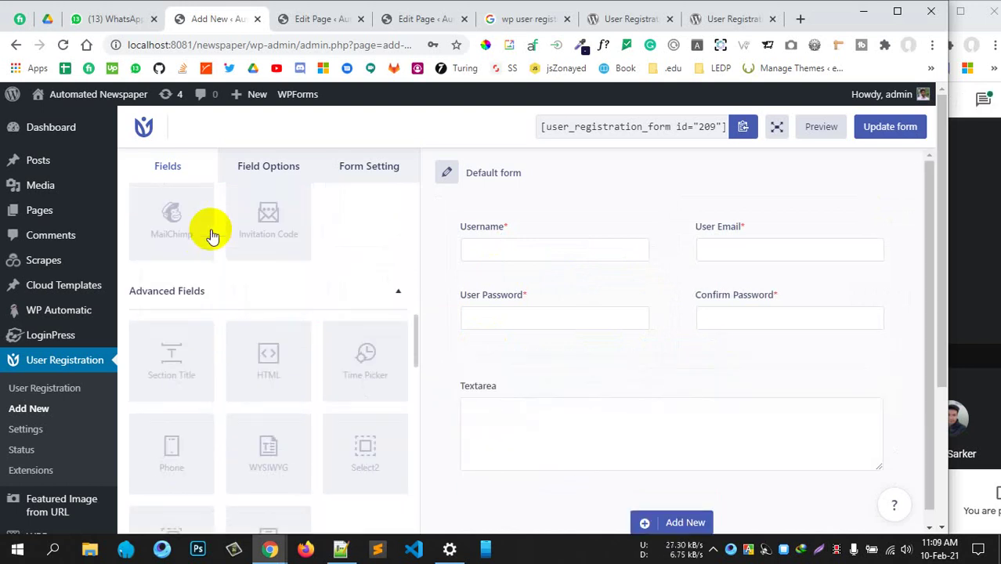
pyautogui.click(377, 298)
pyautogui.click(375, 295)
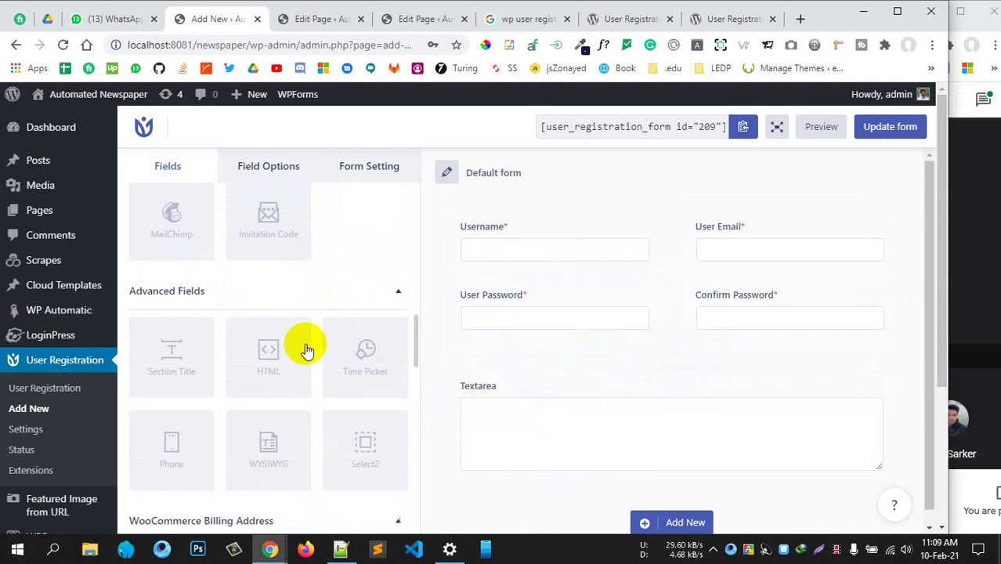
pyautogui.scroll(-3, 257, 422)
pyautogui.scroll(1, 171, 288)
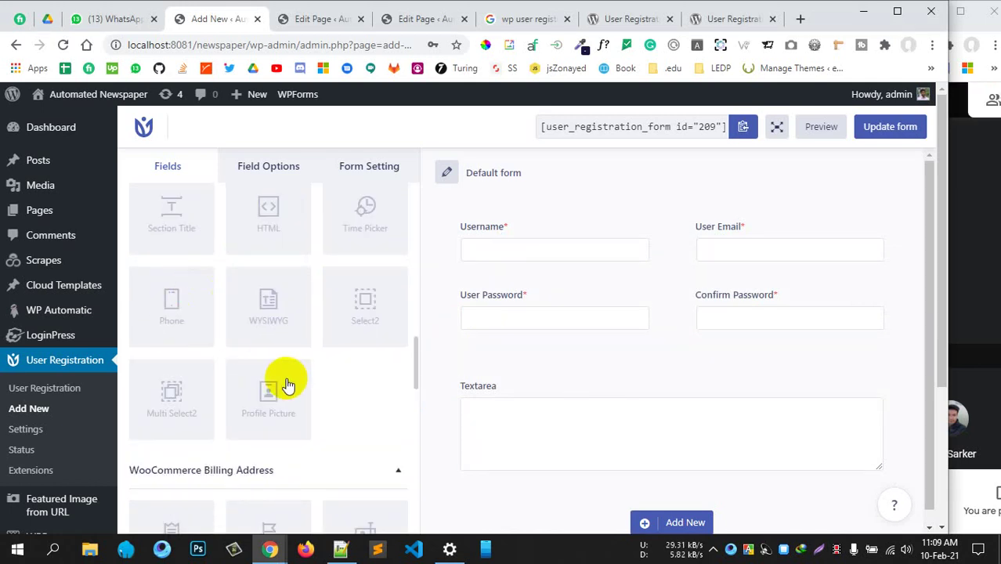
pyautogui.scroll(1, 252, 271)
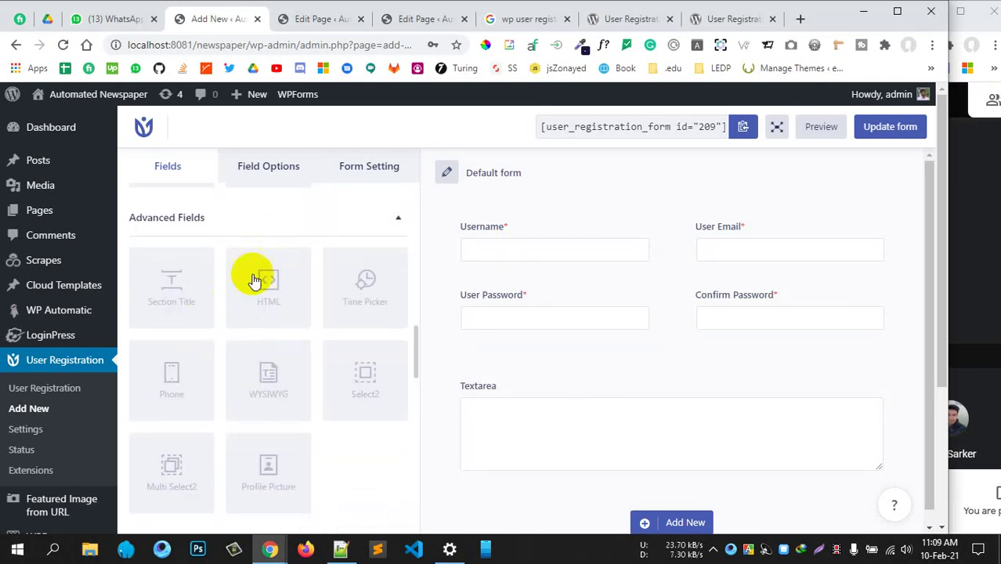
pyautogui.scroll(5, 270, 281)
pyautogui.scroll(5, 306, 274)
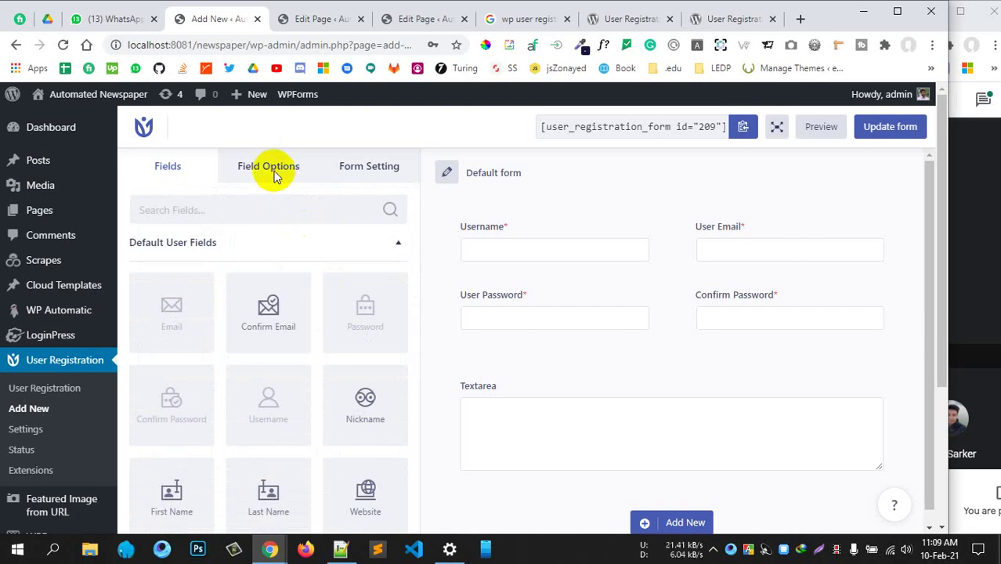
# Open the Username field's options and review its label, user_login name and Required setting
pyautogui.click(594, 233)
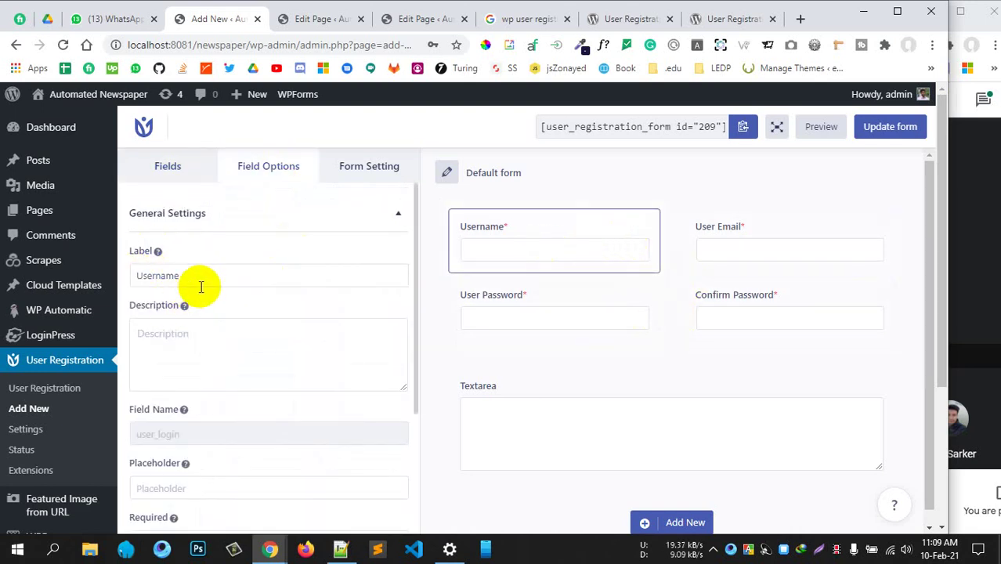
pyautogui.doubleClick(177, 278)
pyautogui.scroll(-2, 259, 384)
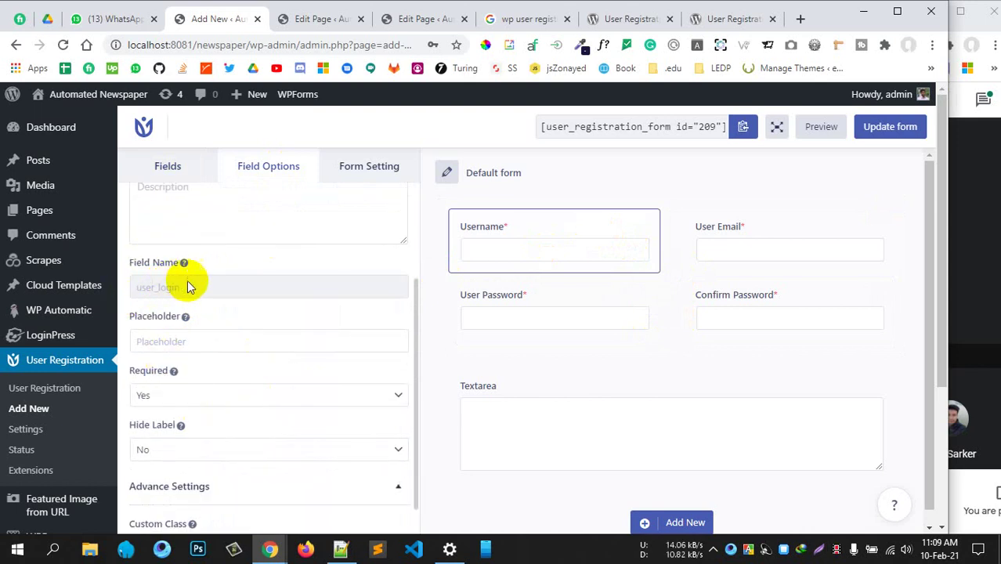
pyautogui.scroll(-3, 212, 368)
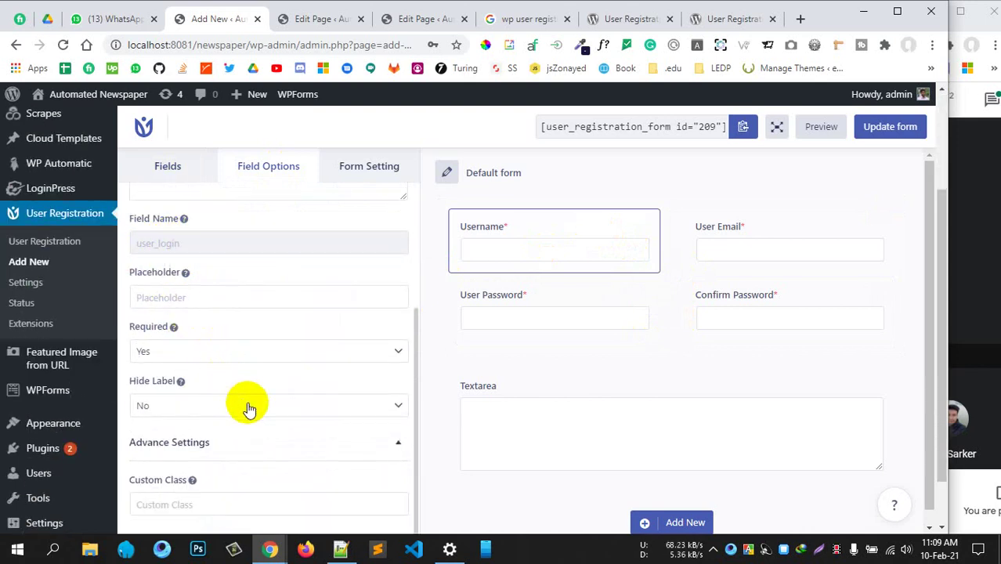
pyautogui.scroll(-2, 245, 445)
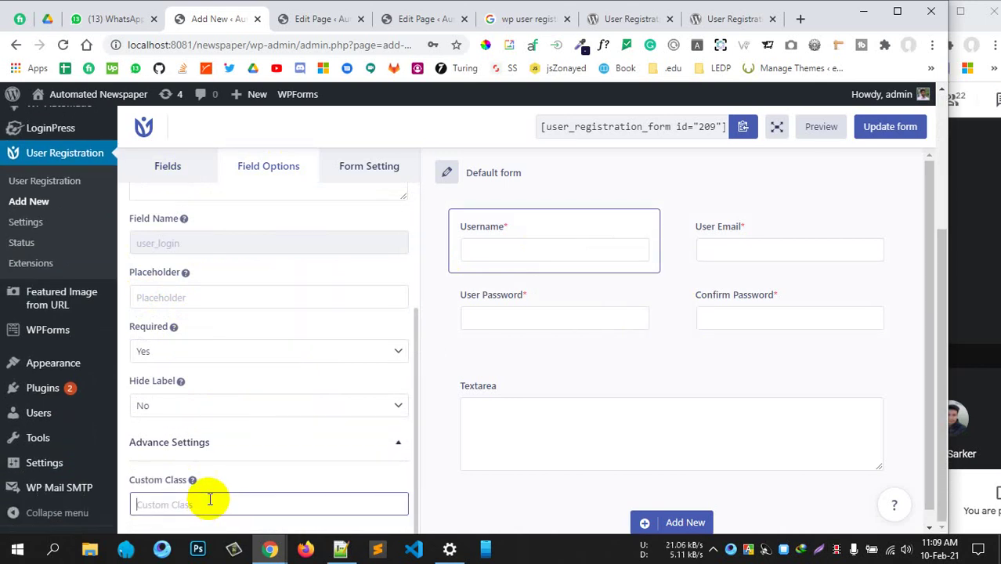
# Update the Default form from its Form Setting tab, then start a new untitled form
pyautogui.click(365, 177)
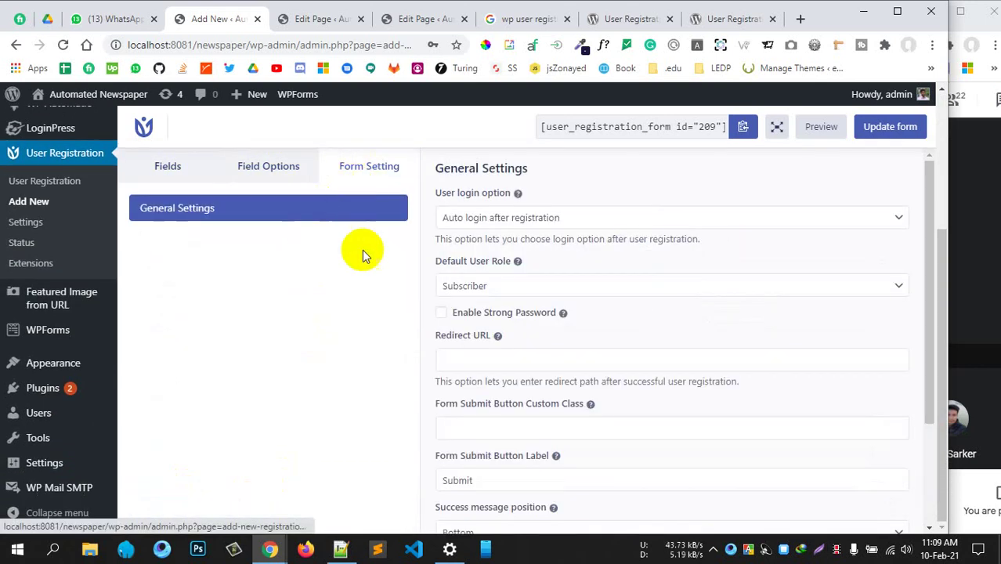
pyautogui.scroll(-2, 501, 440)
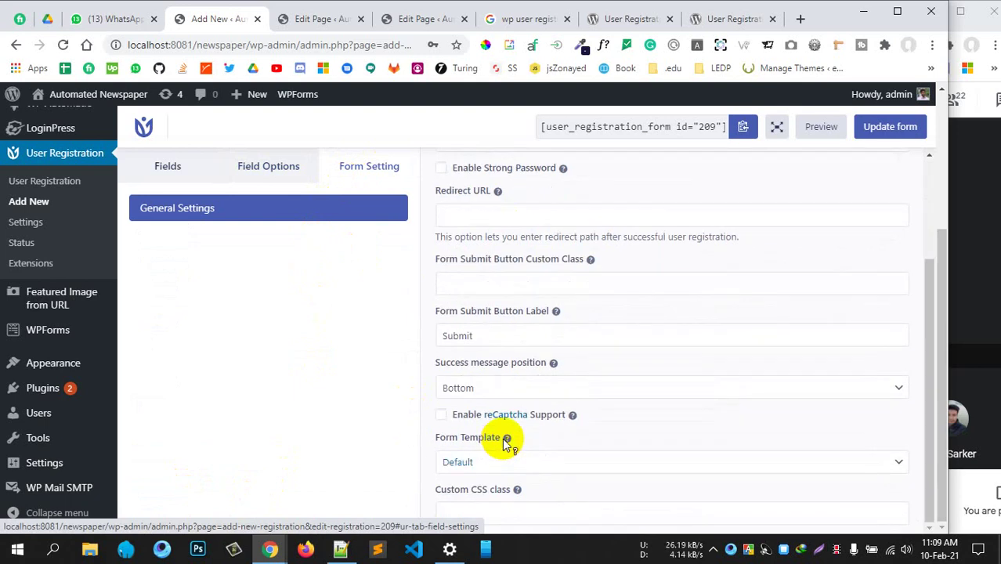
pyautogui.scroll(4, 505, 442)
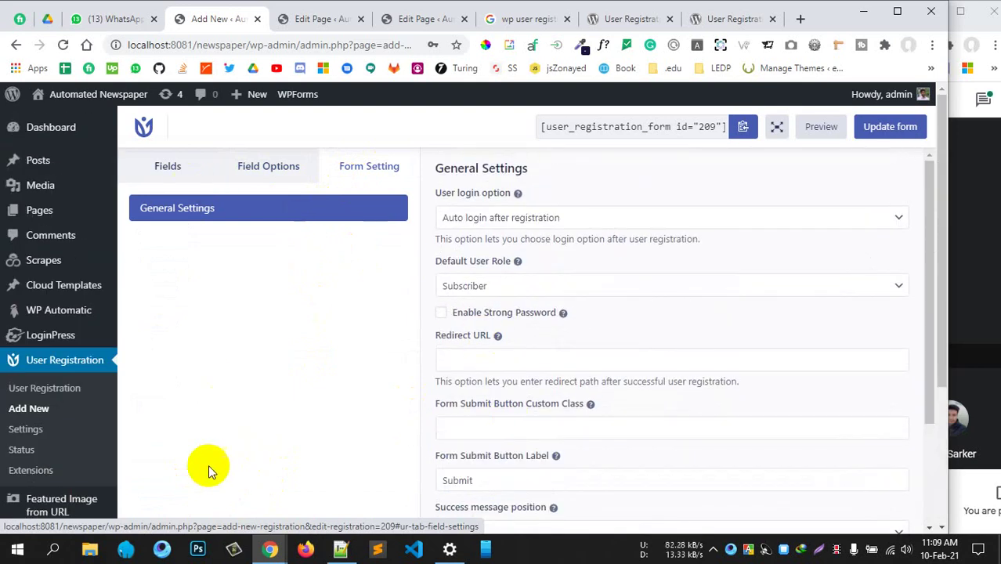
pyautogui.click(893, 126)
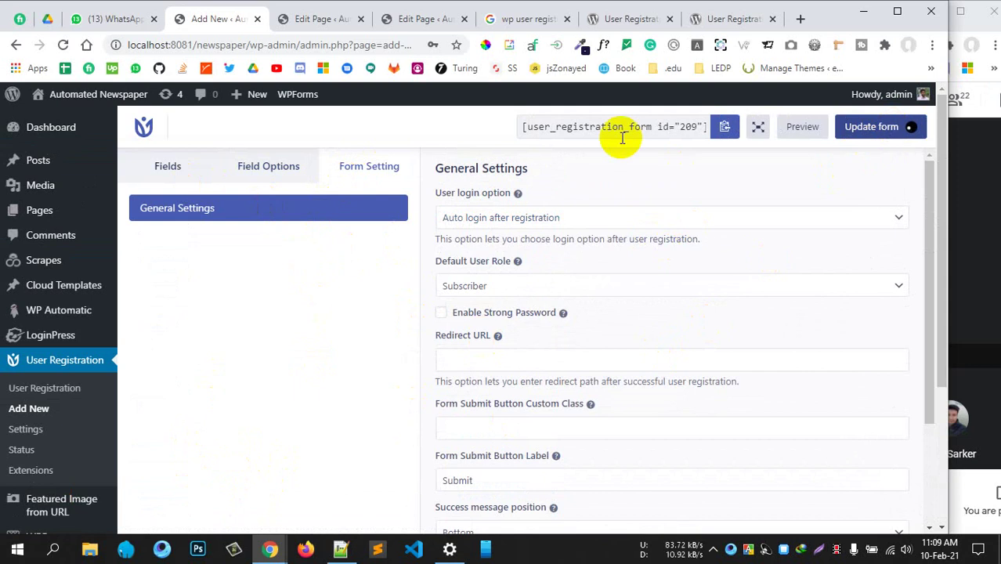
pyautogui.click(39, 408)
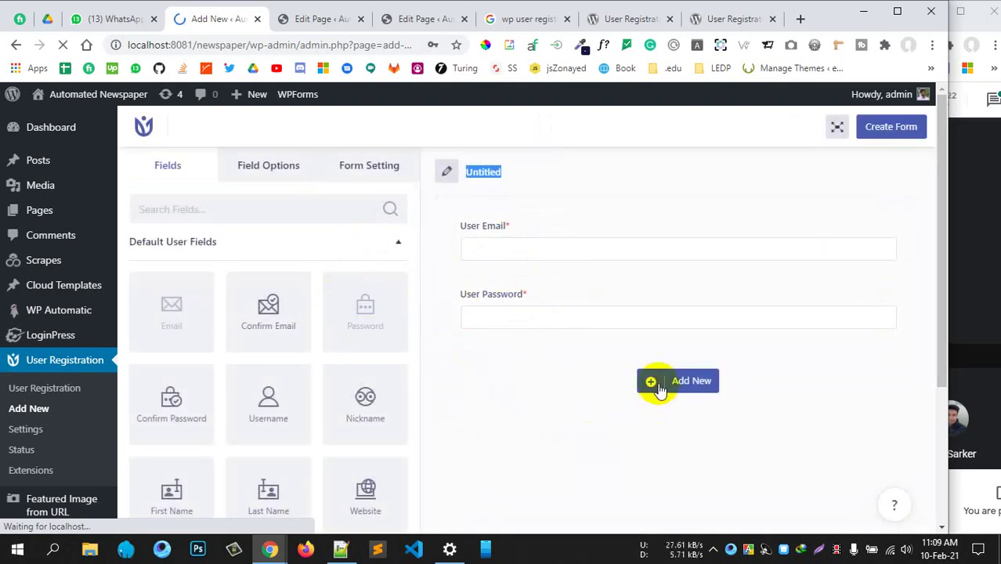
# Review the new form's General Settings, including the Redirect URL help text, then create the form
pyautogui.click(388, 163)
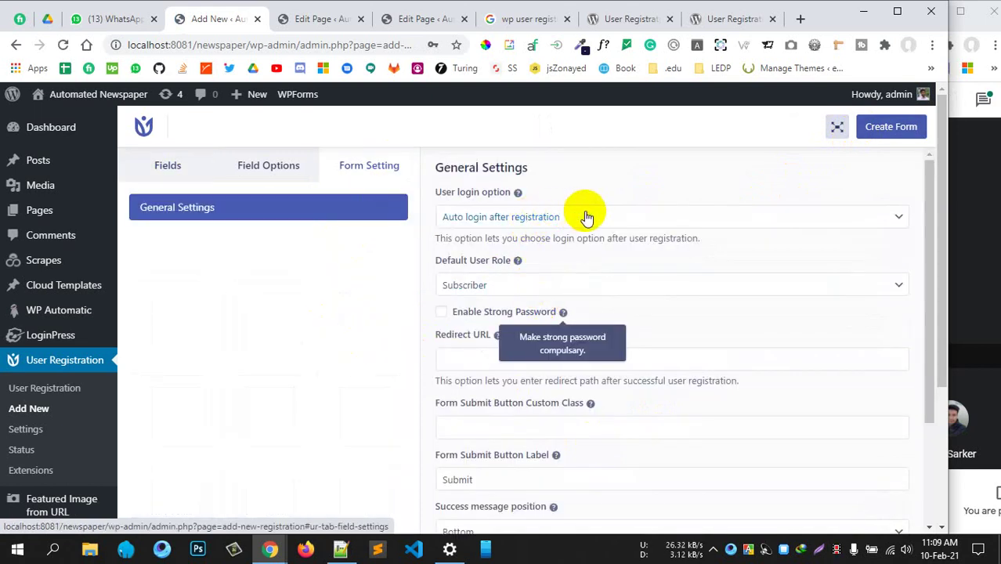
pyautogui.scroll(-1, 533, 387)
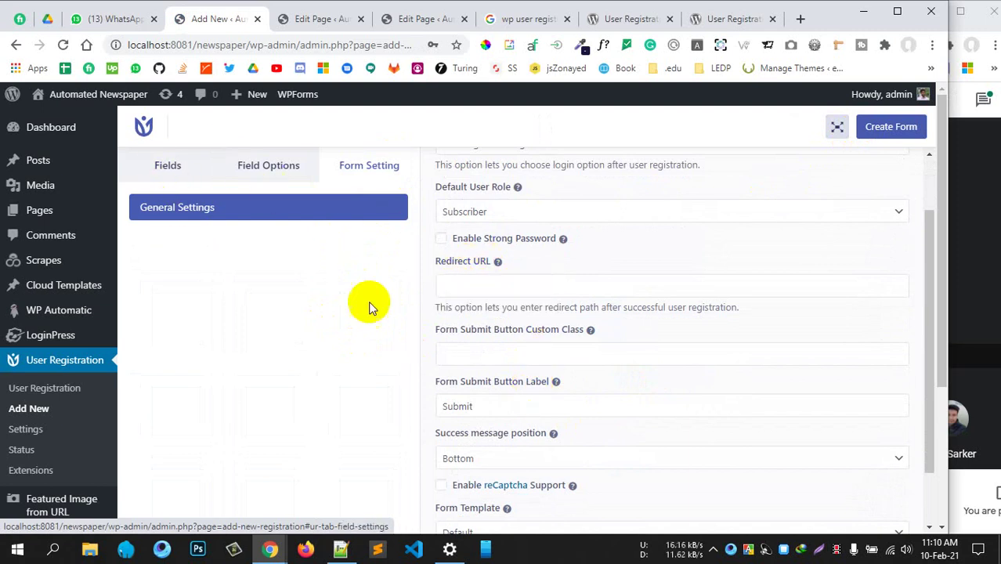
pyautogui.click(516, 285)
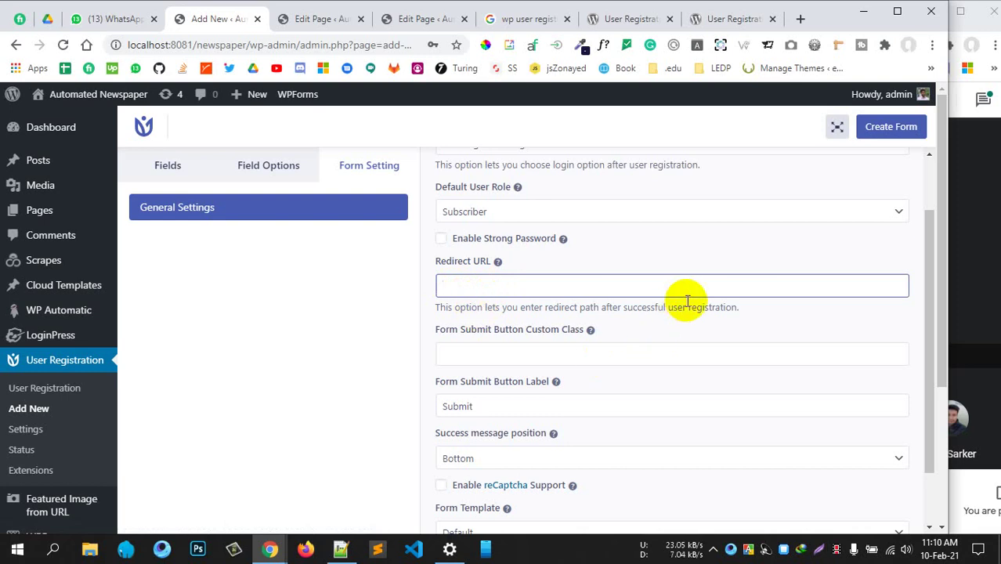
pyautogui.moveTo(667, 308); pyautogui.dragTo(695, 308)
pyautogui.moveTo(493, 307); pyautogui.dragTo(696, 307)
pyautogui.scroll(-2, 608, 362)
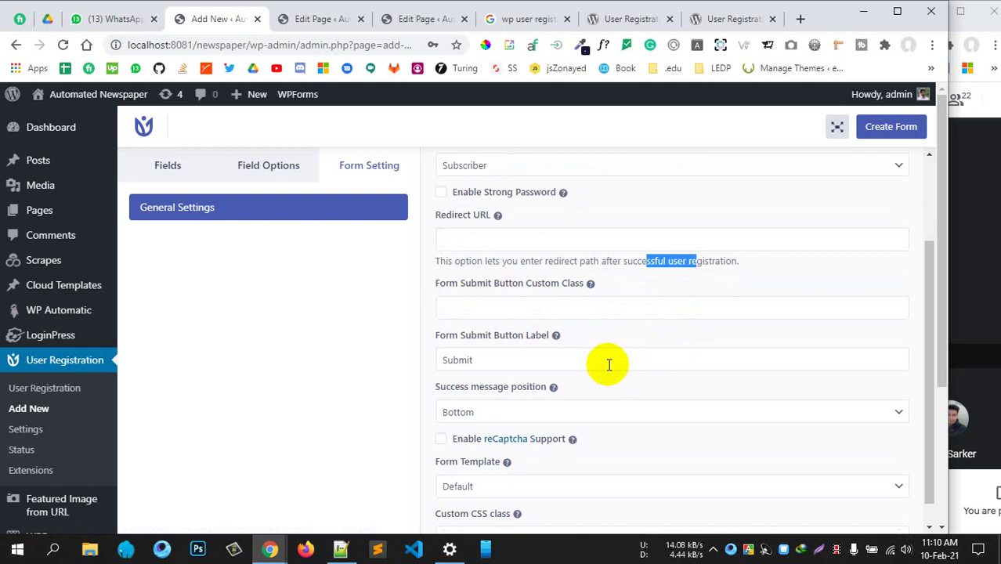
pyautogui.scroll(3, 606, 362)
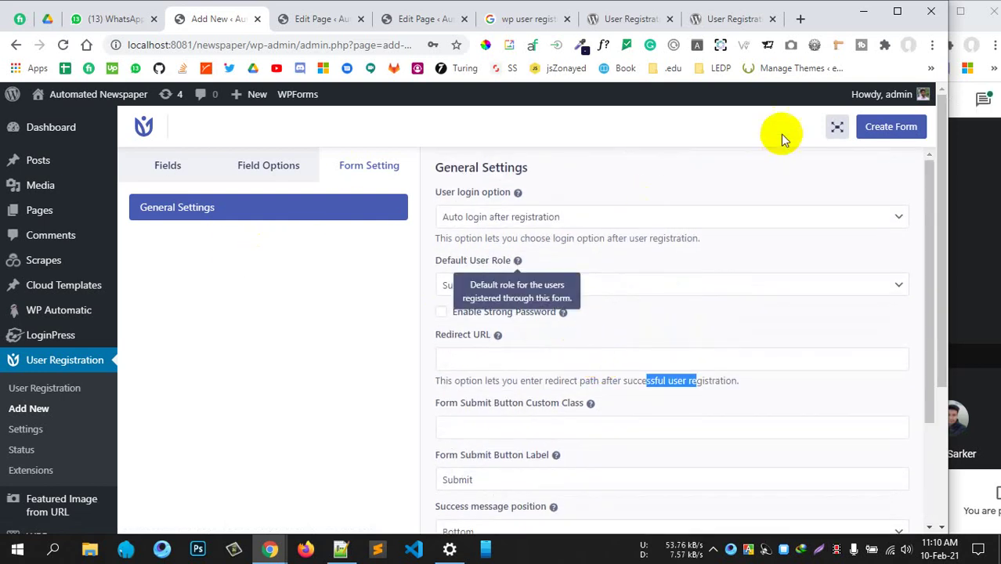
pyautogui.click(893, 127)
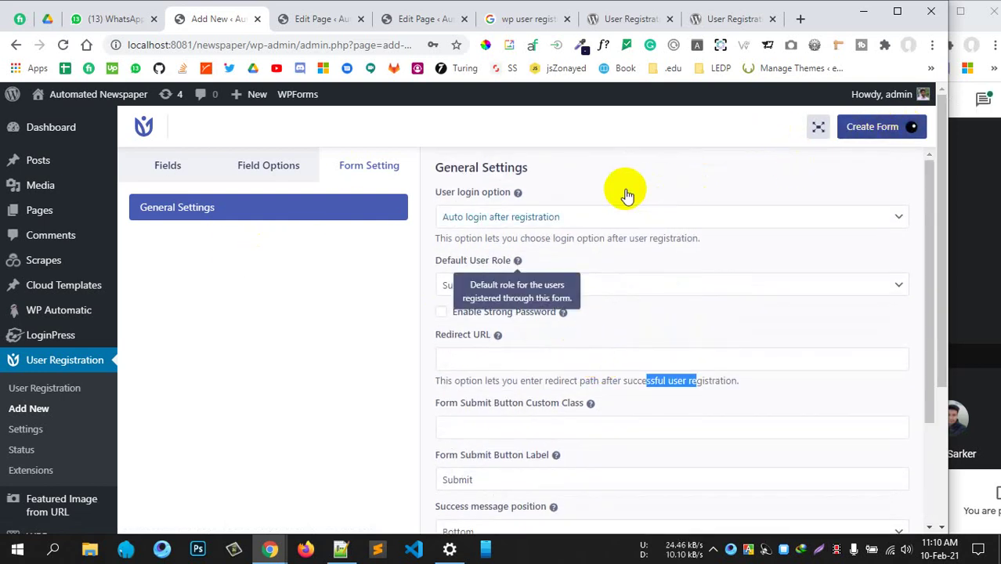
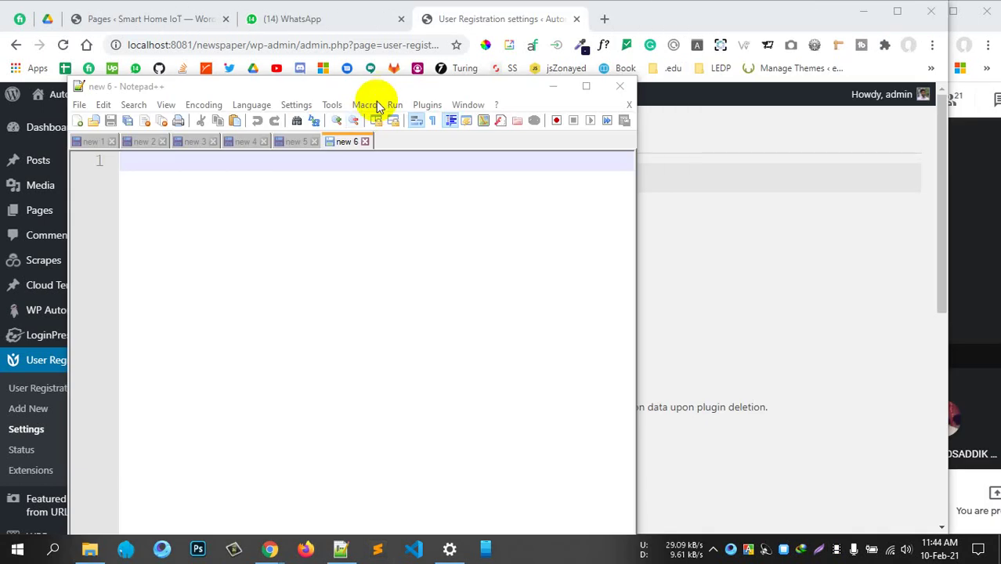
# Maximize and restore the Notepad++ window, then minimize it to reveal the WordPress settings page
pyautogui.moveTo(382, 93); pyautogui.dragTo(394, 83)
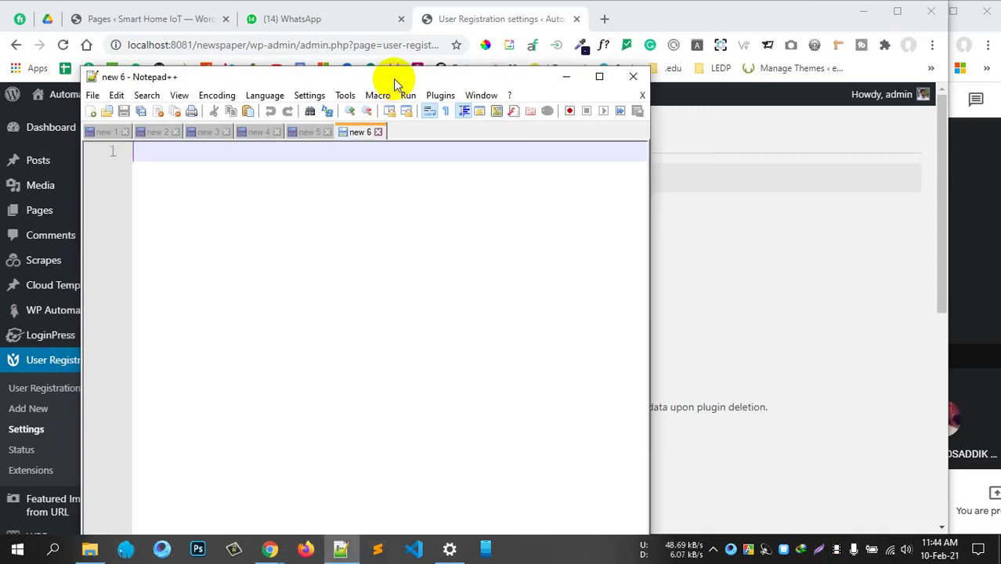
pyautogui.doubleClick(393, 79)
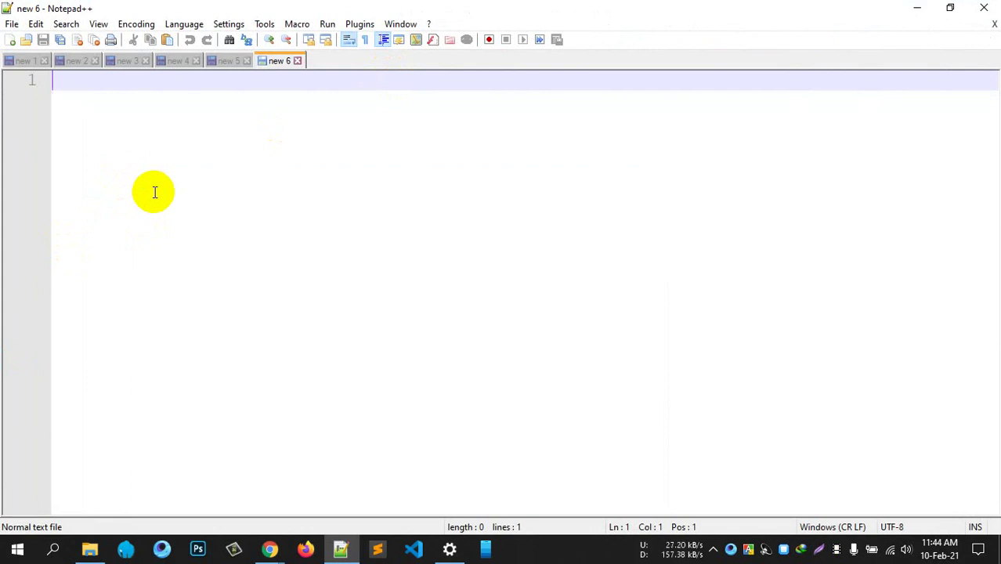
pyautogui.doubleClick(610, 6)
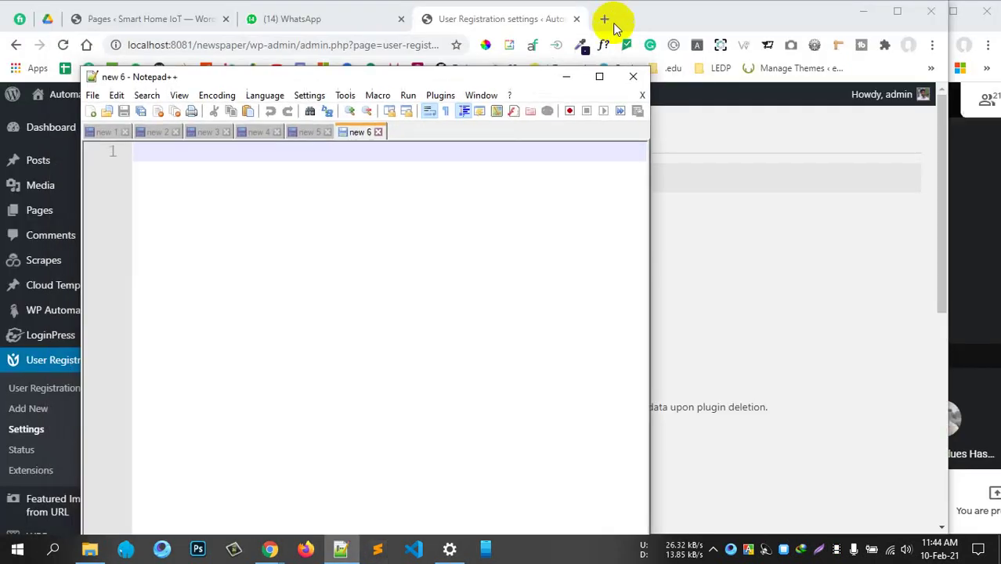
pyautogui.click(565, 77)
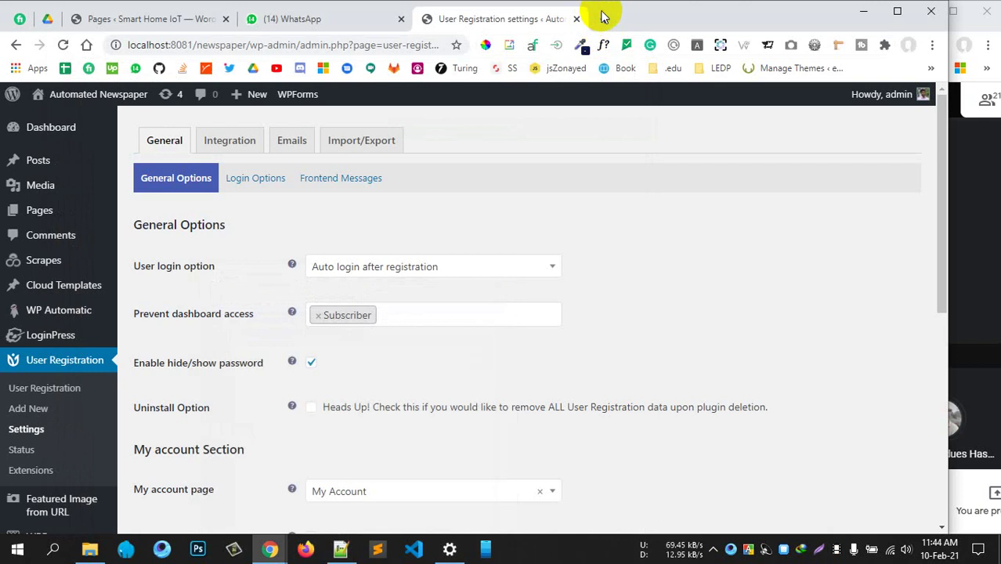
# In a new tab, search Google for 'notepad++ extension' and skim the Notepad++ Resources page
pyautogui.click(602, 17)
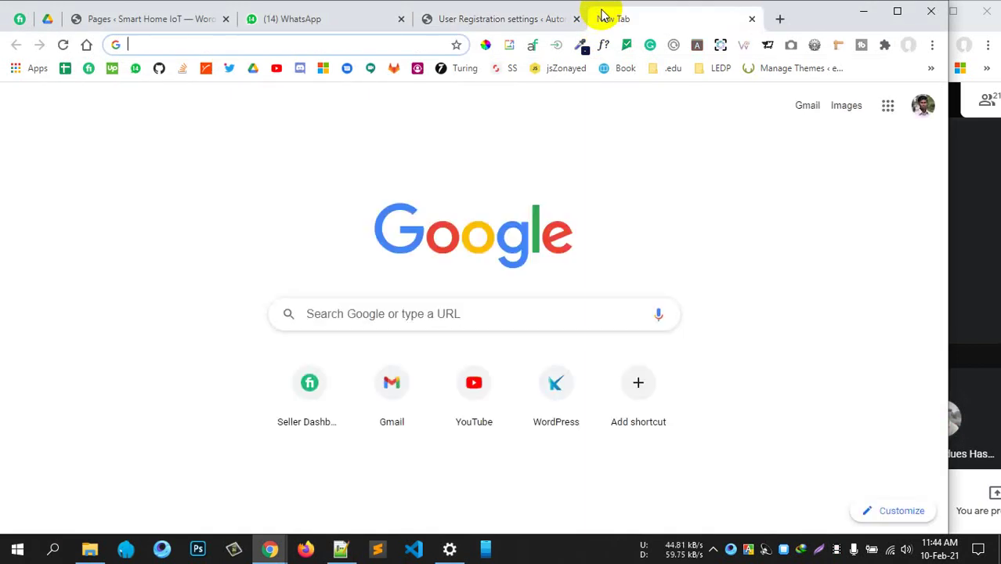
pyautogui.write('notepadd')
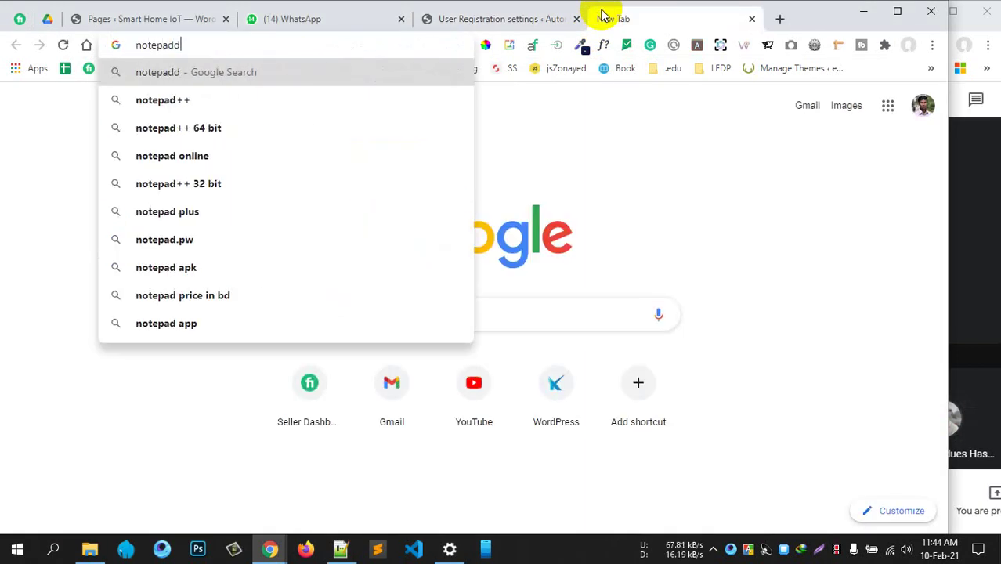
pyautogui.press('BackSpace')
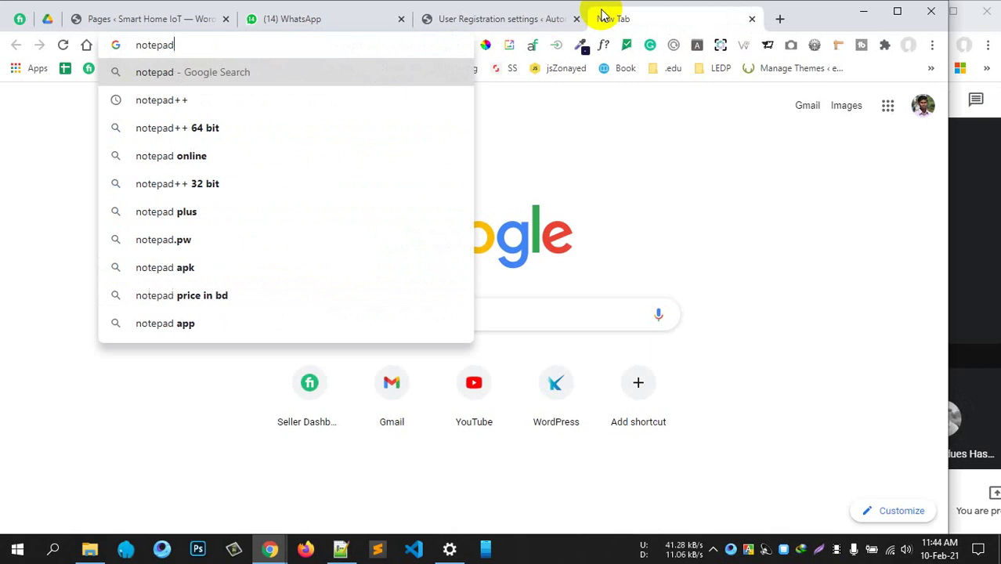
pyautogui.write('+')
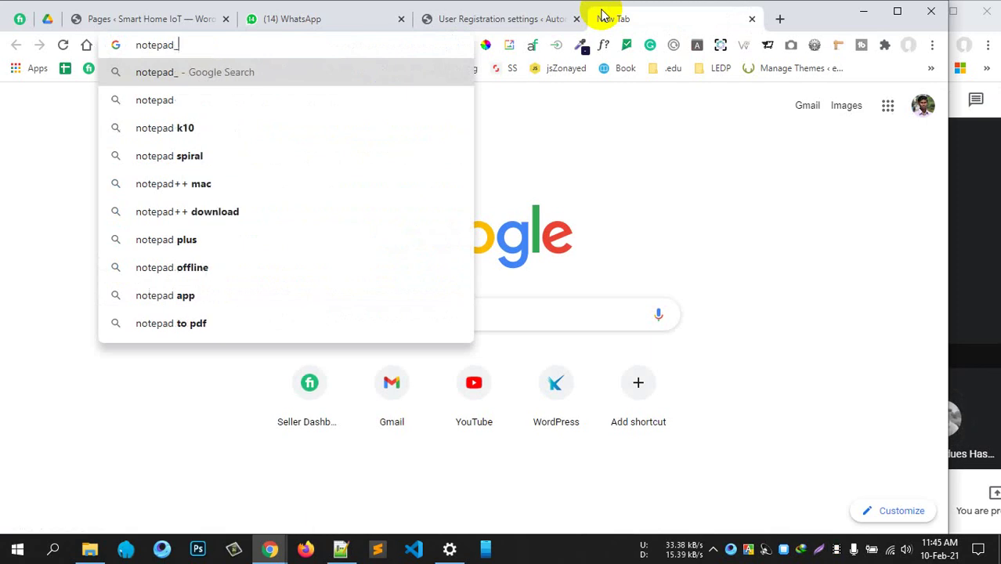
pyautogui.write('+ extem')
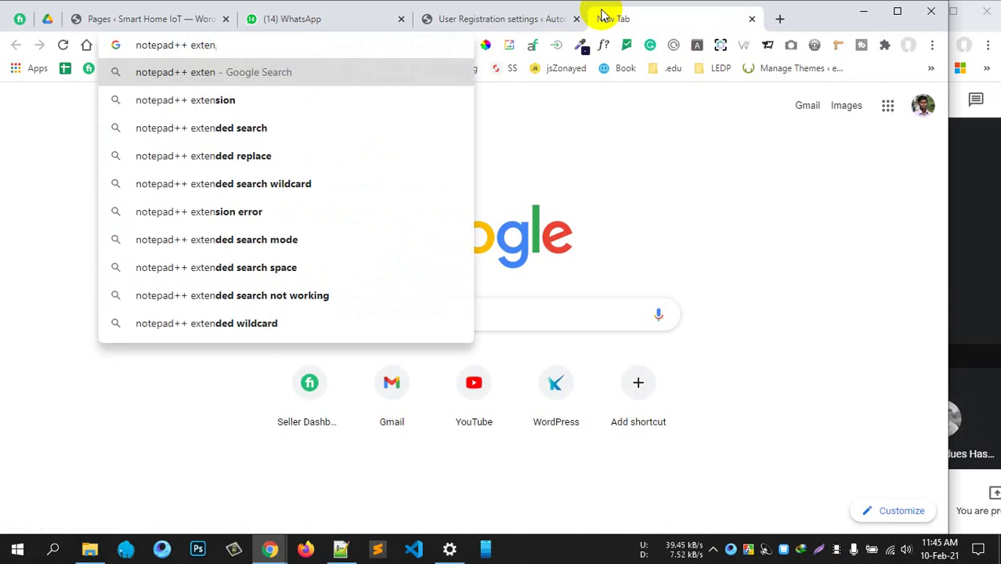
pyautogui.click(217, 101)
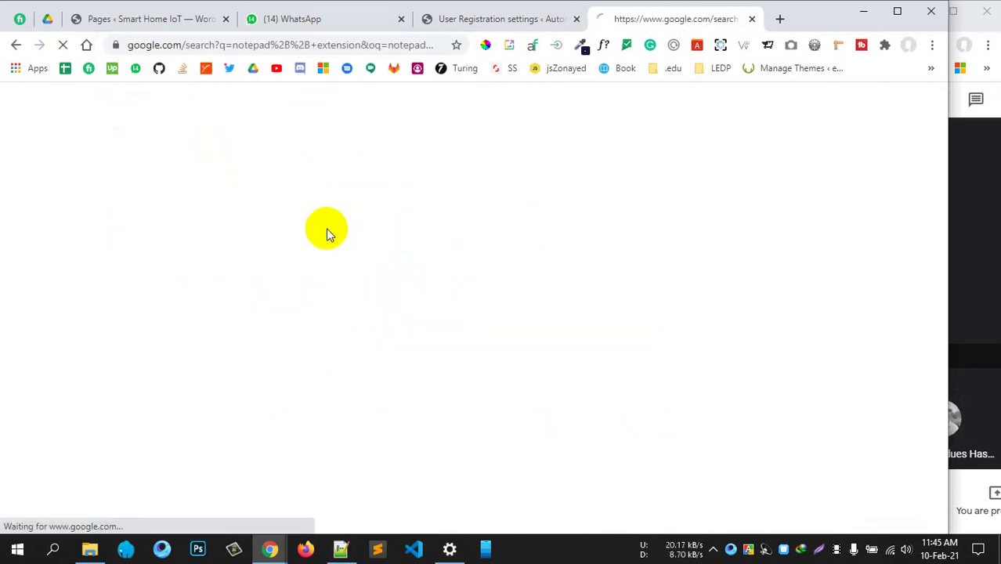
pyautogui.middleClick(207, 232)
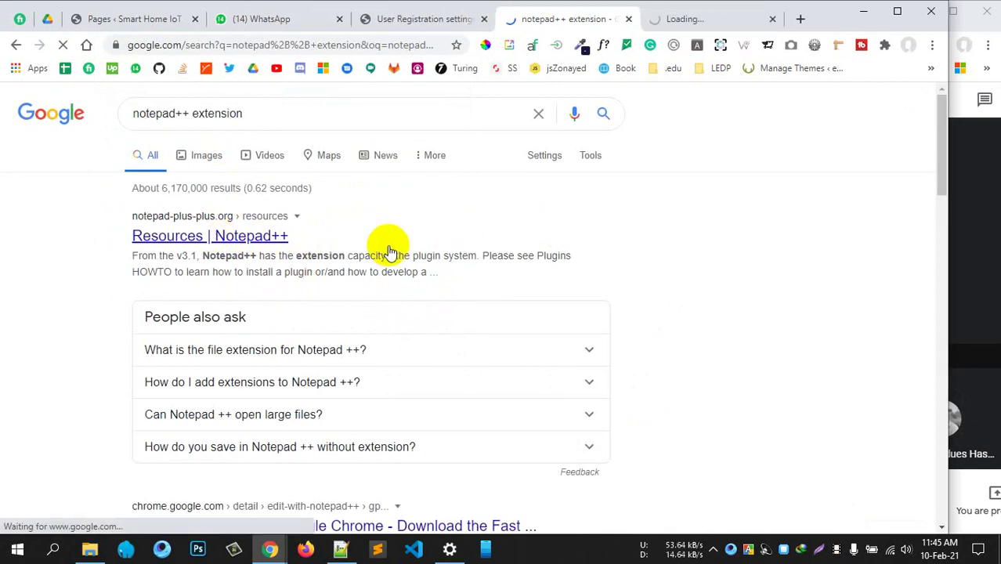
pyautogui.scroll(-3, 391, 247)
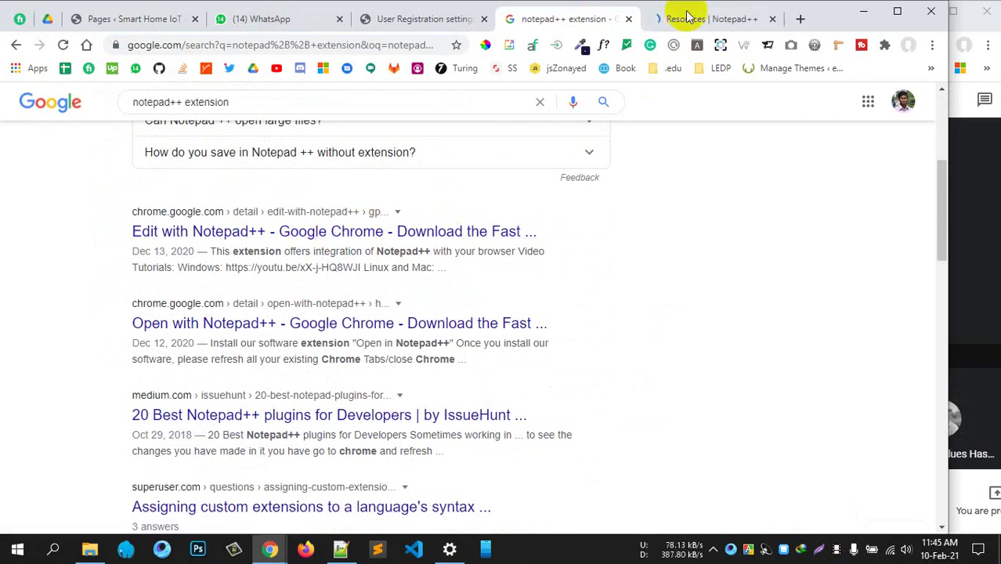
pyautogui.click(656, 47)
pyautogui.click(701, 19)
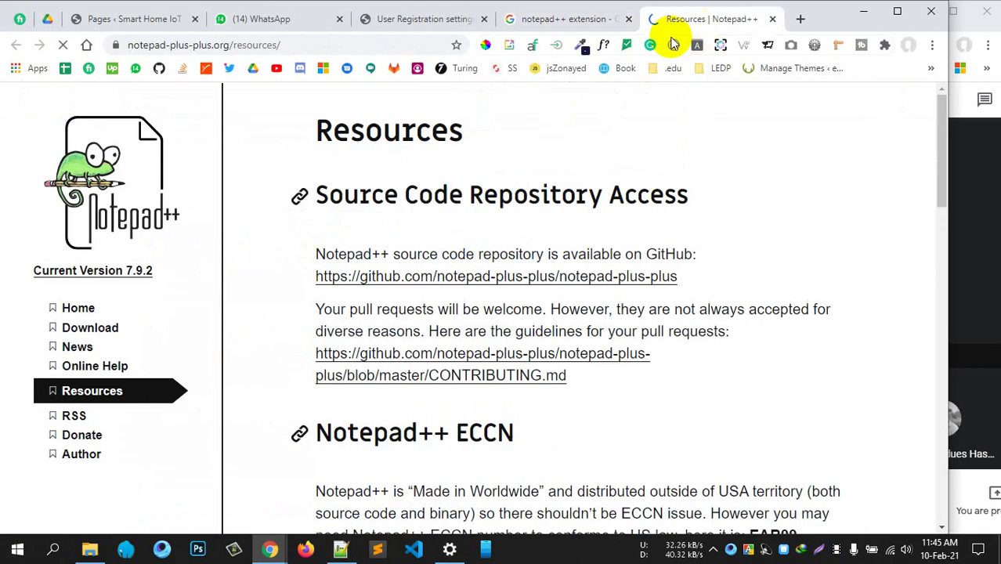
pyautogui.scroll(-12, 537, 195)
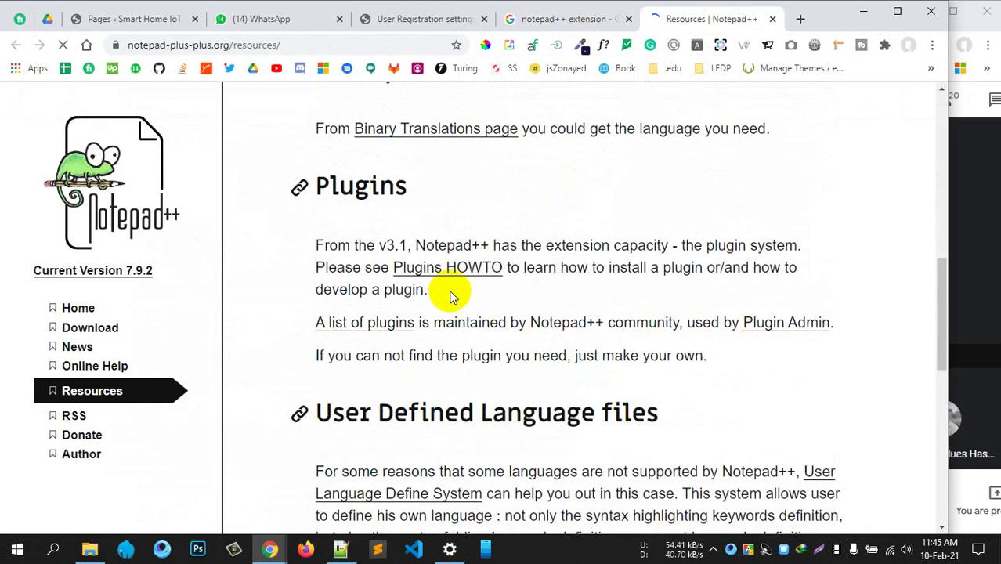
pyautogui.scroll(-3, 403, 266)
pyautogui.scroll(5, 402, 264)
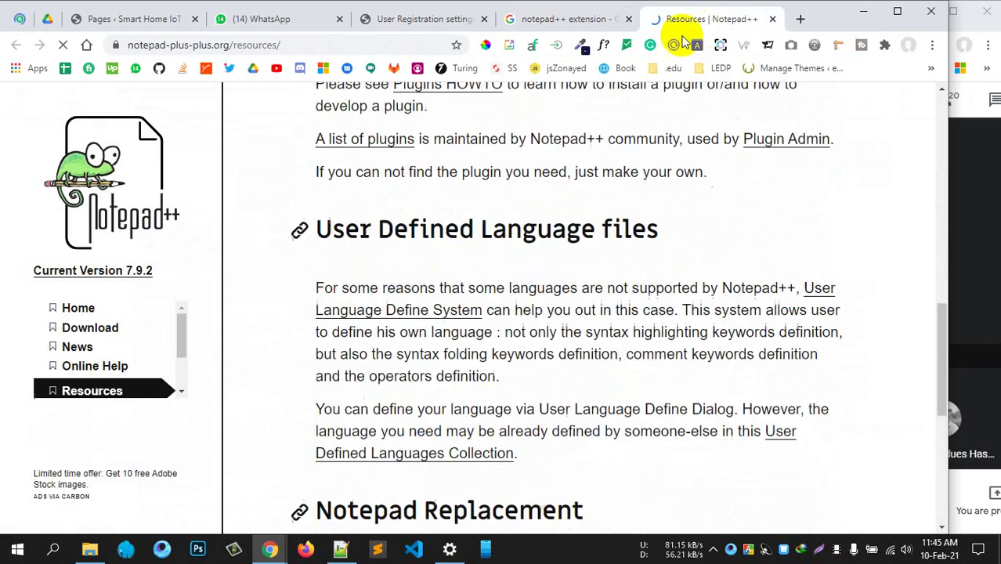
pyautogui.click(772, 19)
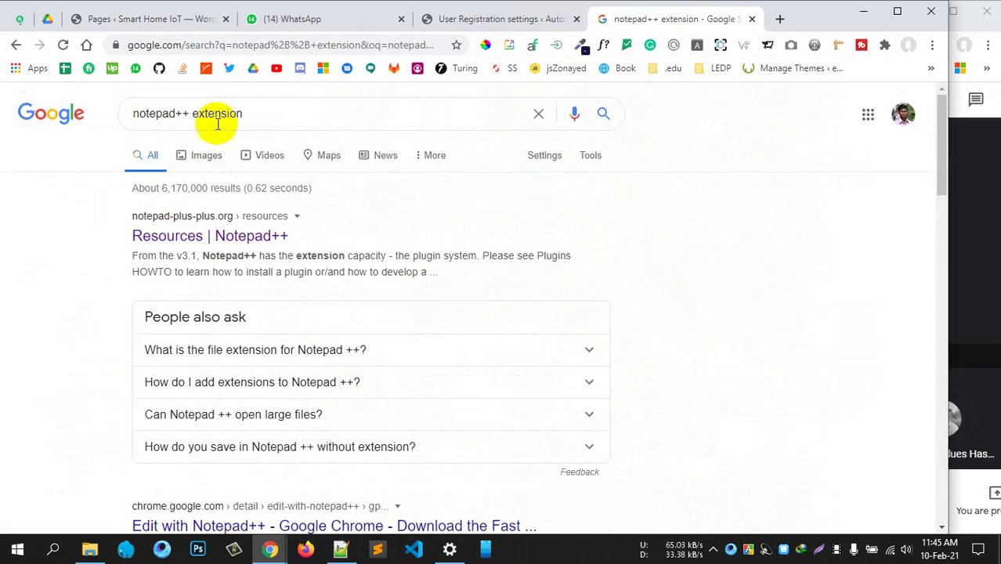
# Search 'notepad++ plugins', then 'notepad++ nppftp', and open the NppFTP SourceForge result in a new tab
pyautogui.doubleClick(218, 114)
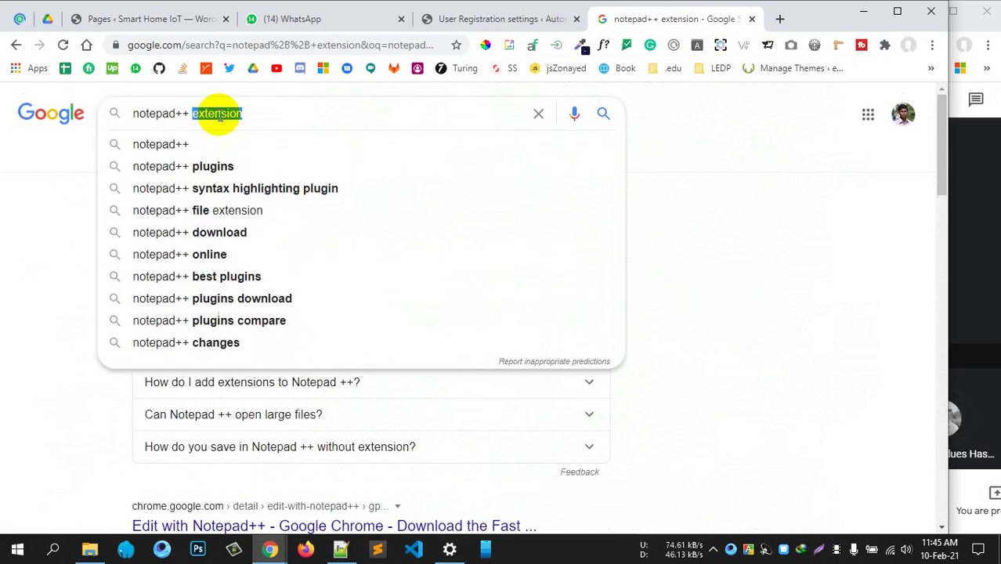
pyautogui.click(194, 166)
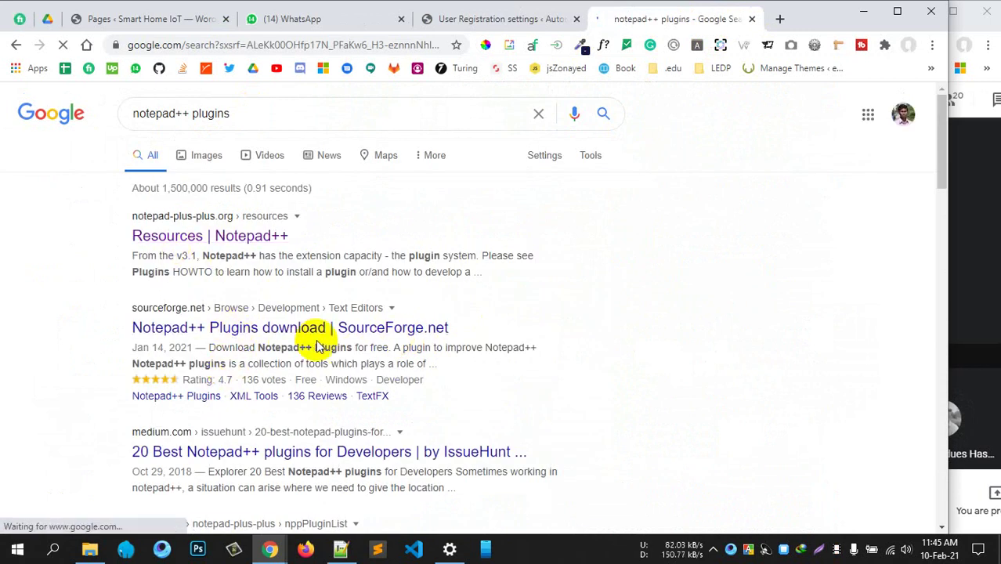
pyautogui.scroll(-3, 317, 347)
pyautogui.scroll(3, 293, 272)
pyautogui.doubleClick(195, 116)
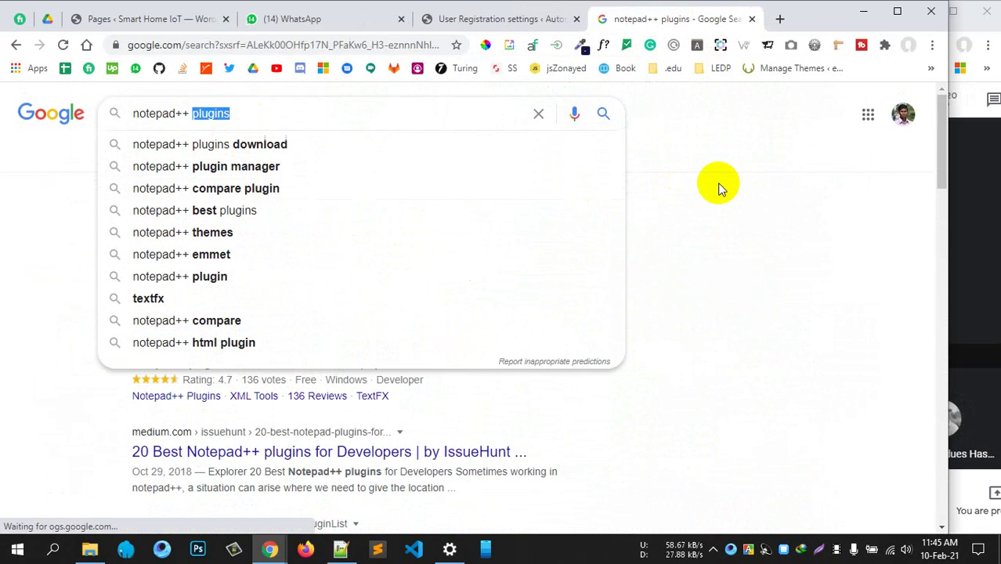
pyautogui.press('BackSpace')
pyautogui.write('npp')
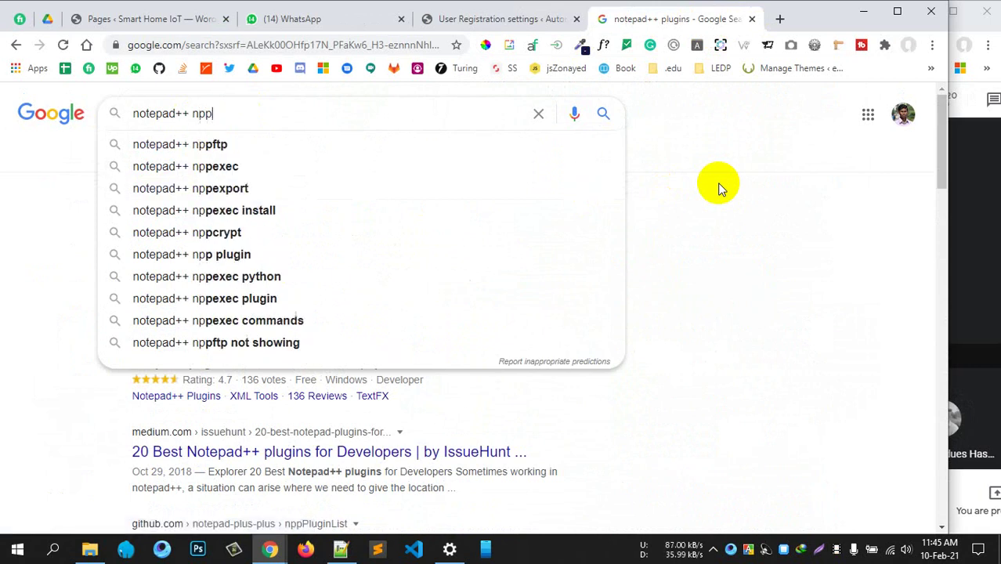
pyautogui.click(197, 144)
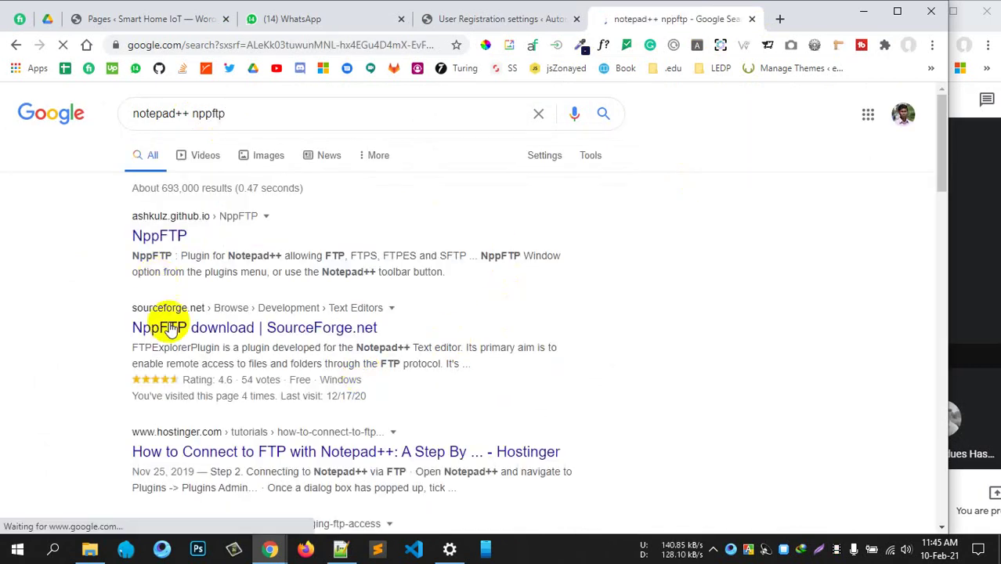
pyautogui.middleClick(253, 333)
# Review the NppFTP SourceForge page while the NppFTP_0.26.3.zip download starts
pyautogui.click(693, 21)
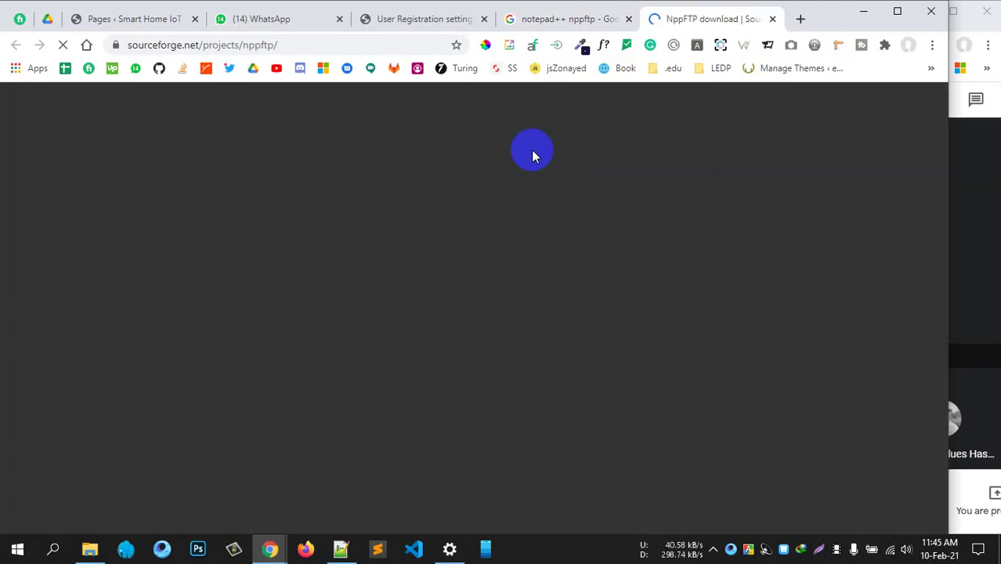
pyautogui.scroll(-2, 310, 377)
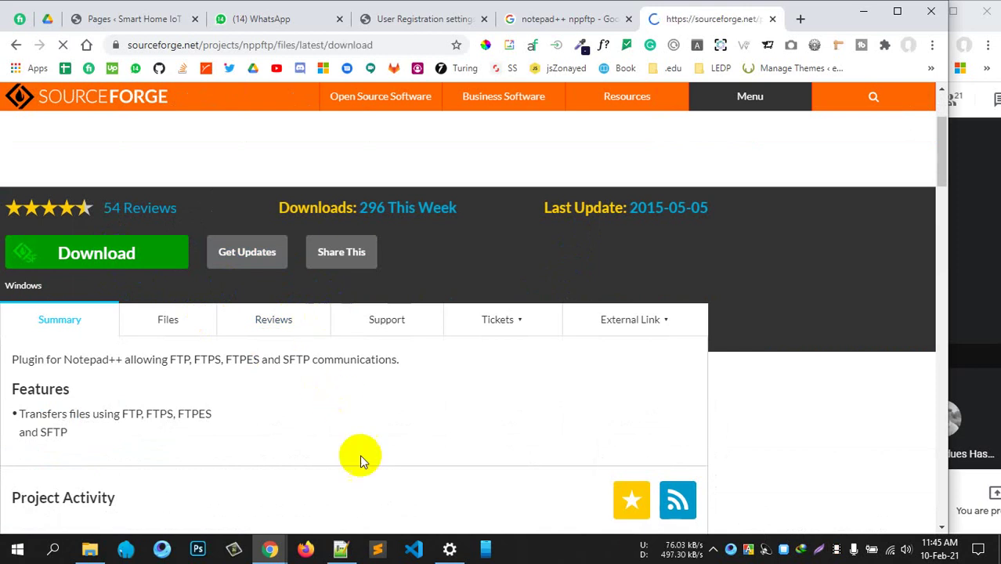
pyautogui.scroll(-4, 508, 404)
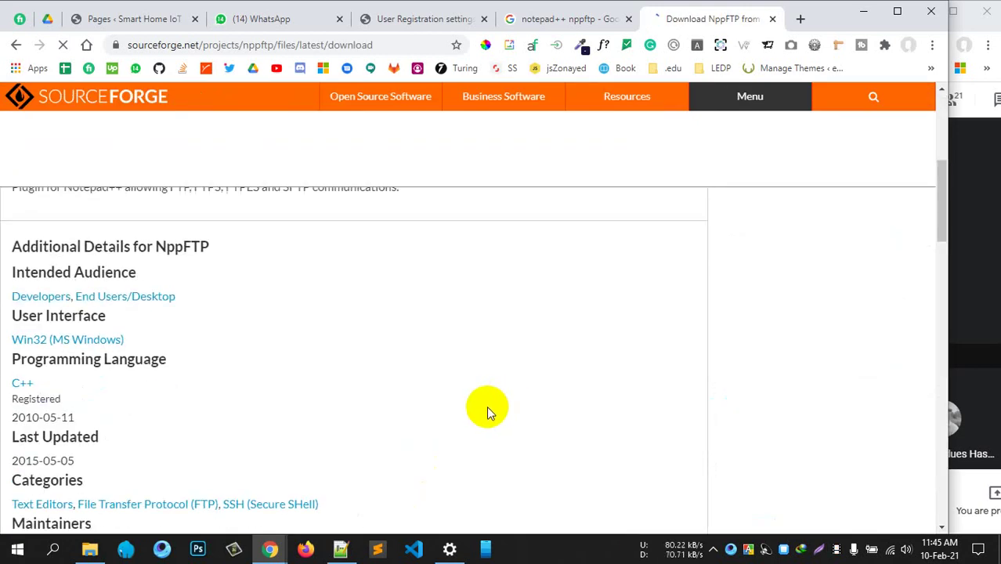
pyautogui.scroll(4, 486, 409)
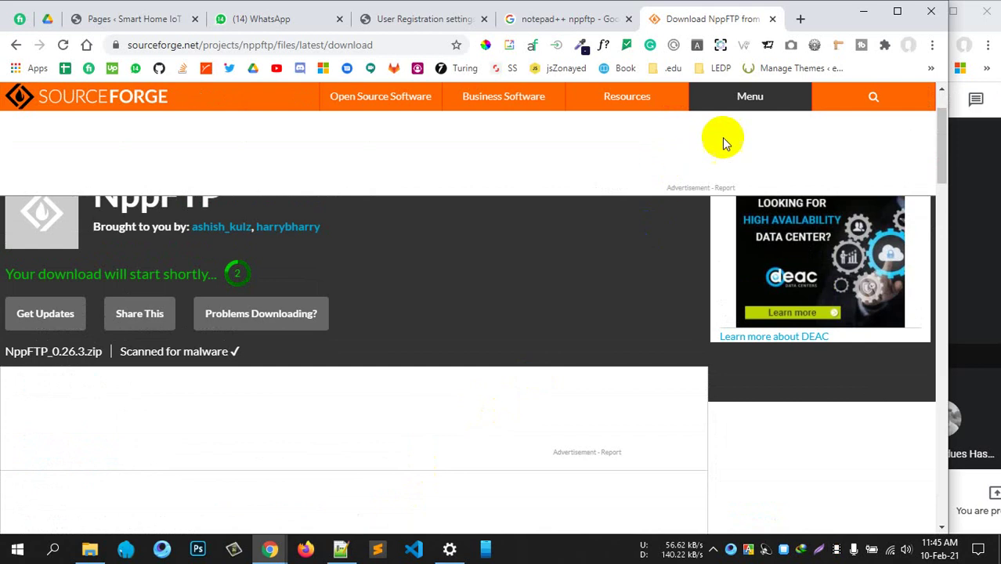
pyautogui.click(801, 20)
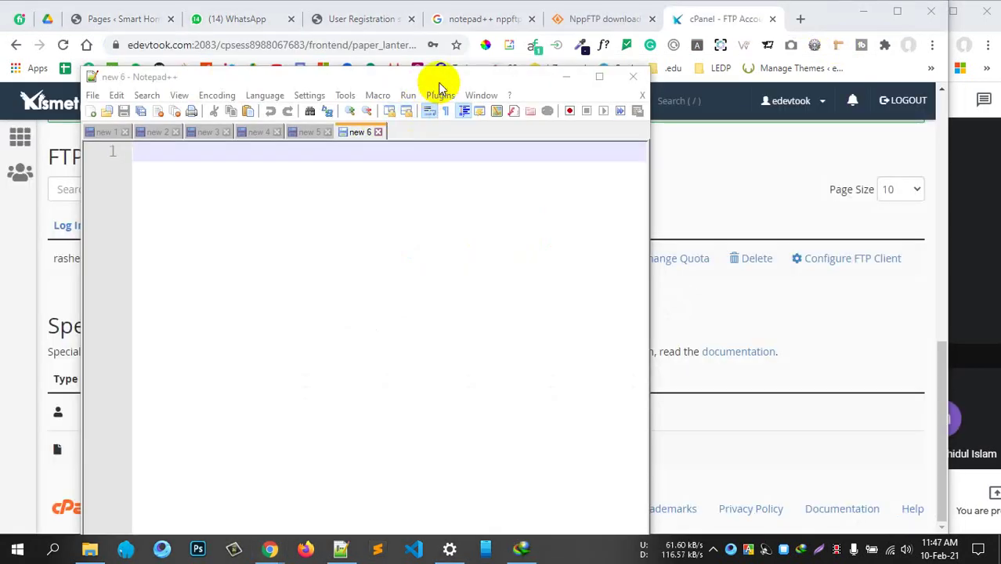
# Maximize Notepad++ and open its plugins folder via Plugins > Open Plugins Folder
pyautogui.doubleClick(441, 78)
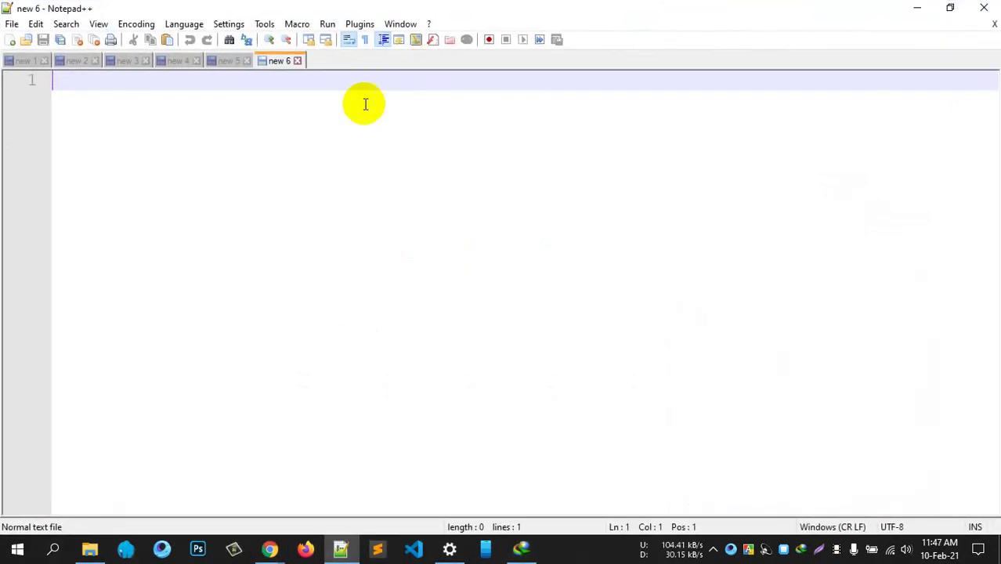
pyautogui.click(361, 25)
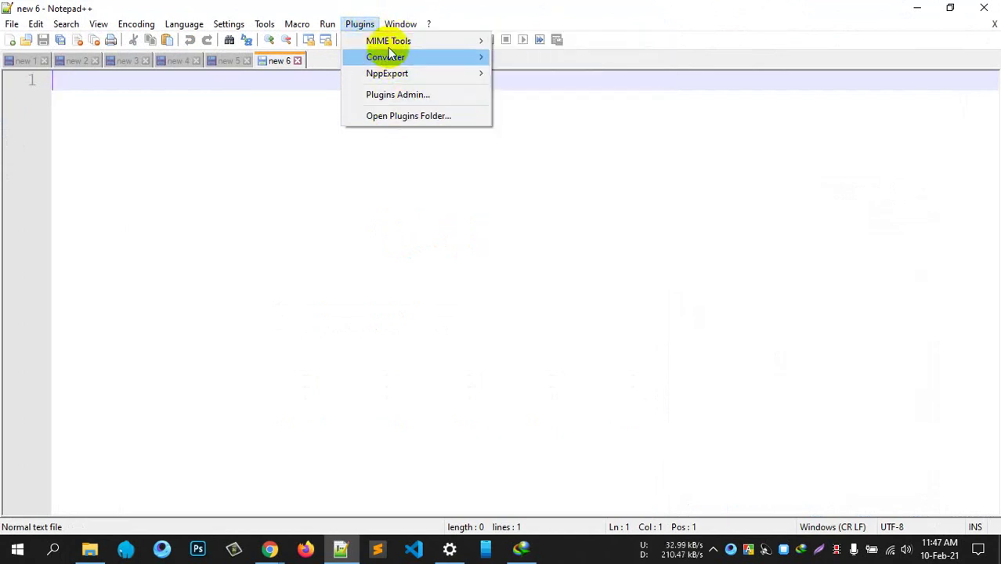
pyautogui.click(387, 117)
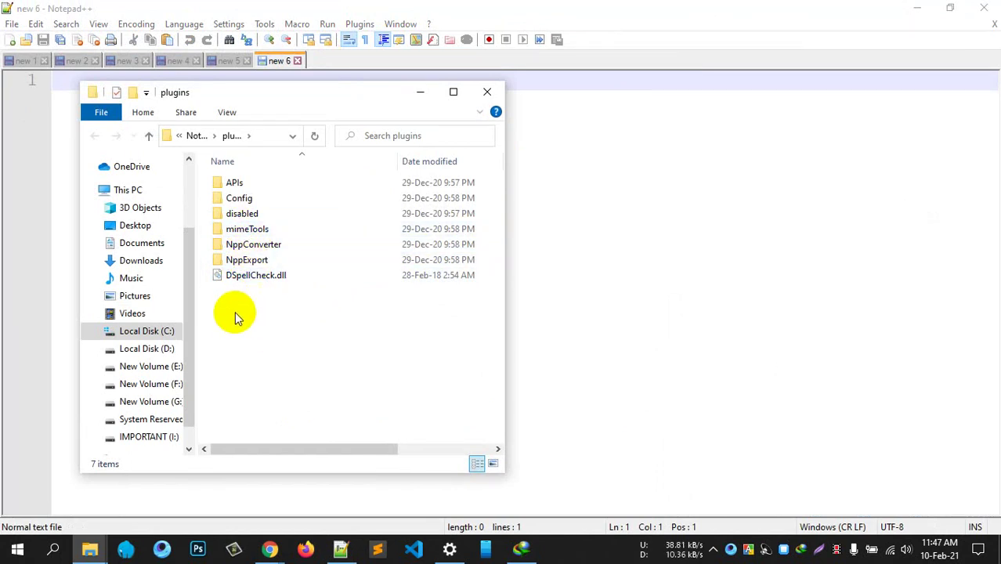
# Browse the Downloads and Programs folders in File Explorer looking for the NppFTP download
pyautogui.click(90, 548)
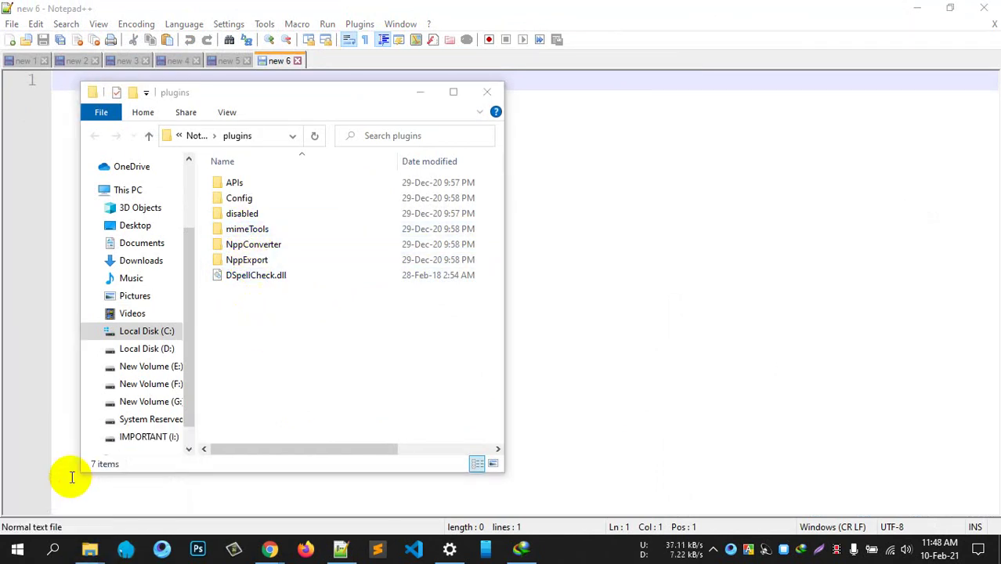
pyautogui.click(72, 477)
pyautogui.moveTo(336, 78); pyautogui.dragTo(652, 94)
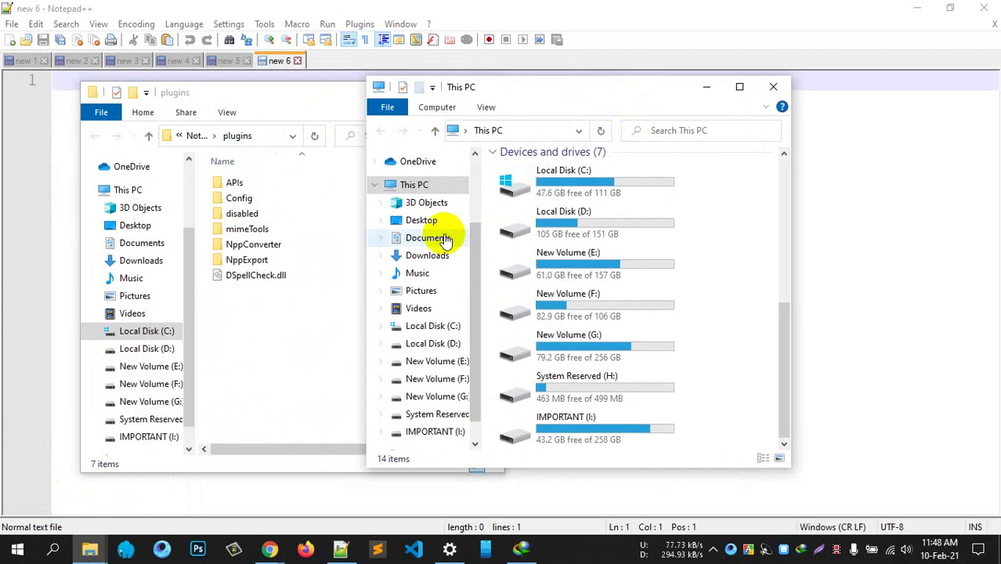
pyautogui.click(430, 256)
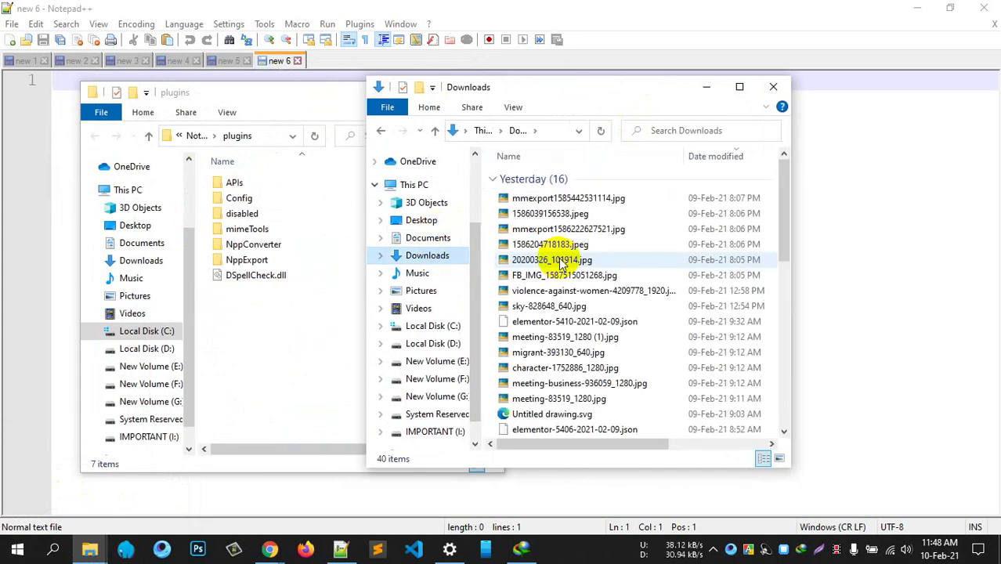
pyautogui.scroll(-3, 584, 294)
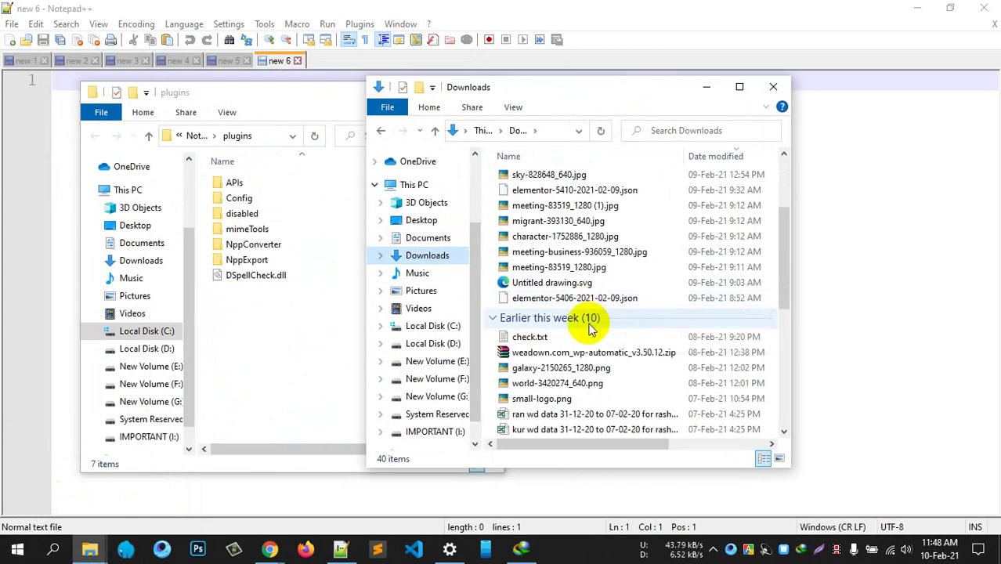
pyautogui.scroll(-1, 587, 345)
pyautogui.scroll(-1, 563, 399)
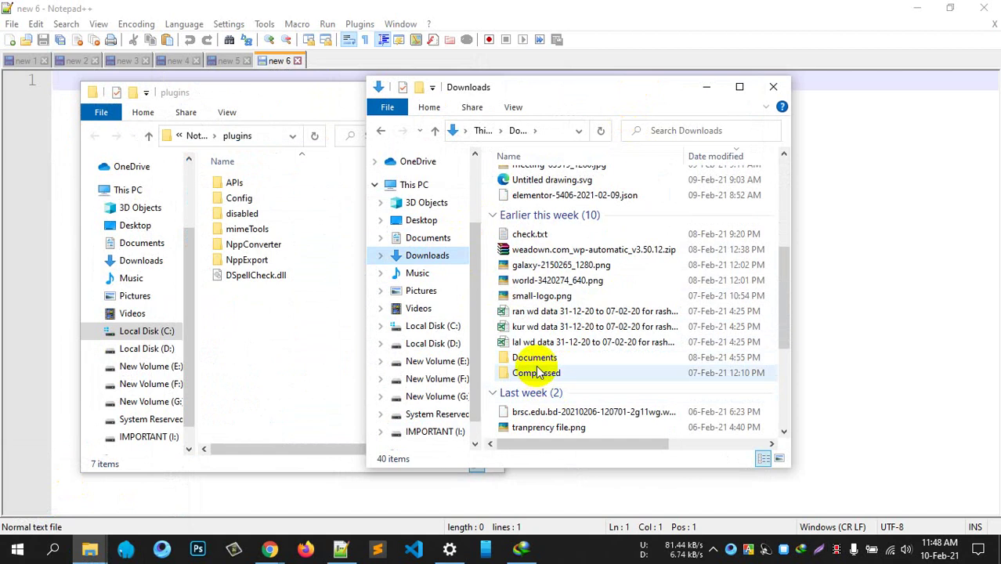
pyautogui.scroll(-2, 547, 384)
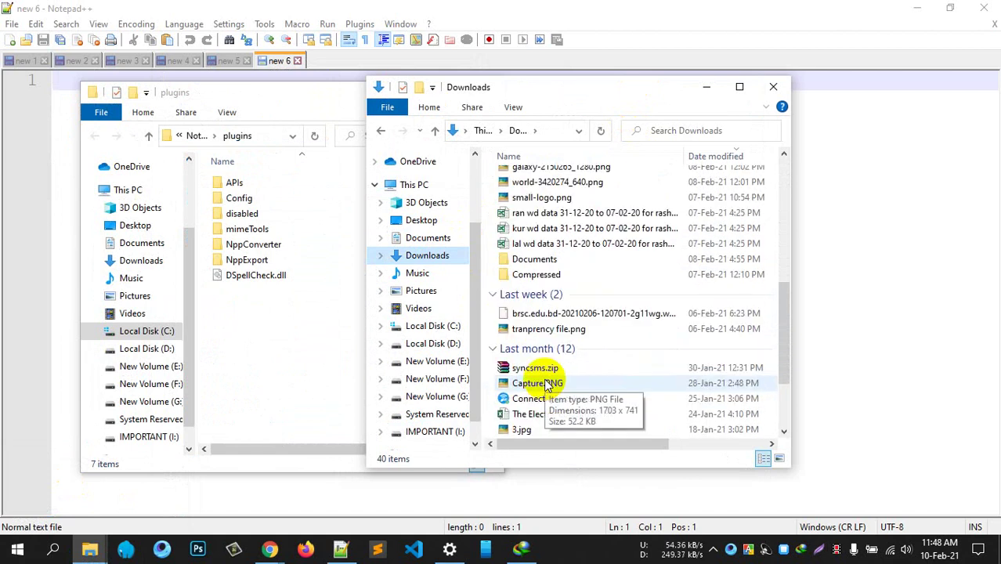
pyautogui.scroll(-2, 546, 384)
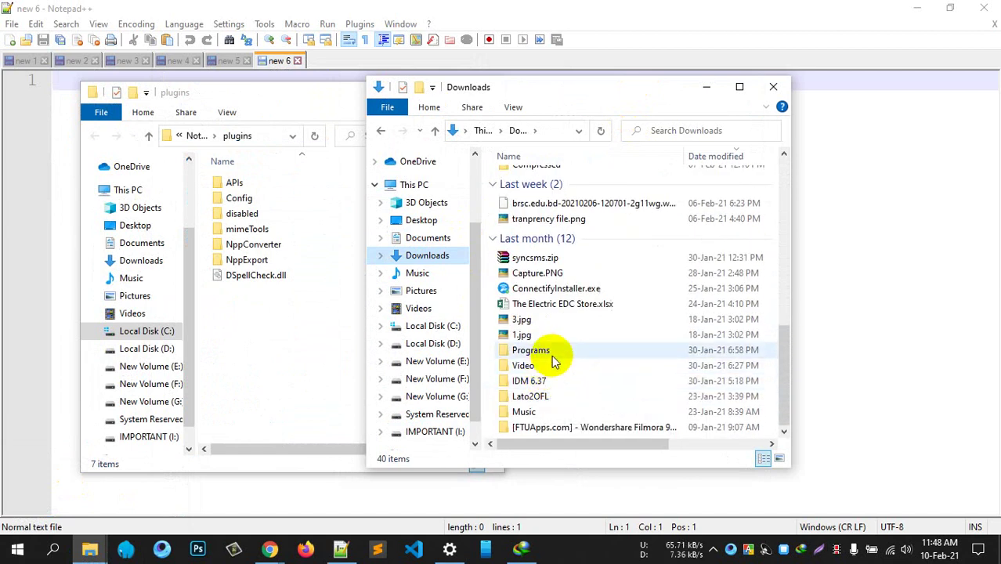
pyautogui.doubleClick(548, 351)
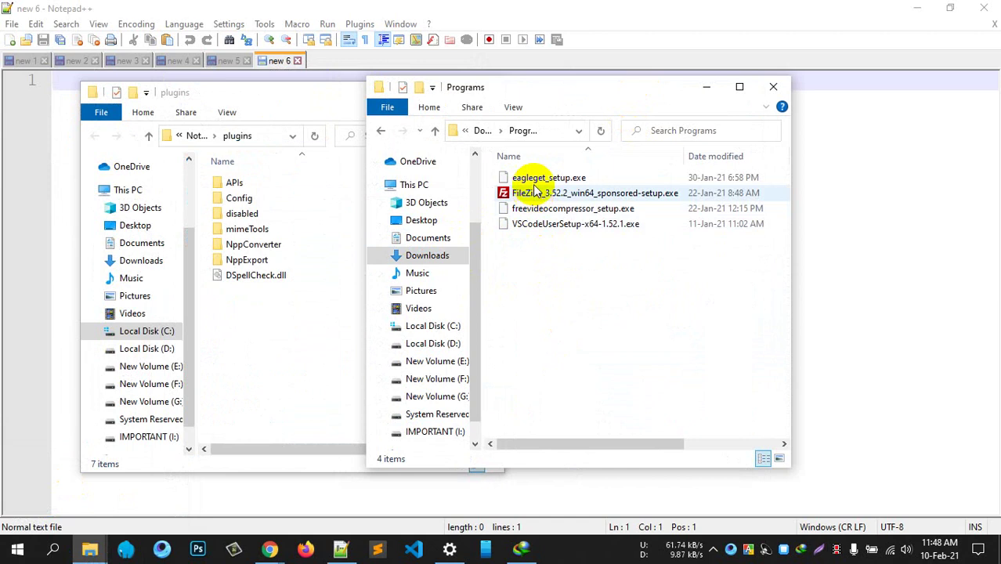
pyautogui.click(436, 133)
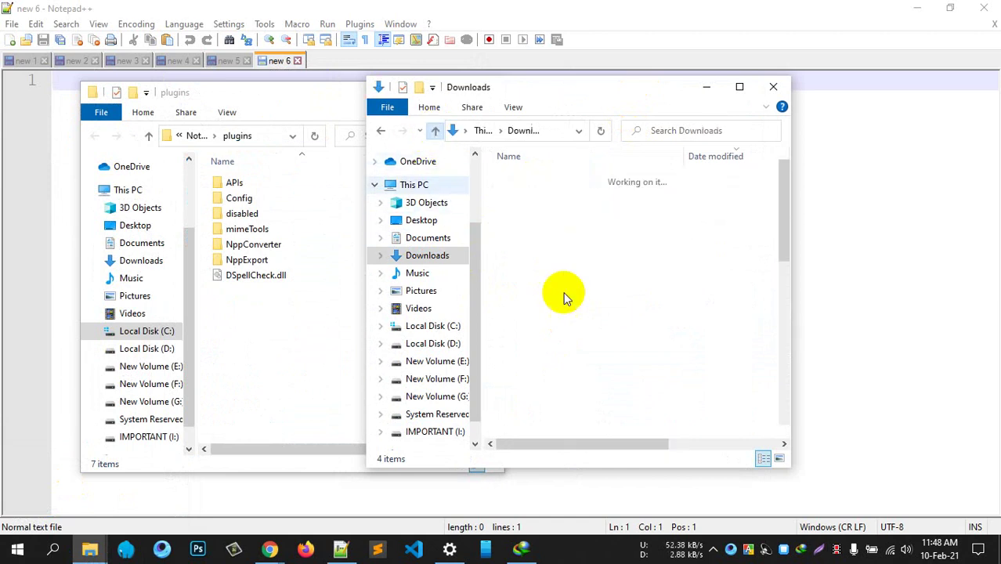
pyautogui.scroll(4, 570, 300)
pyautogui.scroll(-2, 576, 298)
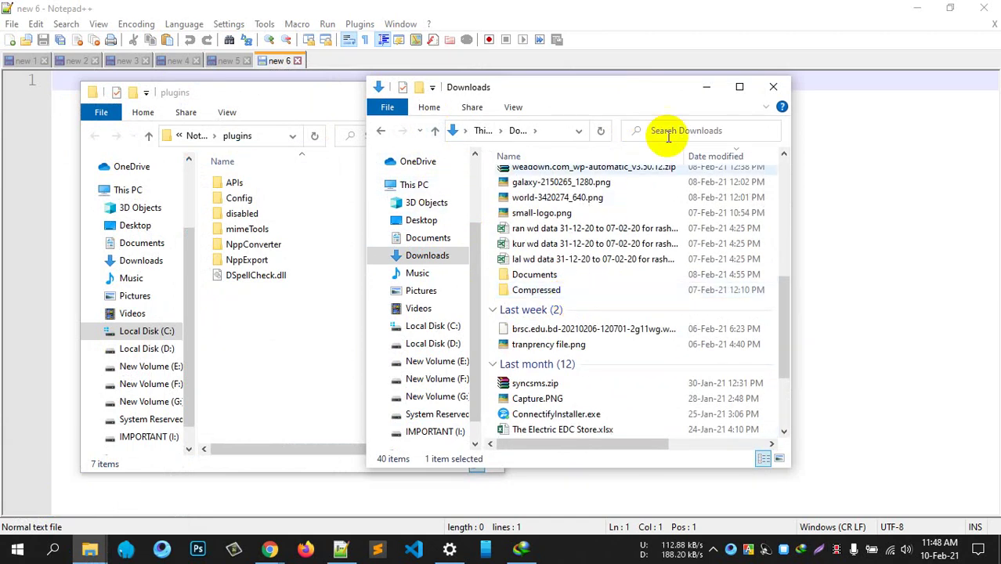
pyautogui.click(706, 87)
# Open NppFTP_0.26.3.zip from the Desktop in WinRAR, close it, and minimize both Explorer windows
pyautogui.click(523, 552)
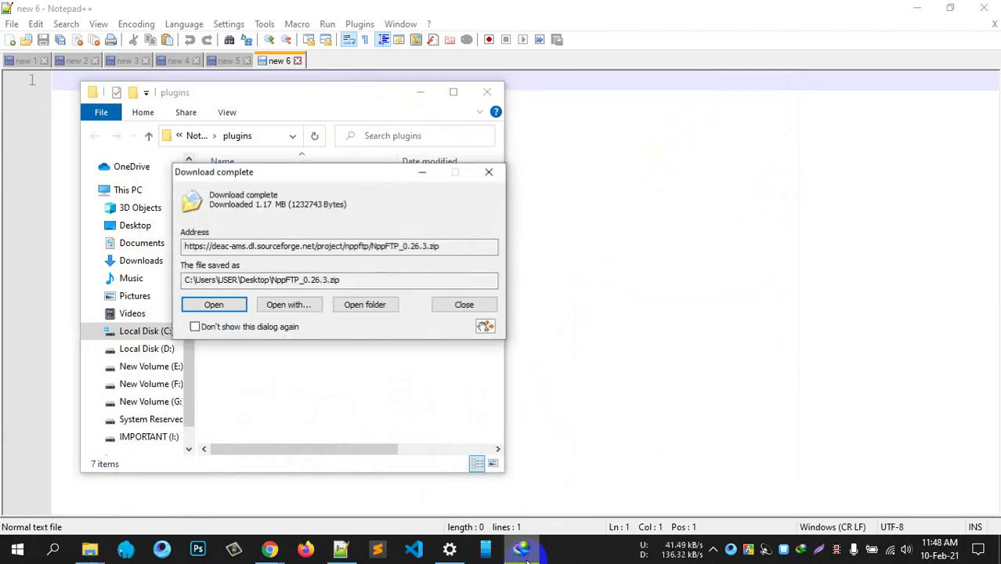
pyautogui.click(354, 305)
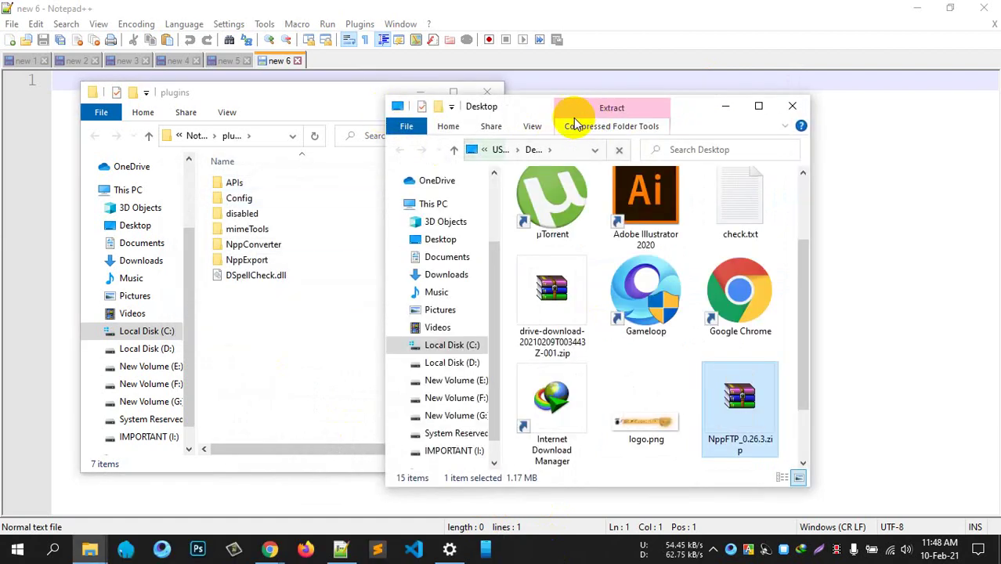
pyautogui.moveTo(564, 112); pyautogui.dragTo(653, 111)
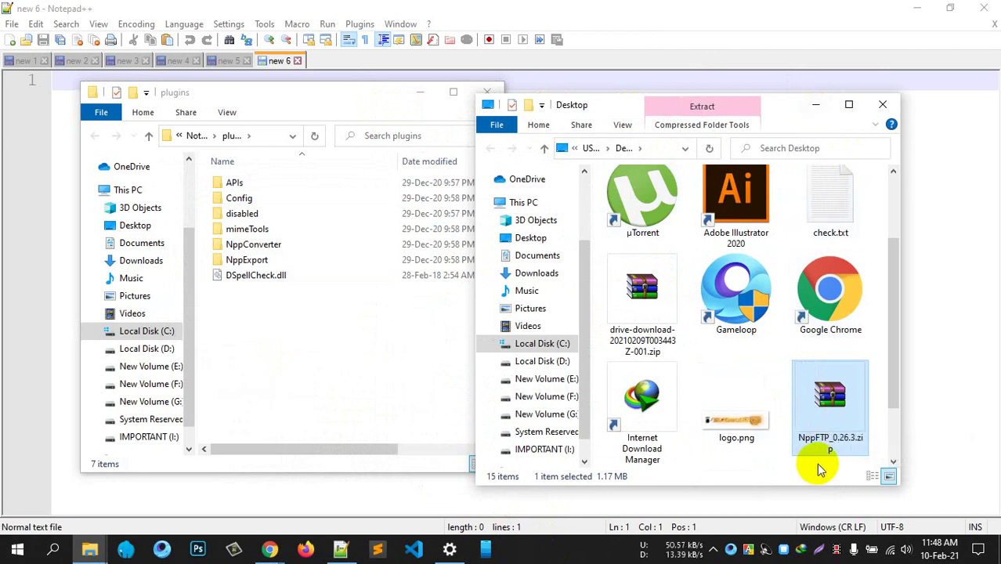
pyautogui.doubleClick(826, 404)
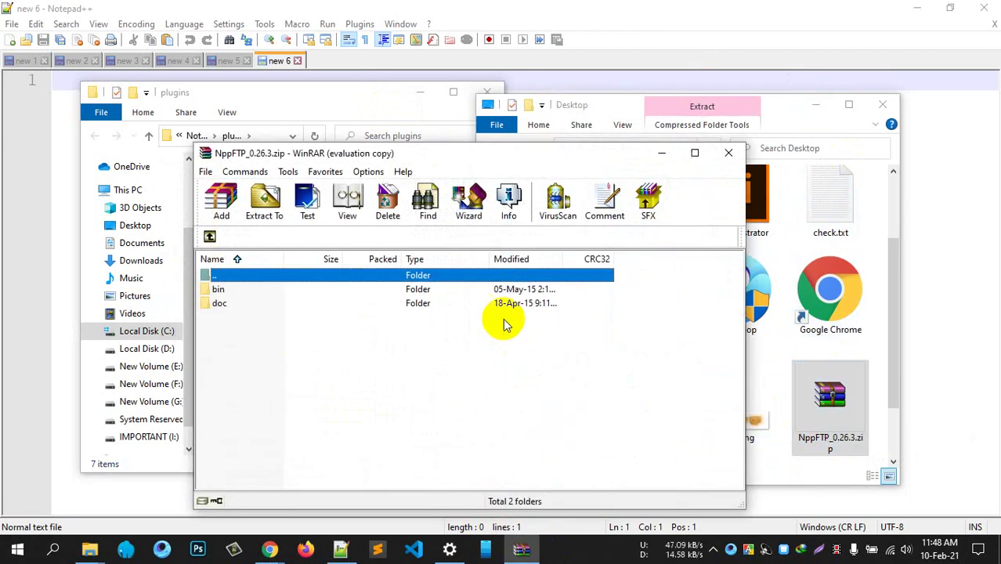
pyautogui.click(578, 275)
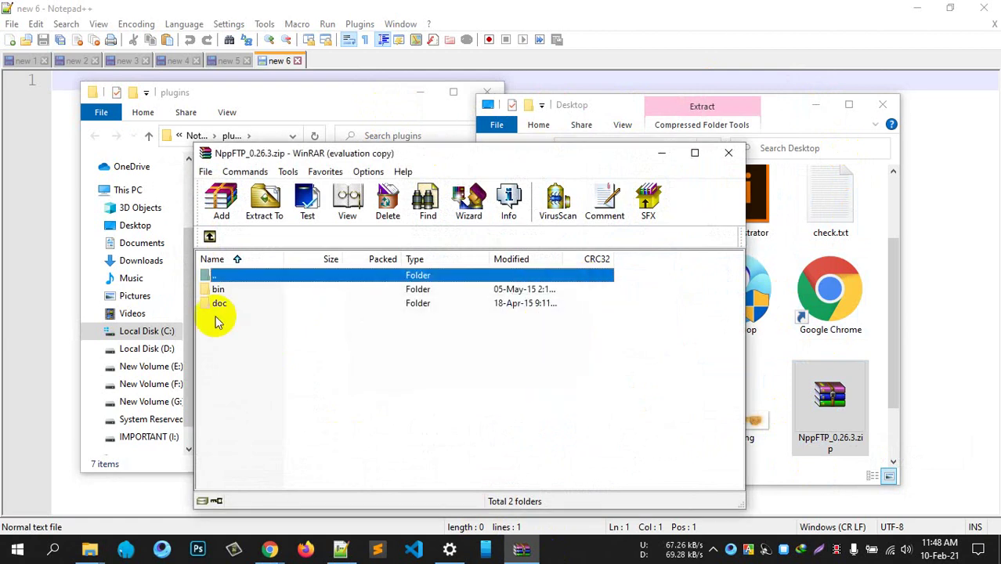
pyautogui.click(727, 152)
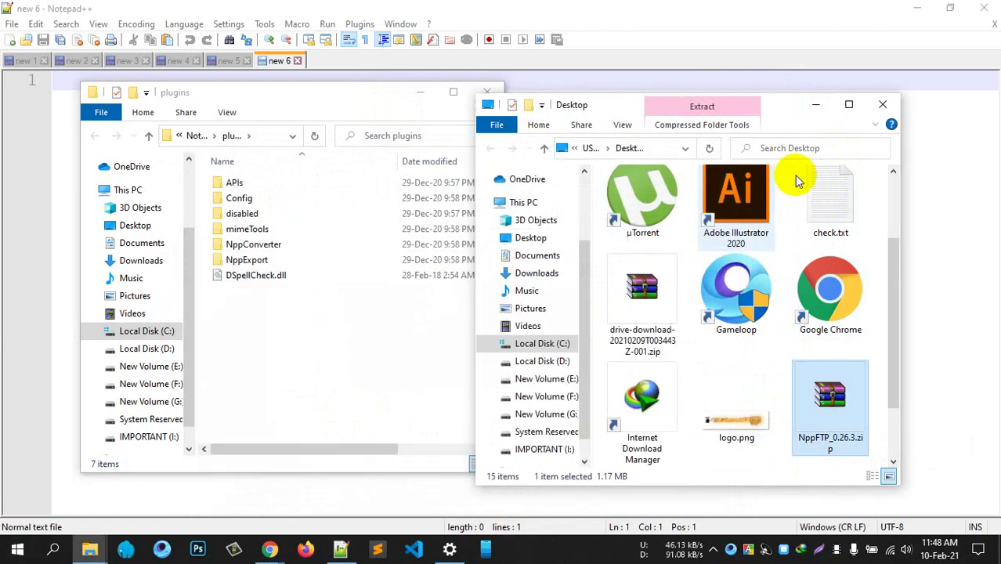
pyautogui.click(813, 107)
pyautogui.click(421, 93)
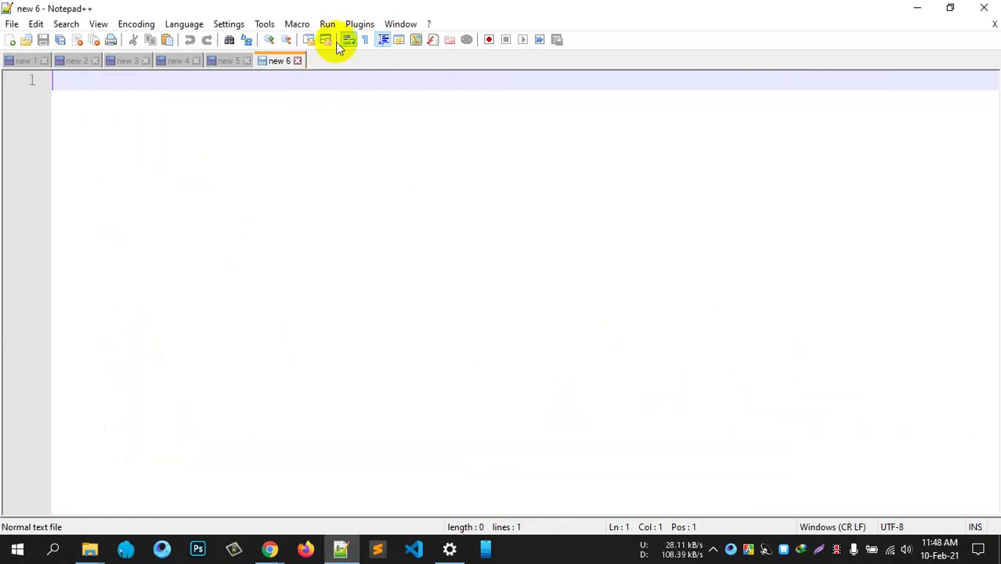
# Install NppFTP through Plugins Admin and agree to restart Notepad++
pyautogui.click(359, 24)
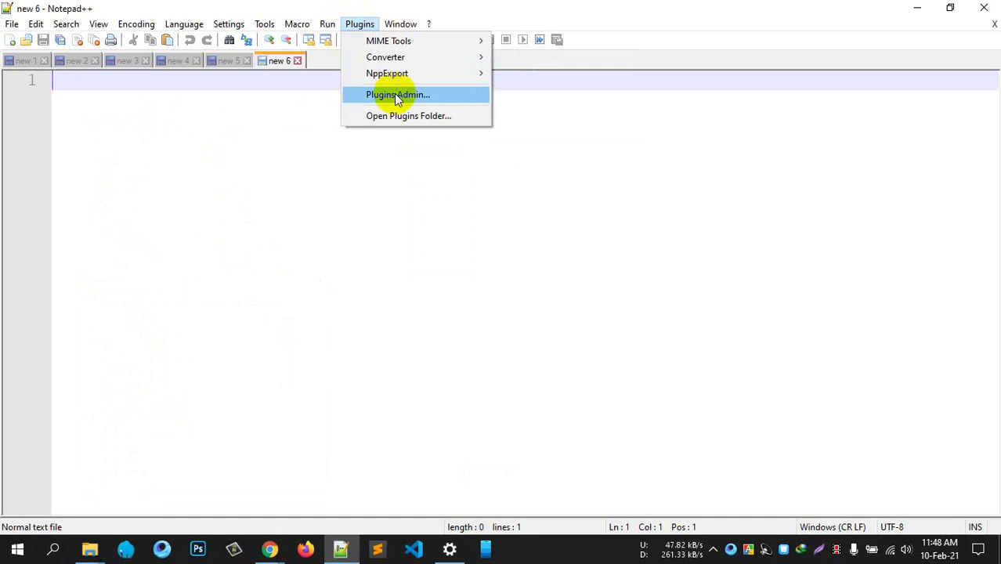
pyautogui.moveTo(403, 57)
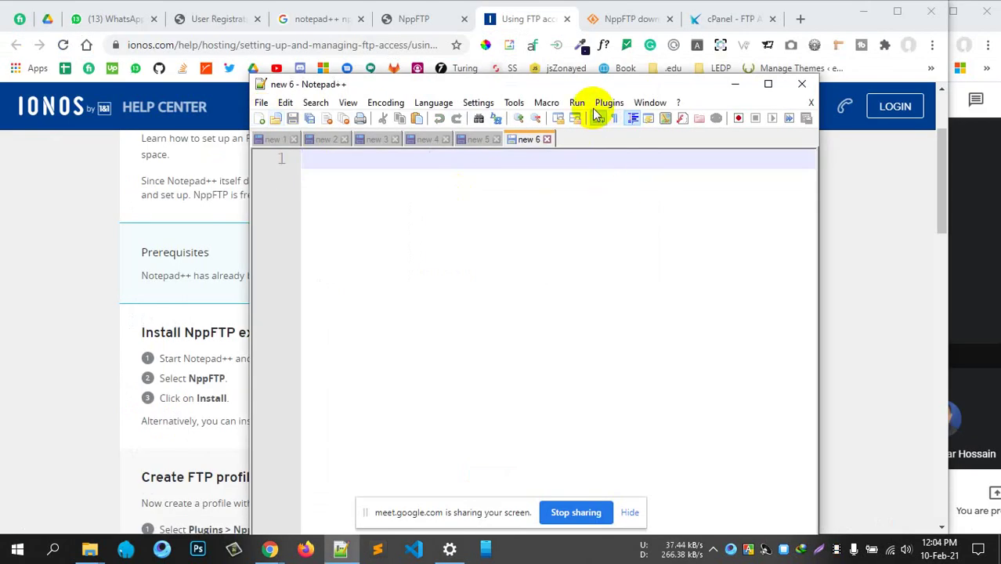
pyautogui.click(607, 102)
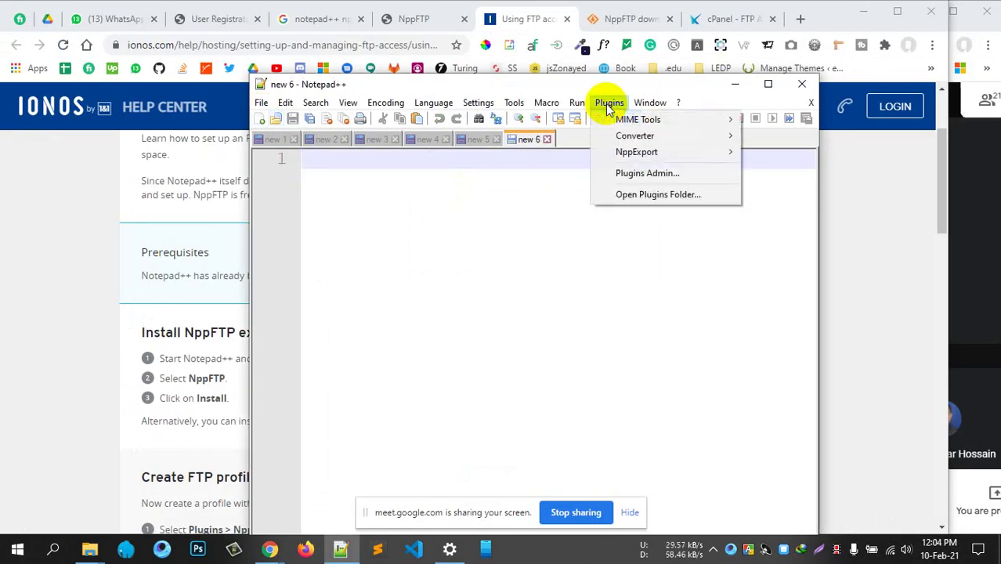
pyautogui.click(632, 173)
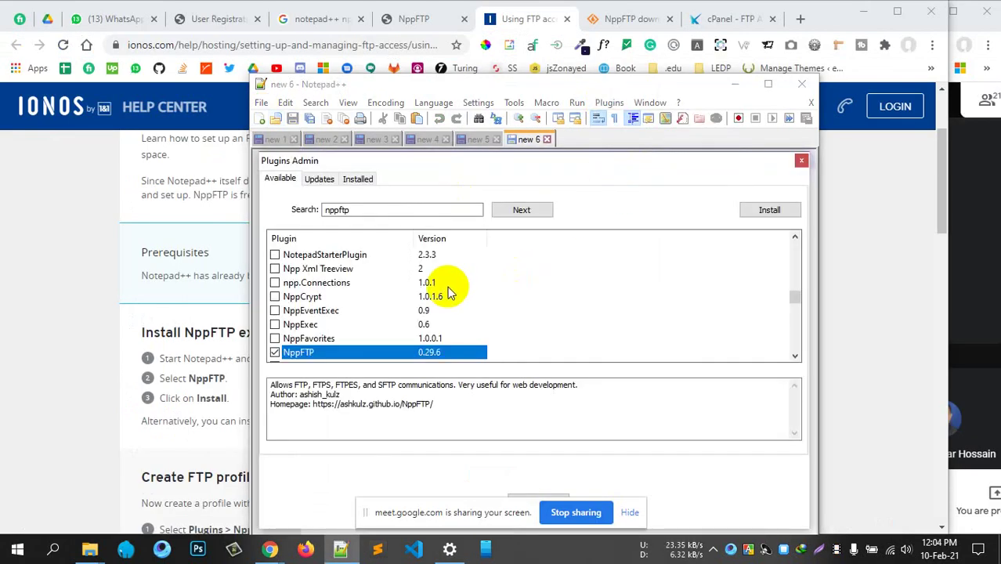
pyautogui.click(357, 206)
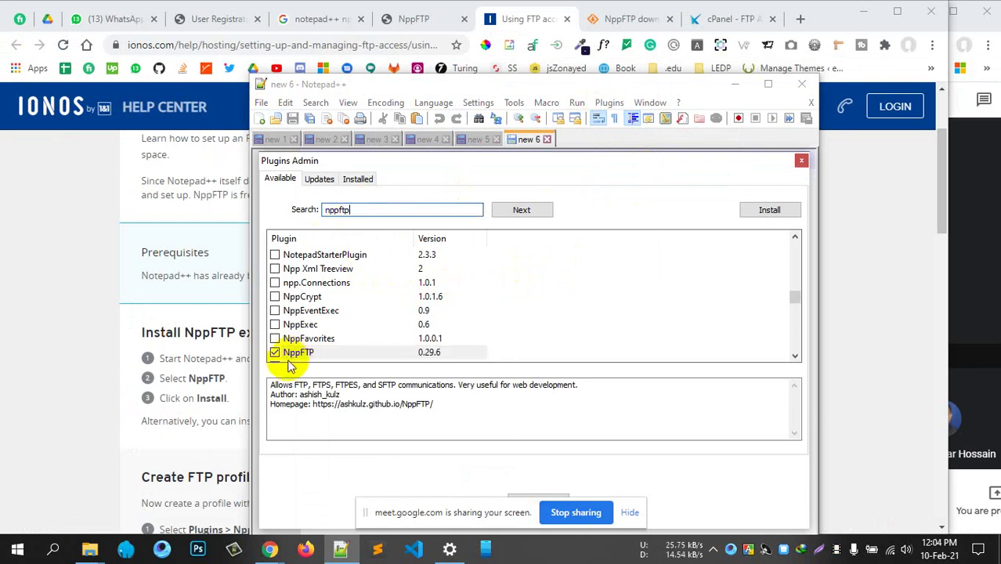
pyautogui.click(770, 212)
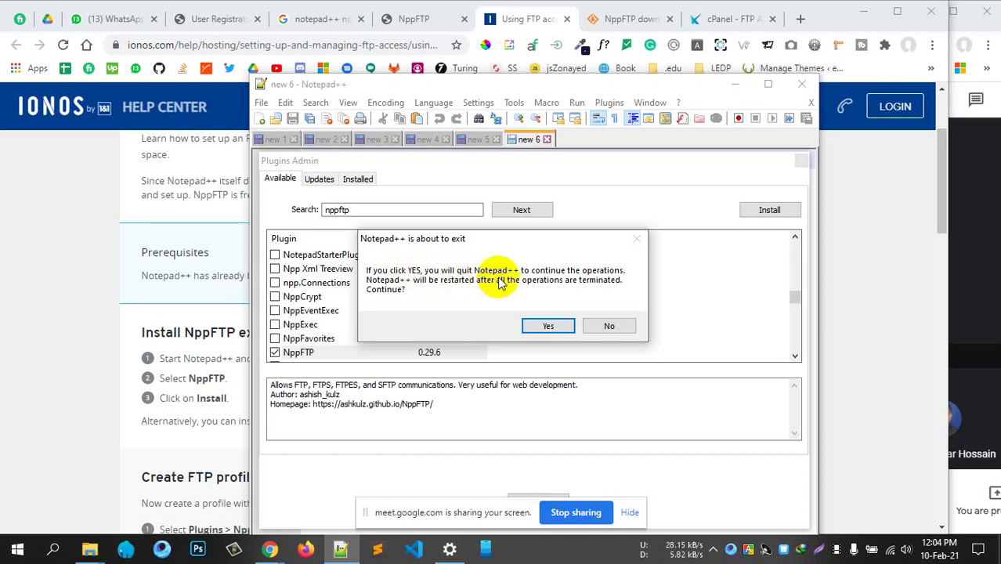
pyautogui.click(545, 326)
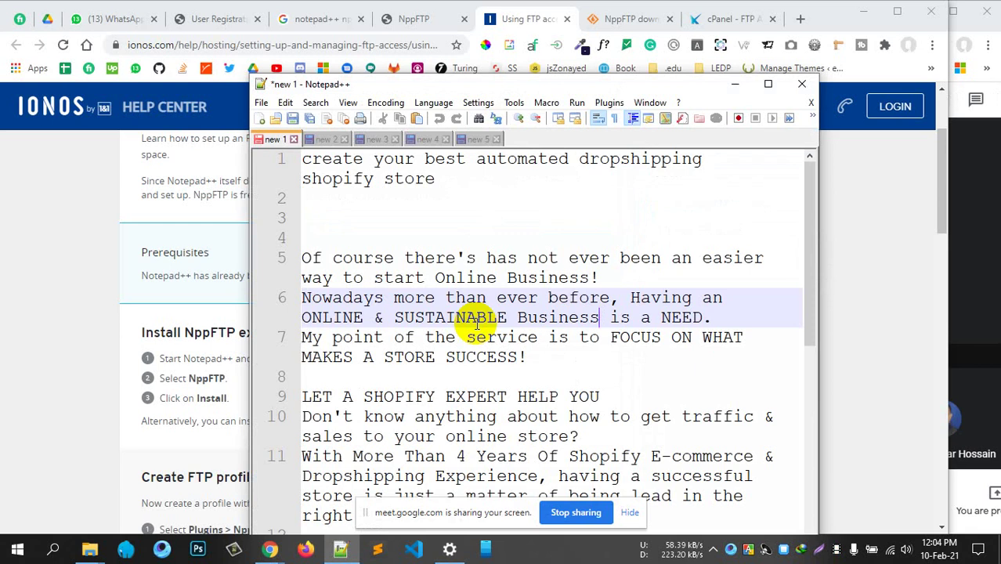
# Open a new document, maximize Notepad++, and show the NppFTP panel widened on the right
pyautogui.click(259, 118)
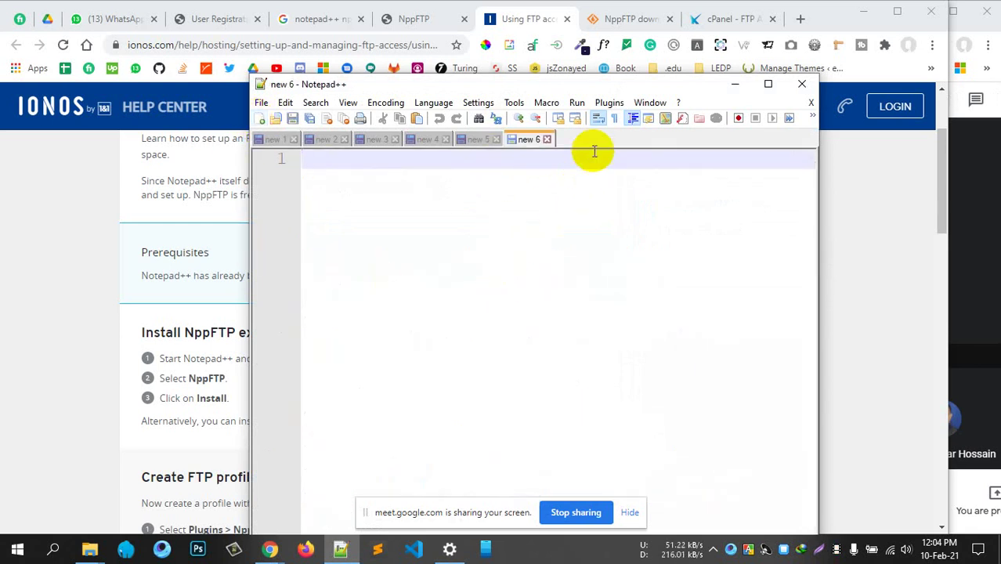
pyautogui.click(610, 104)
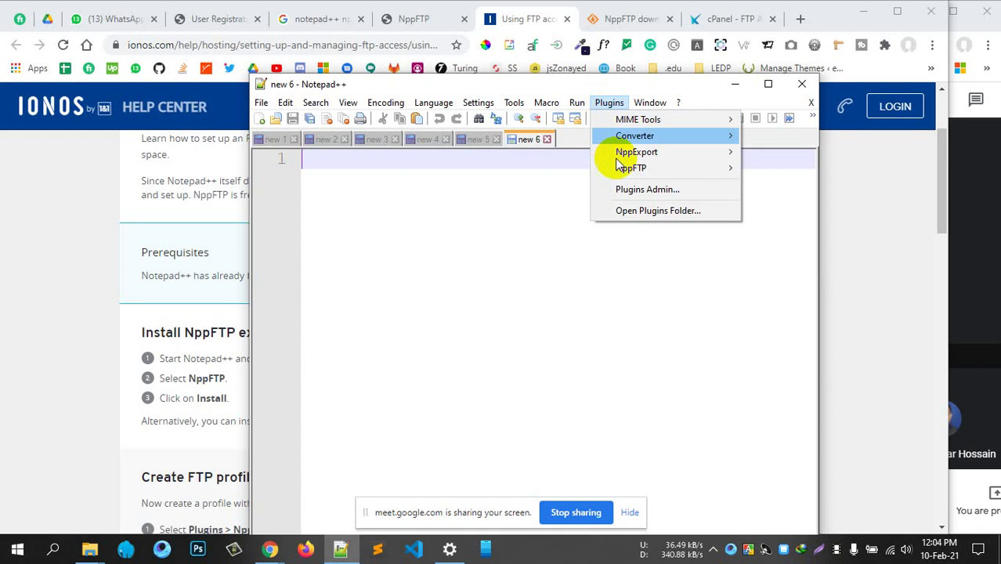
pyautogui.moveTo(636, 172)
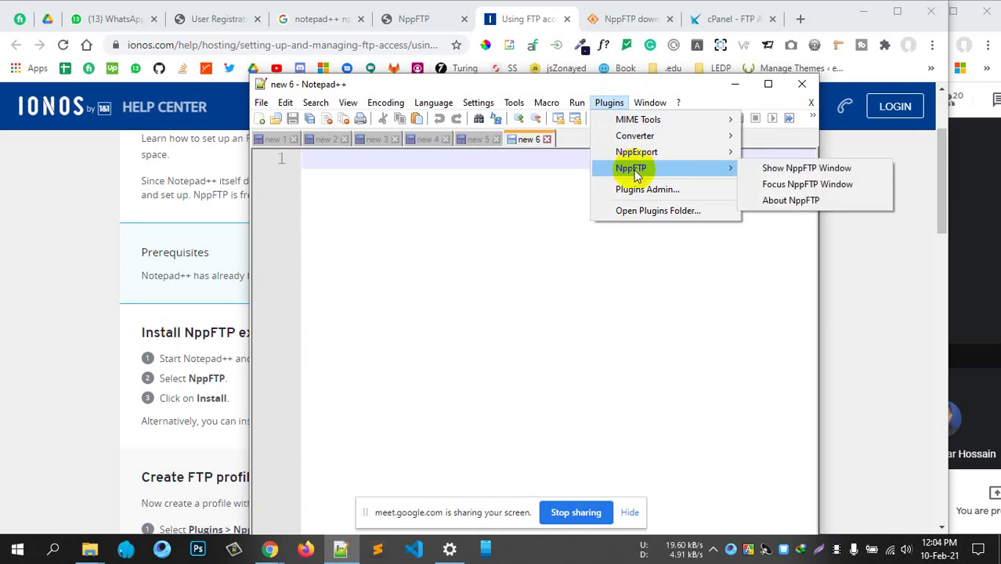
pyautogui.click(556, 222)
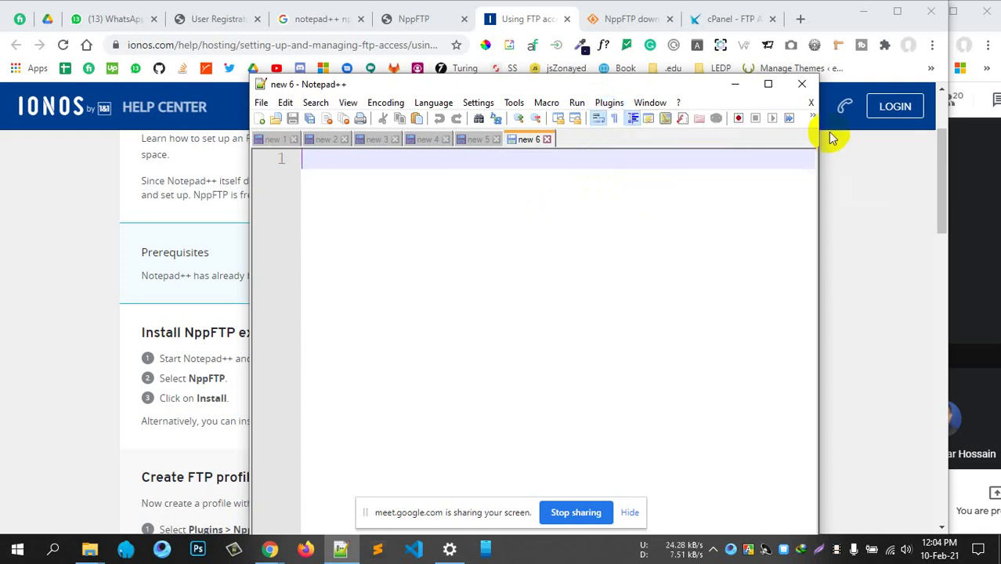
pyautogui.click(769, 84)
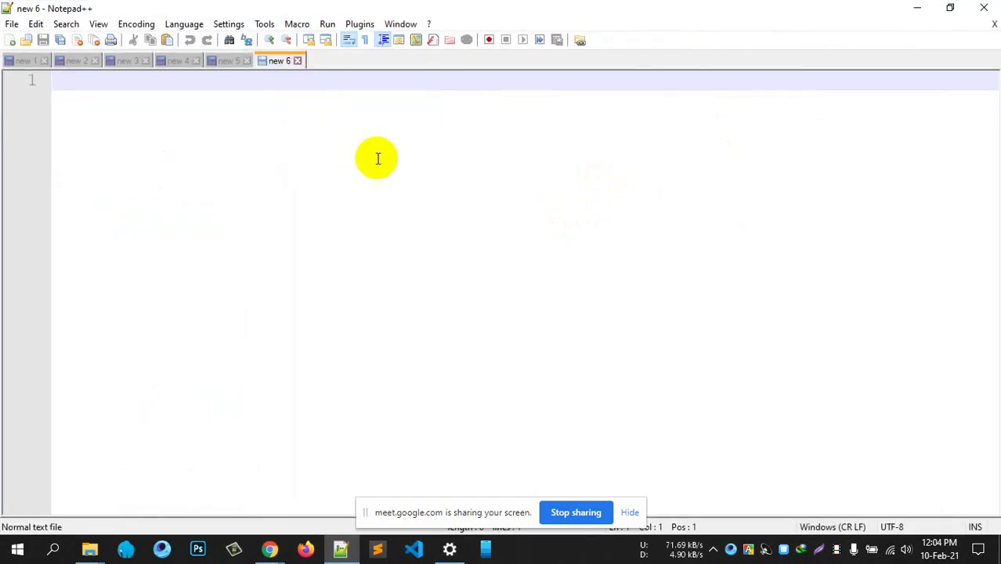
pyautogui.click(360, 23)
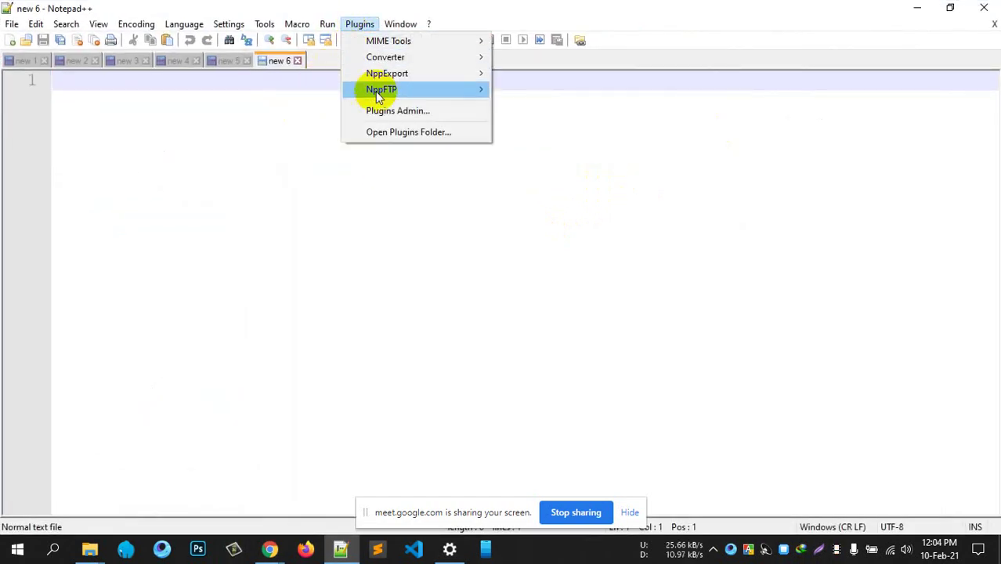
pyautogui.moveTo(380, 93)
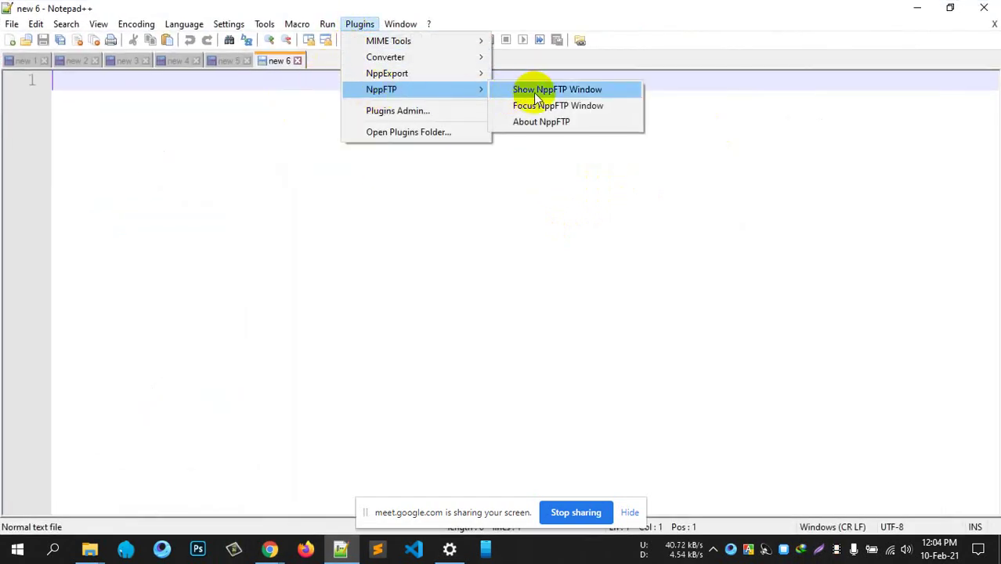
pyautogui.click(535, 94)
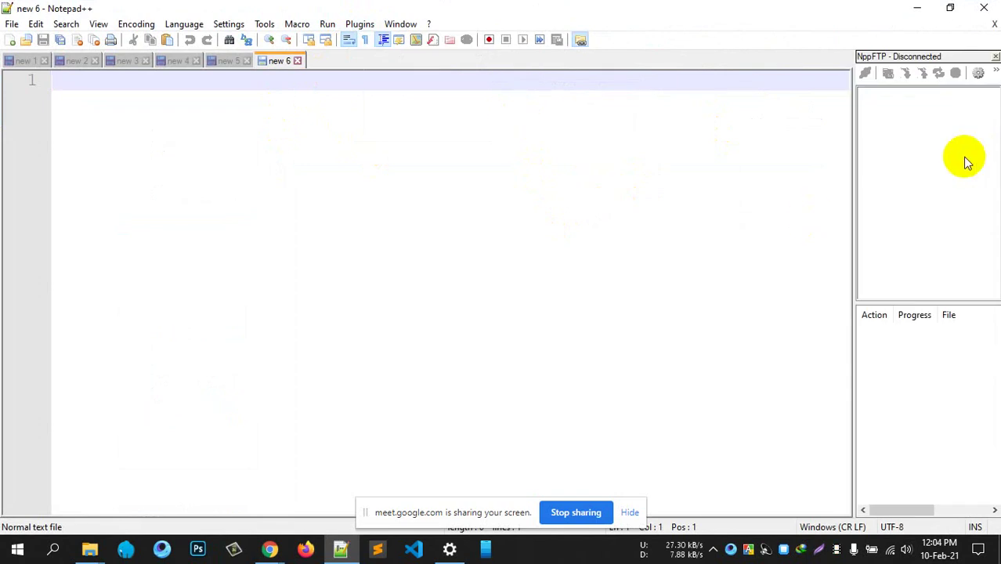
pyautogui.moveTo(855, 189); pyautogui.dragTo(749, 185)
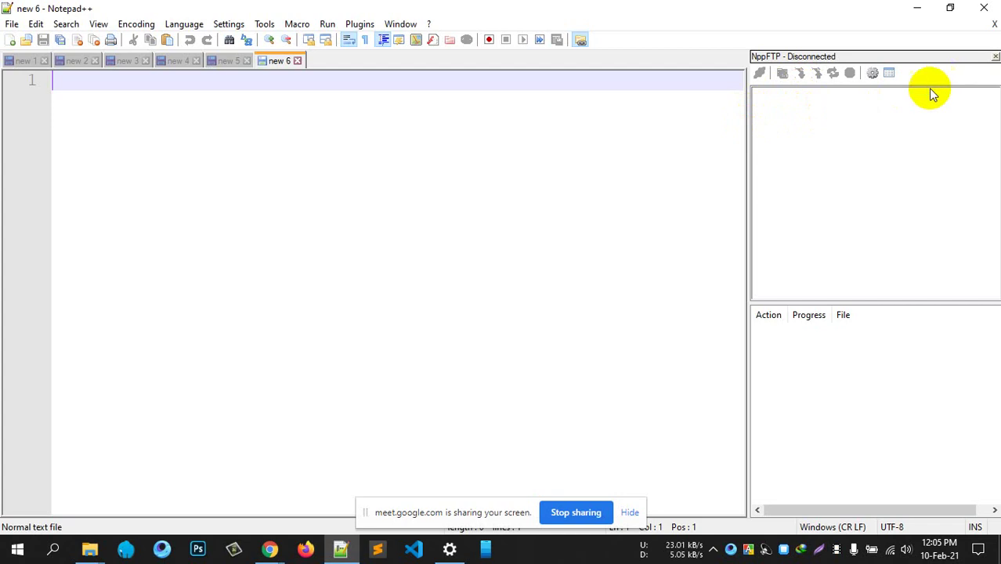
pyautogui.click(873, 71)
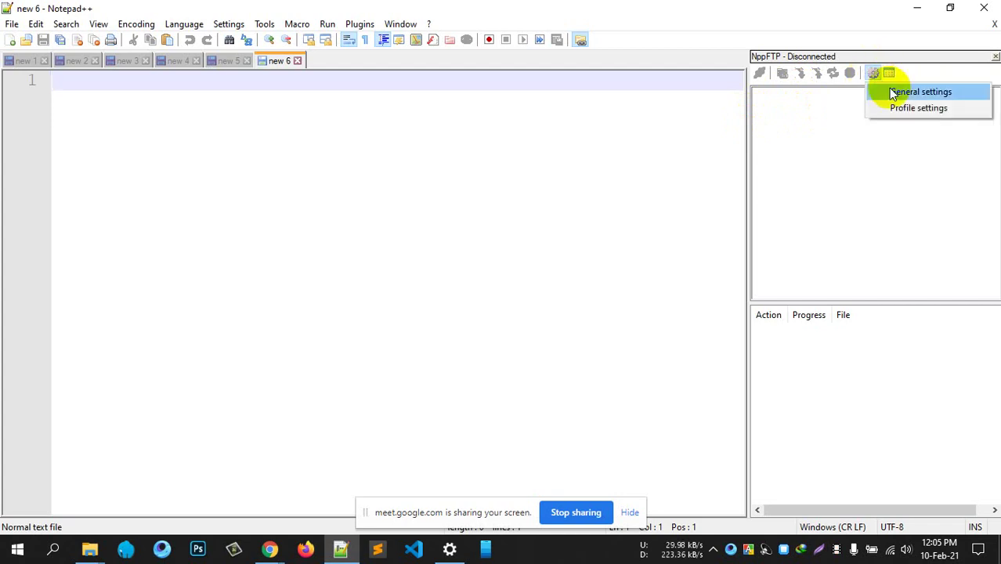
# Close NppFTP Global settings and add a new edevtook profile in Profile settings
pyautogui.click(890, 92)
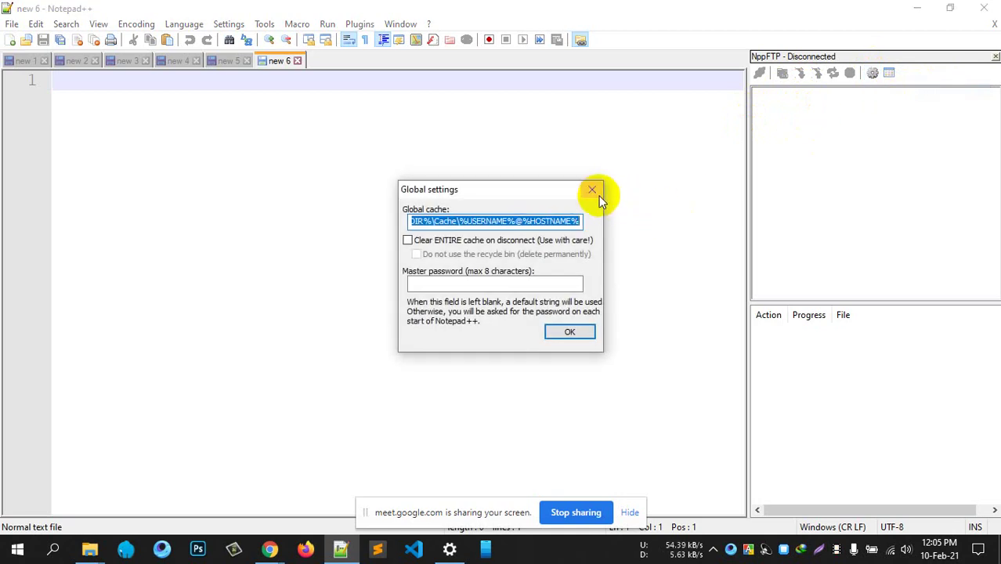
pyautogui.click(593, 190)
pyautogui.click(872, 72)
pyautogui.click(907, 107)
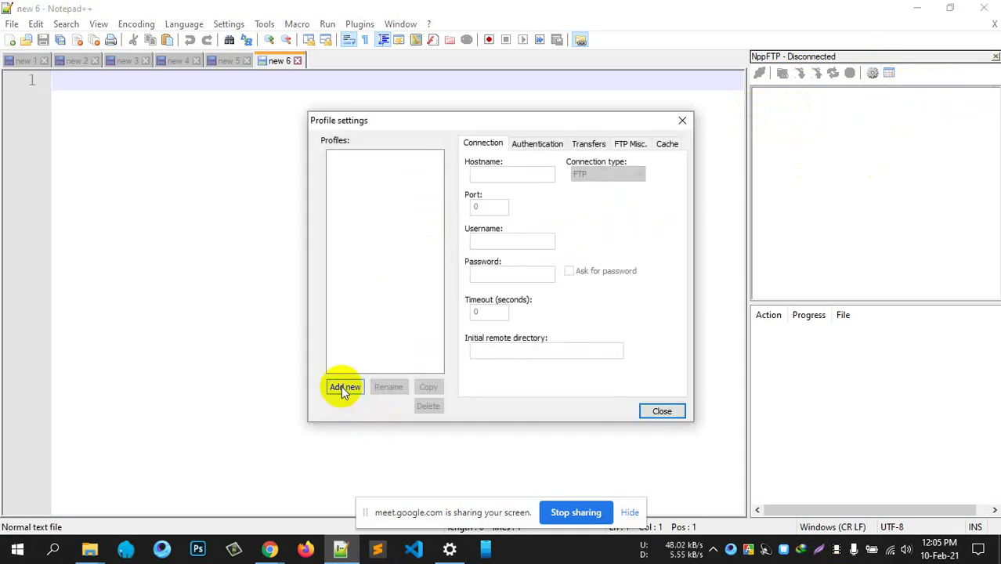
pyautogui.click(343, 387)
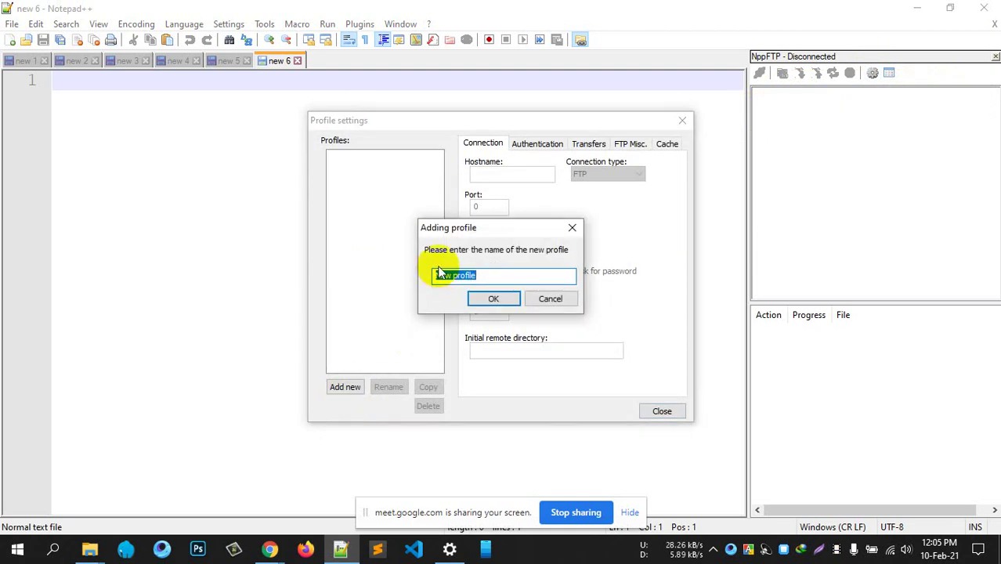
pyautogui.click(433, 280)
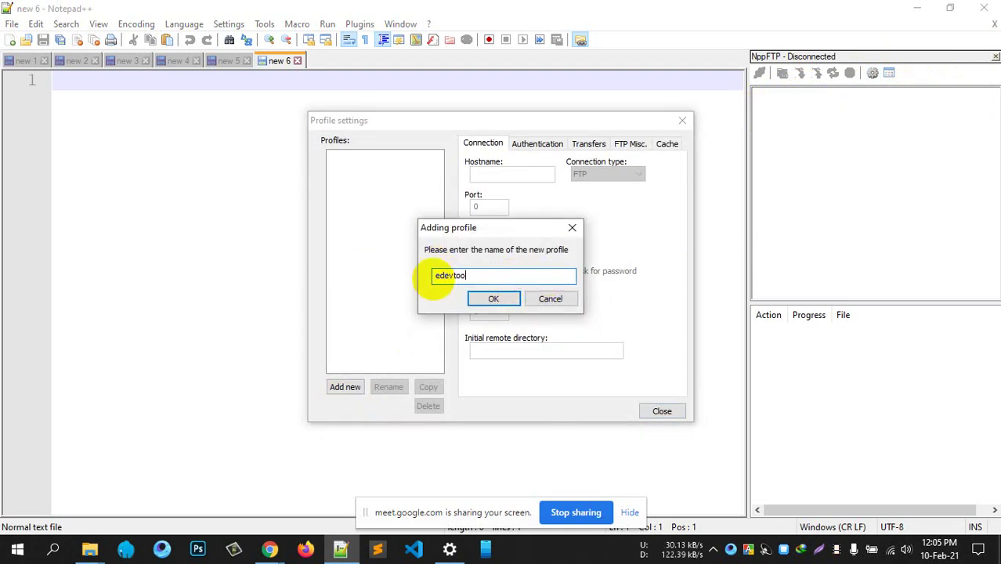
pyautogui.press('Return')
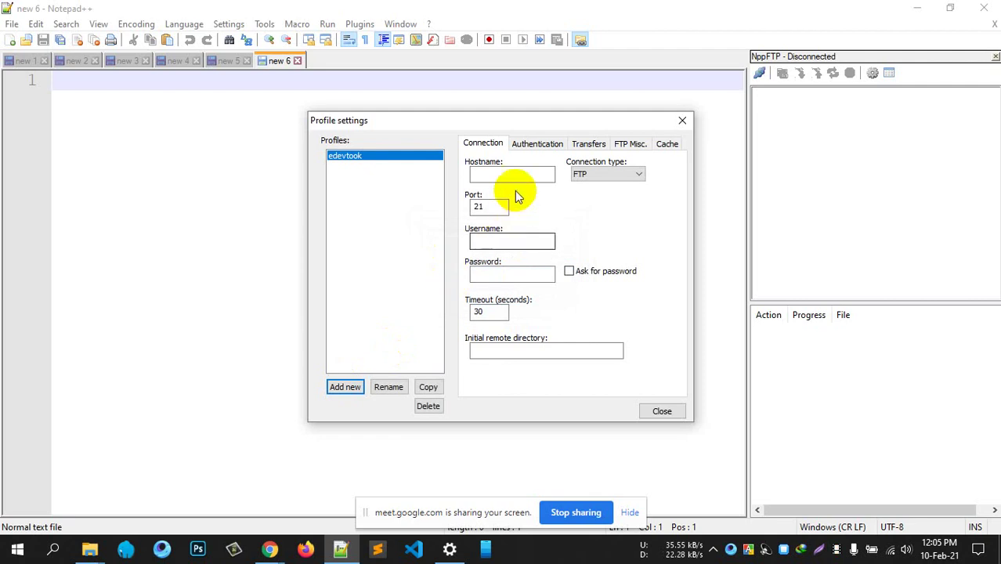
# Enter hostname ftp.edevtook.com, port 21 and the FTP account username in the edevtook profile
pyautogui.click(509, 177)
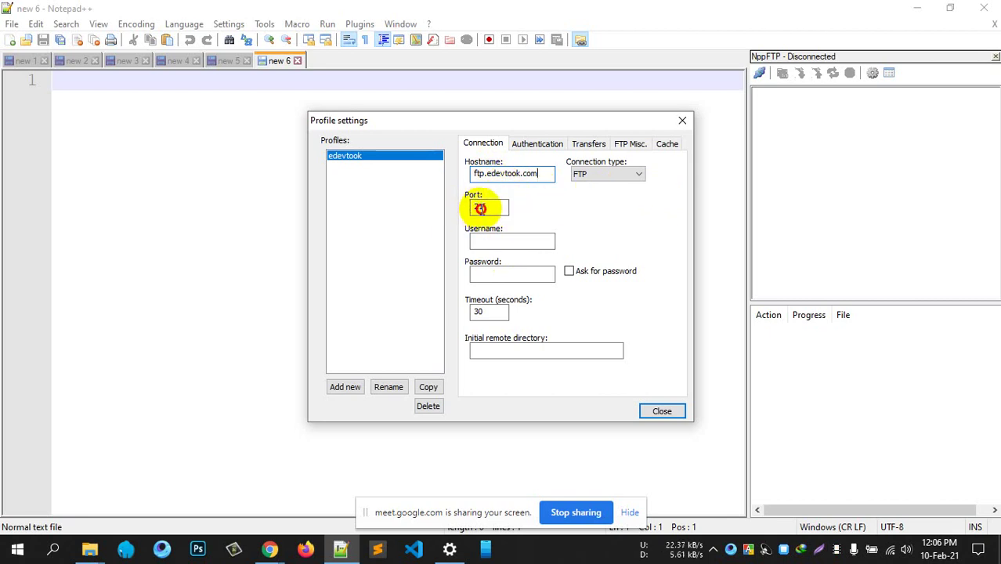
pyautogui.doubleClick(480, 207)
pyautogui.click(486, 240)
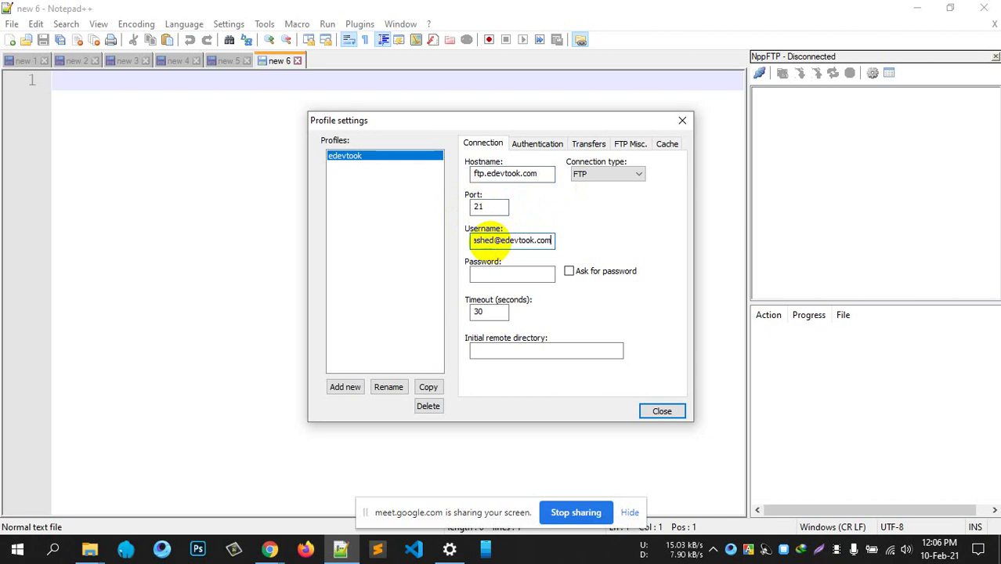
pyautogui.click(495, 273)
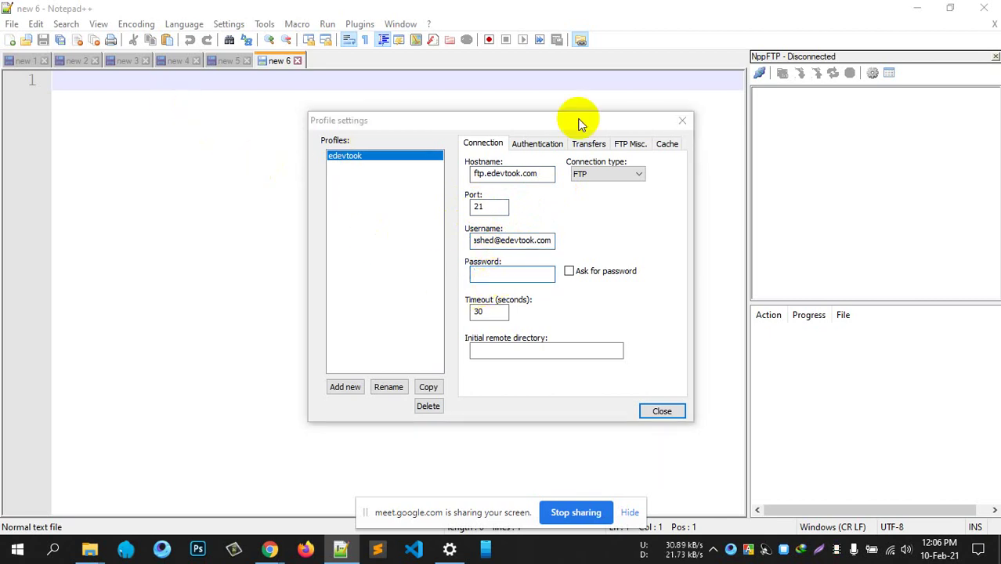
pyautogui.click(269, 549)
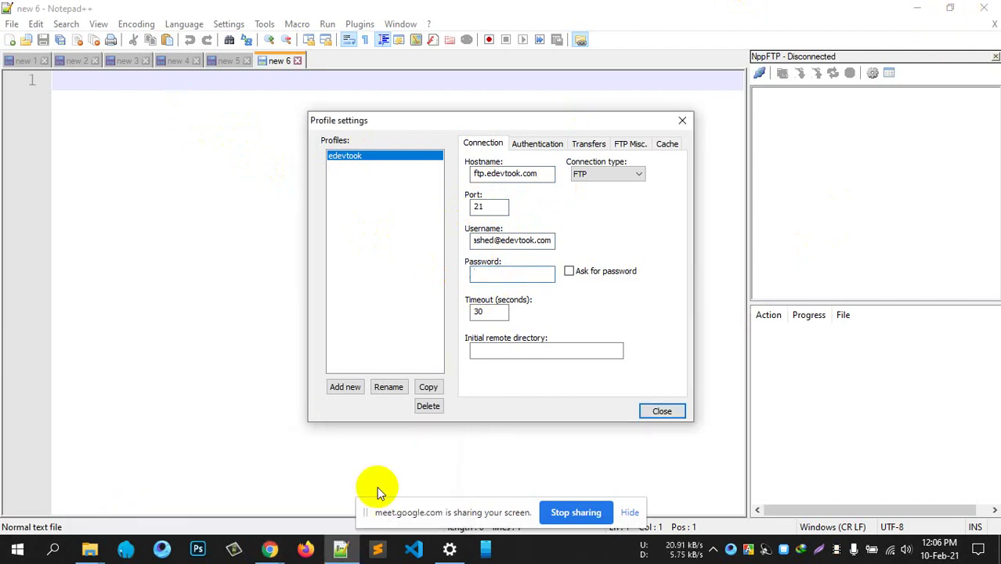
pyautogui.click(264, 482)
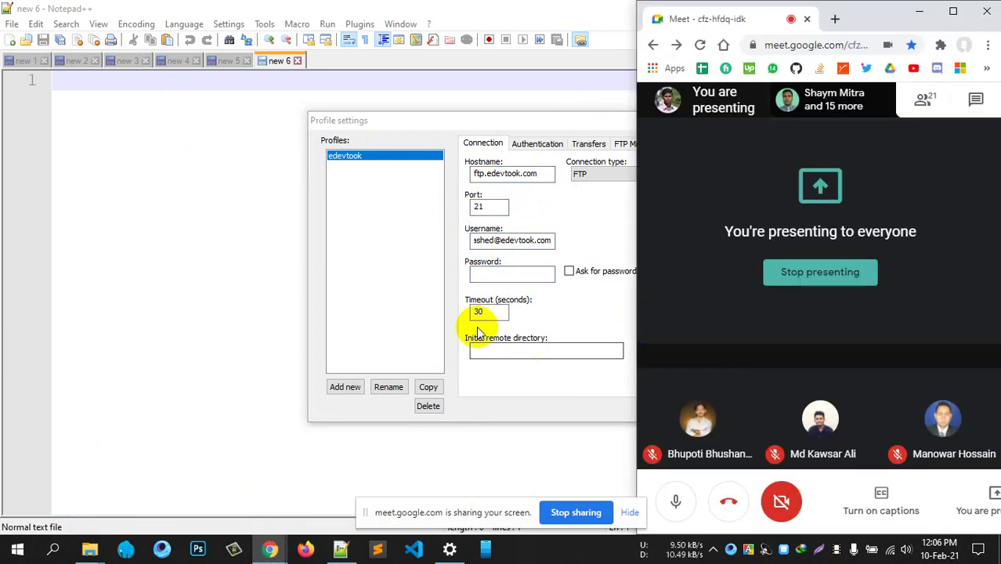
pyautogui.click(460, 252)
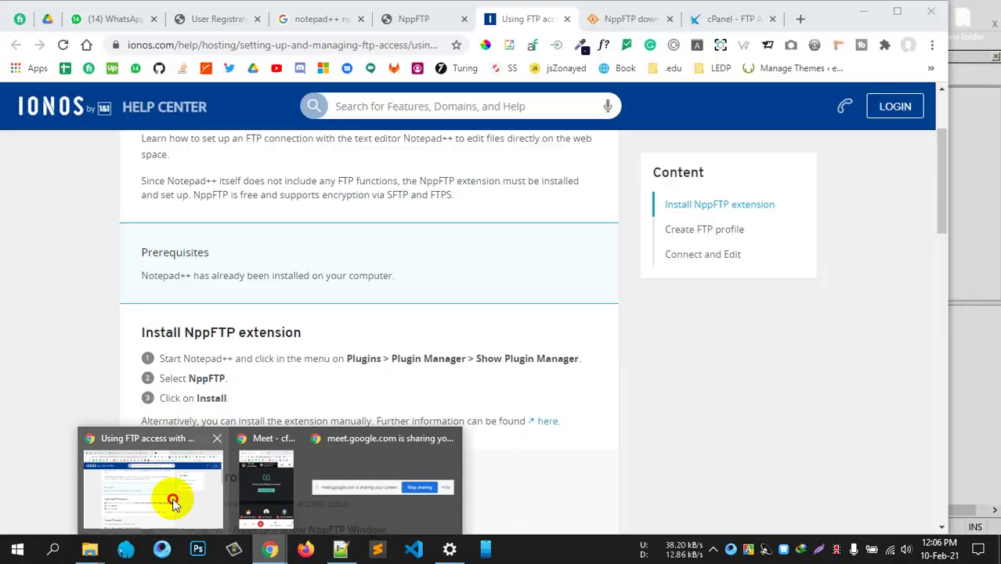
pyautogui.click(174, 496)
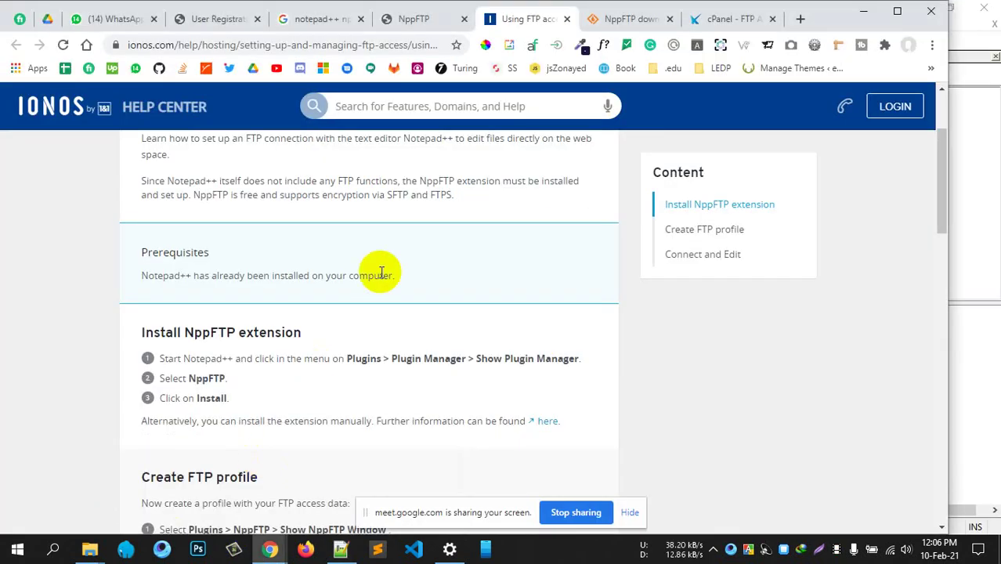
# Generate and copy a new password for the FTP account in cPanel, then save the change
pyautogui.click(709, 18)
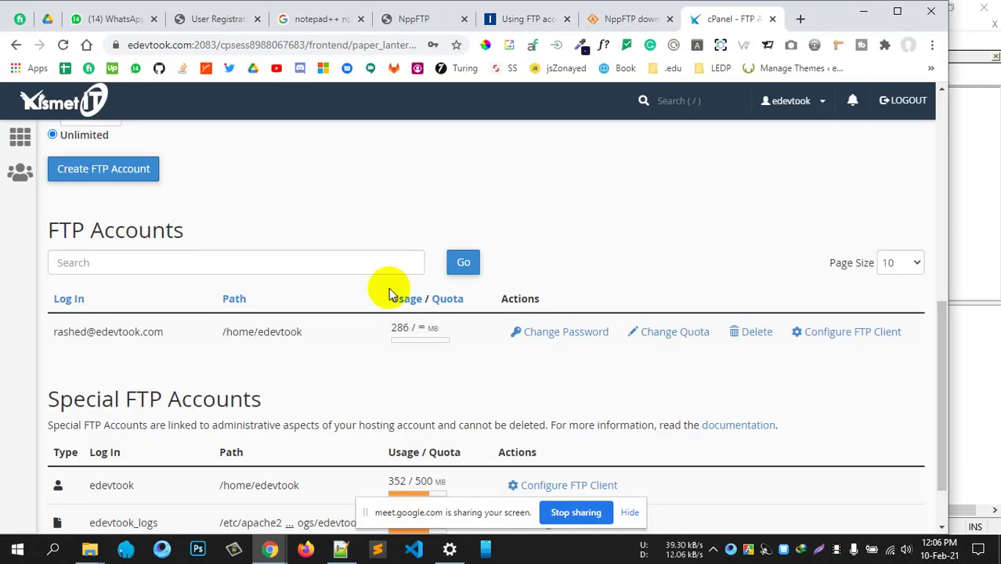
pyautogui.scroll(-1, 392, 313)
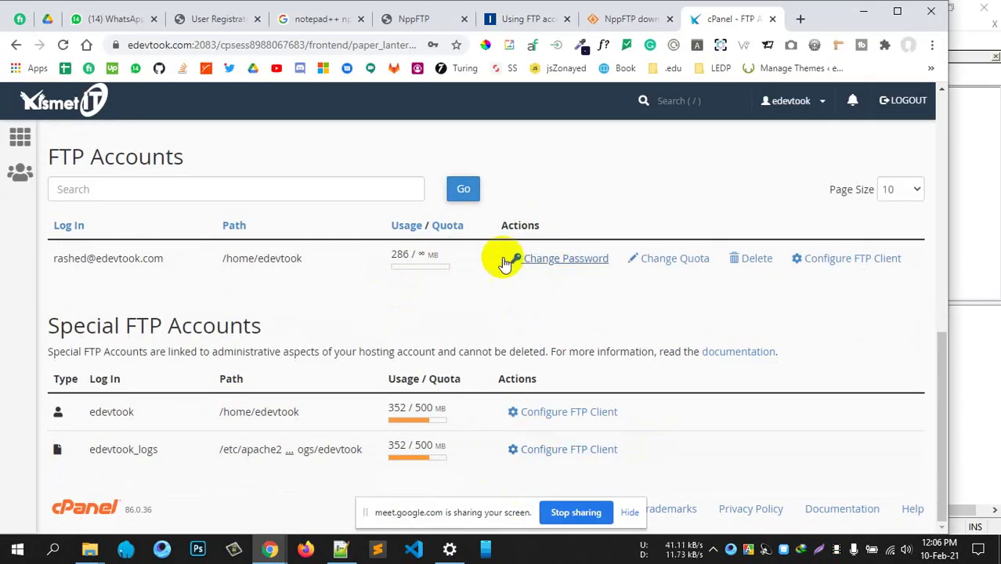
pyautogui.click(543, 266)
pyautogui.scroll(-1, 429, 357)
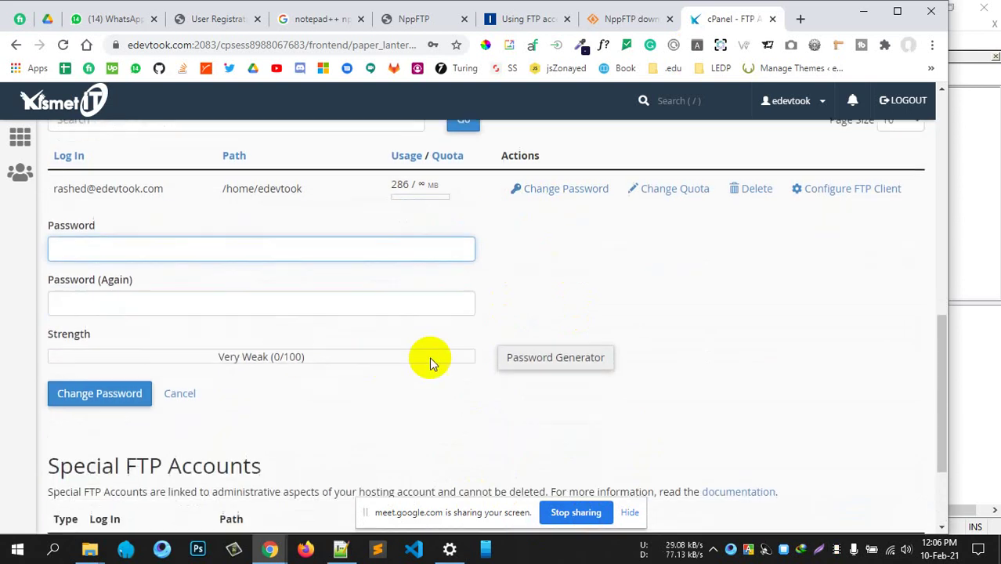
pyautogui.click(538, 354)
pyautogui.moveTo(443, 257); pyautogui.dragTo(333, 264)
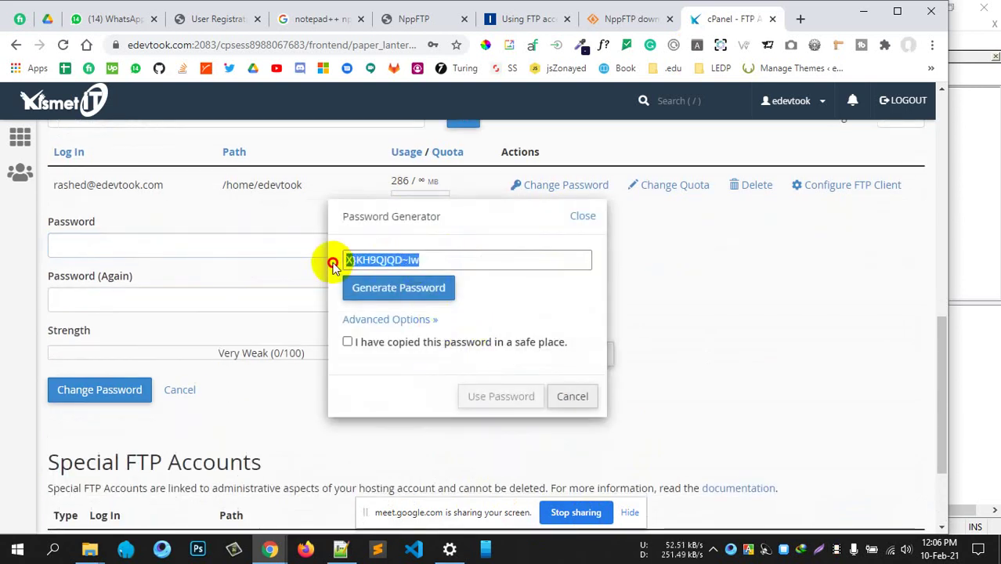
pyautogui.click(347, 341)
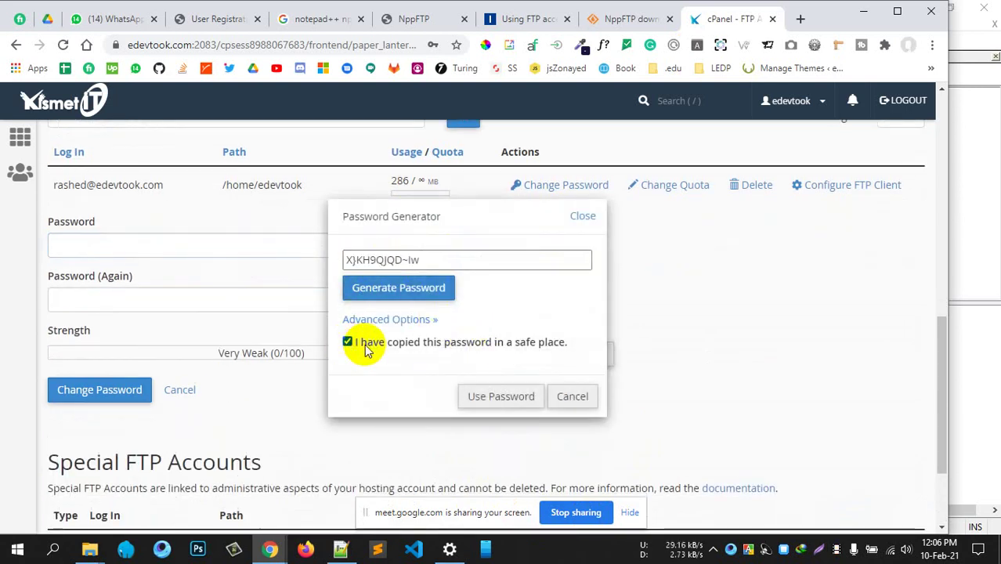
pyautogui.click(508, 396)
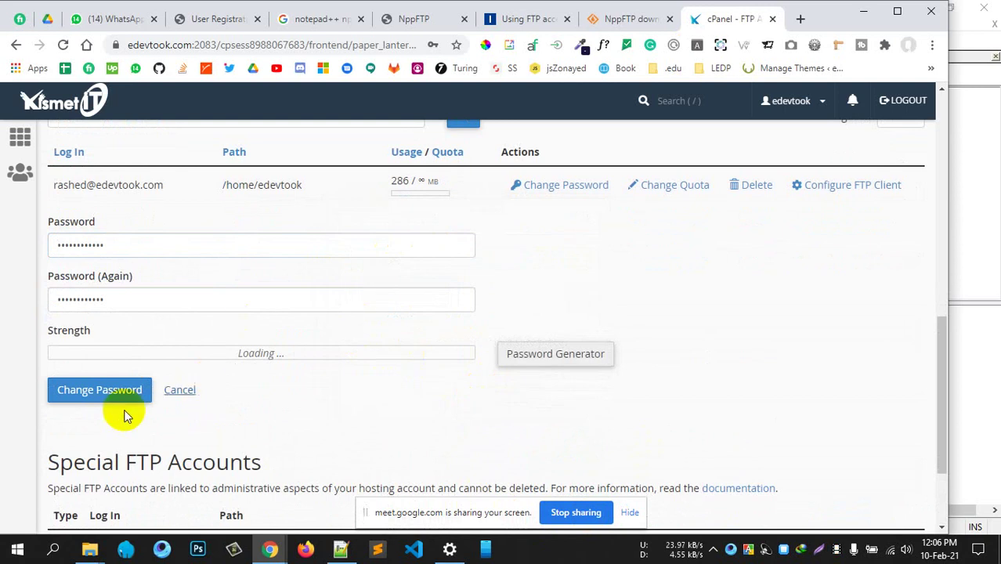
pyautogui.click(92, 398)
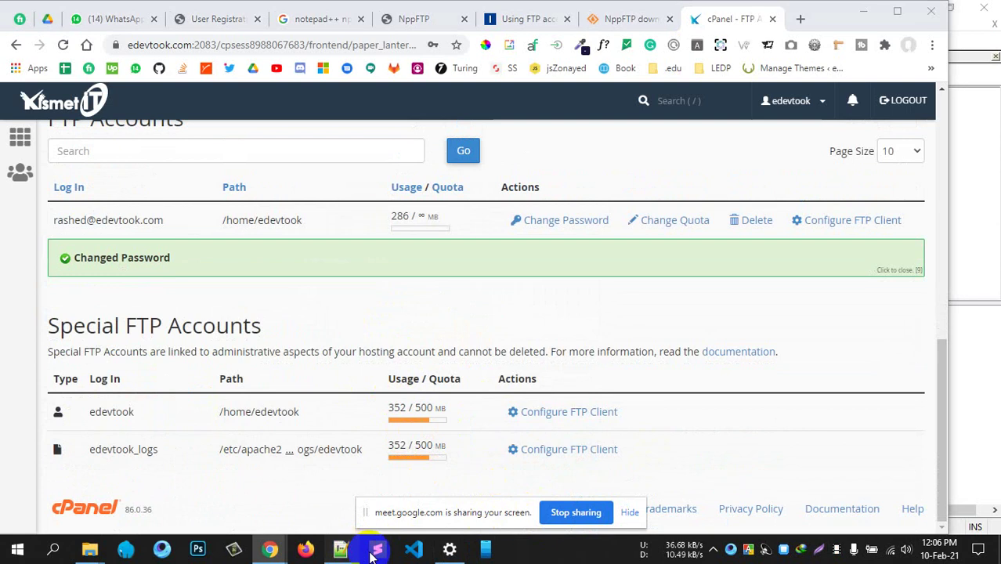
pyautogui.click(340, 548)
# Enter the new password in the edevtook profile, connect using that profile, and widen the panel
pyautogui.click(496, 273)
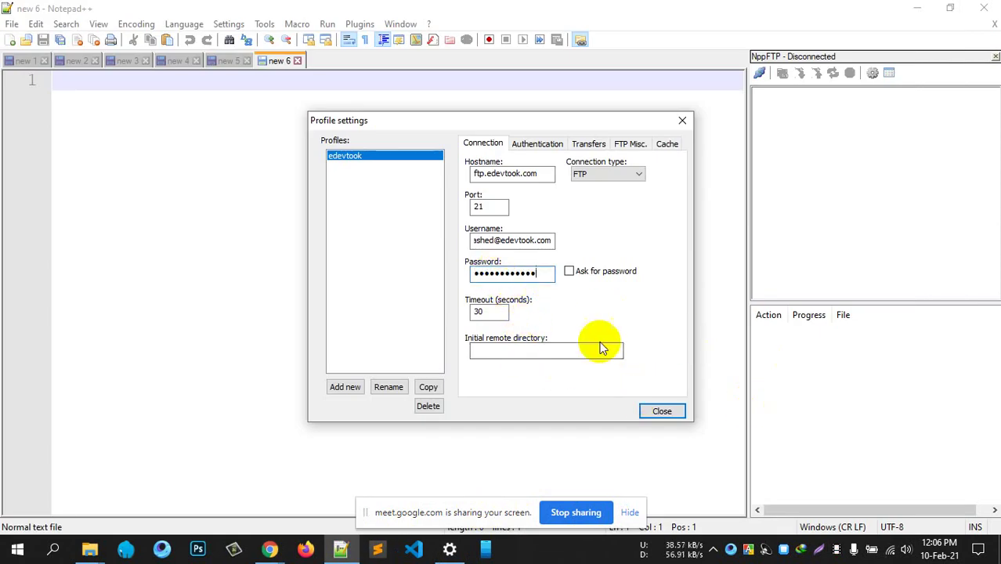
pyautogui.click(654, 411)
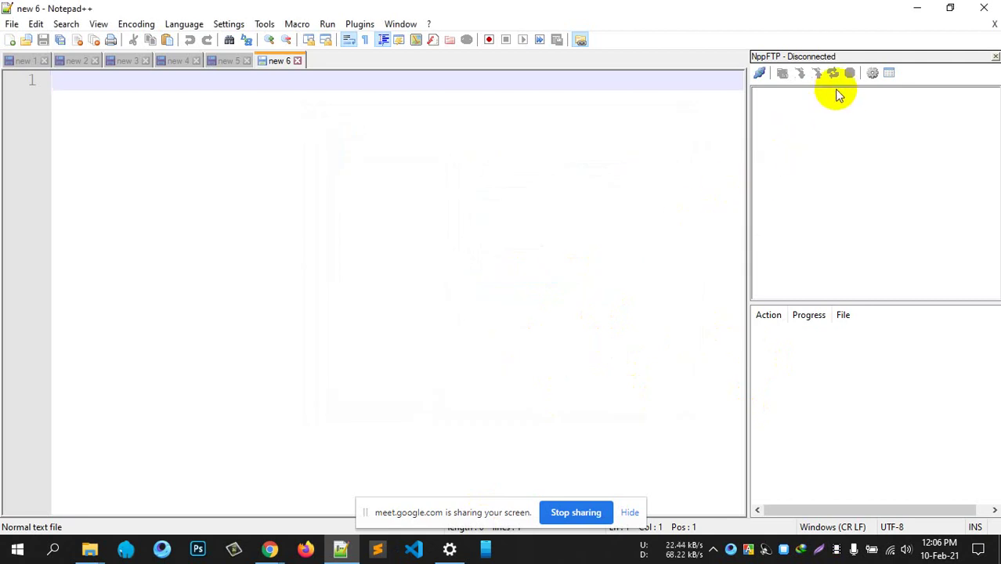
pyautogui.click(761, 75)
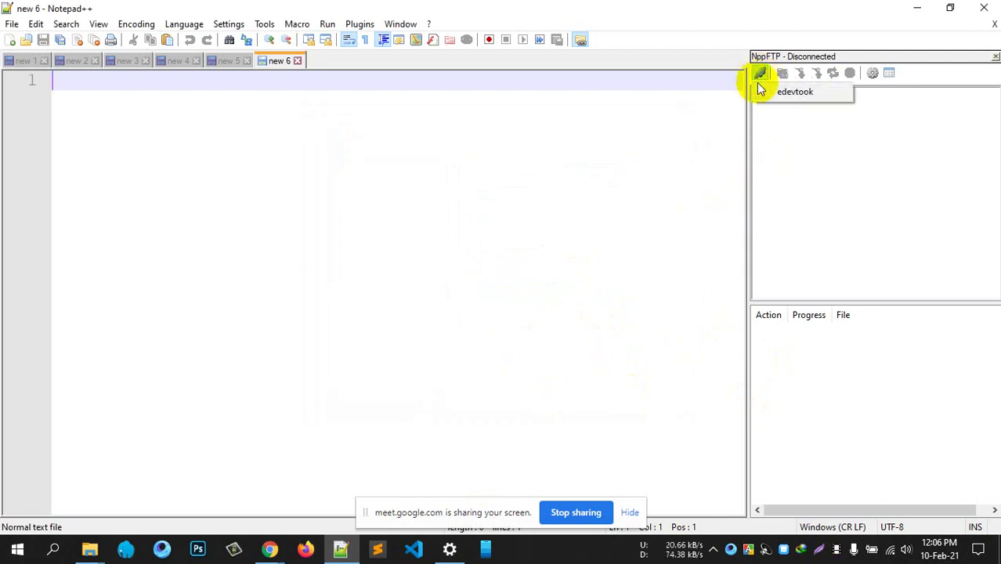
pyautogui.click(807, 93)
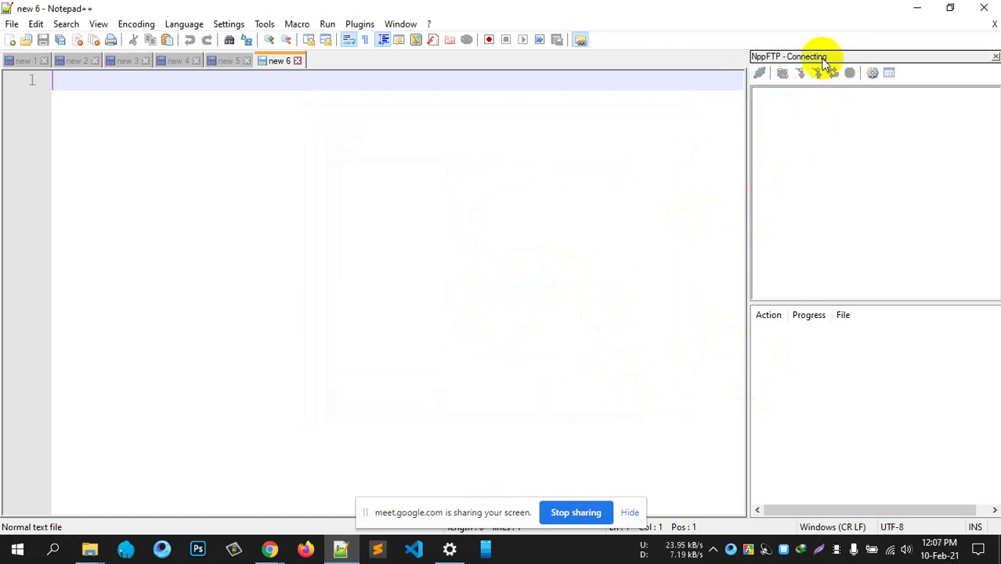
pyautogui.moveTo(745, 213); pyautogui.dragTo(658, 205)
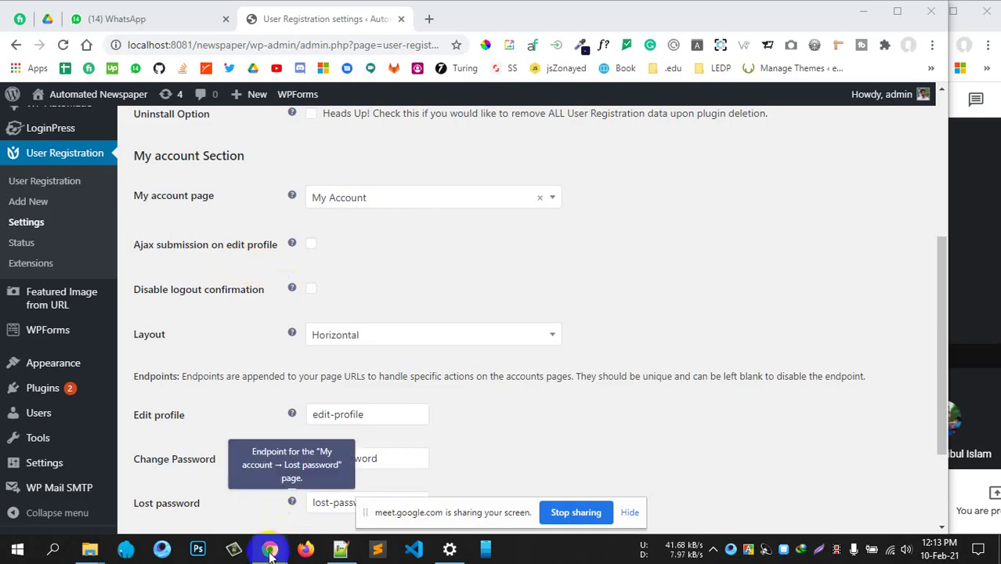
# Open a new incognito window from the Chrome menu
pyautogui.moveTo(269, 549)
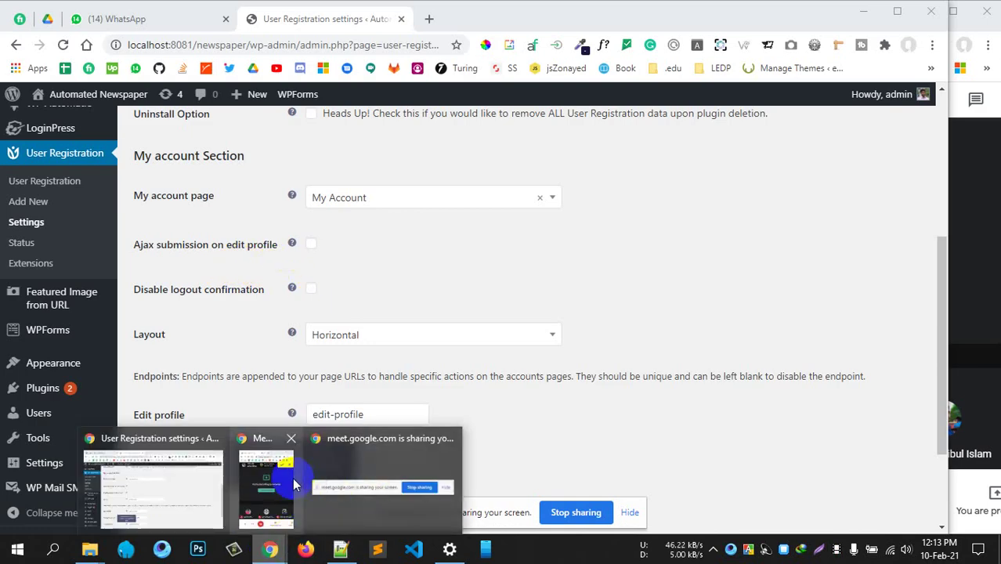
pyautogui.click(932, 44)
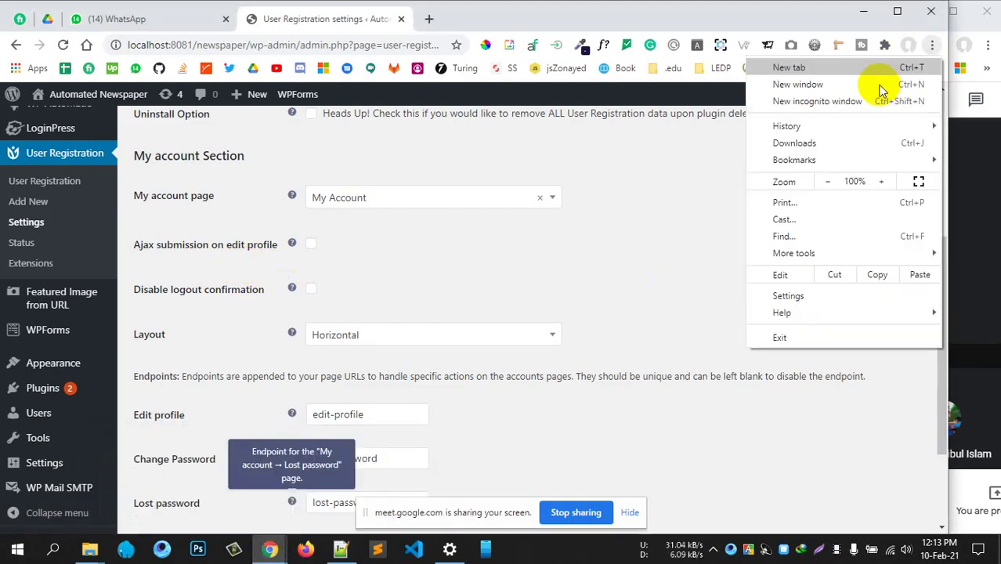
pyautogui.click(817, 102)
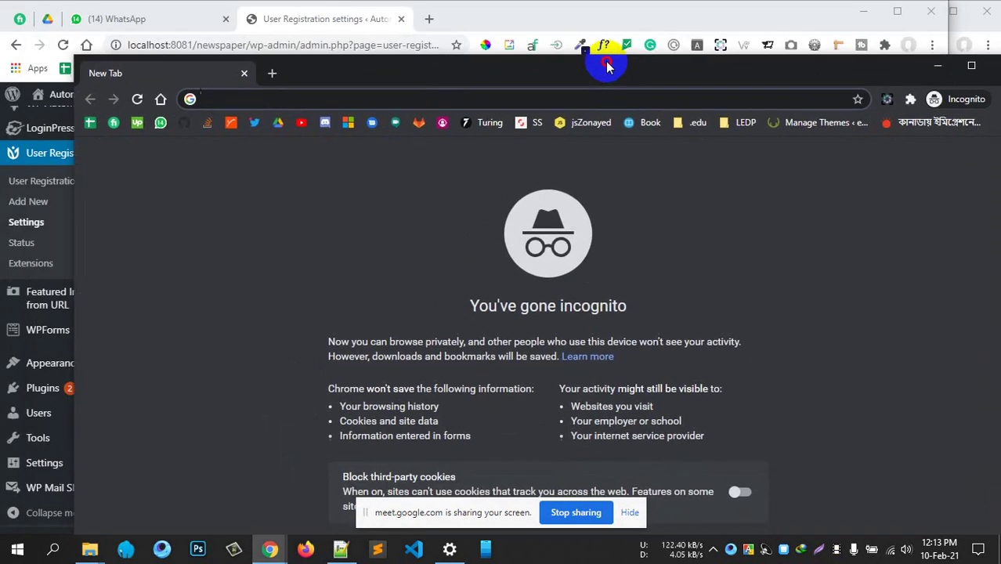
# Copy the newspaper site's base address from the WordPress window's address bar
pyautogui.click(241, 47)
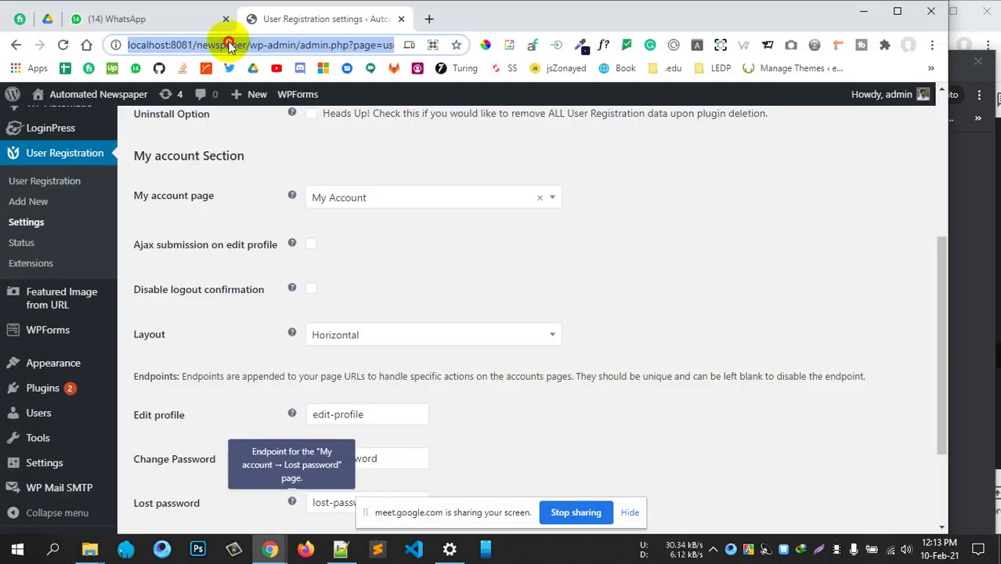
pyautogui.click(244, 44)
pyautogui.hotkey('shift', 'Home')
pyautogui.hotkey('ctrl', 'c')
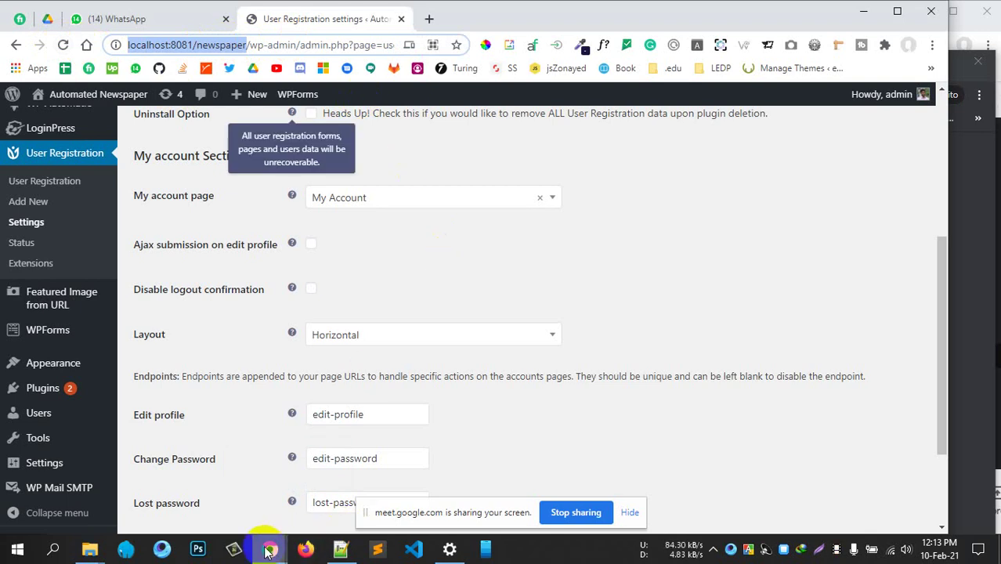
# Paste the base address into the incognito window and open the site's Registration page
pyautogui.moveTo(268, 546)
pyautogui.click(445, 470)
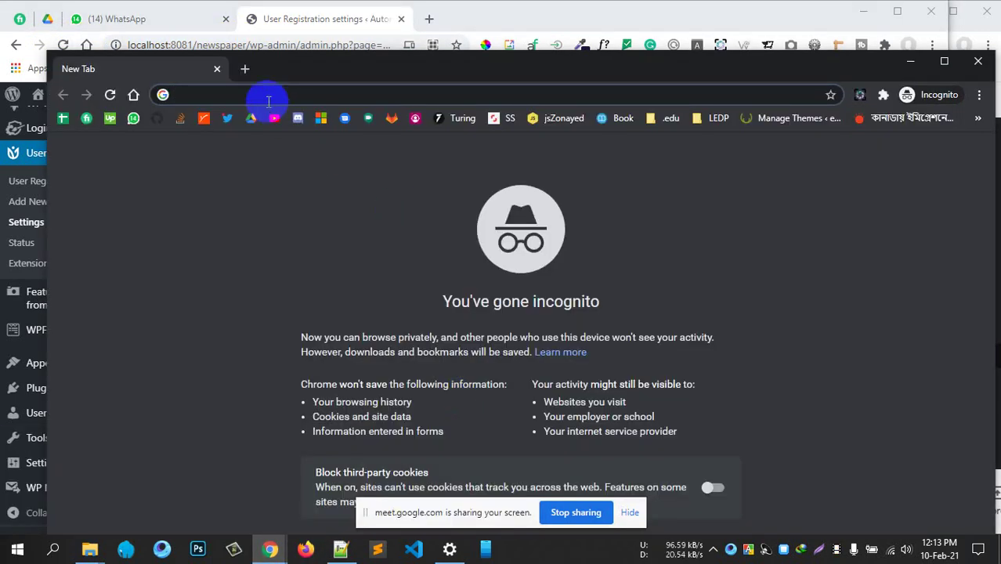
pyautogui.hotkey('ctrl', 'v')
pyautogui.write('/re')
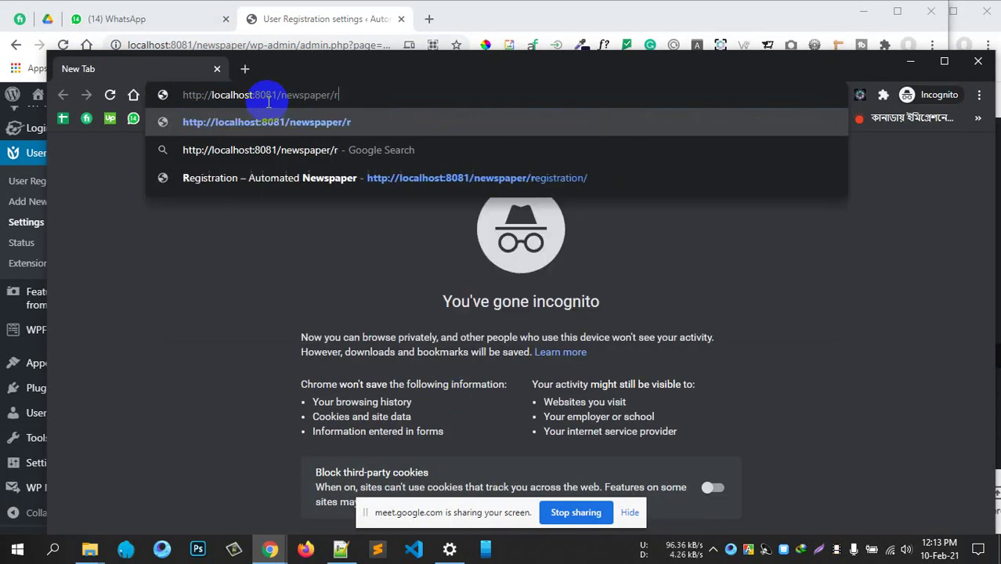
pyautogui.click(290, 177)
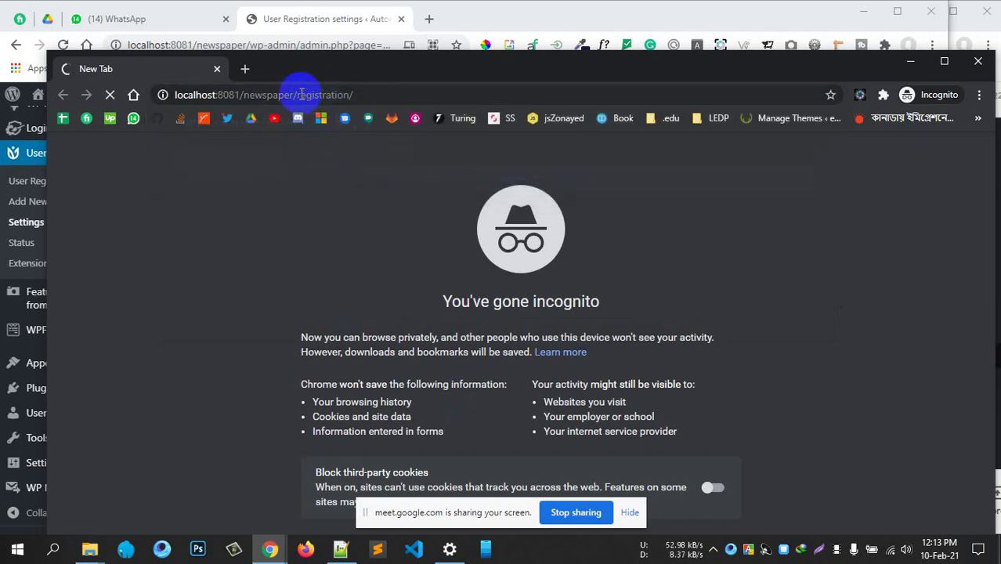
# Replace 'registration' with 'log-in' in the address to load the login page
pyautogui.moveTo(304, 94); pyautogui.dragTo(476, 96)
pyautogui.hotkey('ctrl', 'a')
pyautogui.press('BackSpace')
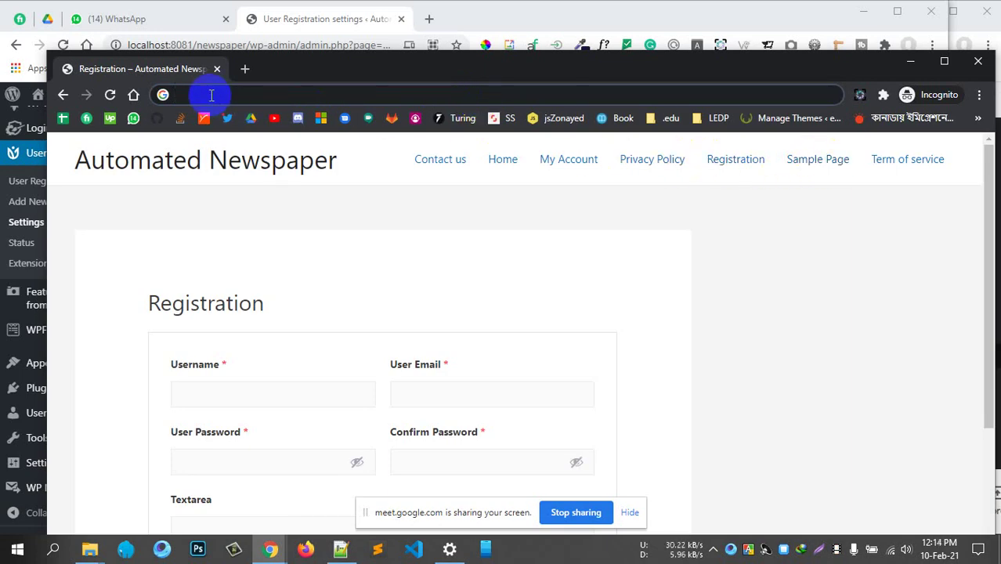
pyautogui.hotkey('ctrl', 'z')
pyautogui.doubleClick(329, 95)
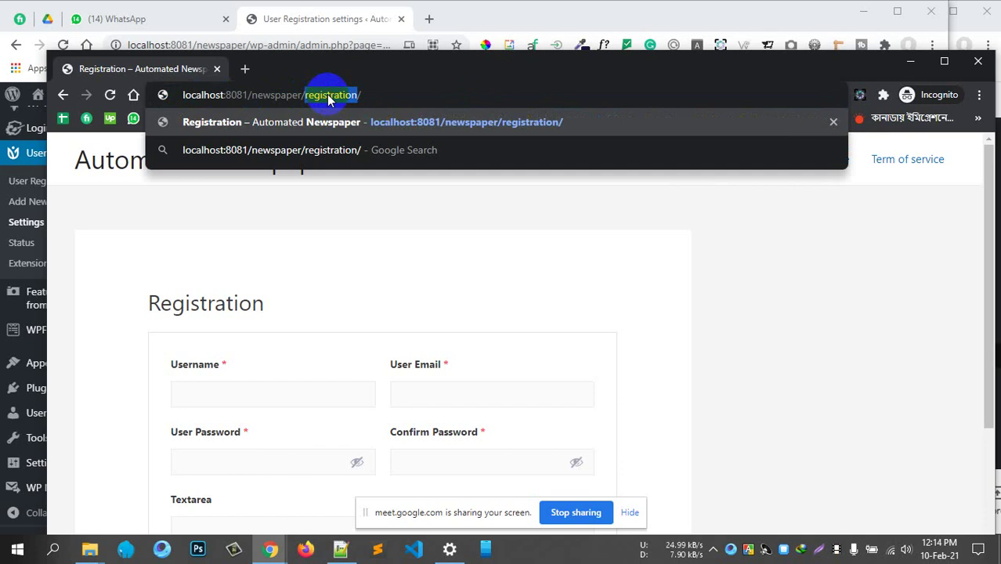
pyautogui.write('log-in')
pyautogui.press('Return')
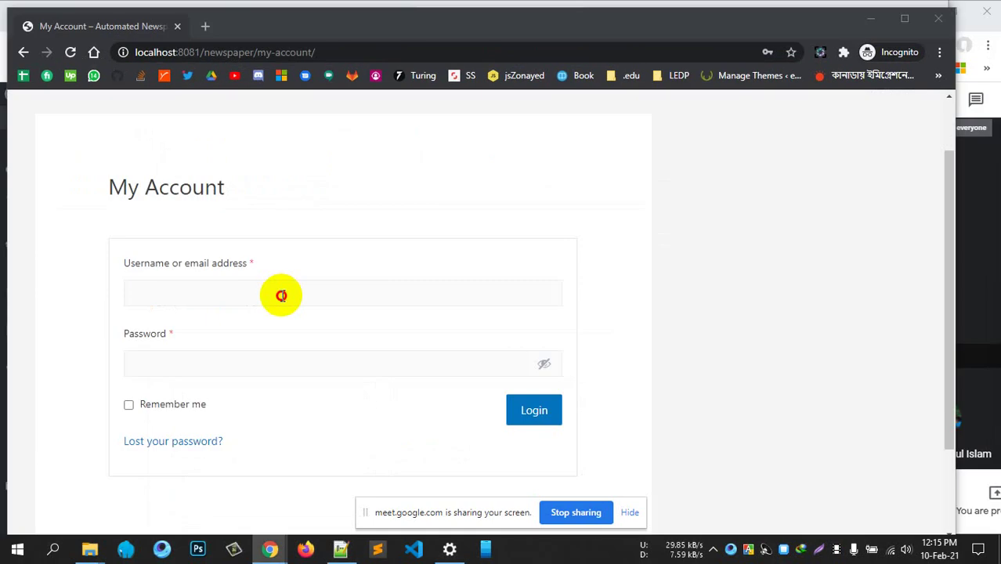
pyautogui.click(282, 294)
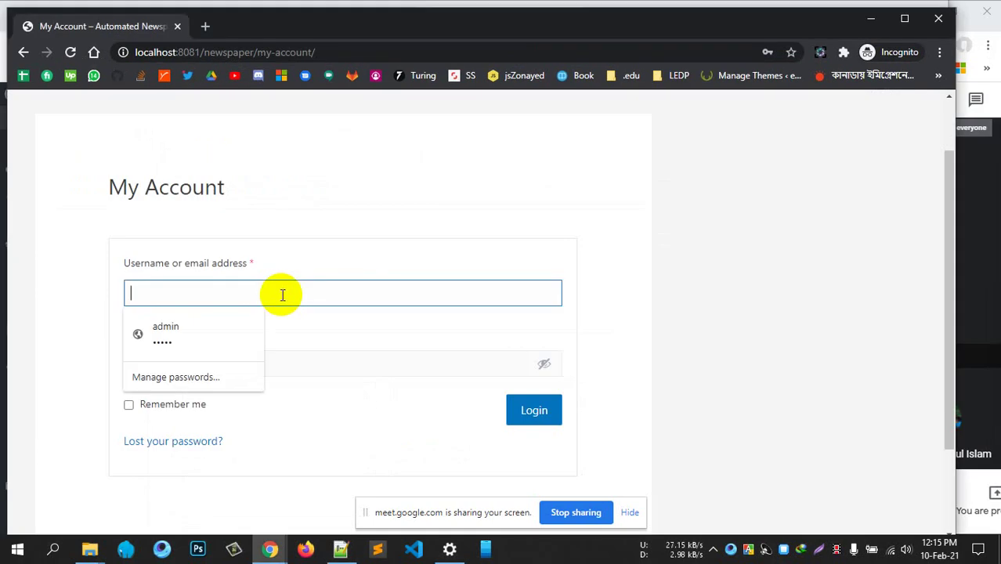
# Log in to the newspaper site with the test user's username and password
pyautogui.write('rashed')
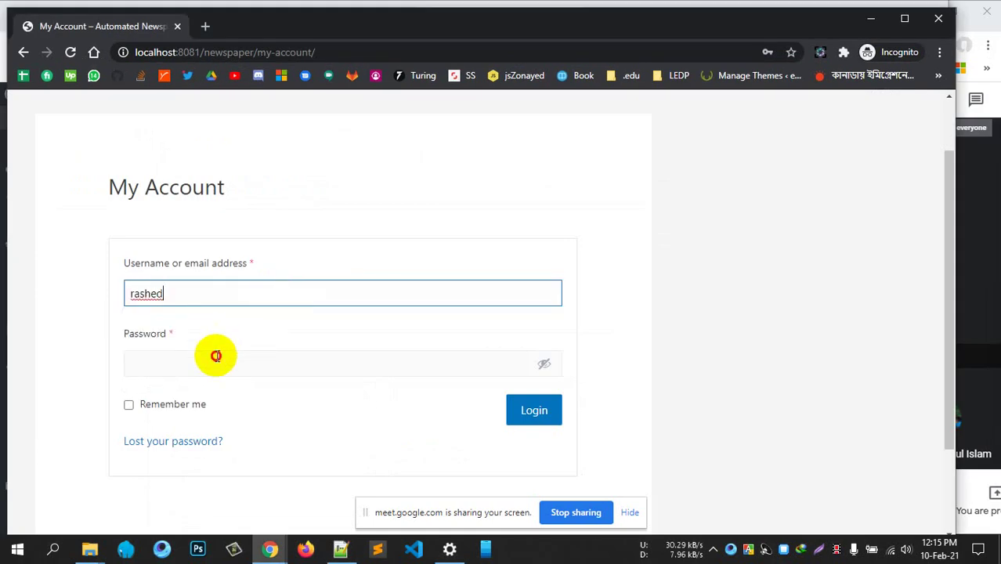
pyautogui.click(215, 356)
pyautogui.write('a')
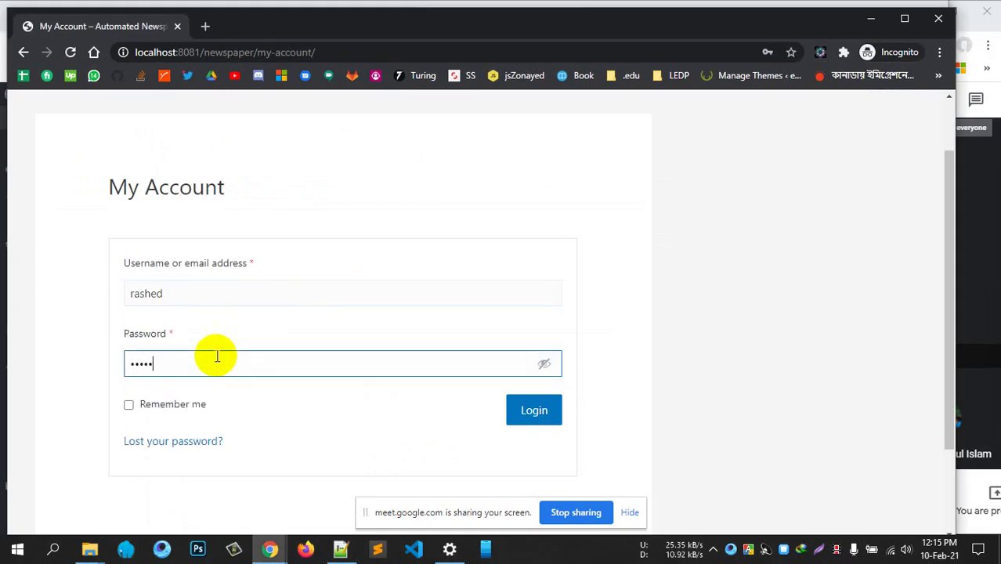
pyautogui.click(525, 406)
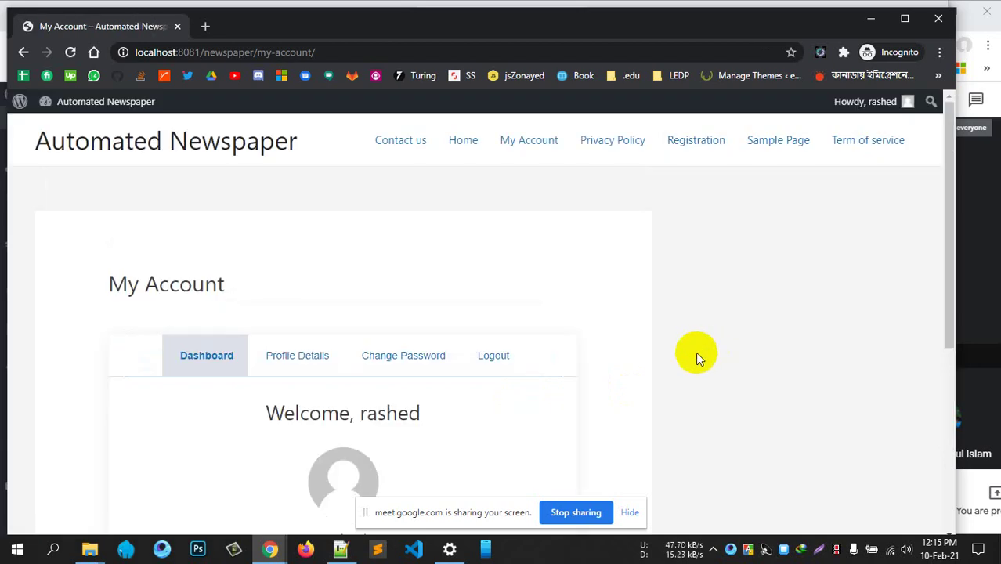
pyautogui.scroll(-1, 673, 345)
pyautogui.scroll(1, 538, 271)
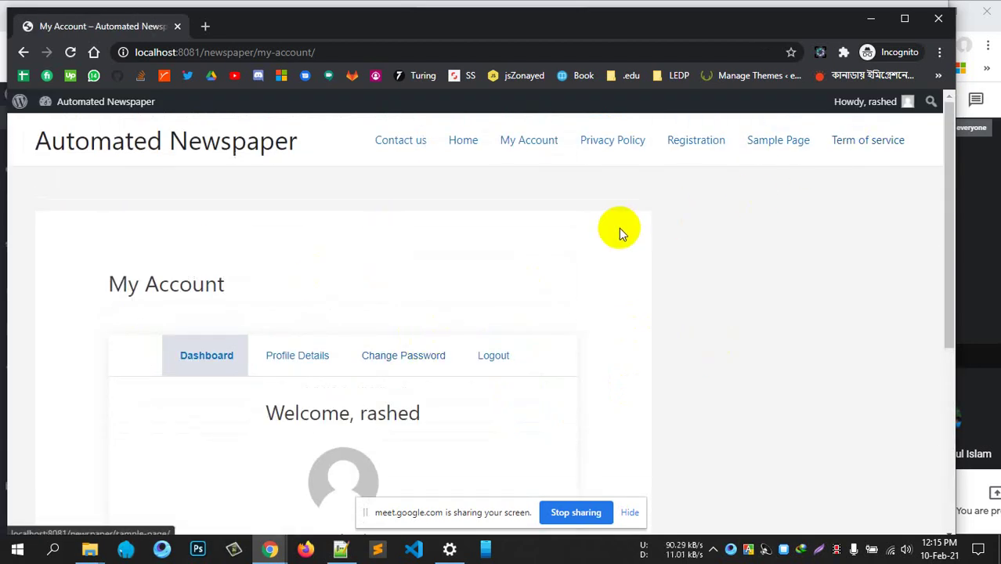
# Check the User Registration settings page in the admin window
pyautogui.click(870, 18)
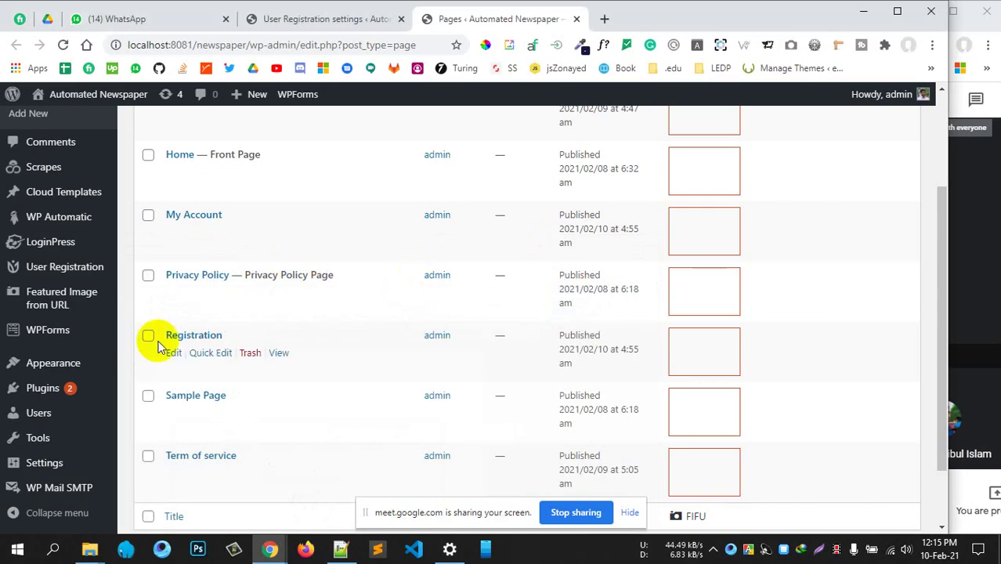
pyautogui.click(327, 22)
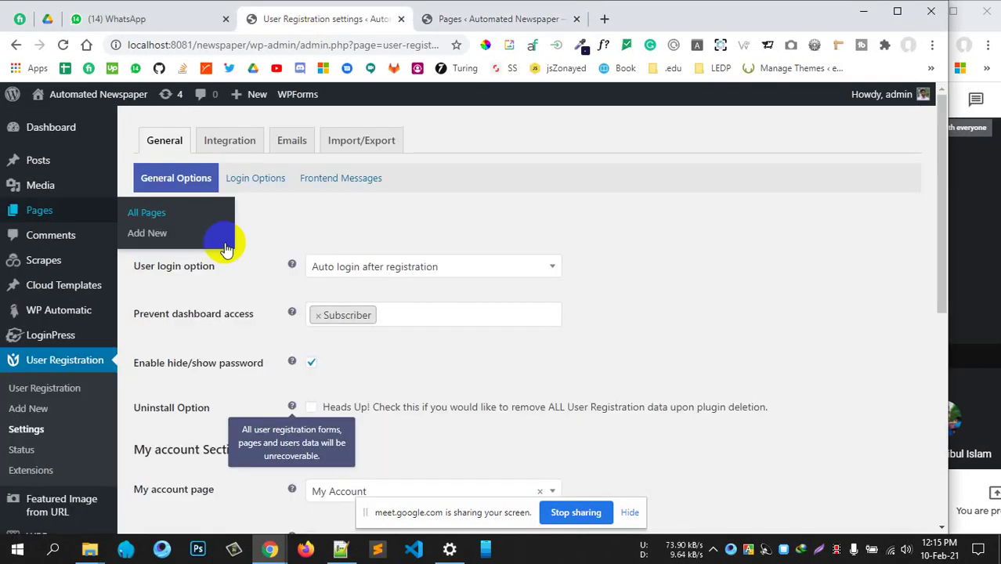
pyautogui.scroll(-3, 272, 290)
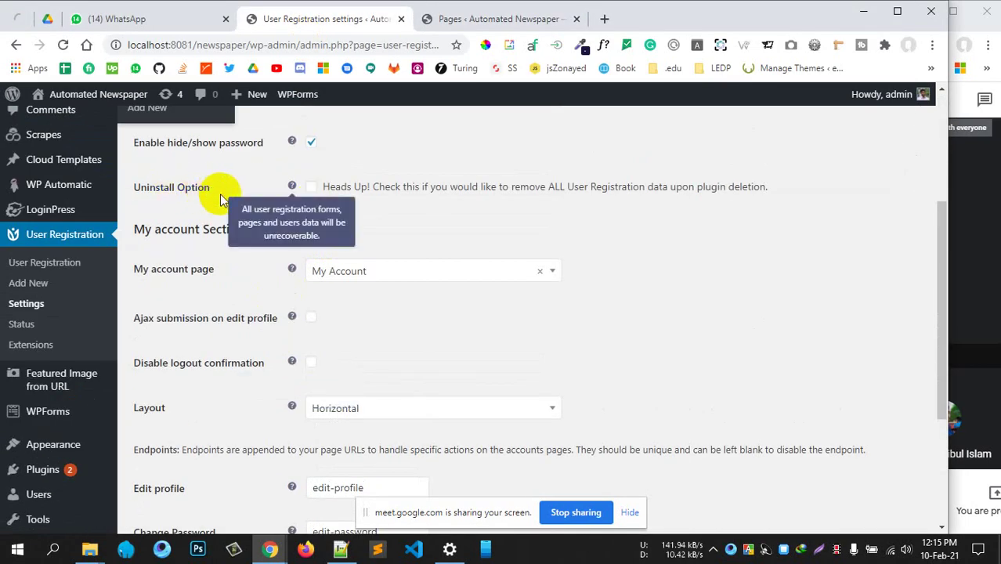
pyautogui.moveTo(294, 325)
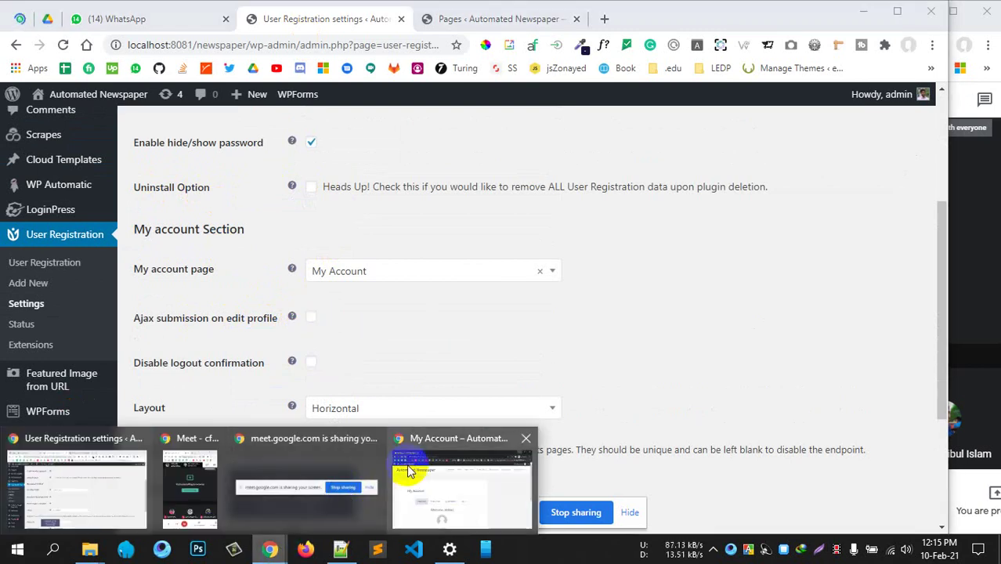
# Return to the logged-in My Account window and open Profile Details
pyautogui.click(435, 462)
pyautogui.scroll(-2, 392, 345)
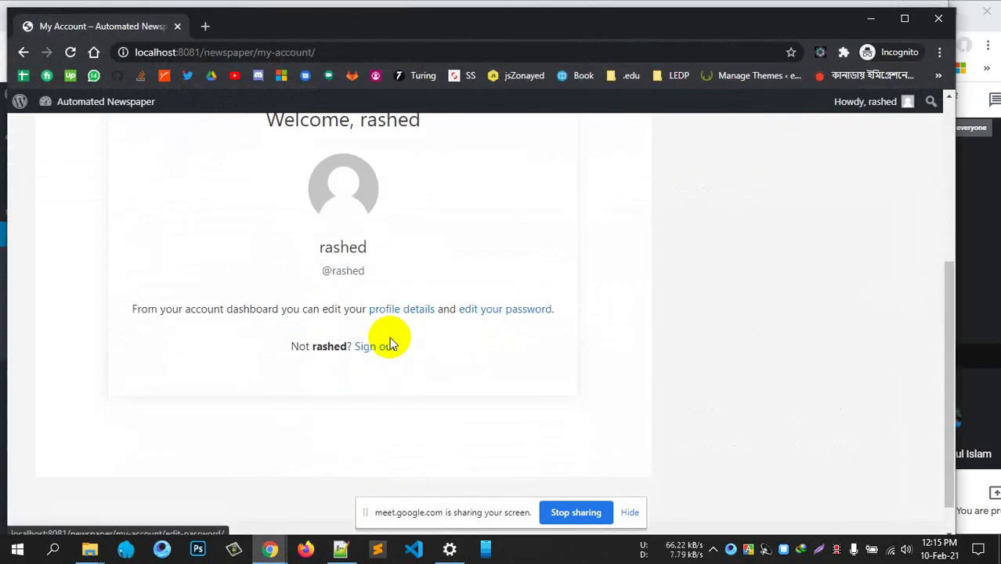
pyautogui.scroll(2, 331, 268)
pyautogui.click(300, 213)
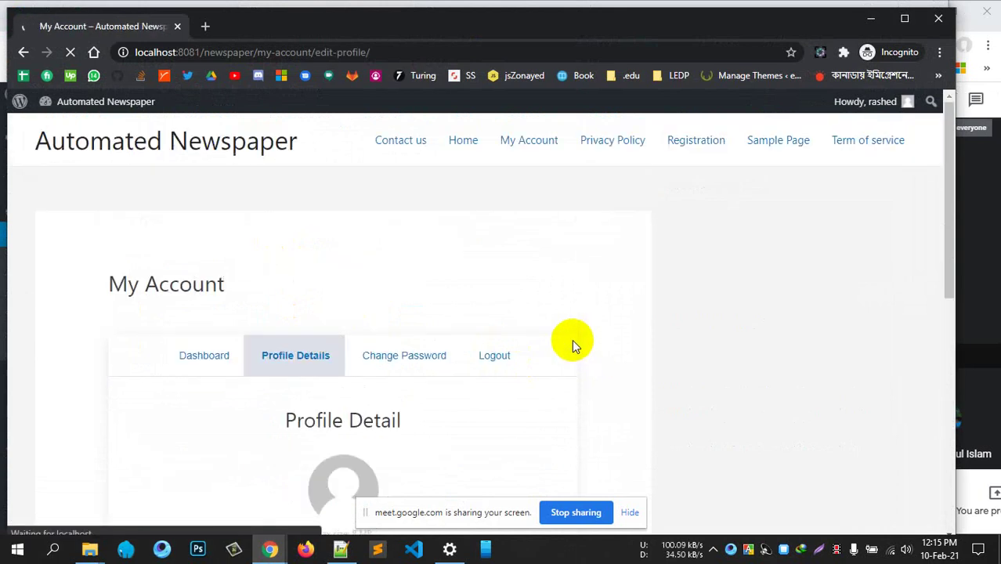
# Select the User Email field text and type over it without saving
pyautogui.scroll(-3, 572, 337)
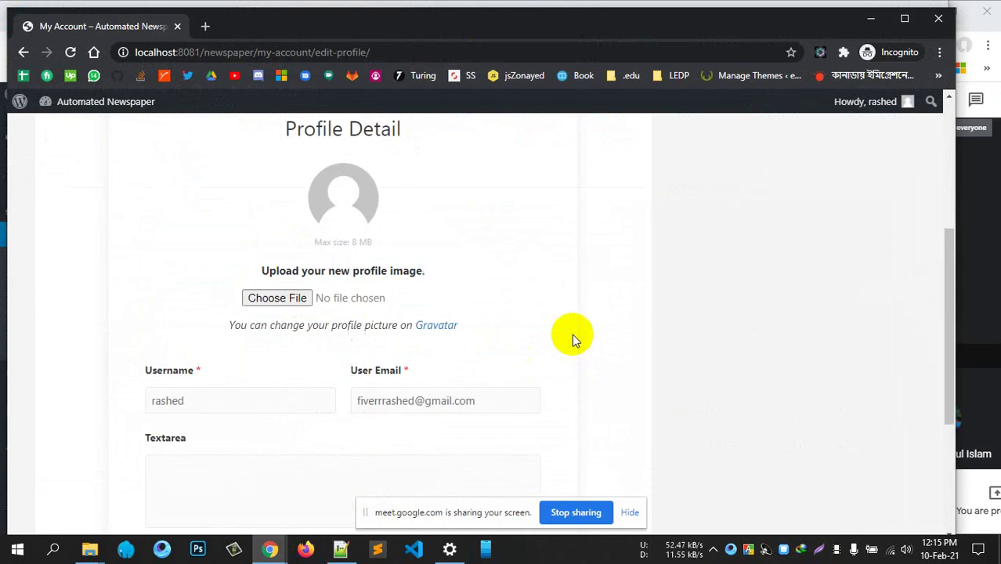
pyautogui.click(199, 398)
pyautogui.scroll(-3, 314, 368)
pyautogui.click(404, 275)
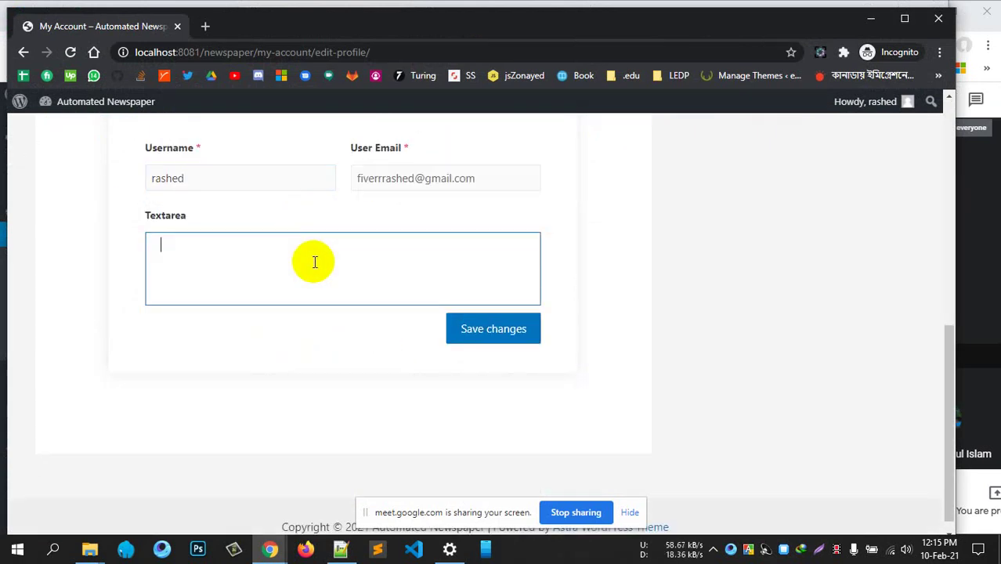
pyautogui.doubleClick(414, 184)
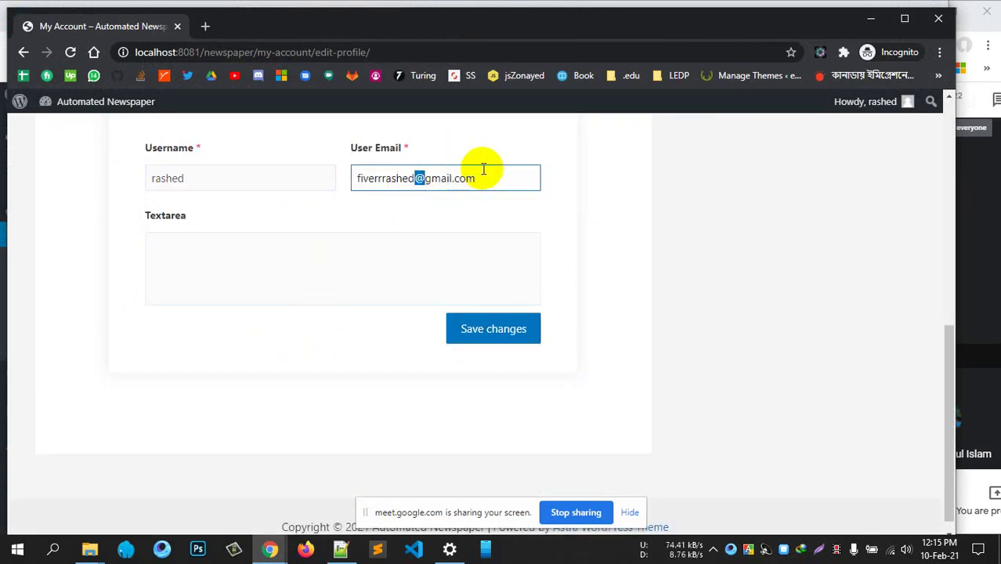
pyautogui.moveTo(478, 179); pyautogui.dragTo(196, 180)
pyautogui.write('zv')
pyautogui.click(219, 178)
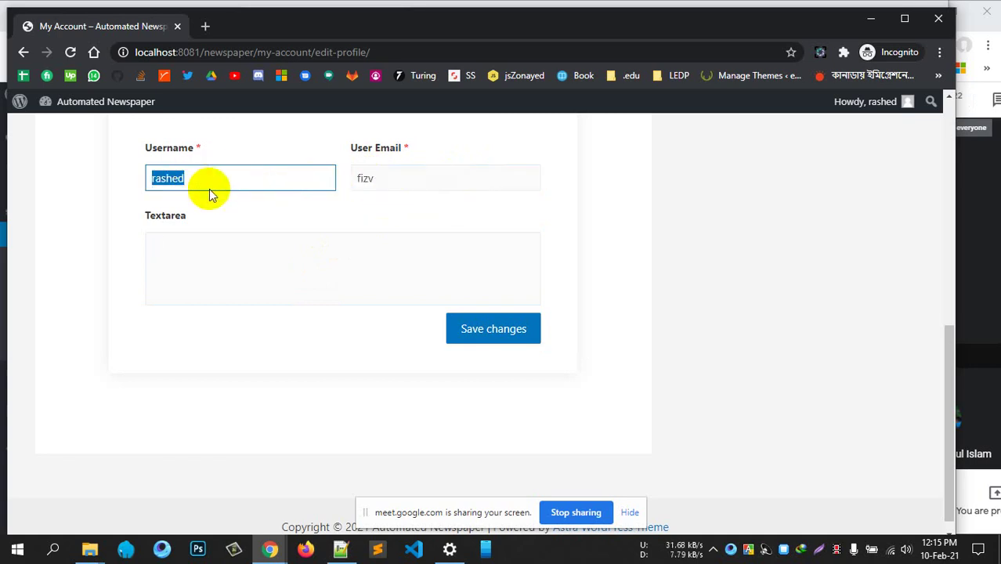
# Switch to the Change Password section of My Account
pyautogui.scroll(4, 385, 264)
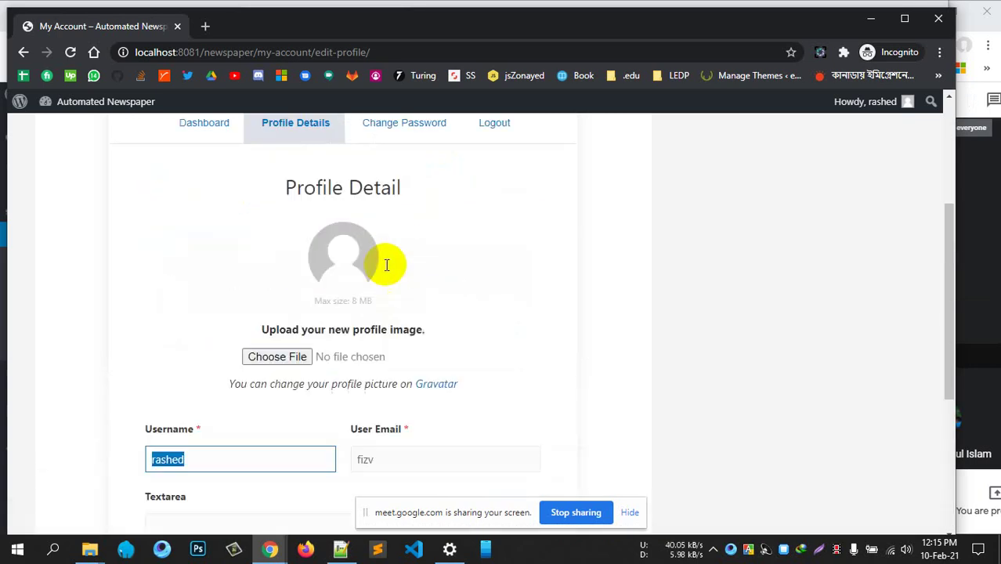
pyautogui.scroll(1, 385, 264)
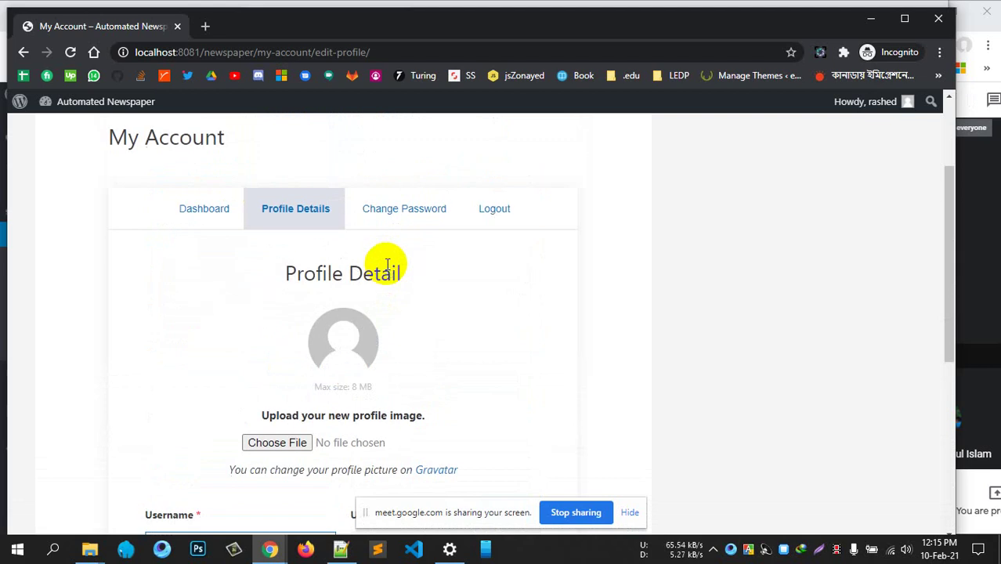
pyautogui.click(414, 218)
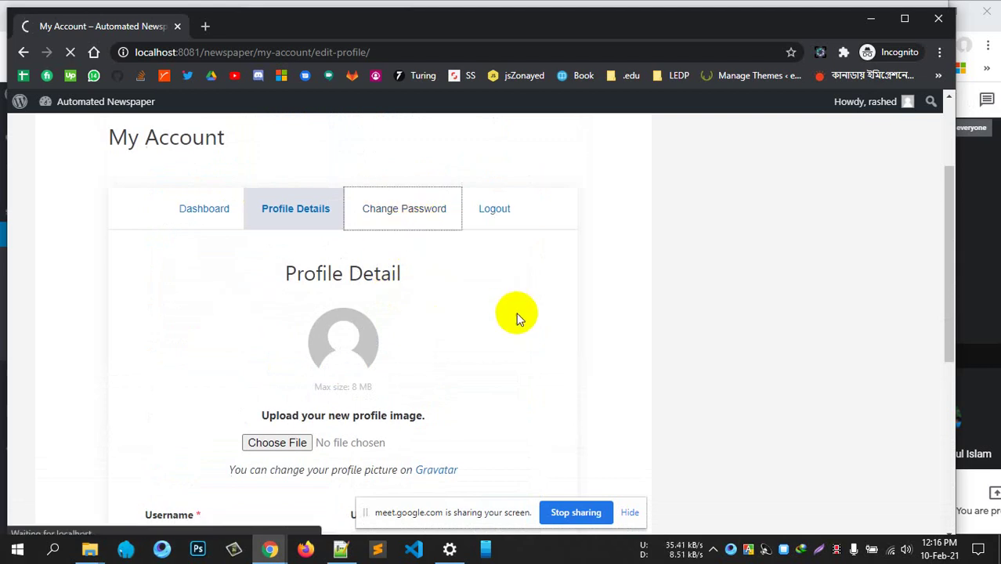
pyautogui.scroll(-3, 515, 314)
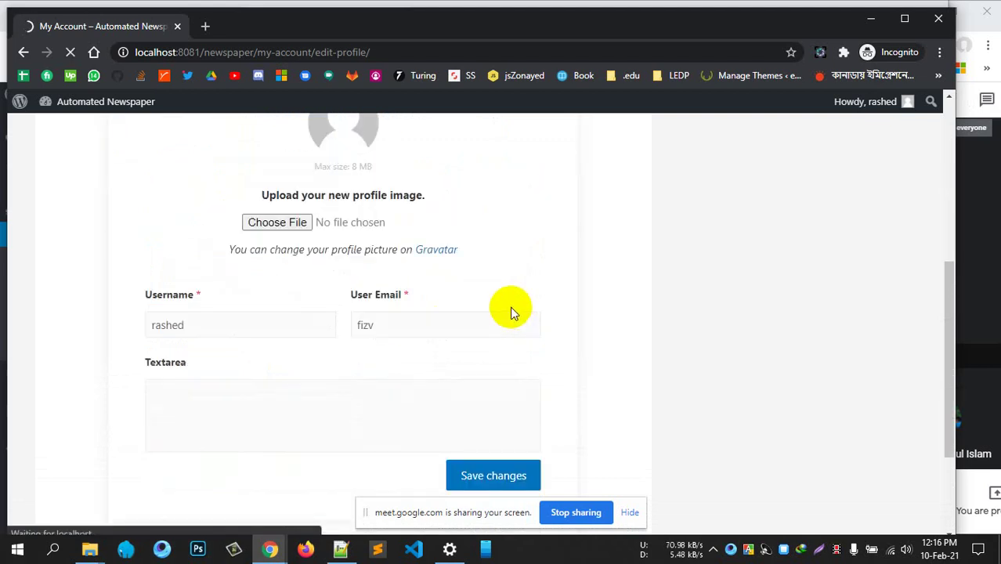
pyautogui.scroll(-2, 245, 384)
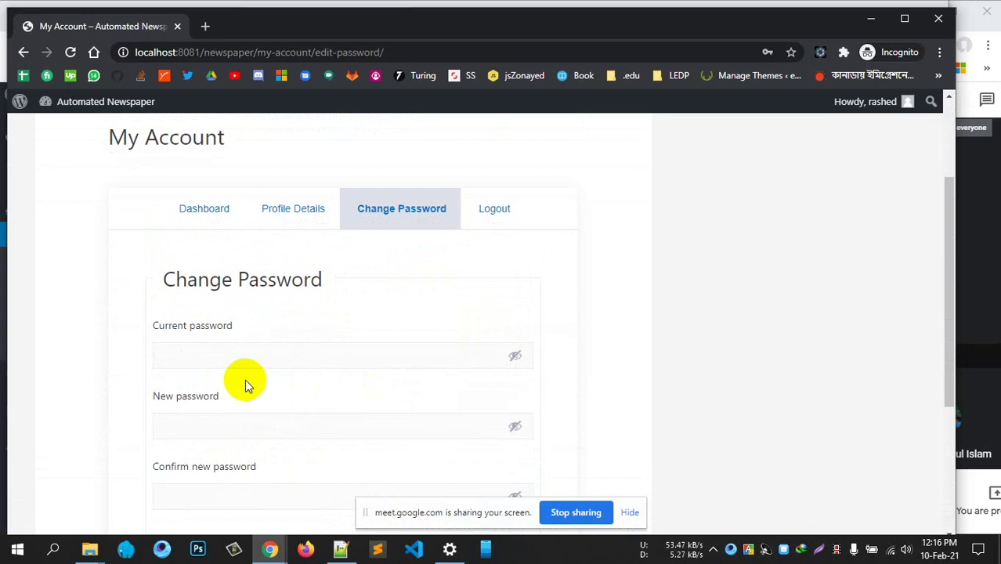
# Enter the current password, the new password and its confirmation, then save the changes
pyautogui.click(205, 351)
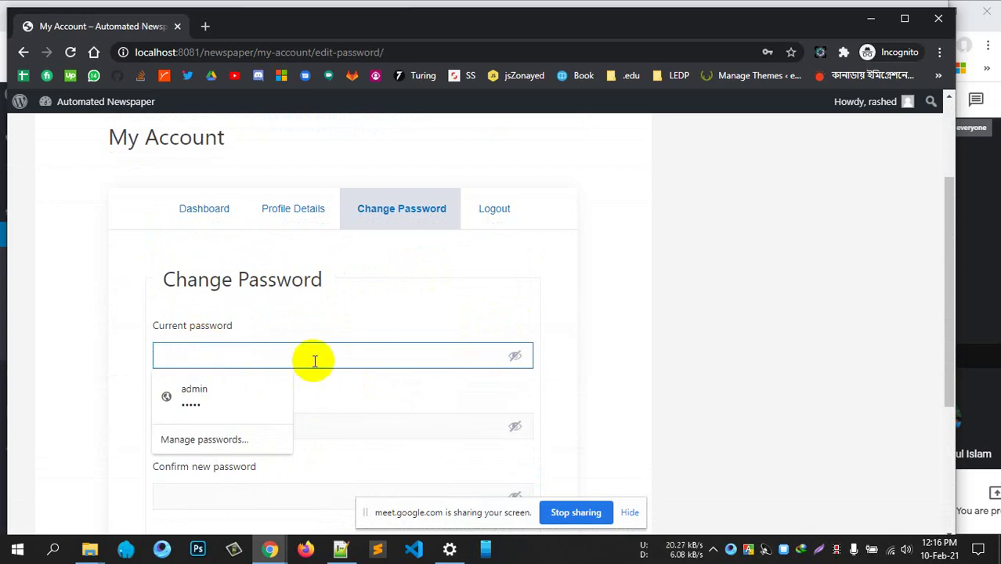
pyautogui.write('123')
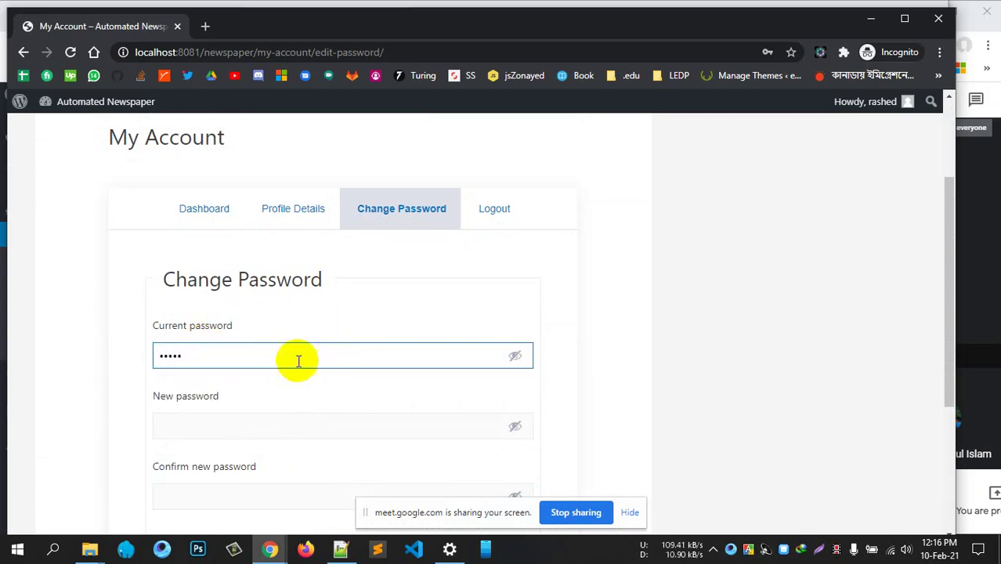
pyautogui.scroll(-1, 266, 345)
pyautogui.click(169, 352)
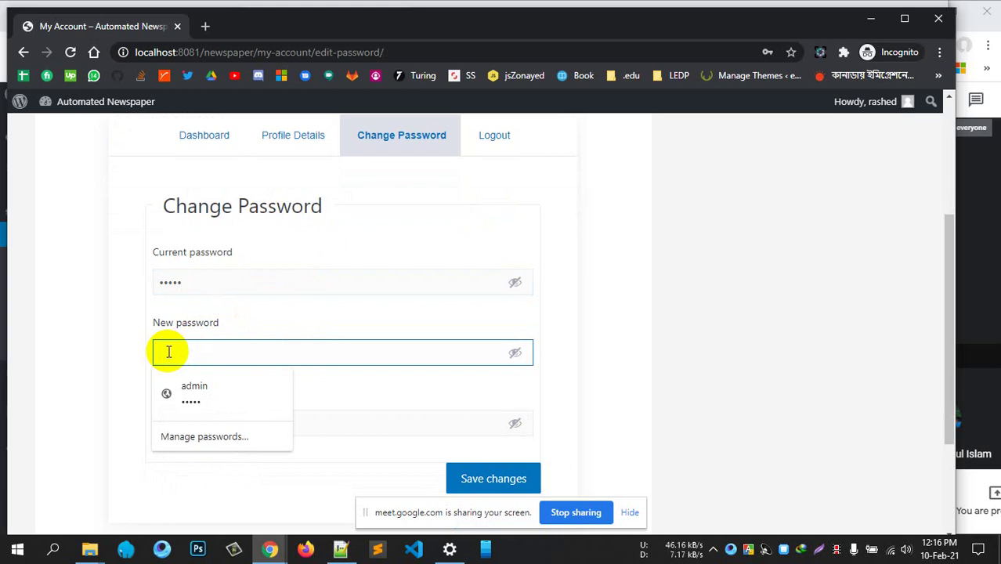
pyautogui.write('123')
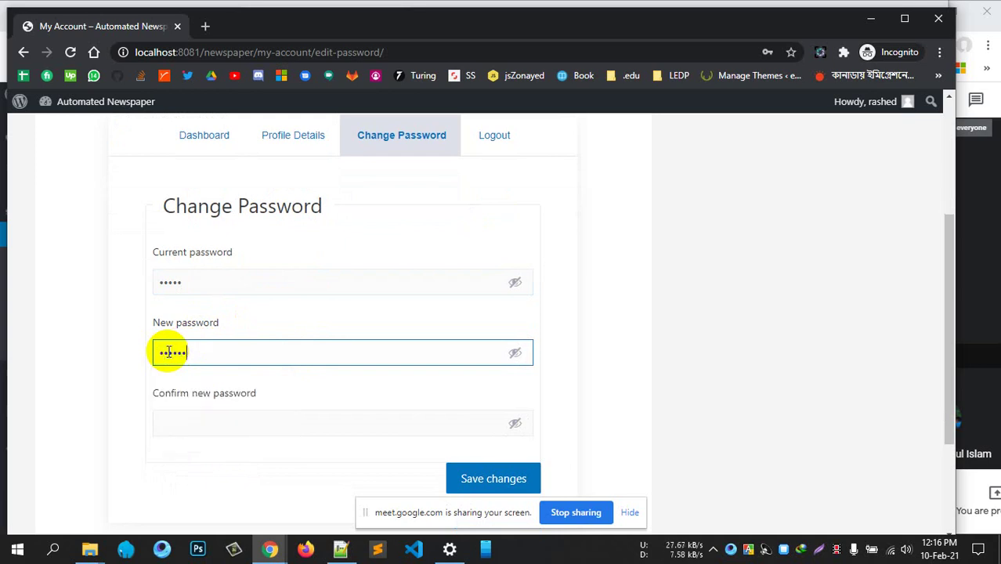
pyautogui.click(201, 424)
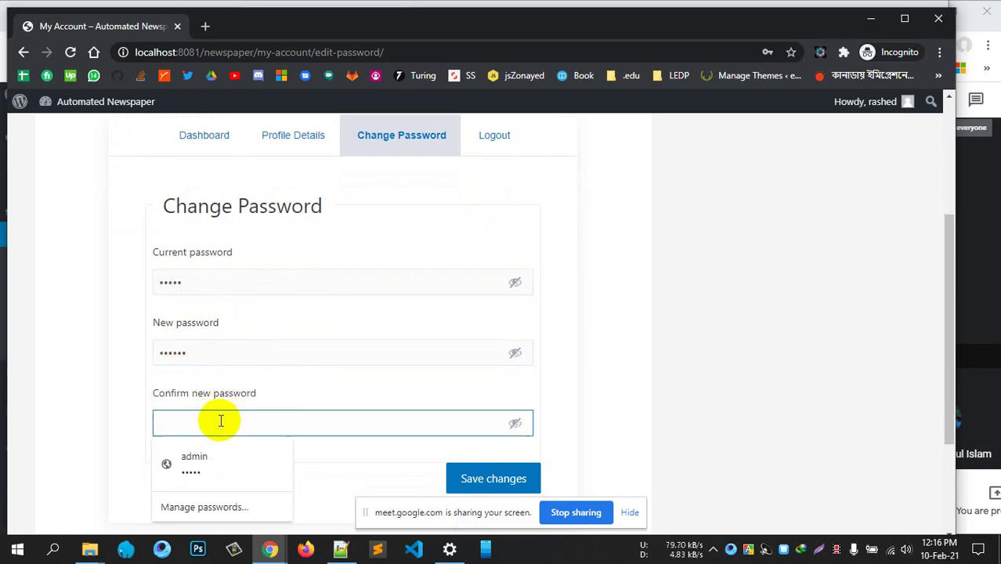
pyautogui.write('123')
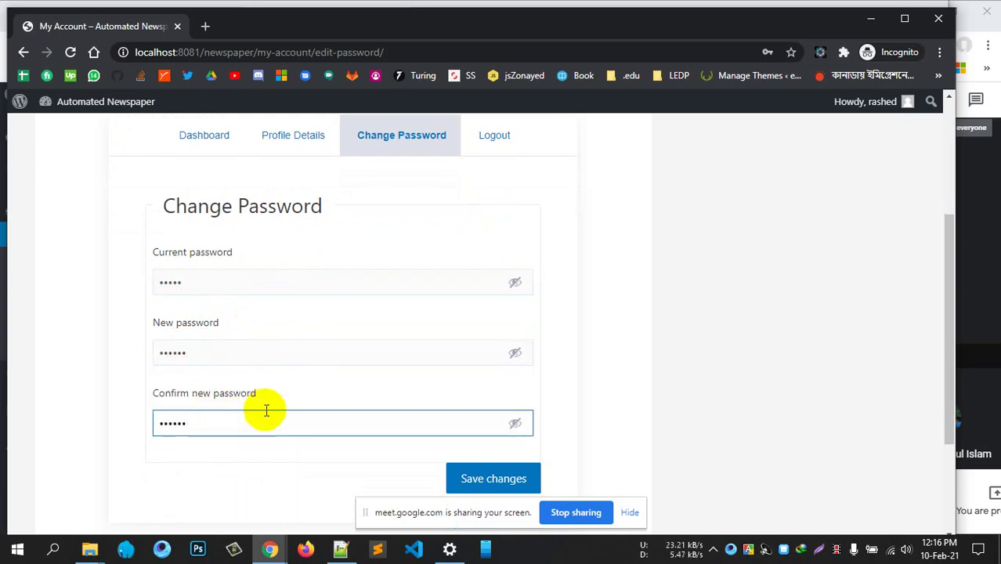
pyautogui.scroll(-1, 469, 385)
pyautogui.click(484, 405)
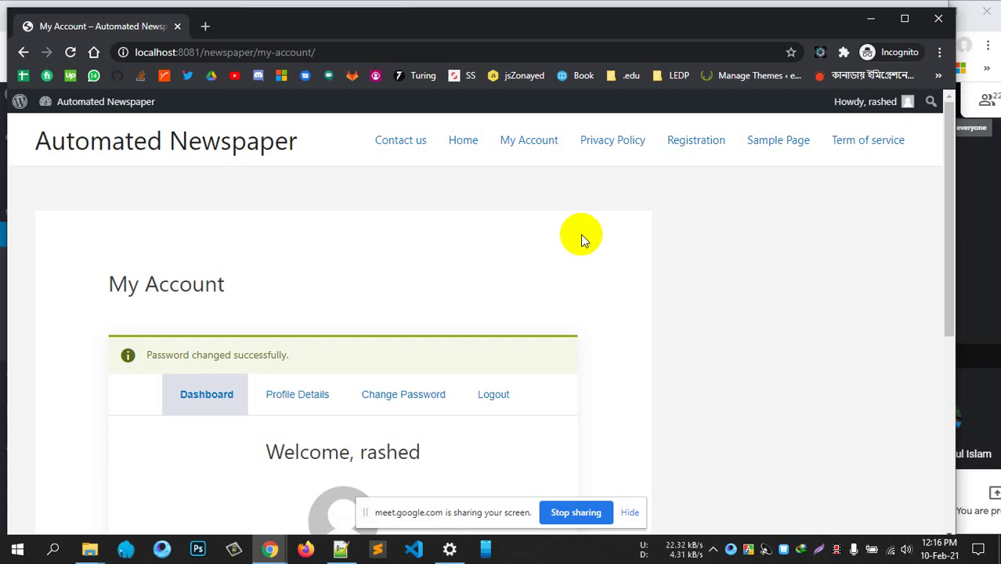
# Enable Ajax submission on edit profile in User Registration settings and save
pyautogui.click(868, 27)
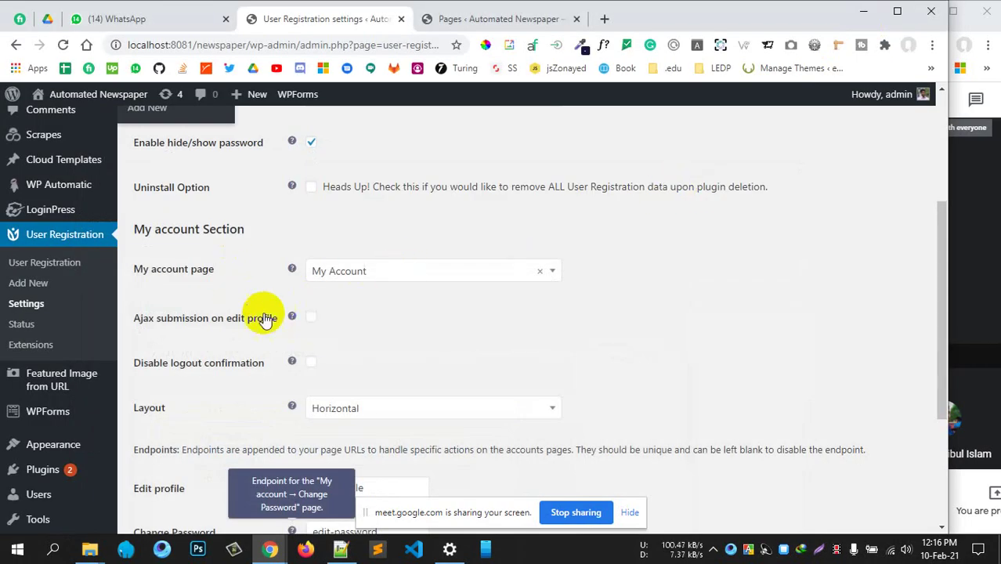
pyautogui.click(311, 317)
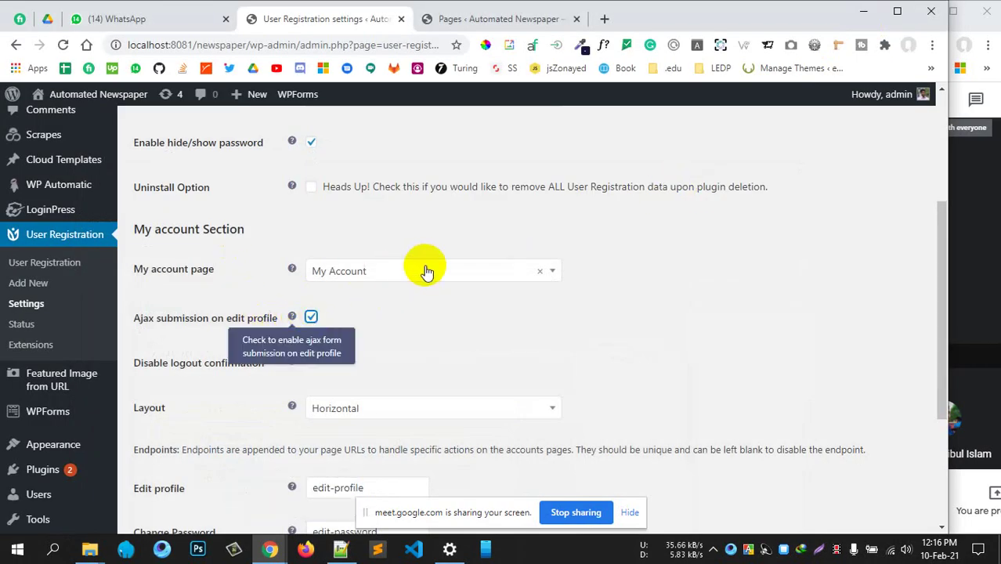
pyautogui.scroll(-3, 426, 271)
pyautogui.click(170, 456)
pyautogui.scroll(4, 509, 290)
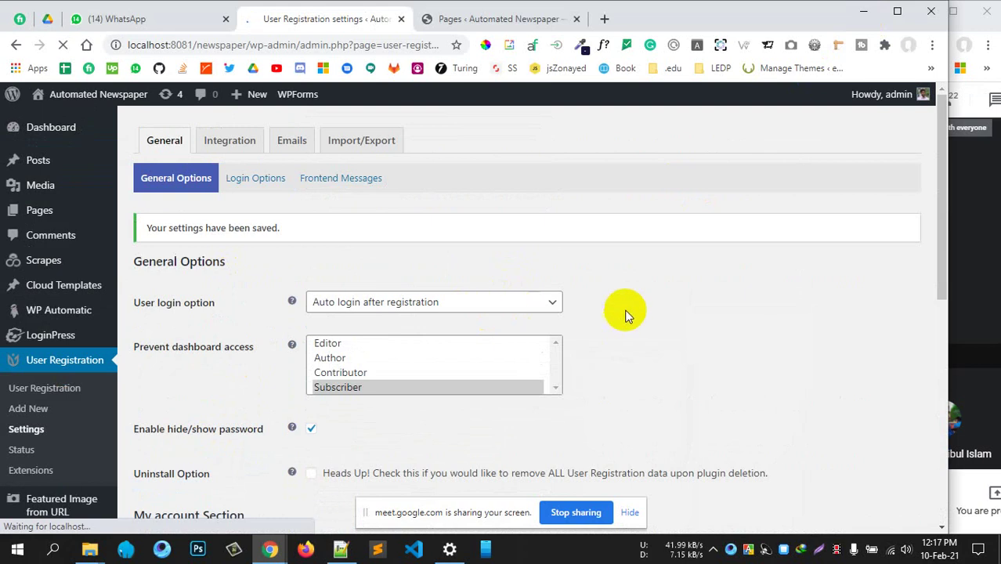
# Return to the incognito My Account window
pyautogui.scroll(-4, 316, 468)
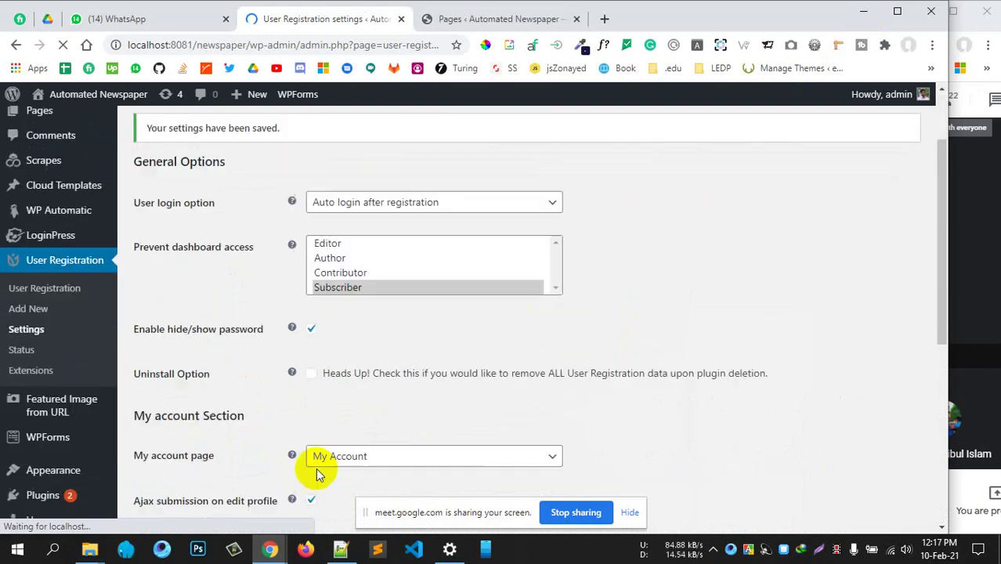
pyautogui.moveTo(270, 549)
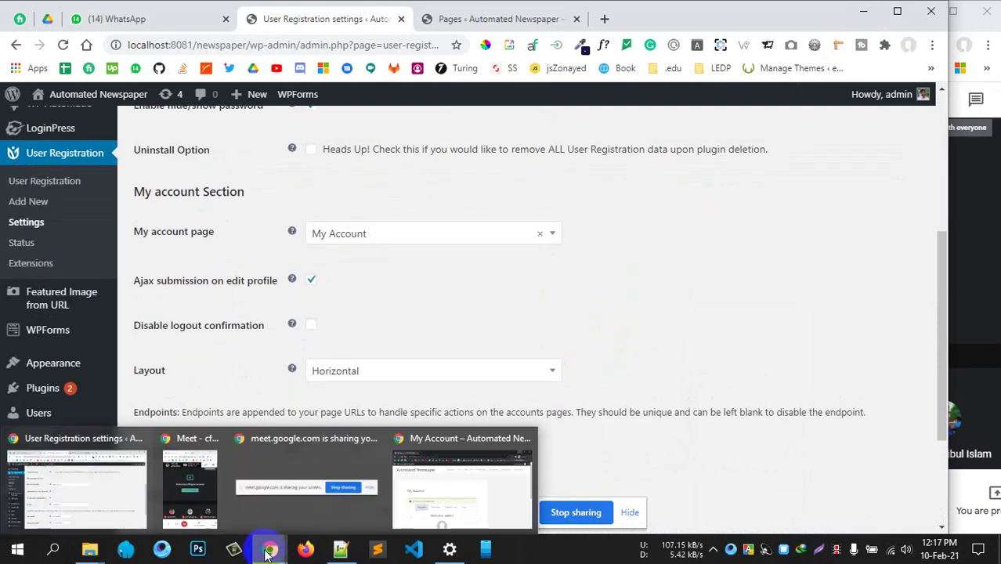
pyautogui.click(440, 487)
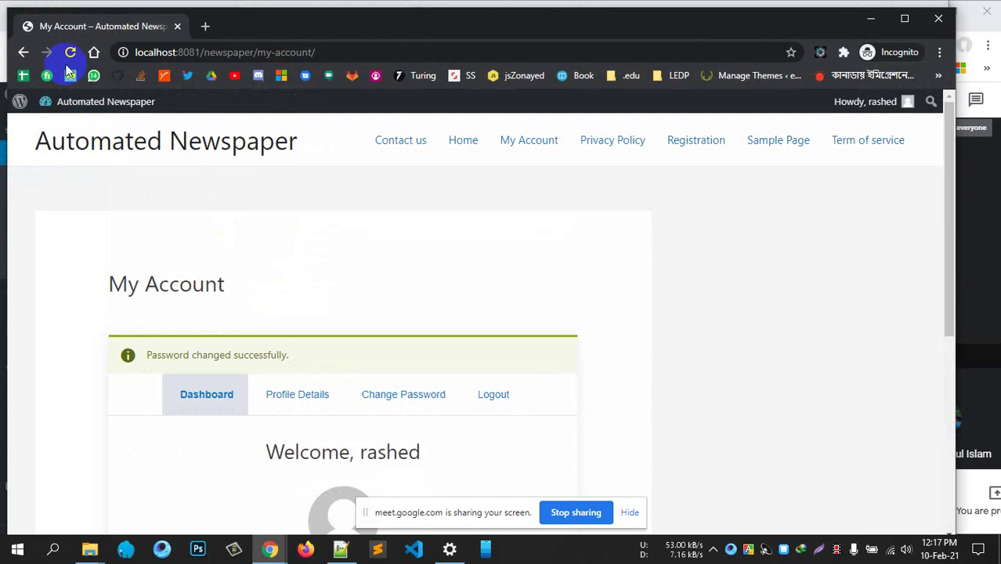
# Reload My Account and open the Change Password form
pyautogui.click(68, 54)
pyautogui.scroll(-4, 387, 312)
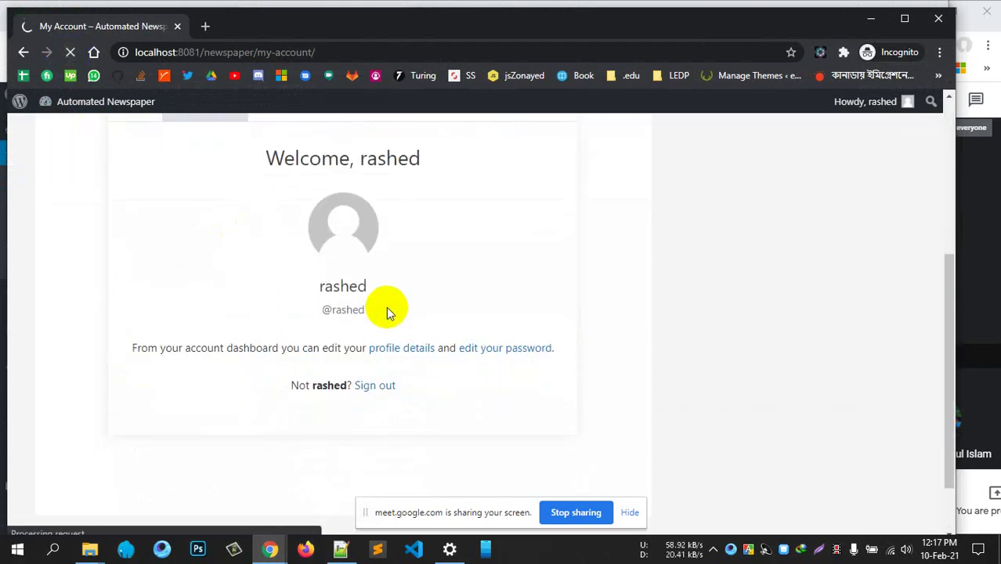
pyautogui.scroll(2, 380, 294)
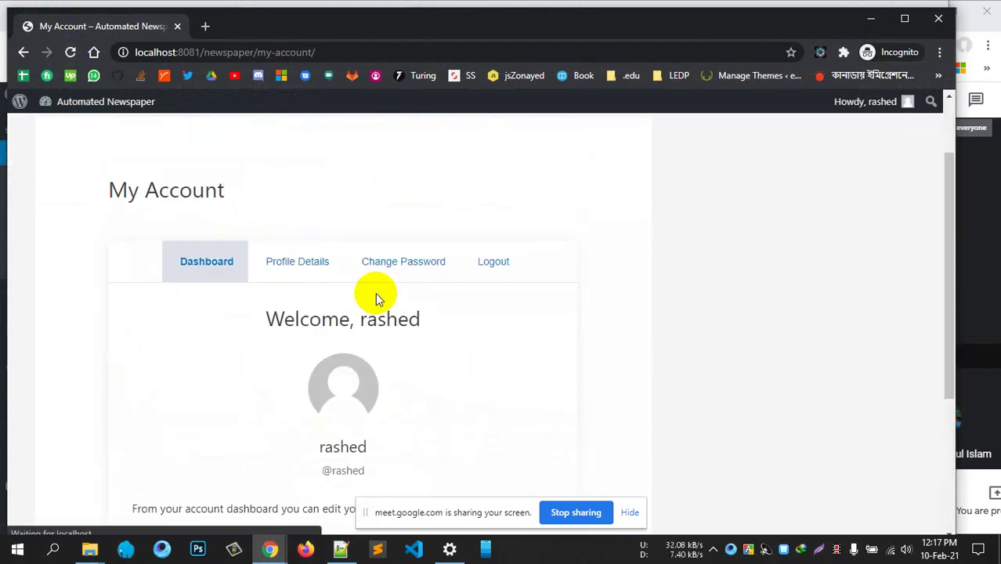
pyautogui.click(407, 263)
pyautogui.scroll(-2, 599, 284)
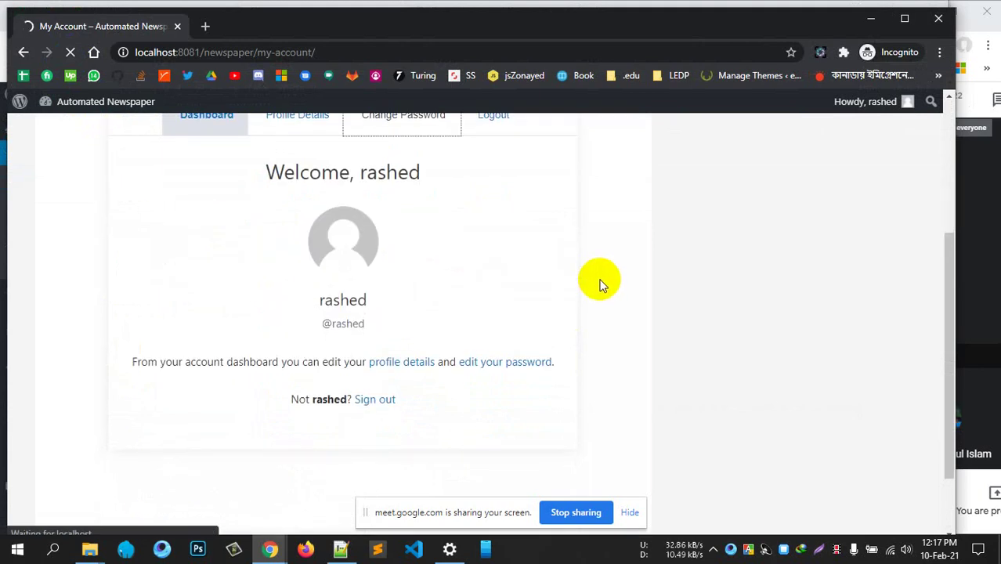
pyautogui.scroll(-3, 587, 278)
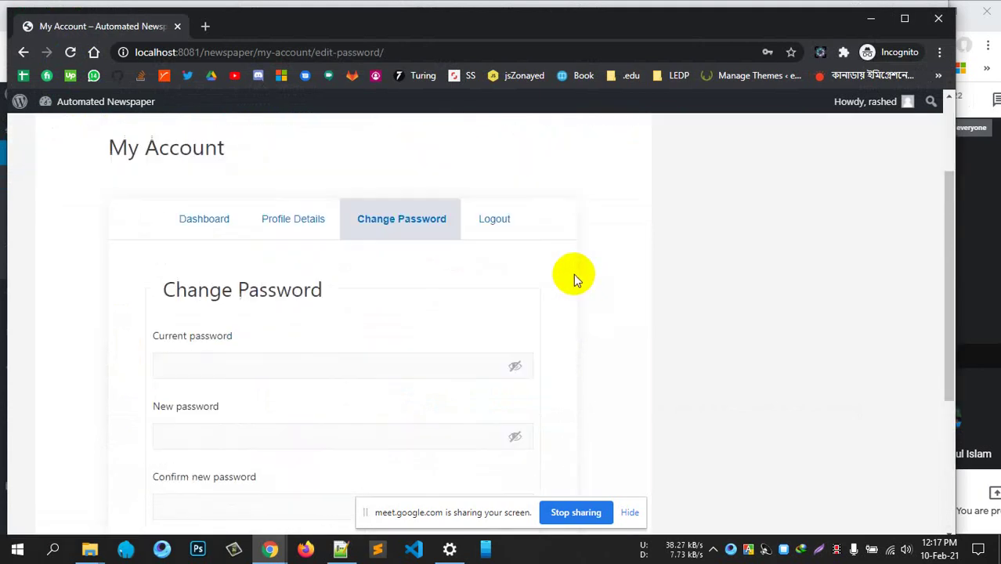
# Fill in the current, new and confirm password fields, save, then select the Textarea text
pyautogui.click(249, 282)
pyautogui.click(249, 280)
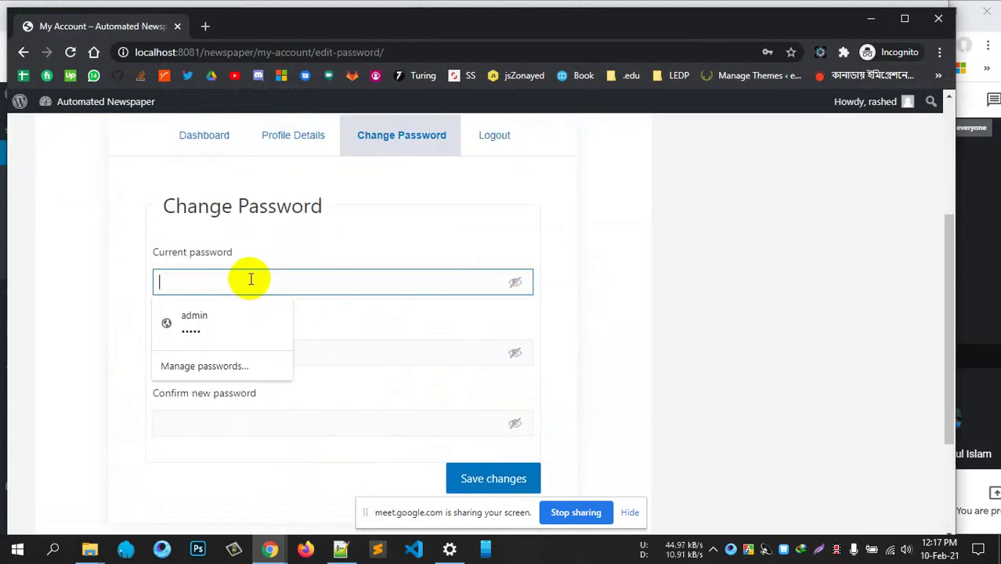
pyautogui.write('admi')
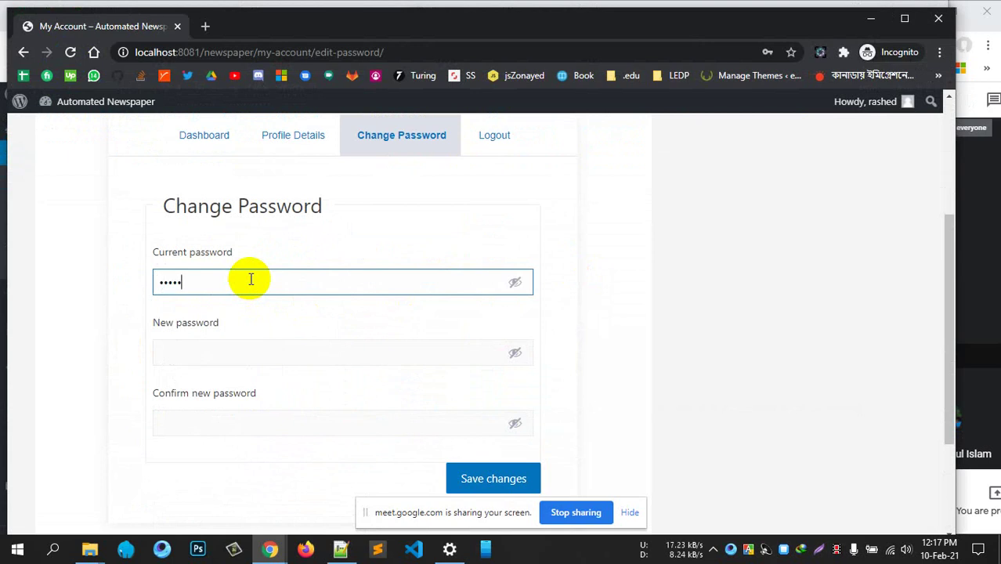
pyautogui.click(202, 352)
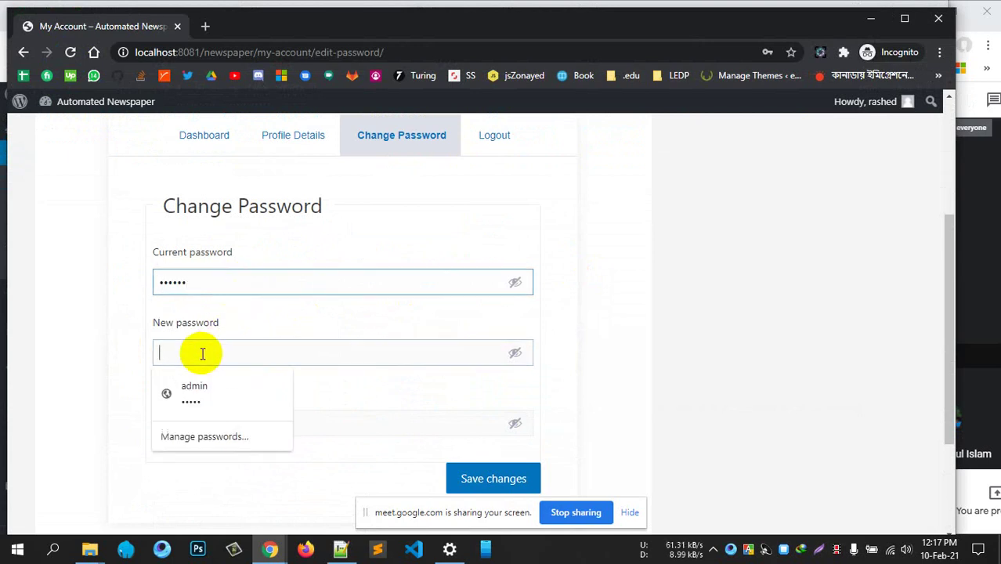
pyautogui.write('admi')
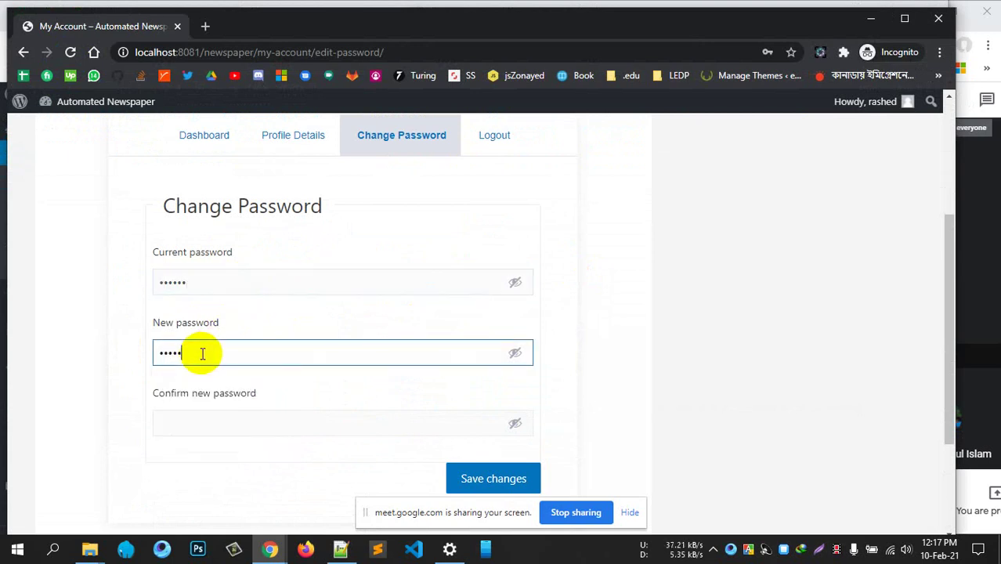
pyautogui.click(163, 422)
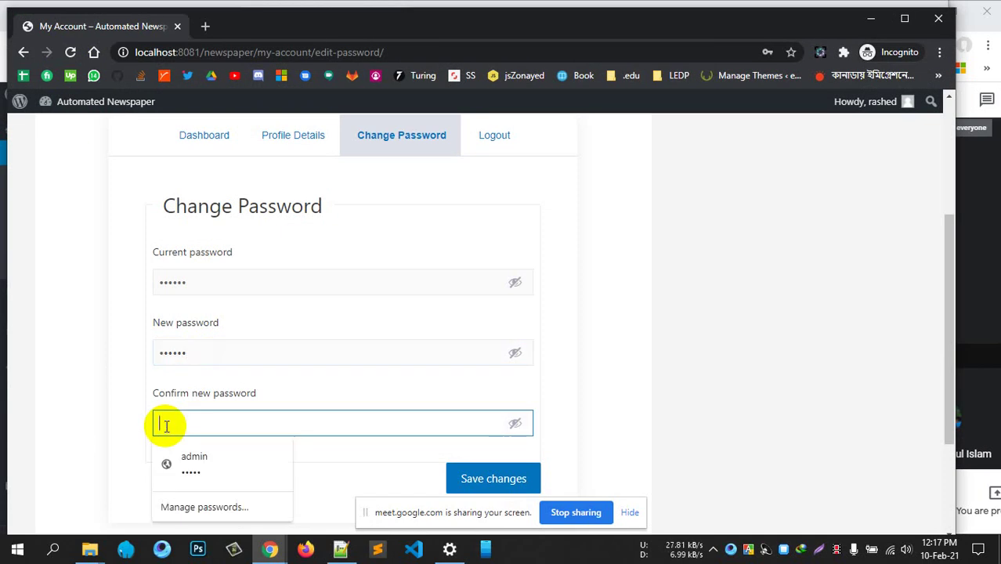
pyautogui.write('ad')
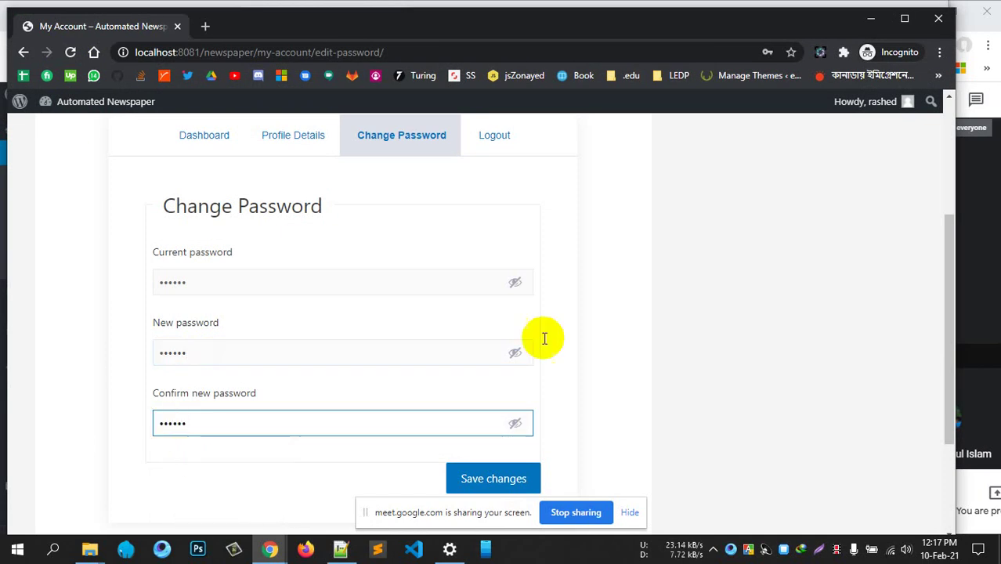
pyautogui.scroll(-1, 541, 344)
pyautogui.click(503, 409)
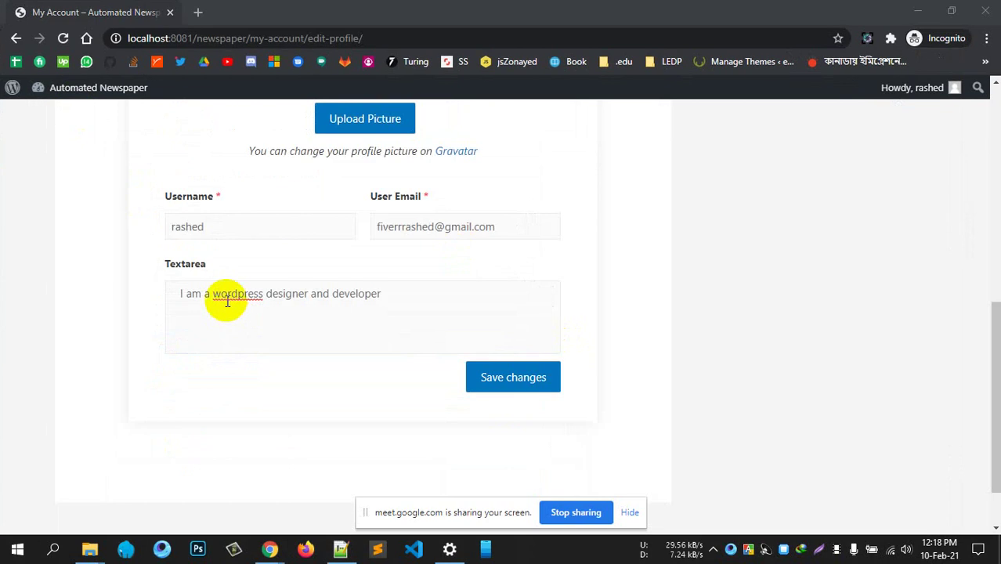
pyautogui.click(419, 293)
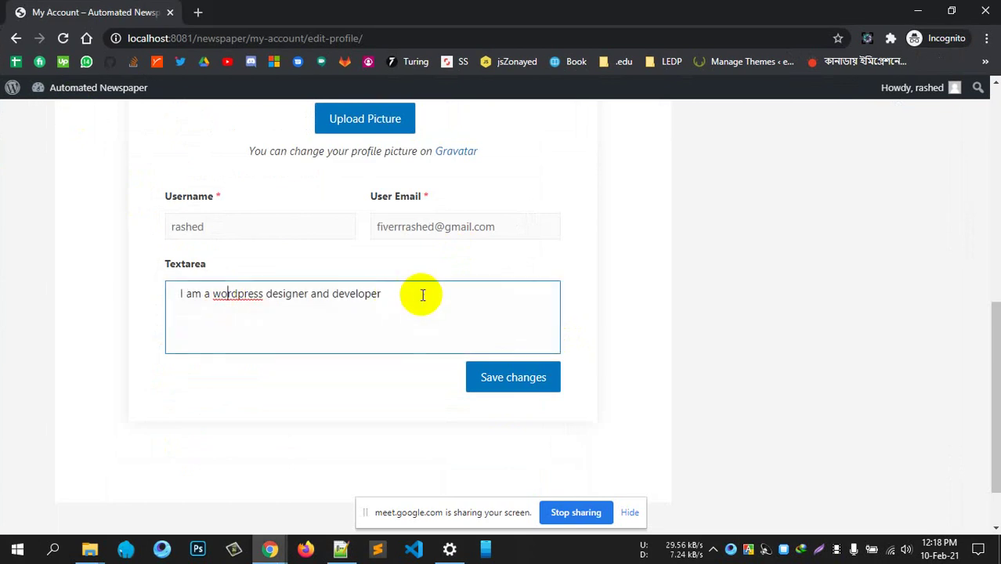
pyautogui.moveTo(420, 293); pyautogui.dragTo(156, 280)
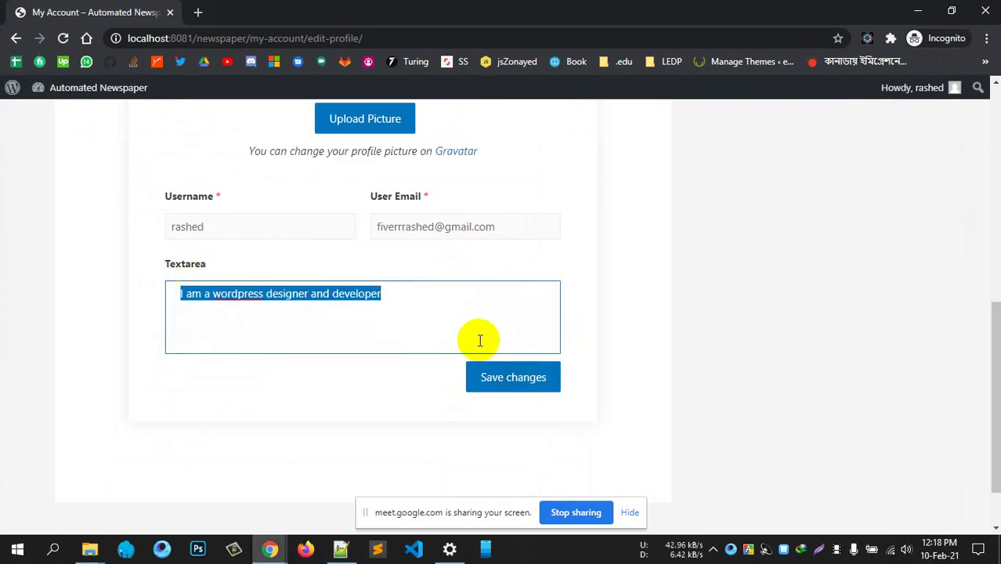
# Type 'HI, the content of this text area has changed.' in the Textarea and save
pyautogui.write('HI, the content of this textarea')
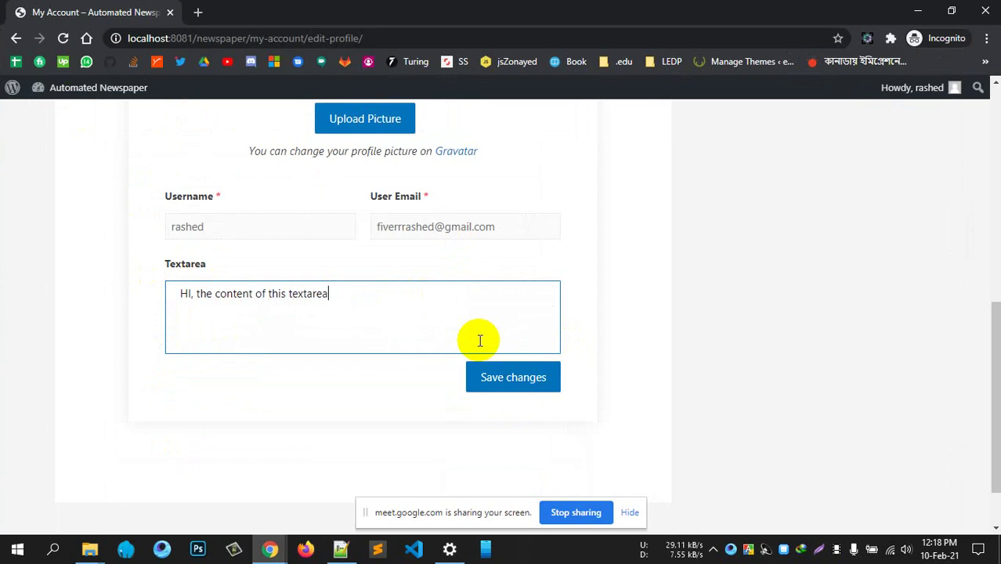
pyautogui.write('change')
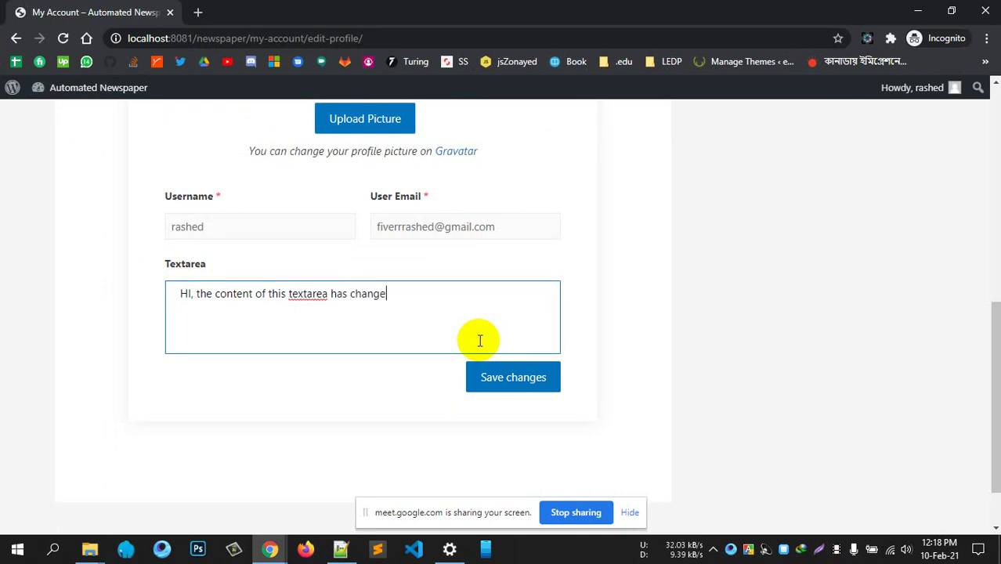
pyautogui.write('d.')
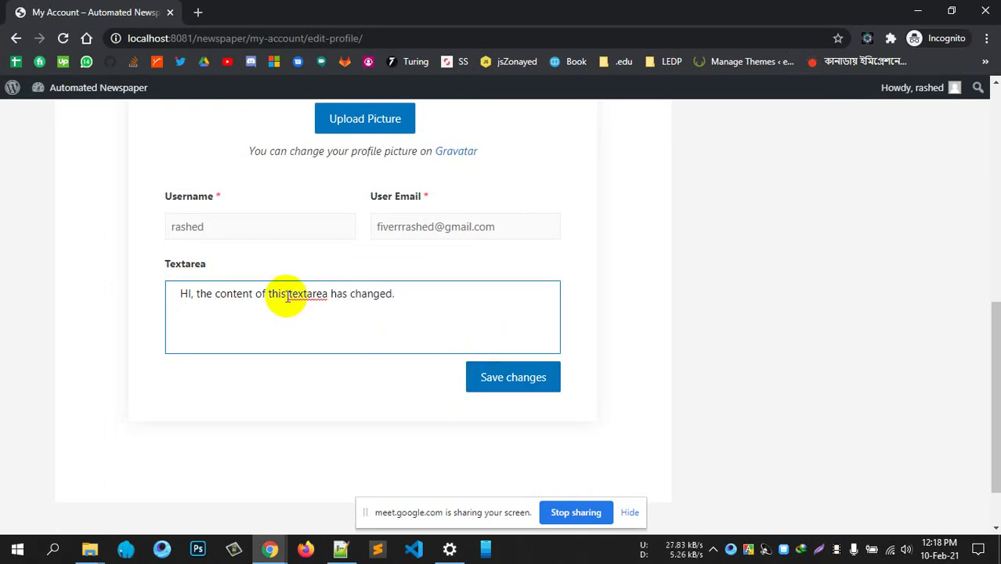
pyautogui.click(306, 295)
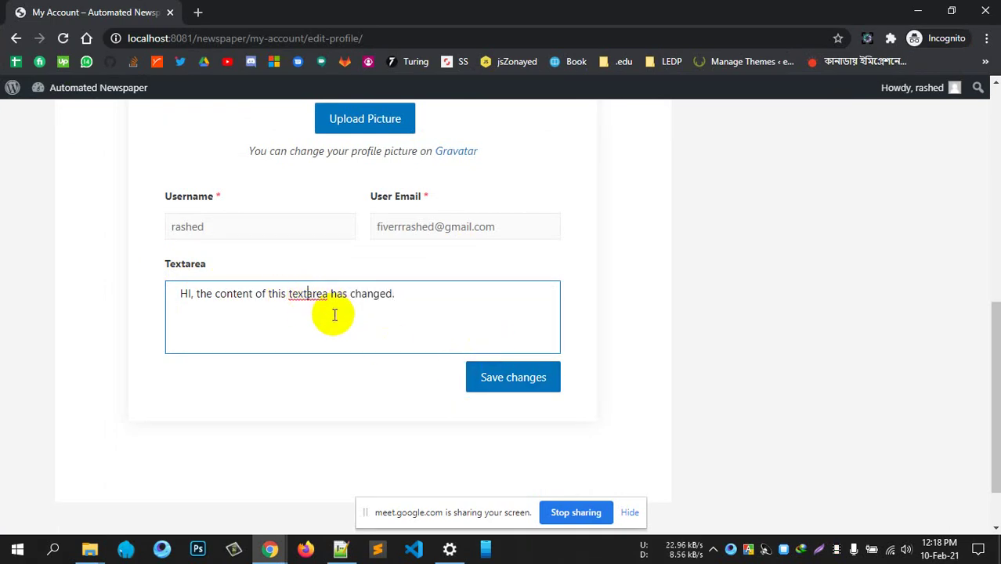
pyautogui.click(412, 292)
pyautogui.click(511, 379)
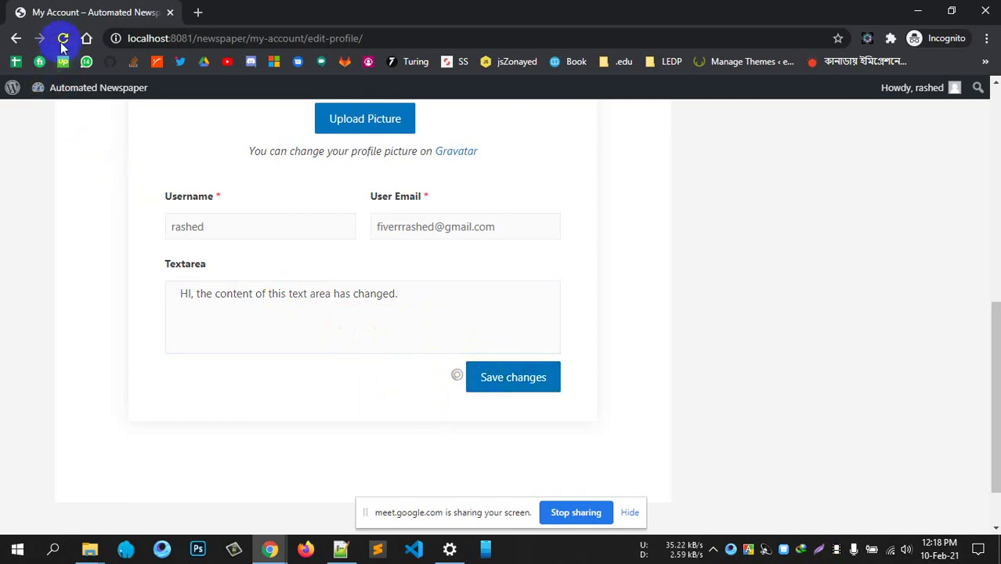
# Reload the My Account page to confirm the saved Textarea text
pyautogui.scroll(1, 470, 319)
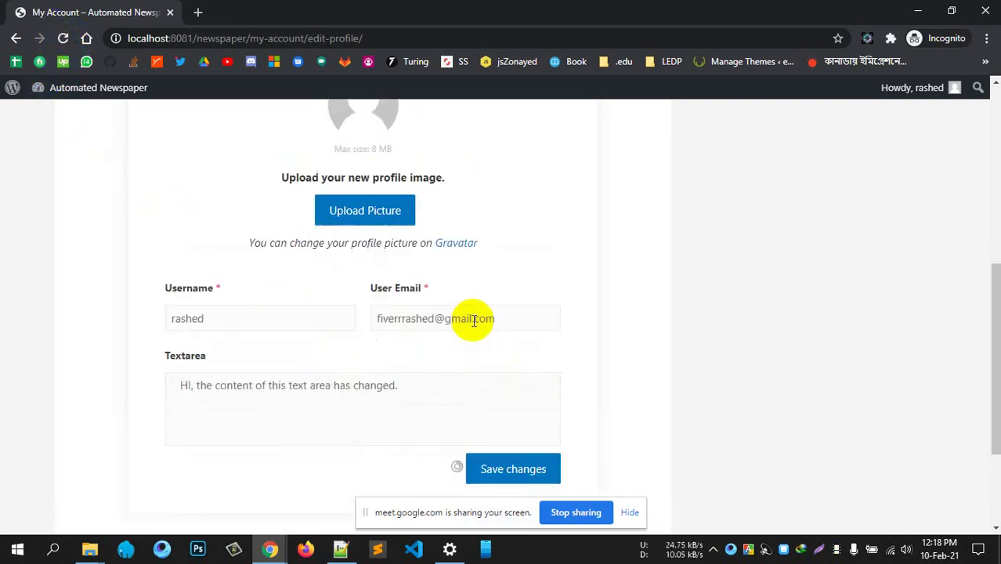
pyautogui.scroll(-1, 283, 207)
pyautogui.scroll(2, 297, 210)
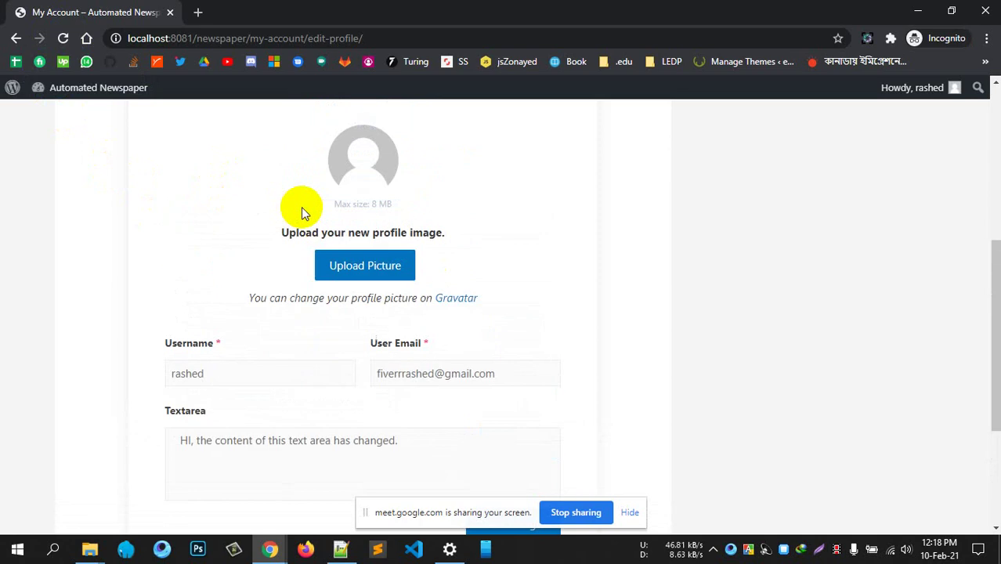
pyautogui.click(62, 39)
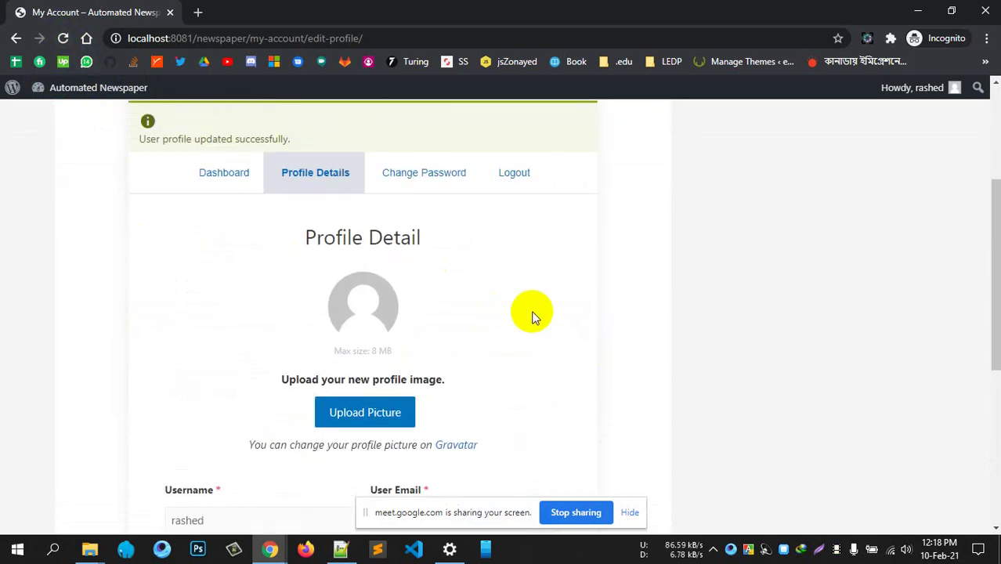
pyautogui.scroll(-3, 469, 352)
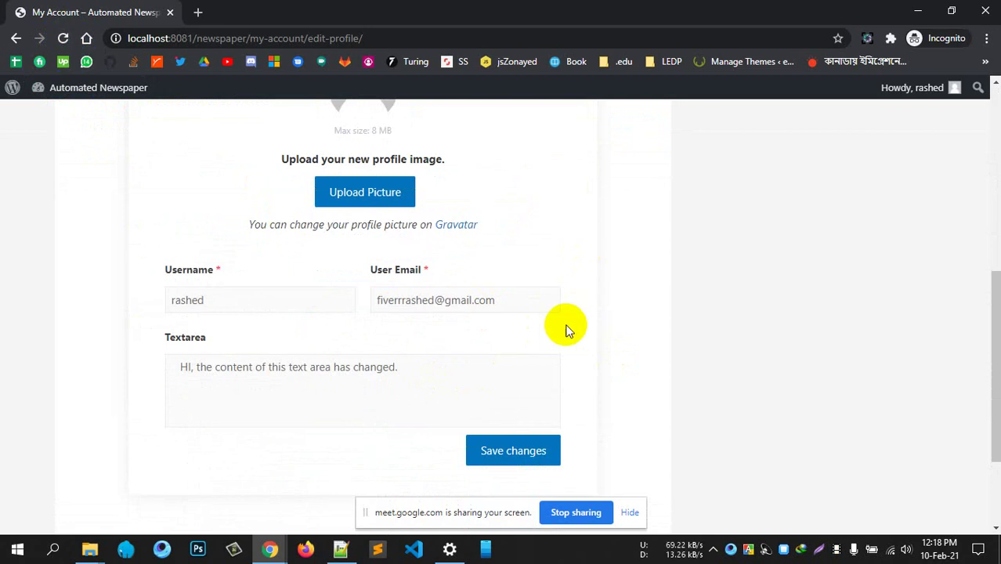
pyautogui.scroll(2, 672, 282)
pyautogui.scroll(-3, 672, 282)
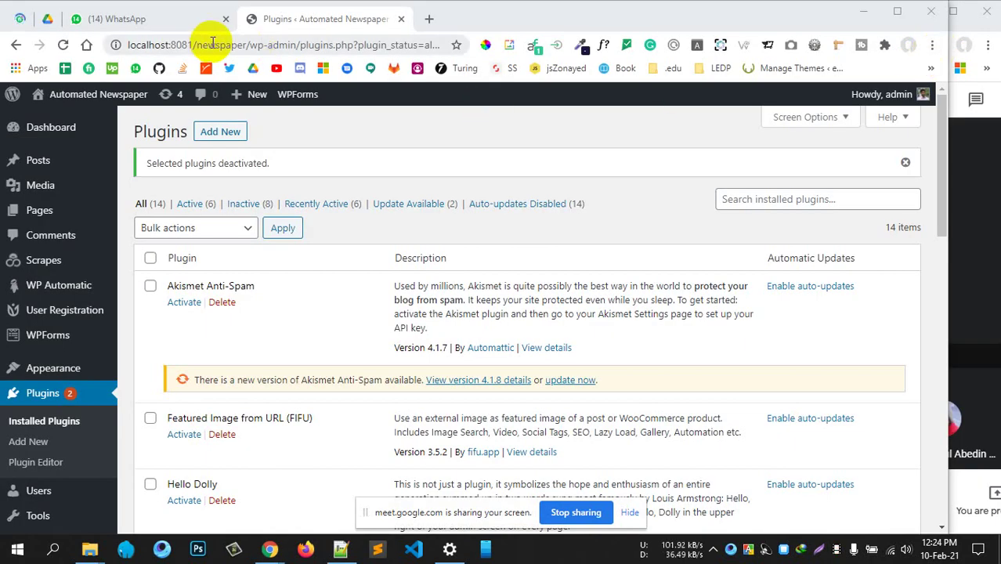
# Open a new incognito window from the Chrome menu and minimize it
pyautogui.moveTo(249, 44); pyautogui.dragTo(36, 43)
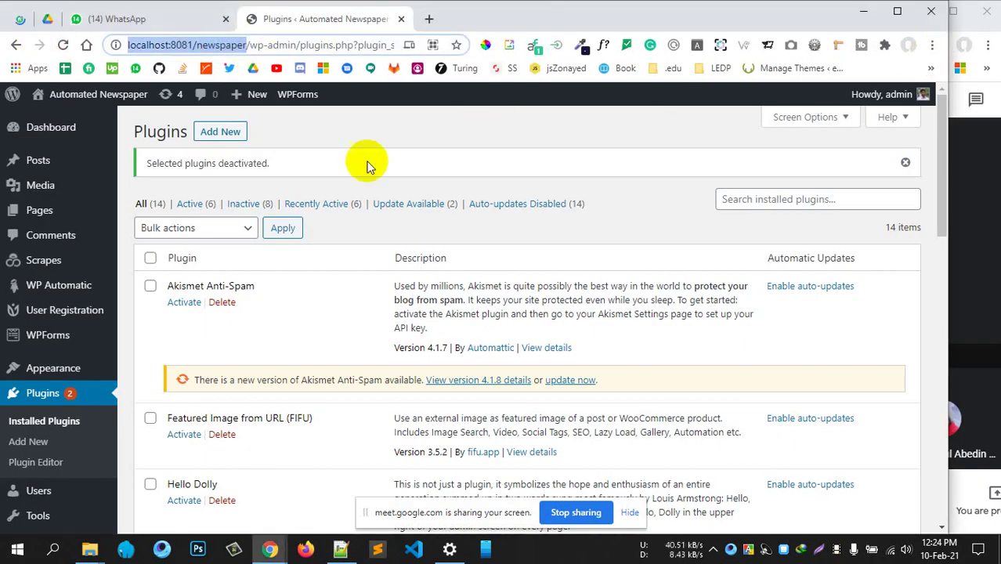
pyautogui.click(538, 140)
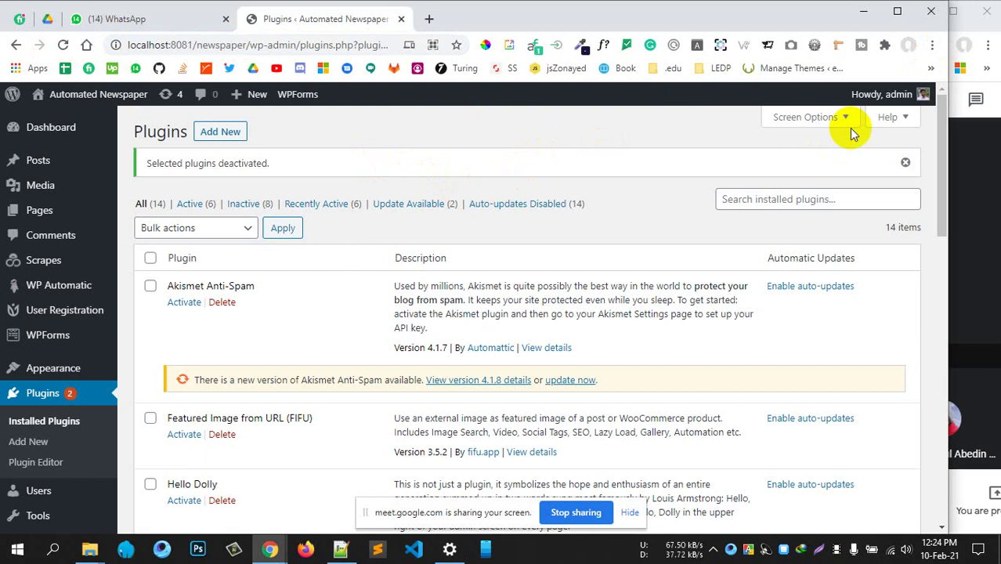
pyautogui.click(932, 44)
pyautogui.click(777, 104)
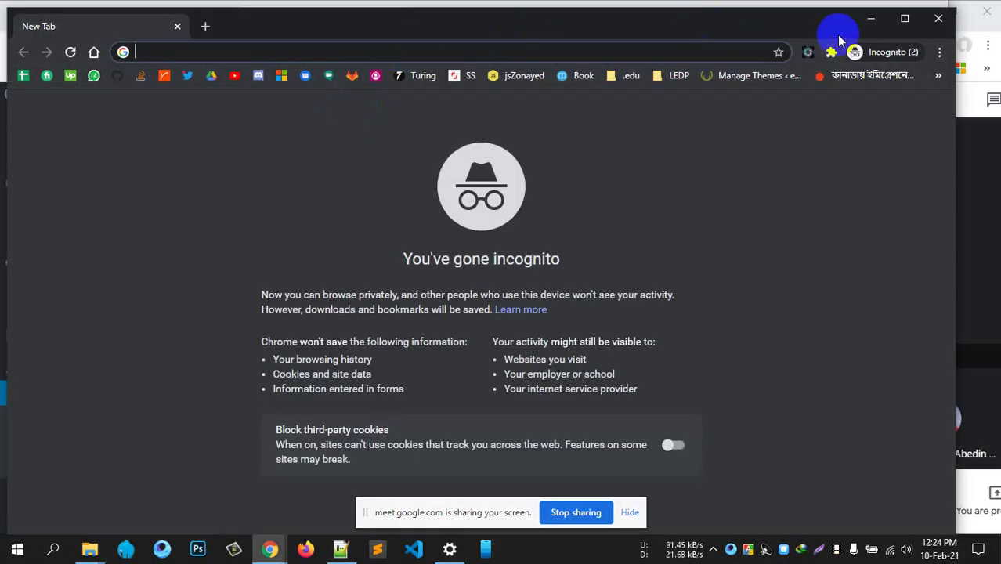
pyautogui.click(871, 18)
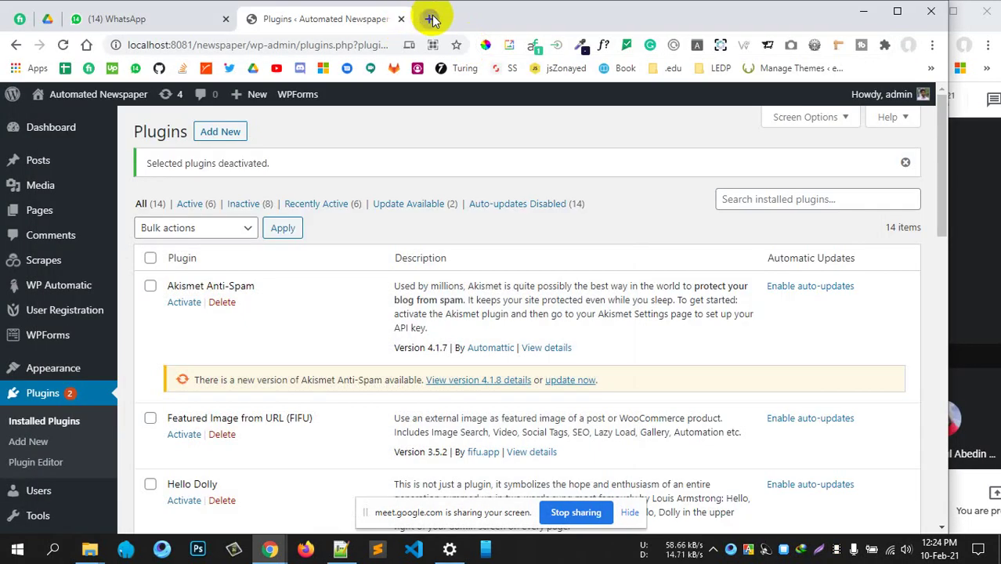
# Open a new tab and load the edevtook.com/wp-admin suggestion
pyautogui.click(430, 18)
pyautogui.write('ed')
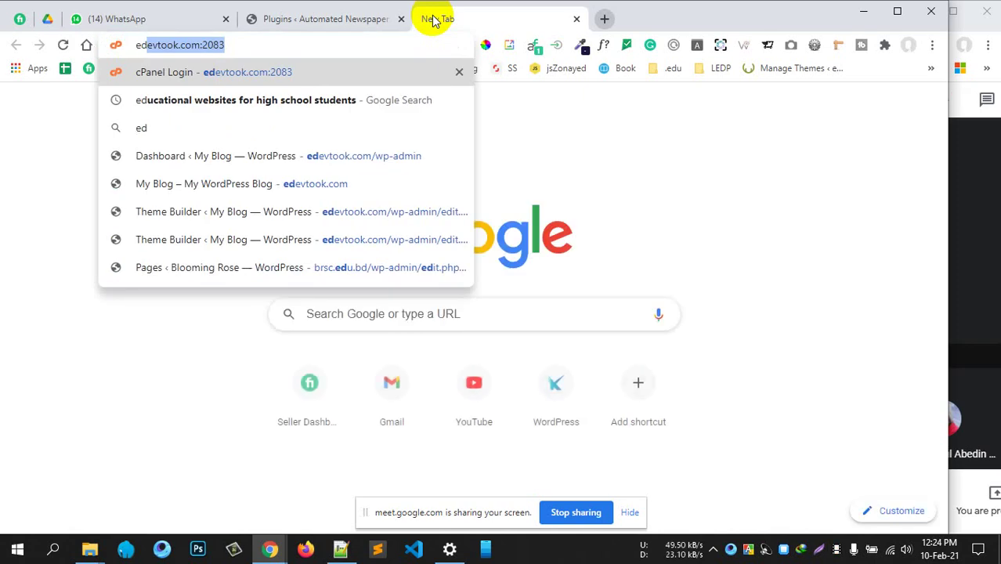
pyautogui.click(302, 155)
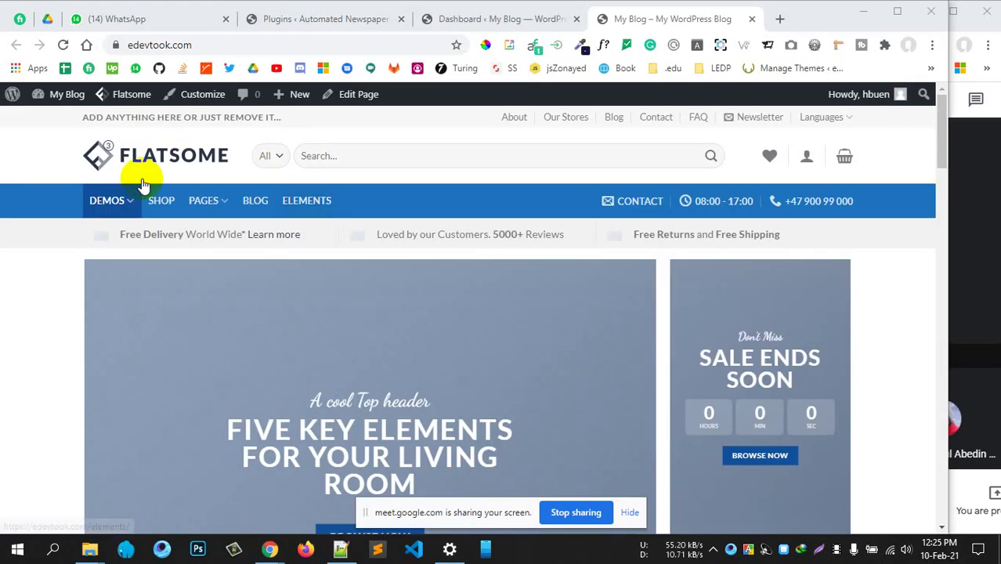
pyautogui.scroll(-3, 251, 227)
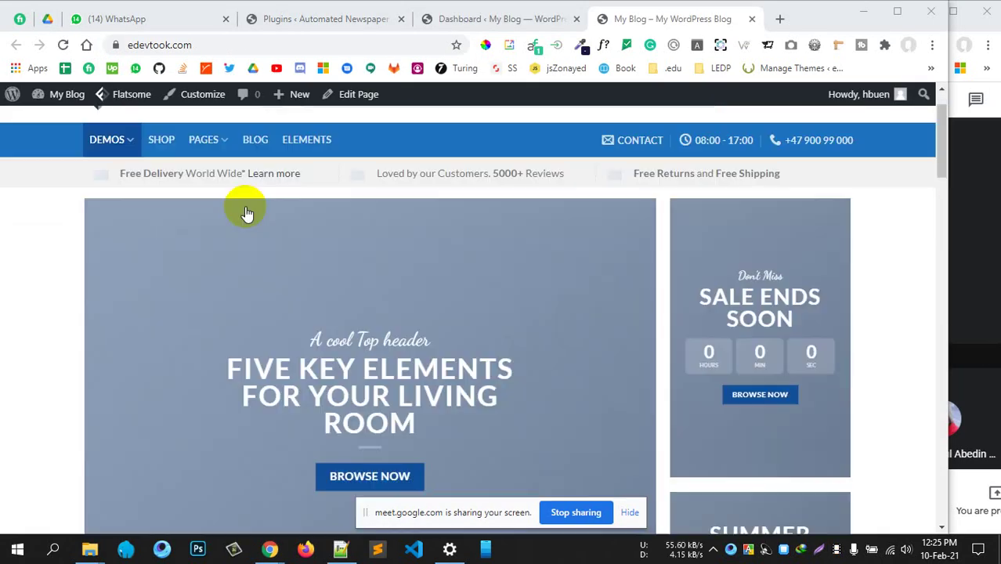
pyautogui.scroll(2, 266, 204)
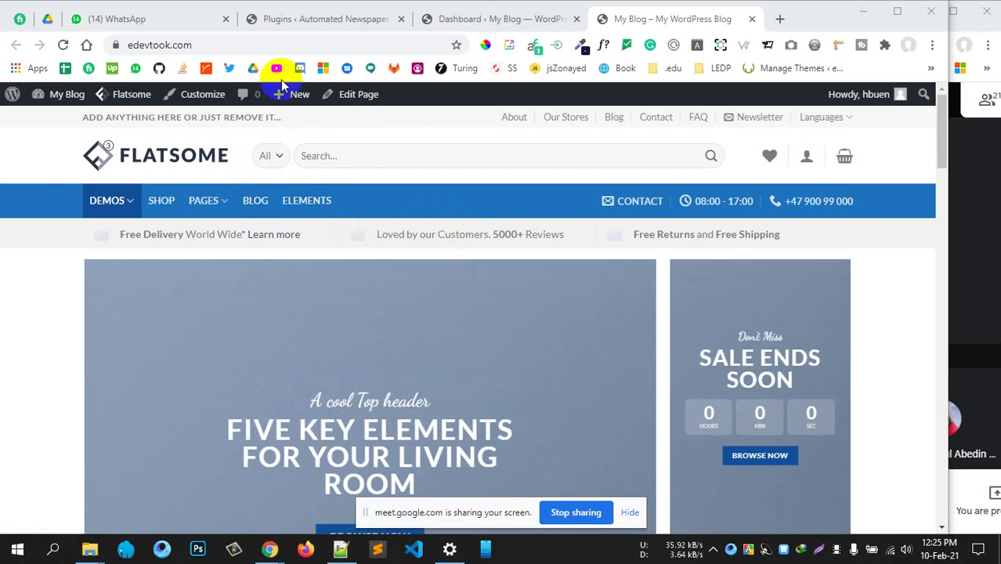
pyautogui.click(229, 44)
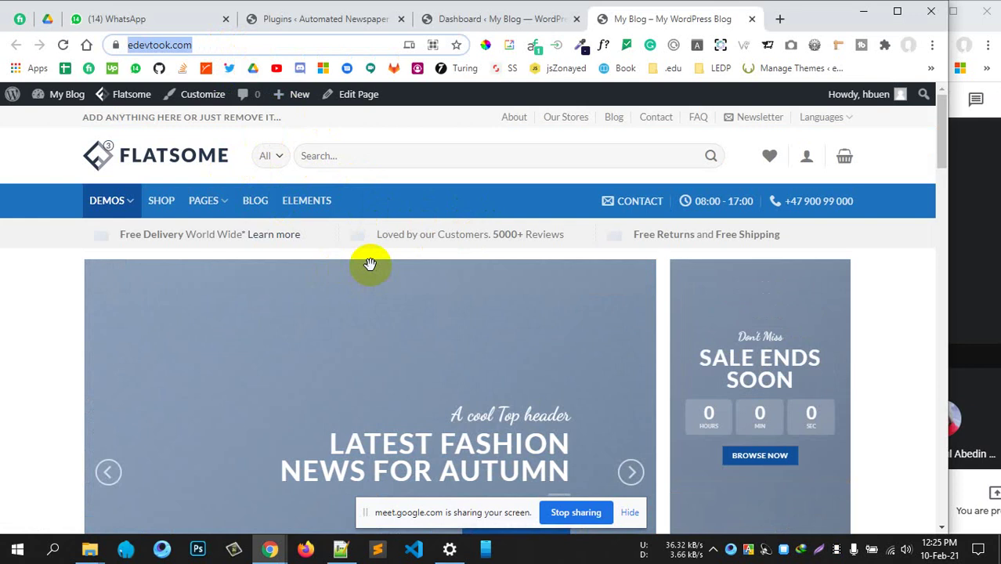
pyautogui.click(14, 313)
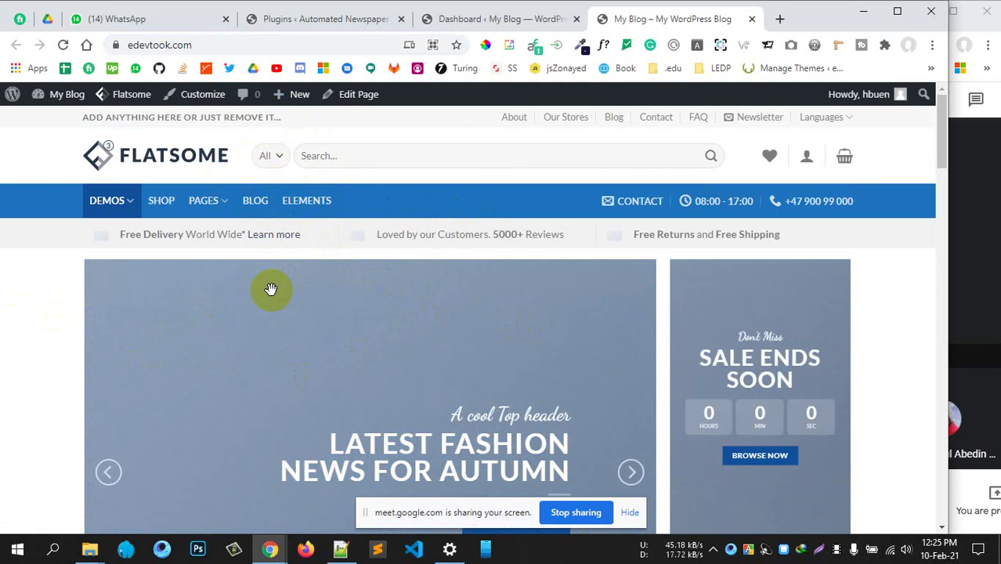
pyautogui.scroll(-4, 269, 289)
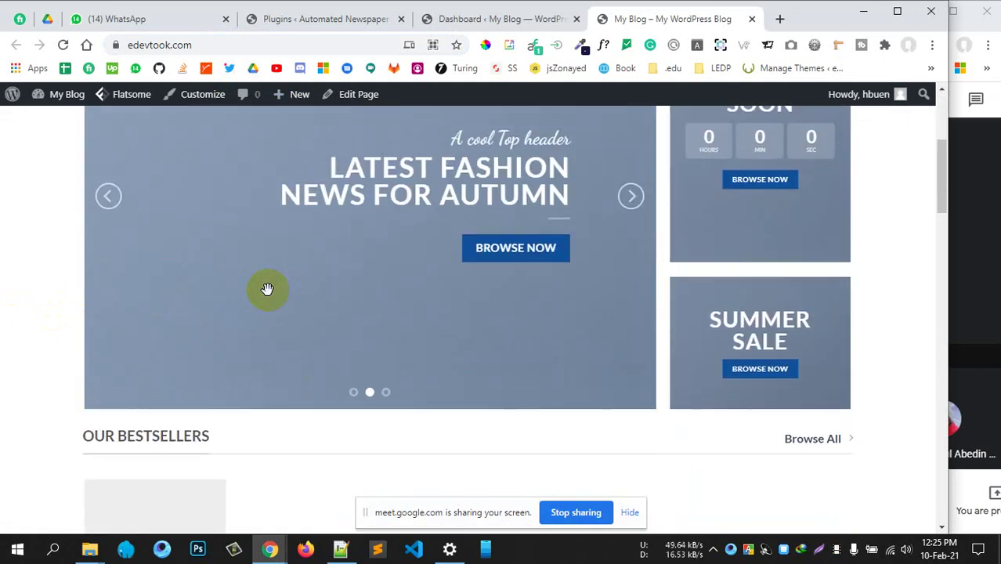
pyautogui.scroll(2, 267, 289)
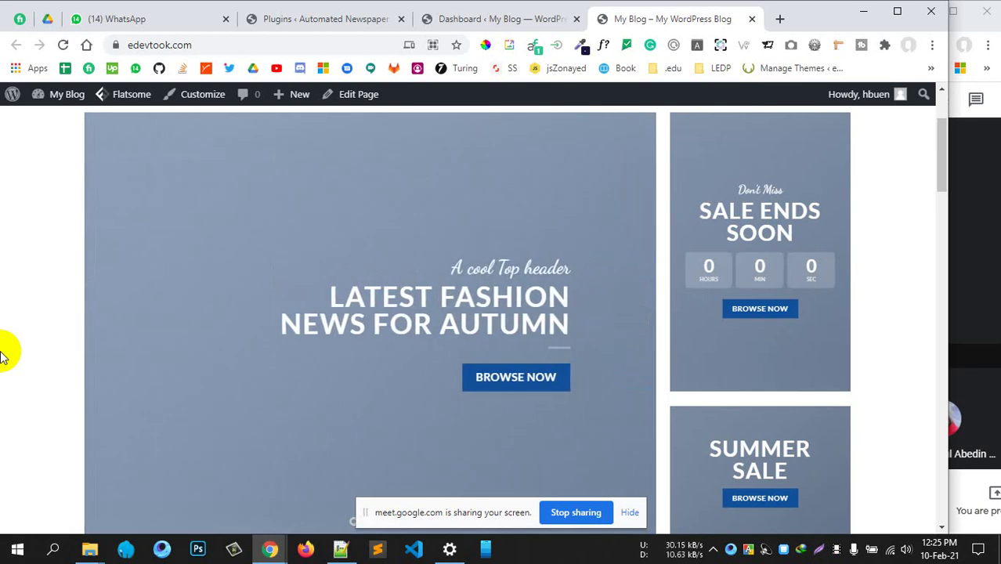
pyautogui.scroll(2, 6, 344)
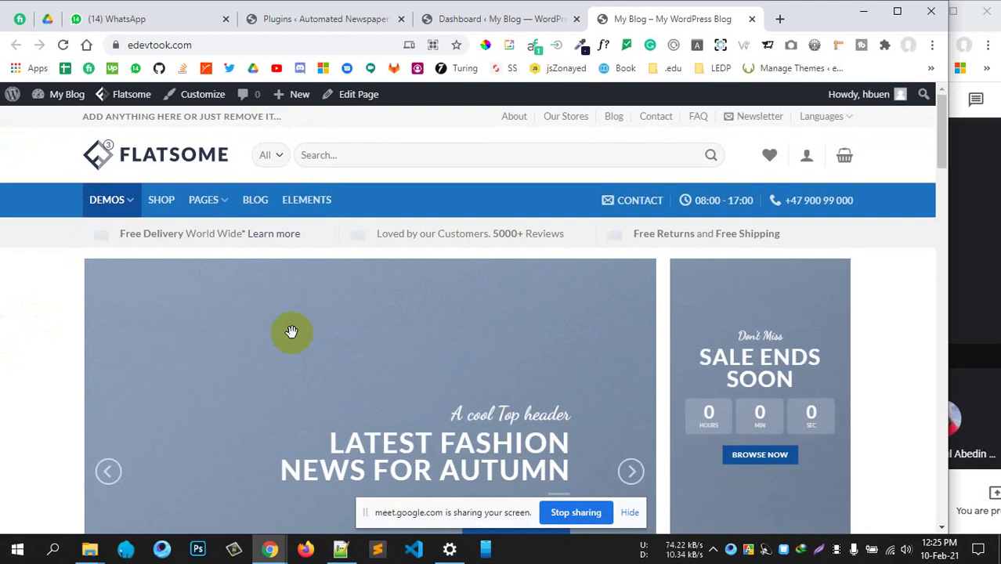
pyautogui.scroll(-8, 291, 331)
pyautogui.scroll(-5, 291, 333)
pyautogui.scroll(5, 251, 344)
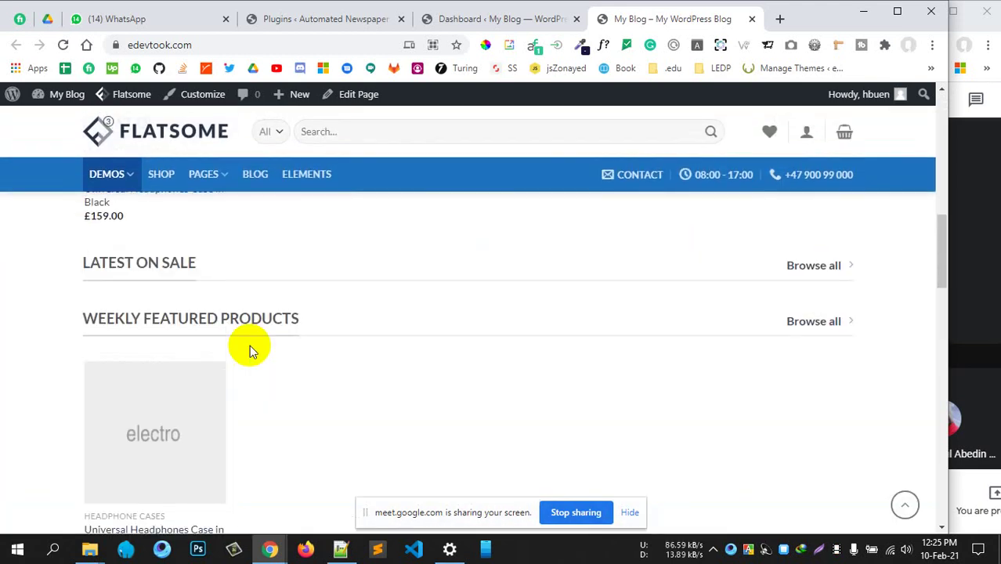
pyautogui.scroll(3, 250, 268)
pyautogui.scroll(5, 201, 296)
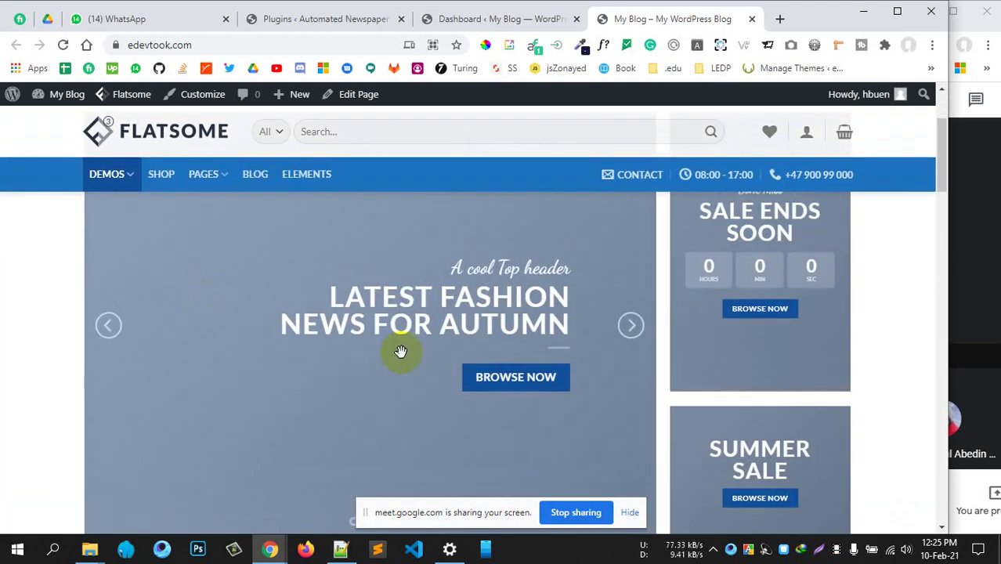
pyautogui.scroll(-3, 398, 351)
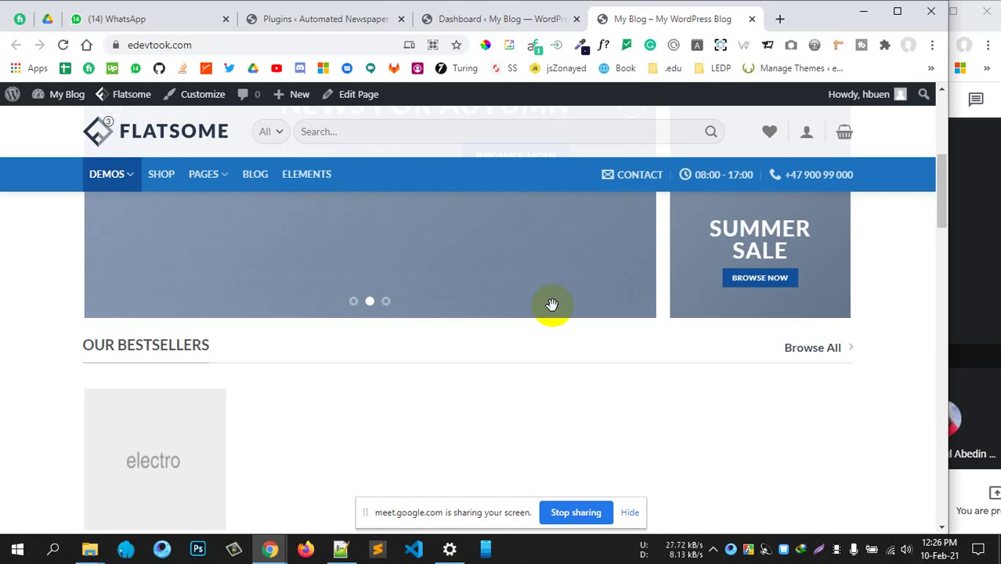
pyautogui.rightClick(550, 359)
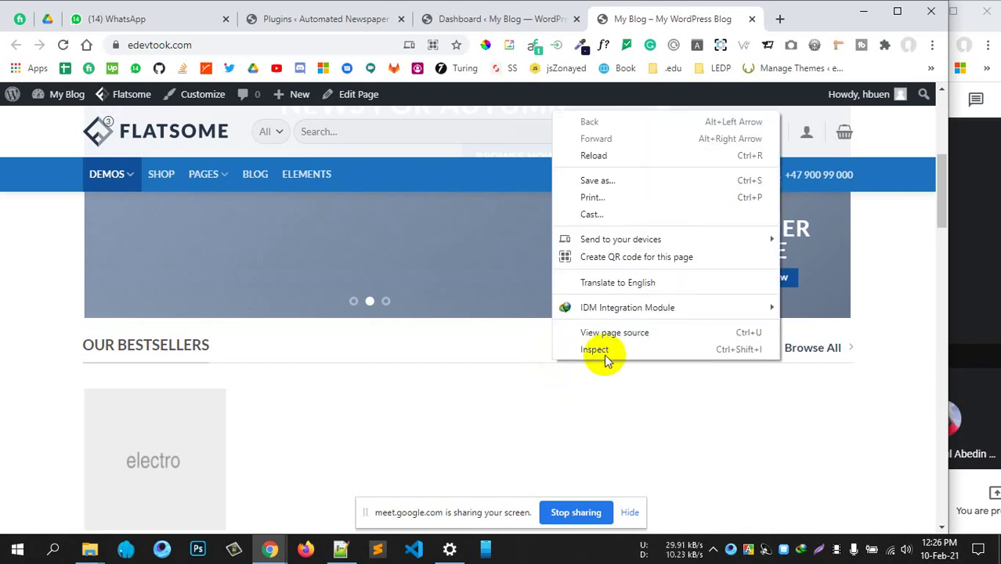
pyautogui.click(615, 336)
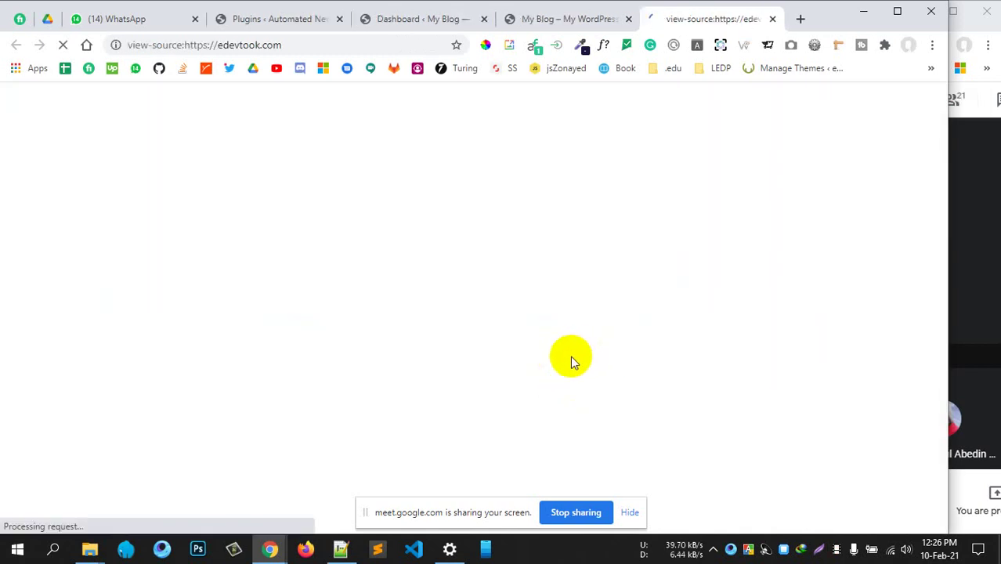
pyautogui.scroll(-15, 547, 358)
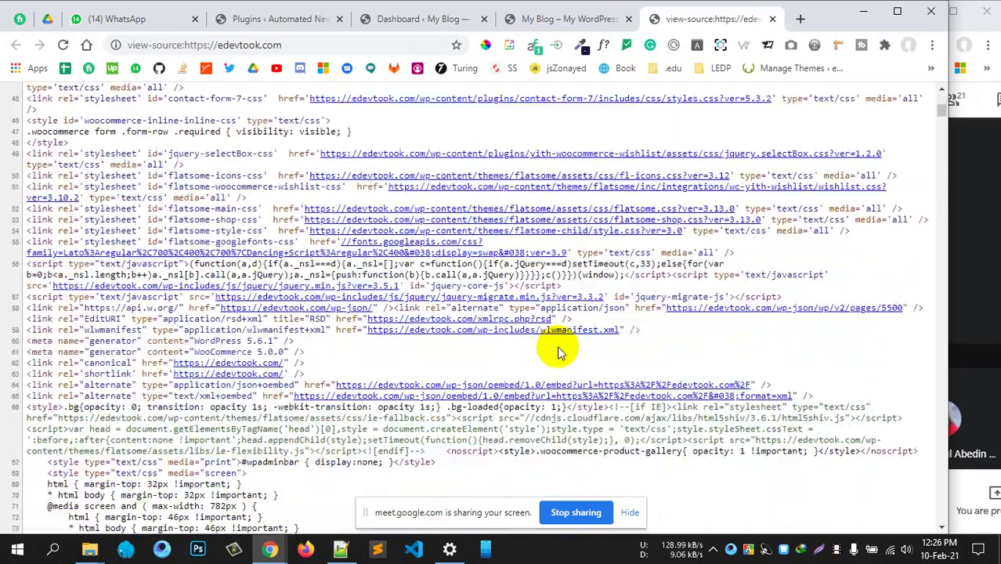
pyautogui.scroll(-20, 552, 342)
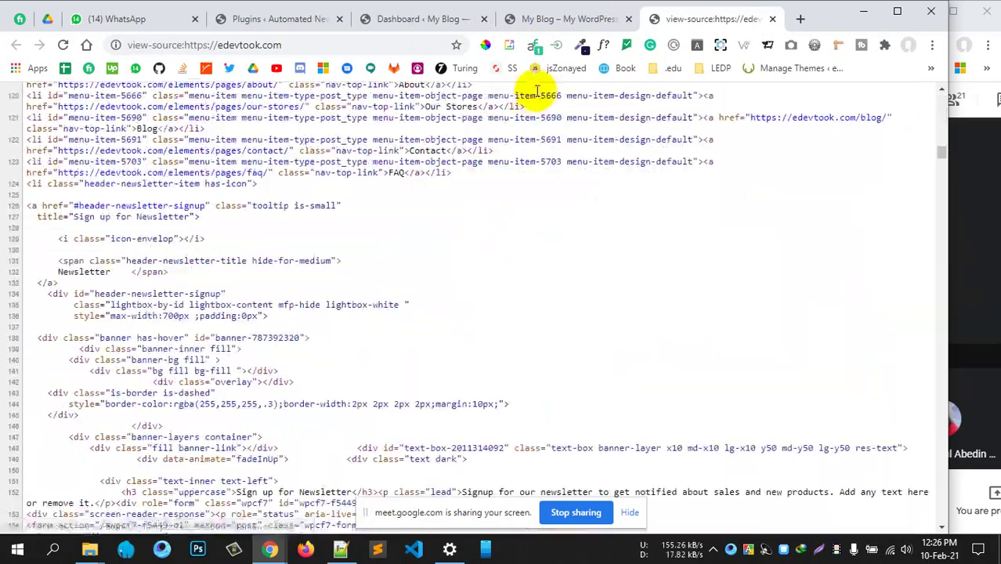
pyautogui.click(574, 21)
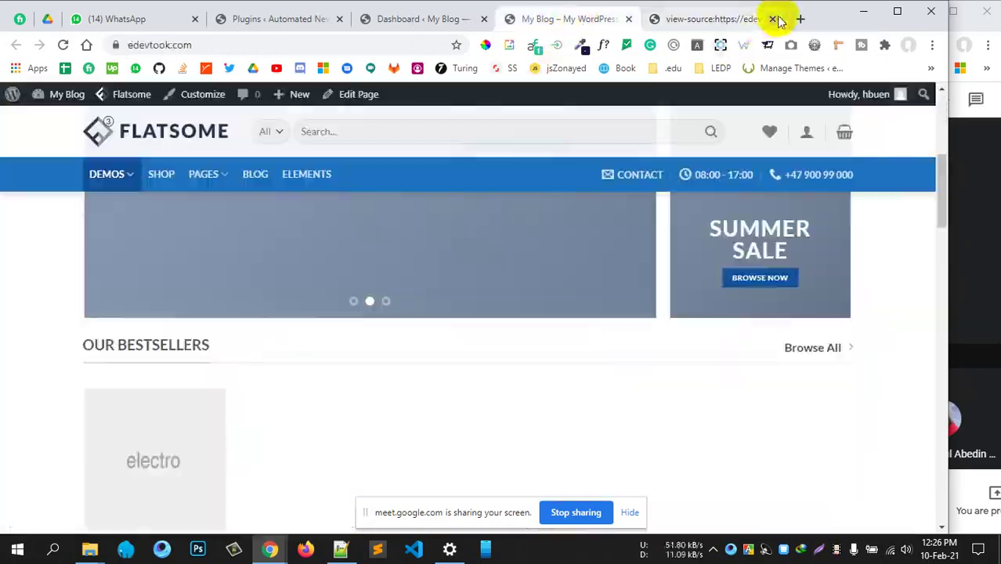
pyautogui.click(773, 19)
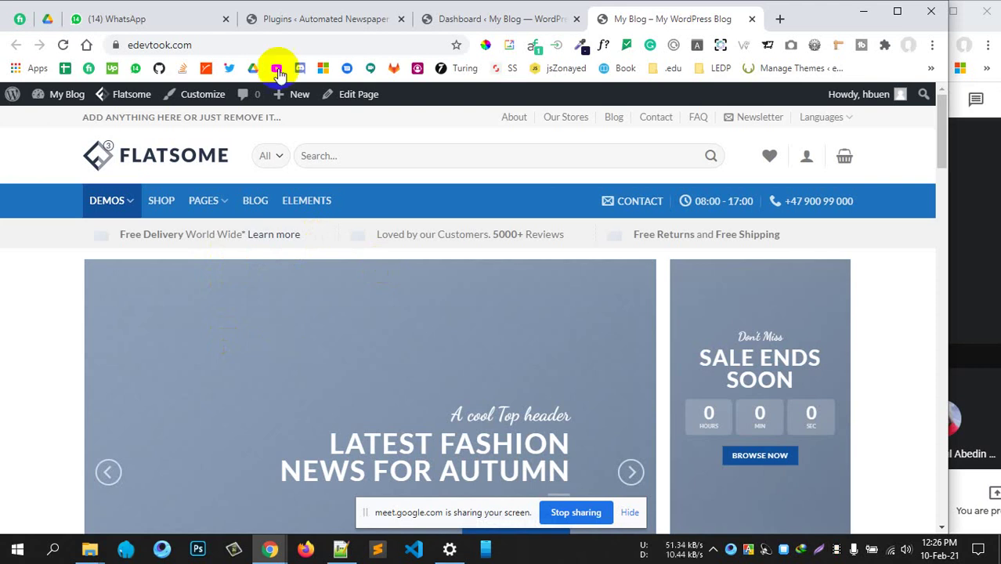
# Reload the edevtook.com Flatsome homepage and scroll over its slider and product sections
pyautogui.click(209, 45)
pyautogui.press('Return')
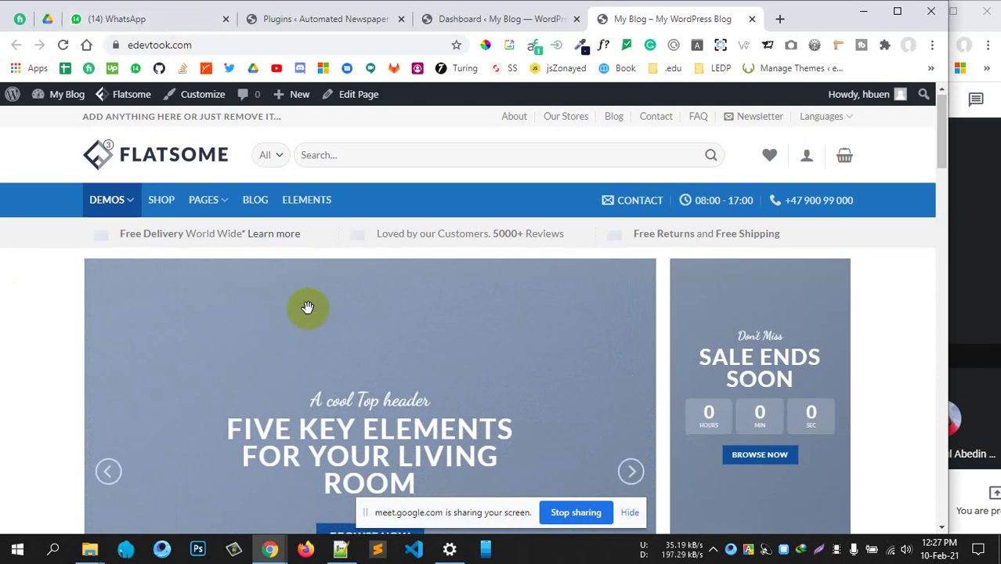
pyautogui.scroll(-8, 309, 306)
pyautogui.scroll(5, 301, 272)
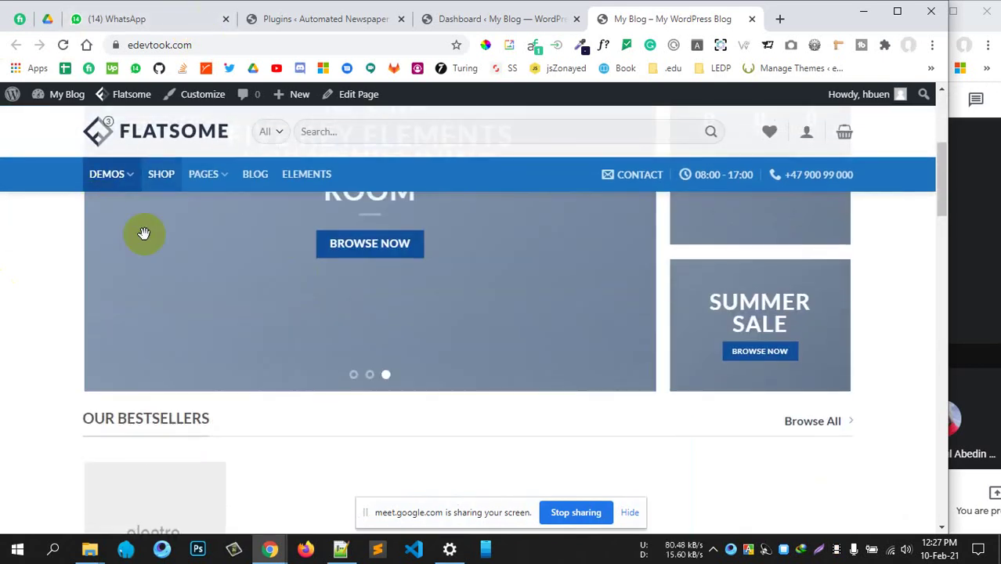
pyautogui.scroll(4, 392, 344)
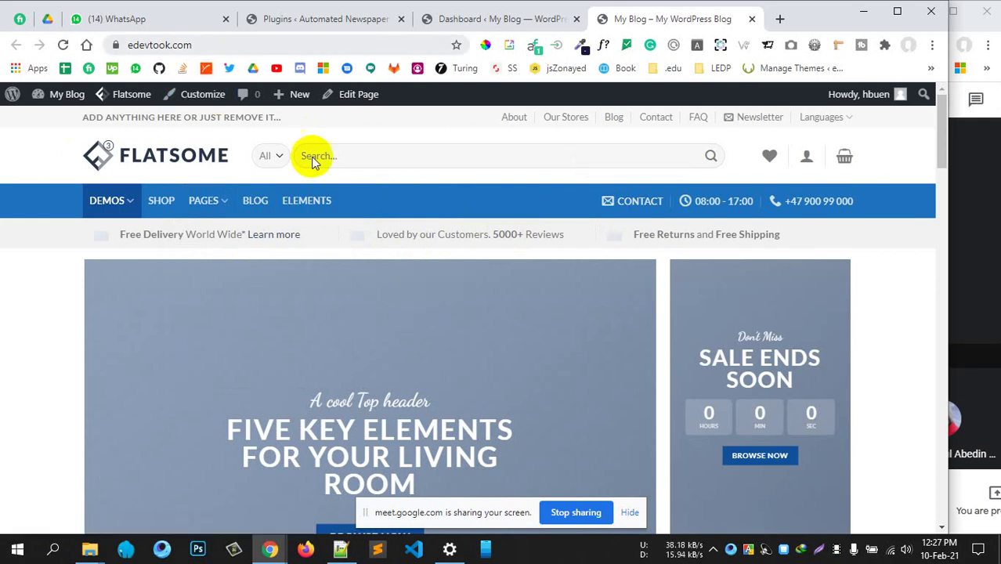
pyautogui.click(208, 44)
pyautogui.hotkey('ctrl', 'c')
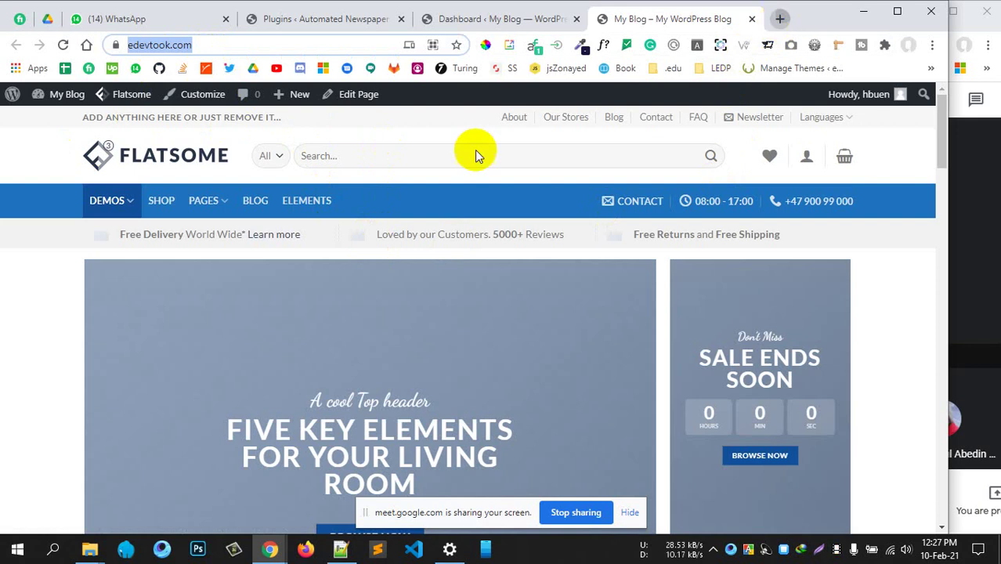
# Find GTmetrix via Google and start a speed test on the pasted edevtook.com address
pyautogui.hotkey('ctrl', 't')
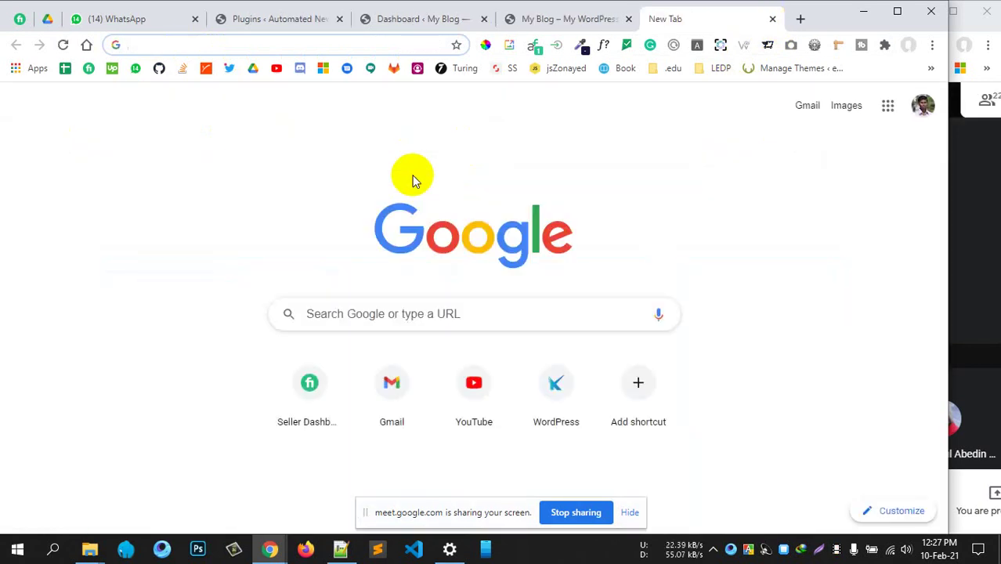
pyautogui.write('g')
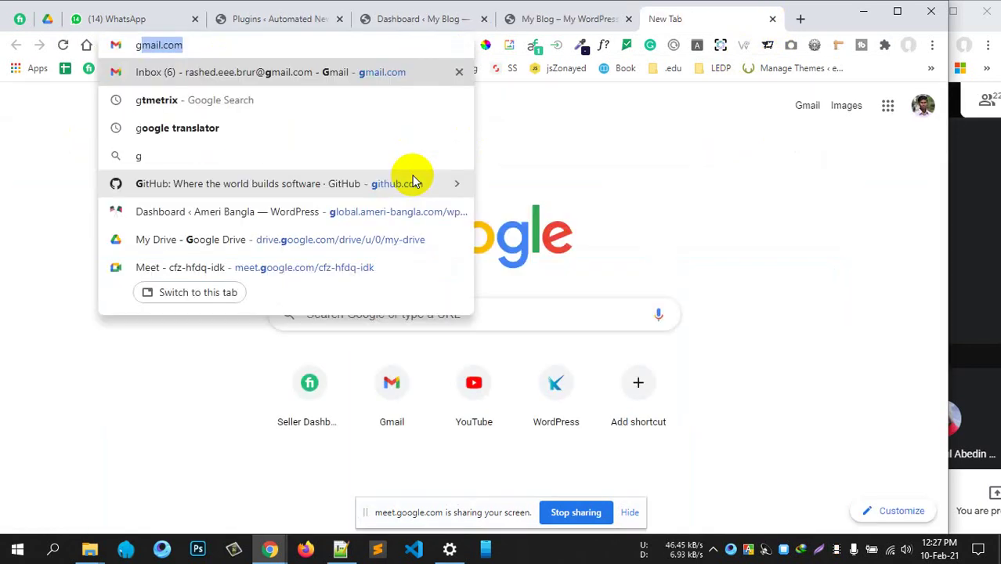
pyautogui.write('tme')
pyautogui.press('Return')
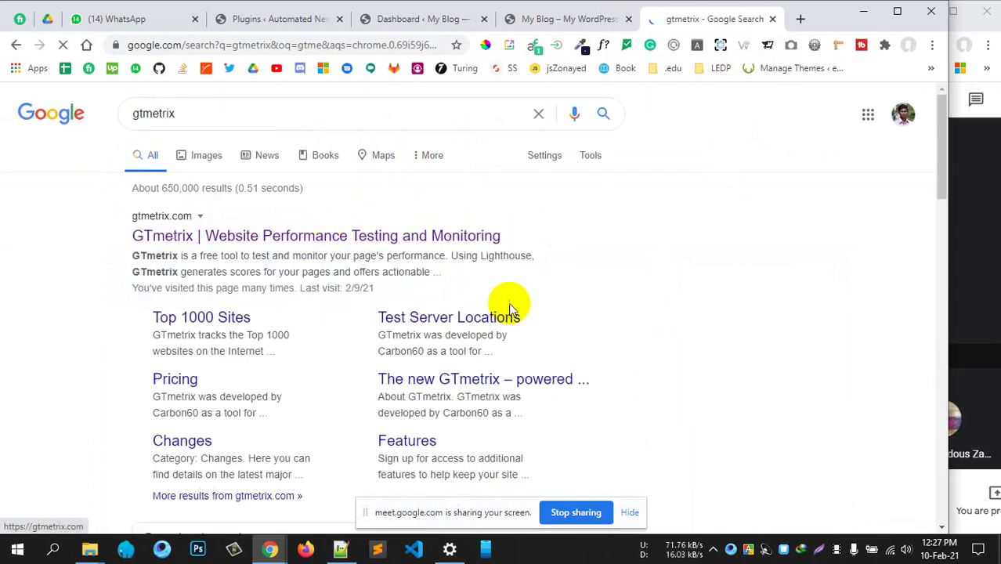
pyautogui.click(509, 307)
pyautogui.scroll(-3, 212, 249)
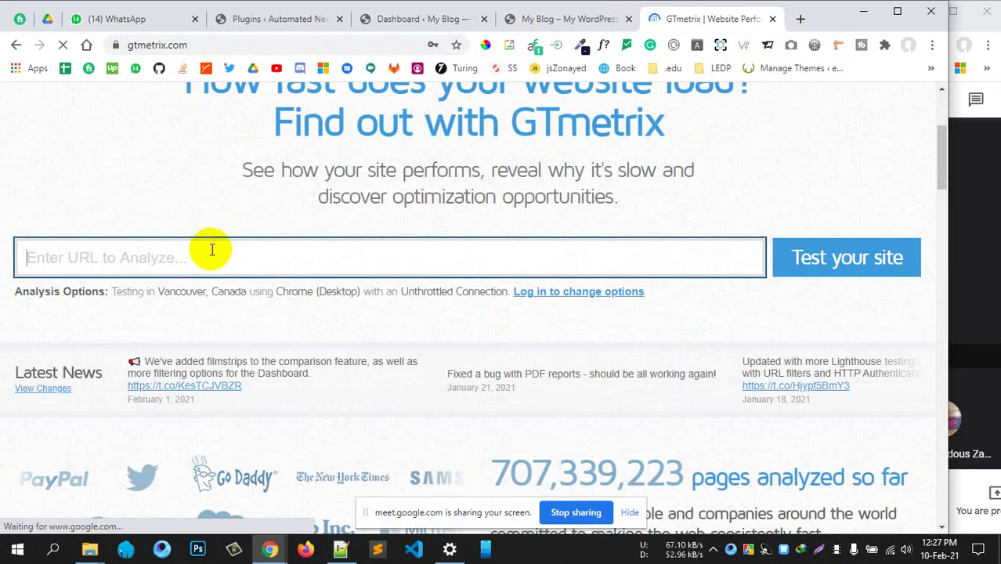
pyautogui.hotkey('ctrl', 'v')
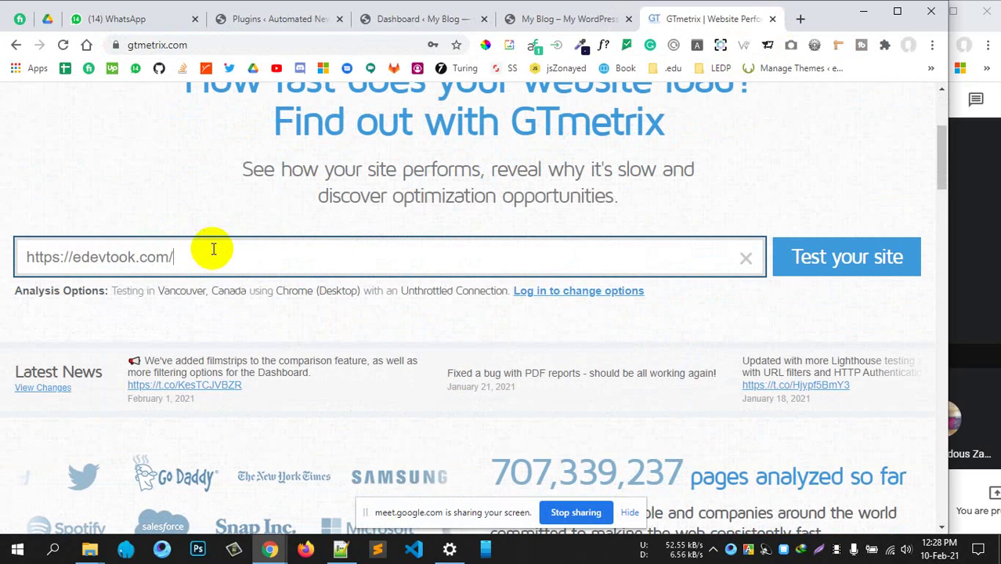
pyautogui.press('Return')
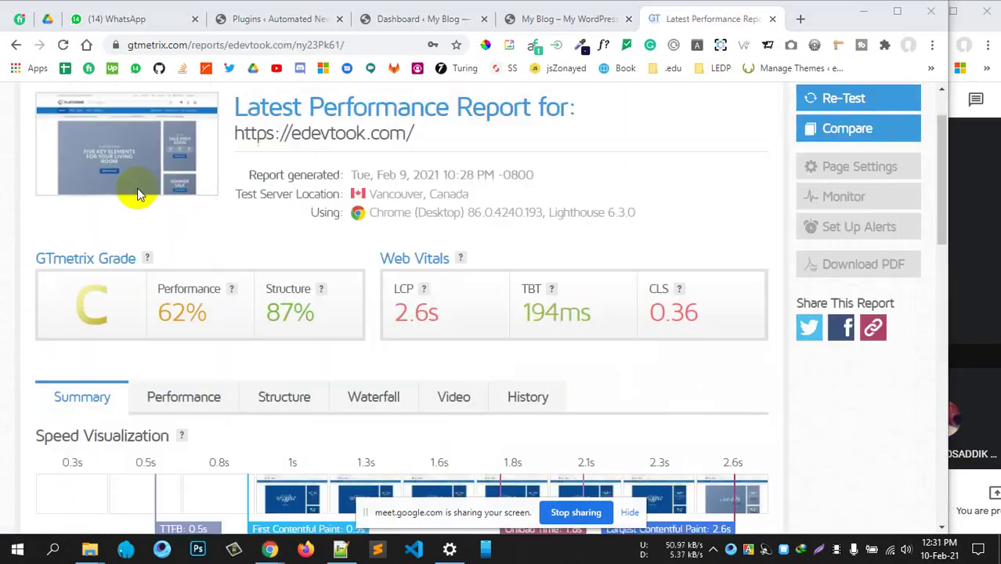
# Highlight the report's C grade, 62% Performance, 87% Structure and 2.6s LCP values
pyautogui.scroll(1, 137, 188)
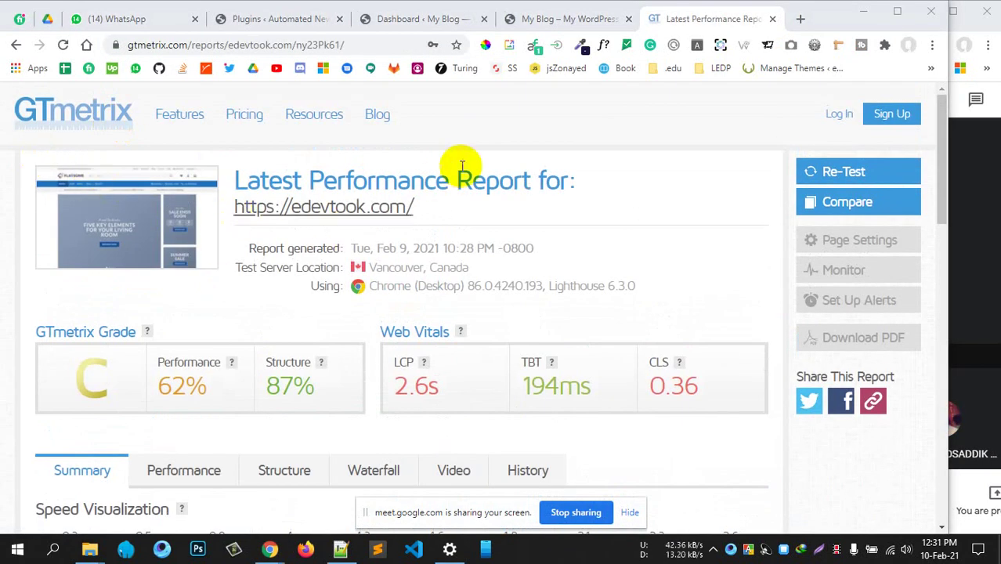
pyautogui.scroll(-3, 420, 197)
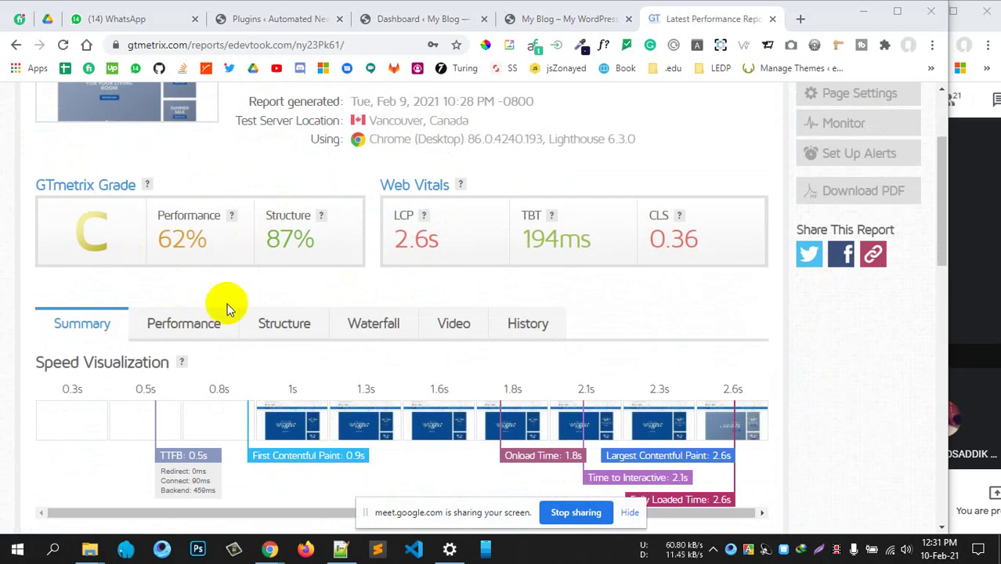
pyautogui.click(108, 241)
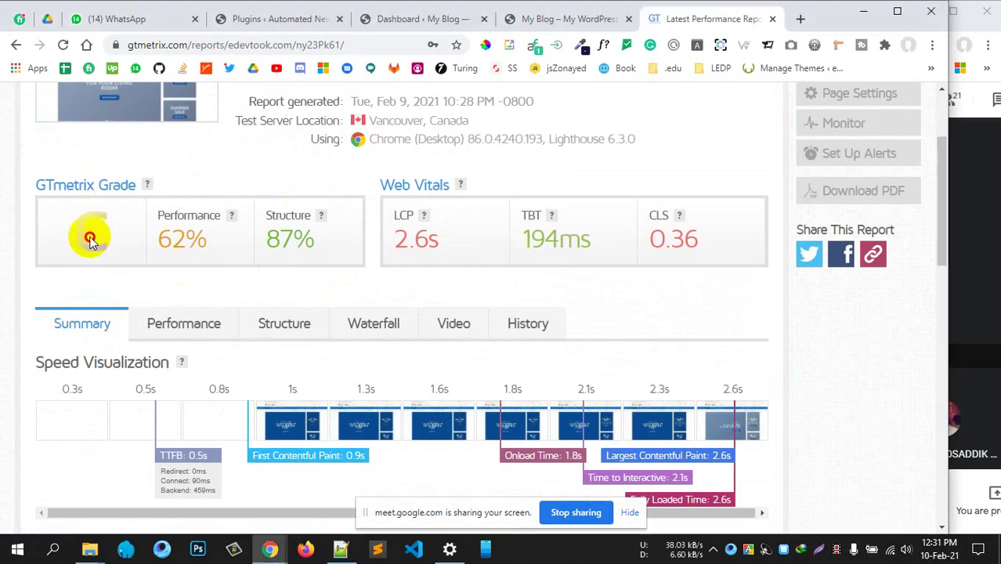
pyautogui.click(188, 242)
pyautogui.doubleClick(188, 241)
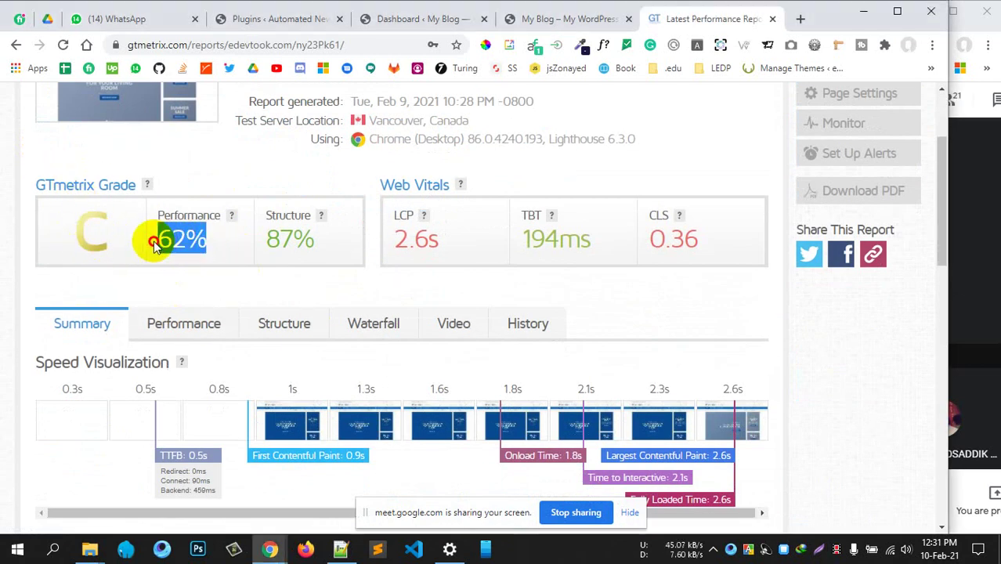
pyautogui.doubleClick(313, 245)
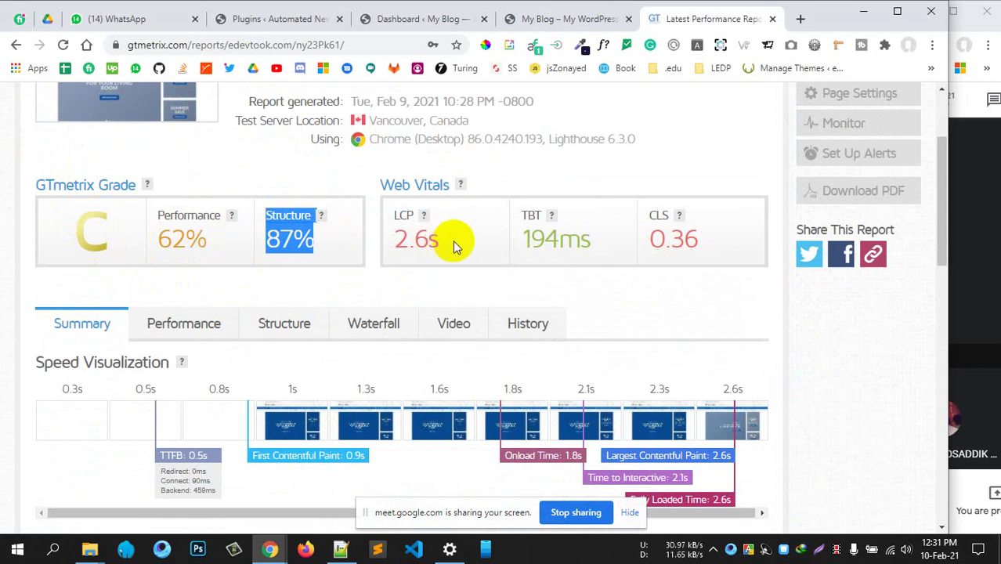
pyautogui.moveTo(454, 242); pyautogui.dragTo(408, 266)
pyautogui.click(464, 266)
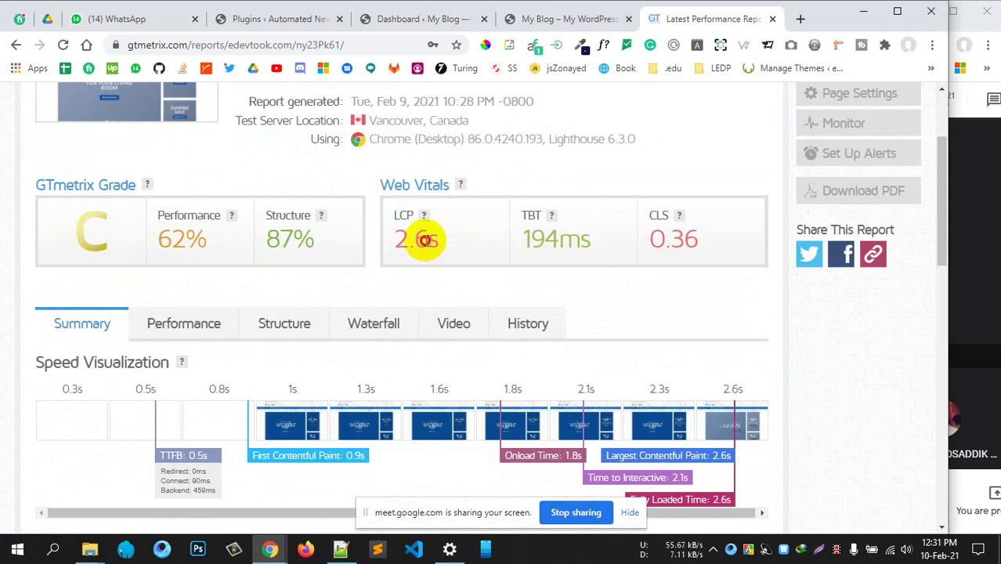
pyautogui.doubleClick(424, 239)
# Scroll through the Summary and Speed Visualization down to the Top Issues list
pyautogui.scroll(-3, 369, 251)
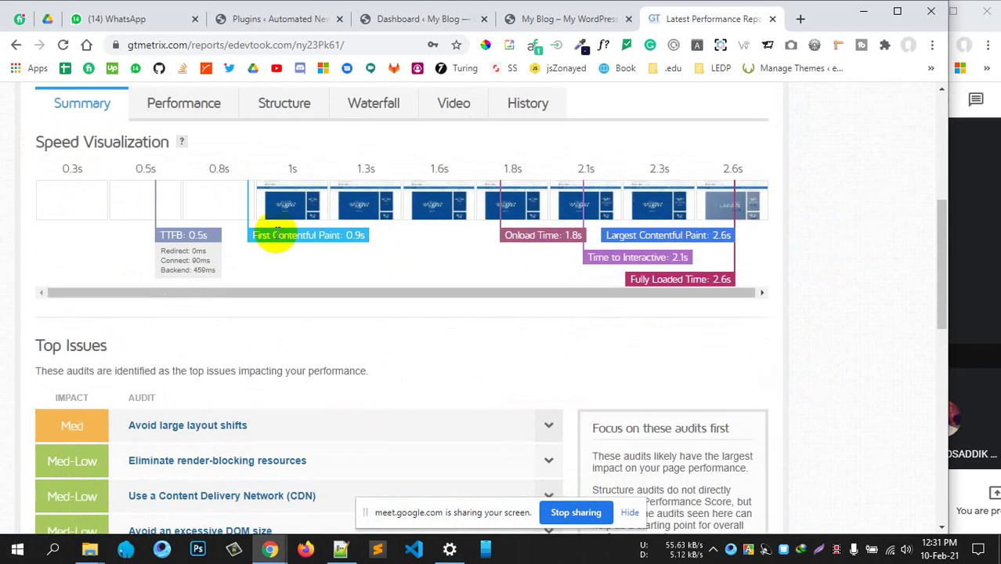
pyautogui.scroll(3, 277, 231)
pyautogui.scroll(-1, 427, 257)
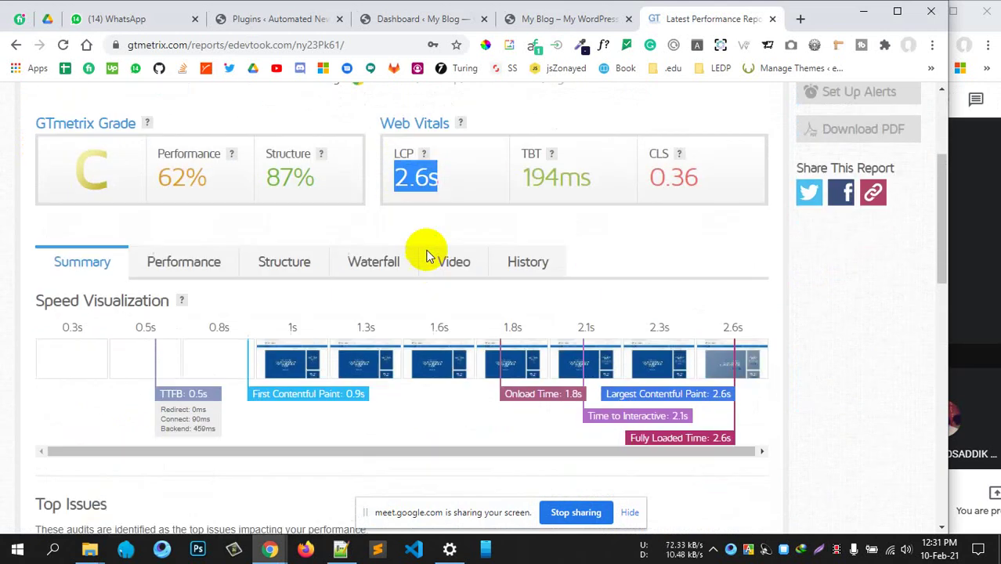
pyautogui.scroll(-1, 427, 257)
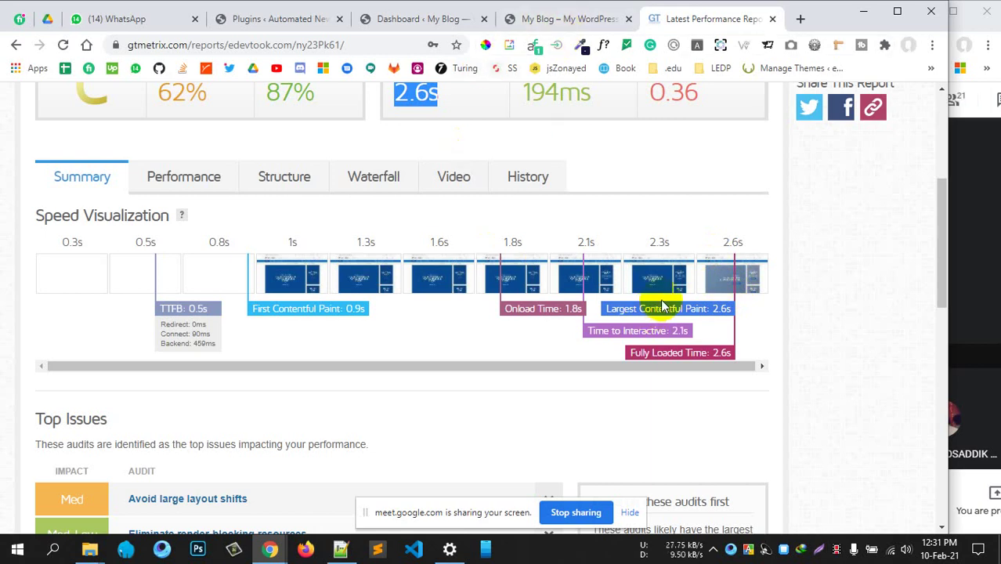
pyautogui.scroll(1, 596, 299)
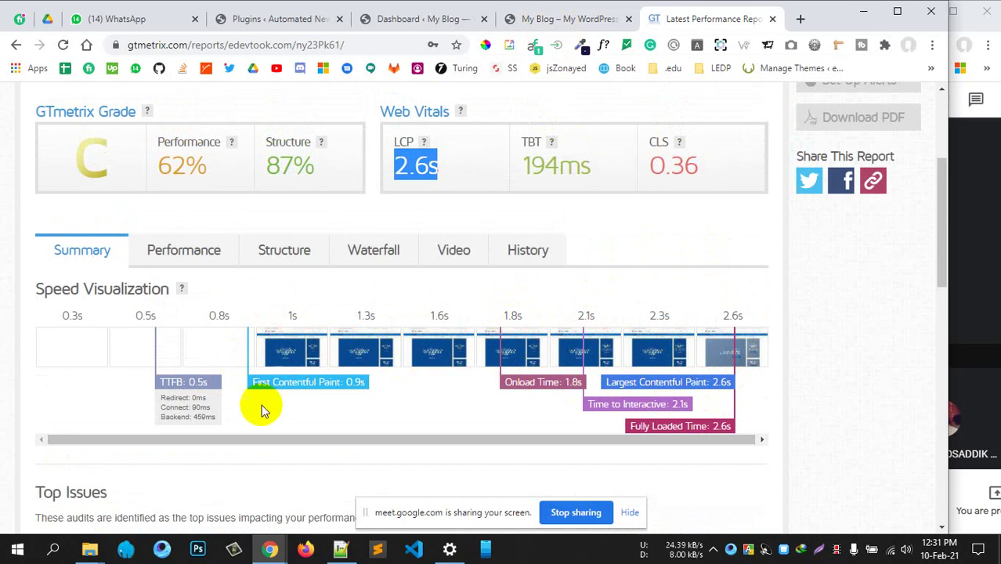
pyautogui.scroll(3, 204, 289)
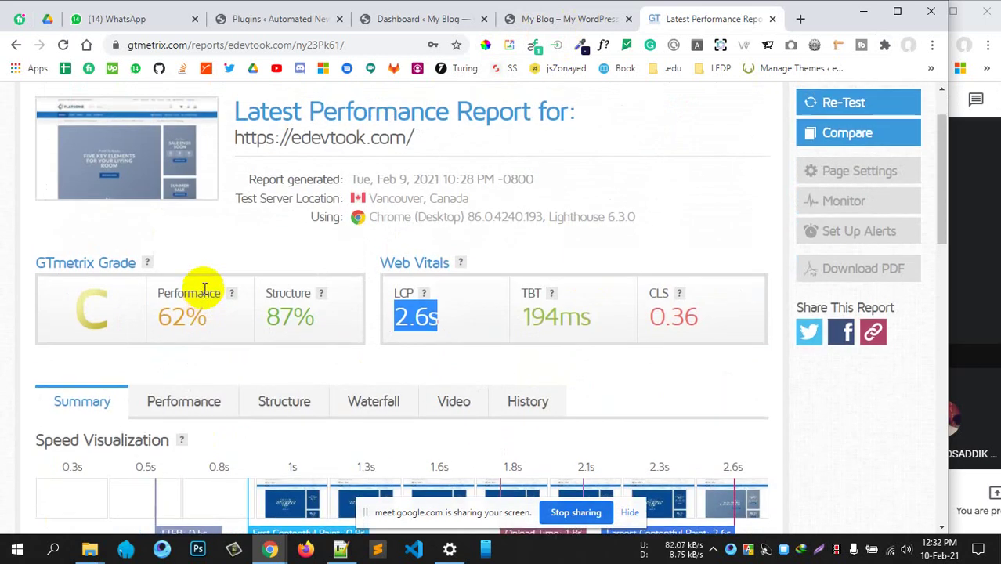
pyautogui.scroll(-6, 204, 290)
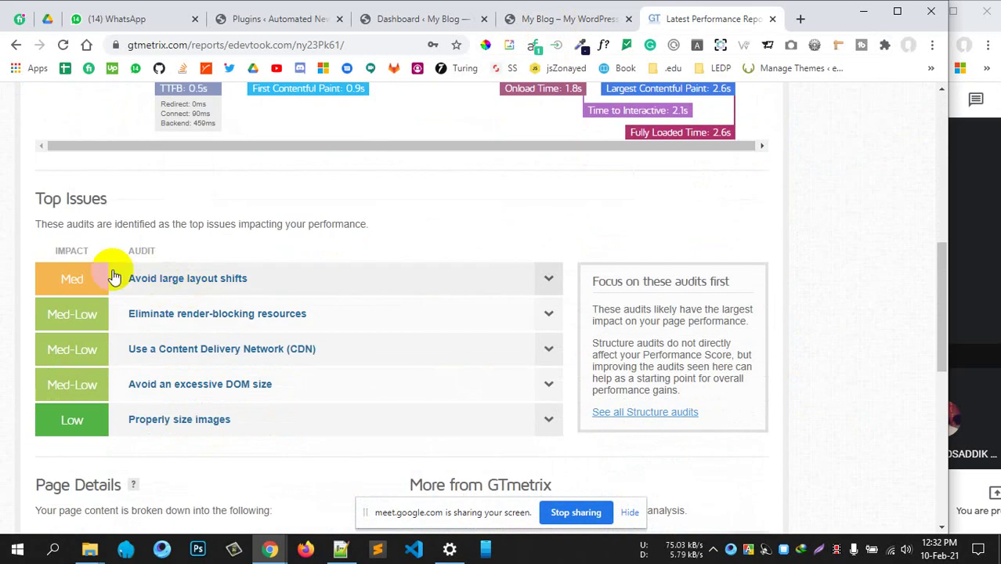
pyautogui.moveTo(61, 201); pyautogui.dragTo(118, 203)
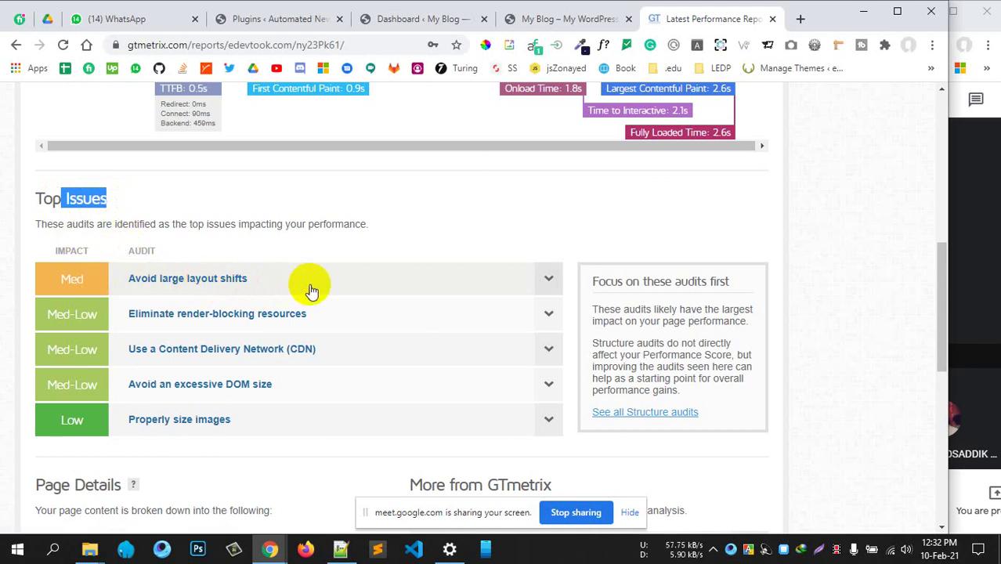
# Expand the Avoid large layout shifts audit and scroll through its CLS element table
pyautogui.click(491, 289)
pyautogui.scroll(-2, 259, 352)
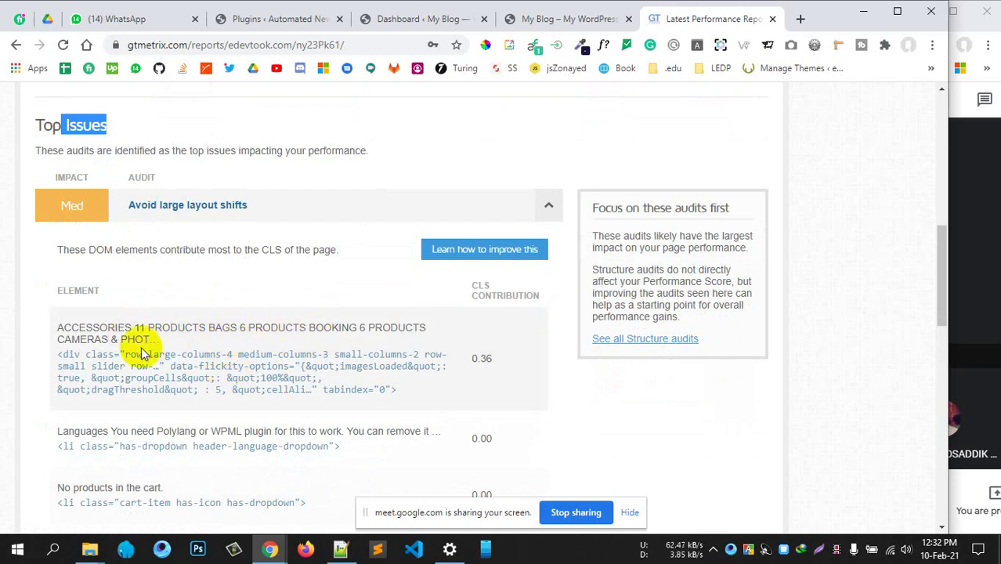
pyautogui.scroll(-3, 235, 383)
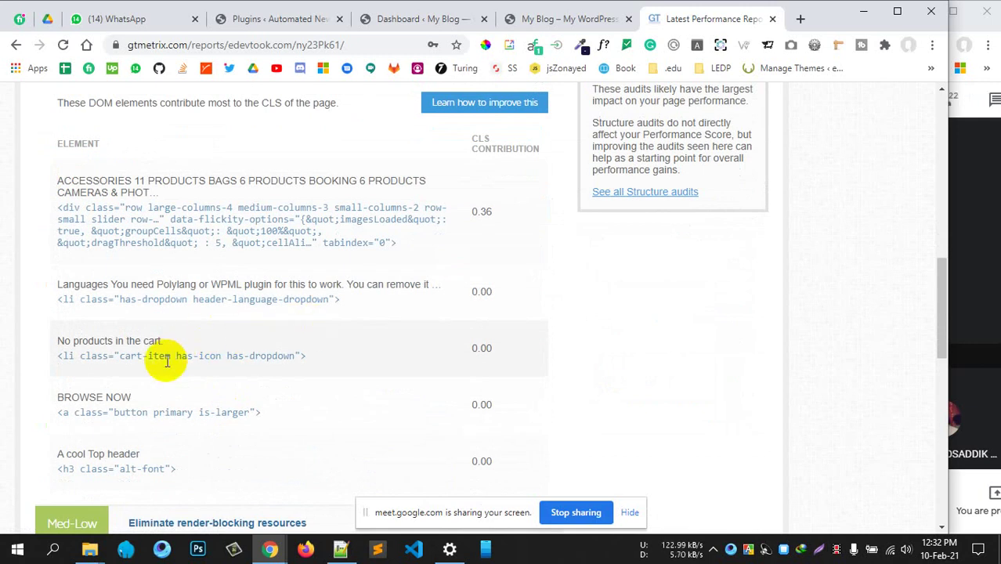
pyautogui.scroll(1, 167, 361)
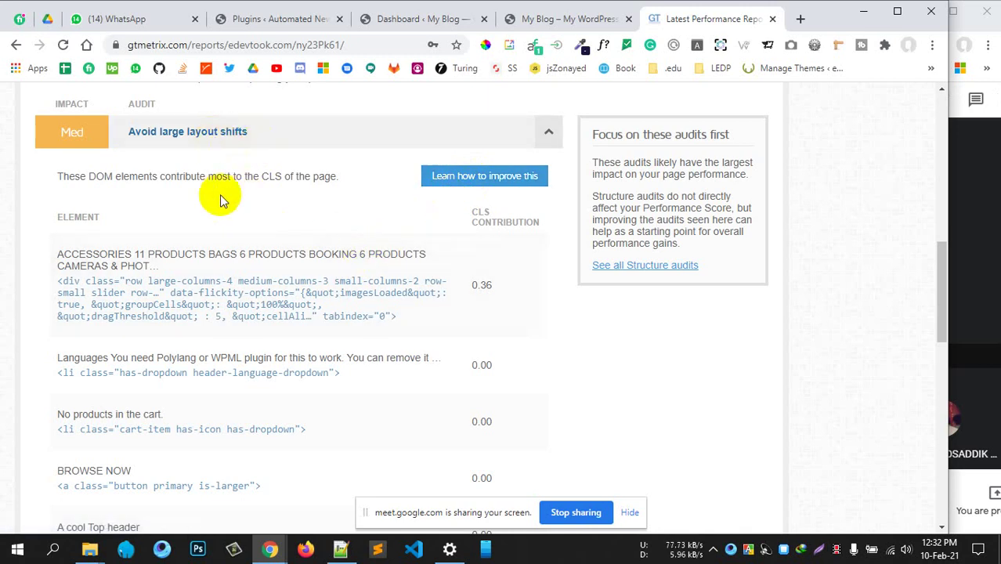
pyautogui.scroll(-2, 271, 254)
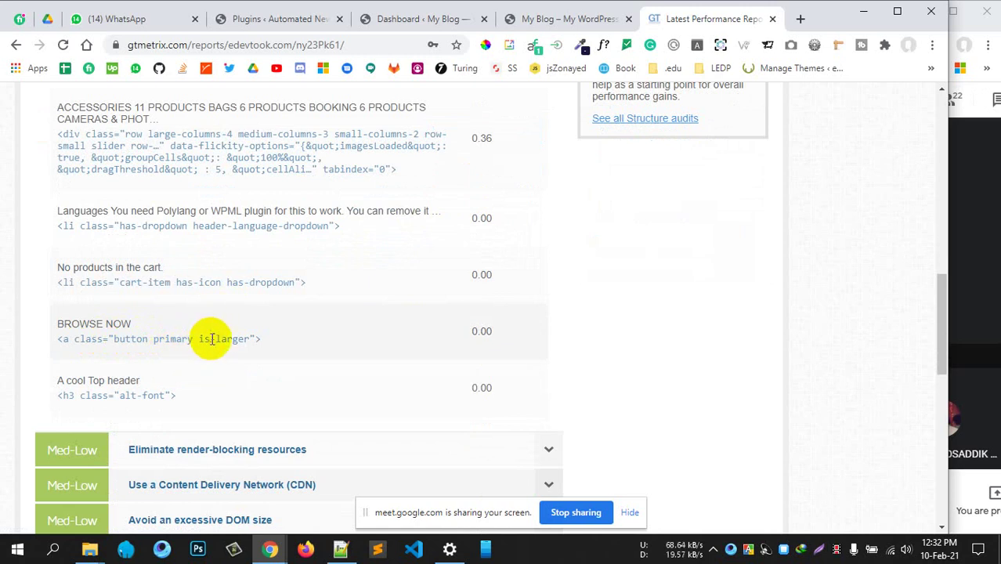
# Highlight the products slider element's is-large class, div code and heading text, which contribute 0.36 CLS
pyautogui.moveTo(198, 340); pyautogui.dragTo(244, 340)
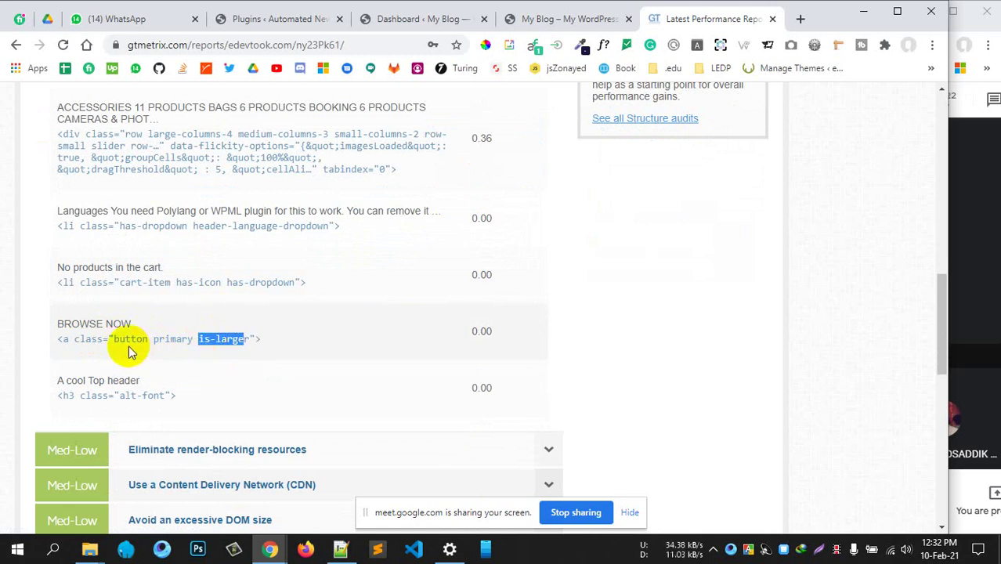
pyautogui.scroll(1, 117, 234)
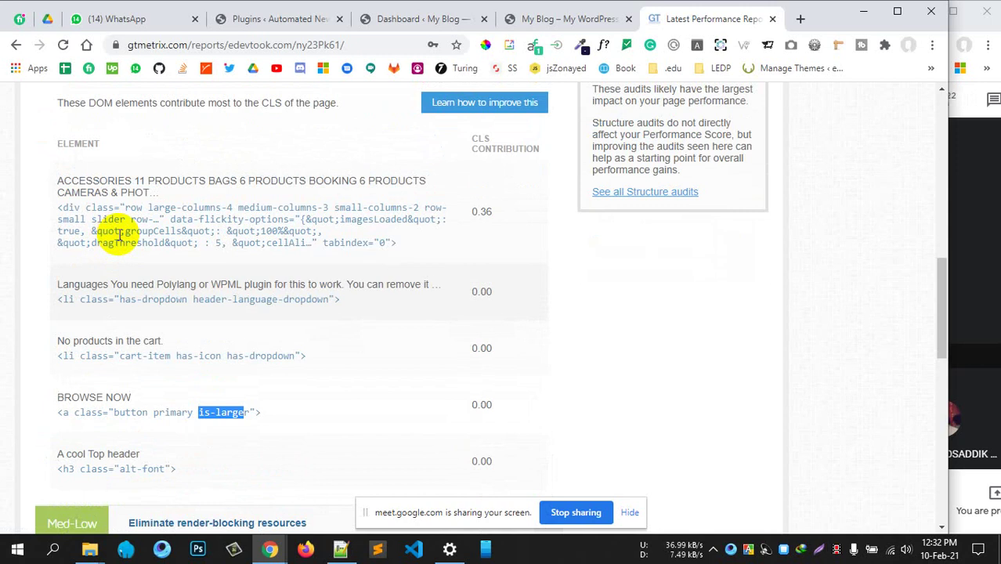
pyautogui.moveTo(66, 208); pyautogui.dragTo(378, 245)
pyautogui.moveTo(222, 181); pyautogui.dragTo(268, 197)
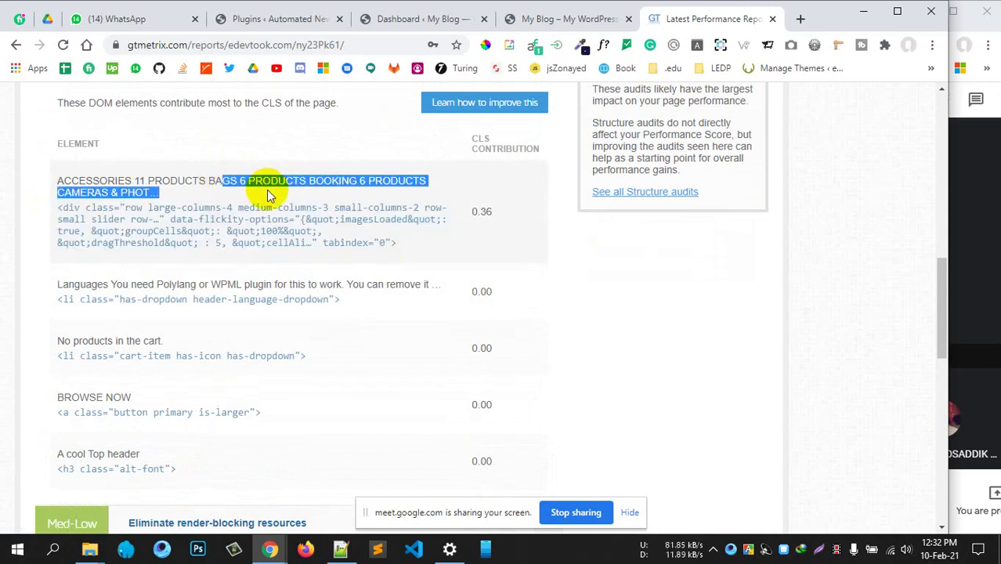
pyautogui.moveTo(154, 107); pyautogui.dragTo(284, 102)
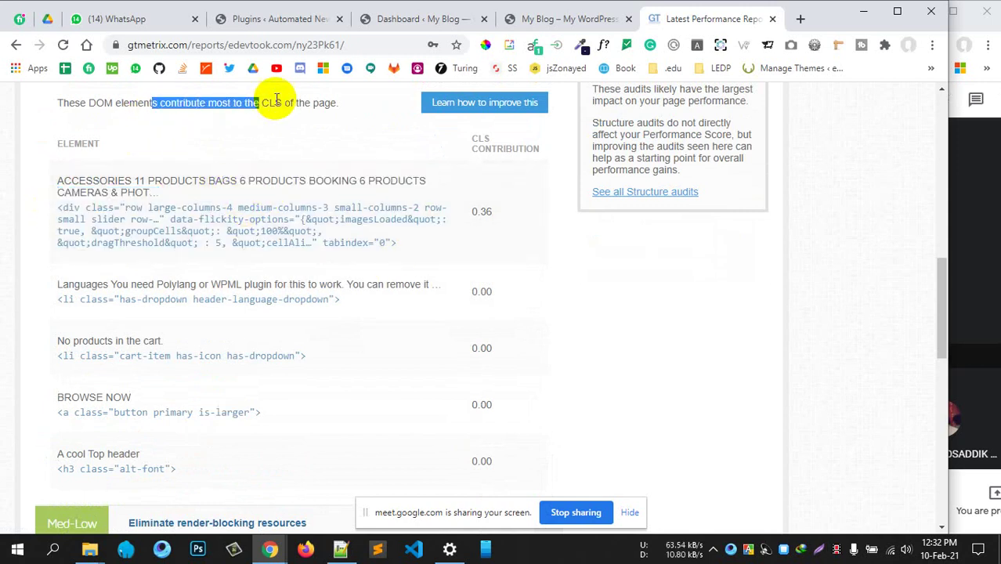
pyautogui.click(290, 174)
pyautogui.scroll(-3, 379, 306)
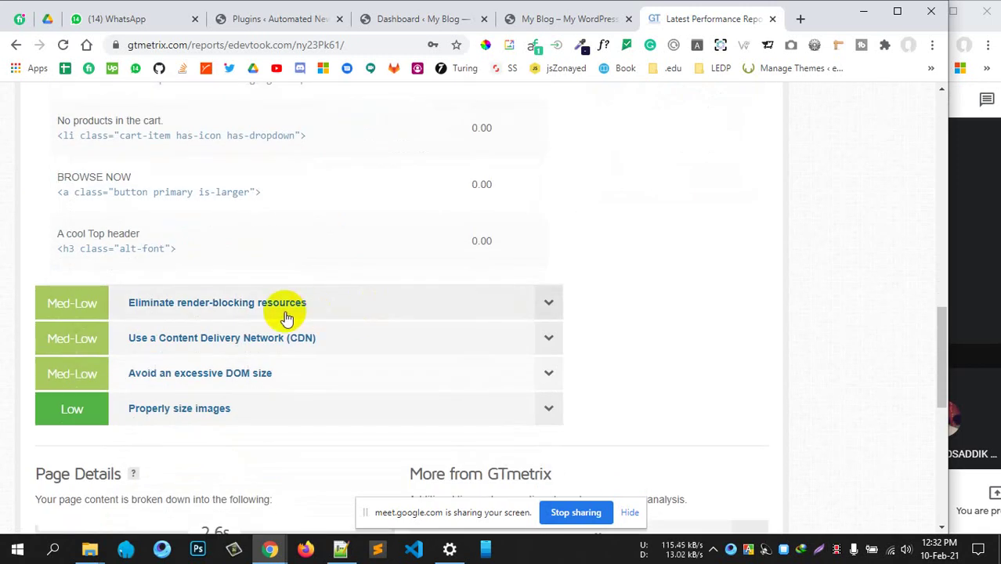
pyautogui.click(238, 312)
pyautogui.scroll(-1, 313, 326)
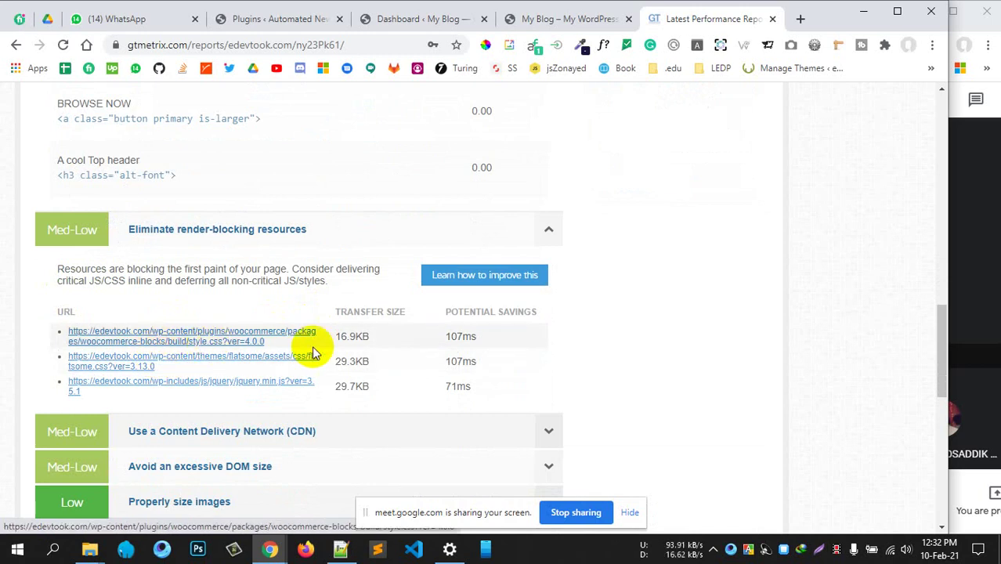
pyautogui.moveTo(388, 336); pyautogui.dragTo(317, 342)
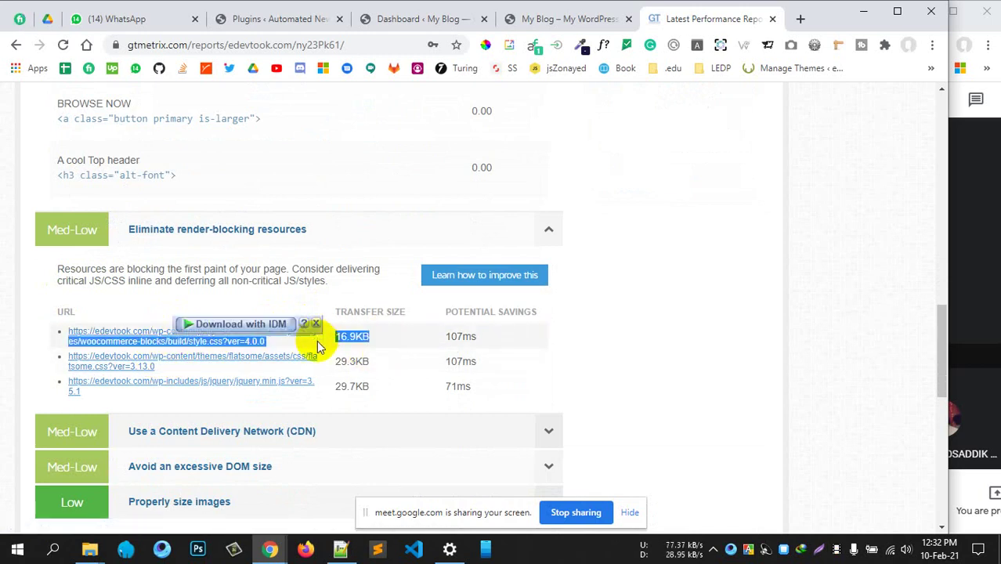
pyautogui.moveTo(477, 339); pyautogui.dragTo(443, 340)
pyautogui.click(496, 353)
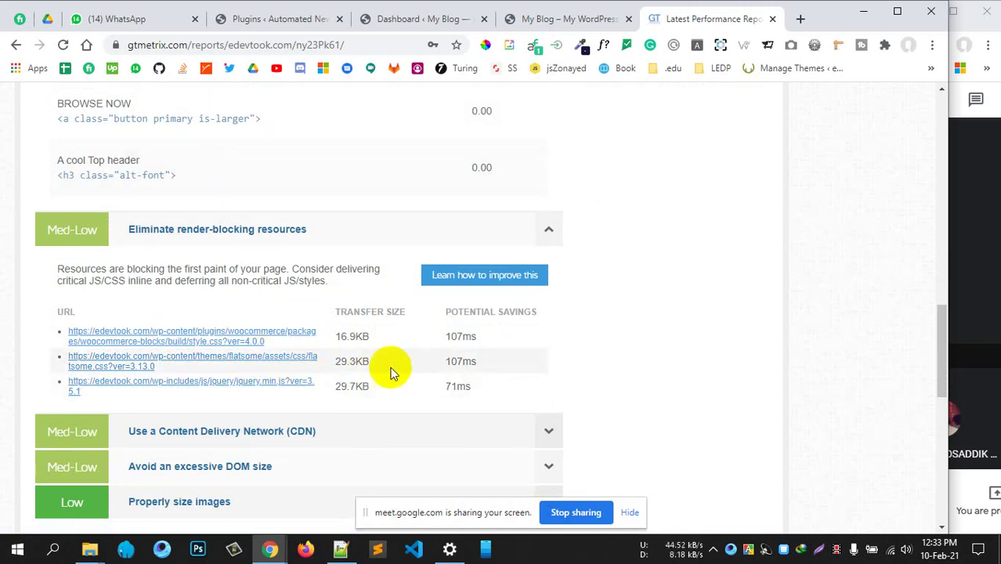
pyautogui.moveTo(386, 366); pyautogui.dragTo(340, 361)
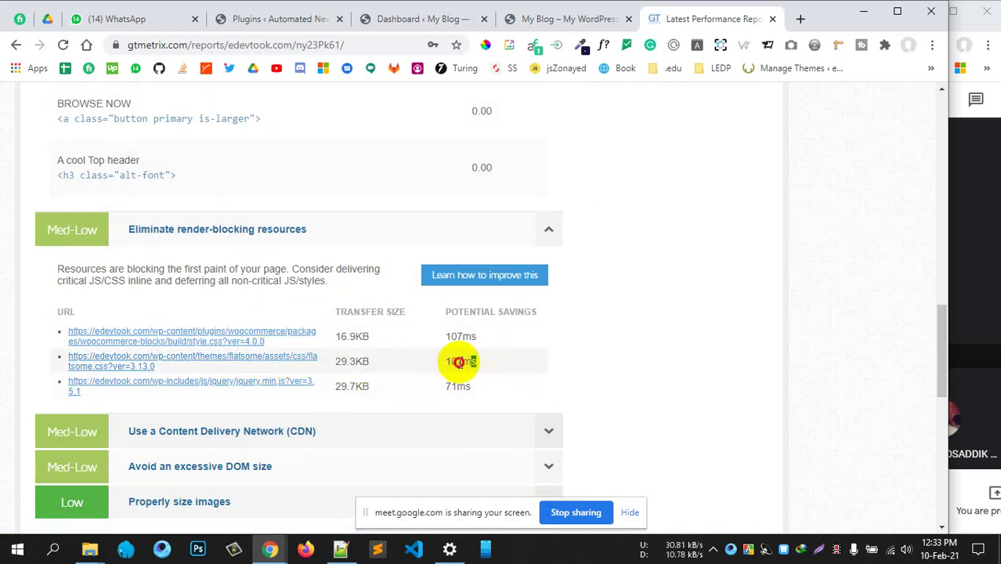
pyautogui.moveTo(458, 362); pyautogui.dragTo(445, 358)
pyautogui.click(655, 364)
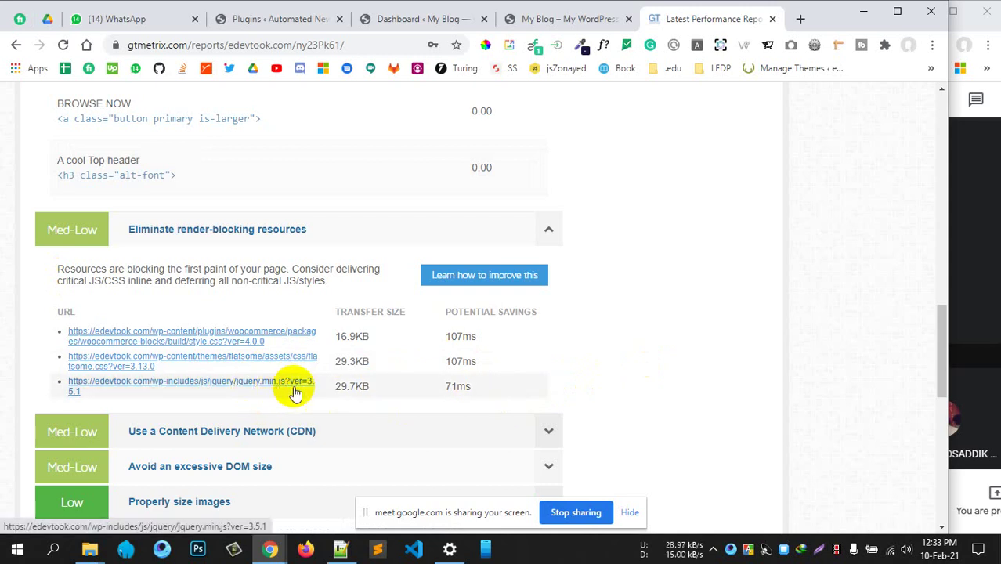
pyautogui.moveTo(473, 386); pyautogui.dragTo(440, 387)
pyautogui.click(519, 374)
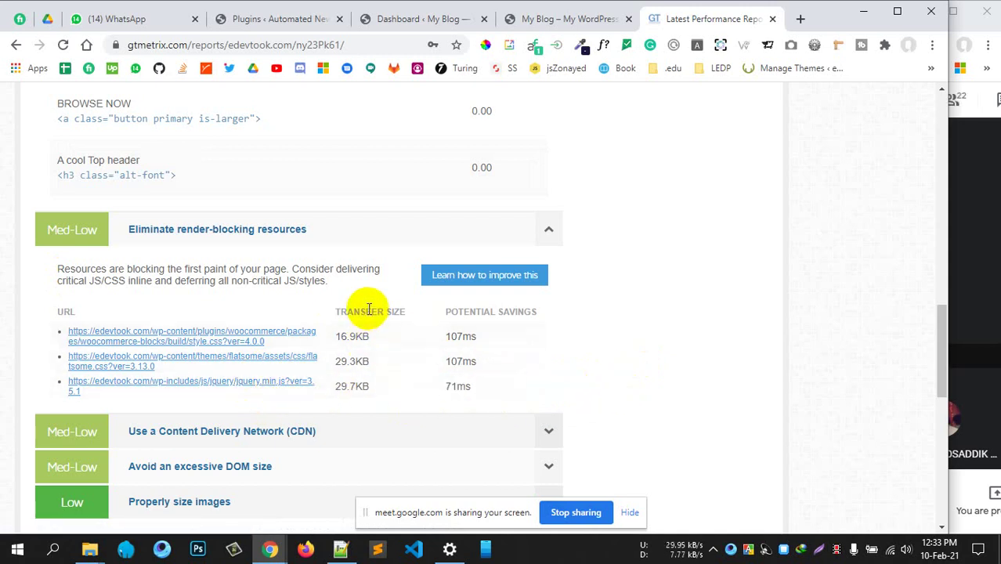
pyautogui.moveTo(369, 336); pyautogui.dragTo(333, 338)
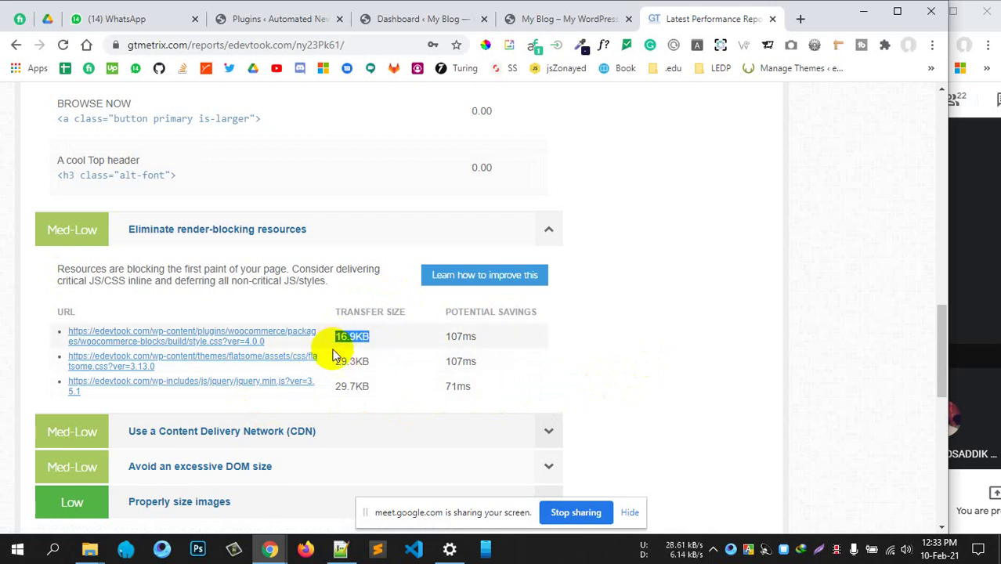
pyautogui.click(486, 229)
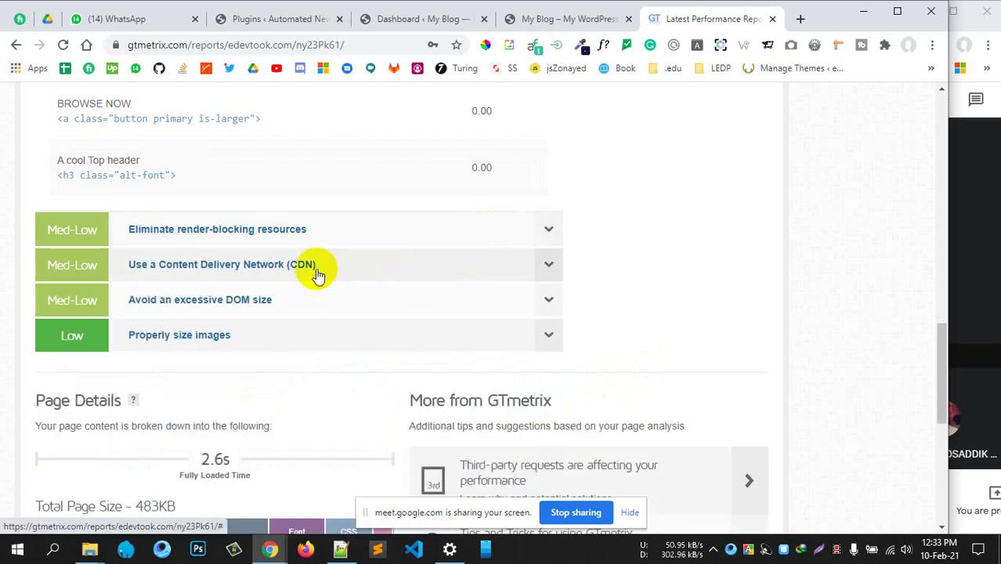
# Expand the CDN audit, highlight its benefits sentence, and scroll through the listed CSS, JavaScript and image URLs
pyautogui.click(348, 281)
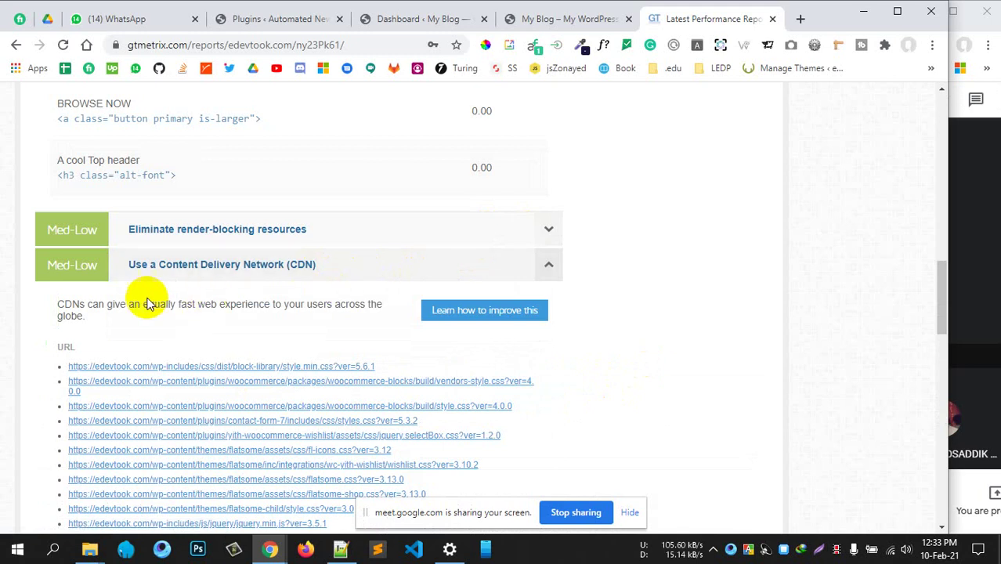
pyautogui.moveTo(135, 305); pyautogui.dragTo(335, 310)
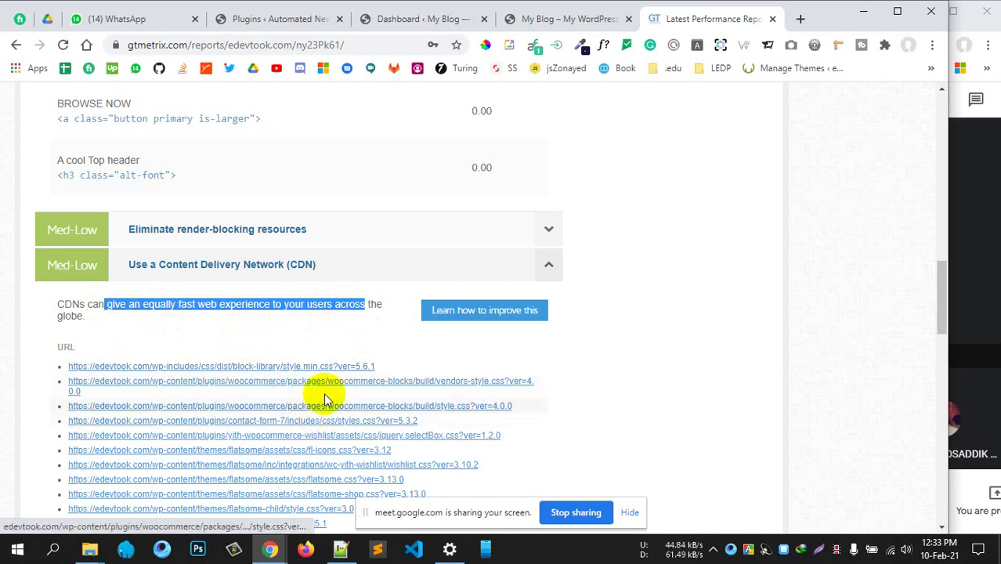
pyautogui.scroll(-1, 317, 410)
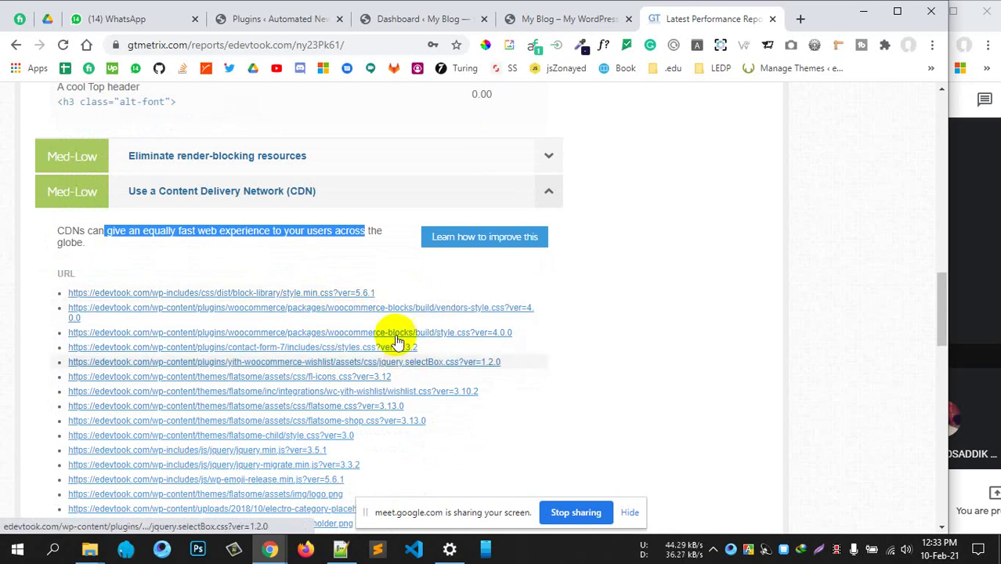
pyautogui.scroll(-3, 274, 349)
pyautogui.scroll(-3, 274, 350)
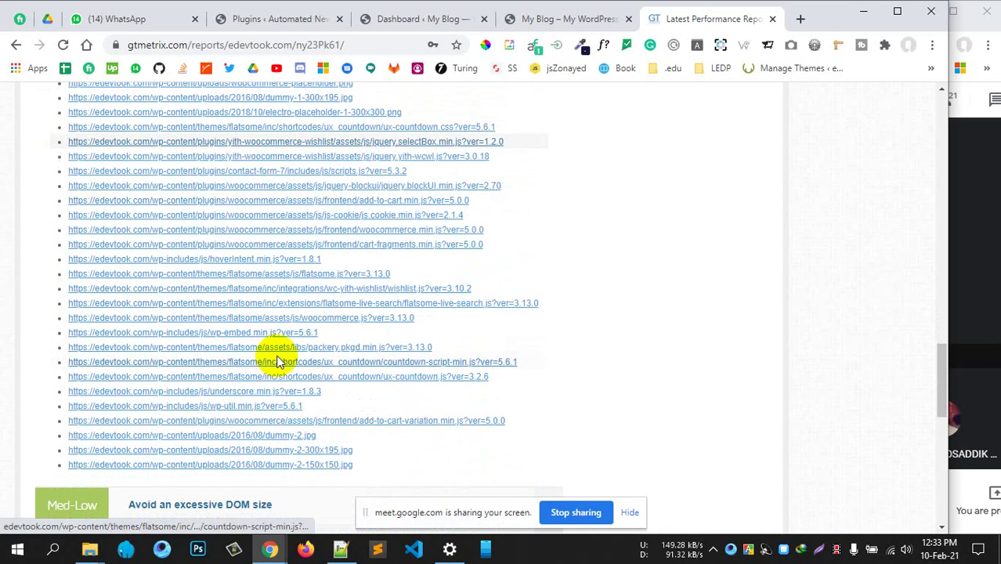
pyautogui.scroll(-2, 324, 384)
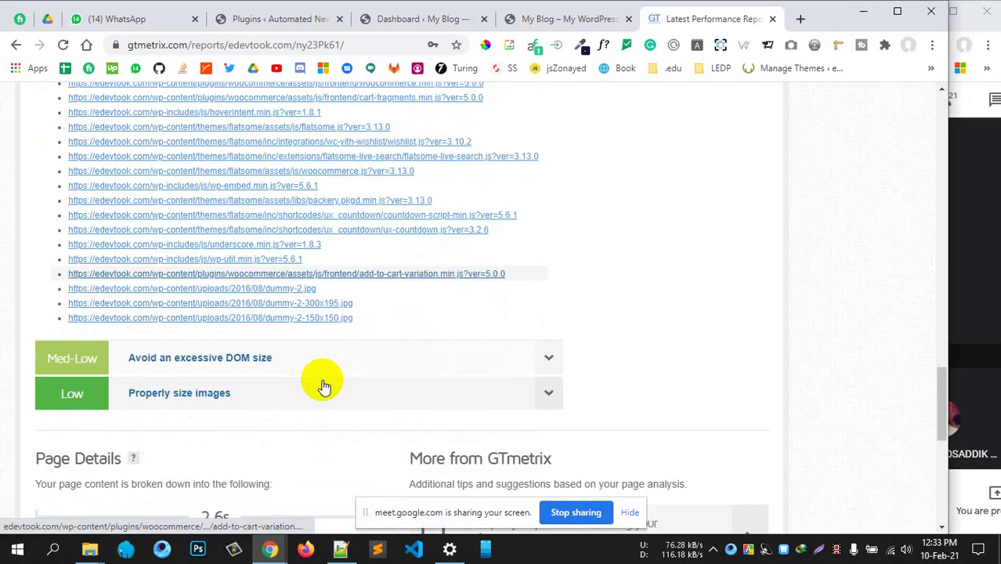
# Briefly inspect the Avoid an excessive DOM size audit, then collapse it
pyautogui.click(224, 358)
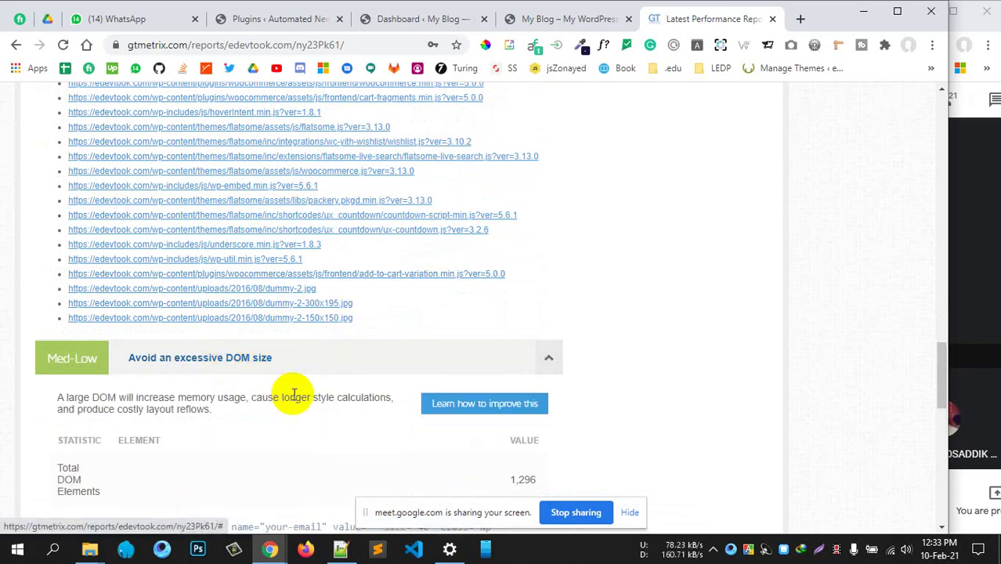
pyautogui.scroll(-2, 250, 384)
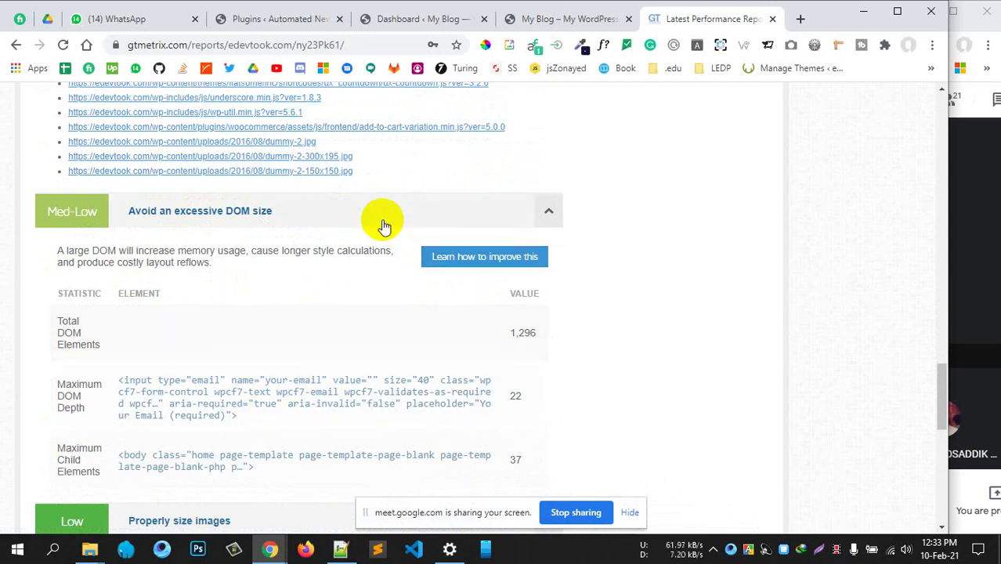
pyautogui.click(282, 211)
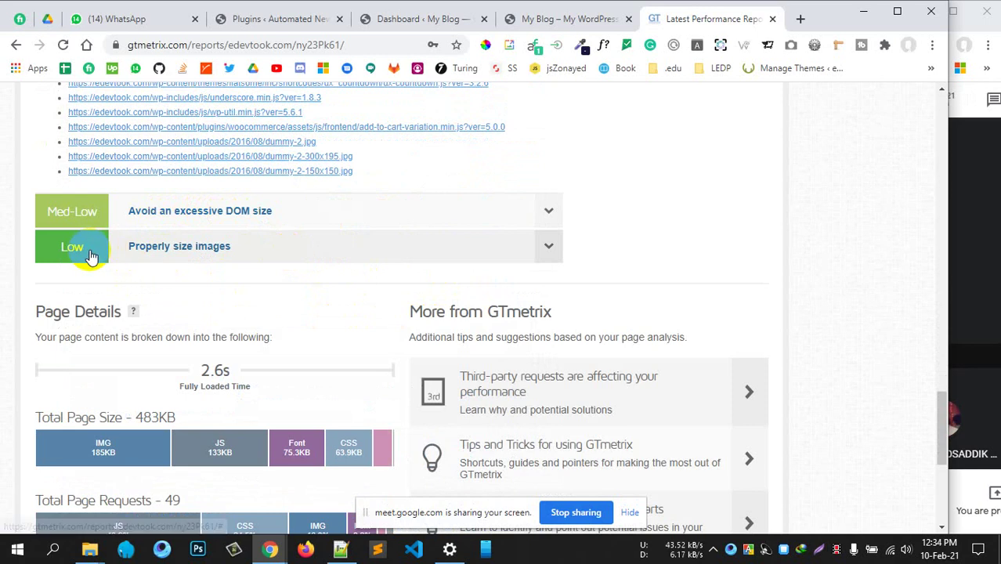
# Expand Properly size images and highlight the placeholder image's 100KB size and 95.7KB potential saving
pyautogui.click(185, 248)
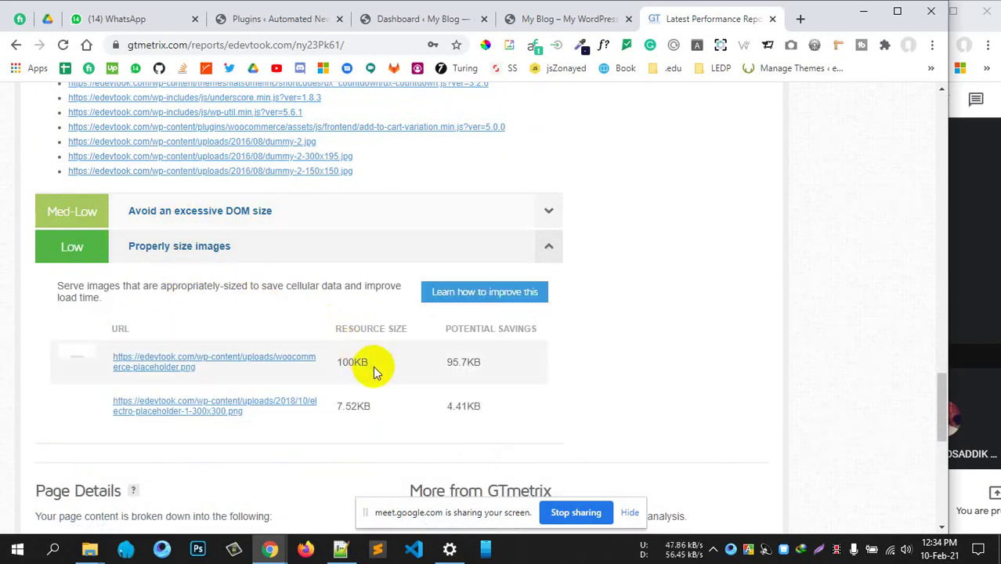
pyautogui.moveTo(375, 368); pyautogui.dragTo(337, 367)
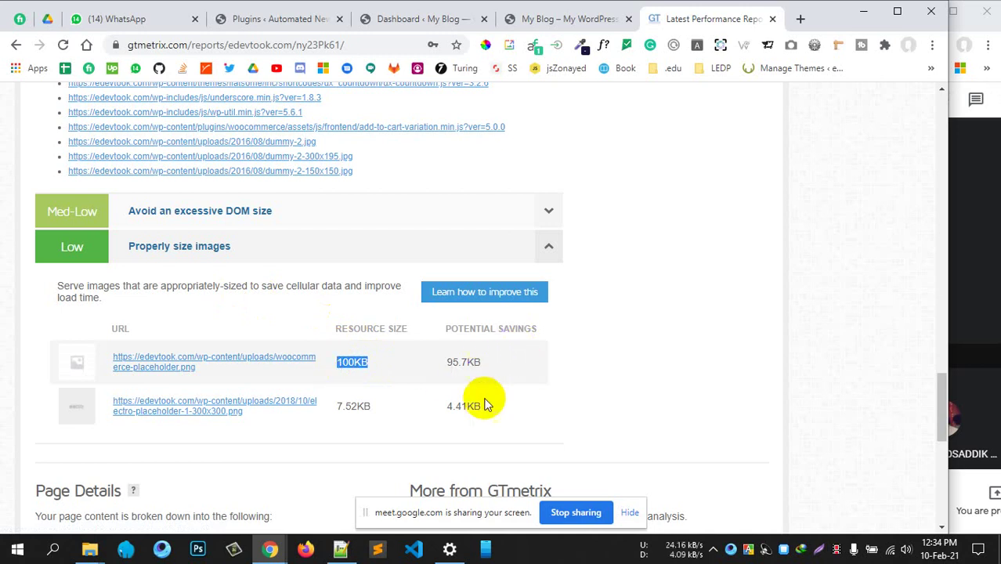
pyautogui.moveTo(485, 368); pyautogui.dragTo(447, 364)
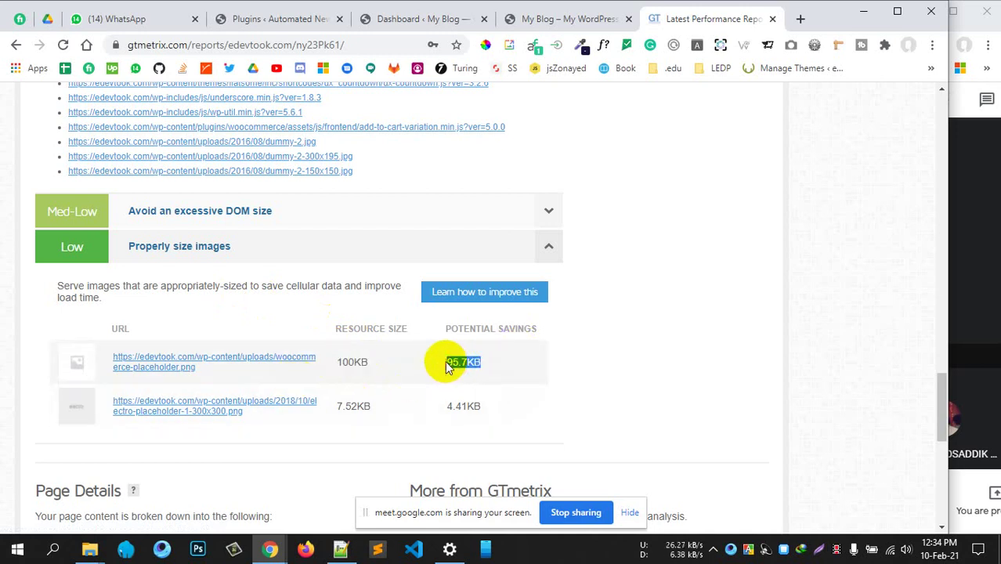
pyautogui.scroll(-4, 503, 372)
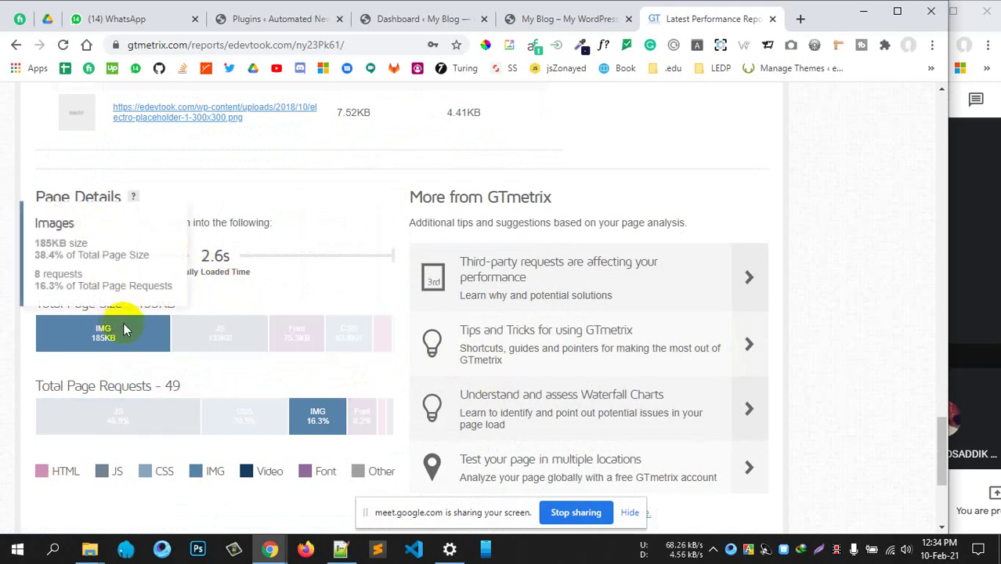
pyautogui.moveTo(200, 259); pyautogui.dragTo(235, 258)
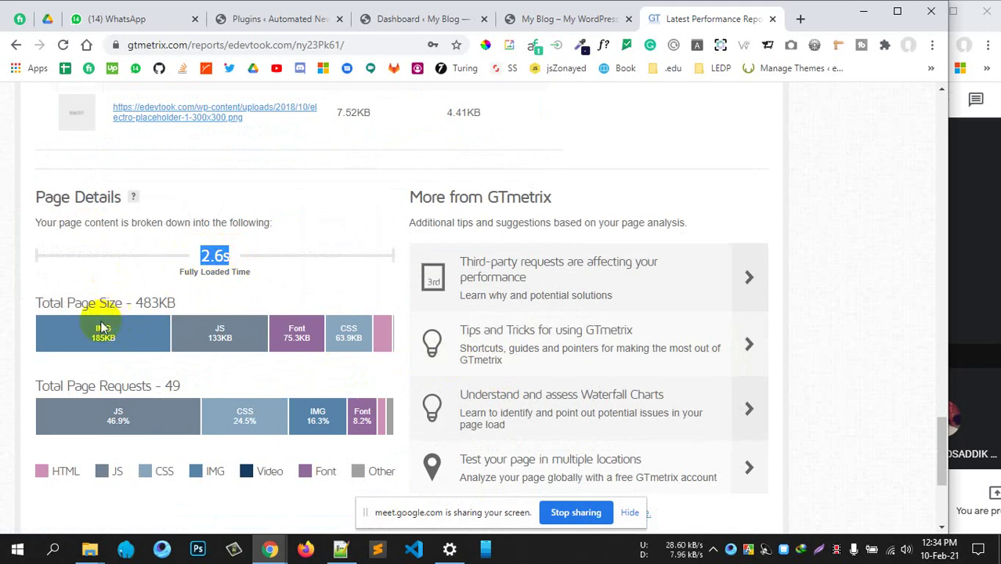
pyautogui.moveTo(100, 346)
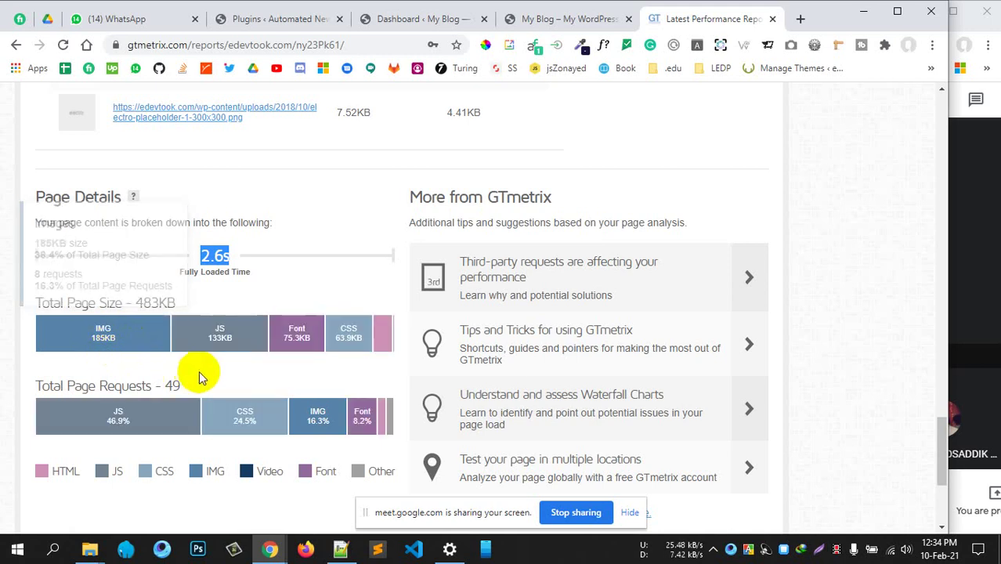
pyautogui.moveTo(218, 347)
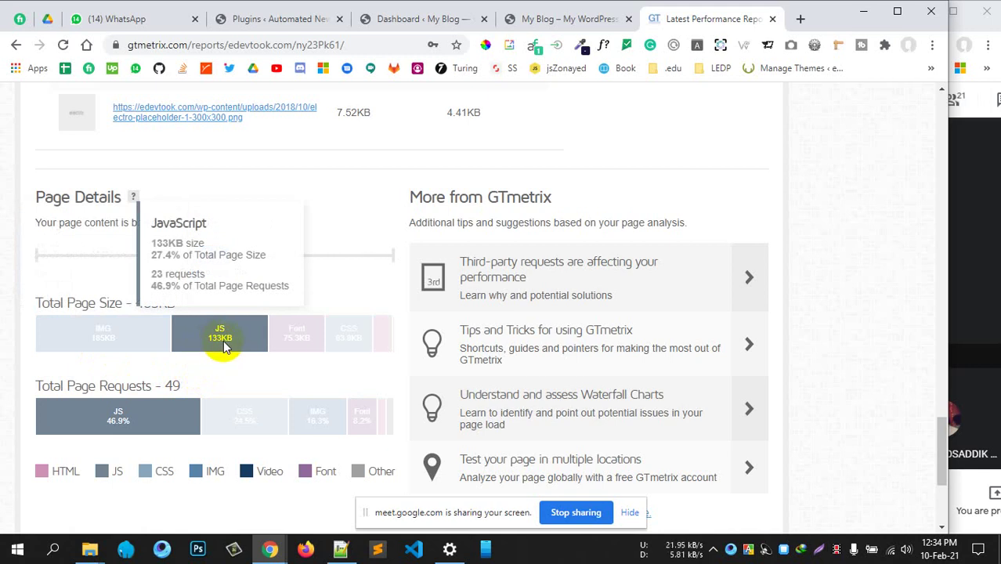
pyautogui.moveTo(298, 345)
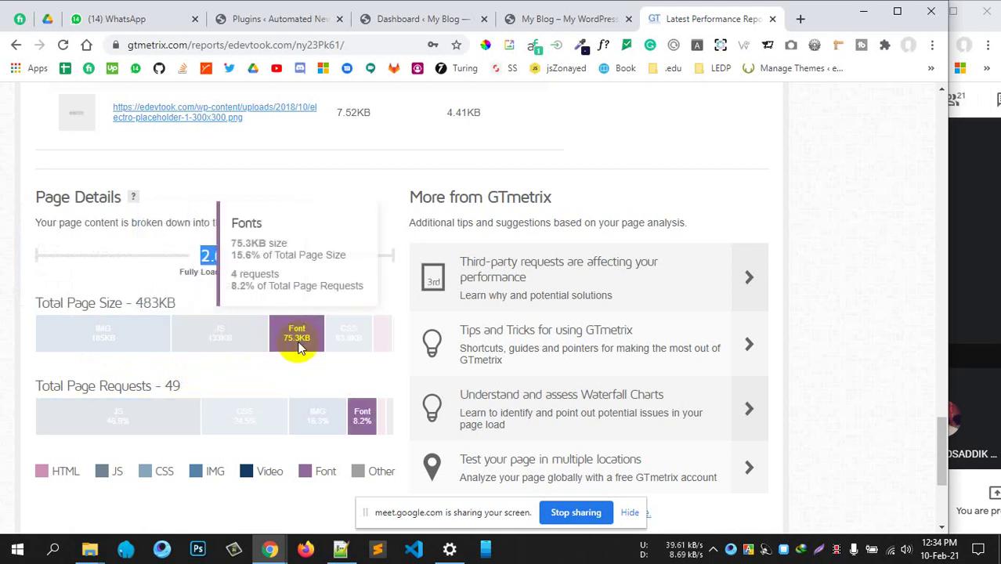
pyautogui.moveTo(352, 347)
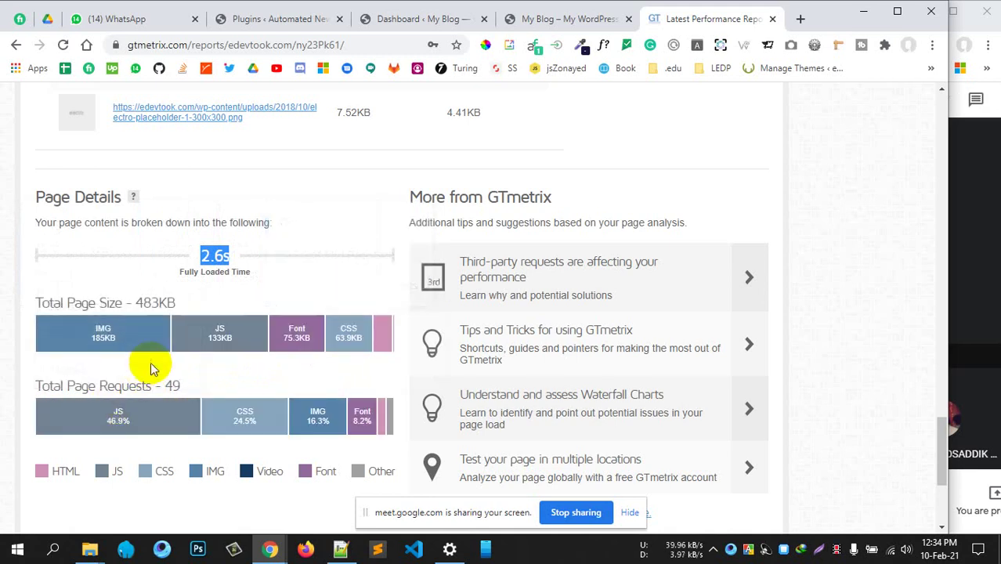
pyautogui.scroll(-3, 252, 404)
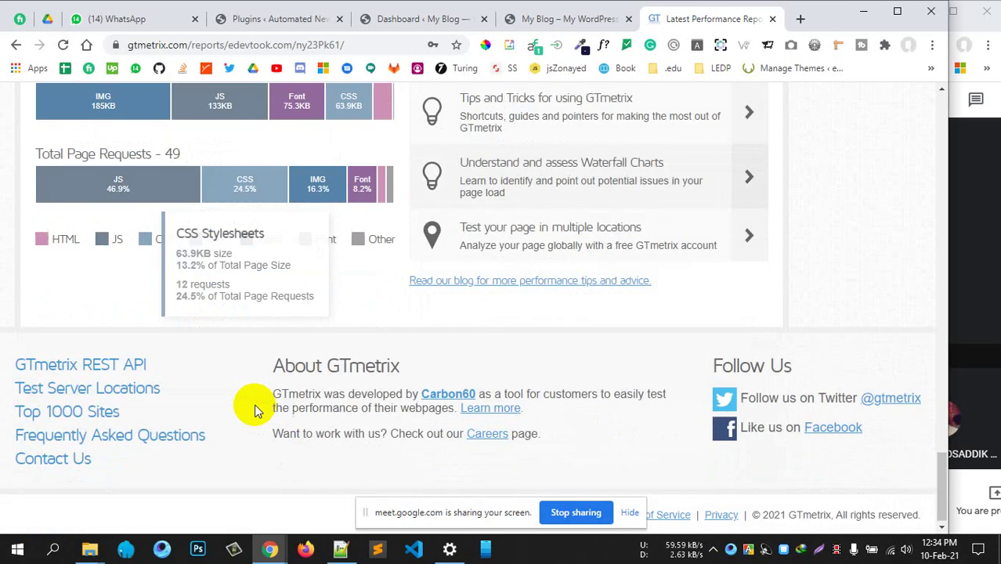
pyautogui.scroll(15, 248, 401)
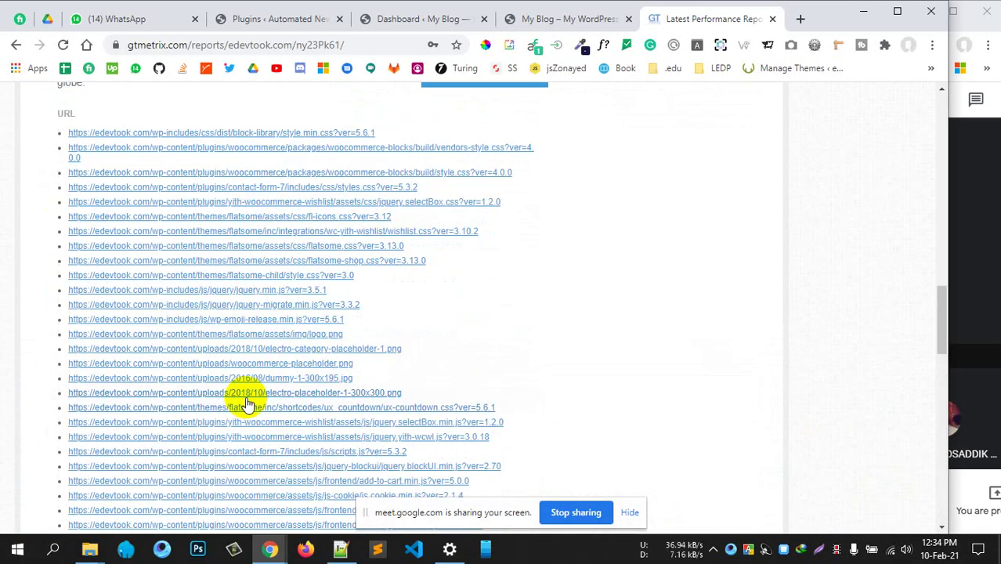
pyautogui.scroll(8, 244, 401)
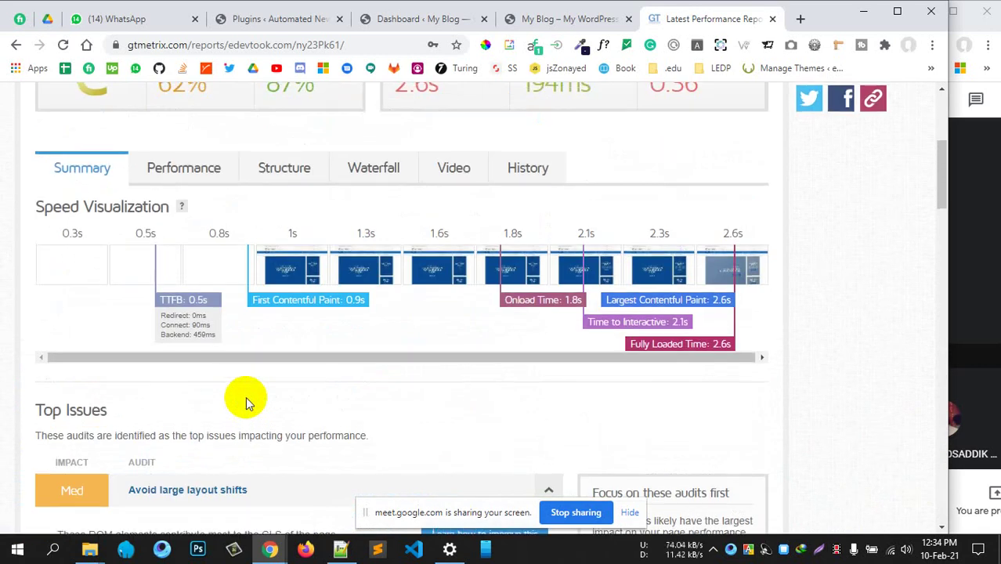
pyautogui.scroll(-1, 242, 396)
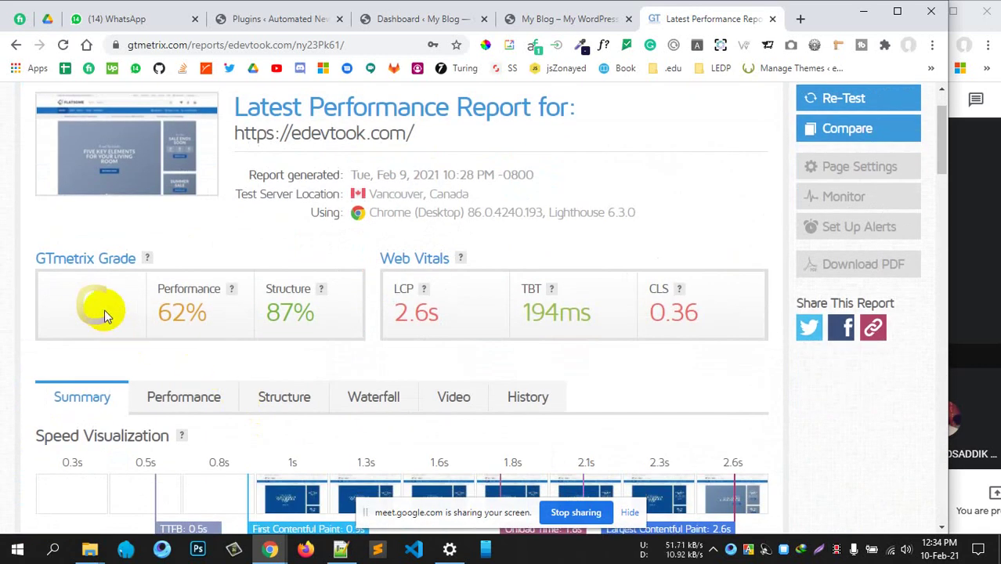
pyautogui.scroll(-1, 183, 340)
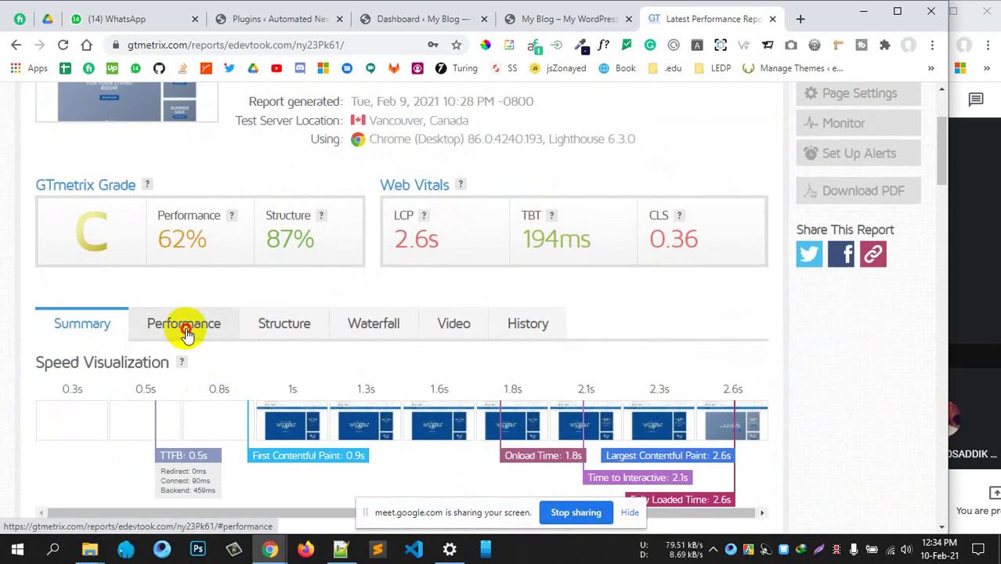
# Review the Performance Metrics and Browser Timings sections, then bring up the Structure audits list
pyautogui.click(187, 333)
pyautogui.scroll(-2, 63, 292)
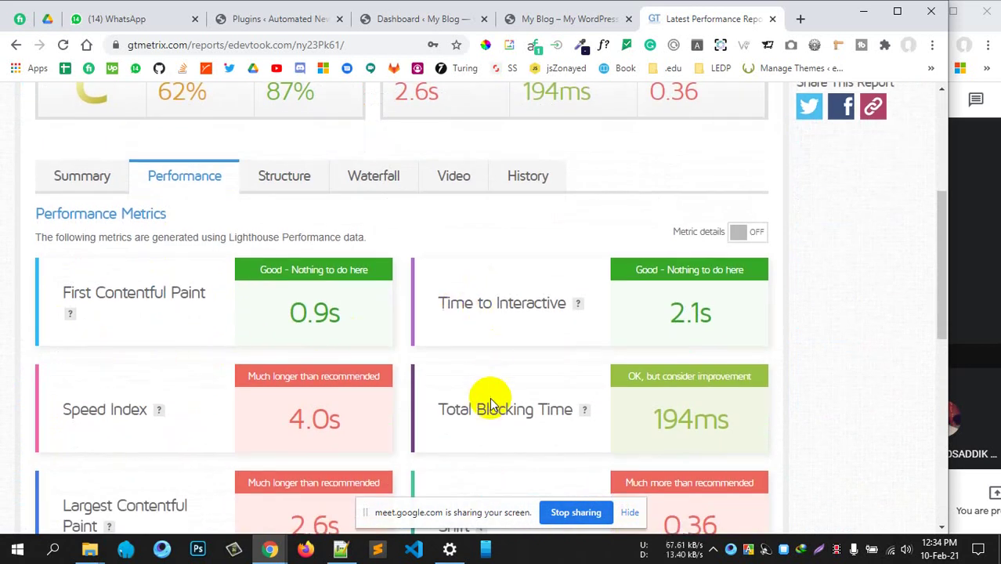
pyautogui.scroll(-2, 490, 398)
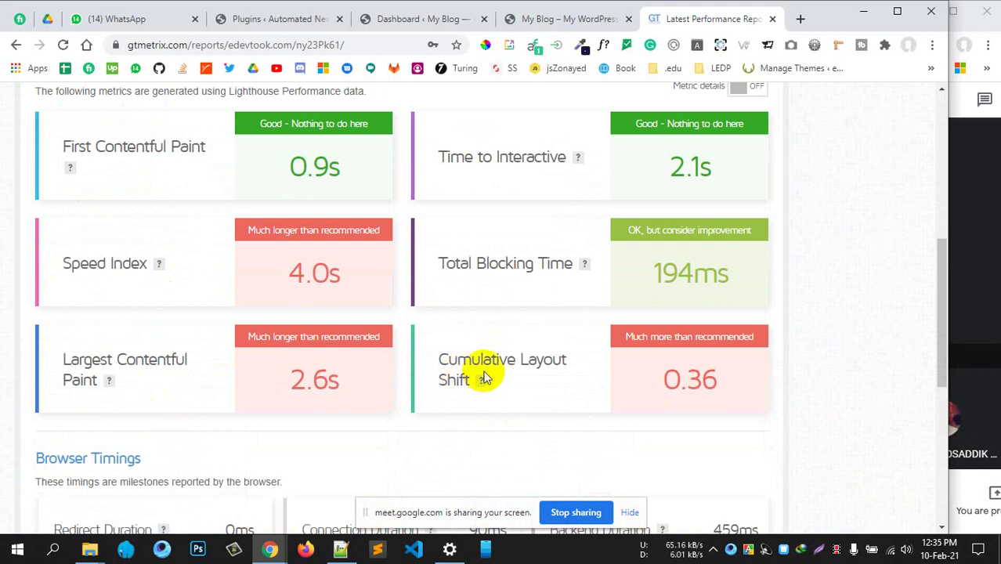
pyautogui.scroll(-5, 484, 377)
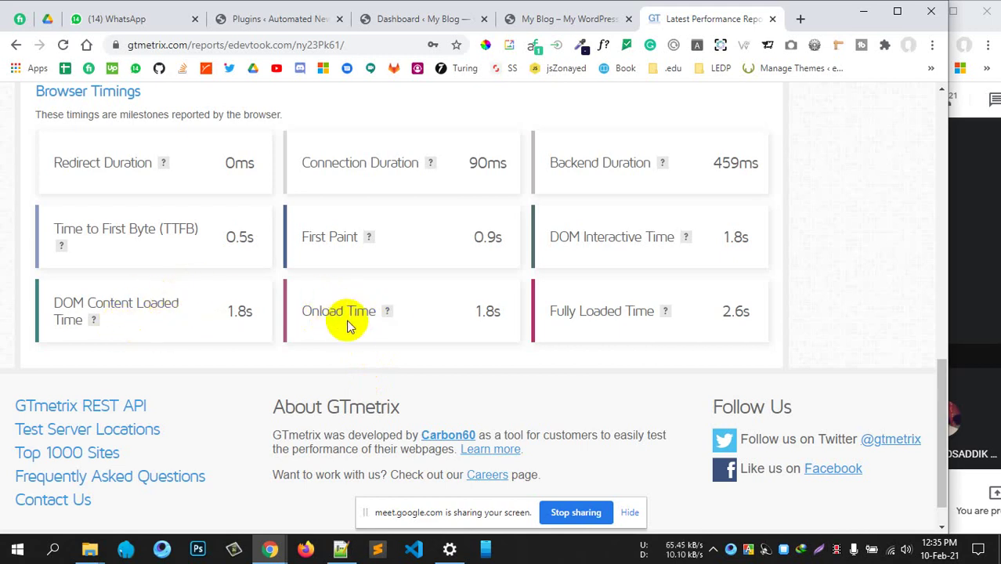
pyautogui.scroll(10, 345, 327)
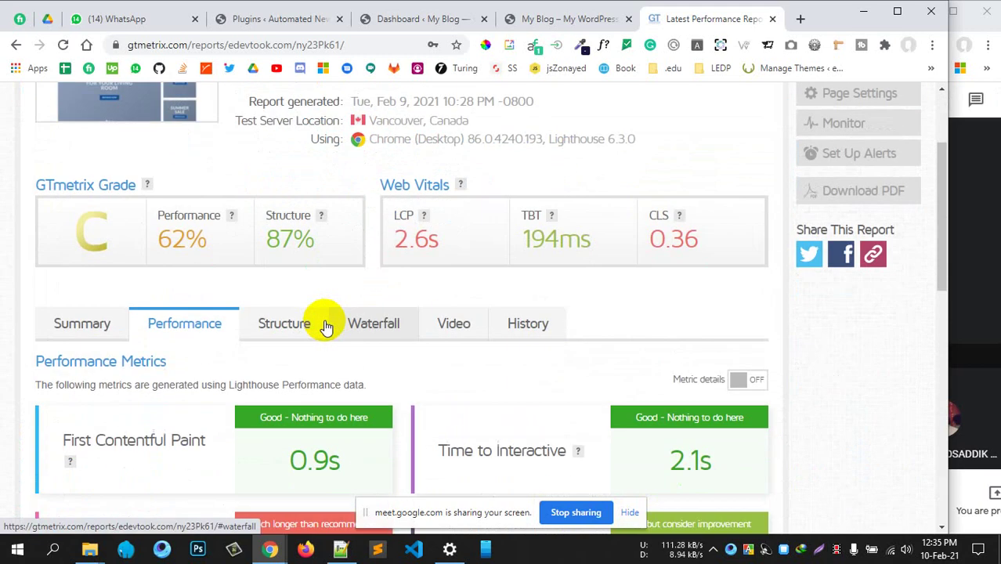
pyautogui.click(304, 325)
# Scroll through the Structure audits and expand the Med-impact Avoid large layout shifts item
pyautogui.scroll(-2, 376, 372)
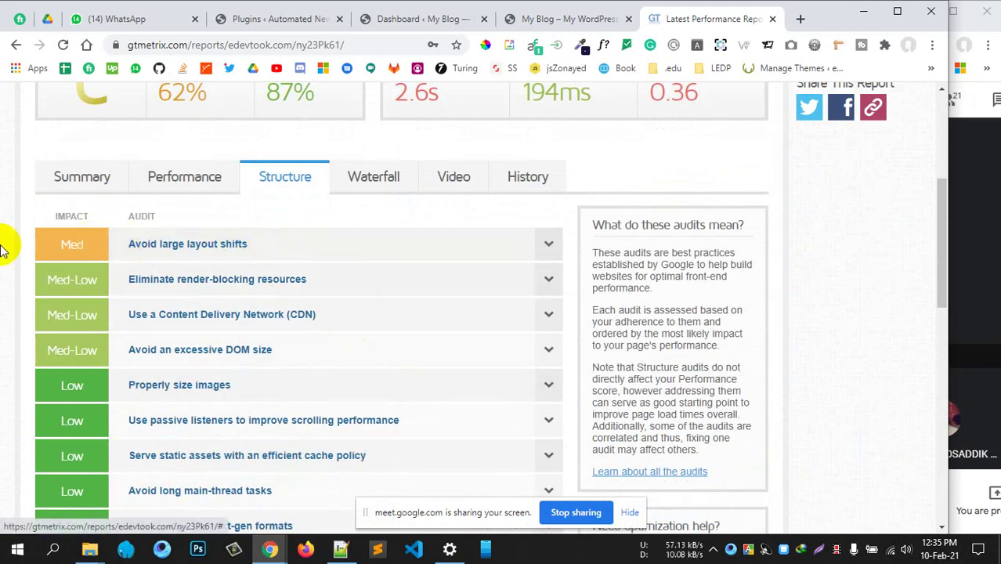
pyautogui.scroll(-3, 227, 385)
pyautogui.scroll(-3, 239, 388)
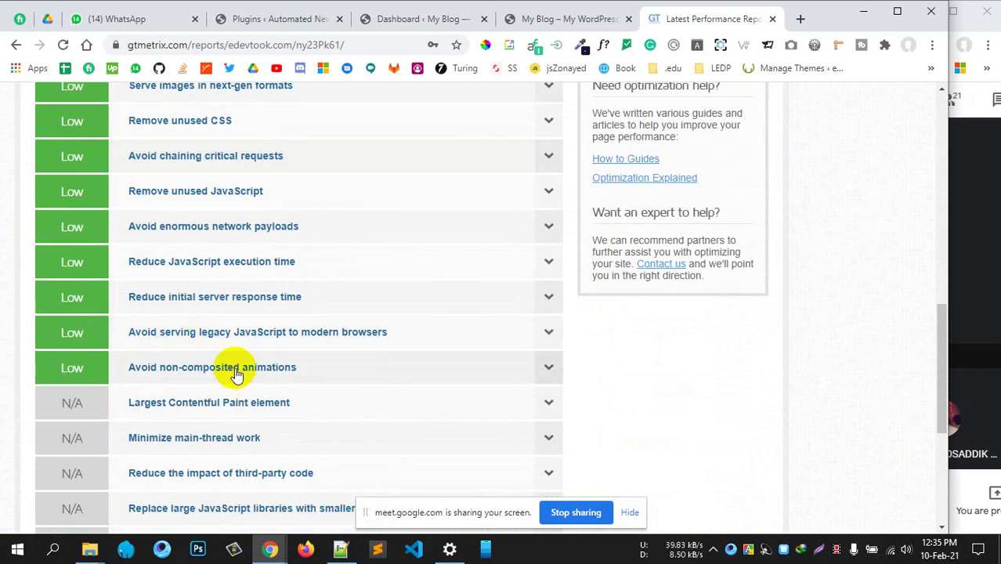
pyautogui.scroll(5, 235, 369)
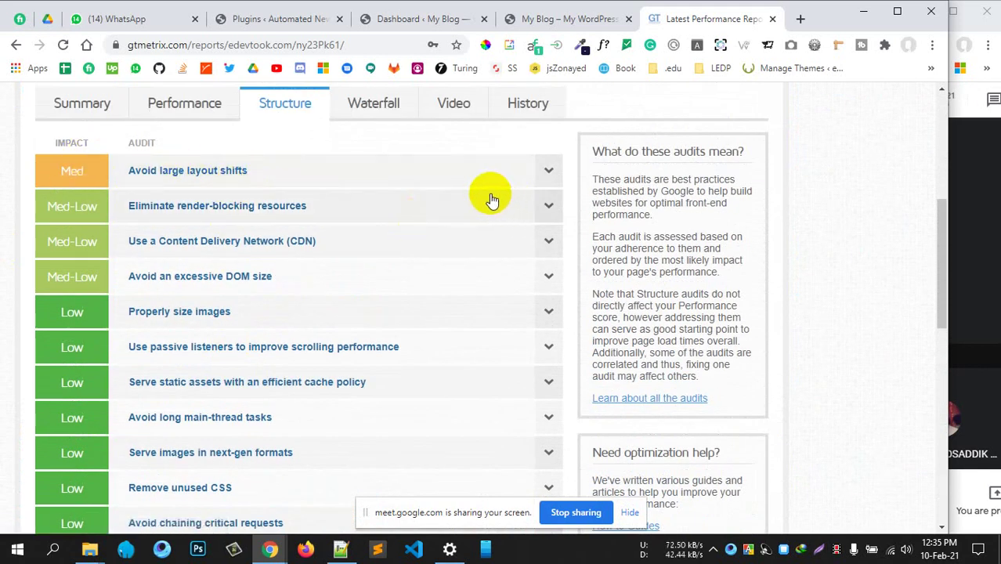
pyautogui.scroll(1, 426, 224)
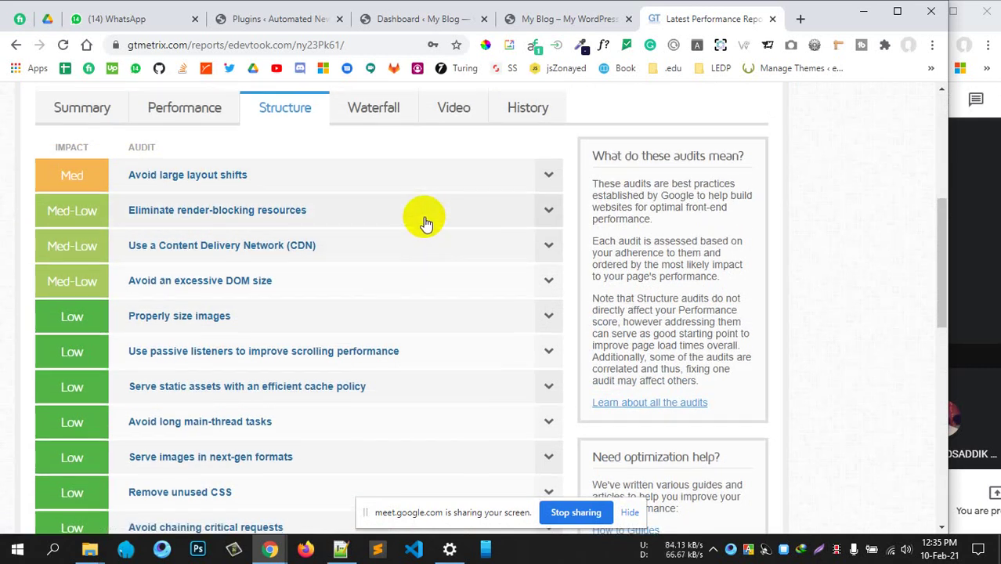
pyautogui.scroll(5, 190, 179)
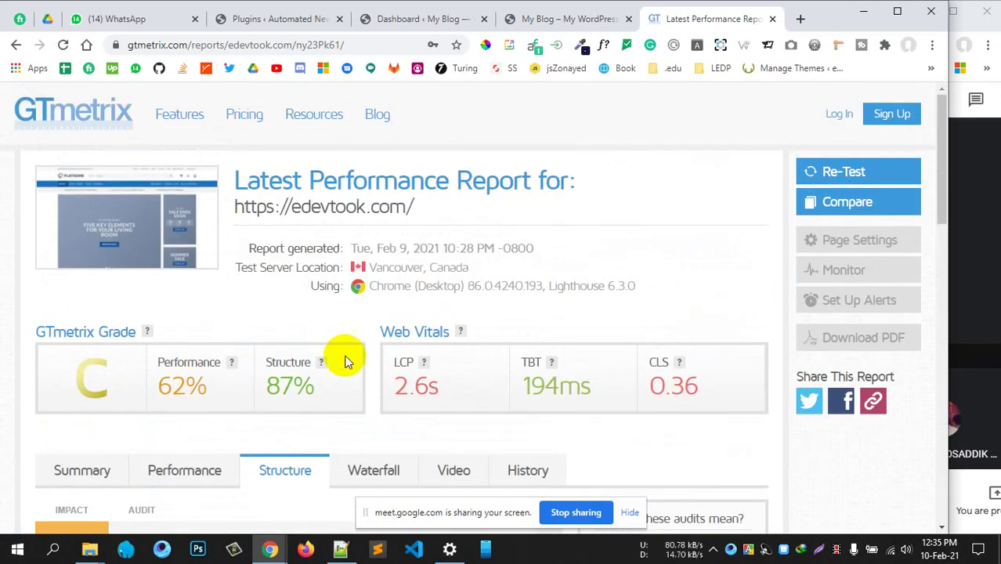
pyautogui.scroll(-3, 345, 360)
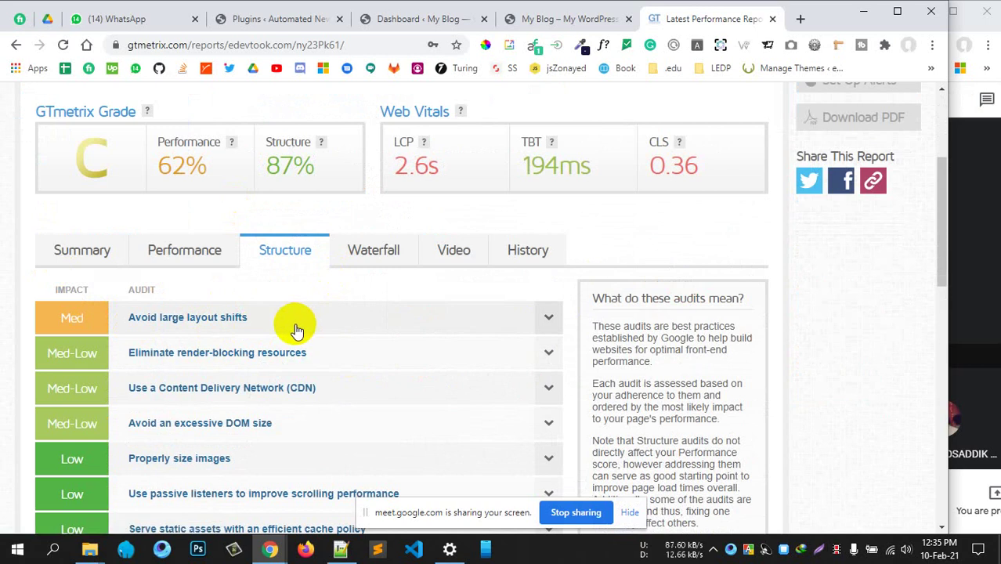
pyautogui.click(297, 329)
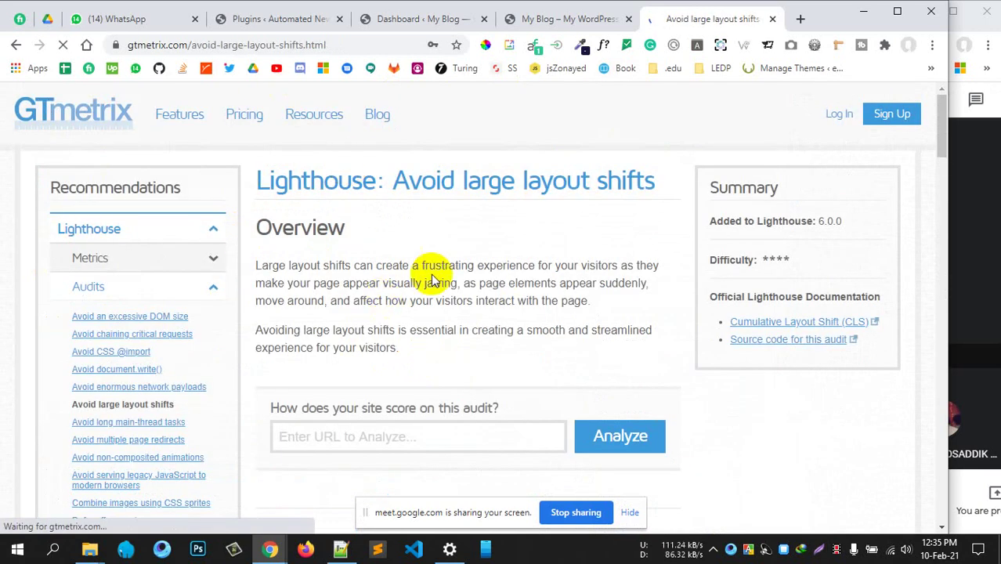
# Read through the Avoid large layout shifts guide, then go back to the edevtook.com report
pyautogui.moveTo(419, 181); pyautogui.dragTo(650, 176)
pyautogui.scroll(-4, 409, 348)
pyautogui.scroll(-3, 409, 351)
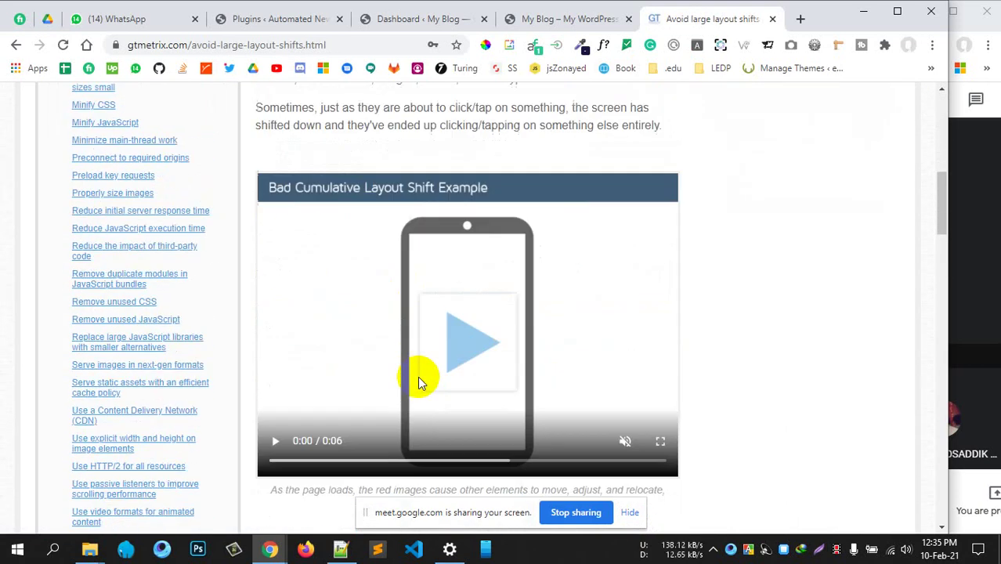
pyautogui.scroll(-11, 627, 371)
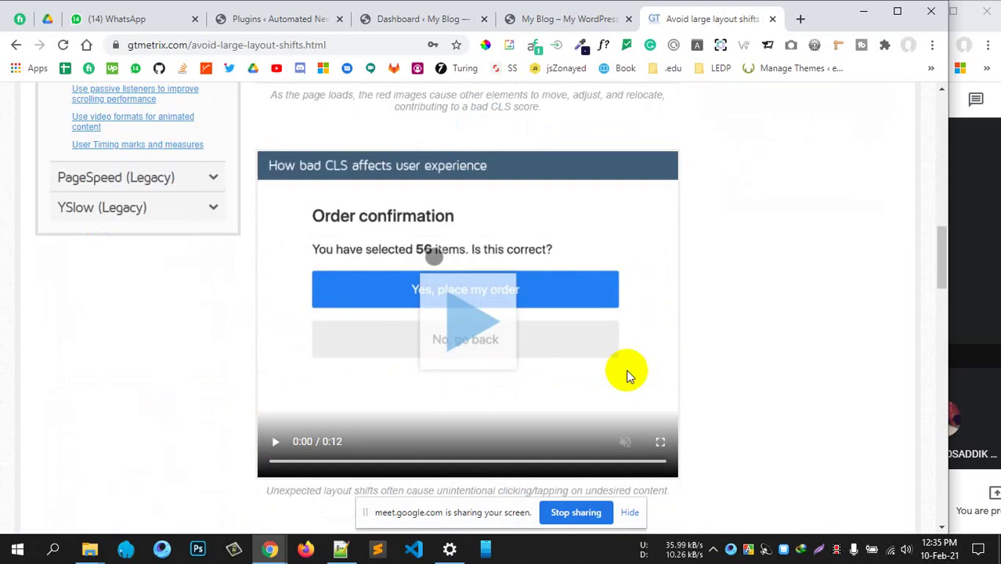
pyautogui.scroll(-10, 409, 261)
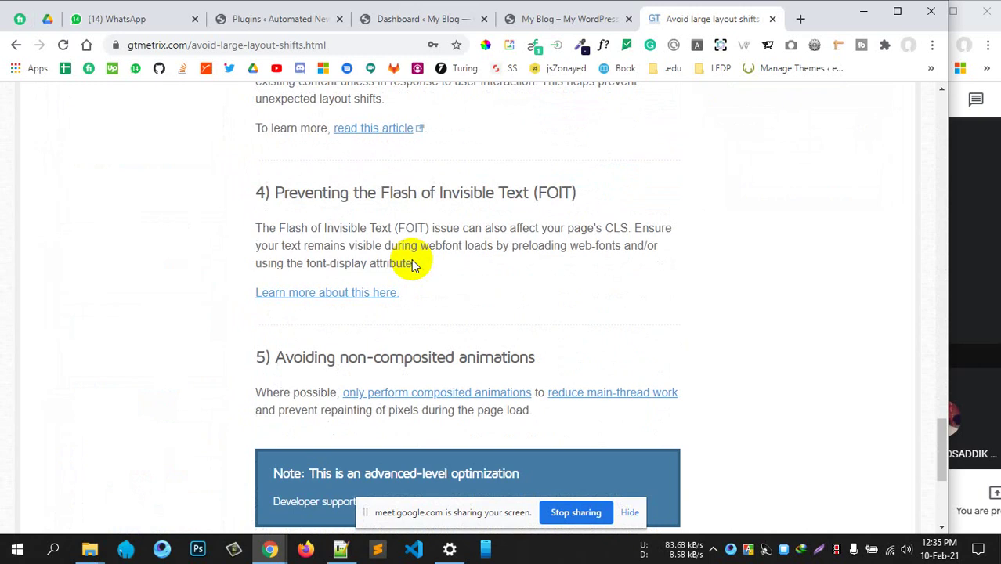
pyautogui.scroll(12, 408, 262)
pyautogui.click(17, 49)
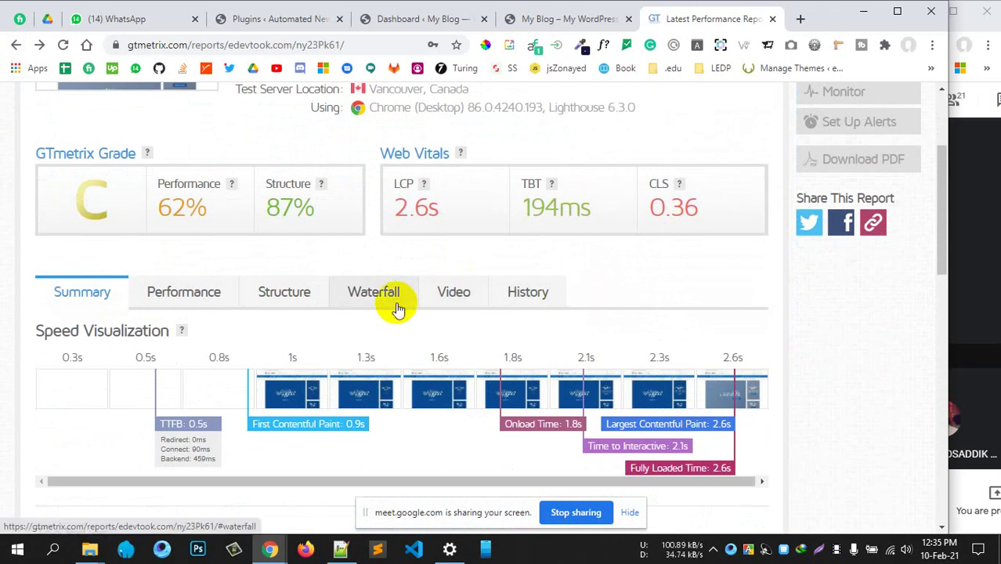
pyautogui.click(398, 307)
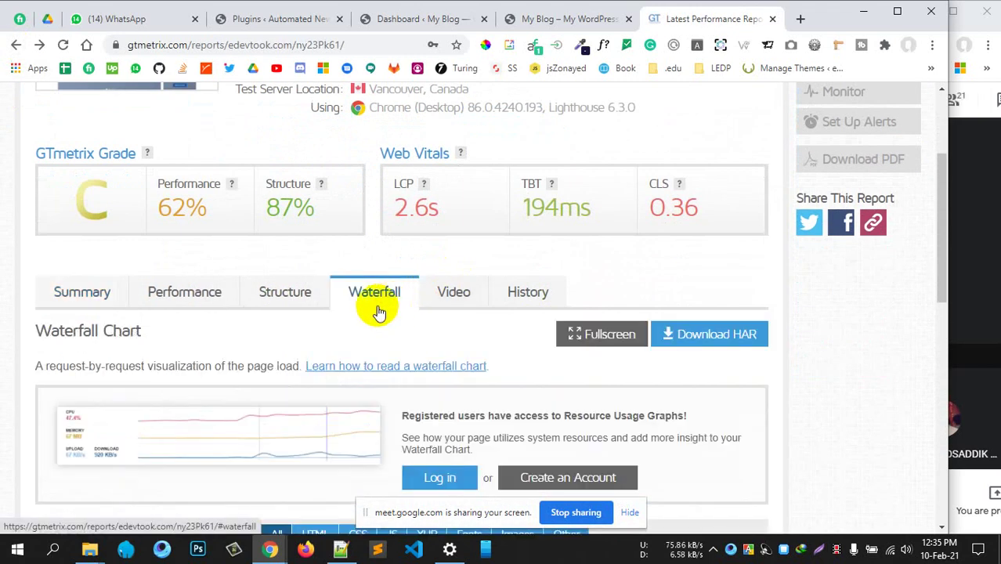
pyautogui.scroll(-3, 455, 326)
pyautogui.scroll(-2, 456, 326)
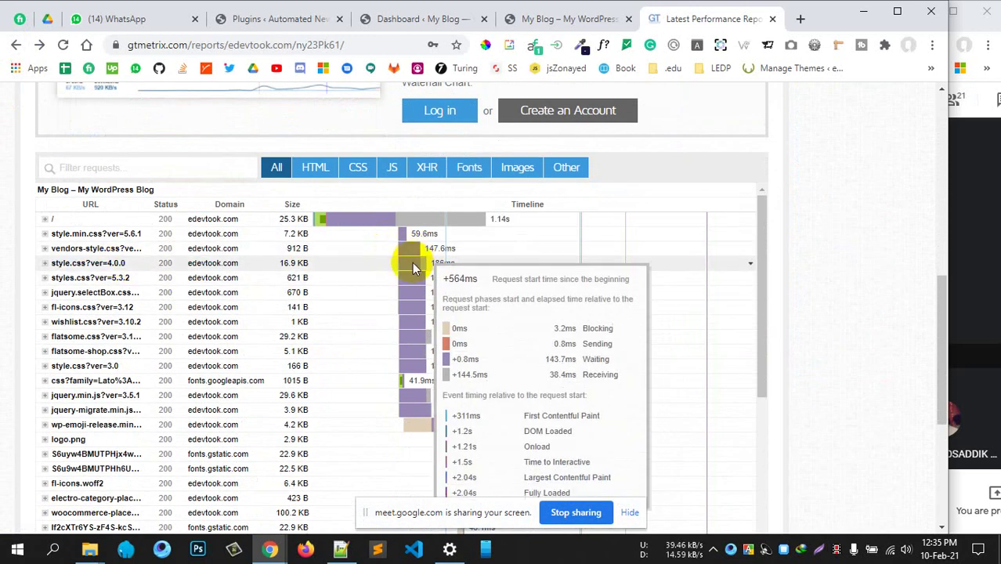
pyautogui.moveTo(415, 368)
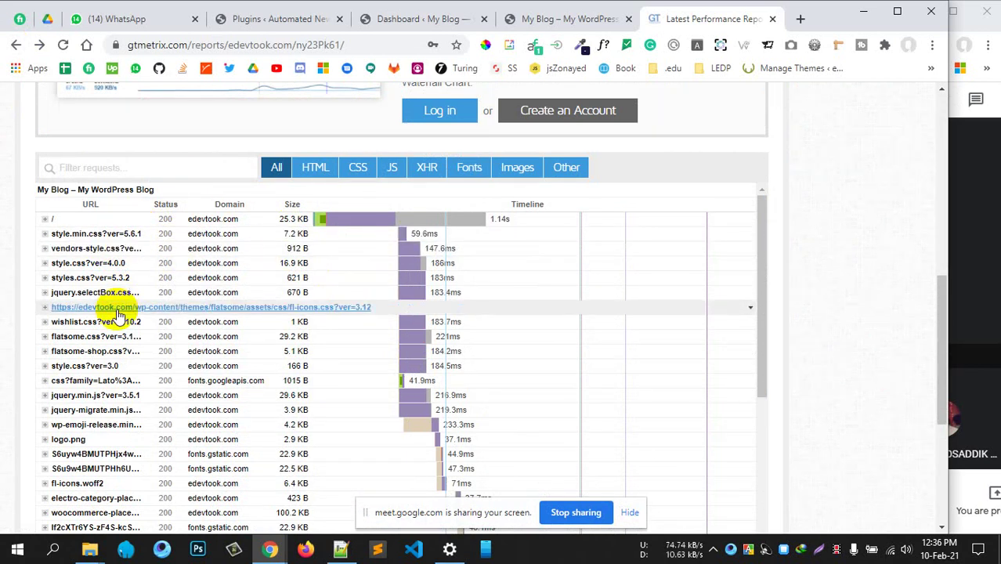
pyautogui.scroll(-3, 118, 313)
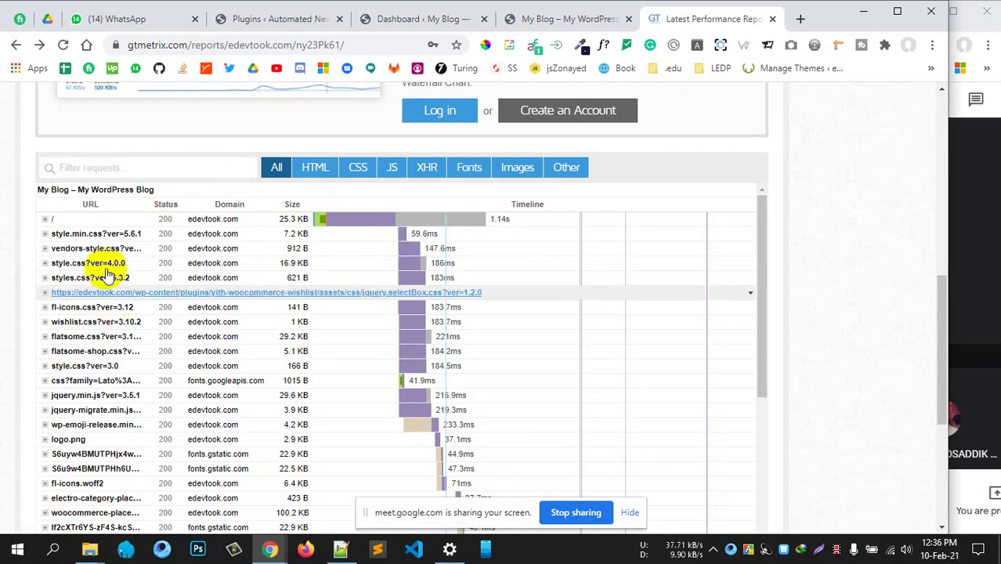
pyautogui.scroll(-8, 157, 403)
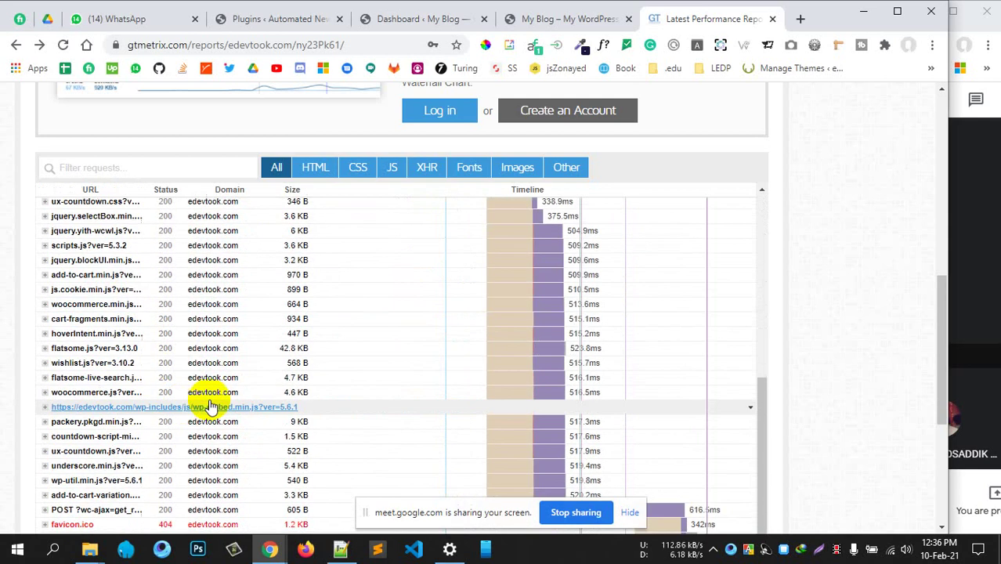
pyautogui.moveTo(615, 223)
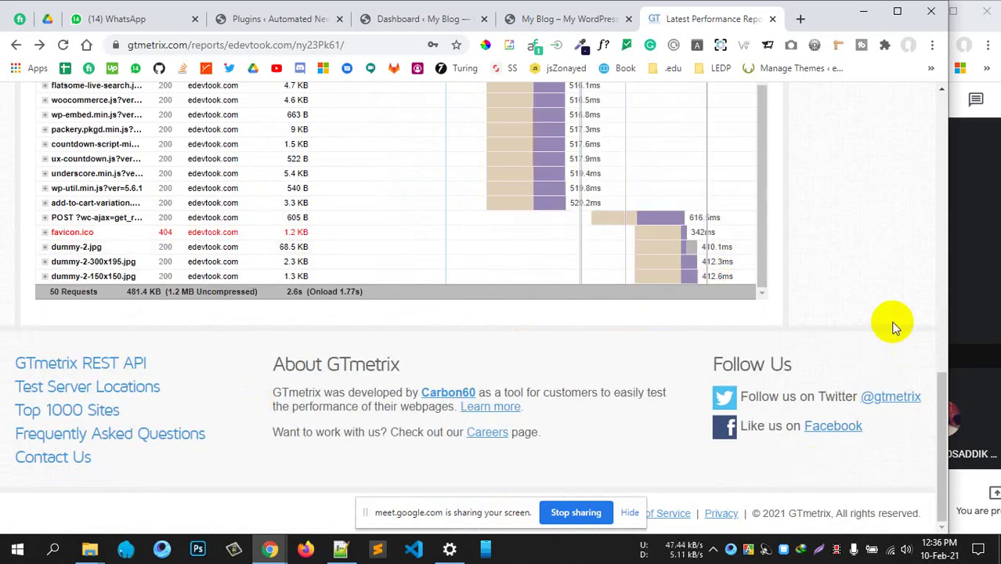
pyautogui.scroll(15, 893, 317)
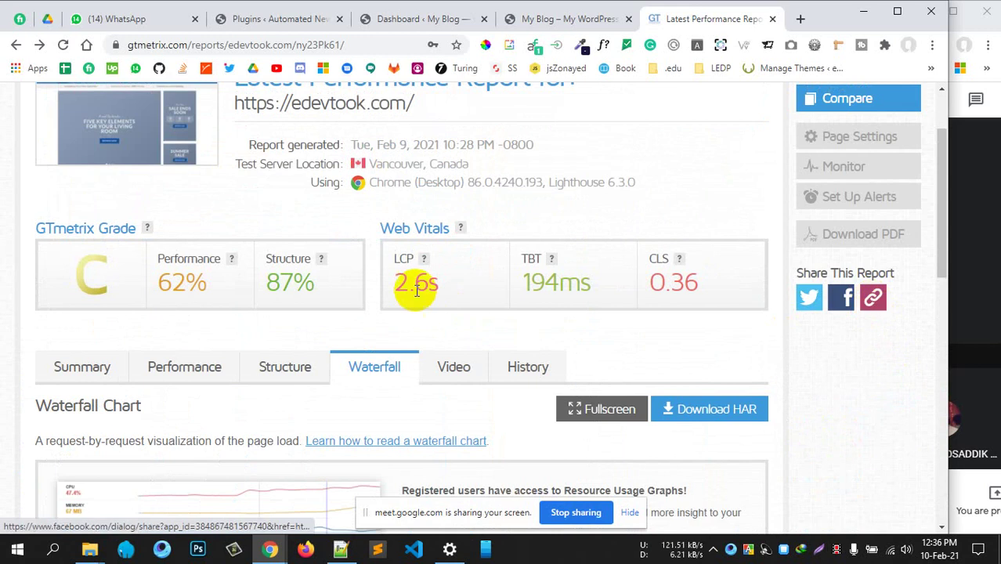
pyautogui.scroll(-2, 450, 333)
# Look over the report's page load Video and History tabs
pyautogui.click(453, 220)
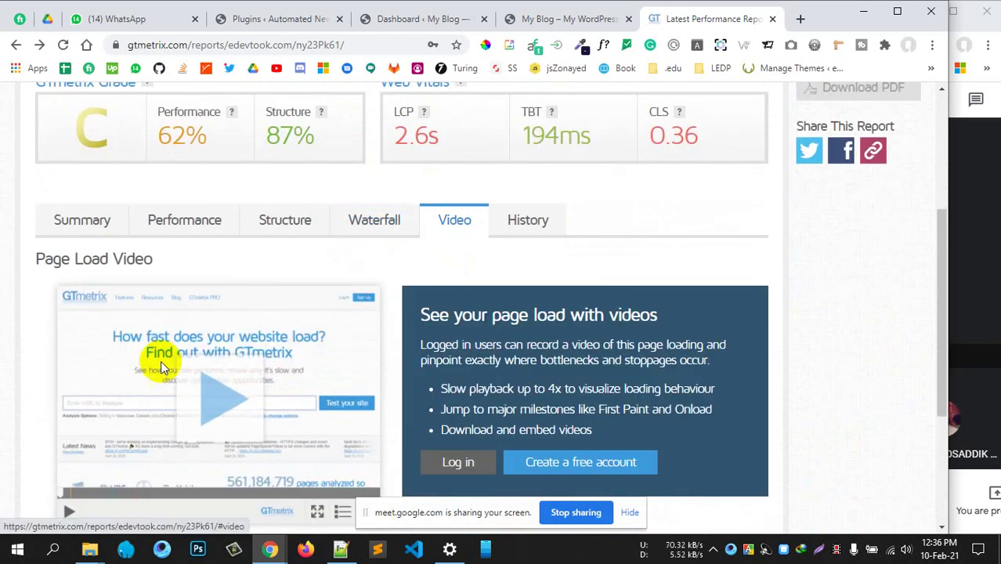
pyautogui.scroll(-3, 380, 373)
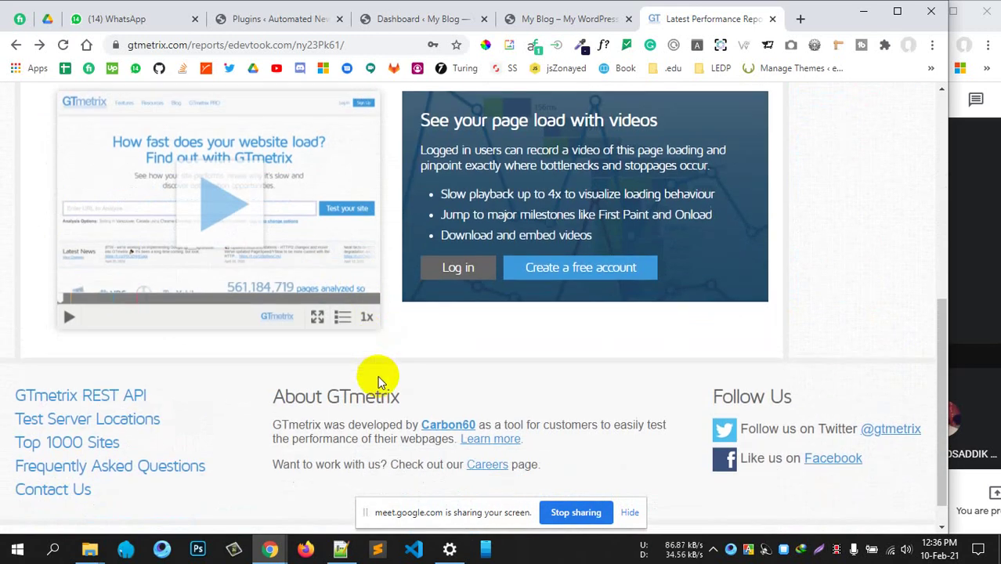
pyautogui.scroll(4, 421, 280)
pyautogui.click(527, 298)
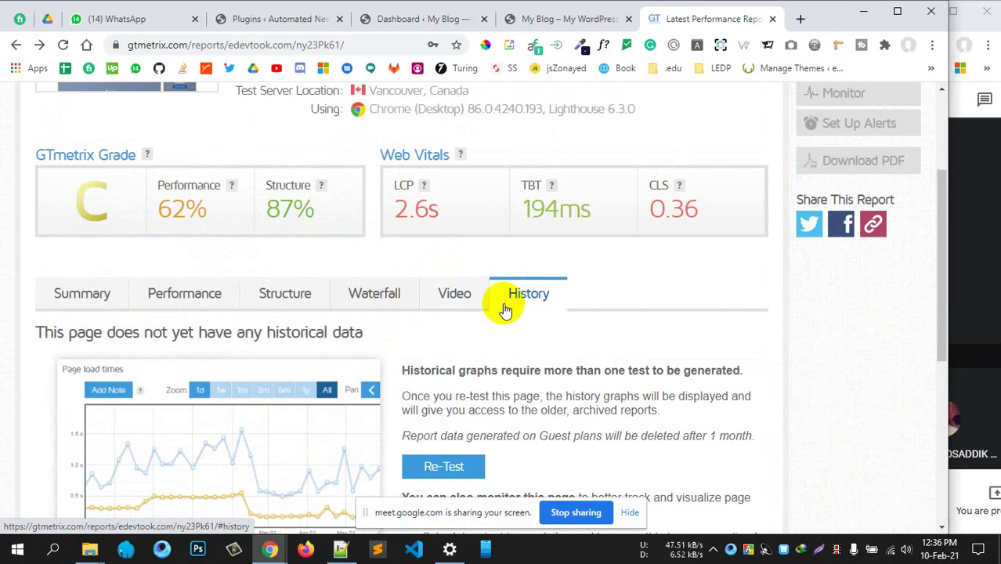
pyautogui.scroll(-4, 502, 309)
pyautogui.scroll(1, 496, 305)
pyautogui.scroll(4, 497, 306)
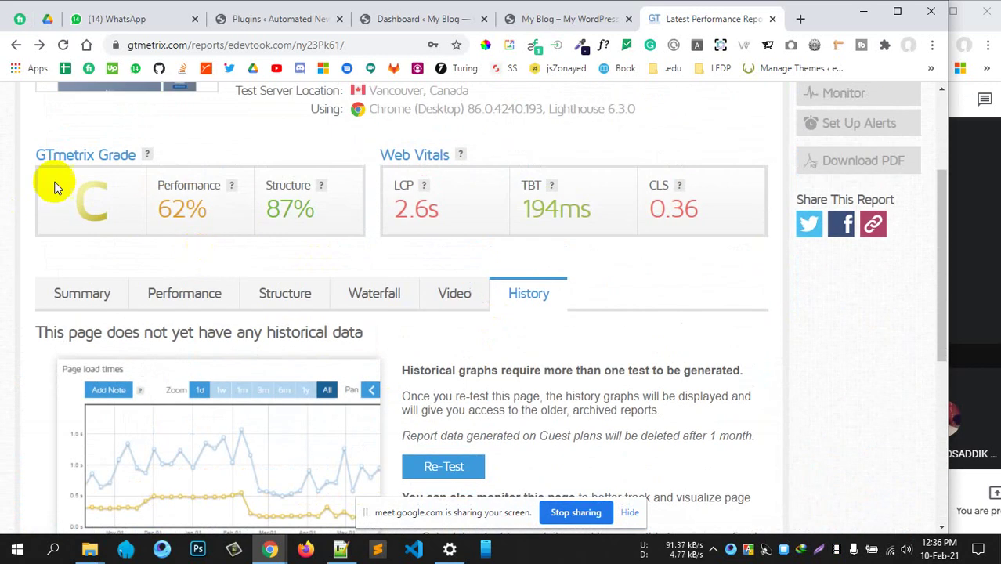
# Return to the Summary, expand Avoid large layout shifts in Top Issues, and glance at the My Blog tab
pyautogui.click(91, 292)
pyautogui.scroll(-5, 226, 380)
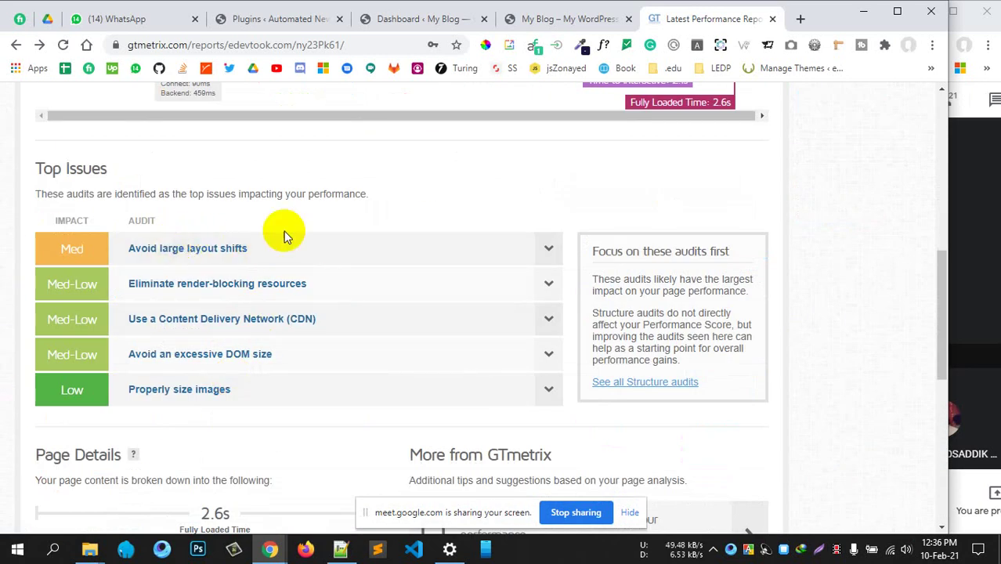
pyautogui.click(238, 266)
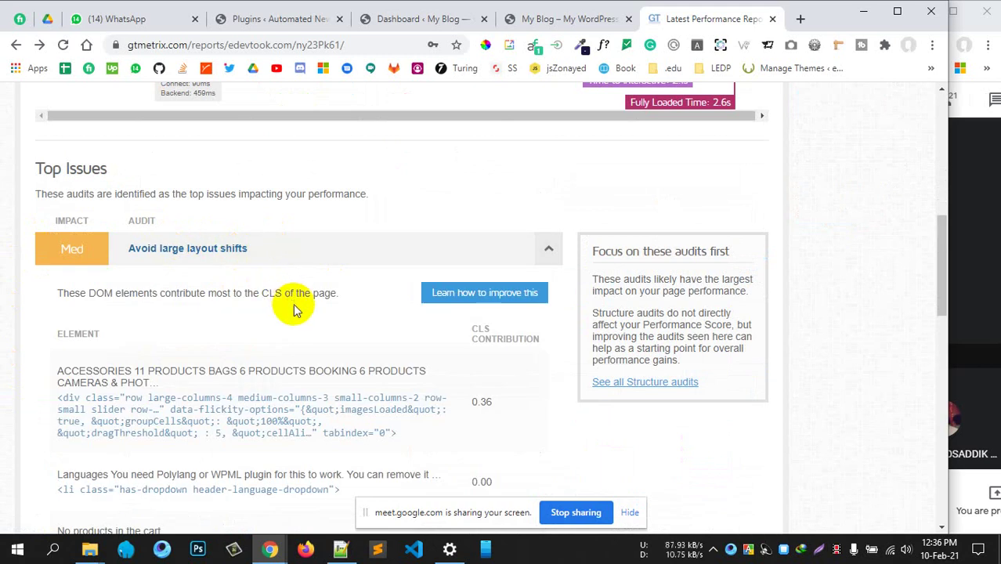
pyautogui.scroll(8, 291, 278)
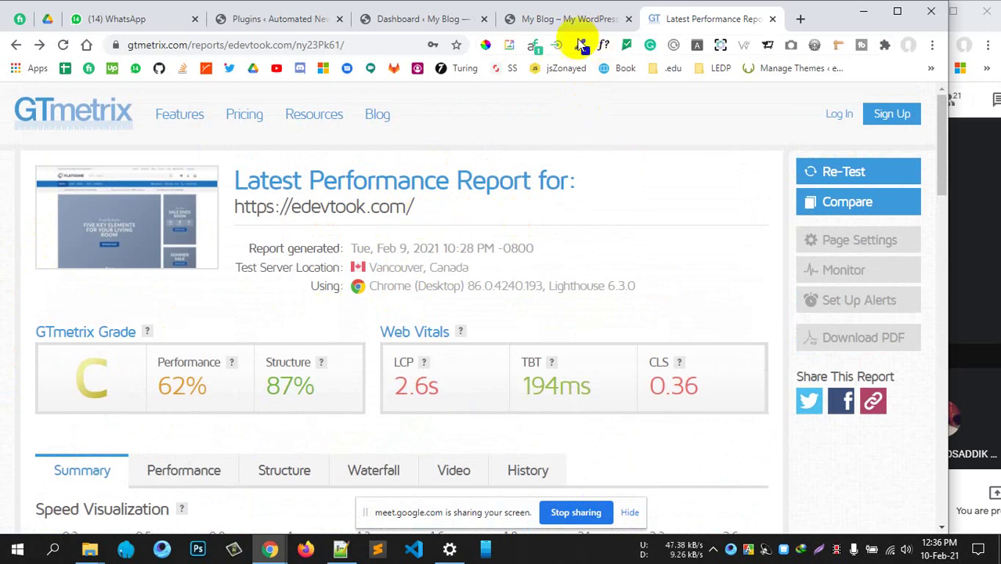
pyautogui.scroll(-2, 409, 253)
pyautogui.scroll(2, 408, 253)
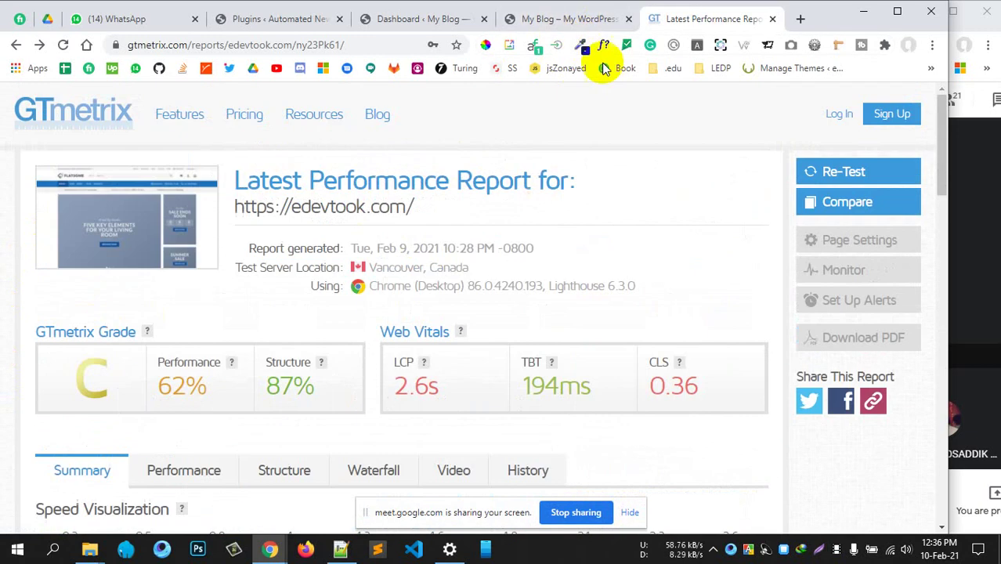
pyautogui.click(565, 18)
pyautogui.click(720, 22)
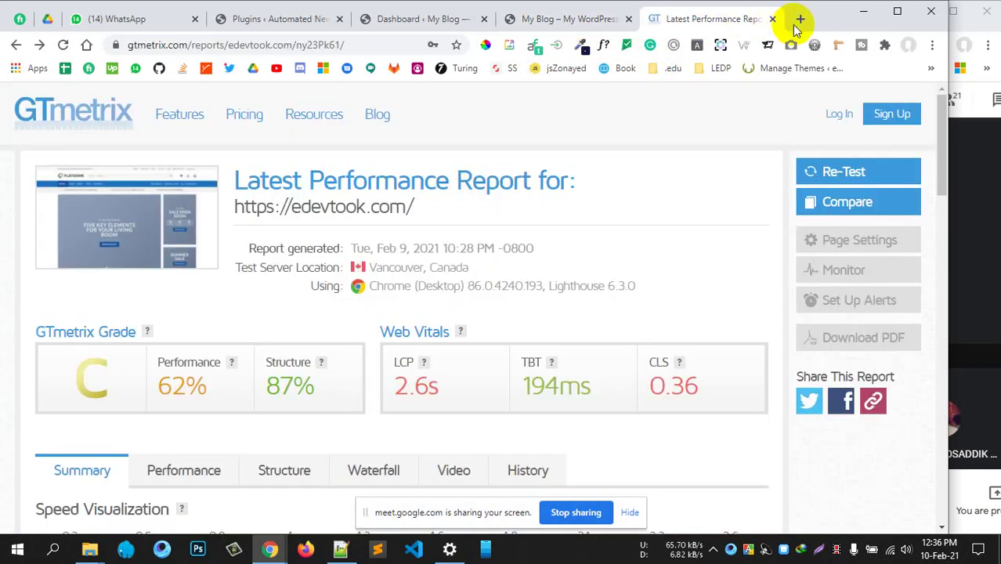
# Search Google for 'wp optimzation best plugin' in a new tab
pyautogui.click(800, 19)
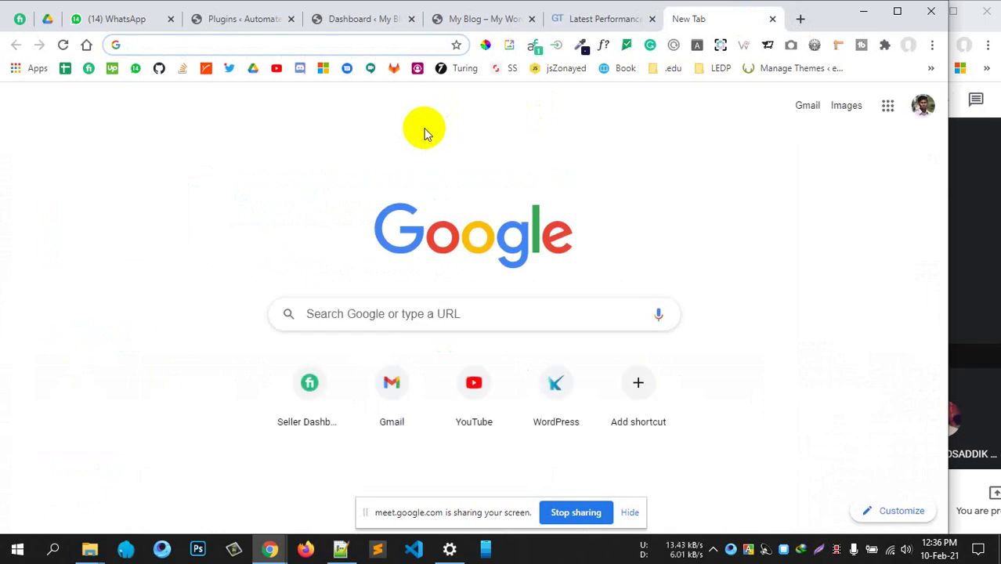
pyautogui.write('o')
pyautogui.press('BackSpace')
pyautogui.press('BackSpace')
pyautogui.write('wp opb')
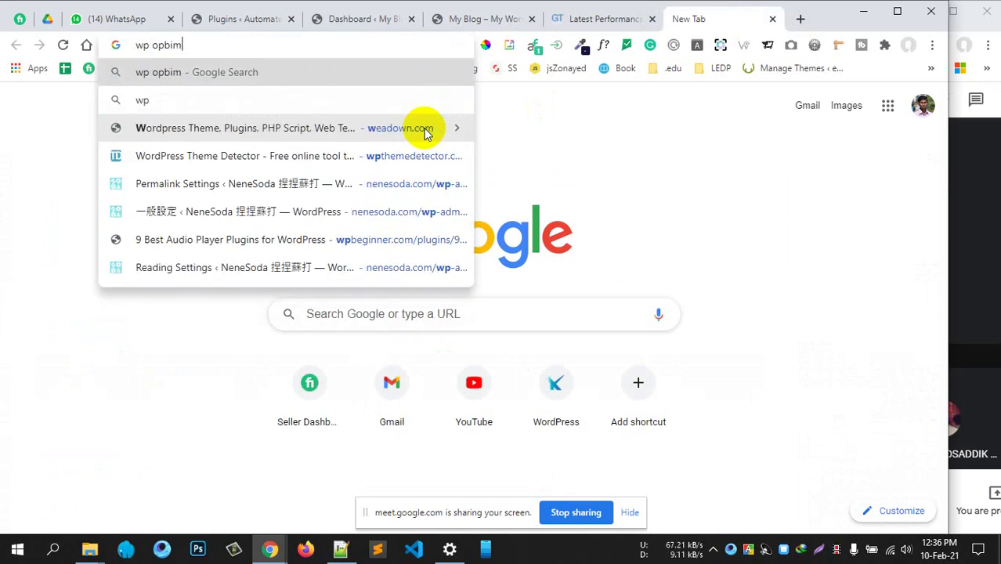
pyautogui.press('BackSpace')
pyautogui.write('timza')
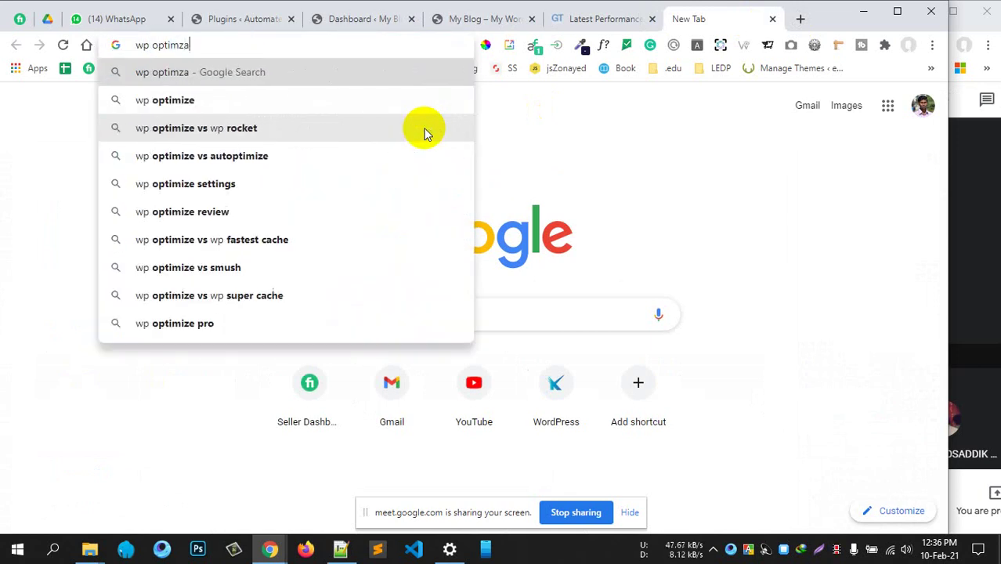
pyautogui.write('tion best plugin')
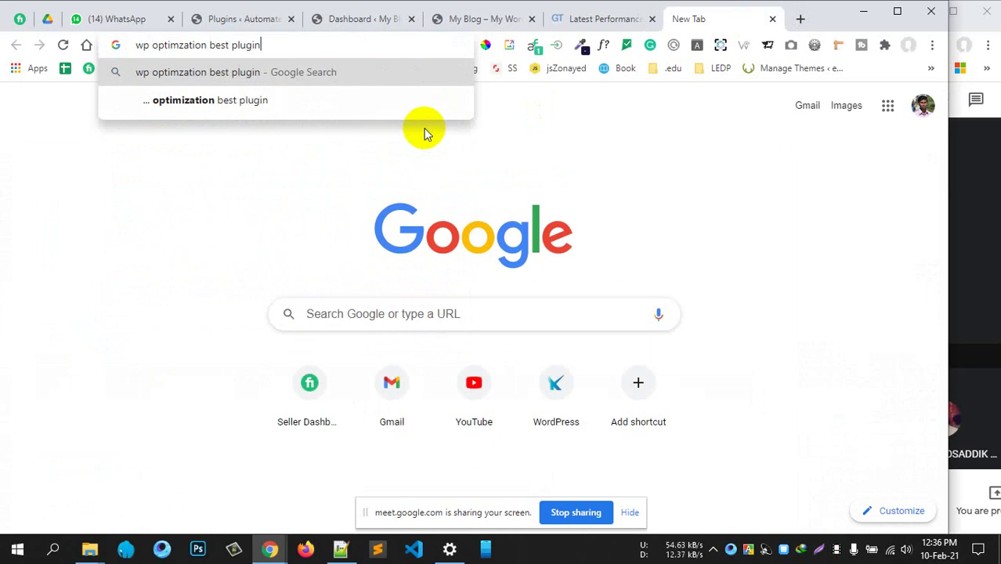
pyautogui.press('Return')
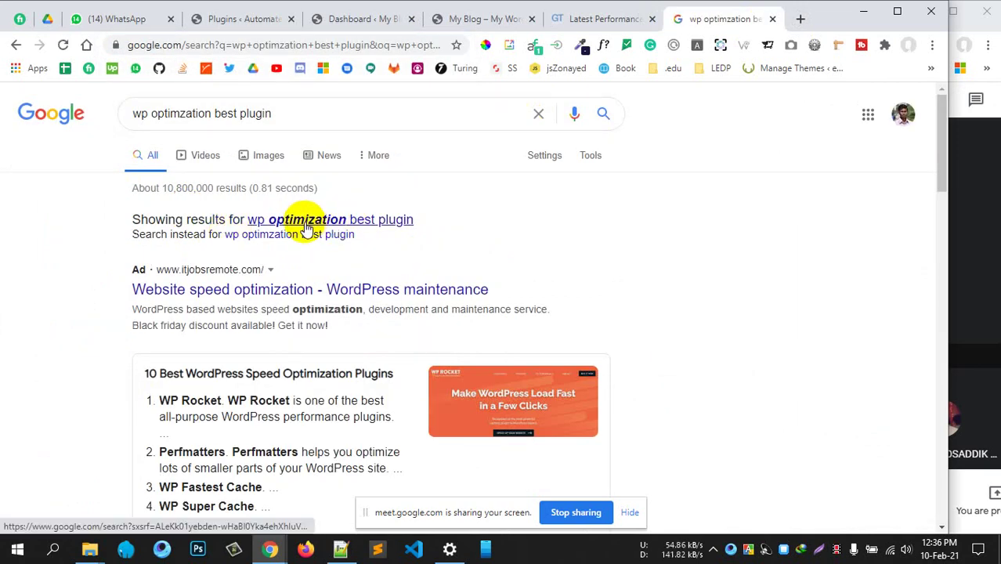
# Open WPBeginner's best caching plugins article from the results in a background tab
pyautogui.scroll(-4, 267, 331)
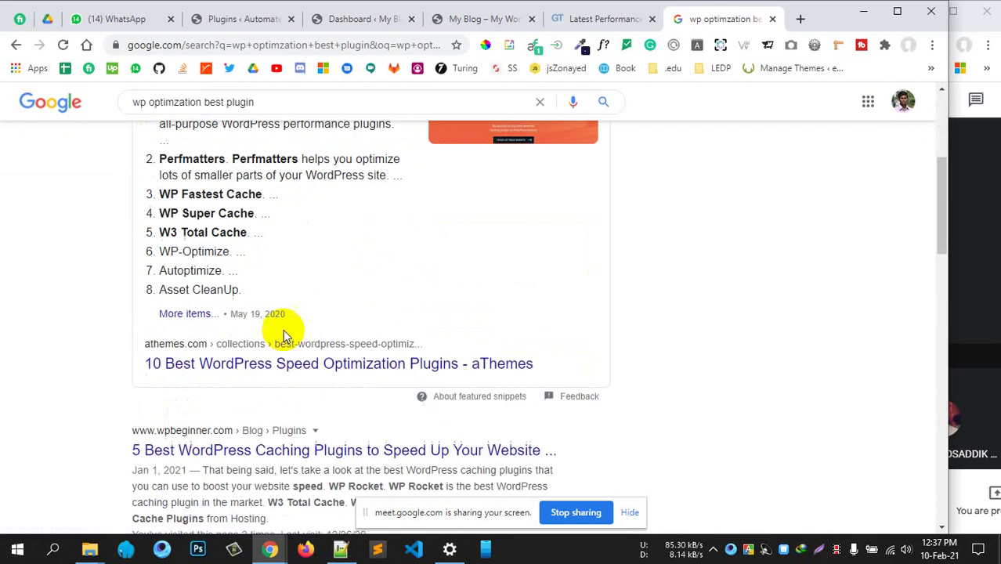
pyautogui.scroll(1, 282, 331)
pyautogui.scroll(-4, 281, 331)
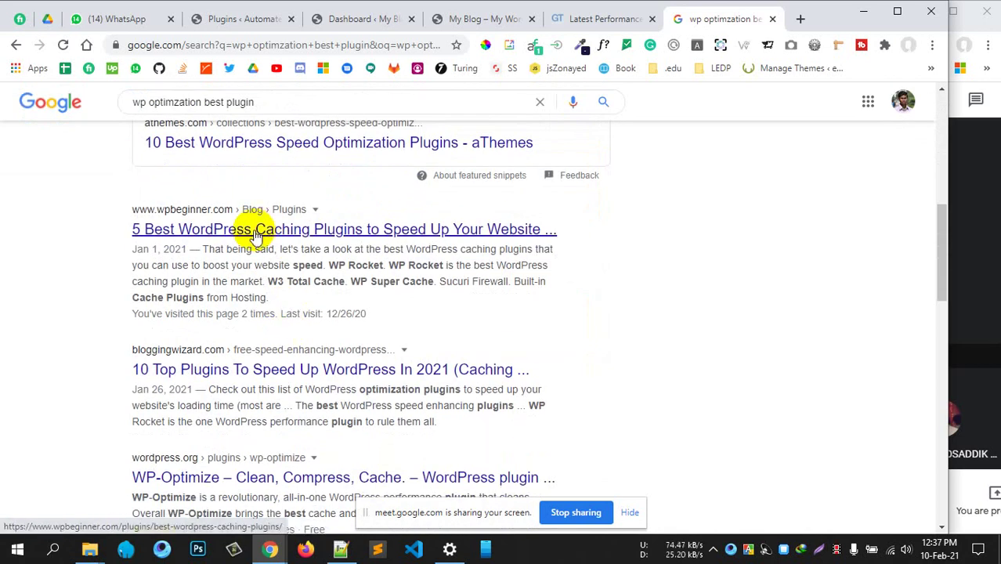
pyautogui.middleClick(257, 235)
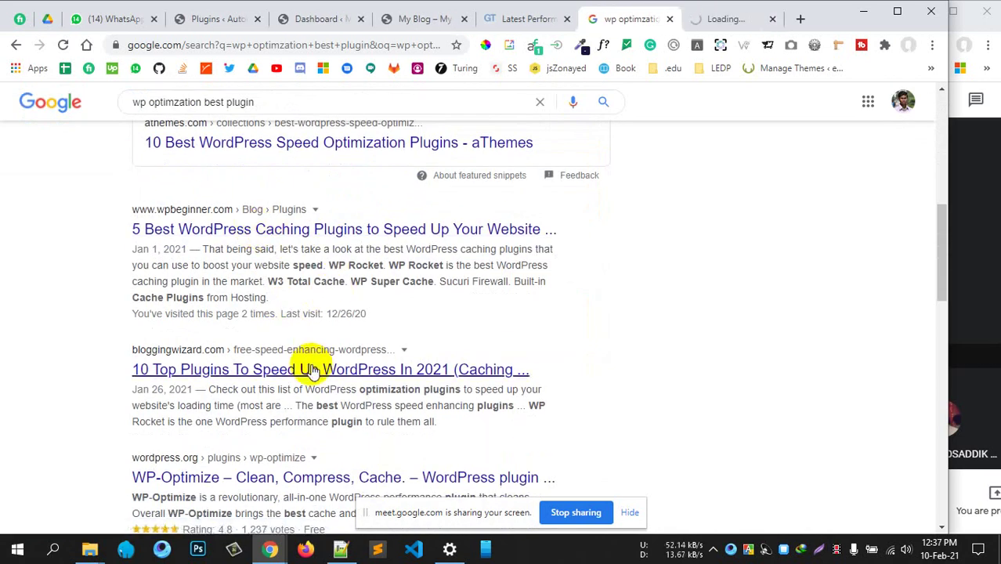
pyautogui.scroll(-2, 252, 382)
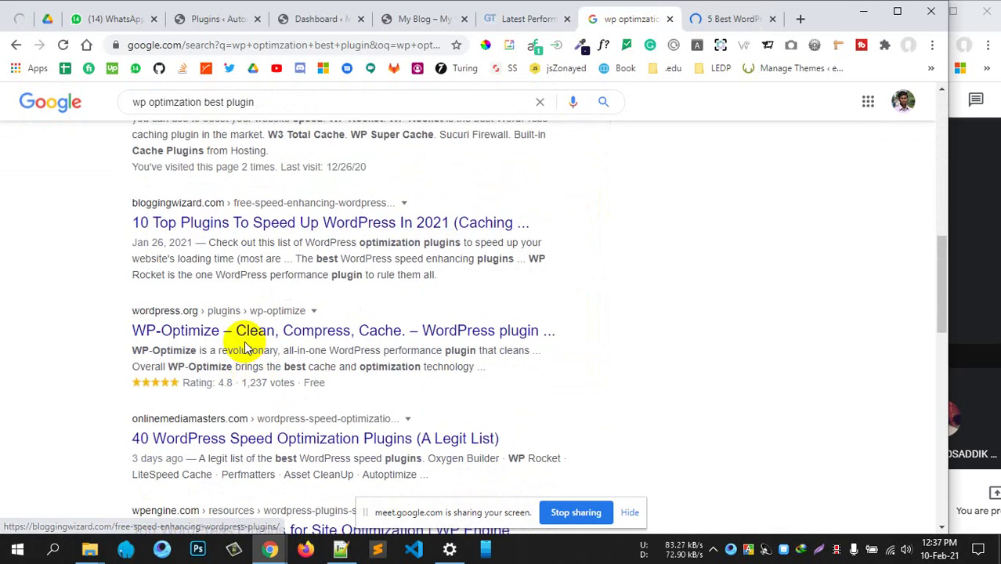
pyautogui.scroll(4, 282, 338)
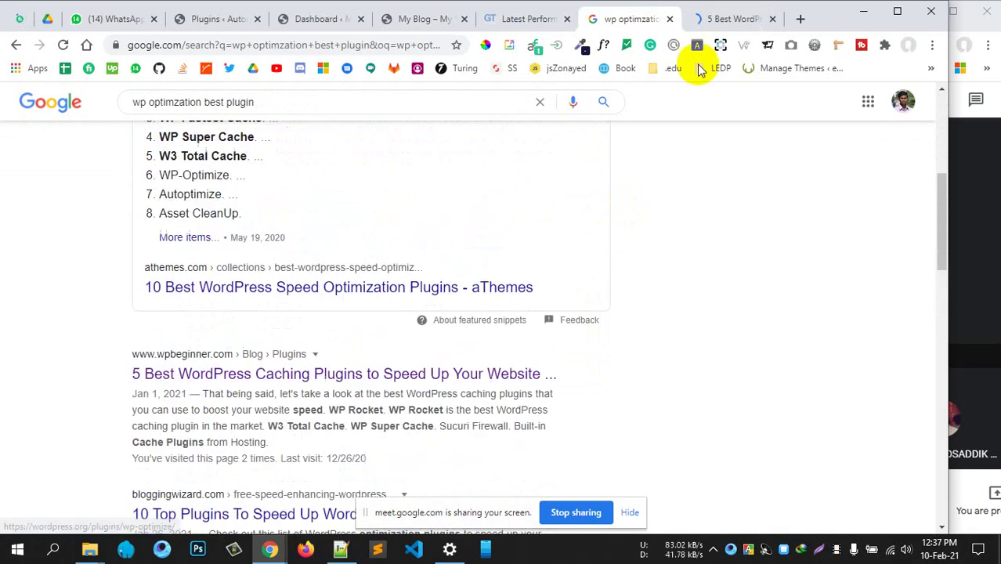
# Read the WPBeginner caching article from WP Rocket to WP Super Cache, then return to the Flatsome site tab
pyautogui.click(731, 22)
pyautogui.scroll(-15, 290, 409)
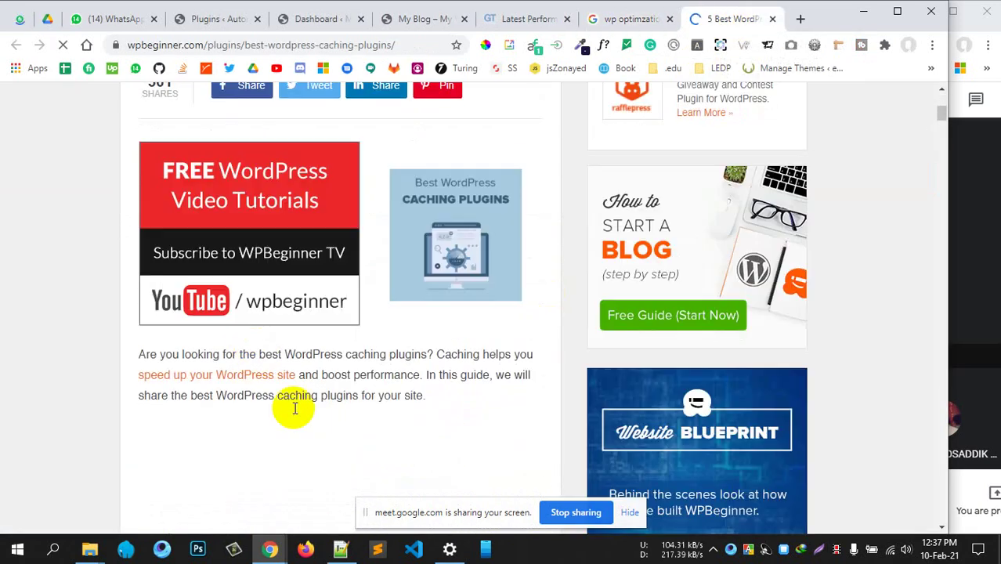
pyautogui.scroll(-6, 318, 386)
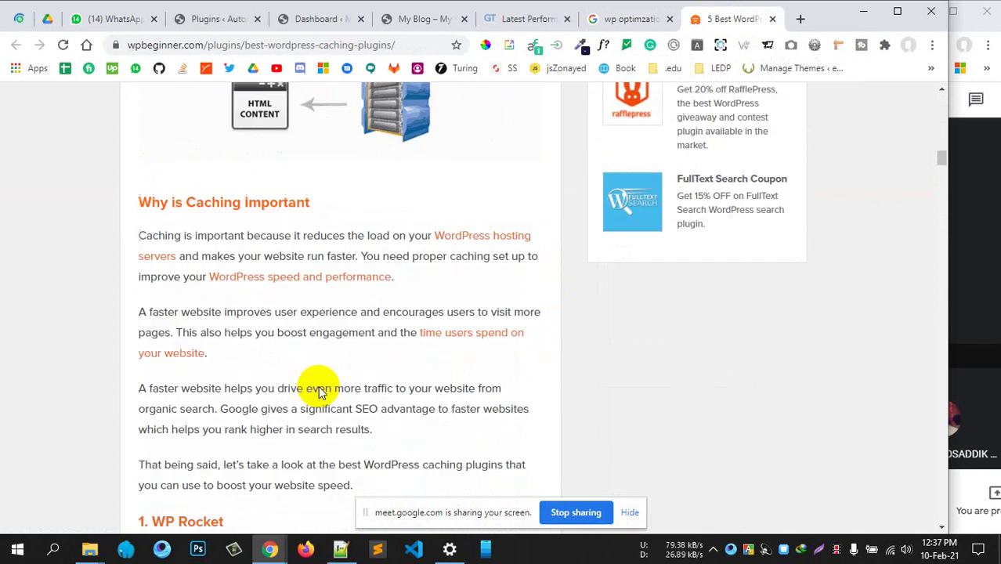
pyautogui.scroll(-5, 296, 351)
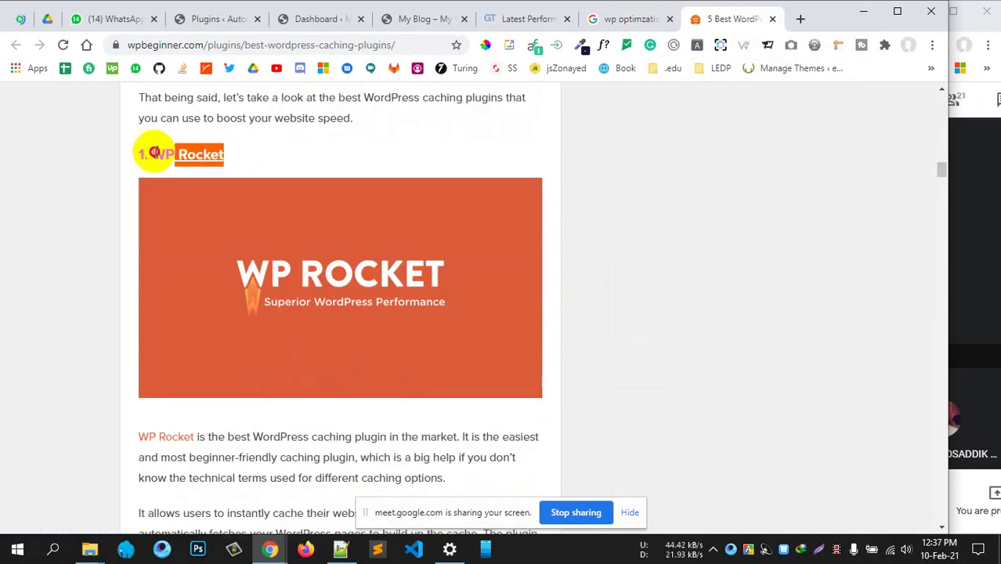
pyautogui.scroll(-5, 116, 296)
pyautogui.moveTo(318, 312); pyautogui.dragTo(167, 307)
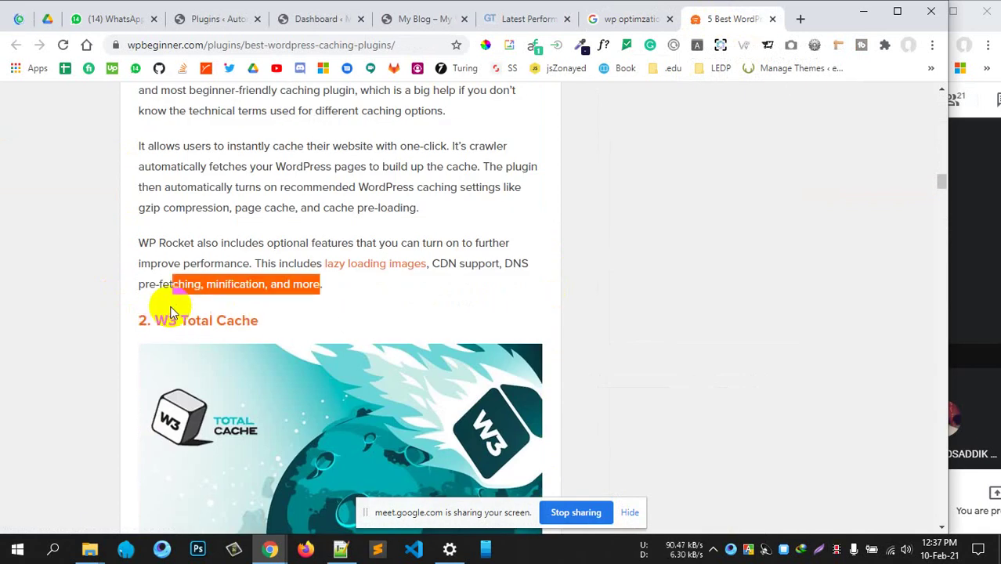
pyautogui.scroll(-8, 201, 347)
pyautogui.moveTo(307, 115); pyautogui.dragTo(282, 157)
pyautogui.click(608, 341)
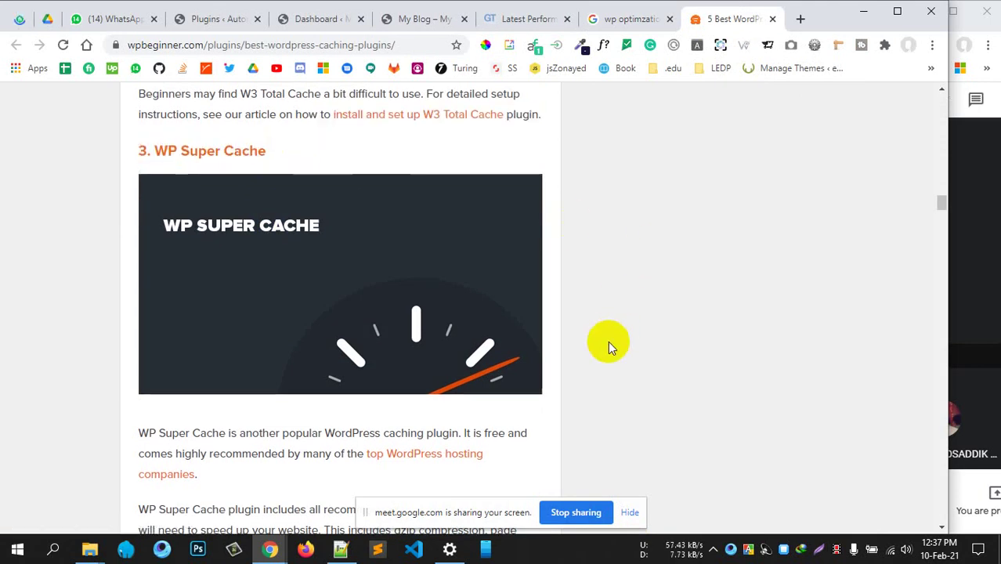
pyautogui.scroll(-10, 608, 341)
pyautogui.scroll(18, 521, 314)
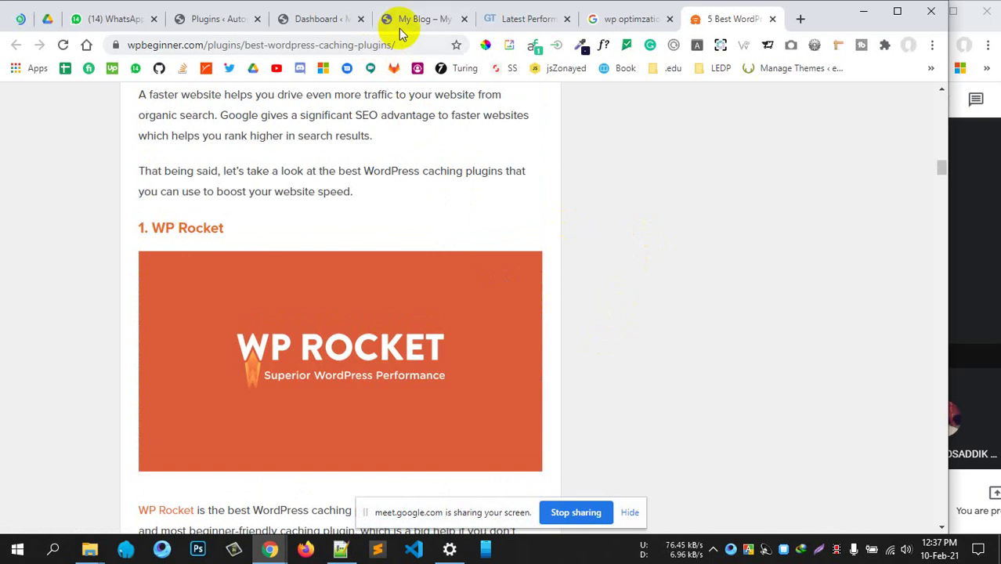
pyautogui.click(415, 19)
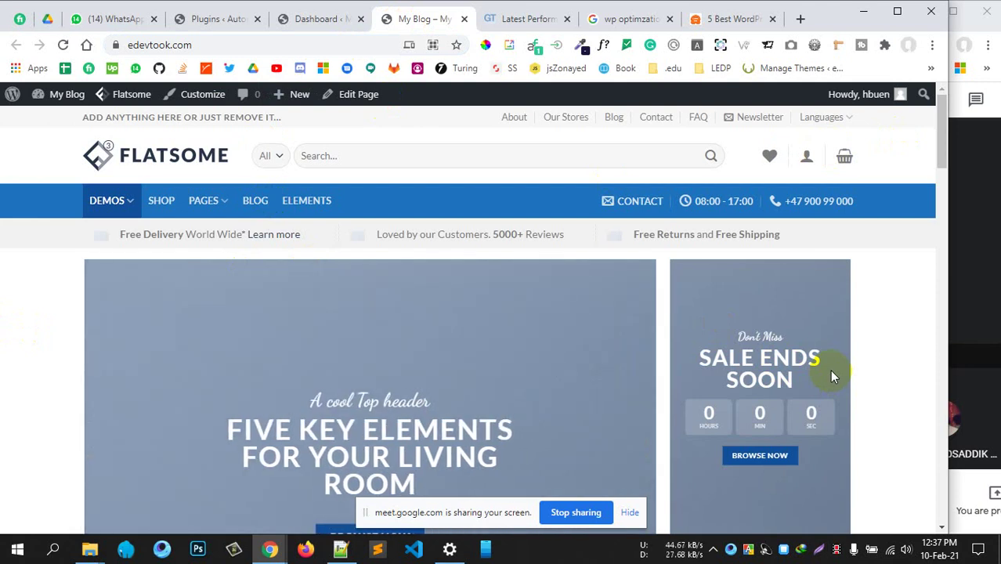
# Reload the edevtook.com homepage from the address bar
pyautogui.click(223, 49)
pyautogui.press('Return')
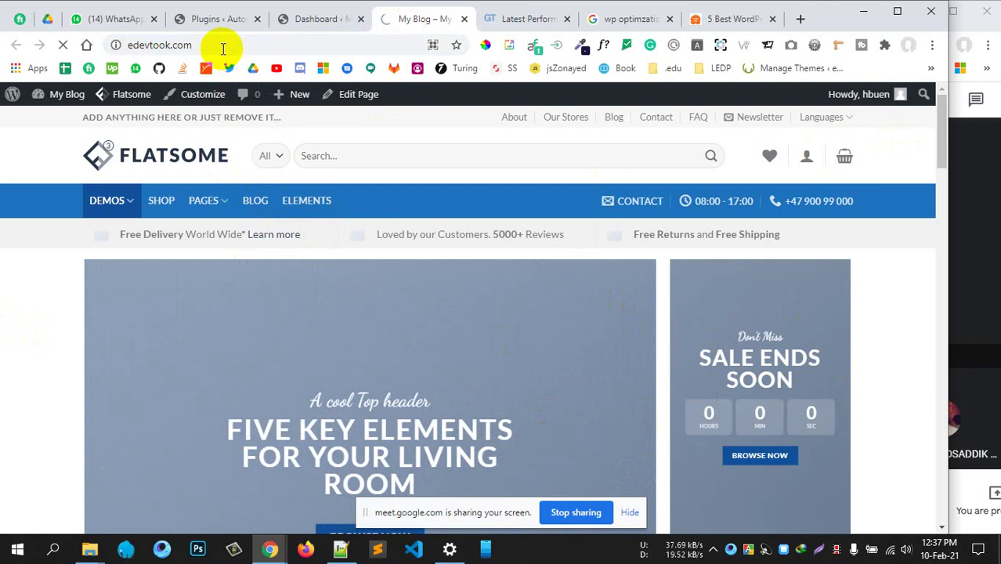
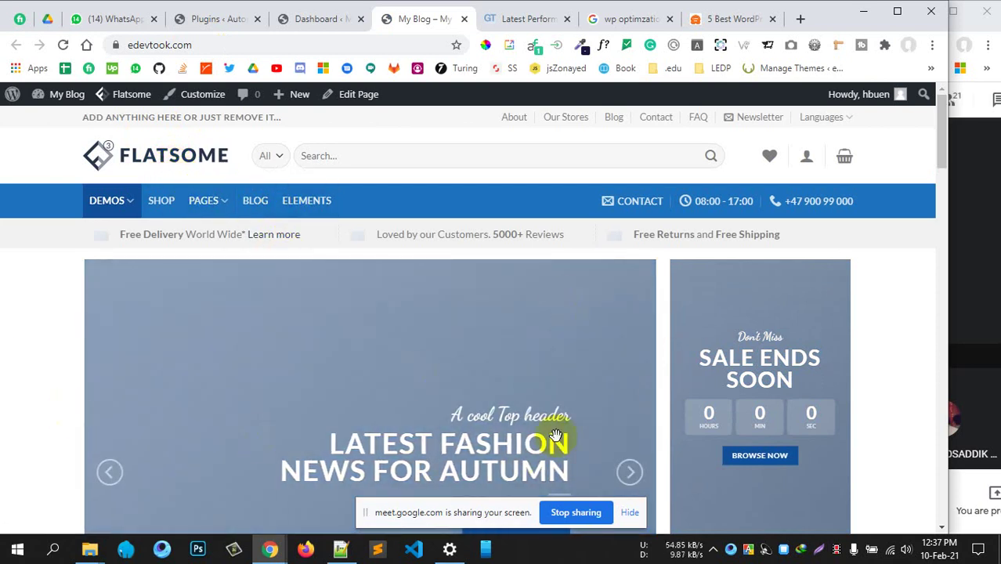
# Glance at the WPBeginner caching article, then return to the 'wp optimzation' Google results
pyautogui.scroll(-4, 839, 414)
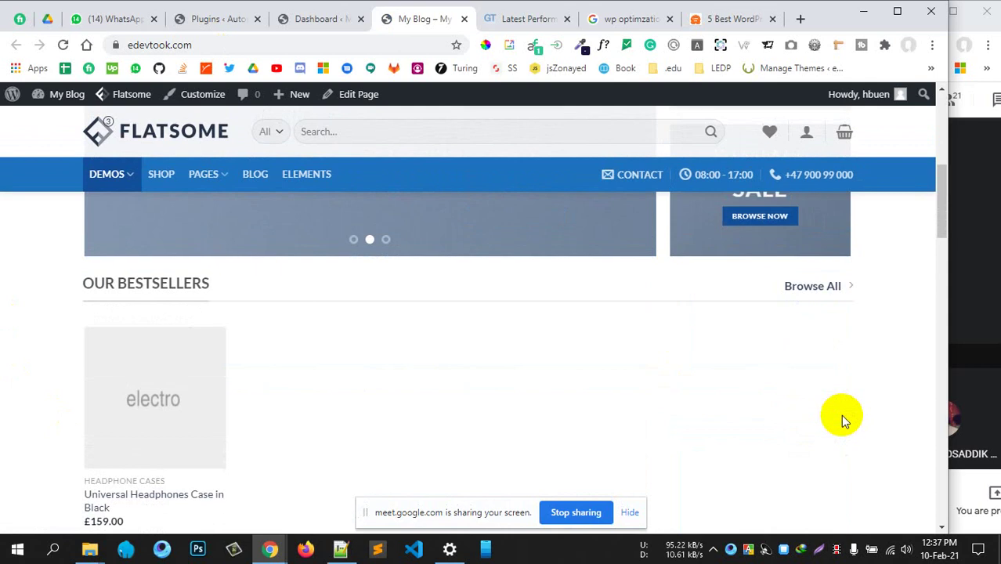
pyautogui.scroll(5, 842, 411)
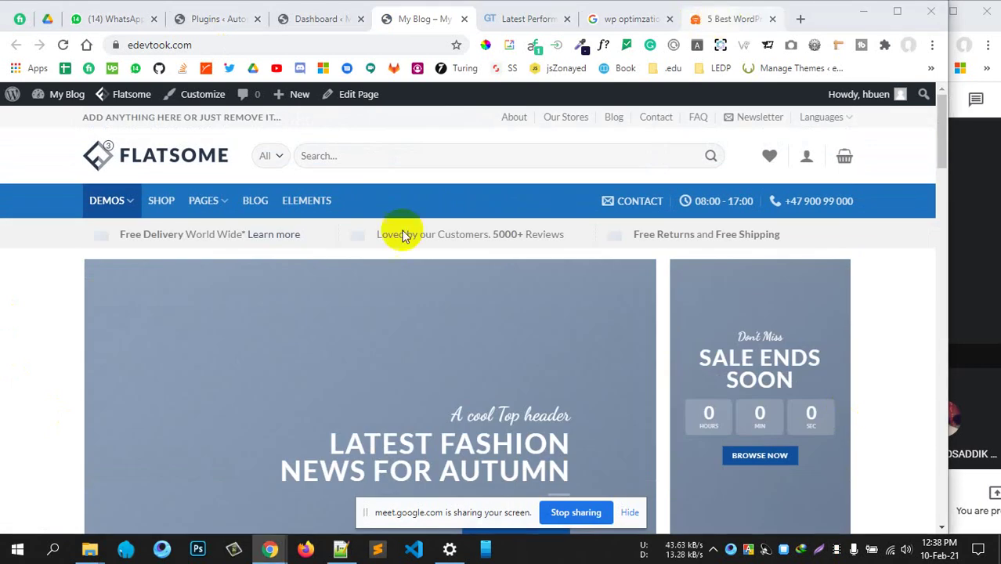
pyautogui.click(730, 19)
pyautogui.scroll(6, 425, 304)
pyautogui.scroll(-11, 423, 303)
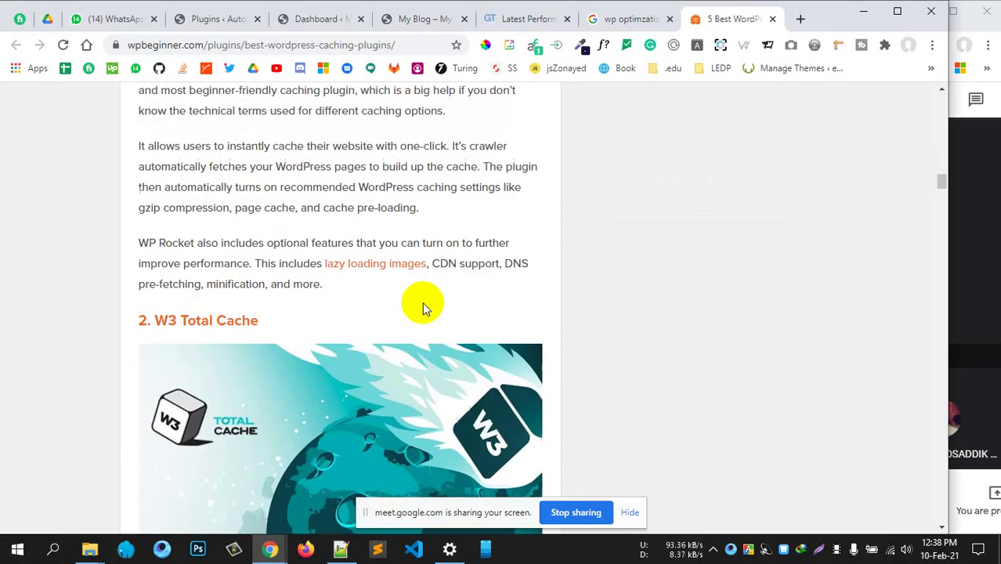
pyautogui.scroll(-1, 423, 302)
pyautogui.scroll(1, 422, 301)
pyautogui.click(630, 20)
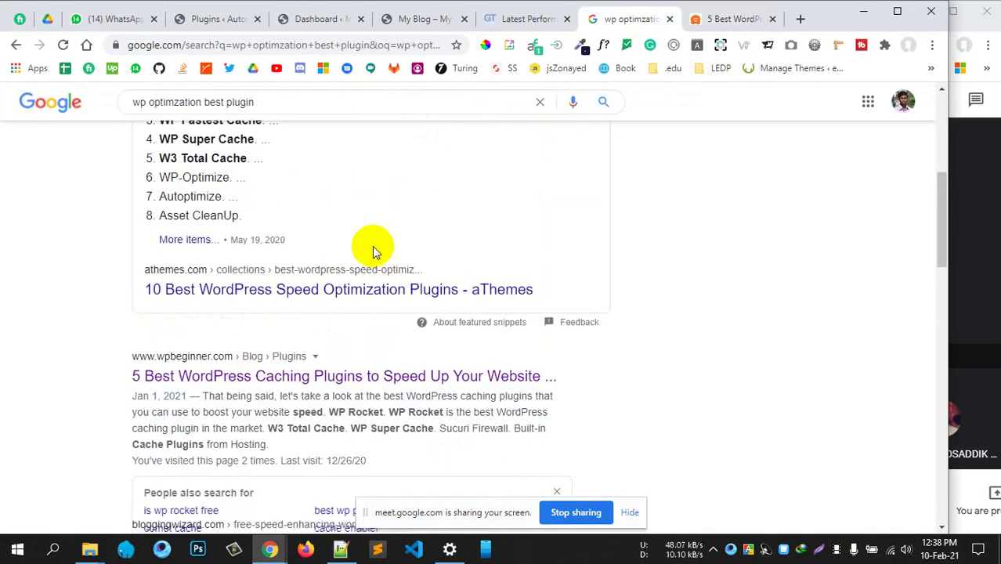
# Open the aThemes '10 Best WordPress Speed Optimization Plugins' article and close the WPBeginner tab
pyautogui.scroll(5, 331, 331)
pyautogui.scroll(-5, 440, 331)
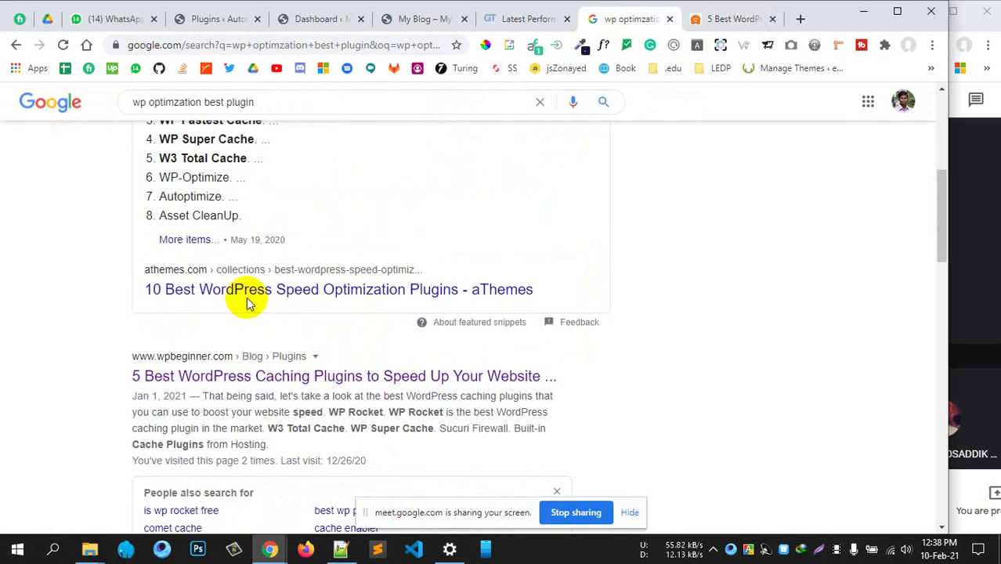
pyautogui.middleClick(347, 296)
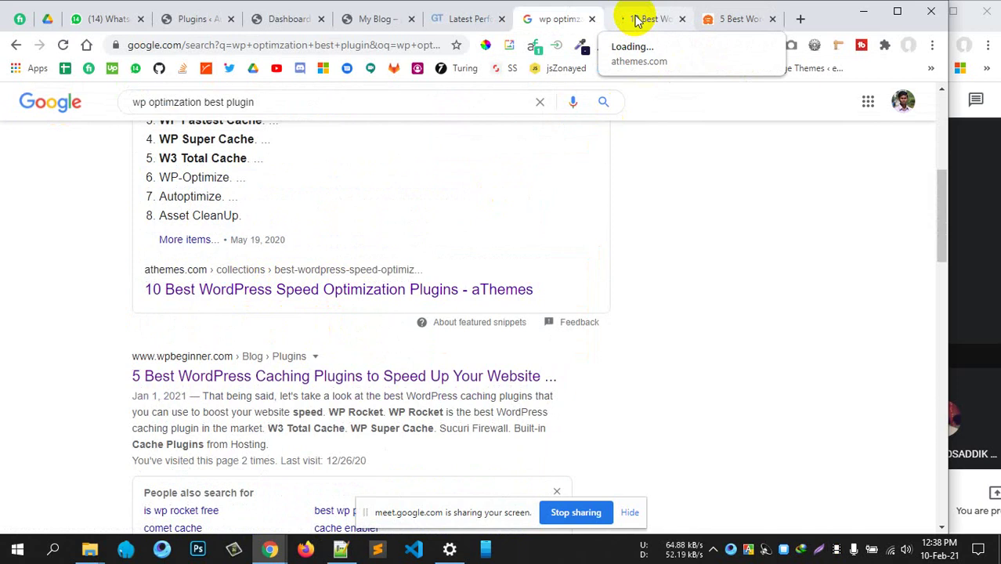
pyautogui.click(636, 21)
pyautogui.click(749, 22)
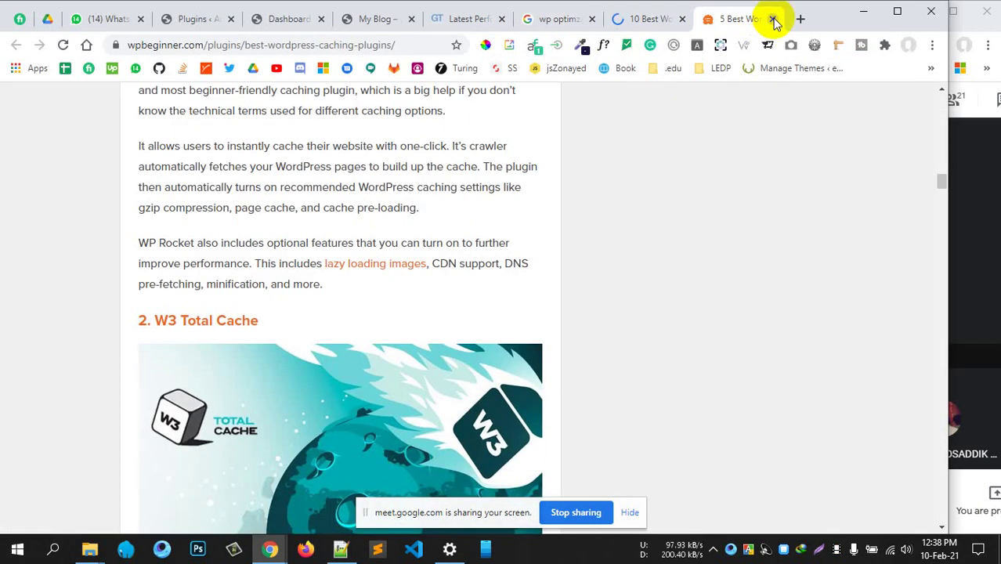
pyautogui.click(773, 19)
# Skim the aThemes plugin list, highlighting the premium version's $59 price
pyautogui.scroll(-5, 450, 313)
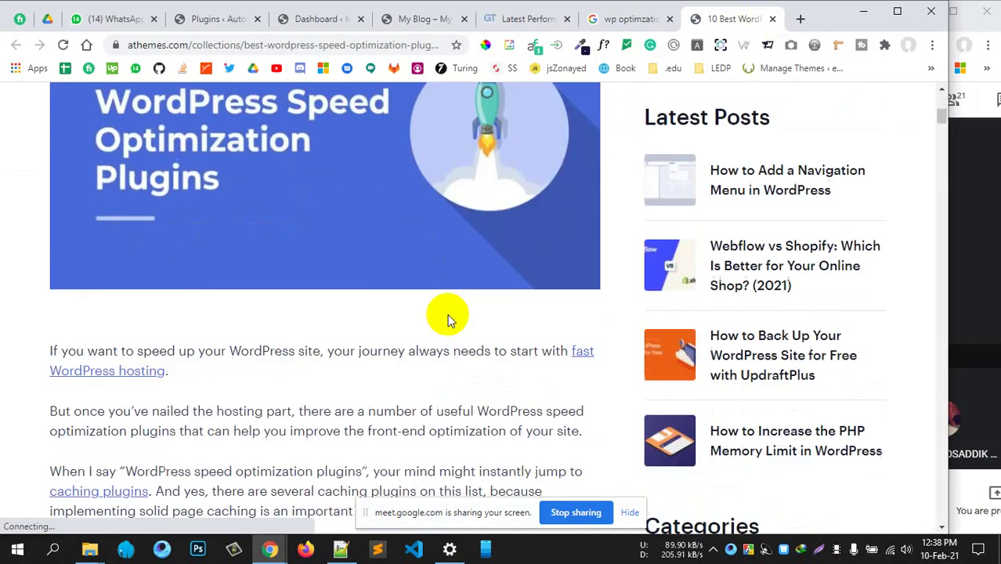
pyautogui.scroll(-15, 347, 333)
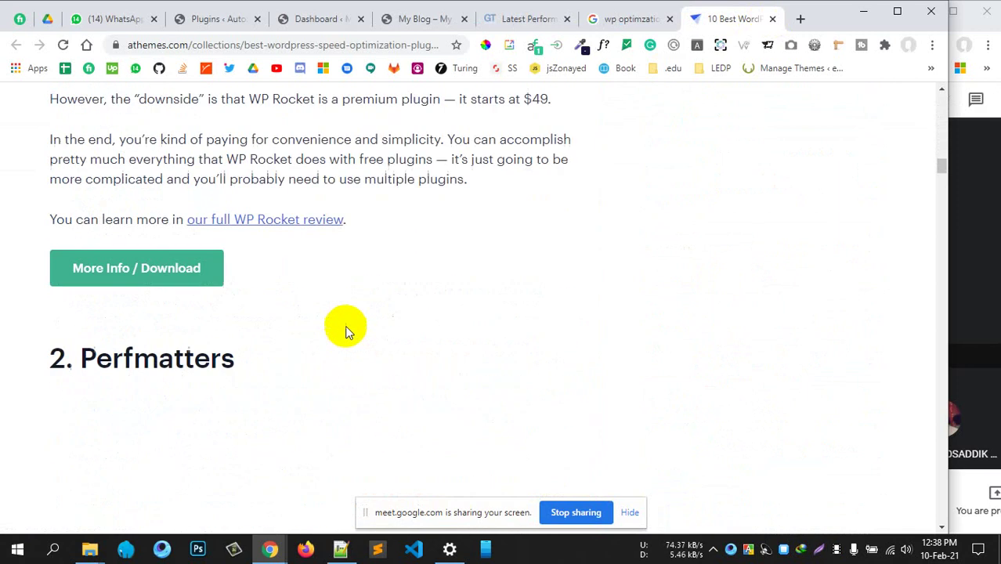
pyautogui.scroll(-5, 349, 328)
pyautogui.scroll(4, 349, 329)
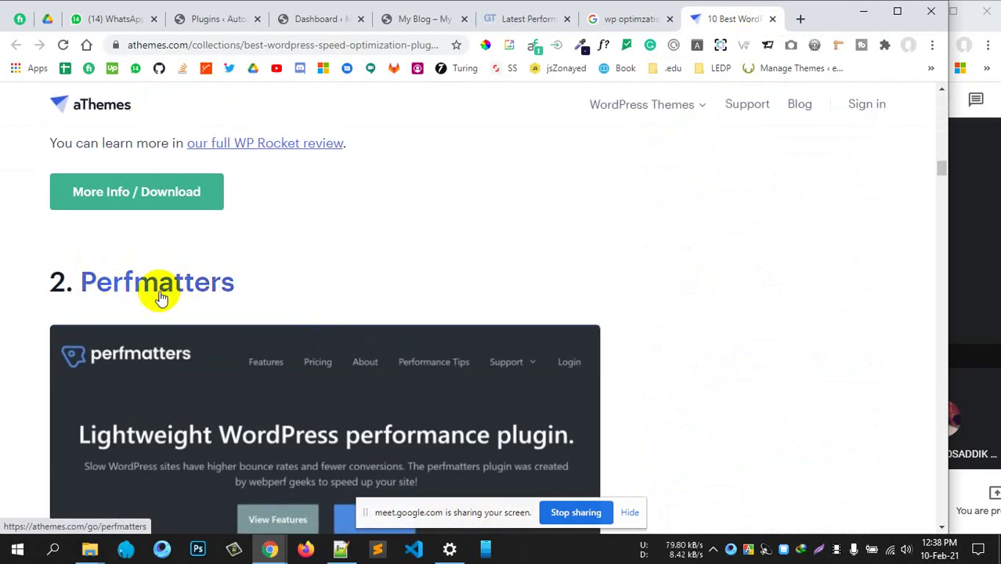
pyautogui.scroll(-2, 427, 284)
pyautogui.scroll(1, 416, 279)
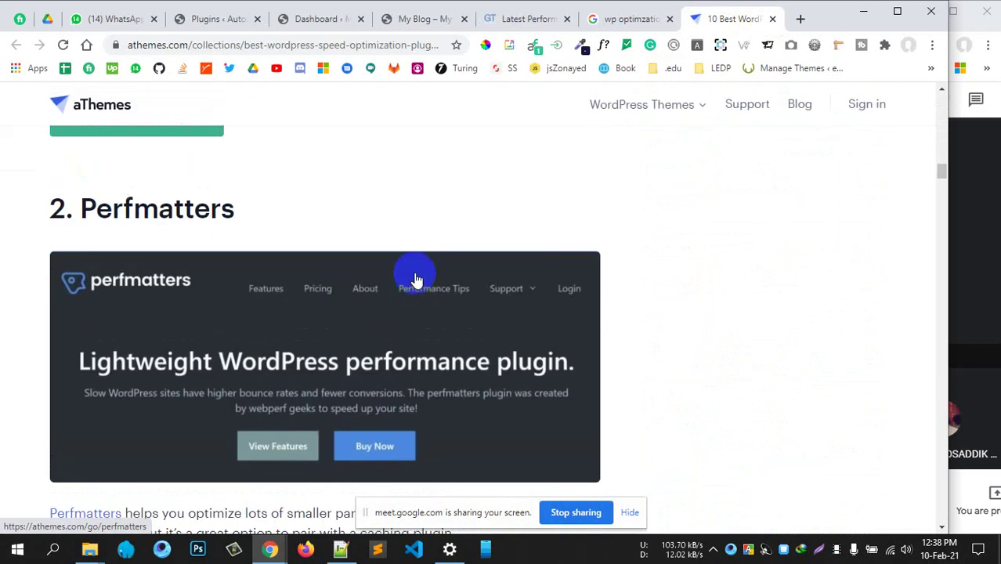
pyautogui.scroll(-5, 415, 274)
pyautogui.scroll(-8, 414, 270)
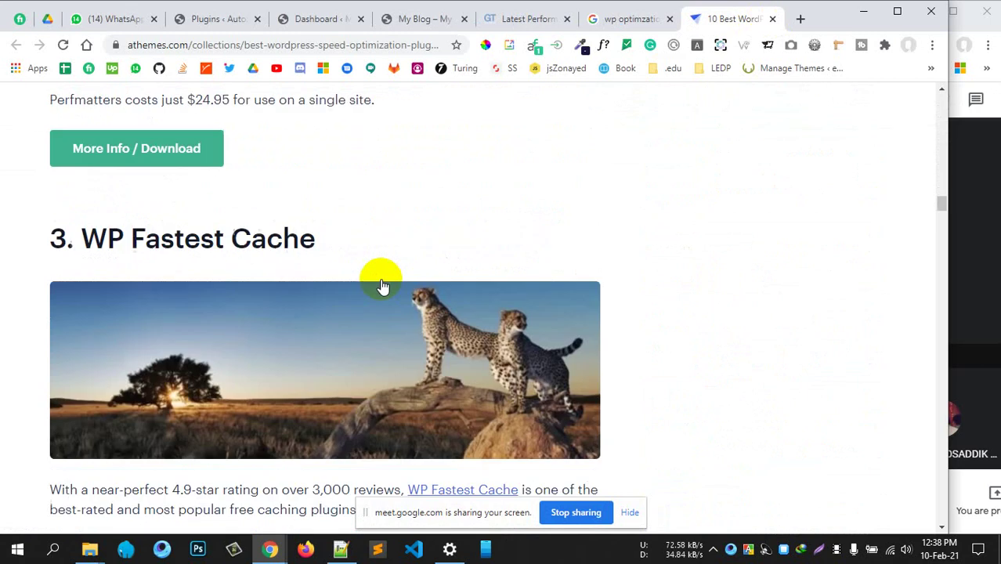
pyautogui.scroll(-2, 381, 287)
pyautogui.scroll(-4, 345, 219)
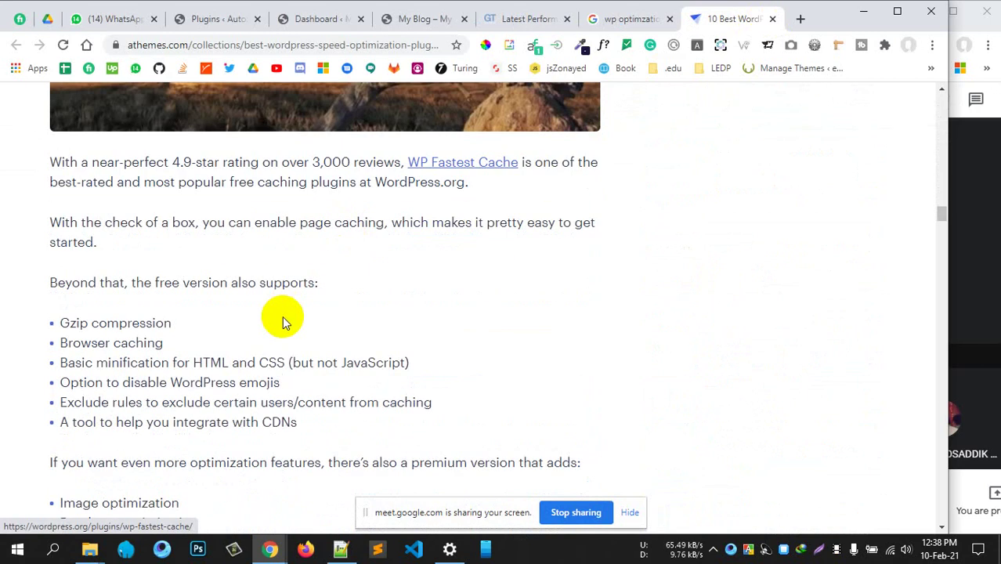
pyautogui.scroll(-5, 284, 321)
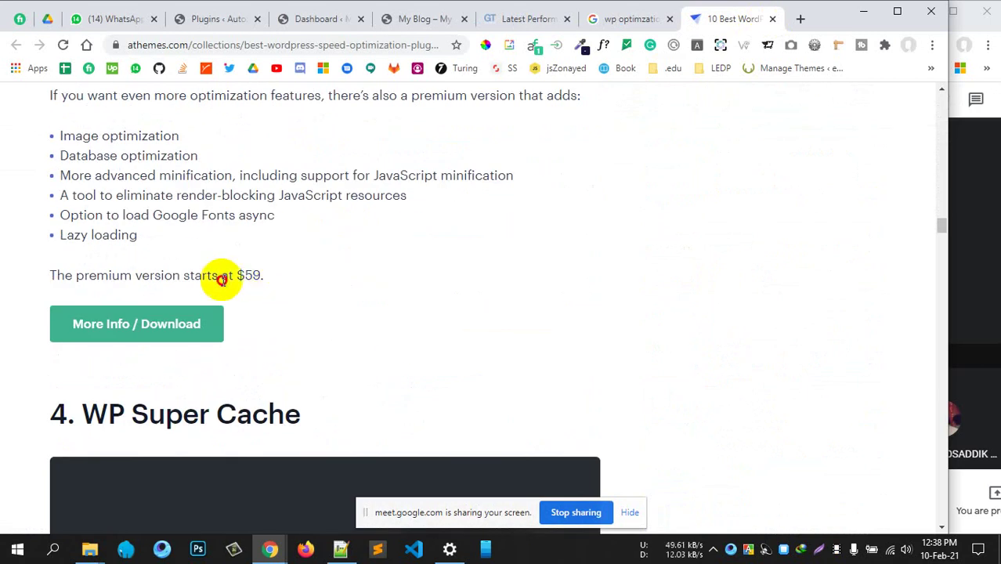
pyautogui.moveTo(212, 275); pyautogui.dragTo(351, 286)
# Read on to Asset CleanUp, then switch to the WordPress admin dashboard
pyautogui.scroll(-4, 237, 274)
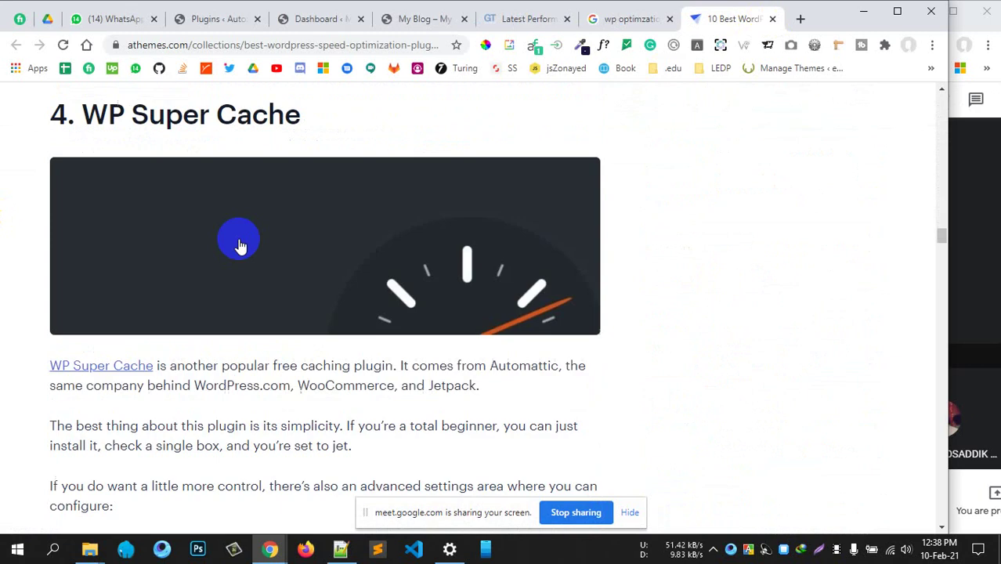
pyautogui.scroll(1, 295, 207)
pyautogui.scroll(-1, 383, 305)
pyautogui.scroll(-5, 383, 305)
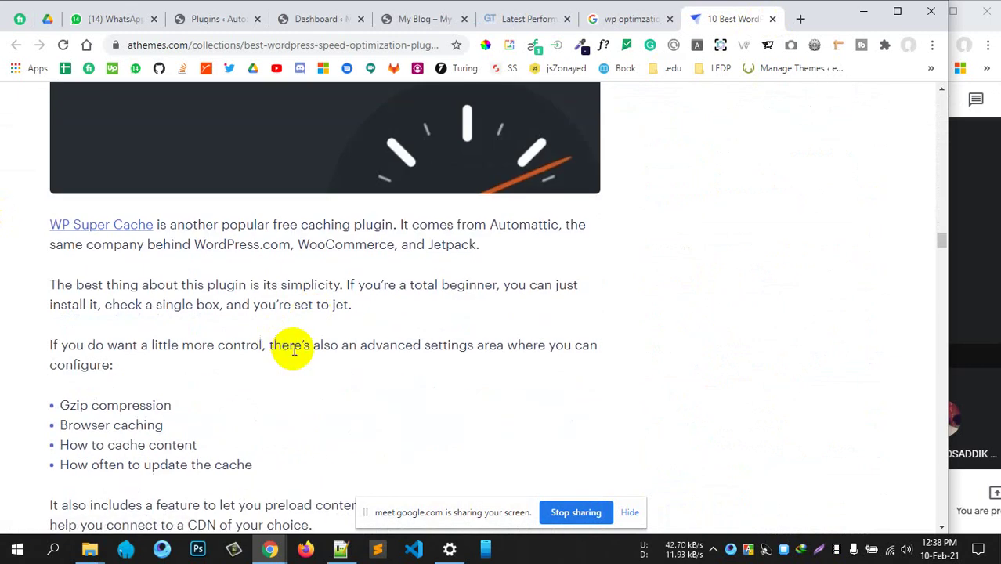
pyautogui.scroll(3, 205, 326)
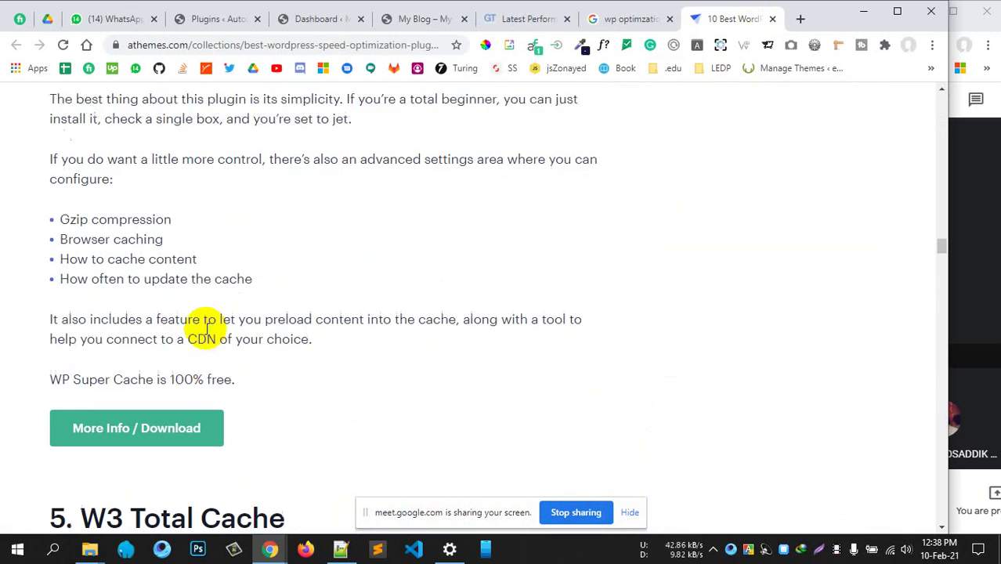
pyautogui.scroll(-5, 280, 357)
pyautogui.scroll(-8, 294, 344)
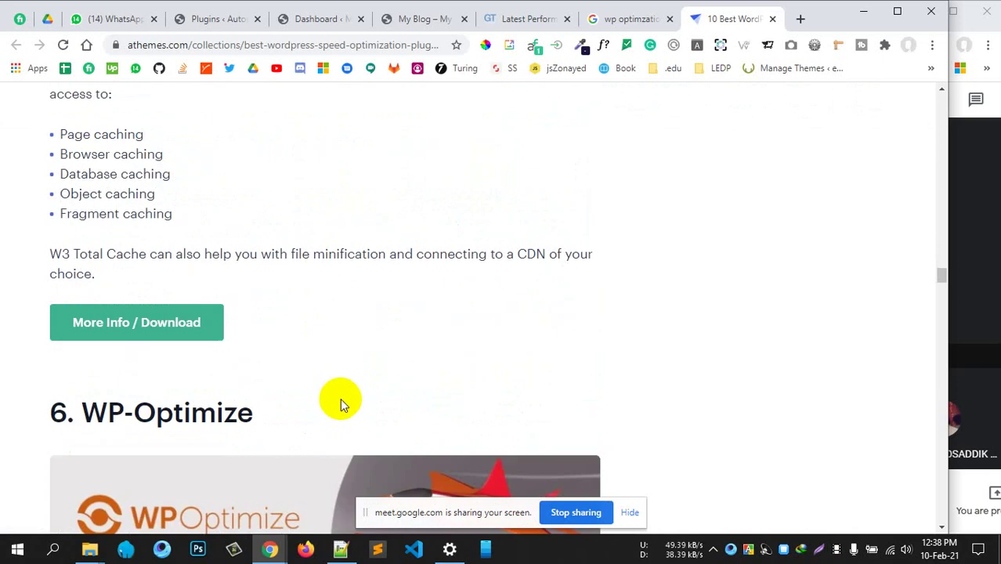
pyautogui.scroll(6, 317, 336)
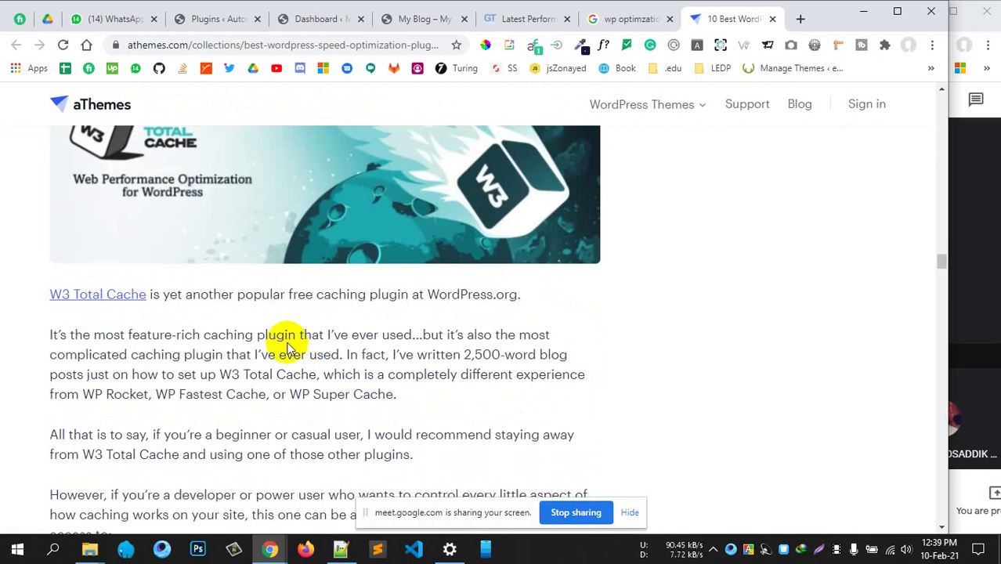
pyautogui.scroll(-8, 398, 342)
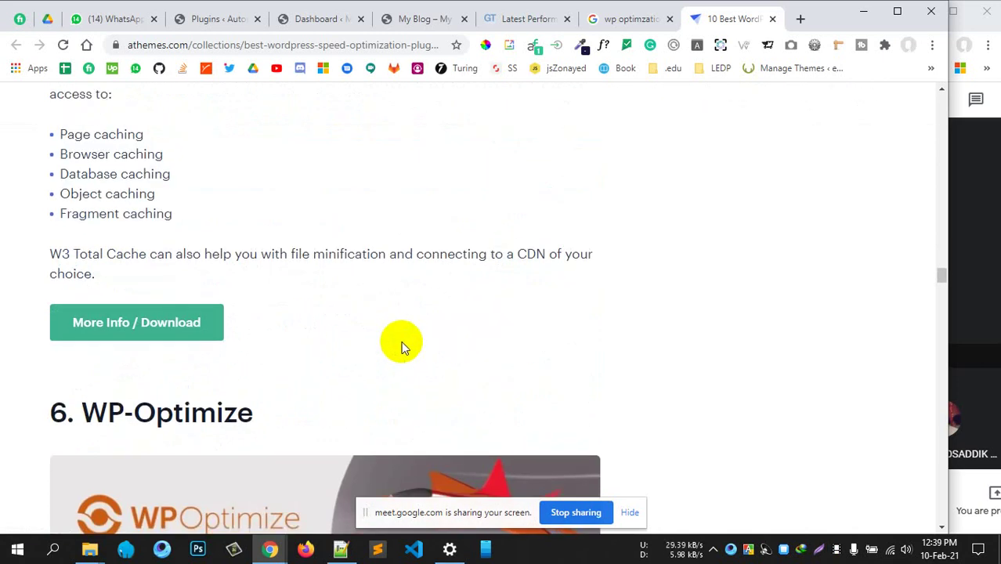
pyautogui.scroll(-11, 384, 310)
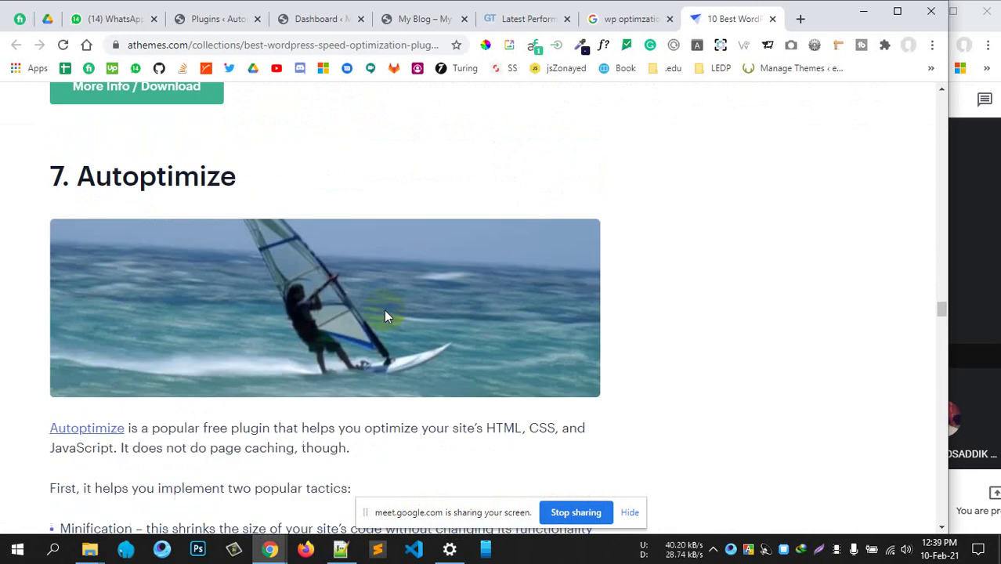
pyautogui.scroll(-12, 384, 307)
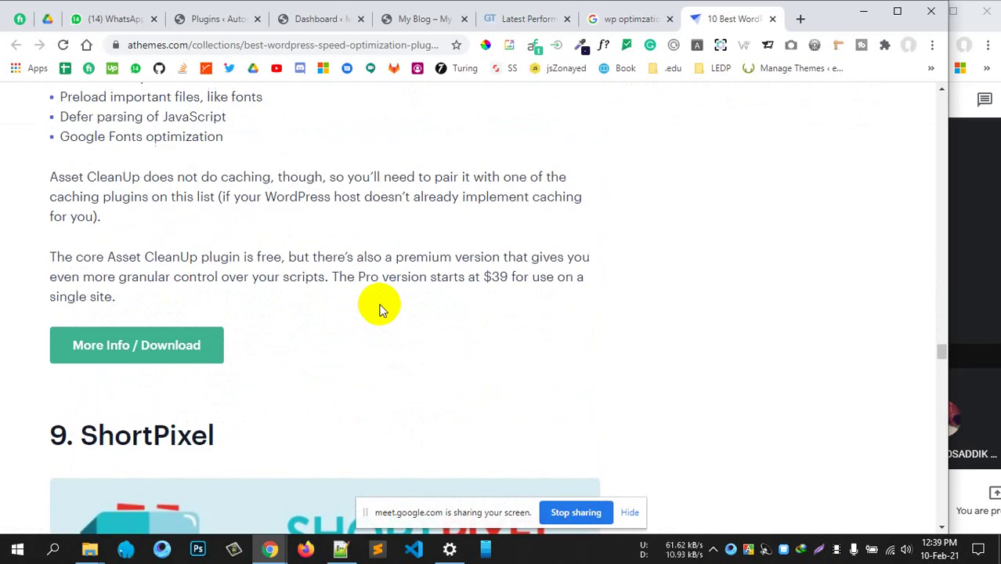
pyautogui.scroll(8, 375, 301)
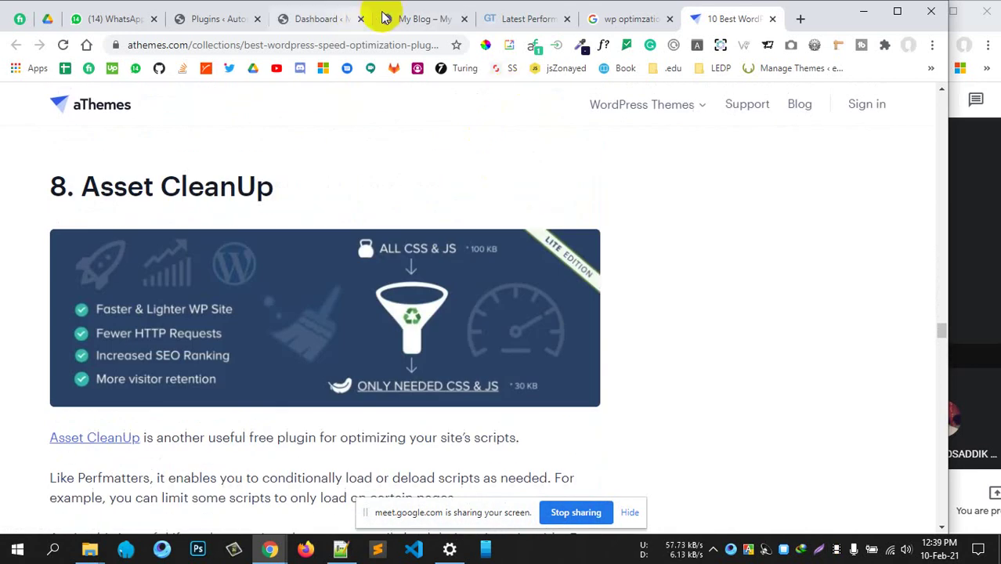
pyautogui.click(335, 24)
# Go to Plugins > Add New and search for the reSmush.it image optimizer
pyautogui.scroll(-5, 291, 409)
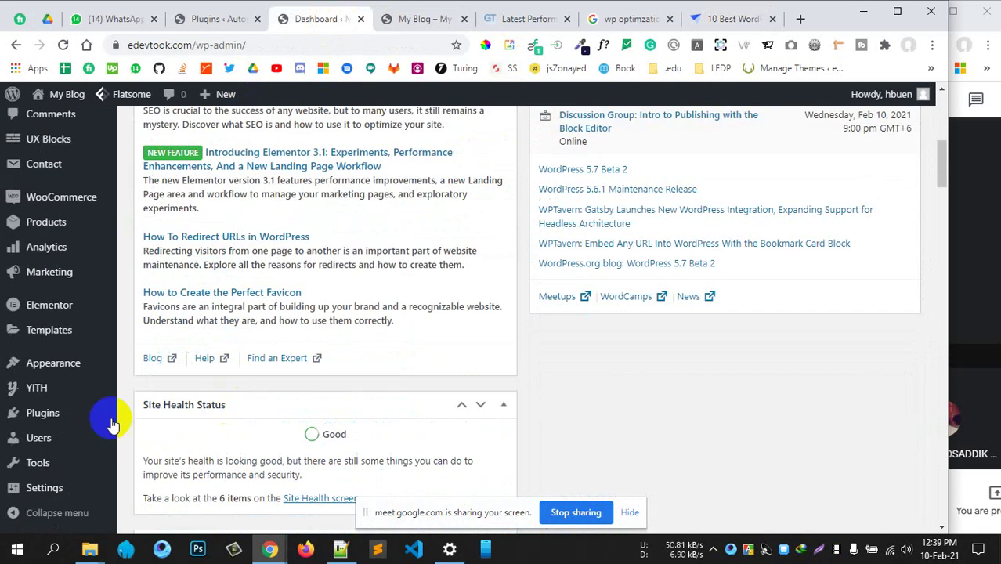
pyautogui.moveTo(65, 425)
pyautogui.click(162, 439)
pyautogui.scroll(5, 471, 462)
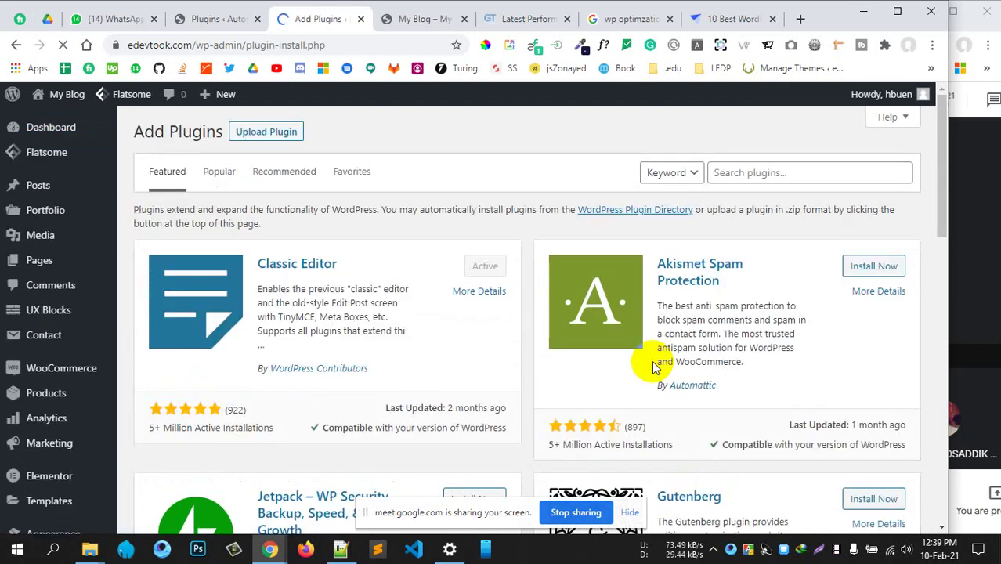
pyautogui.click(778, 175)
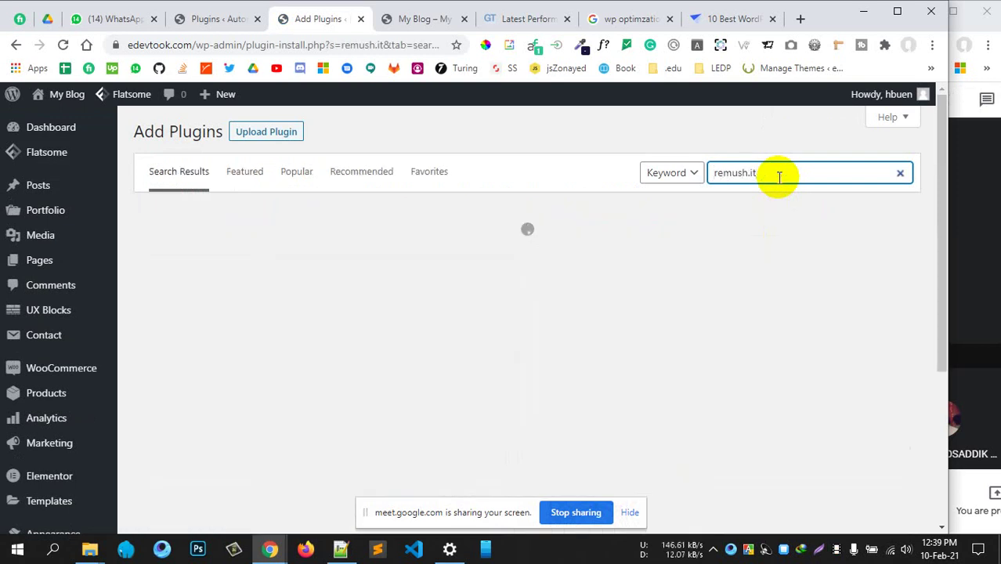
pyautogui.press('Left')
pyautogui.press('Left')
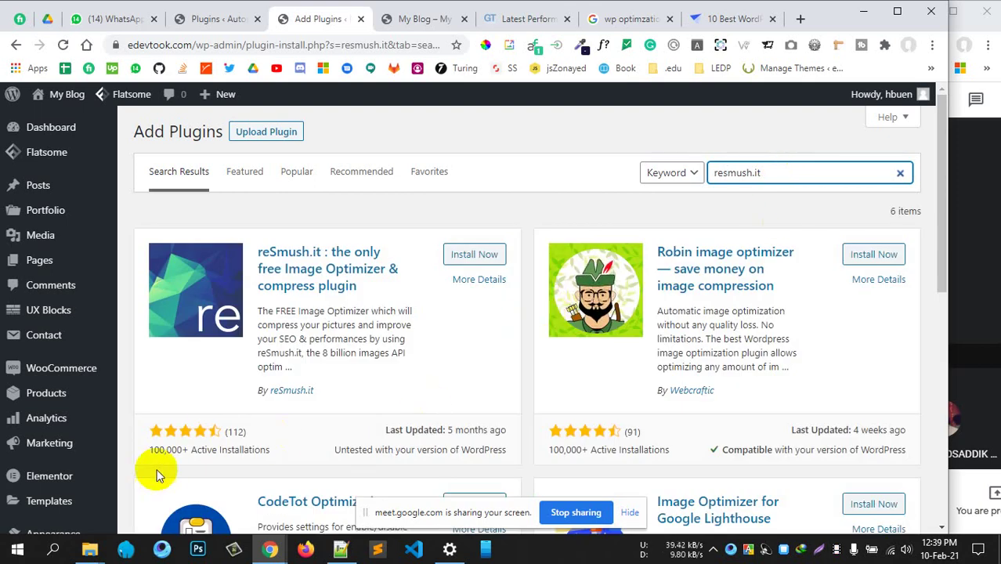
pyautogui.scroll(-3, 313, 392)
pyautogui.scroll(3, 259, 409)
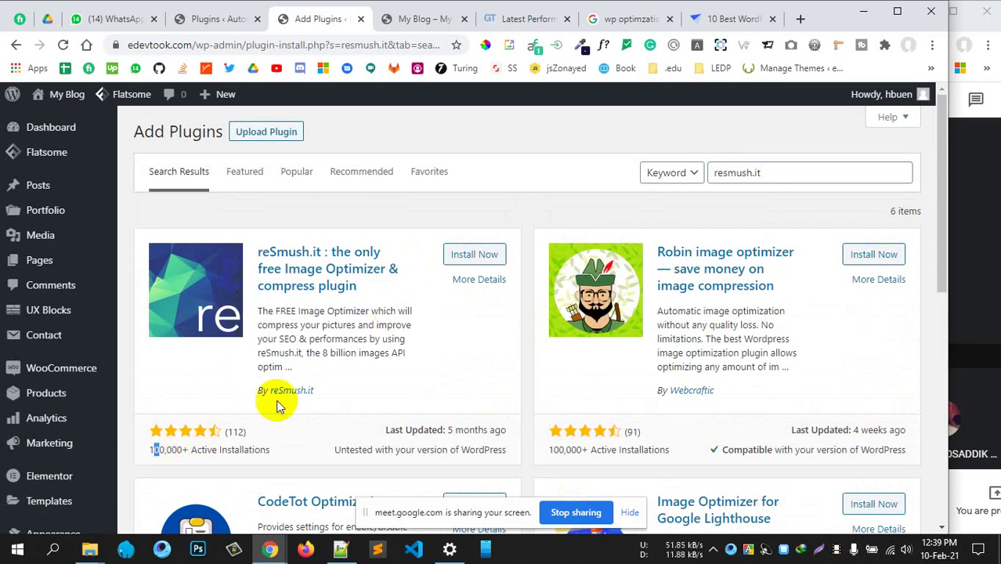
# Install and activate reSmush.it Image Optimizer until 'Plugin activated.' shows
pyautogui.click(472, 255)
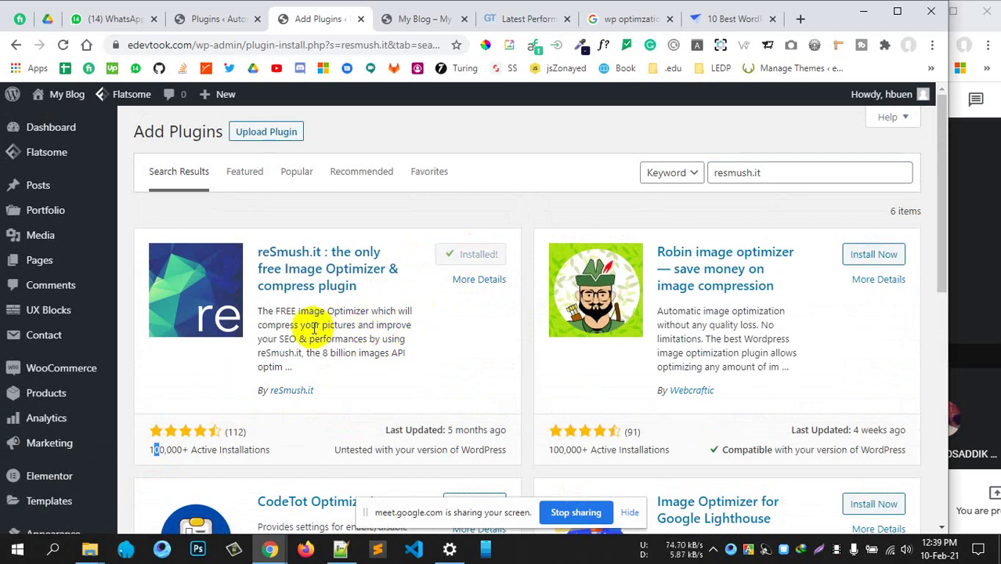
pyautogui.moveTo(273, 311); pyautogui.dragTo(354, 321)
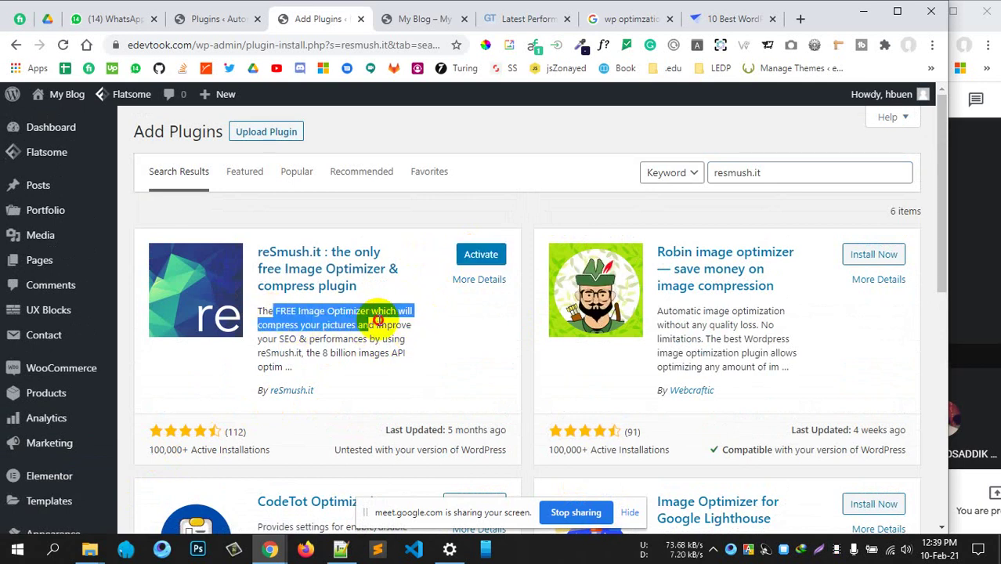
pyautogui.click(384, 320)
pyautogui.click(474, 254)
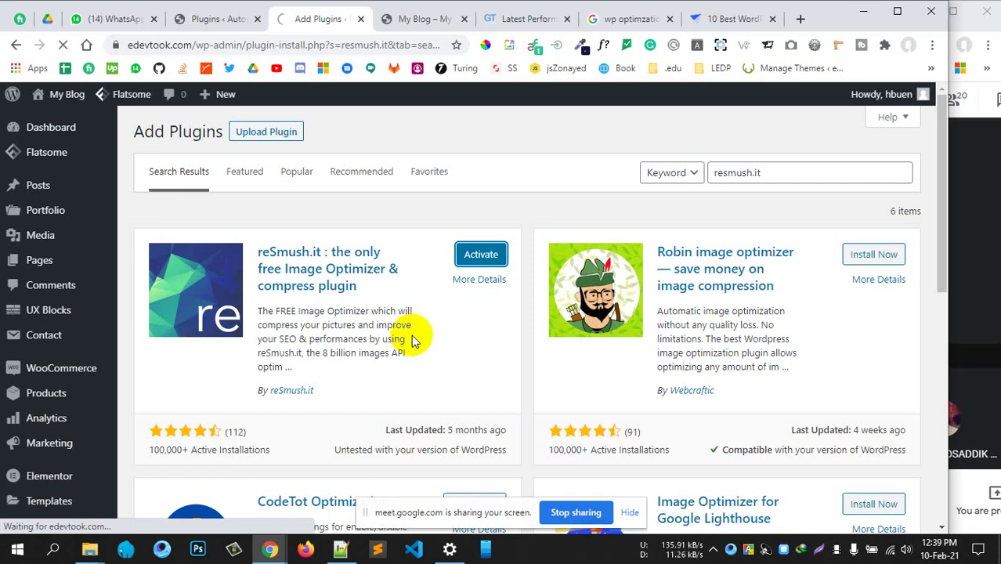
pyautogui.scroll(-4, 411, 334)
pyautogui.scroll(-3, 509, 278)
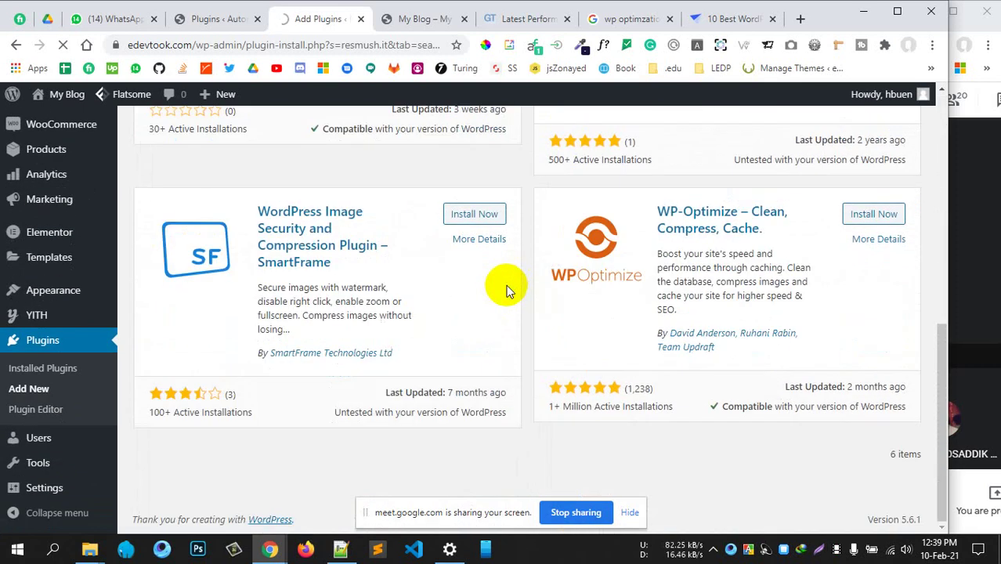
pyautogui.scroll(7, 504, 284)
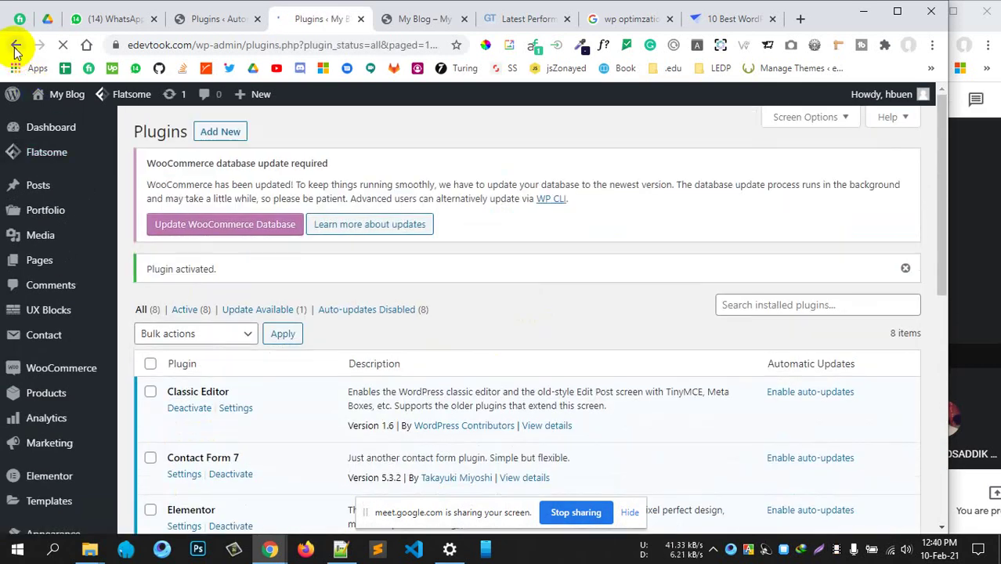
# Search the plugin directory for 'optimzation'
pyautogui.click(14, 49)
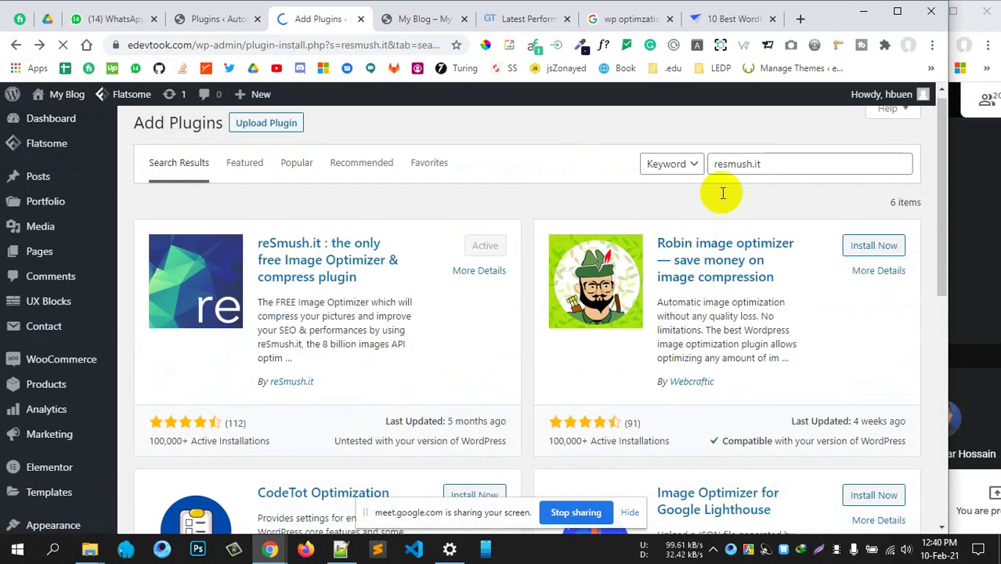
pyautogui.click(720, 163)
pyautogui.hotkey('ctrl', 'a')
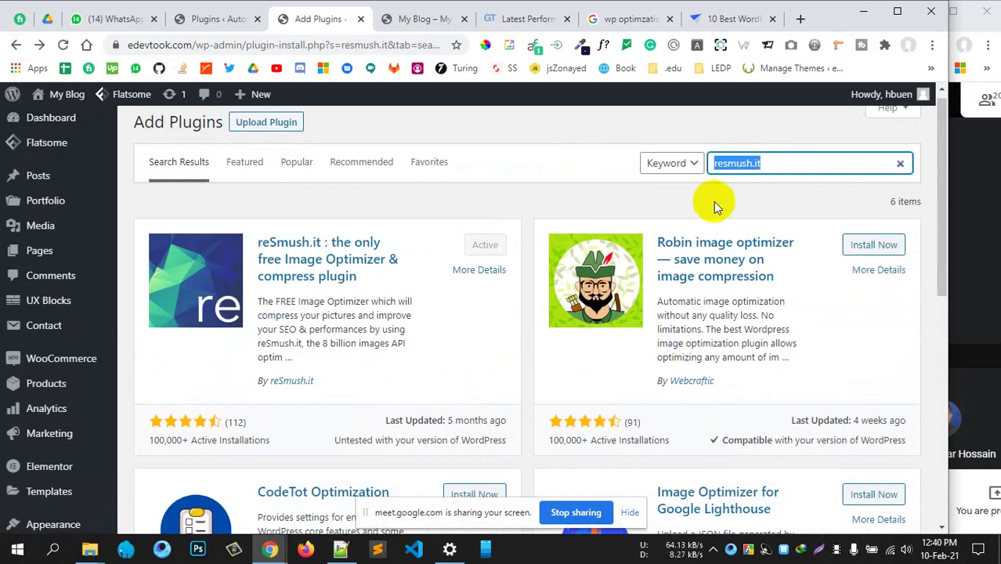
pyautogui.write('opti')
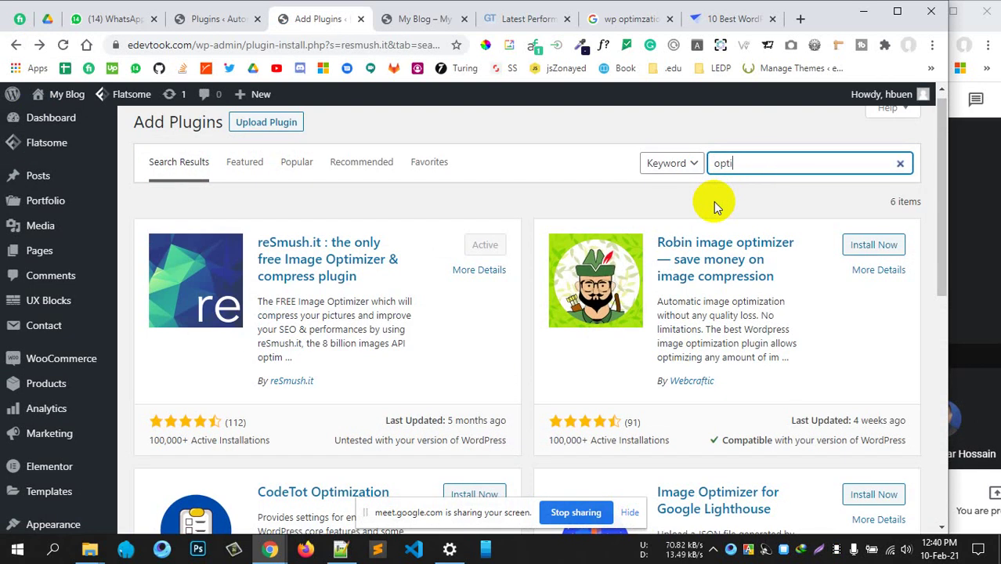
pyautogui.write('mze')
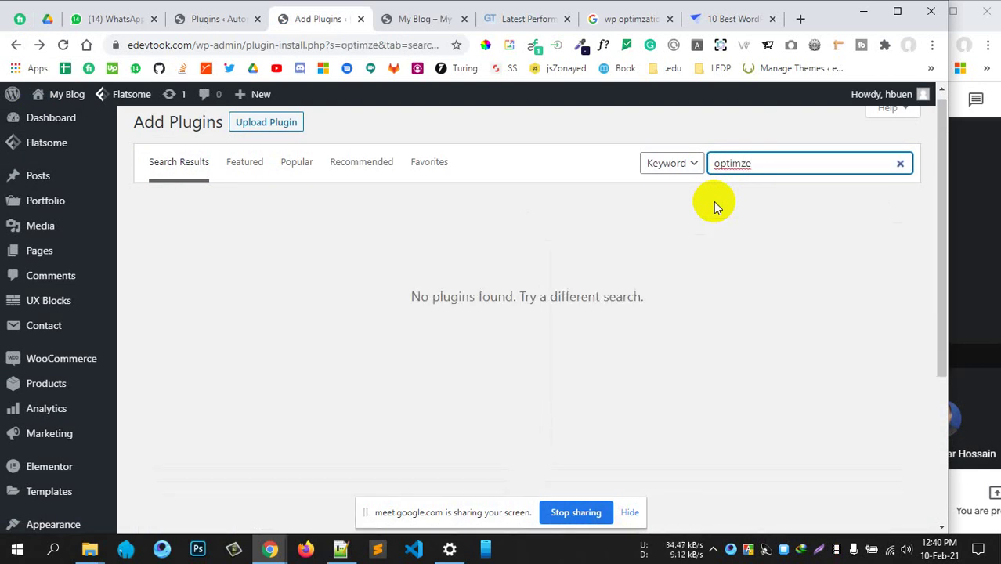
pyautogui.press('BackSpace')
pyautogui.write('r')
pyautogui.press('BackSpace')
pyautogui.write('er')
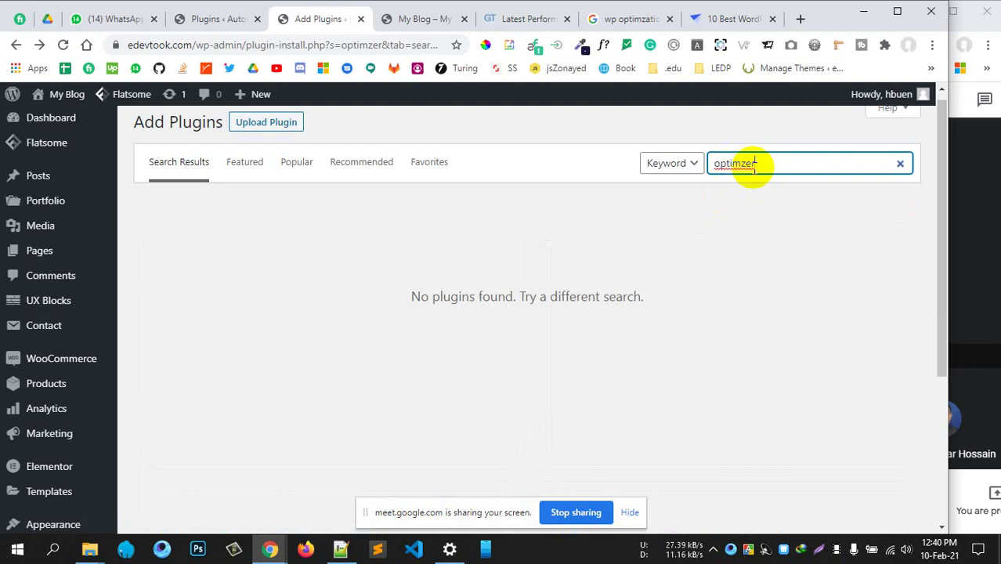
pyautogui.moveTo(773, 165); pyautogui.dragTo(641, 162)
pyautogui.write('optimza')
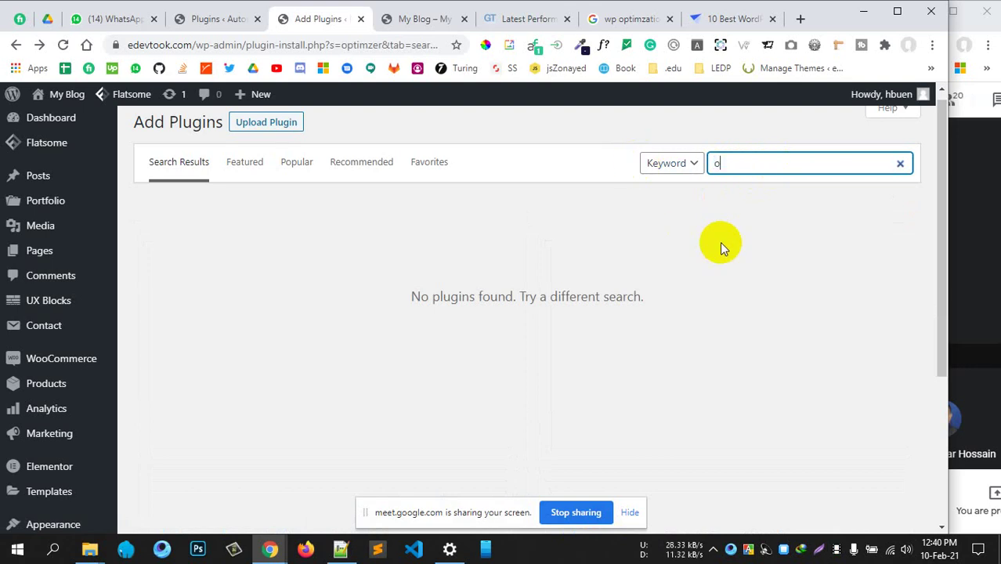
pyautogui.write('tion')
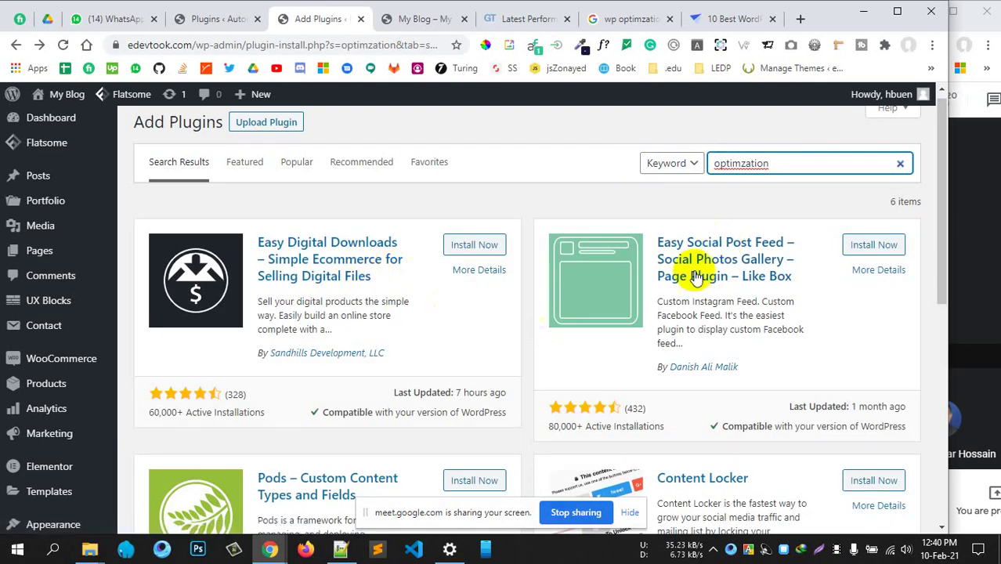
# Skim the 'optimzation' plugin search results
pyautogui.scroll(-2, 455, 354)
pyautogui.scroll(-5, 464, 395)
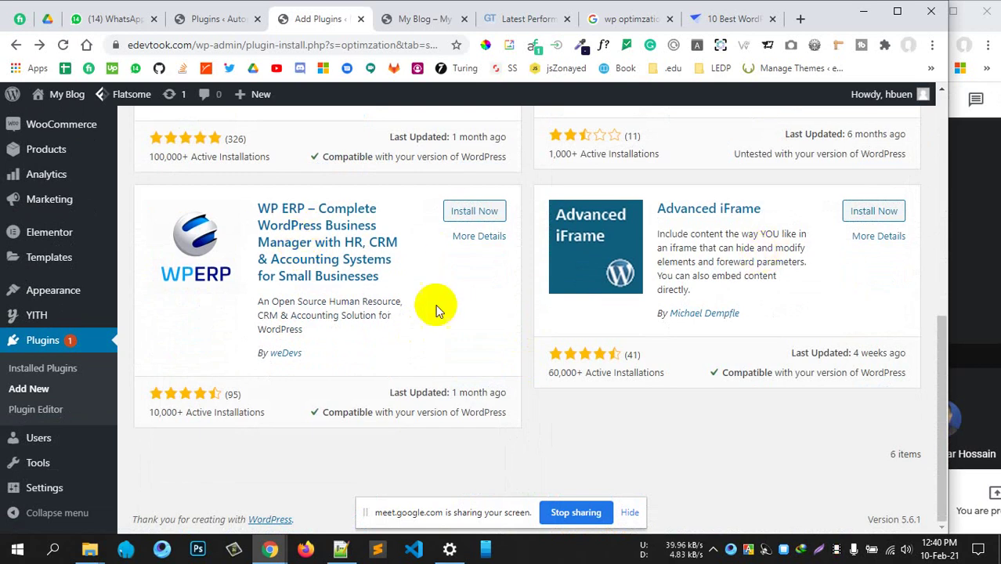
pyautogui.scroll(8, 435, 307)
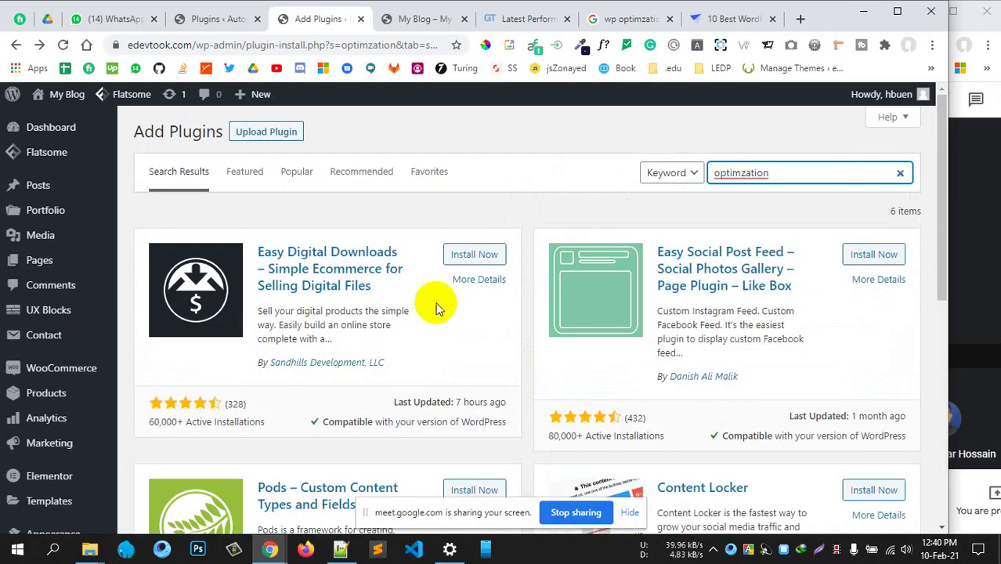
pyautogui.doubleClick(758, 170)
pyautogui.click(552, 142)
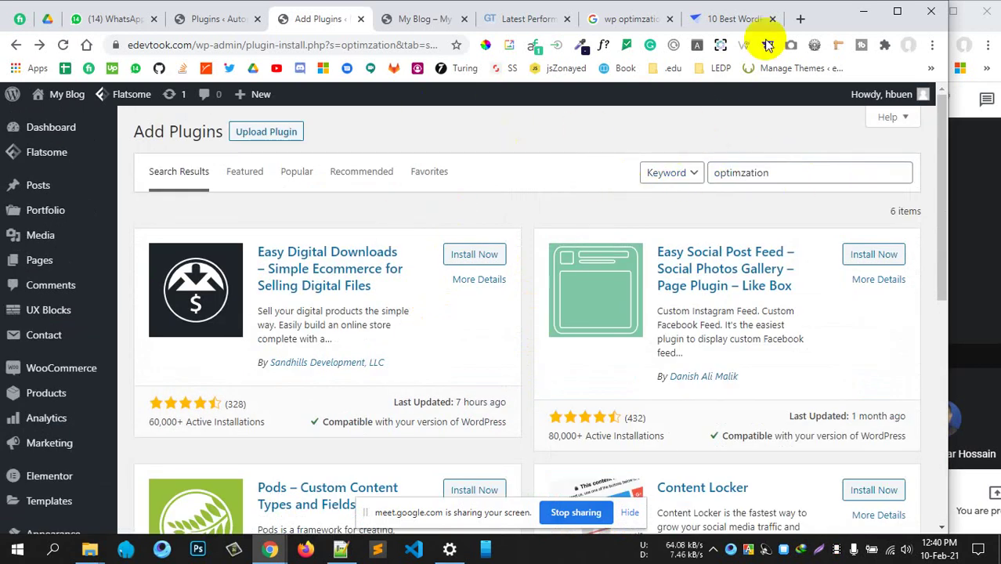
# Browse the Popular plugins tab, then go to the Installed Plugins list
pyautogui.click(296, 173)
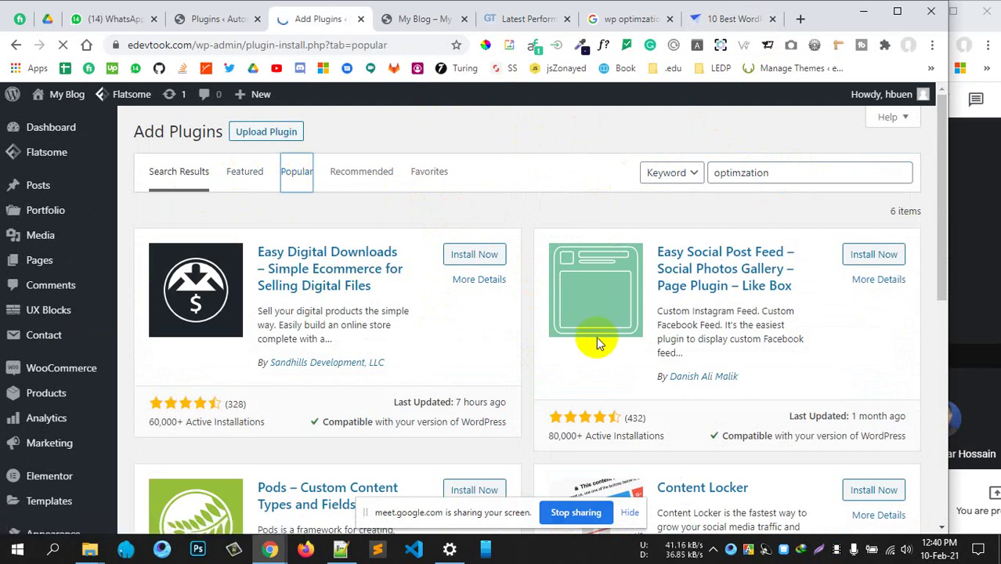
pyautogui.scroll(-5, 594, 335)
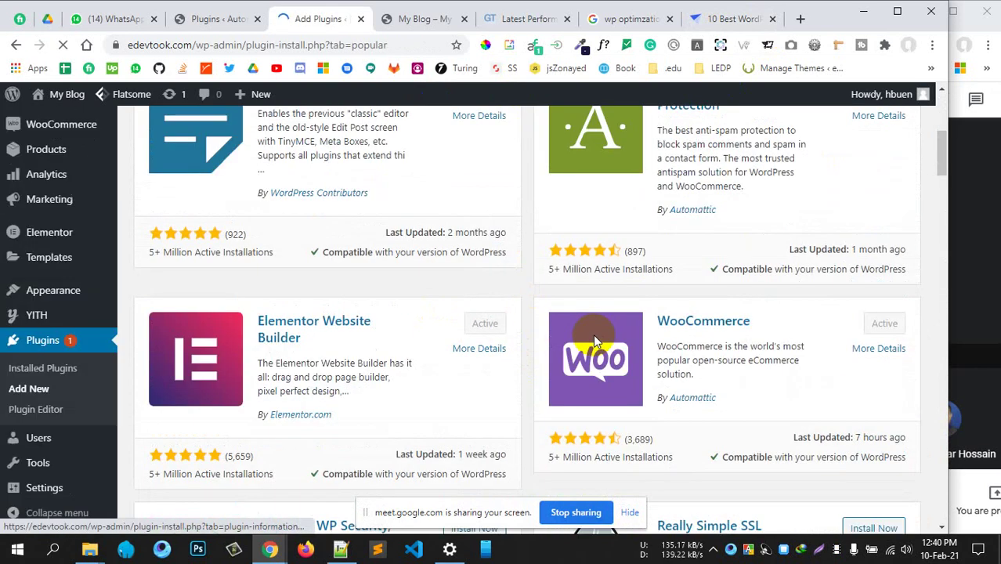
pyautogui.scroll(-5, 593, 337)
pyautogui.scroll(-5, 593, 340)
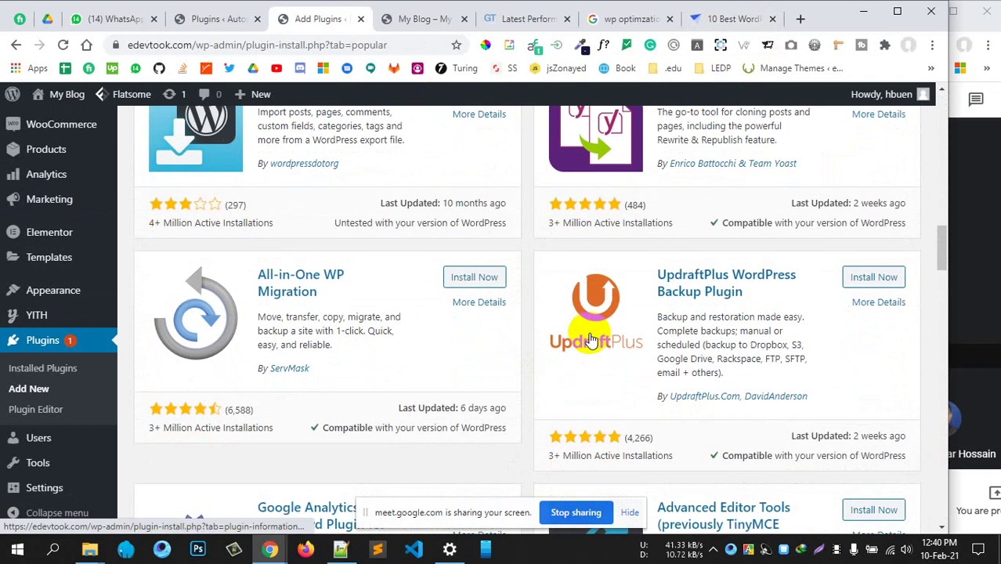
pyautogui.scroll(-5, 589, 336)
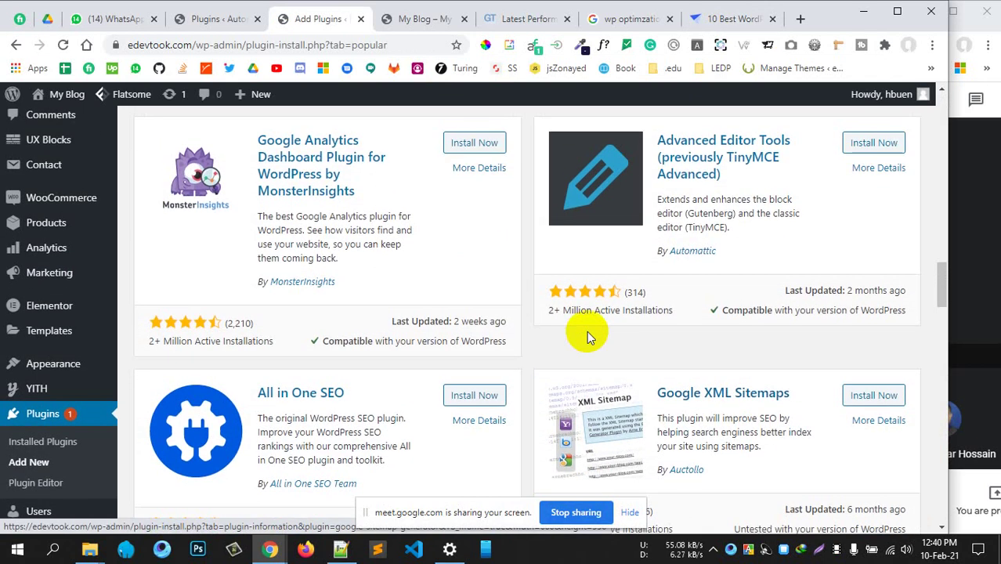
pyautogui.scroll(-5, 587, 333)
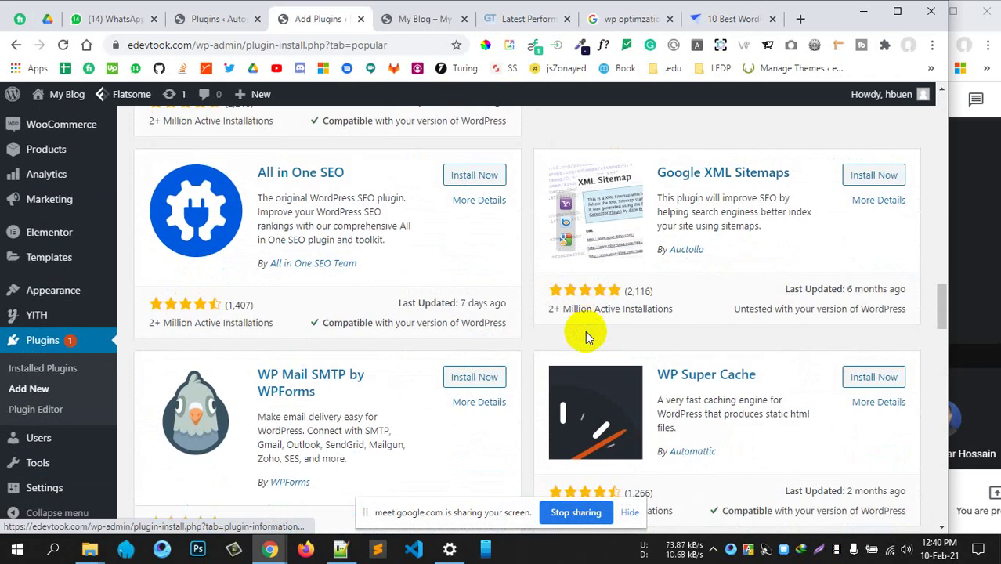
pyautogui.scroll(-4, 586, 336)
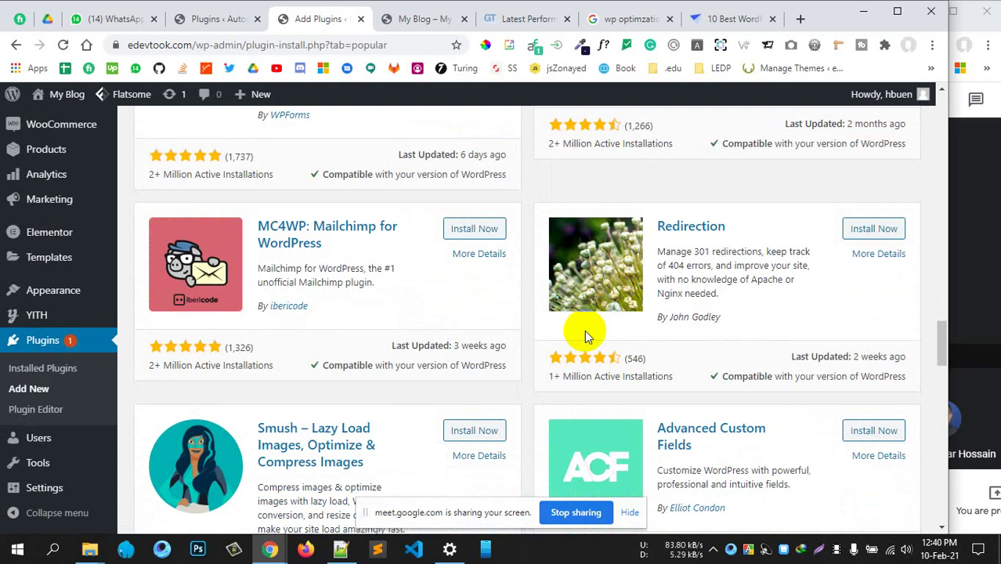
pyautogui.scroll(-2, 584, 330)
pyautogui.scroll(1, 585, 334)
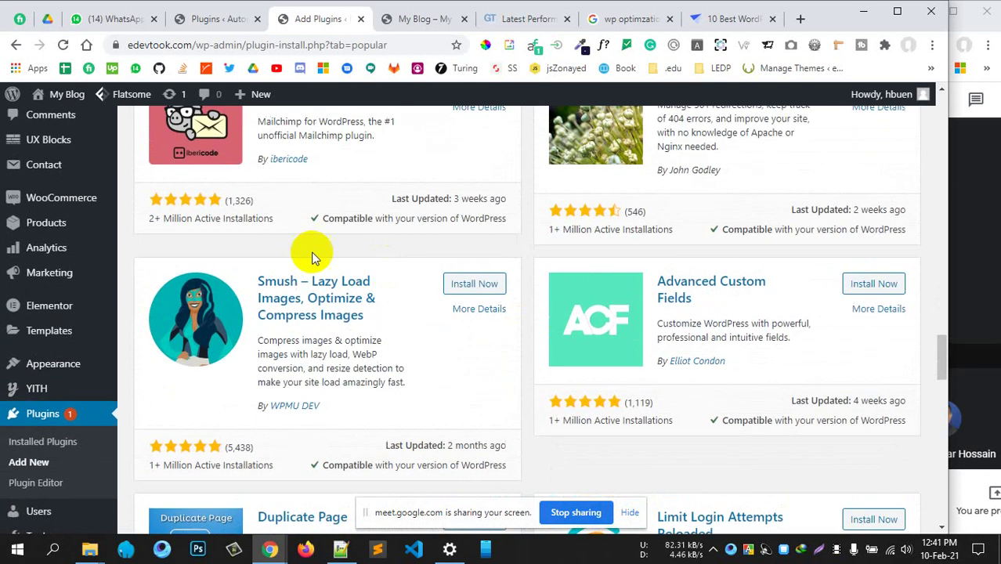
pyautogui.scroll(-1, 423, 313)
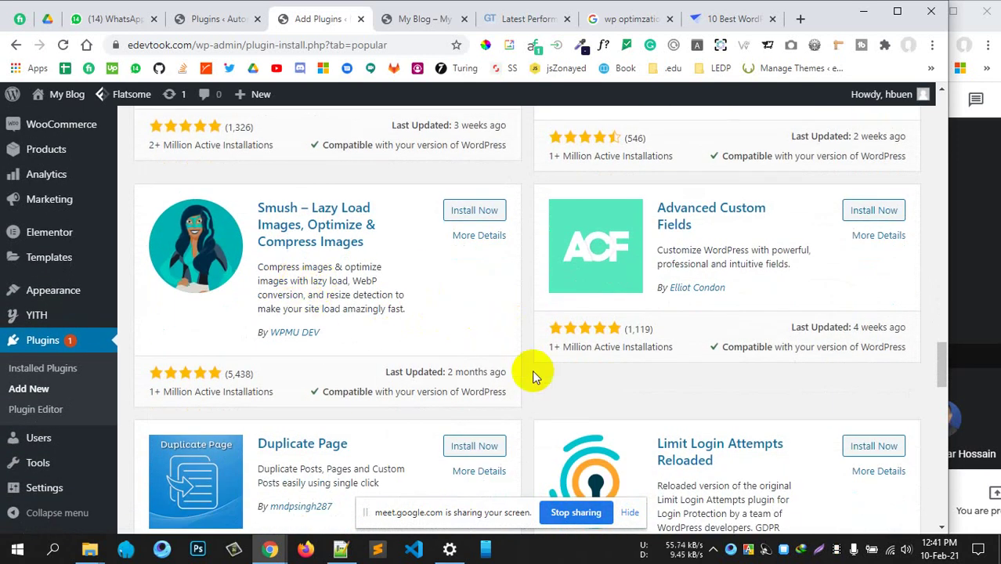
pyautogui.scroll(-4, 532, 374)
pyautogui.scroll(-2, 531, 370)
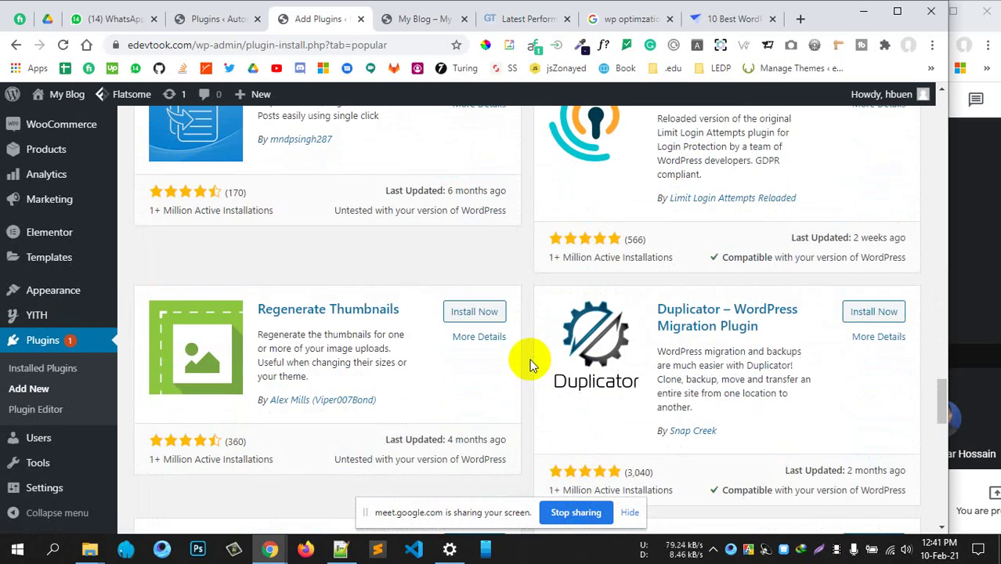
pyautogui.scroll(-3, 531, 365)
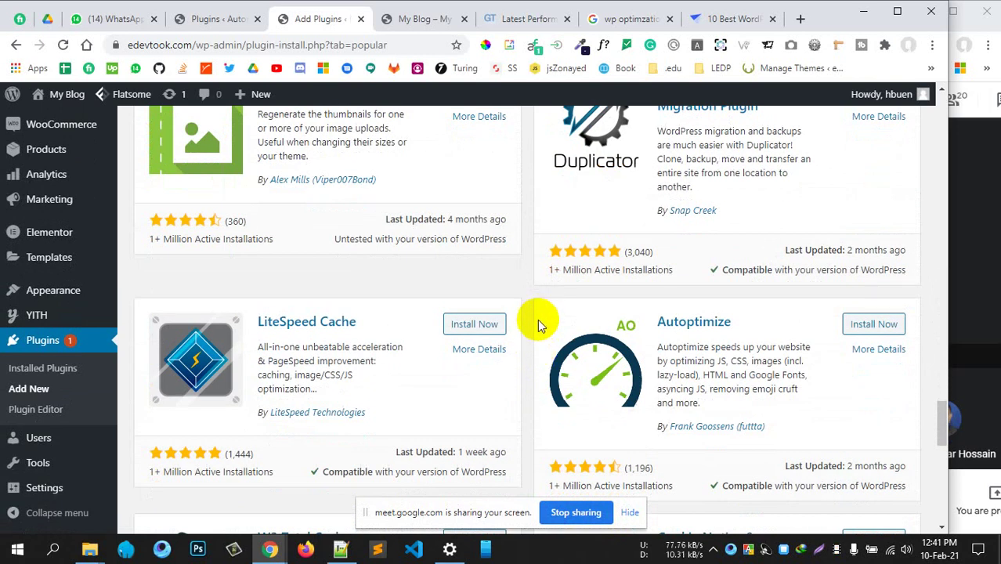
pyautogui.scroll(-4, 537, 323)
pyautogui.scroll(5, 649, 280)
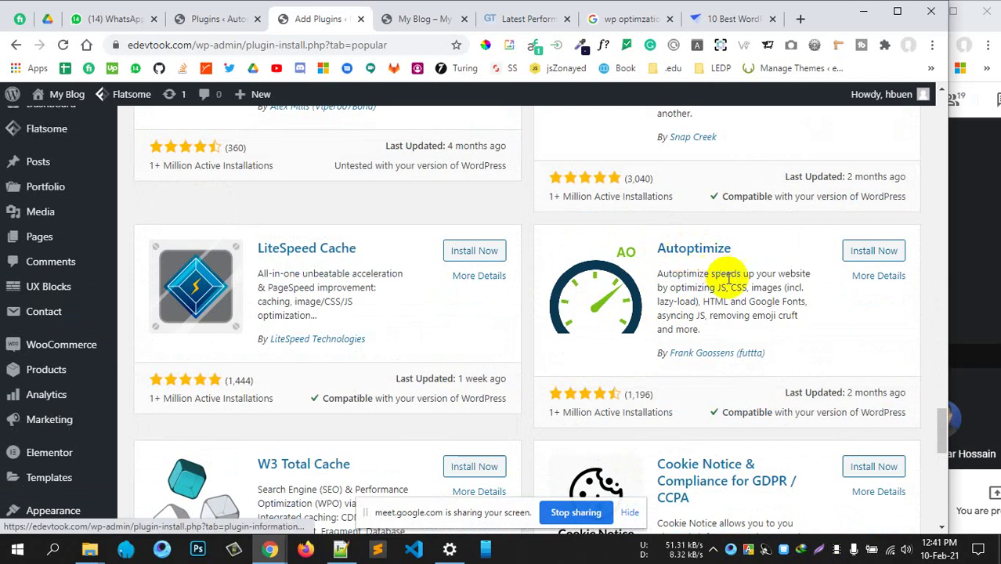
pyautogui.scroll(-4, 603, 342)
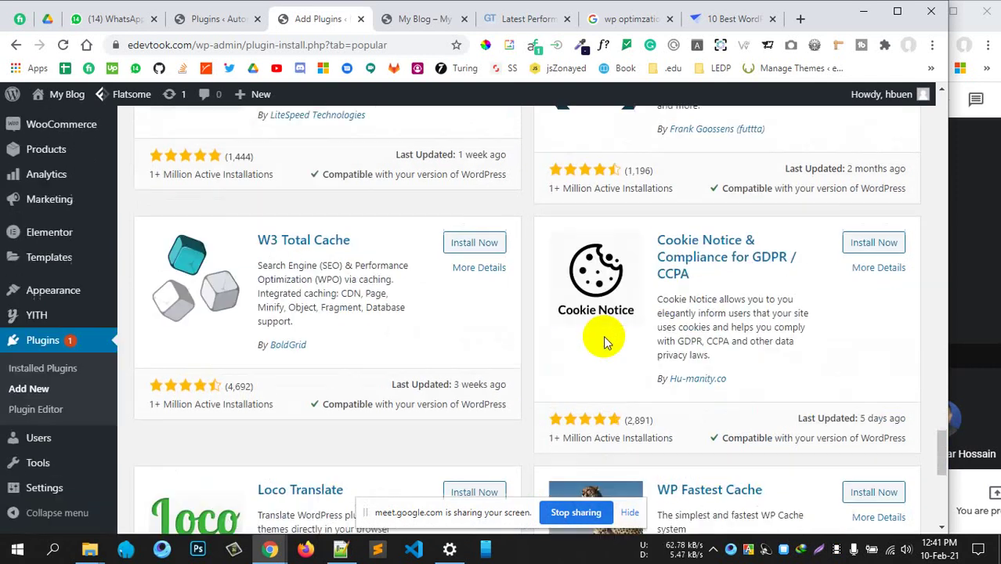
pyautogui.scroll(-5, 611, 374)
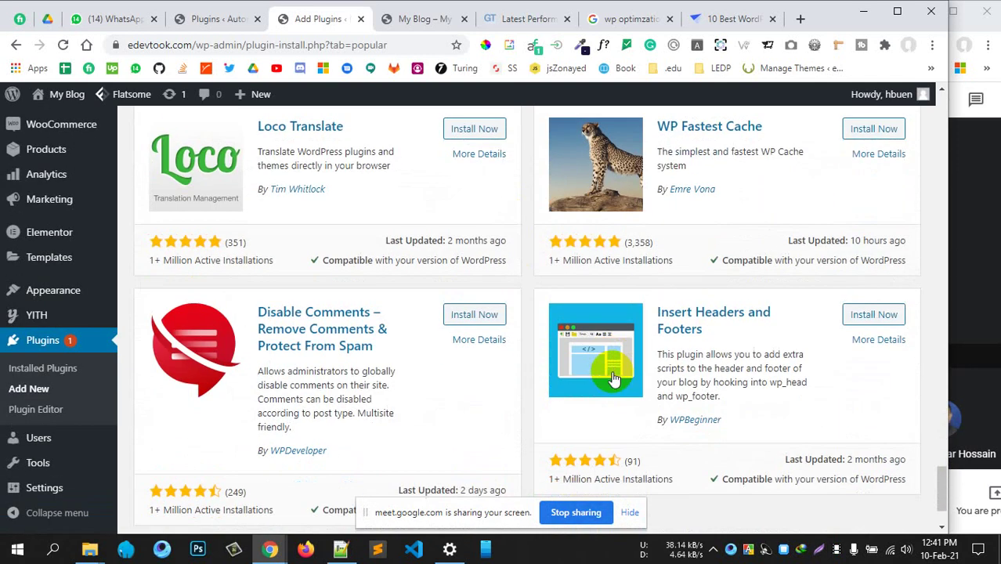
pyautogui.scroll(10, 313, 353)
pyautogui.scroll(10, 98, 376)
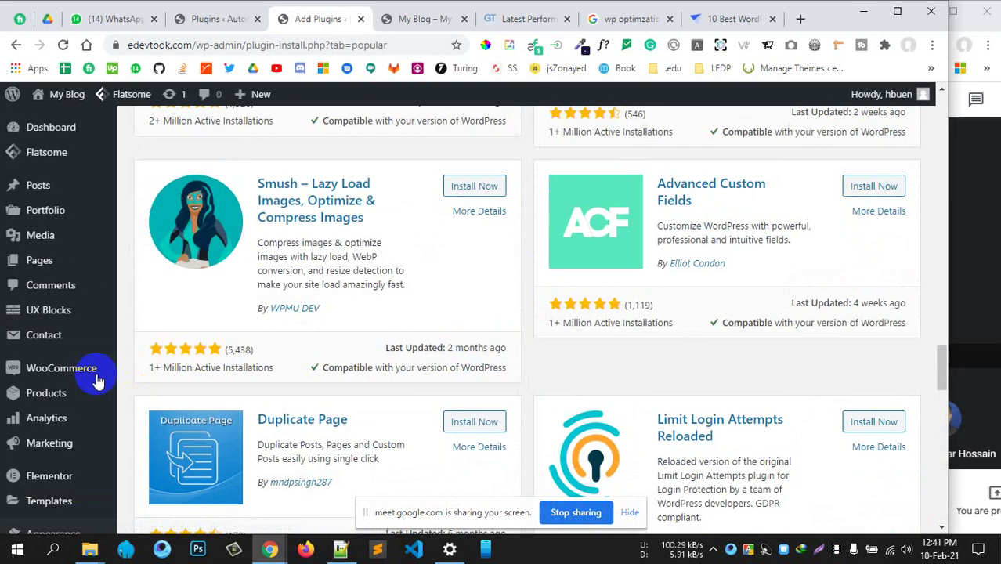
pyautogui.scroll(-4, 98, 380)
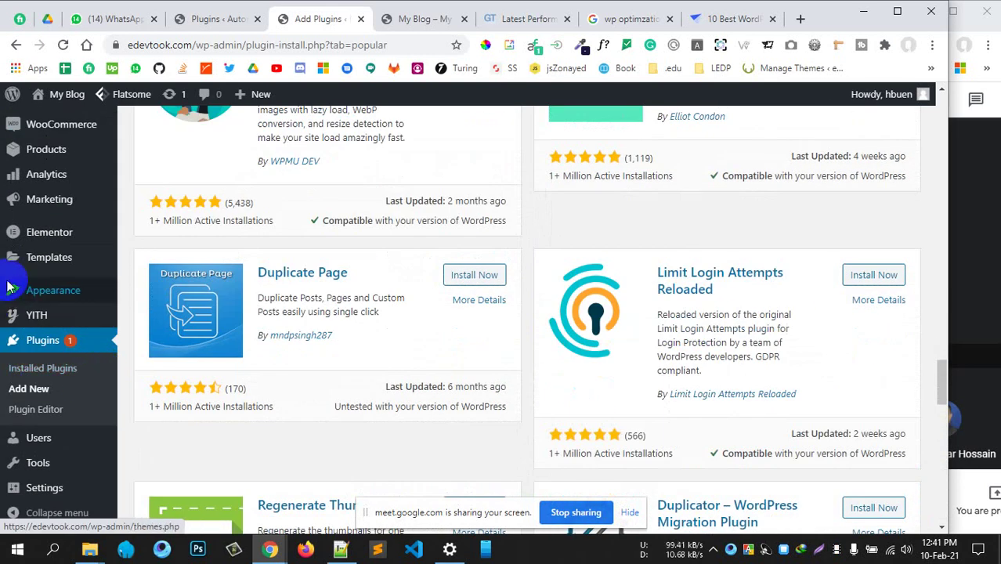
pyautogui.scroll(2, 59, 313)
pyautogui.scroll(1, 68, 235)
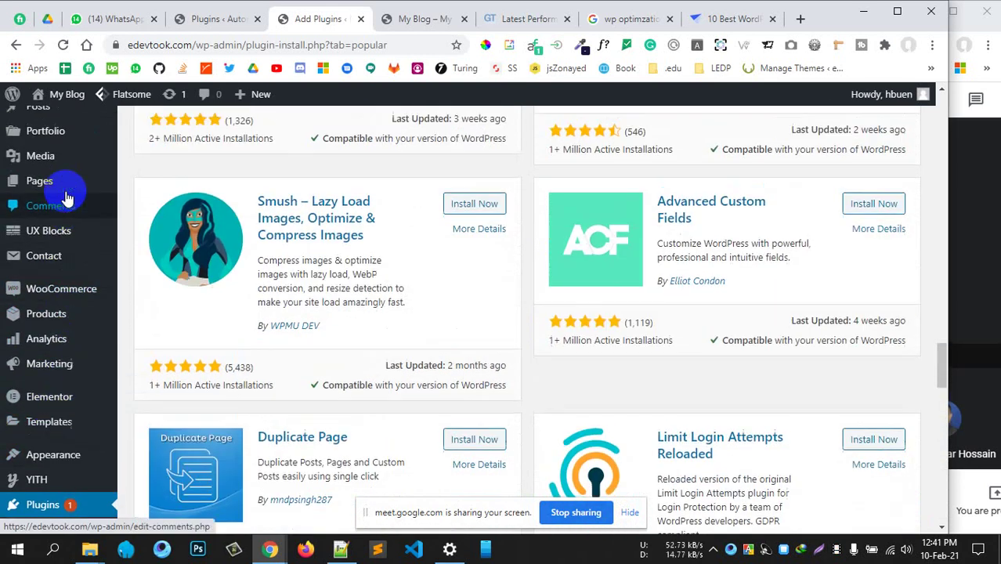
pyautogui.scroll(-2, 65, 415)
pyautogui.click(45, 437)
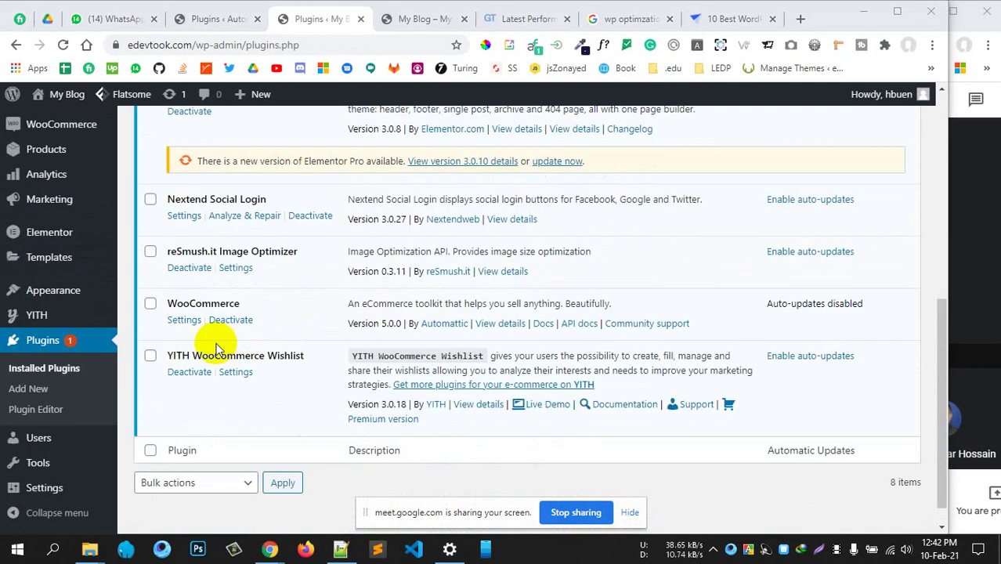
# Open reSmush.it settings, noting 110 unoptimized pictures and image quality 92
pyautogui.click(234, 268)
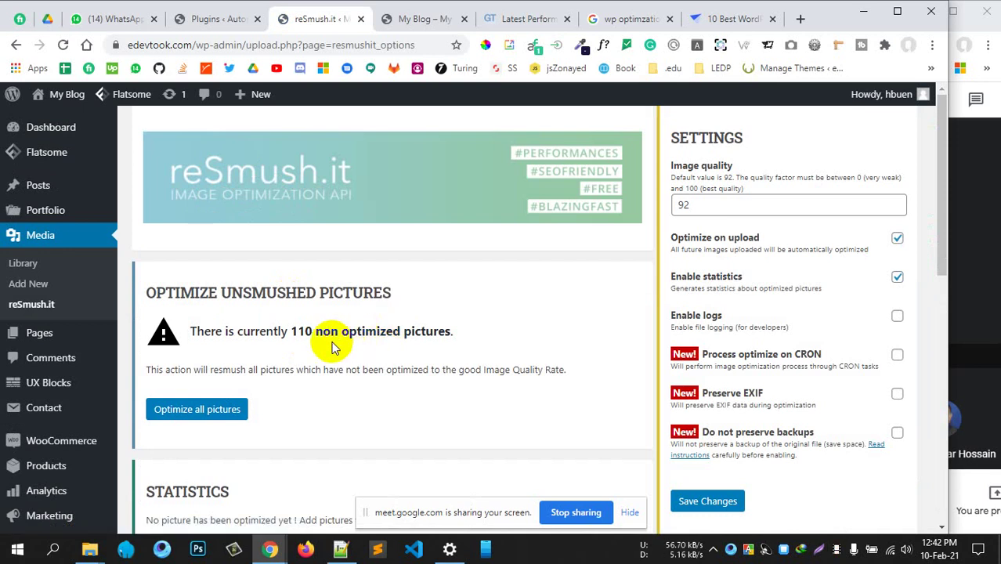
pyautogui.moveTo(242, 330); pyautogui.dragTo(462, 342)
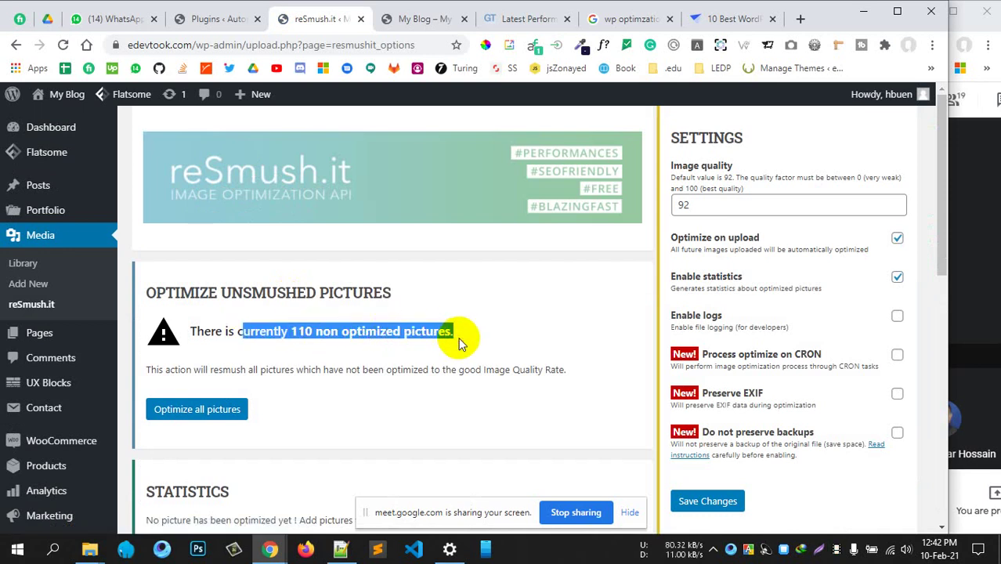
pyautogui.click(448, 351)
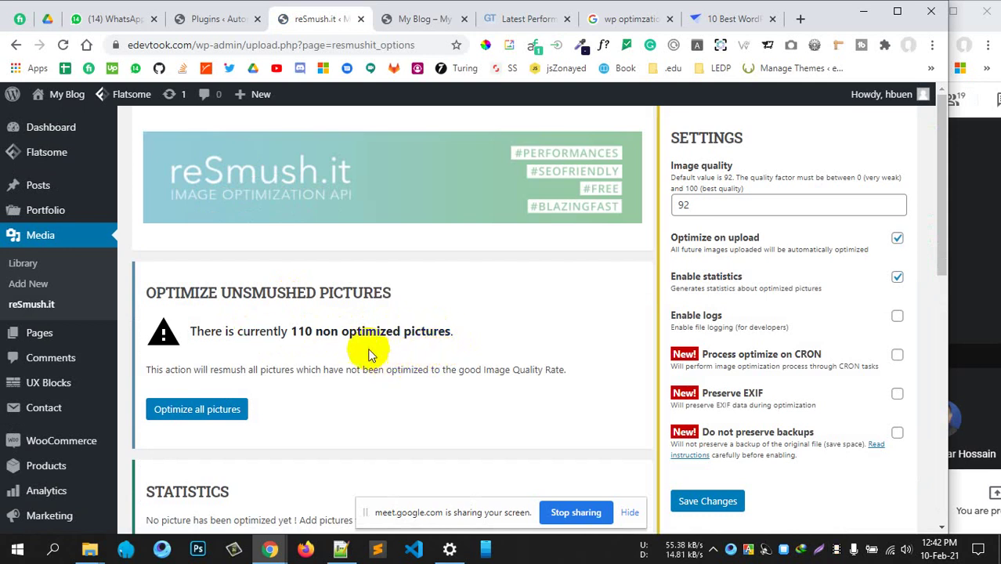
pyautogui.moveTo(377, 332); pyautogui.dragTo(441, 333)
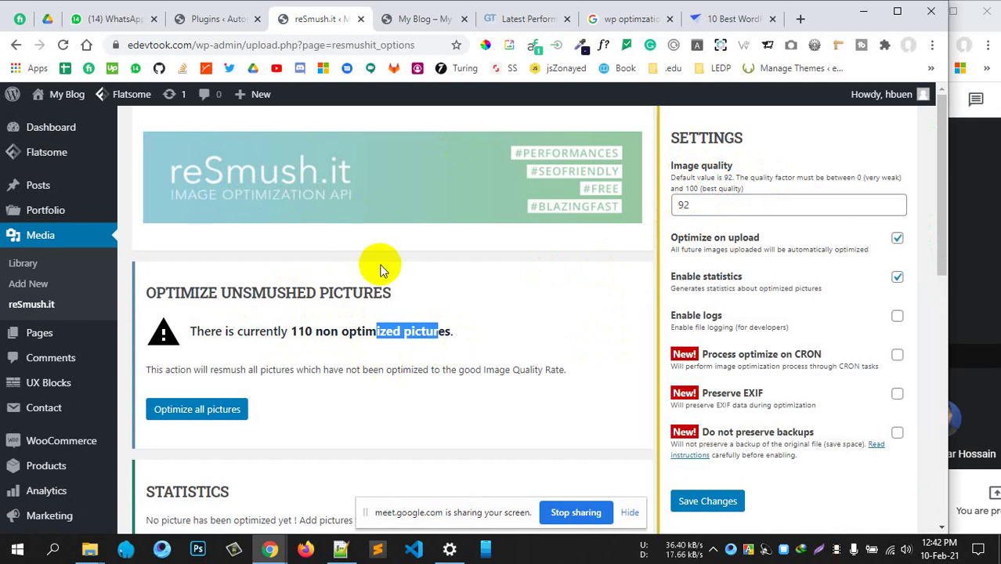
pyautogui.moveTo(707, 206); pyautogui.dragTo(682, 205)
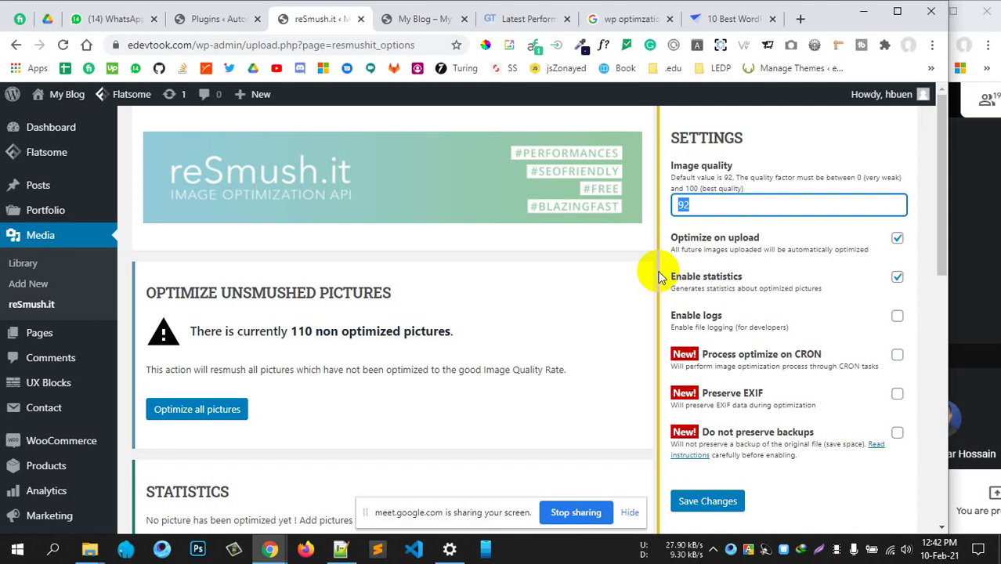
pyautogui.click(425, 22)
# Look over the storefront home page, then return to the reSmush.it settings
pyautogui.scroll(-4, 470, 345)
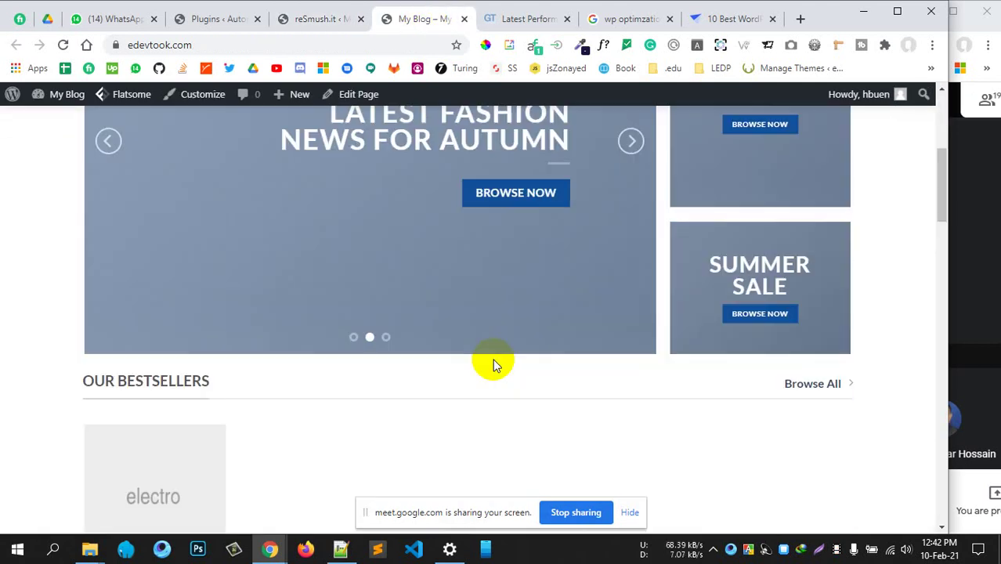
pyautogui.scroll(-1, 492, 358)
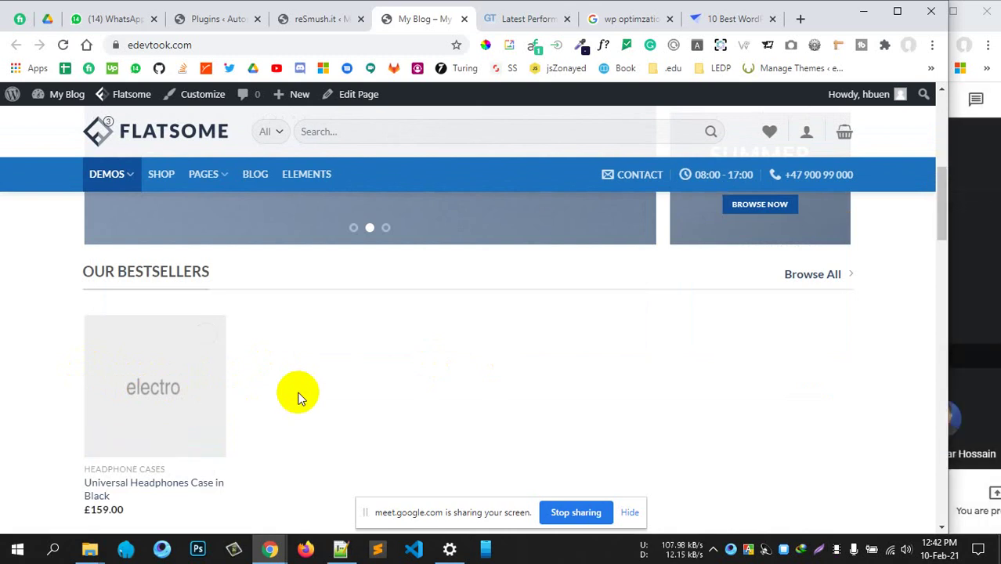
pyautogui.scroll(3, 736, 414)
pyautogui.click(983, 282)
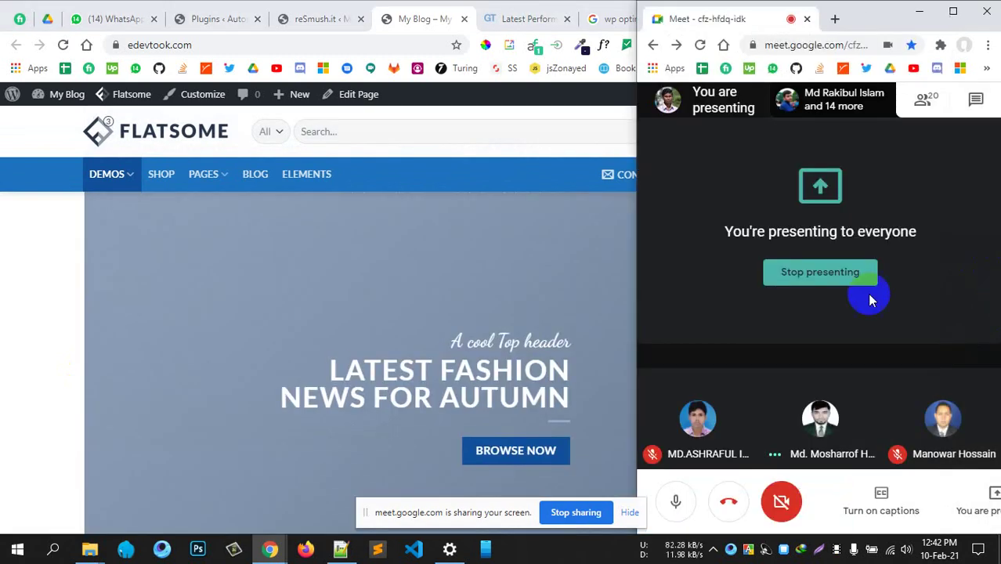
pyautogui.click(64, 317)
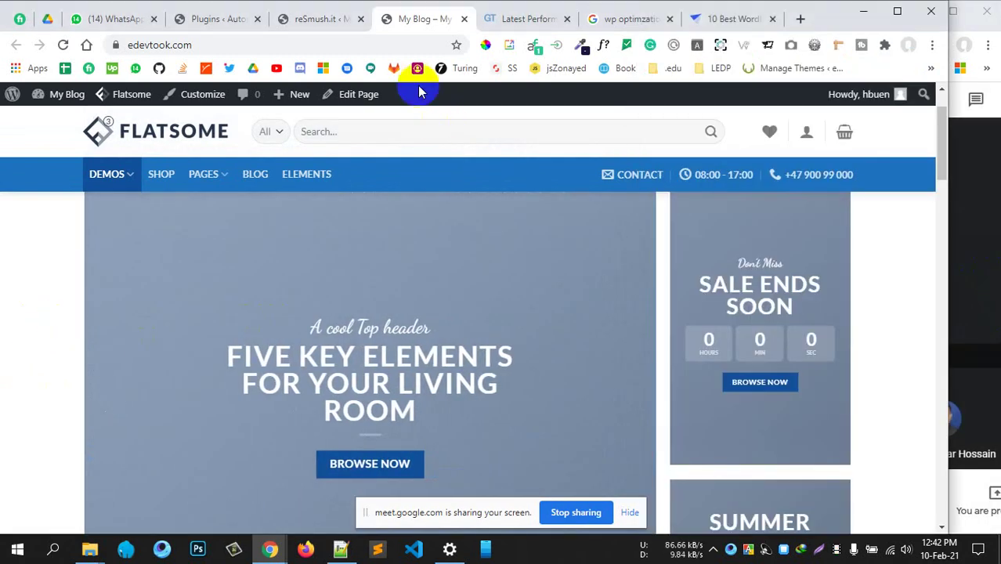
pyautogui.click(321, 19)
# Change reSmush.it image quality from 92 to 90 and save
pyautogui.doubleClick(700, 205)
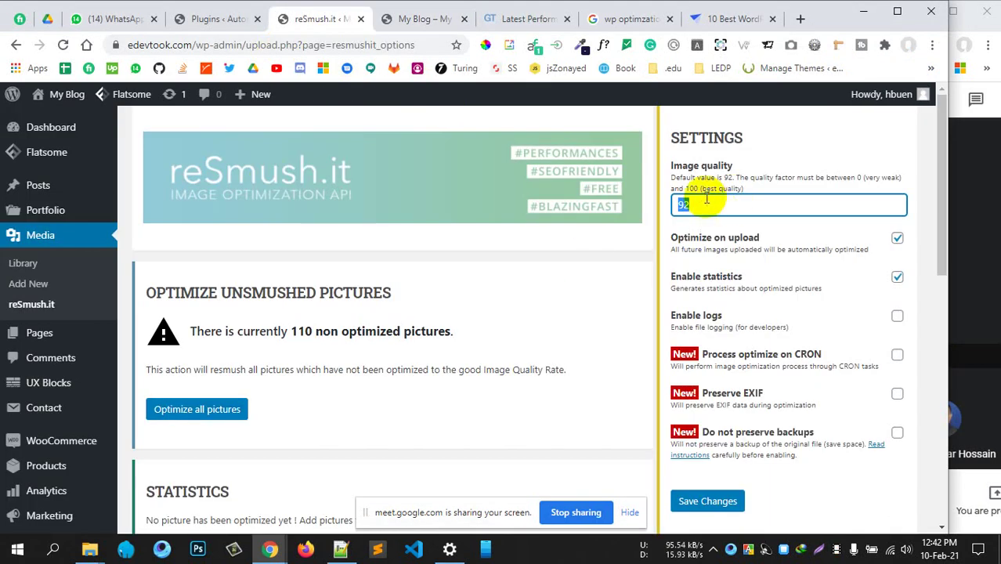
pyautogui.click(689, 203)
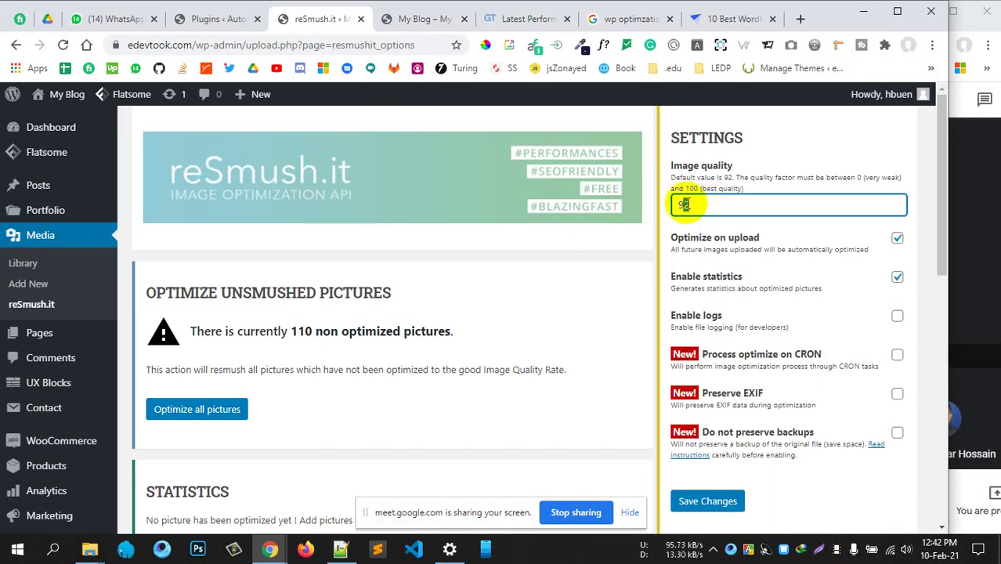
pyautogui.press('BackSpace')
pyautogui.write('0')
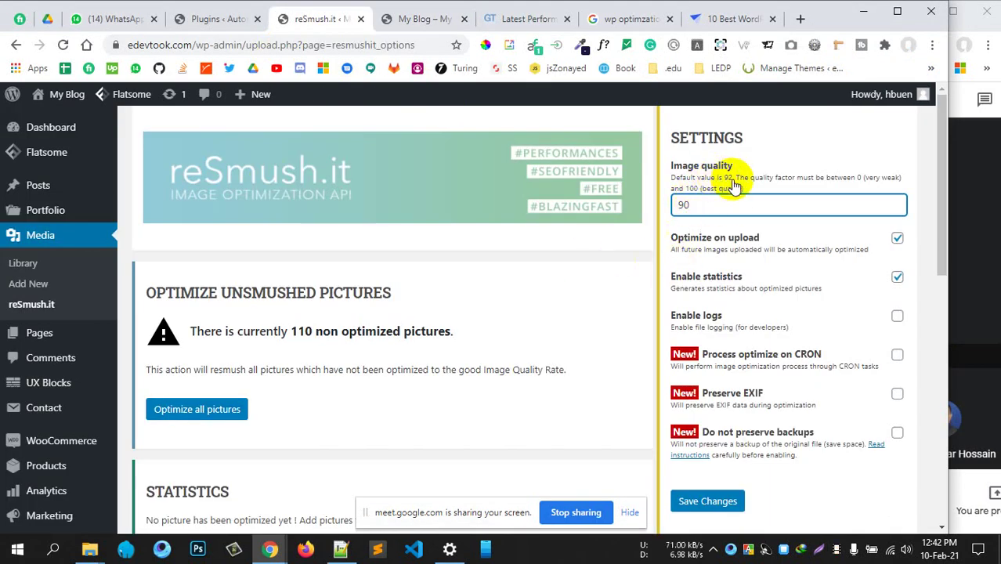
pyautogui.scroll(-2, 591, 337)
pyautogui.click(700, 352)
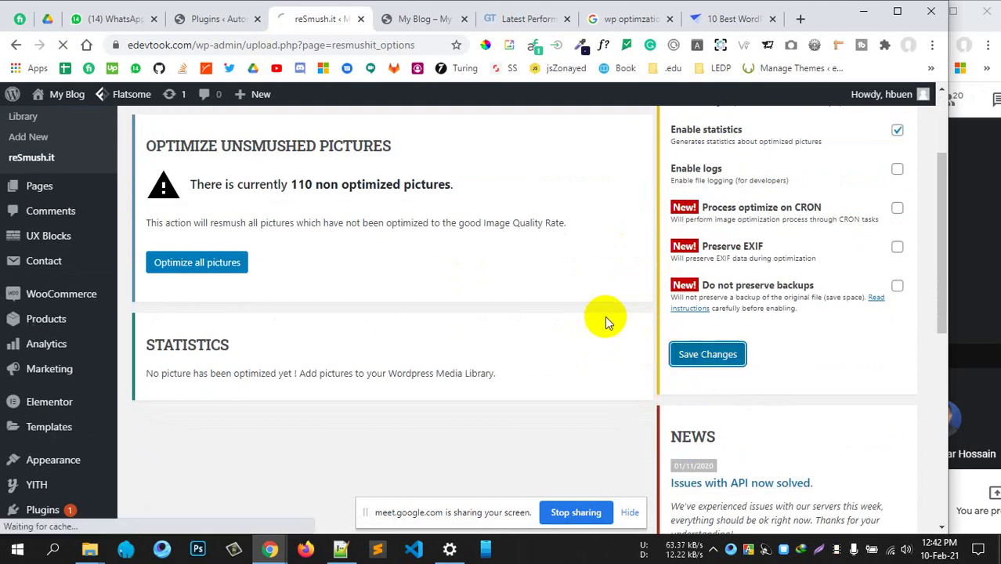
# Start optimizing all 110 unoptimized pictures and check its progress
pyautogui.scroll(1, 607, 320)
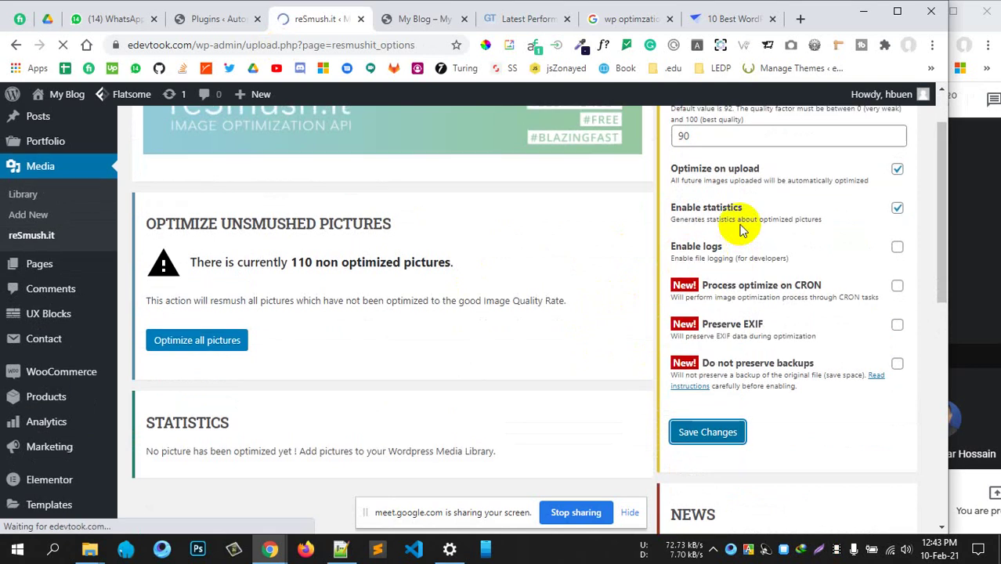
pyautogui.scroll(-3, 744, 315)
pyautogui.scroll(4, 744, 314)
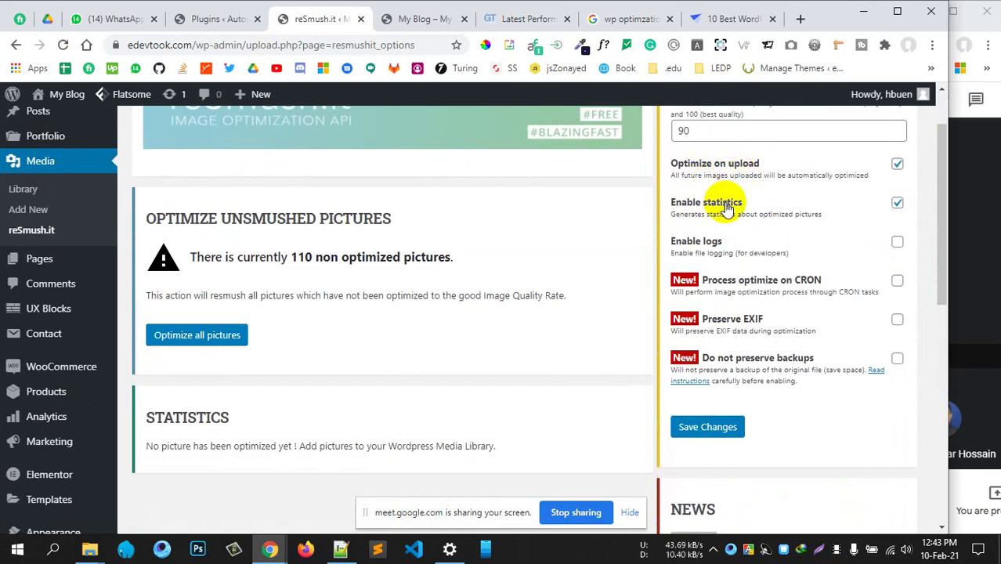
pyautogui.click(205, 341)
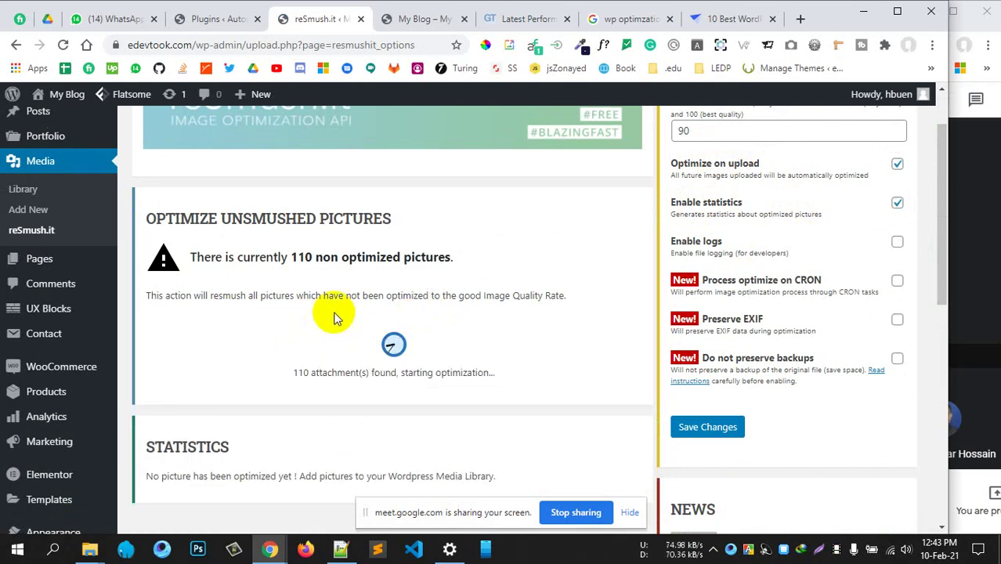
pyautogui.scroll(1, 429, 315)
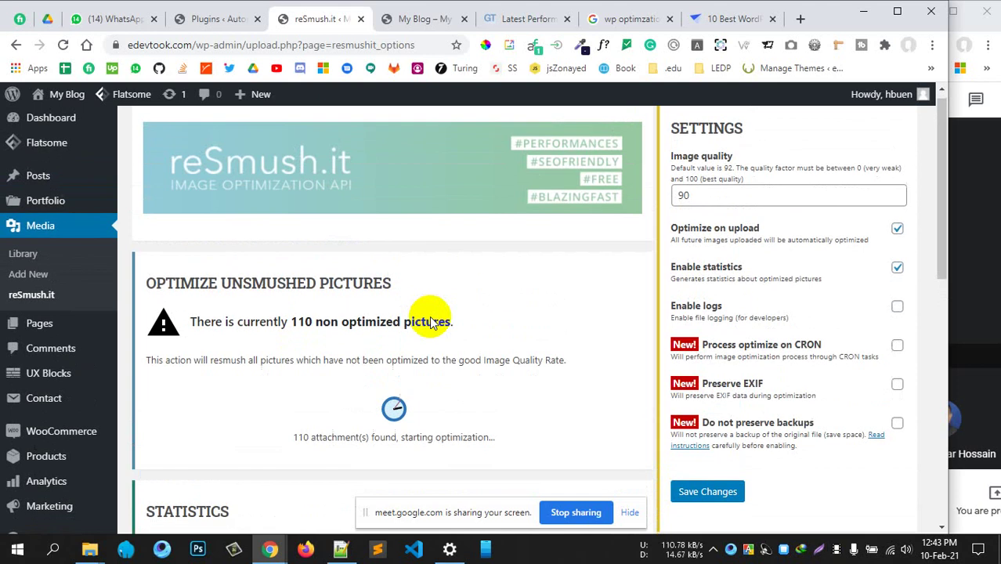
pyautogui.scroll(-3, 429, 321)
pyautogui.scroll(3, 429, 320)
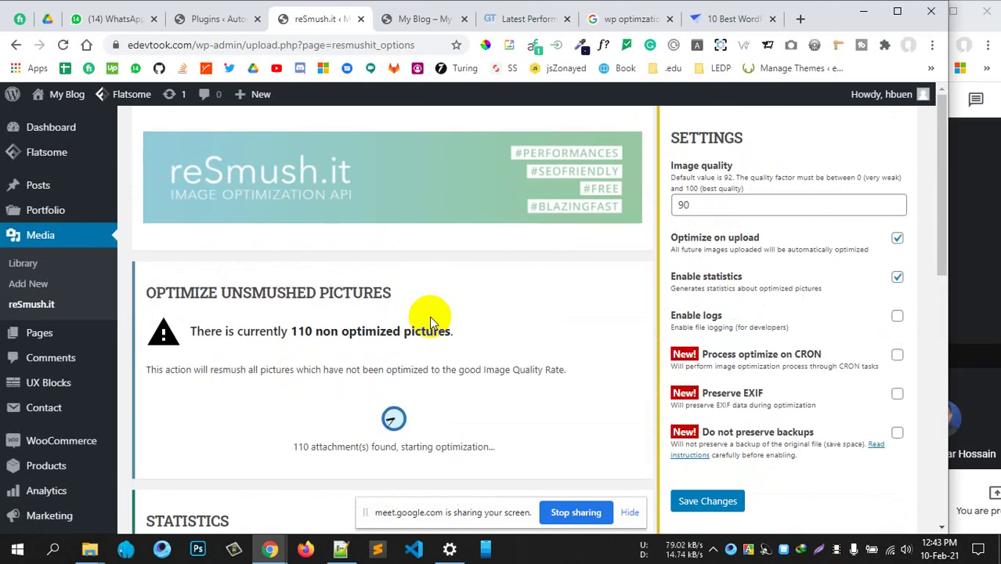
pyautogui.click(525, 19)
pyautogui.click(313, 19)
# Open the Media > Add New upload page in a new tab while optimization runs
pyautogui.click(235, 18)
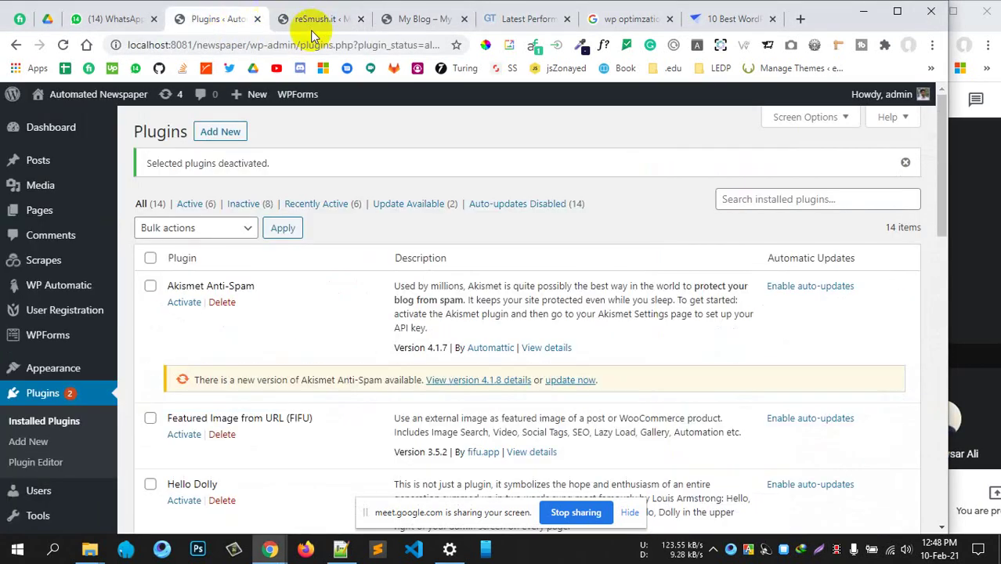
pyautogui.click(325, 21)
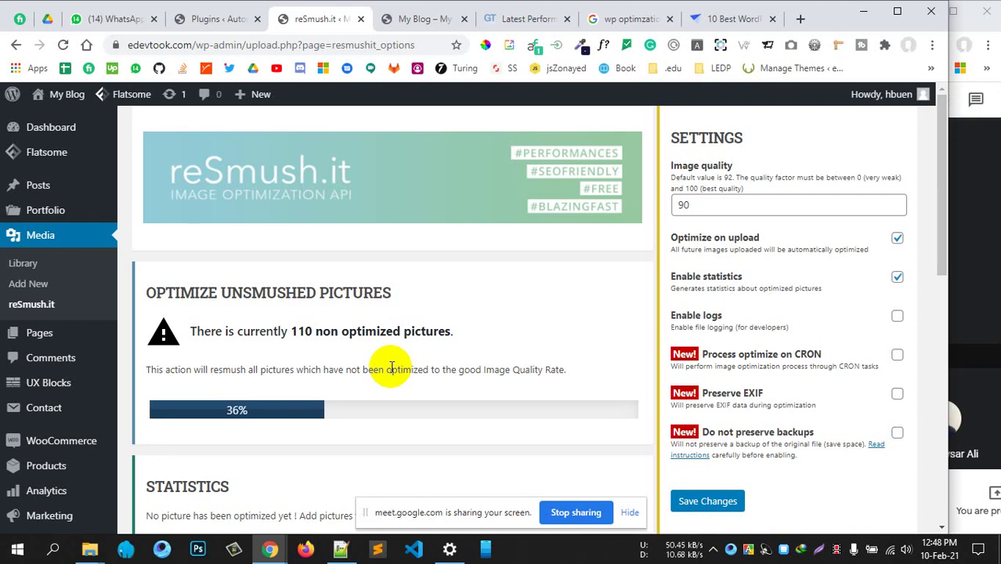
pyautogui.middleClick(28, 283)
pyautogui.click(374, 23)
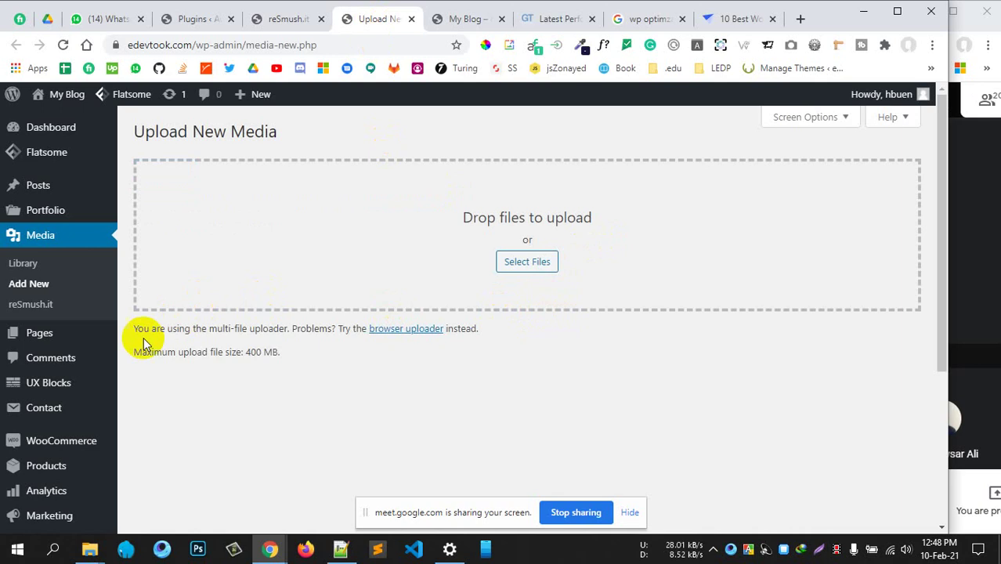
# Go to Plugins > Add New from the sidebar
pyautogui.scroll(-3, 24, 360)
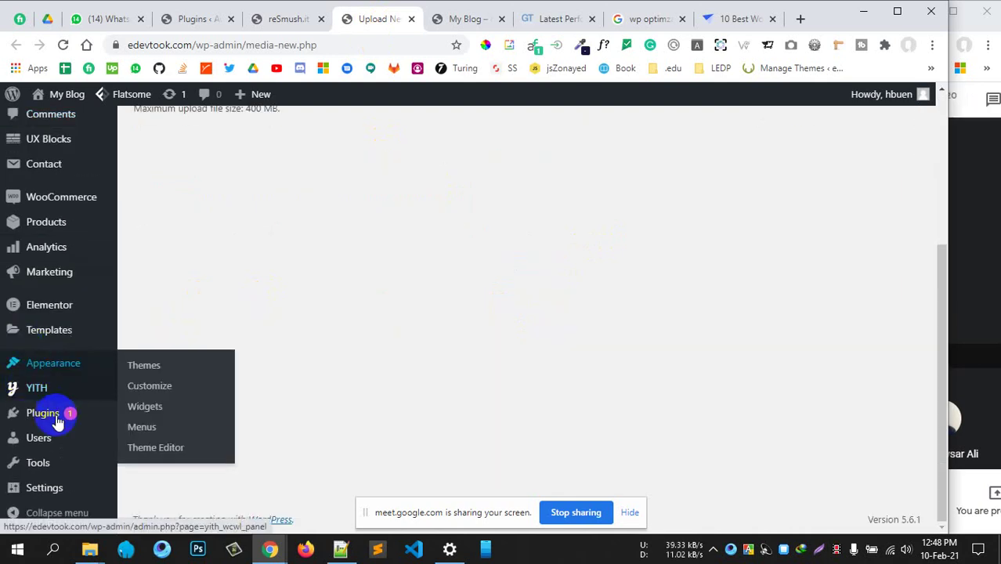
pyautogui.moveTo(100, 423)
pyautogui.click(148, 435)
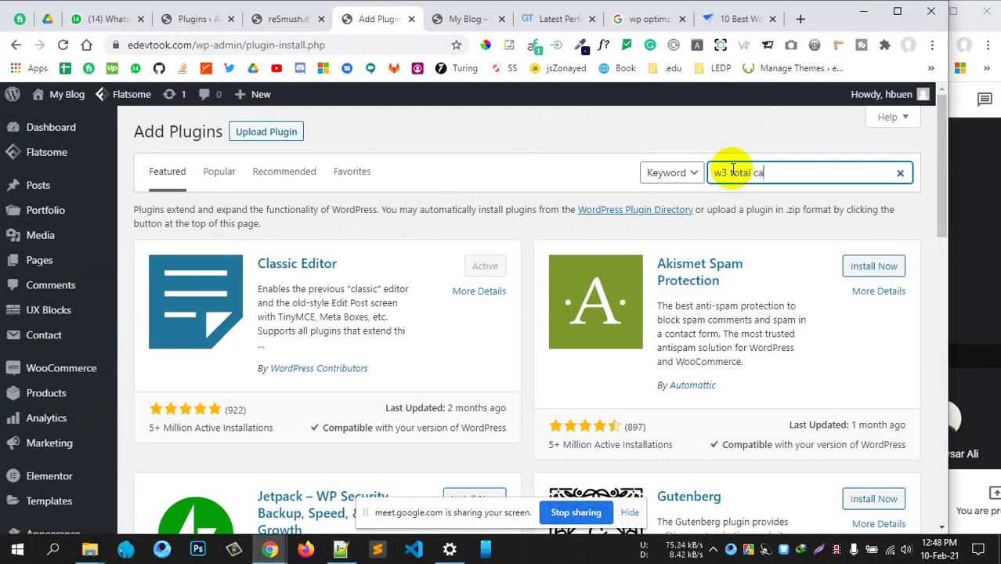
# Search for 'w3 total cache' and install W3 Total Cache 2.1.0
pyautogui.press('Return')
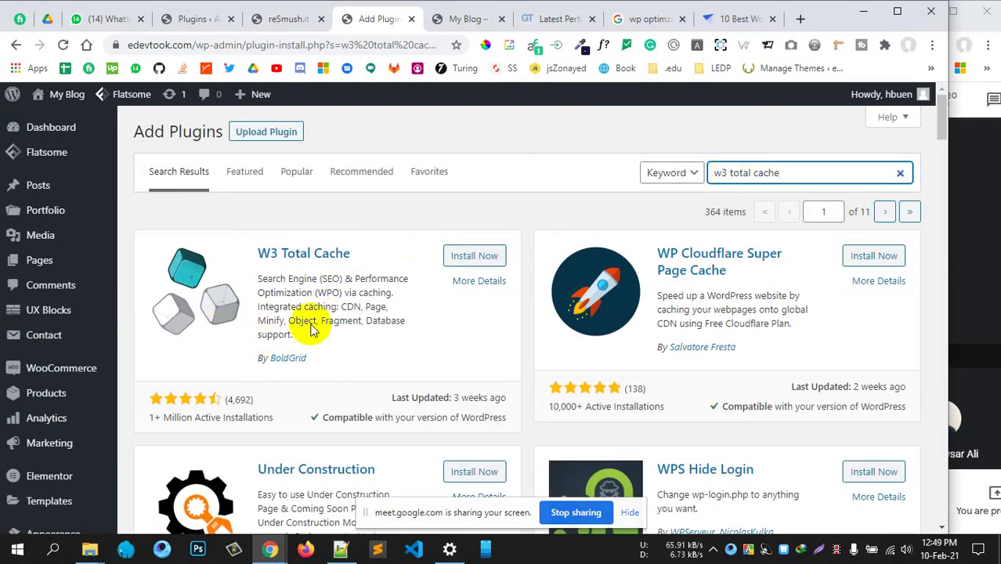
pyautogui.click(473, 256)
pyautogui.scroll(-5, 329, 329)
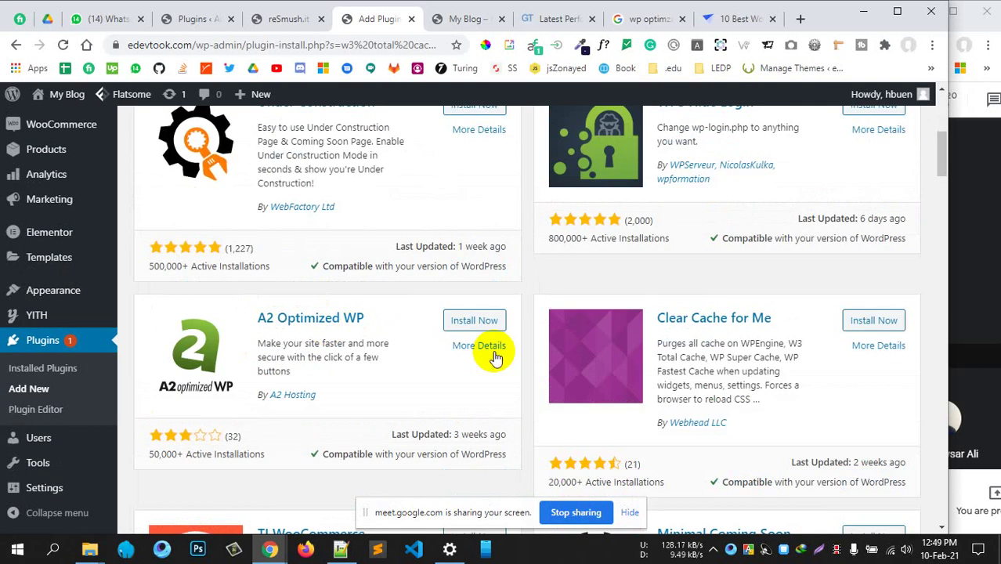
pyautogui.scroll(4, 493, 356)
pyautogui.scroll(-6, 493, 357)
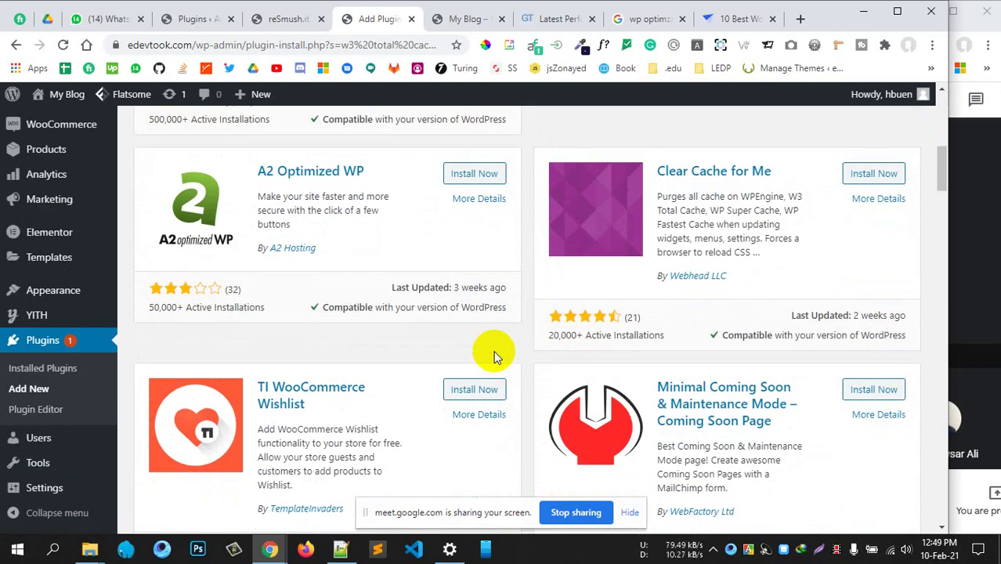
pyautogui.scroll(10, 487, 346)
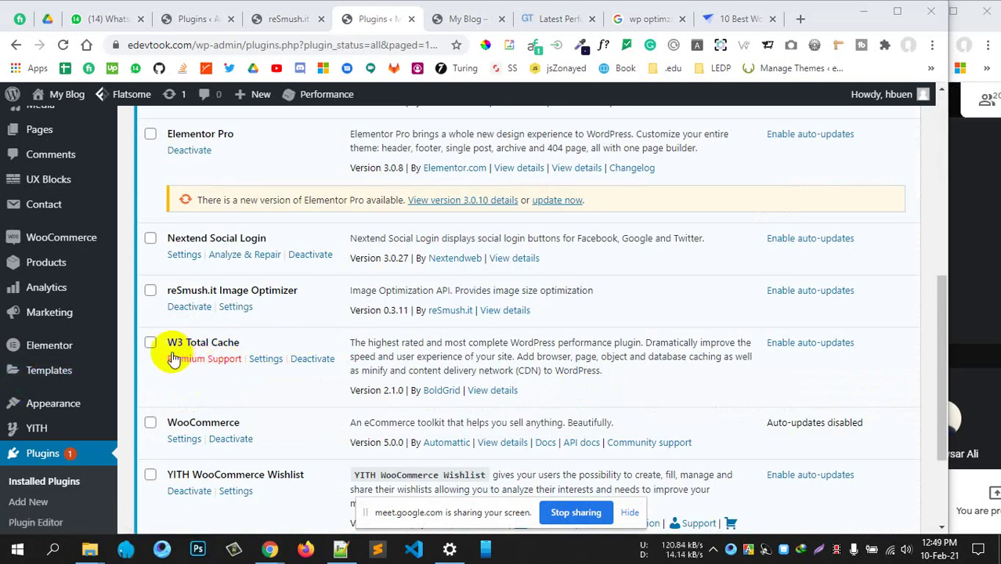
pyautogui.scroll(-2, 174, 359)
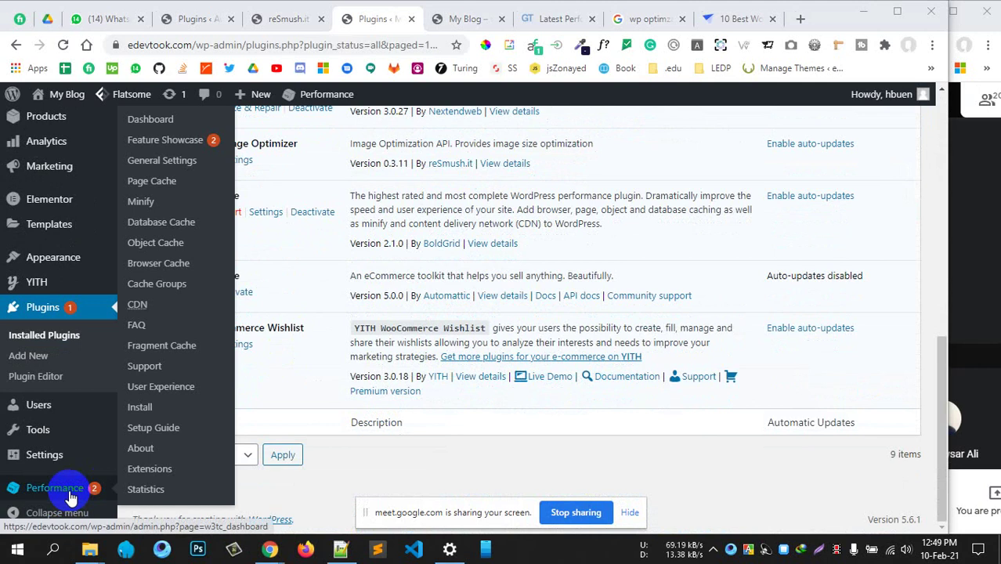
# Launch the W3 Total Cache Setup Guide from Performance > Dashboard and accept the data-collection notice
pyautogui.click(70, 497)
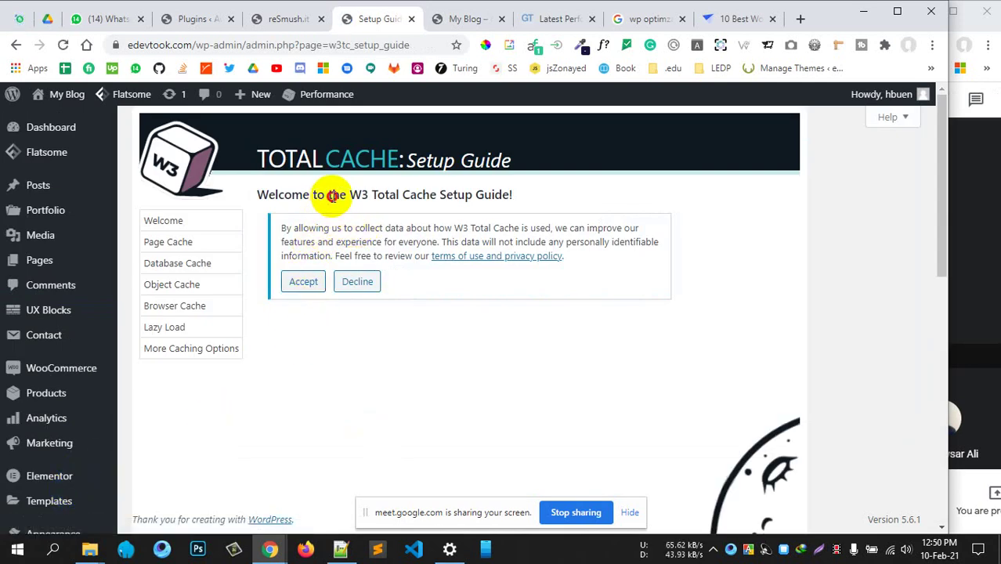
pyautogui.moveTo(329, 194); pyautogui.dragTo(475, 196)
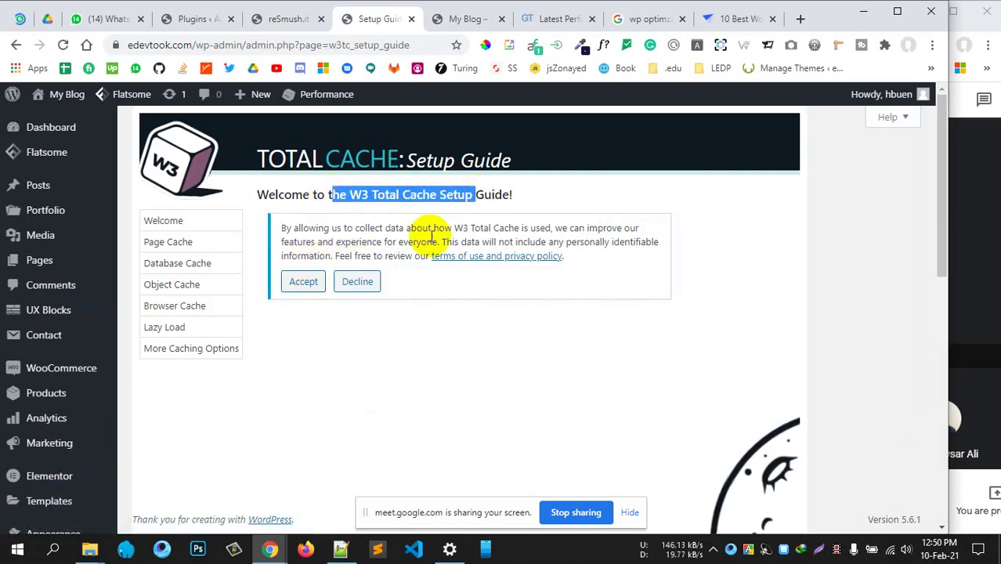
pyautogui.click(354, 242)
pyautogui.click(302, 281)
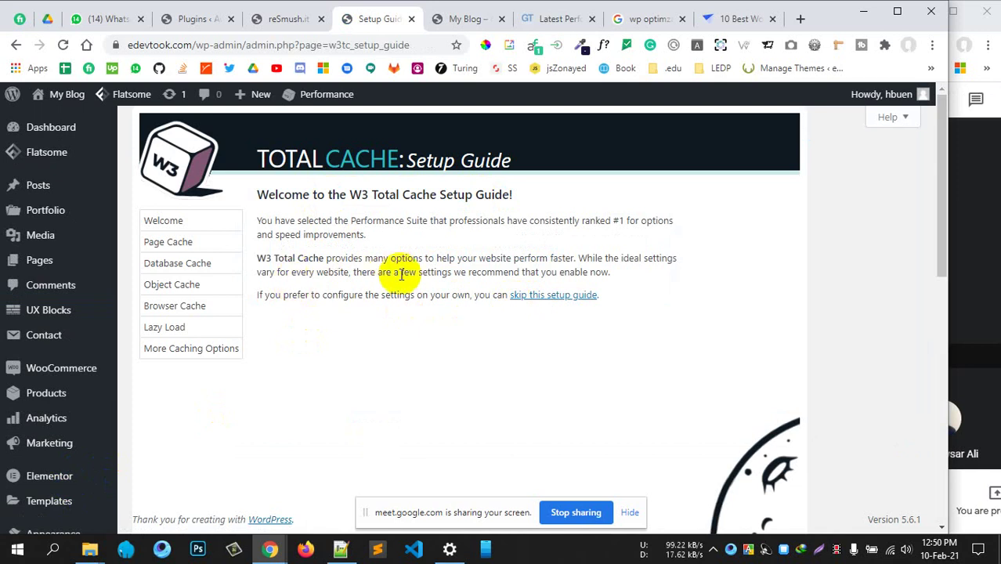
# Advance the setup guide to the Page Cache step
pyautogui.scroll(-5, 388, 268)
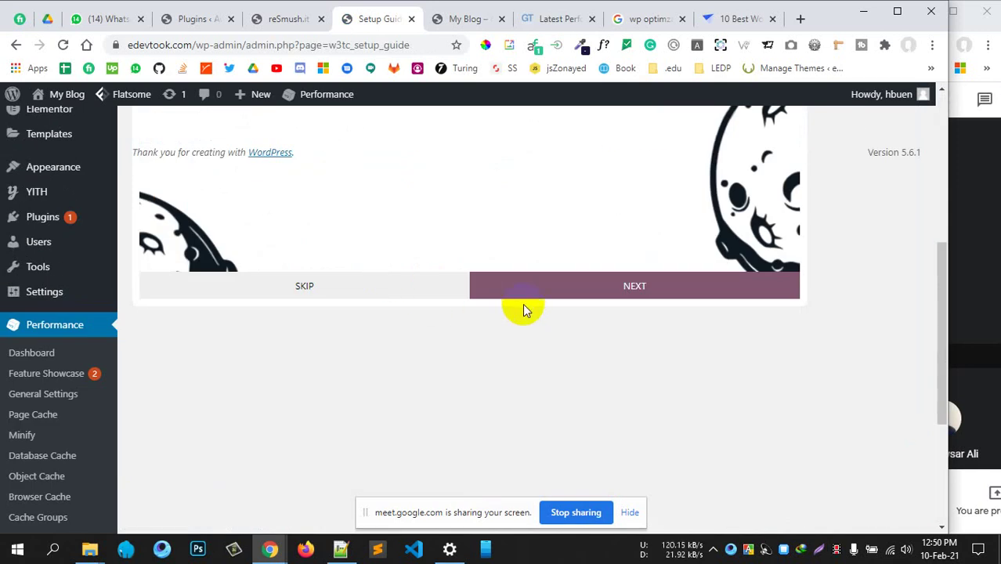
pyautogui.scroll(3, 580, 291)
pyautogui.scroll(-2, 579, 313)
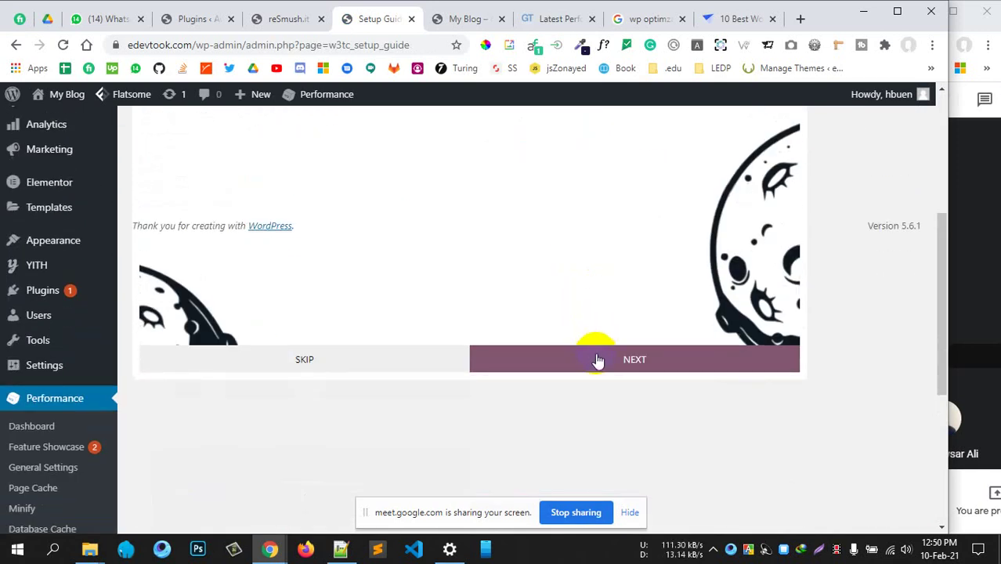
pyautogui.click(597, 360)
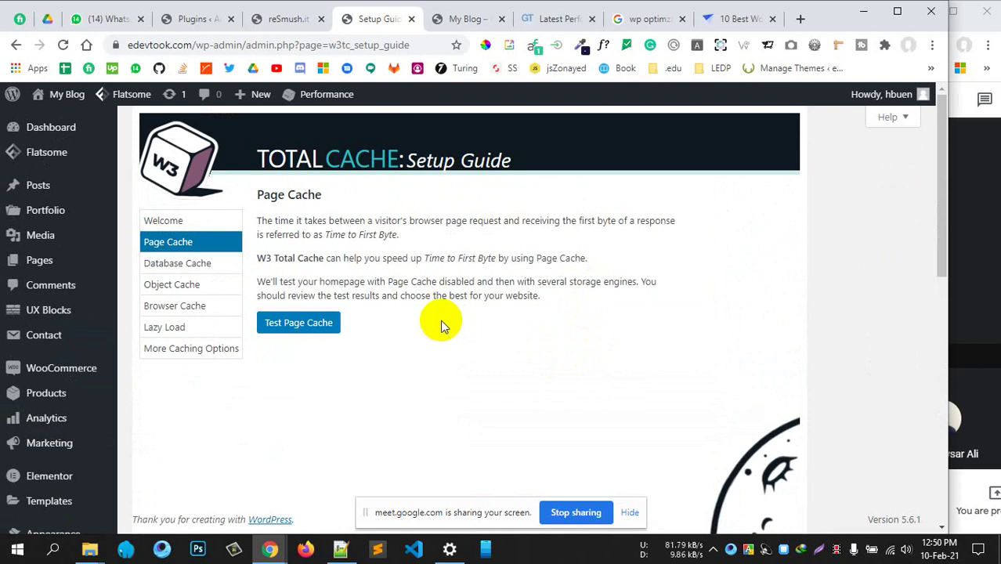
# Test page caching: None loads in 1989.98 ms versus 27.23 ms for Disk: Basic
pyautogui.scroll(-5, 440, 324)
pyautogui.scroll(4, 392, 291)
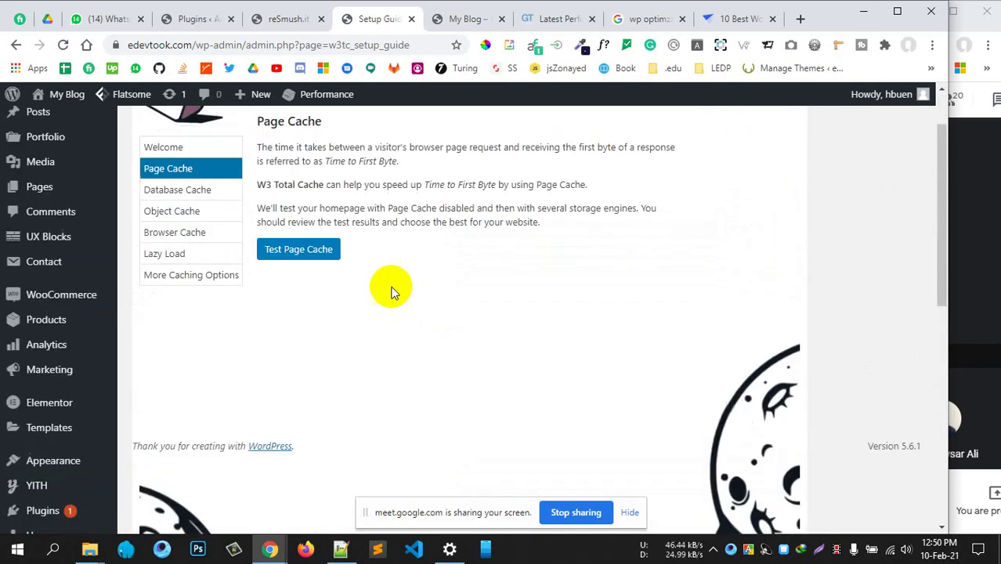
pyautogui.click(295, 249)
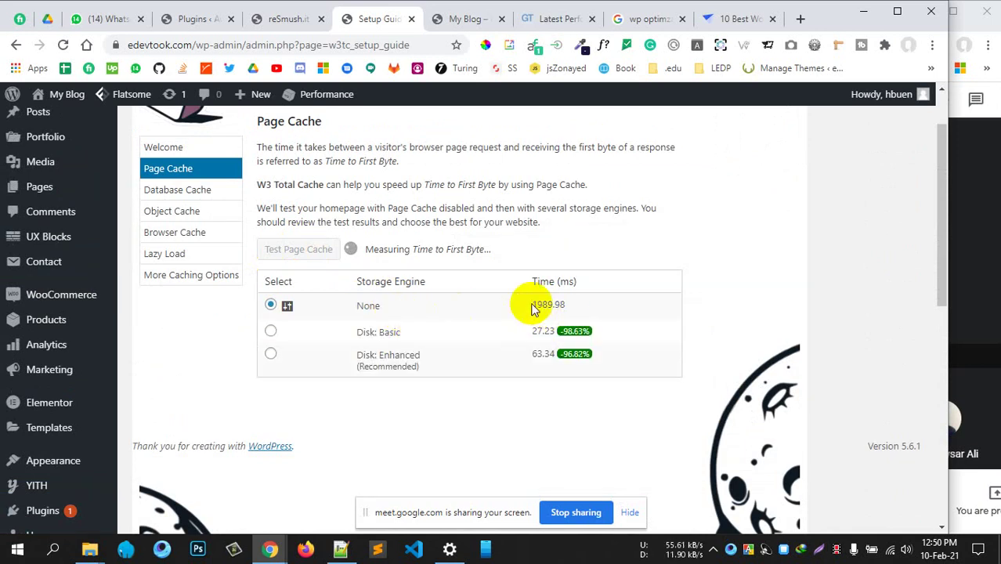
pyautogui.moveTo(533, 305); pyautogui.dragTo(576, 307)
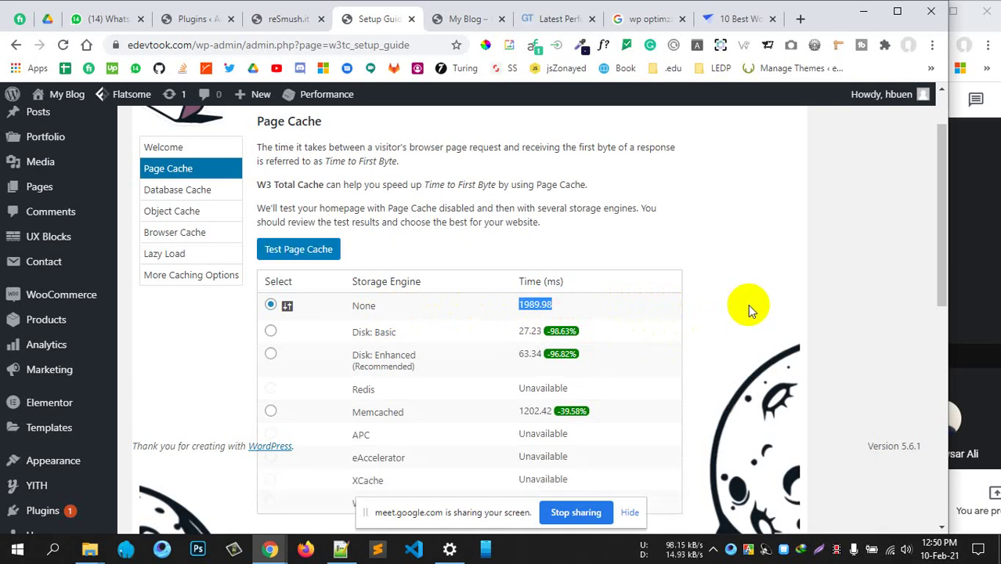
# Continue the setup guide to the Database Cache step with Page Cache ticked
pyautogui.scroll(-2, 658, 289)
pyautogui.scroll(1, 541, 251)
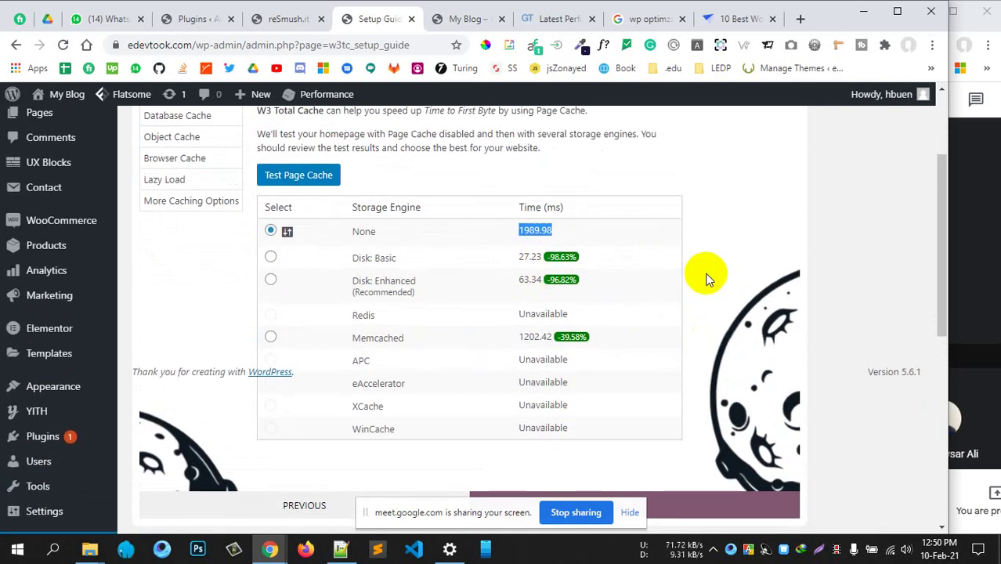
pyautogui.scroll(-2, 606, 365)
pyautogui.scroll(3, 570, 346)
pyautogui.scroll(-3, 576, 340)
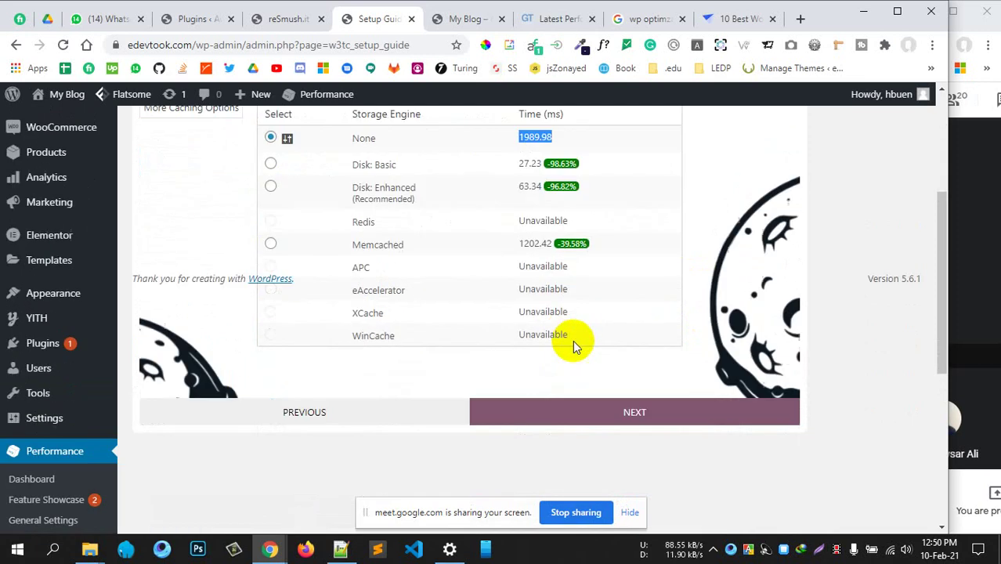
pyautogui.click(579, 365)
pyautogui.scroll(2, 539, 367)
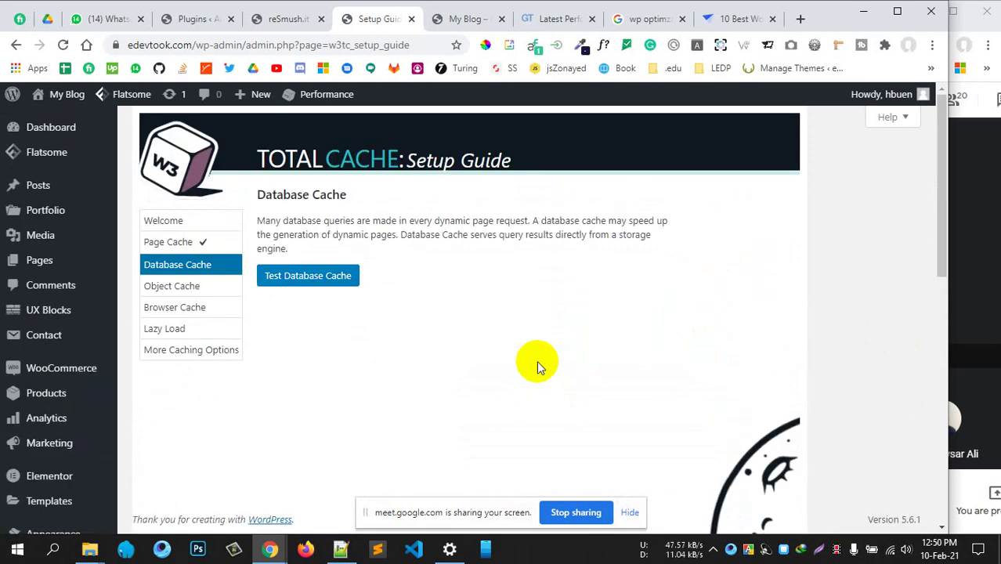
# Run Test Database Cache to benchmark the database cache storage engines
pyautogui.click(326, 279)
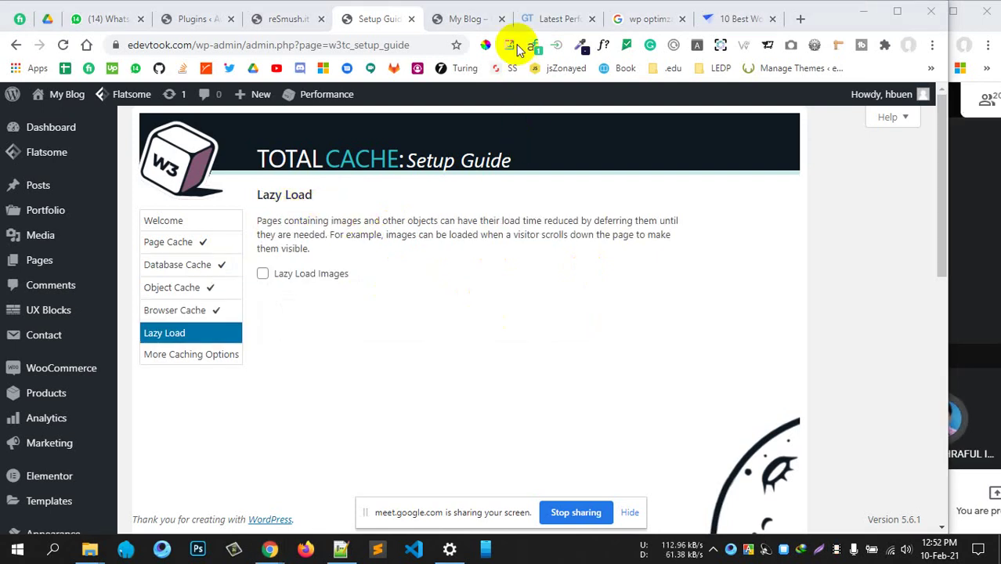
pyautogui.click(468, 22)
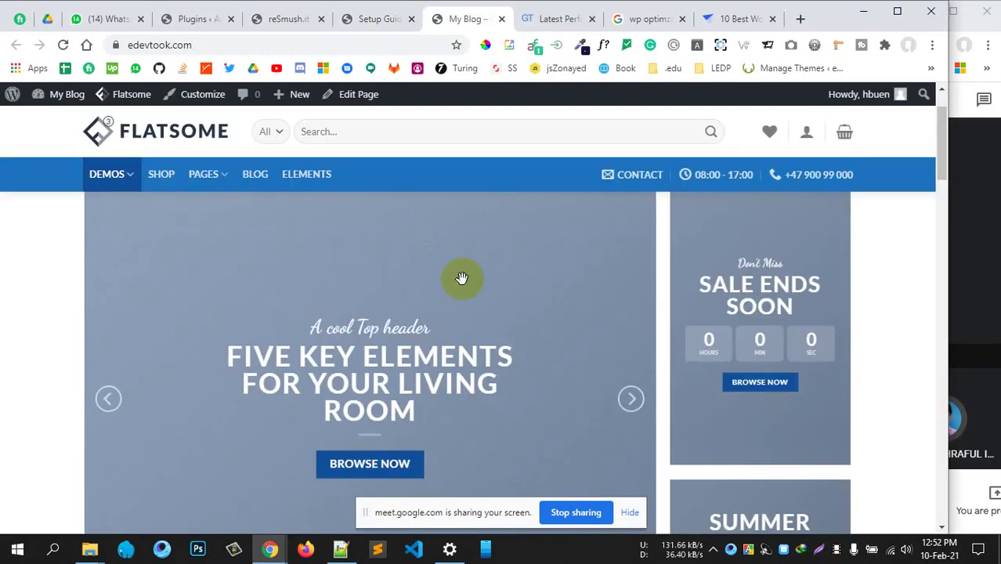
pyautogui.scroll(-3, 453, 291)
pyautogui.scroll(5, 453, 290)
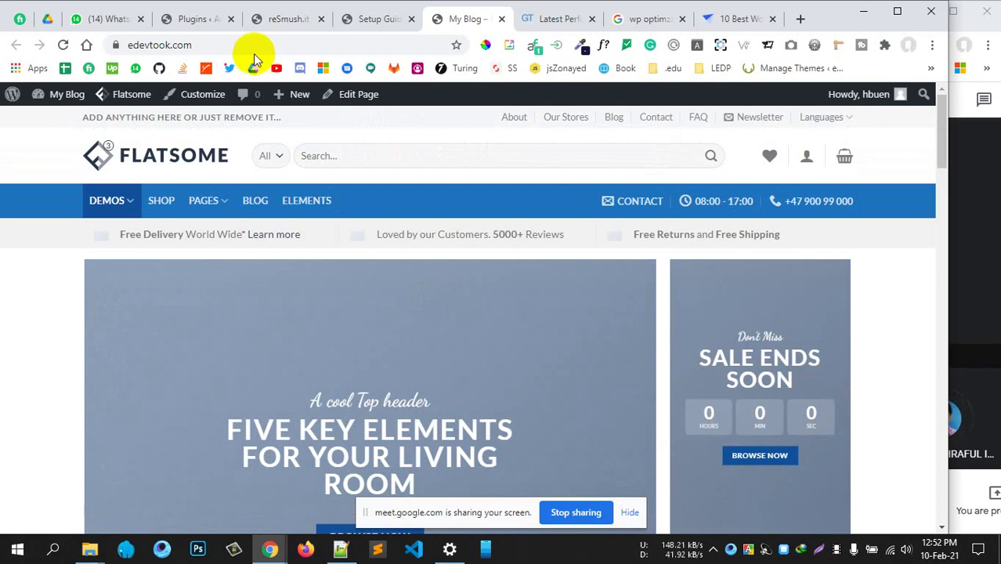
pyautogui.click(248, 45)
pyautogui.press('Return')
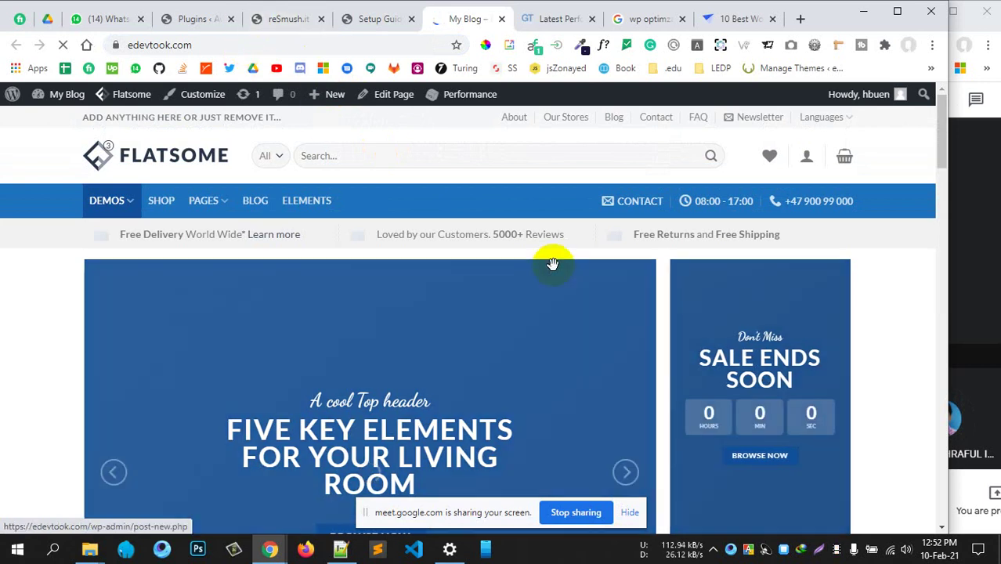
pyautogui.scroll(-4, 535, 262)
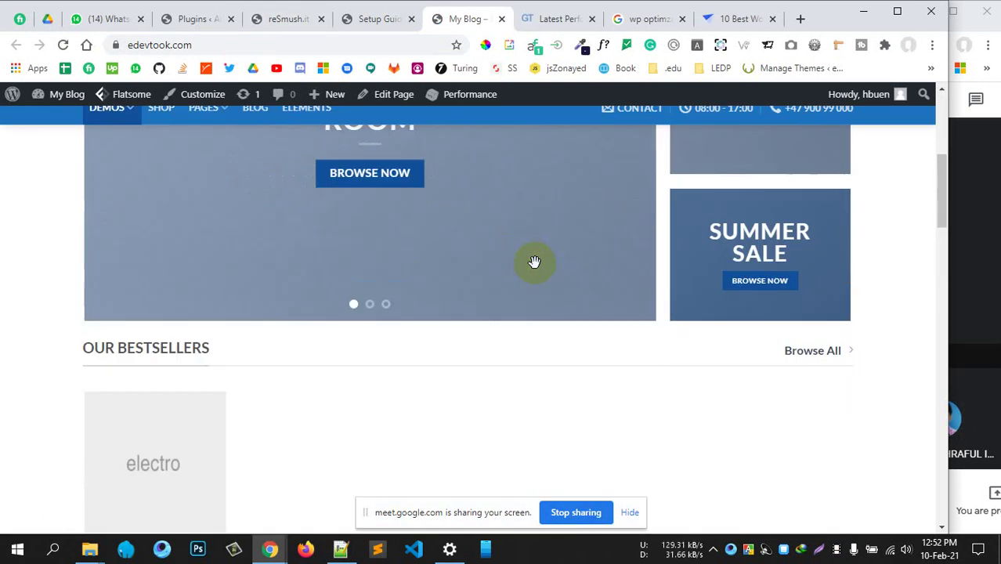
pyautogui.scroll(-3, 505, 290)
pyautogui.scroll(-10, 504, 288)
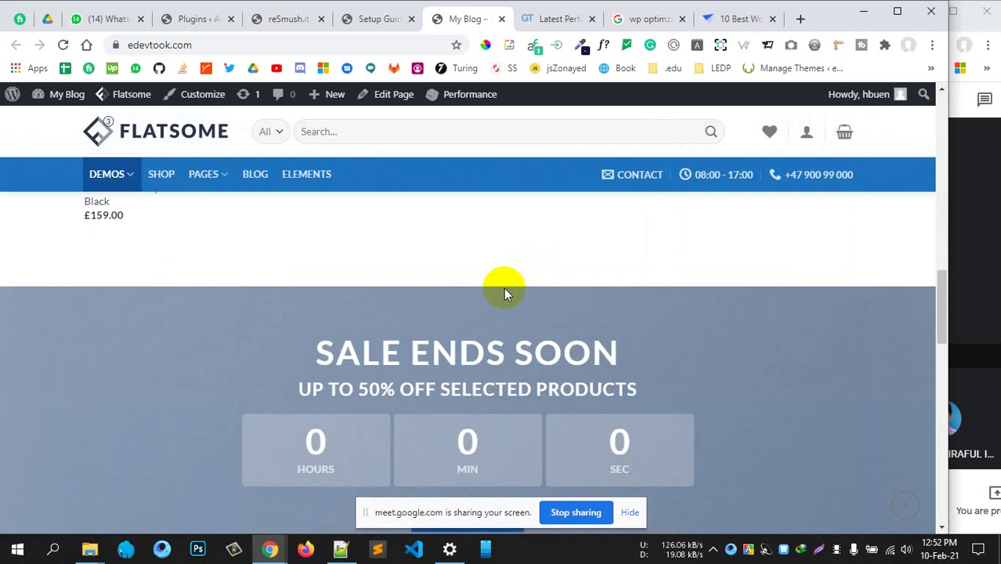
pyautogui.scroll(12, 507, 290)
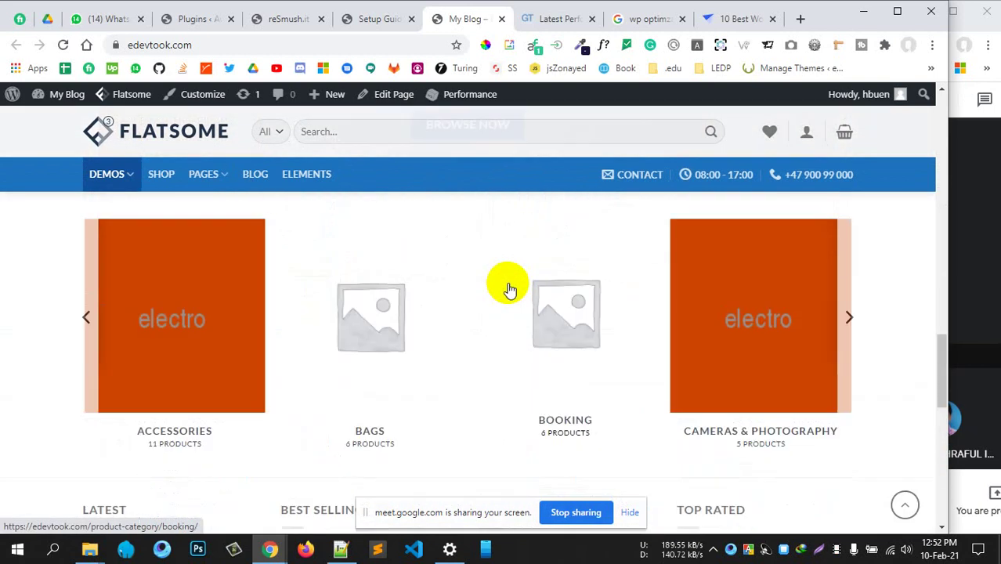
pyautogui.scroll(-12, 509, 289)
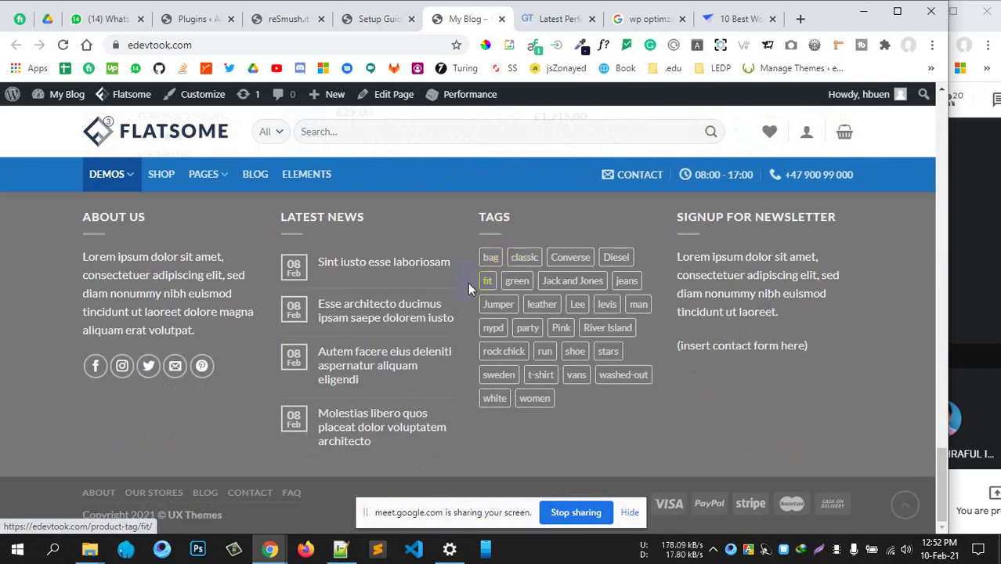
pyautogui.scroll(8, 467, 282)
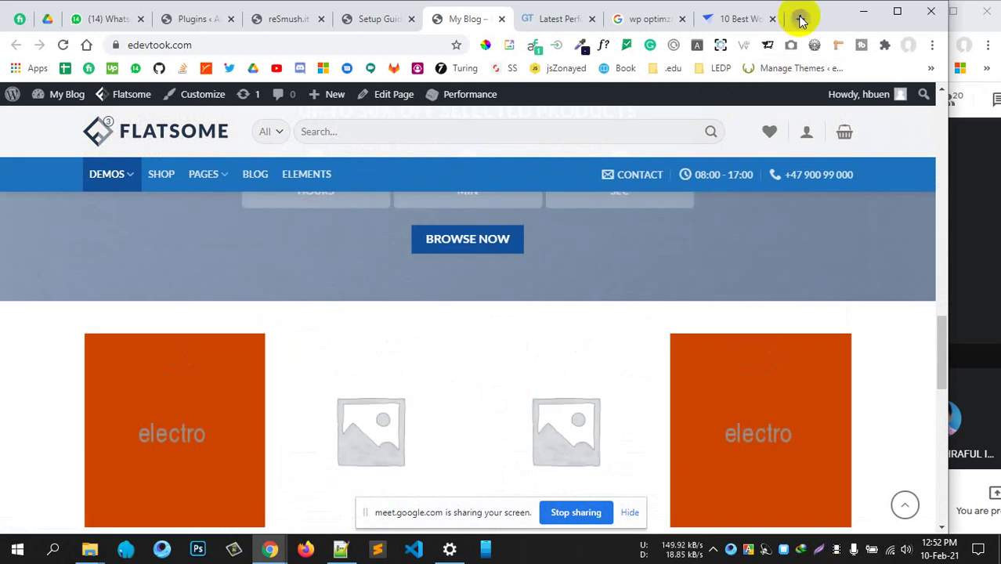
# Open prothomalo.com in a new Chrome tab, accept its cookies, and dismiss the pop-up ad
pyautogui.click(800, 20)
pyautogui.write('proth')
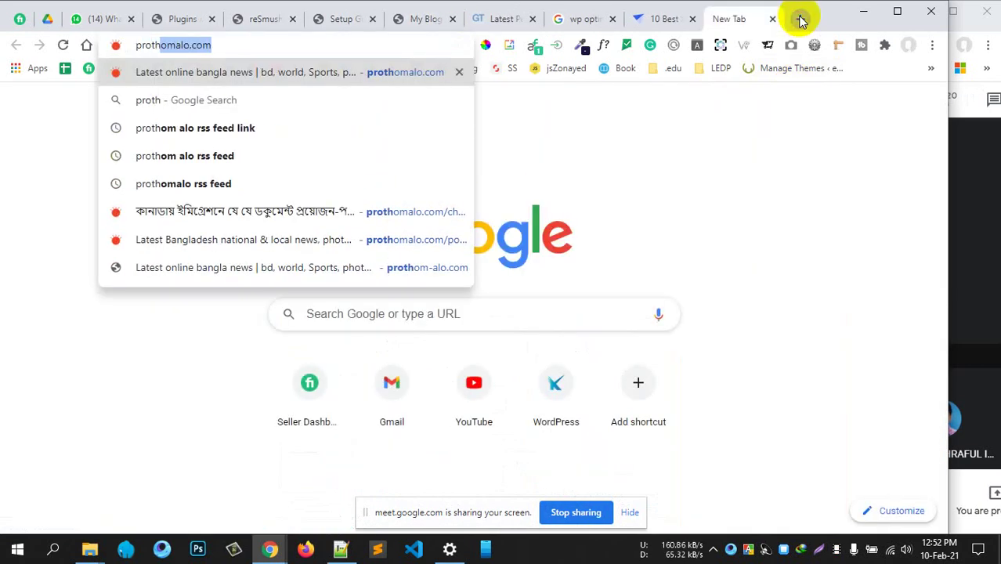
pyautogui.press('Return')
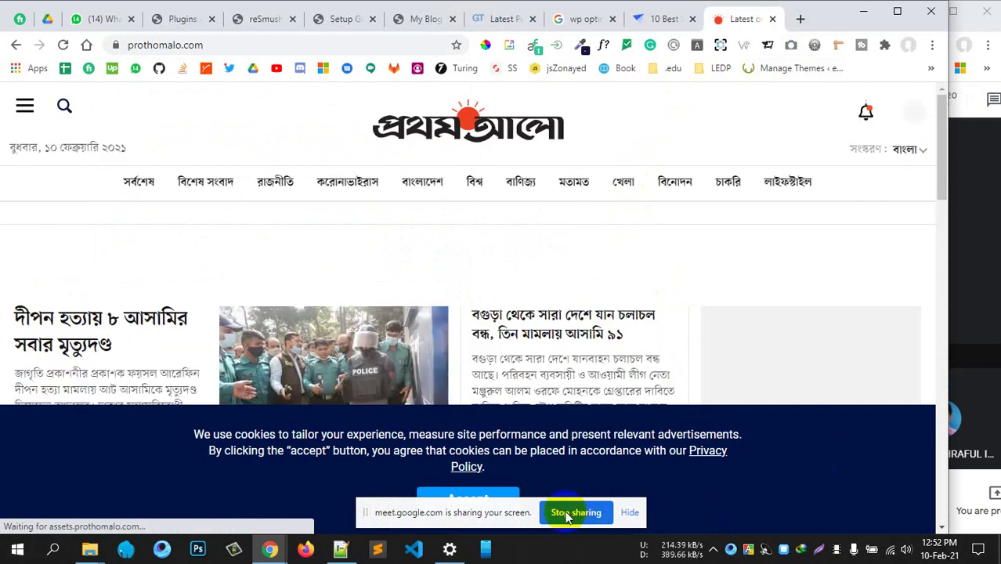
pyautogui.moveTo(491, 509); pyautogui.dragTo(688, 526)
pyautogui.click(462, 508)
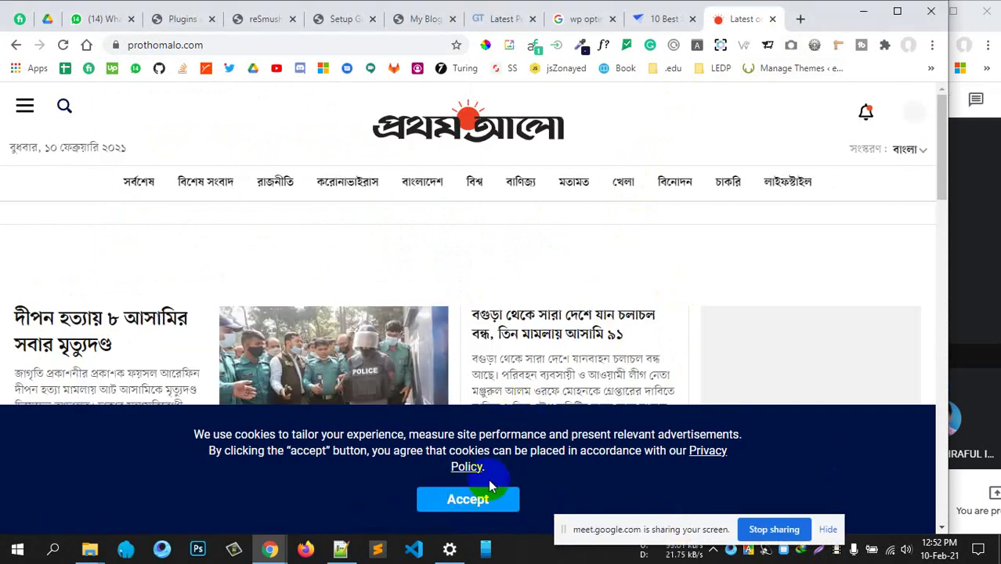
pyautogui.click(489, 491)
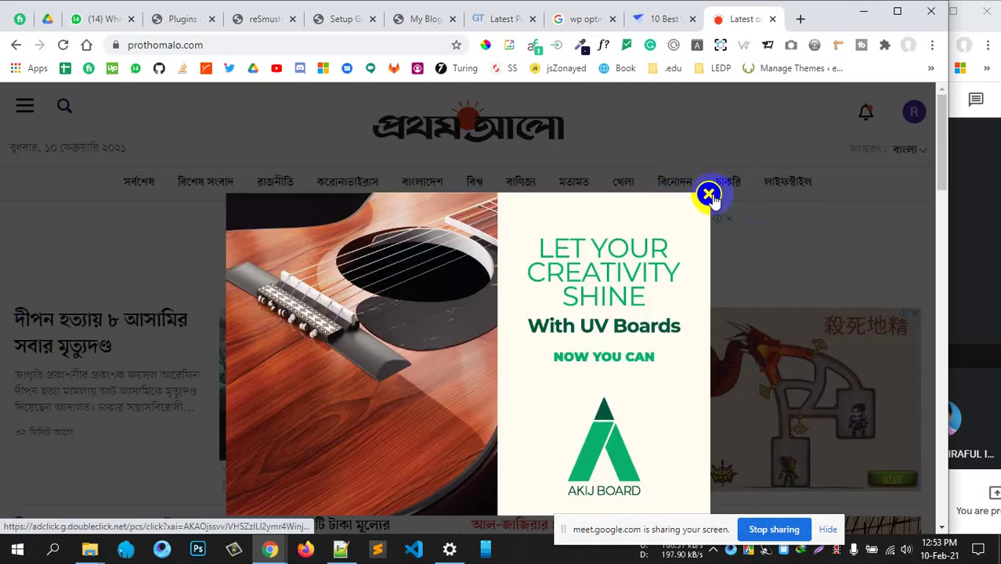
pyautogui.click(704, 193)
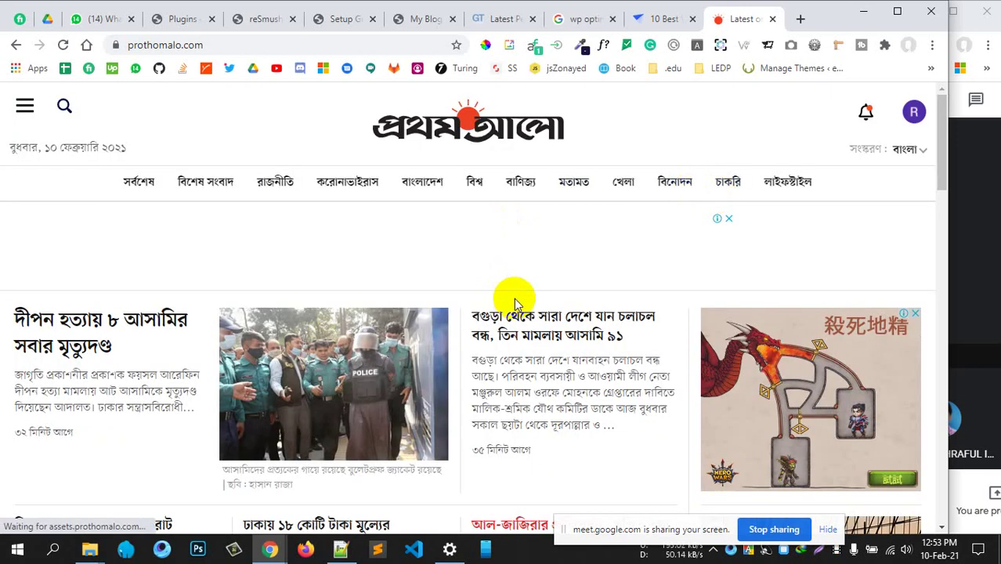
# Scroll through the Prothom Alo page as its sections lazily load
pyautogui.scroll(-15, 514, 299)
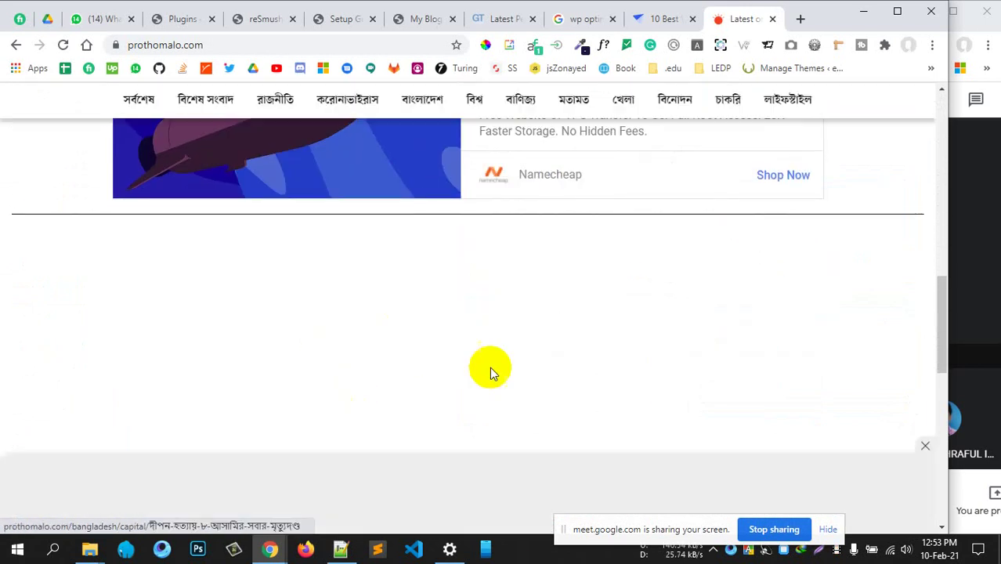
pyautogui.scroll(-1, 462, 369)
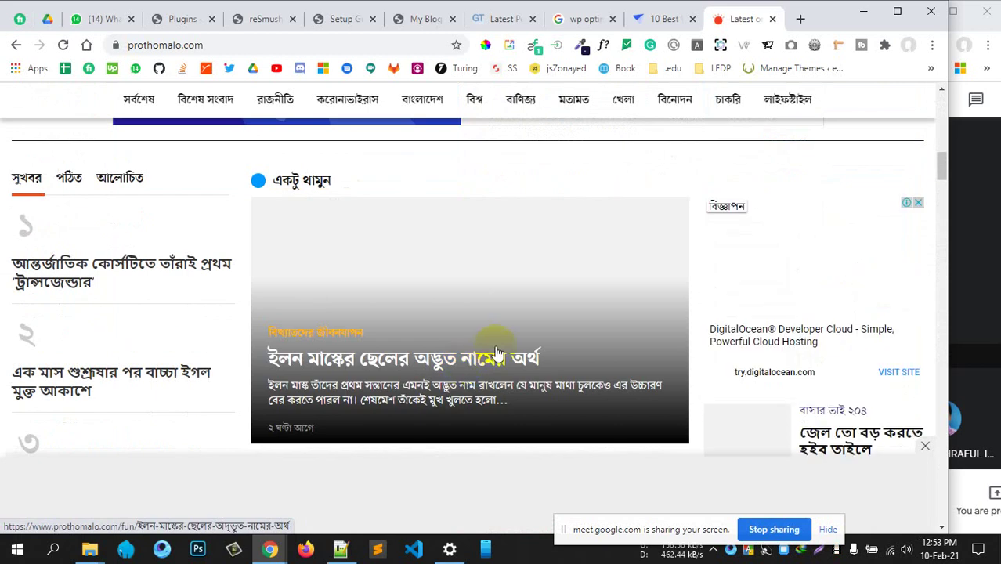
pyautogui.scroll(-8, 540, 343)
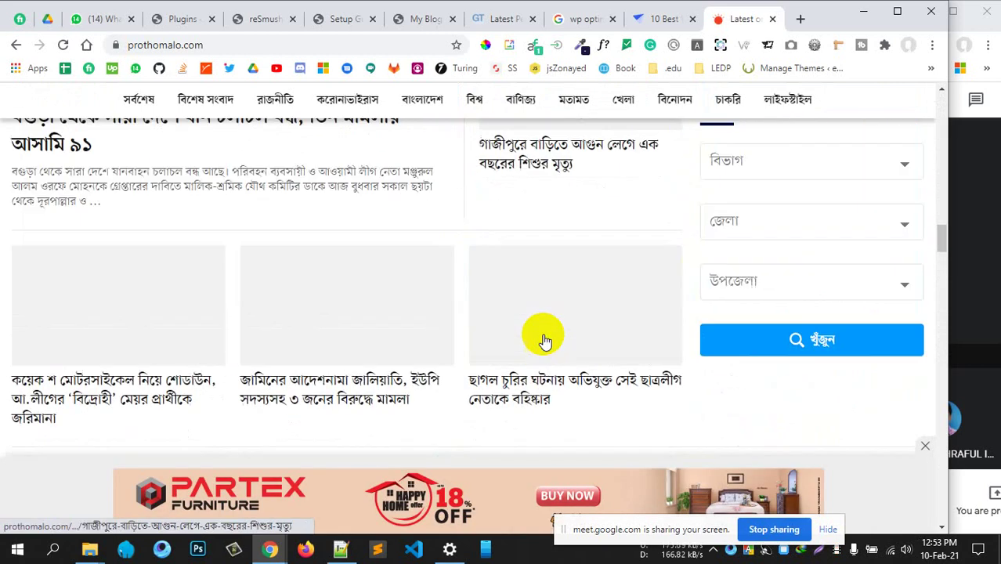
pyautogui.scroll(-3, 443, 261)
pyautogui.scroll(2, 574, 329)
pyautogui.scroll(-3, 361, 316)
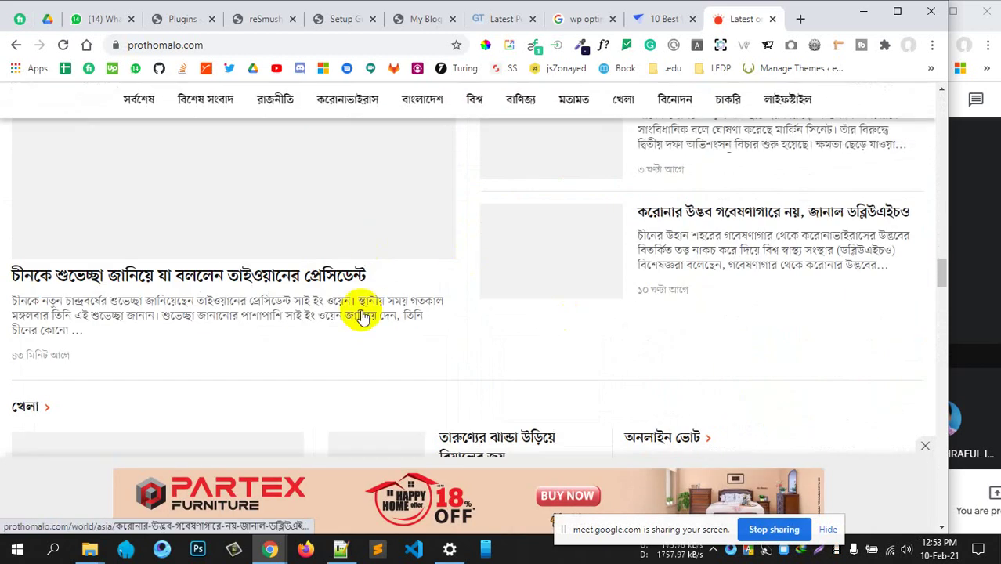
pyautogui.scroll(-15, 518, 357)
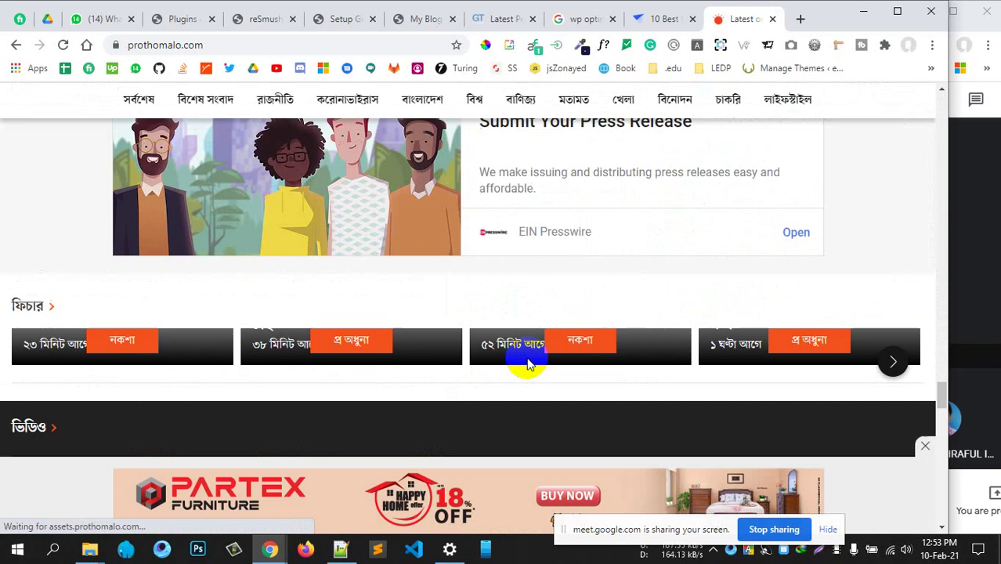
pyautogui.scroll(-7, 527, 362)
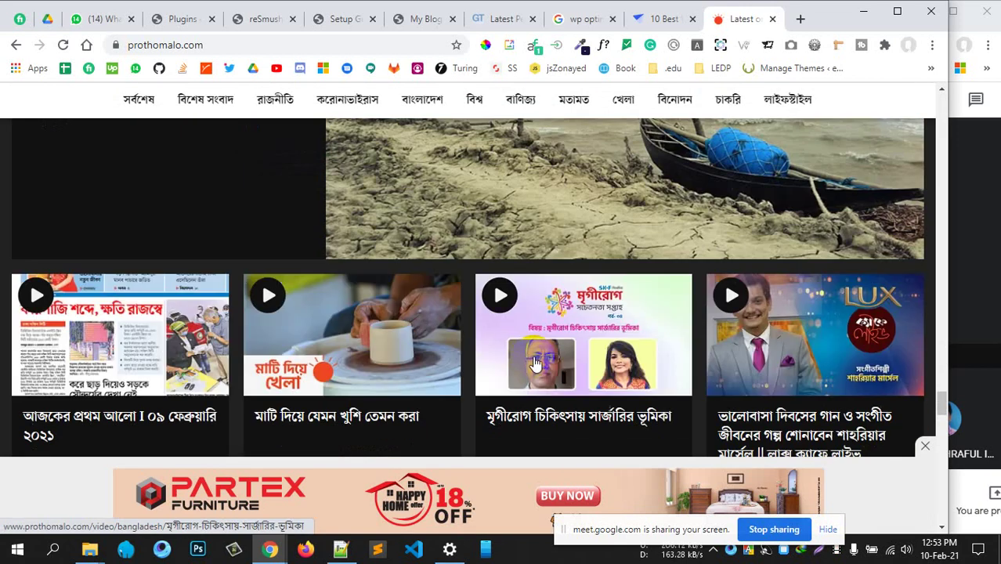
pyautogui.scroll(10, 614, 279)
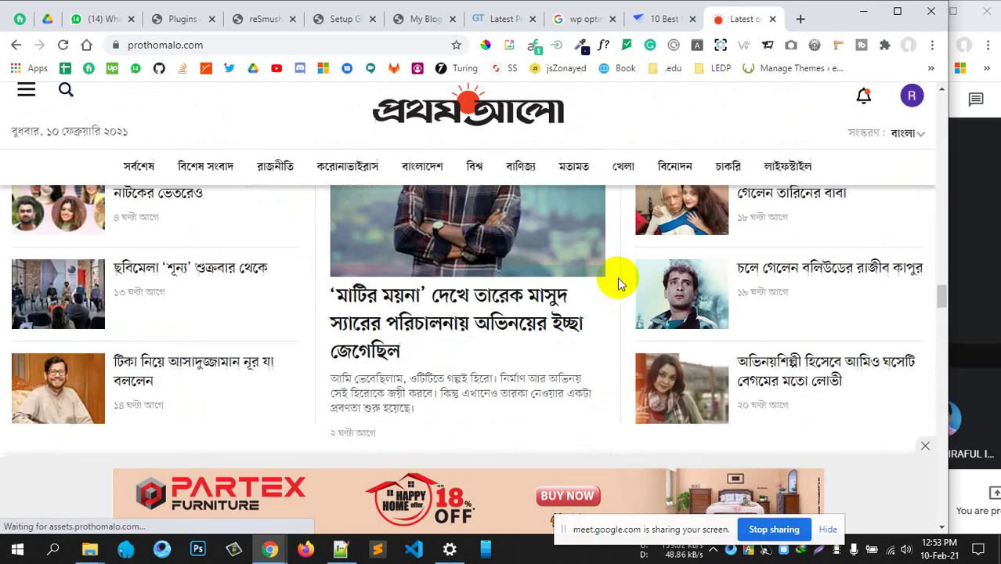
pyautogui.scroll(10, 615, 281)
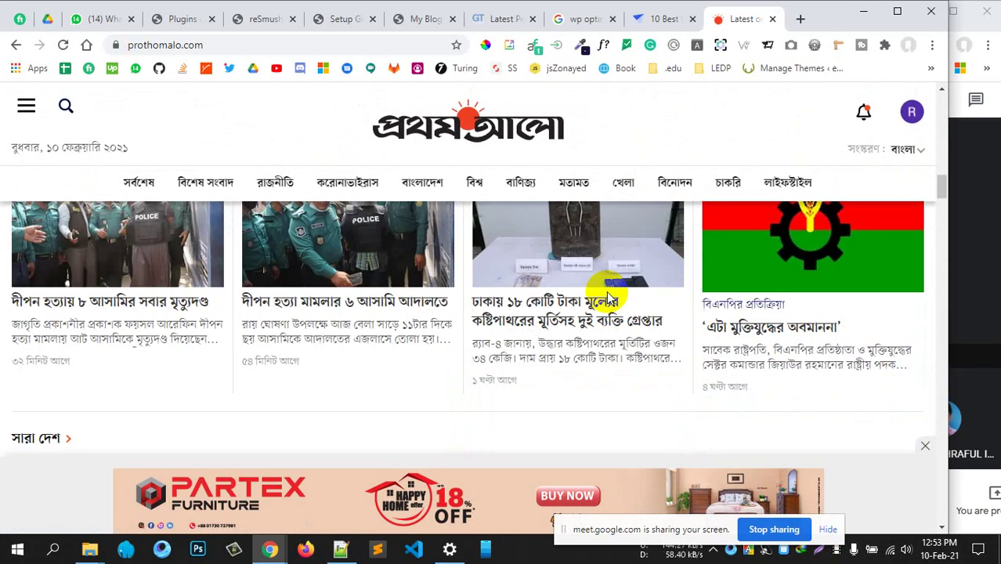
pyautogui.scroll(10, 608, 298)
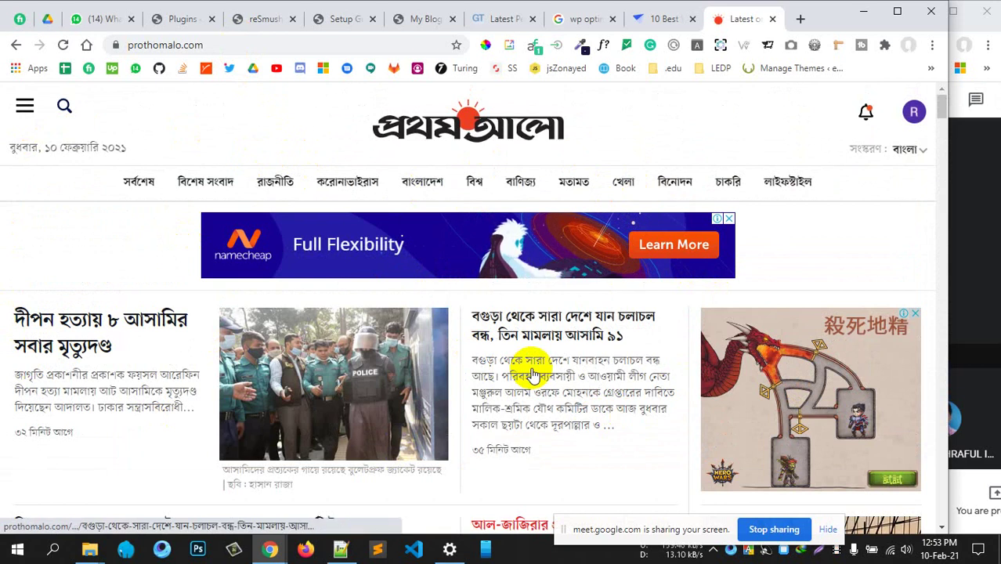
pyautogui.scroll(-5, 532, 375)
pyautogui.scroll(-5, 532, 375)
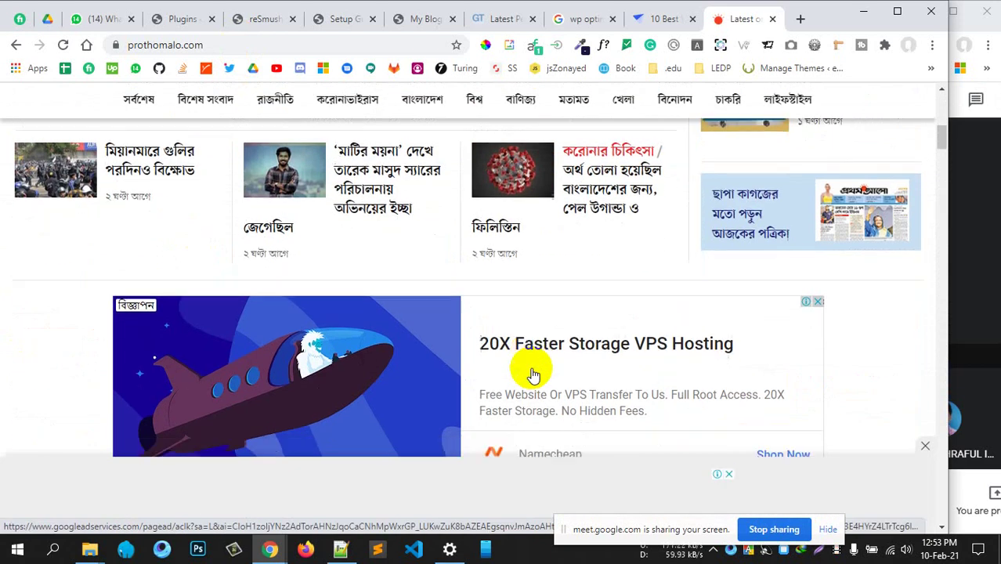
pyautogui.scroll(-5, 532, 375)
pyautogui.scroll(-10, 532, 376)
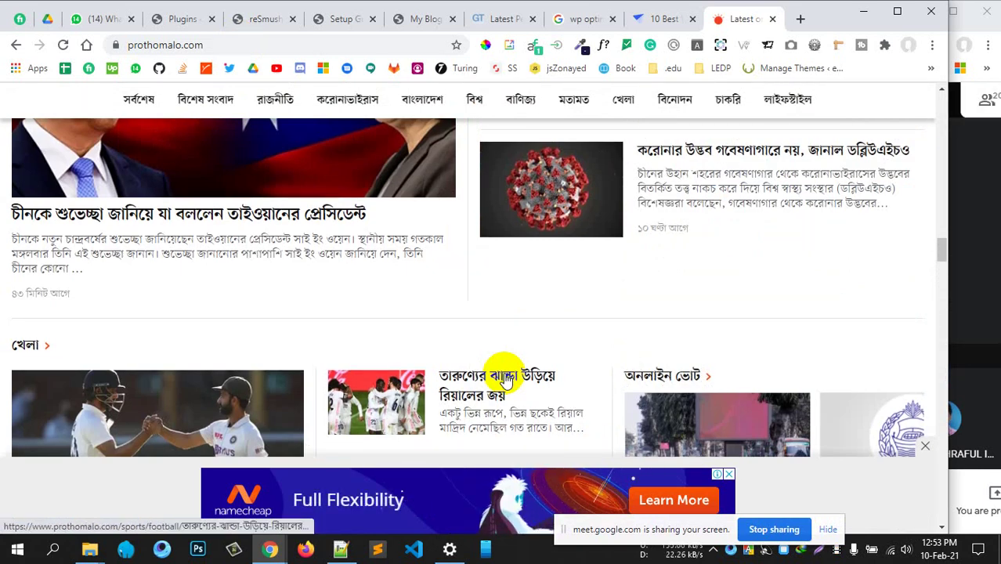
# Return to the W3 Total Cache Setup Guide tab and review its Lazy Load page
pyautogui.click(337, 22)
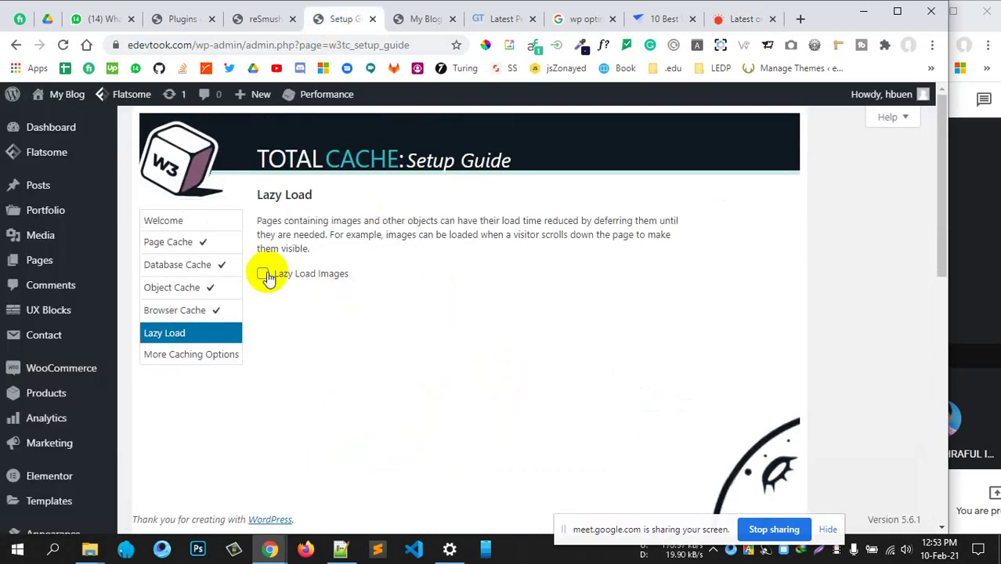
pyautogui.scroll(-5, 458, 262)
pyautogui.scroll(4, 521, 291)
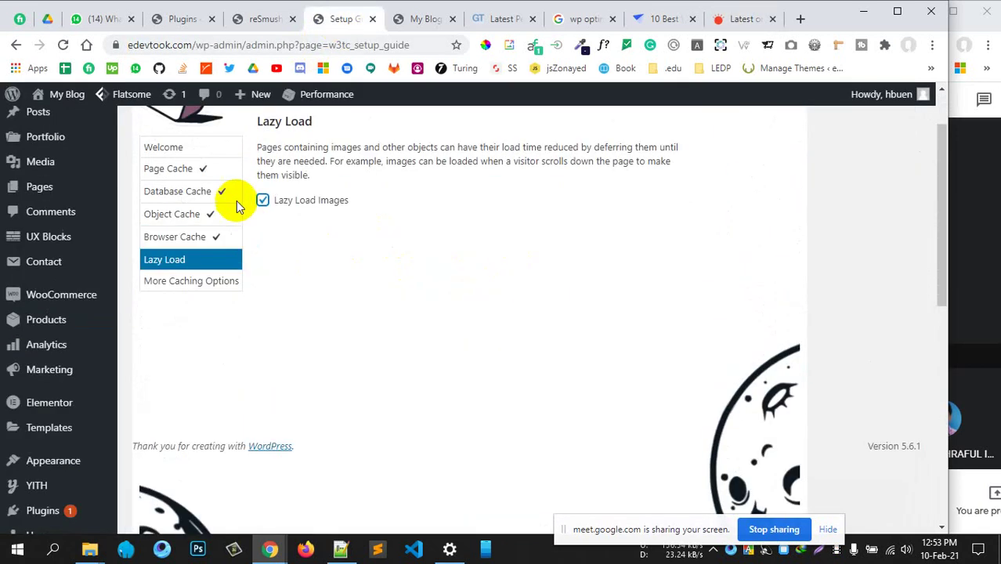
pyautogui.scroll(-5, 551, 232)
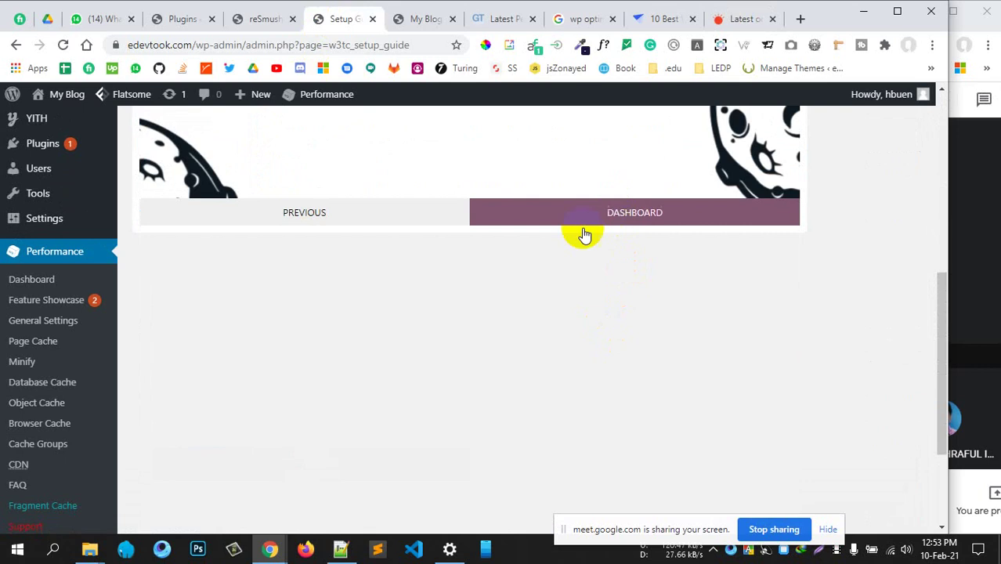
pyautogui.scroll(3, 544, 253)
pyautogui.scroll(-4, 545, 253)
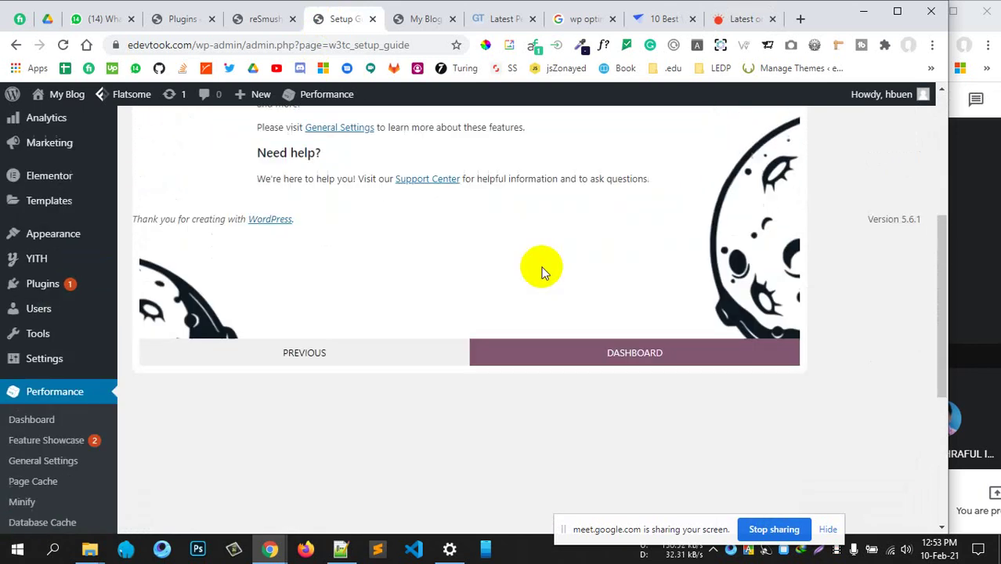
pyautogui.scroll(4, 541, 274)
pyautogui.scroll(-4, 429, 282)
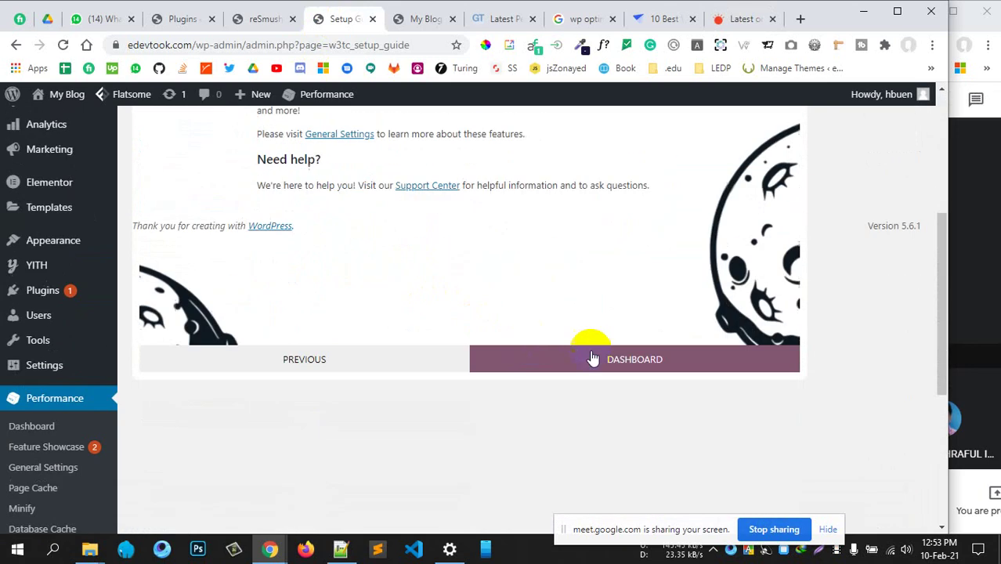
# Leave the finished guide for the W3TC dashboard and browse its caching statistics
pyautogui.click(593, 358)
pyautogui.scroll(4, 458, 295)
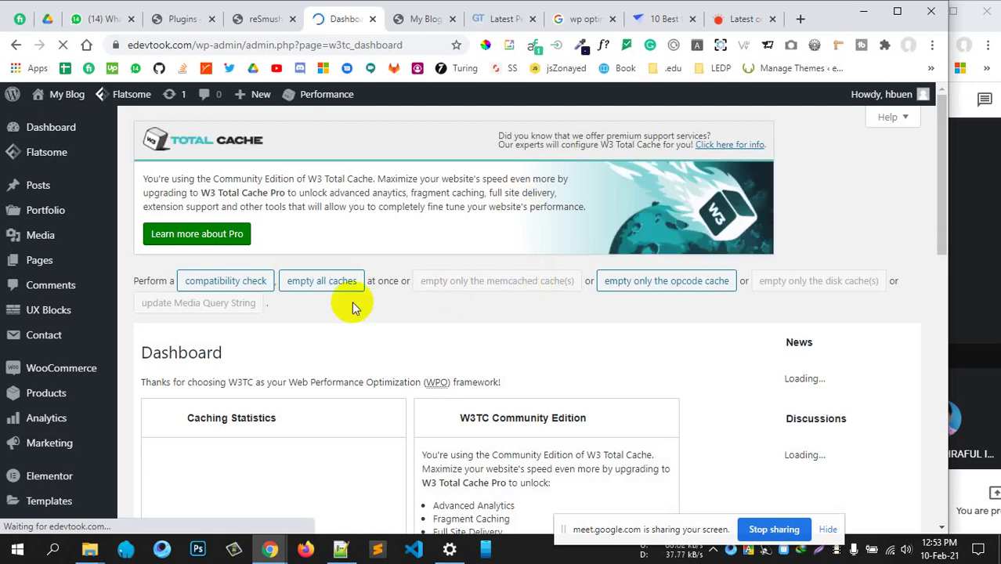
pyautogui.scroll(-4, 537, 287)
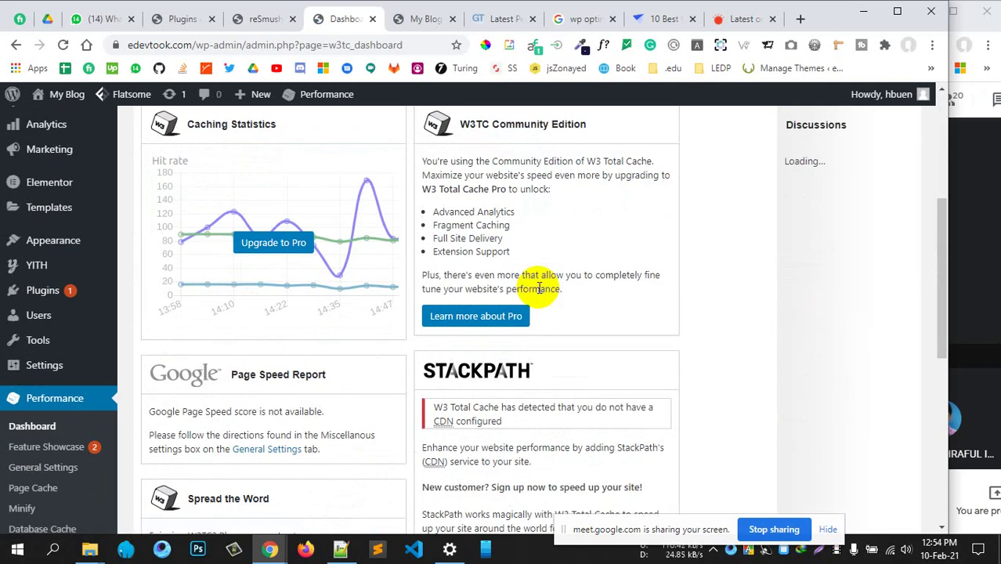
pyautogui.scroll(-2, 602, 311)
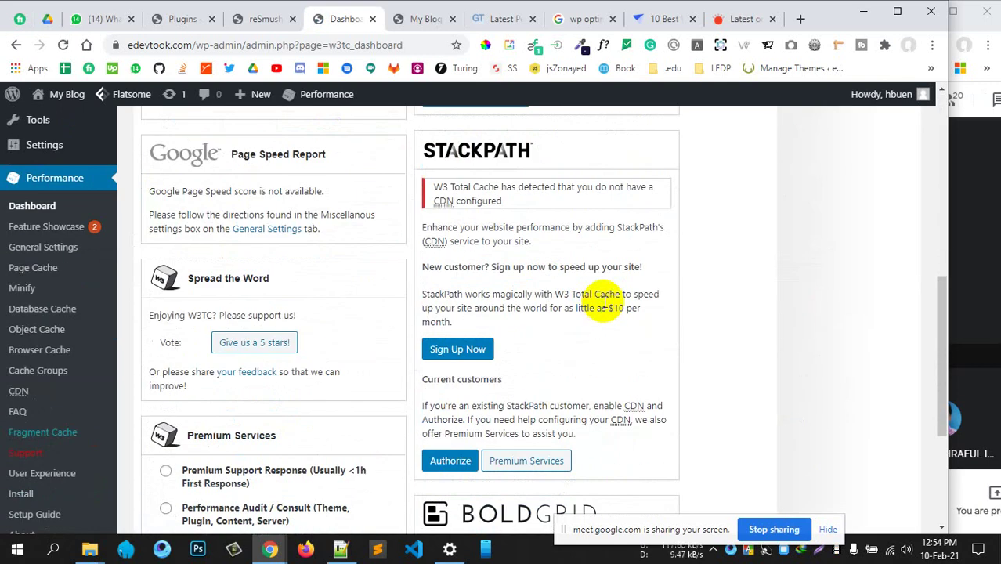